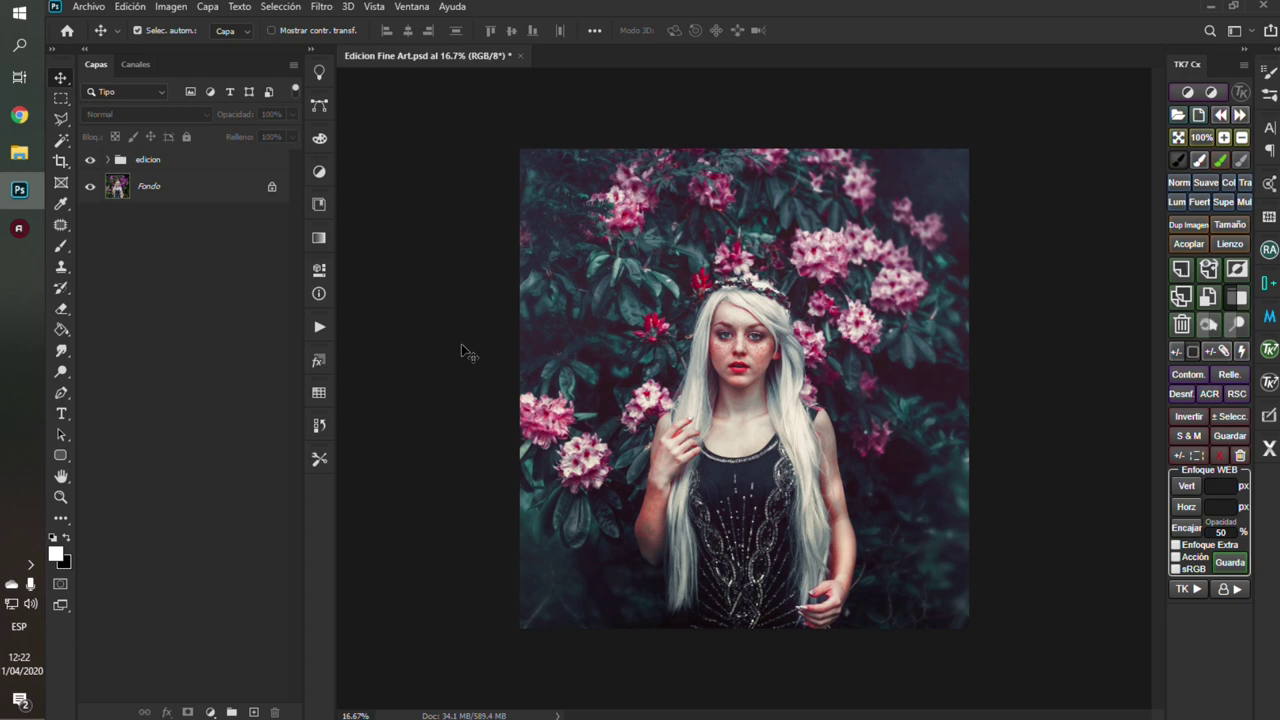
Step: Open modelo.jpg from the Fine Art folder in Photoshop as a second document
left_click(88, 160)
left_click(19, 152)
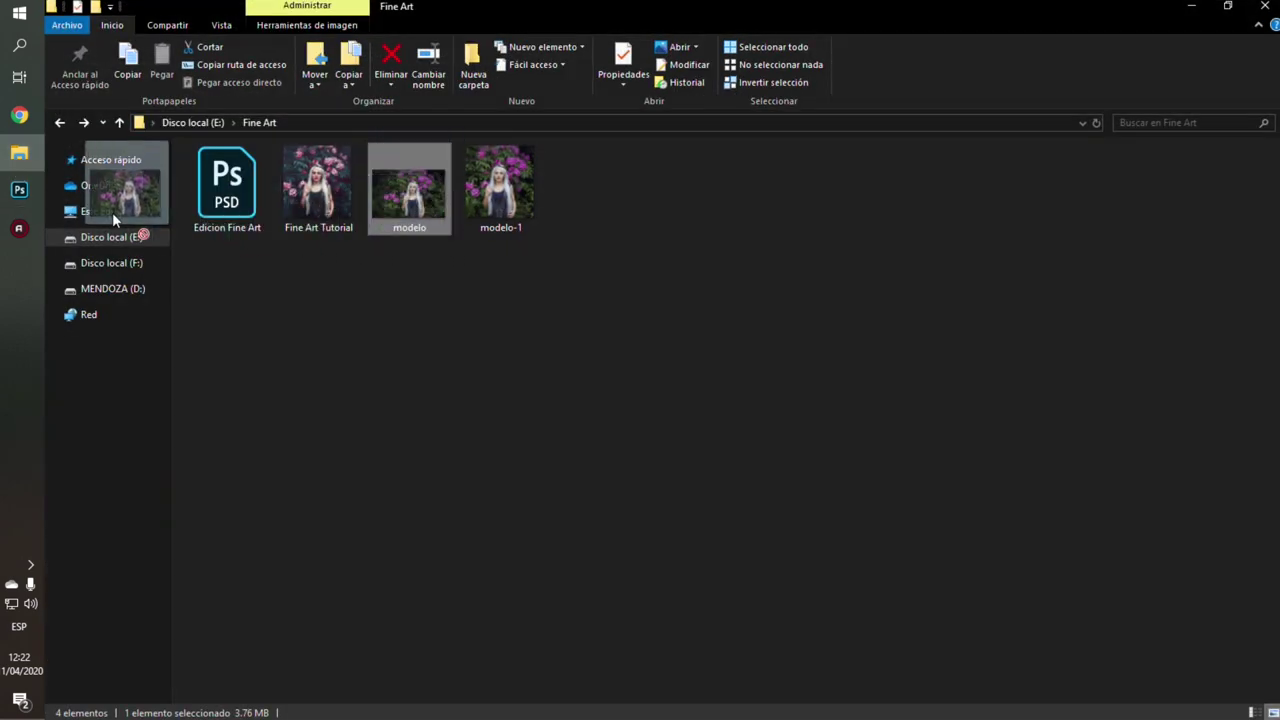
left_click_drag(419, 225, 19, 189)
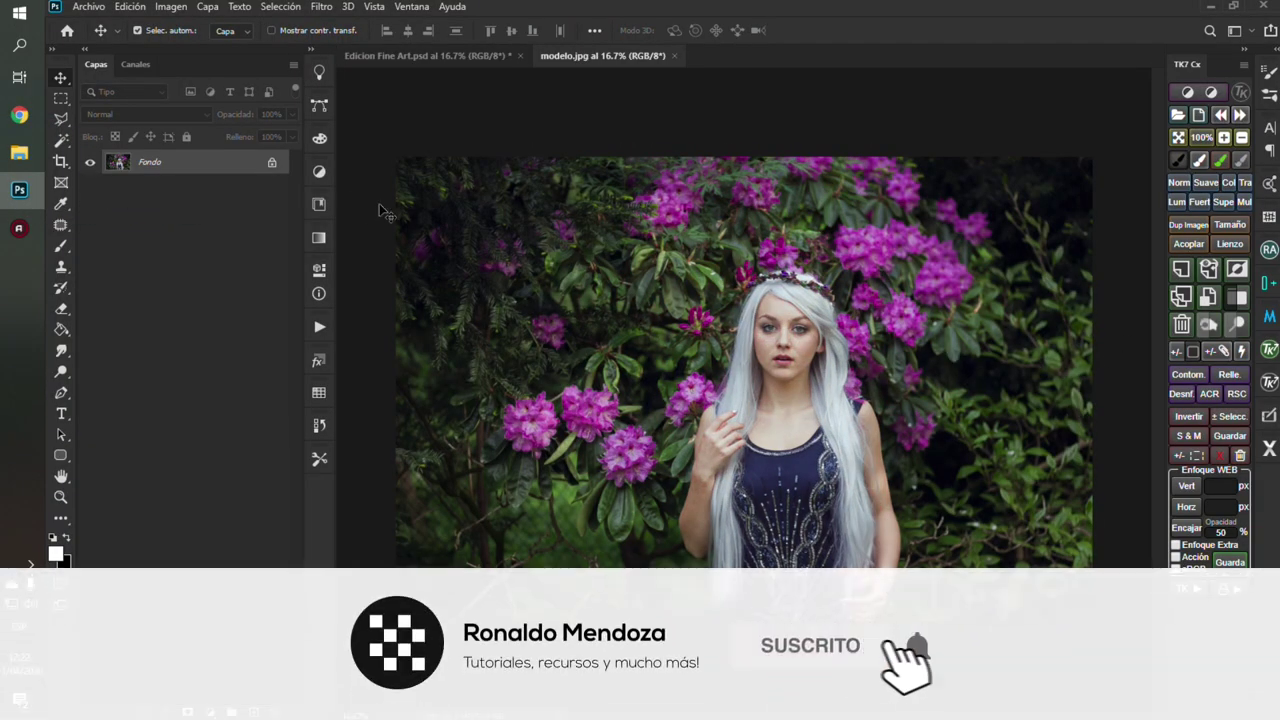
Step: Duplicate the background layer, crop in both sides and extend the canvas above the head
left_click(1183, 299)
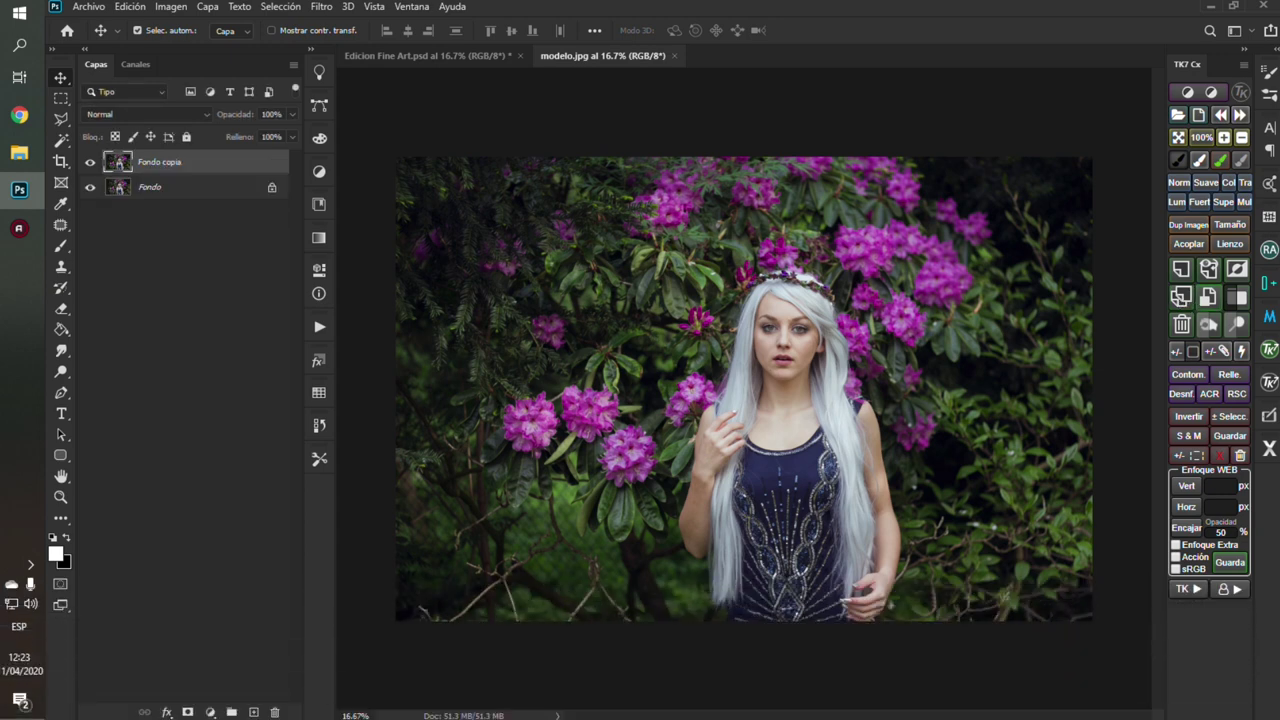
left_click(61, 163)
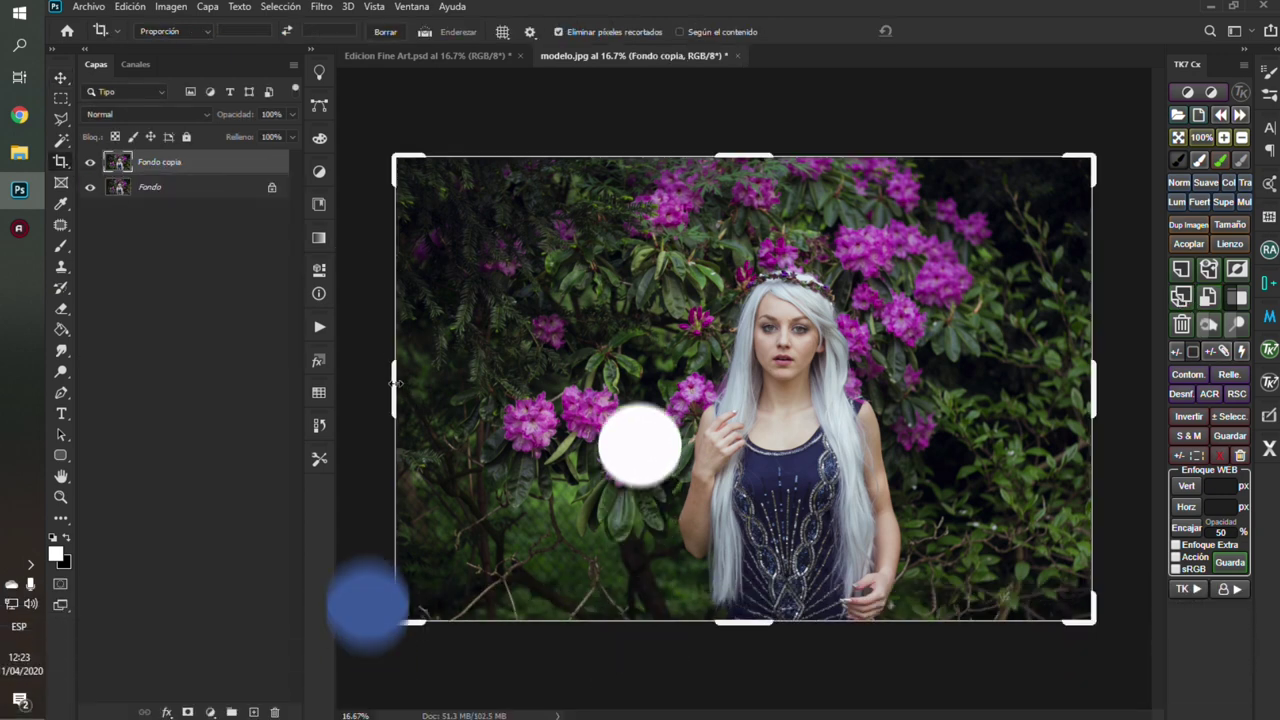
left_click_drag(412, 381, 476, 368)
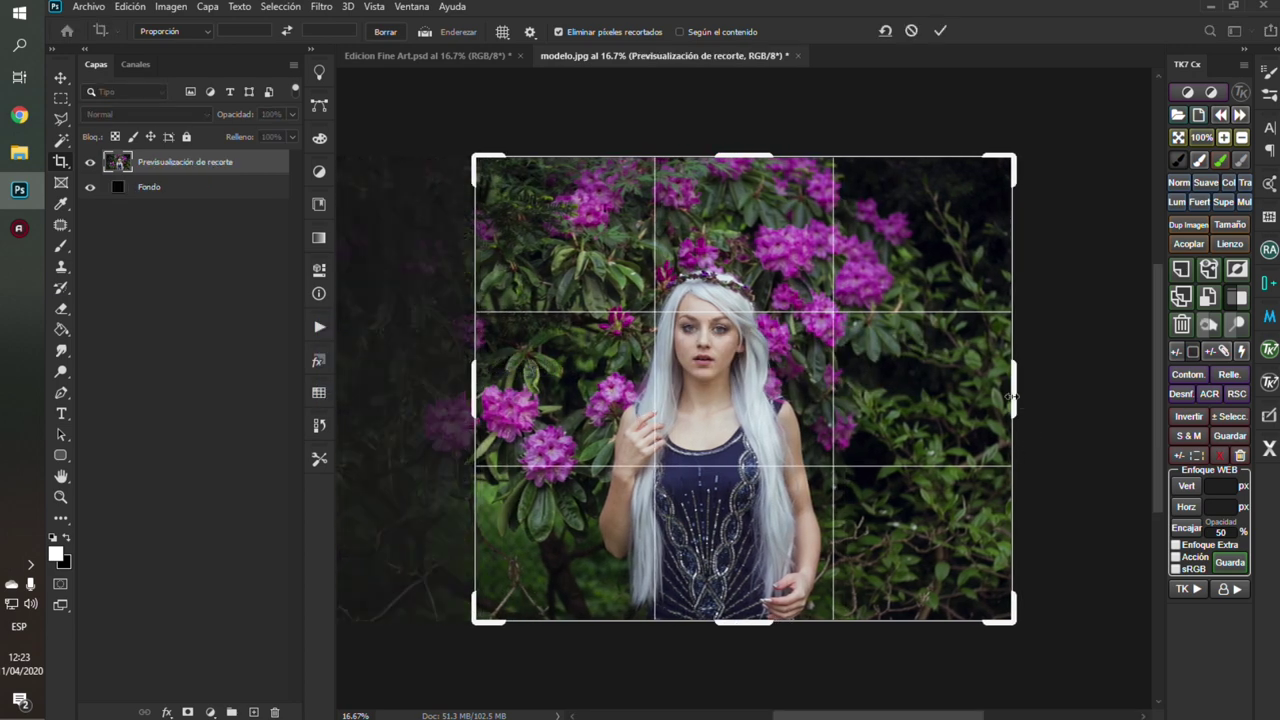
left_click_drag(1012, 397, 973, 395)
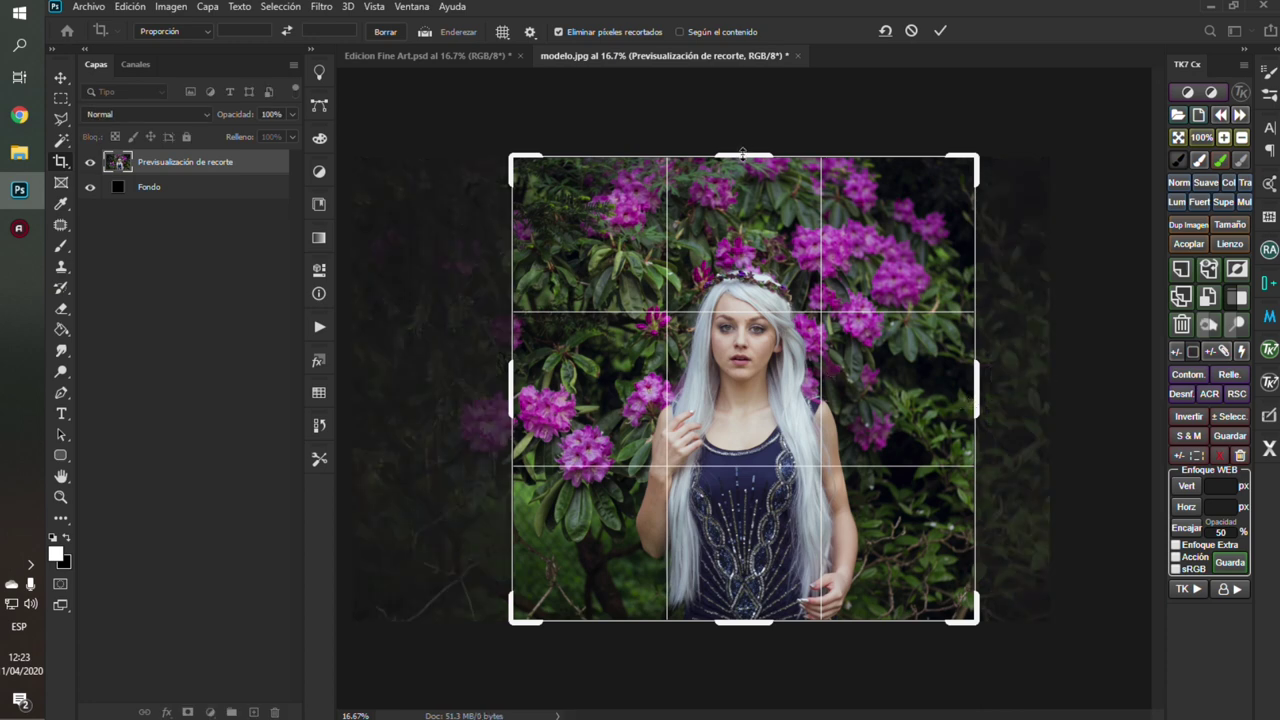
left_click_drag(744, 150, 785, 106)
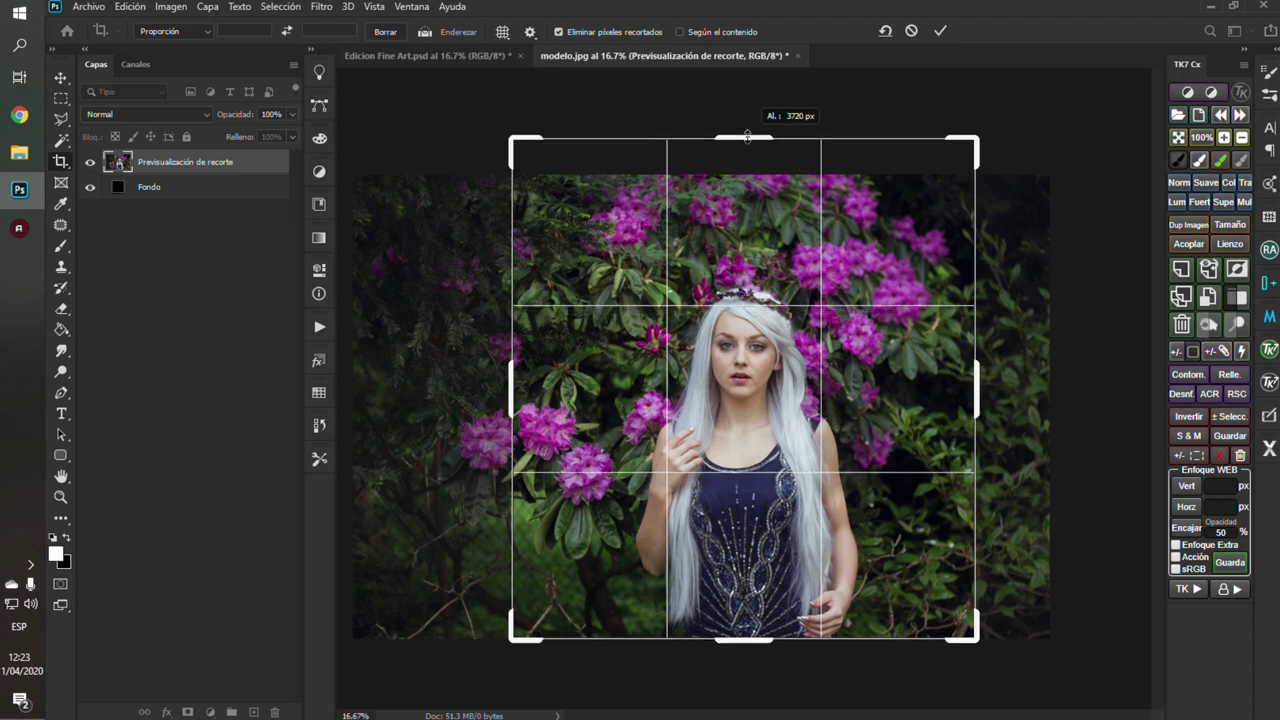
left_click(937, 34)
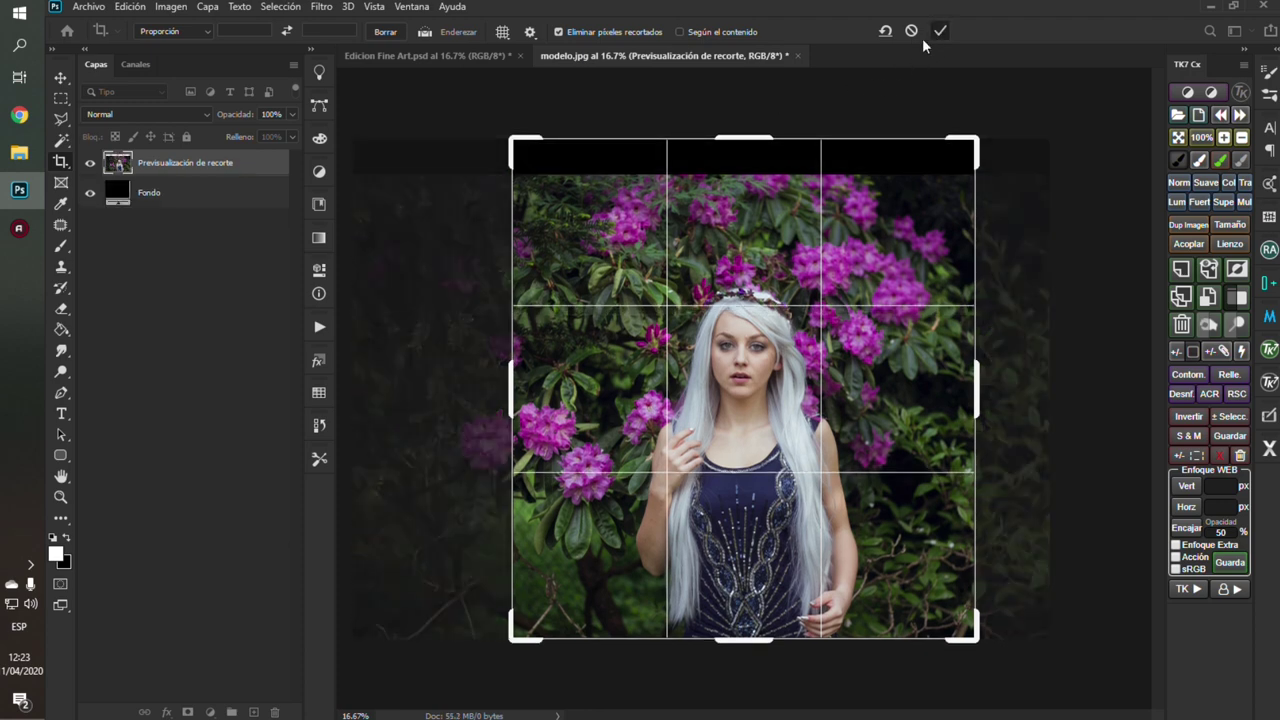
Step: Stretch the top band of flowers and foliage upward to cover the black strip, then deselect
left_click(59, 101)
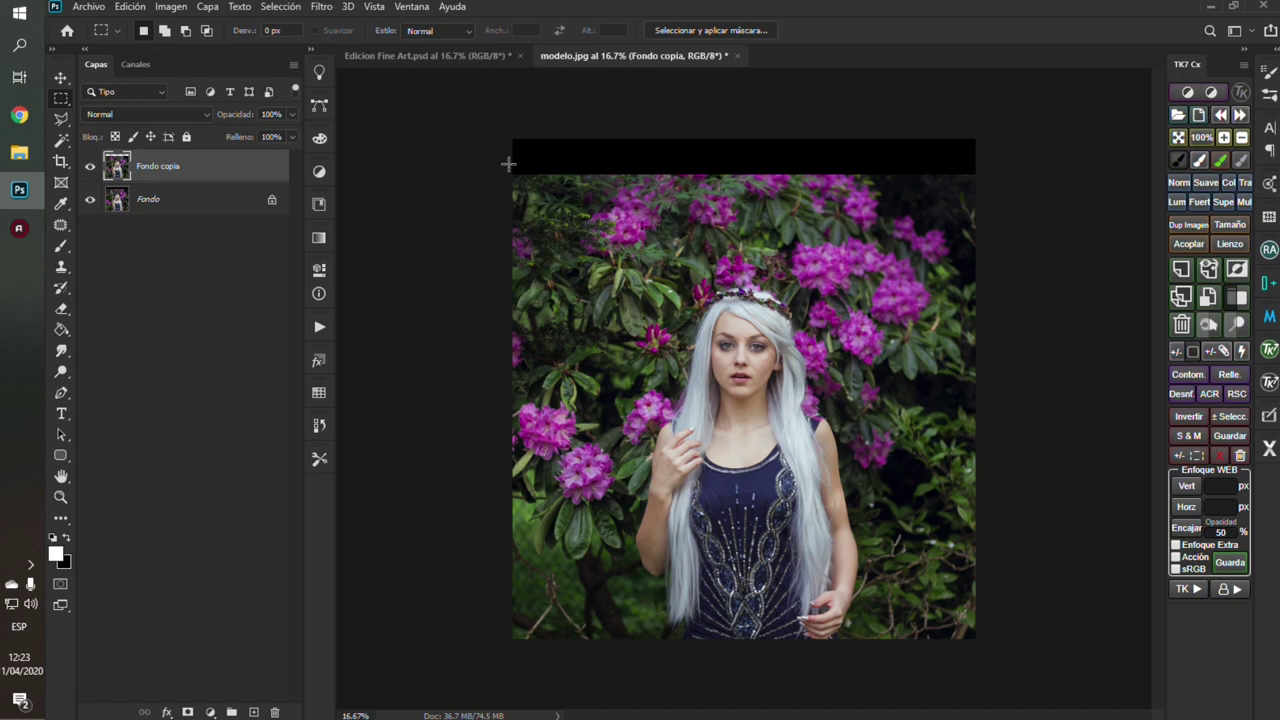
left_click_drag(508, 164, 975, 280)
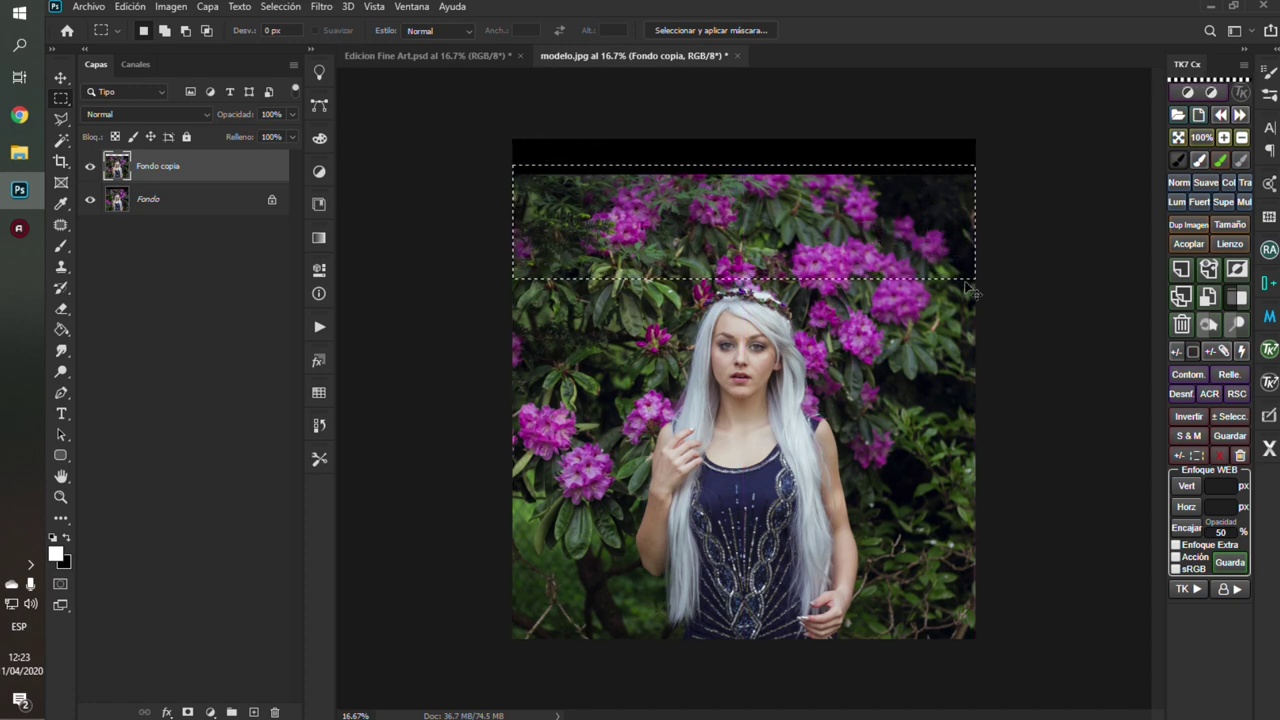
key("ctrl+t")
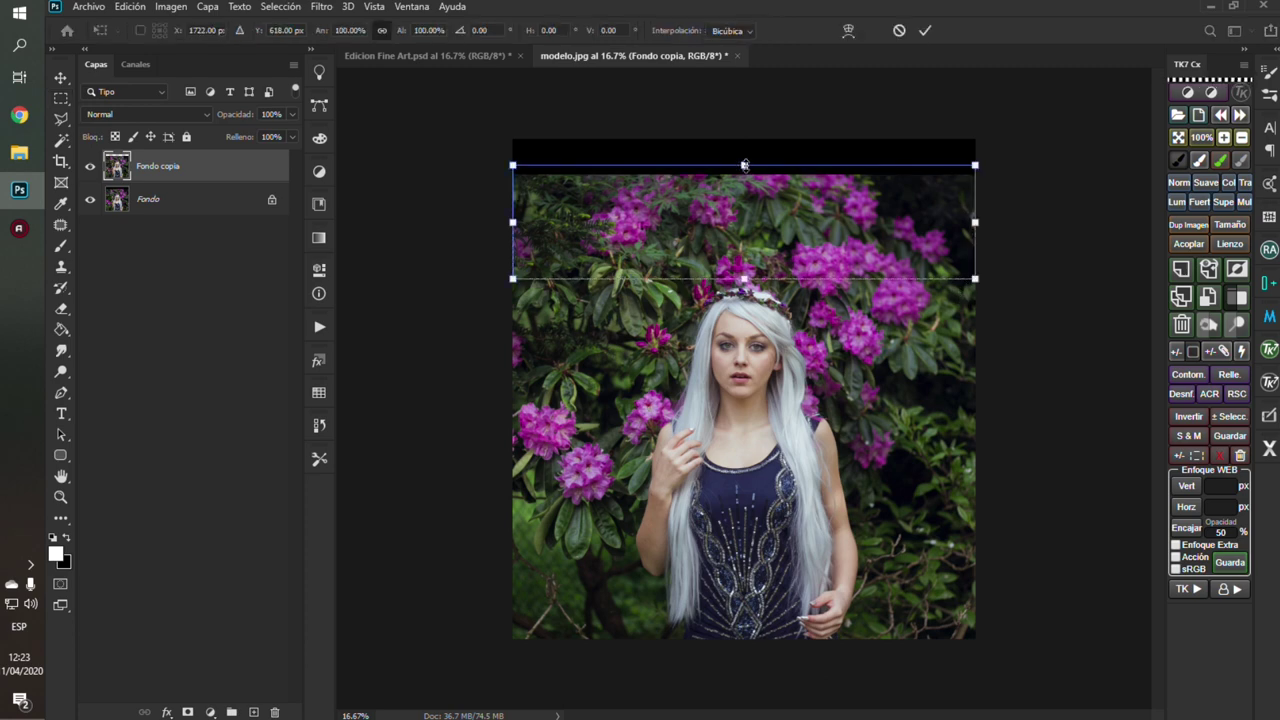
left_click_drag(744, 165, 755, 123)
left_click(925, 30)
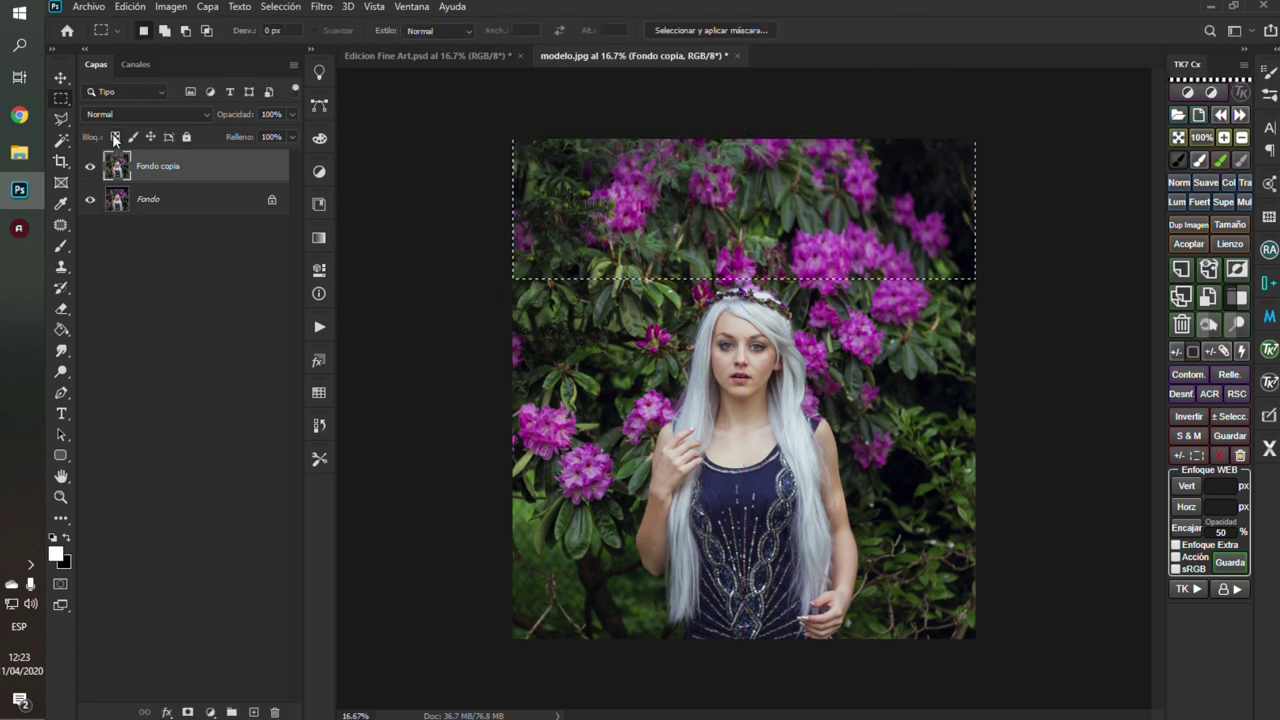
key("ctrl+d")
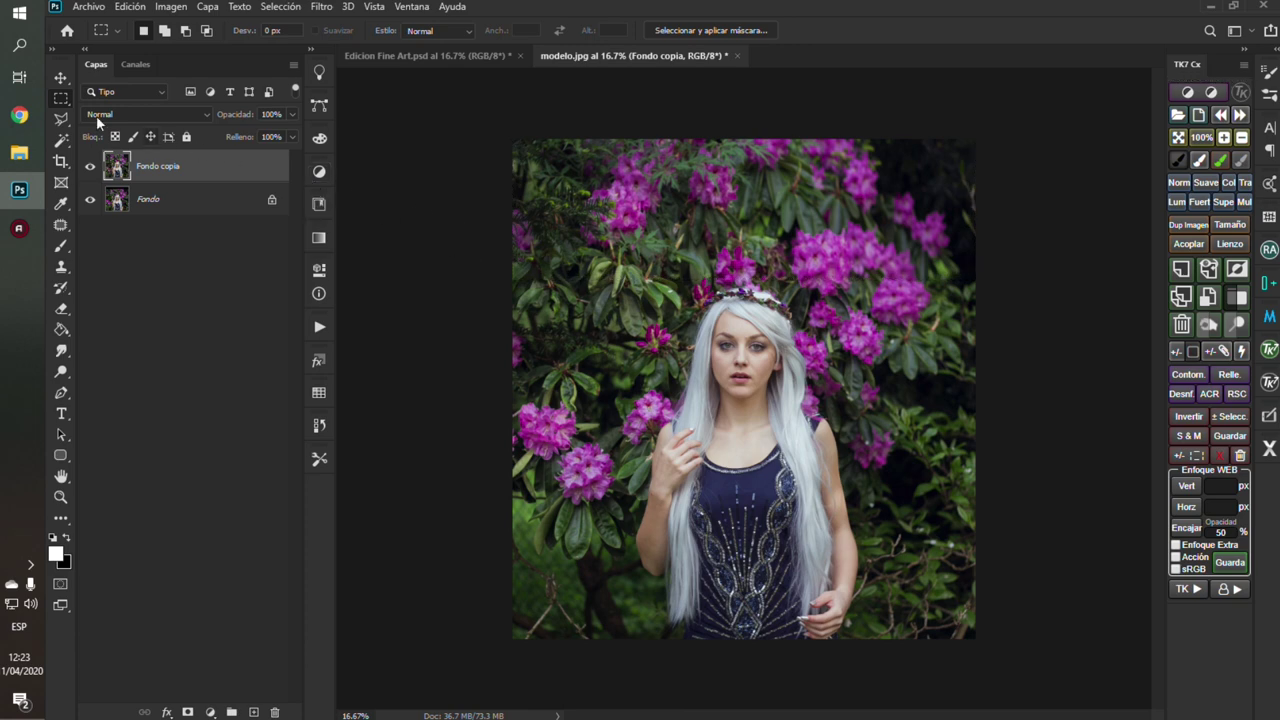
key("v")
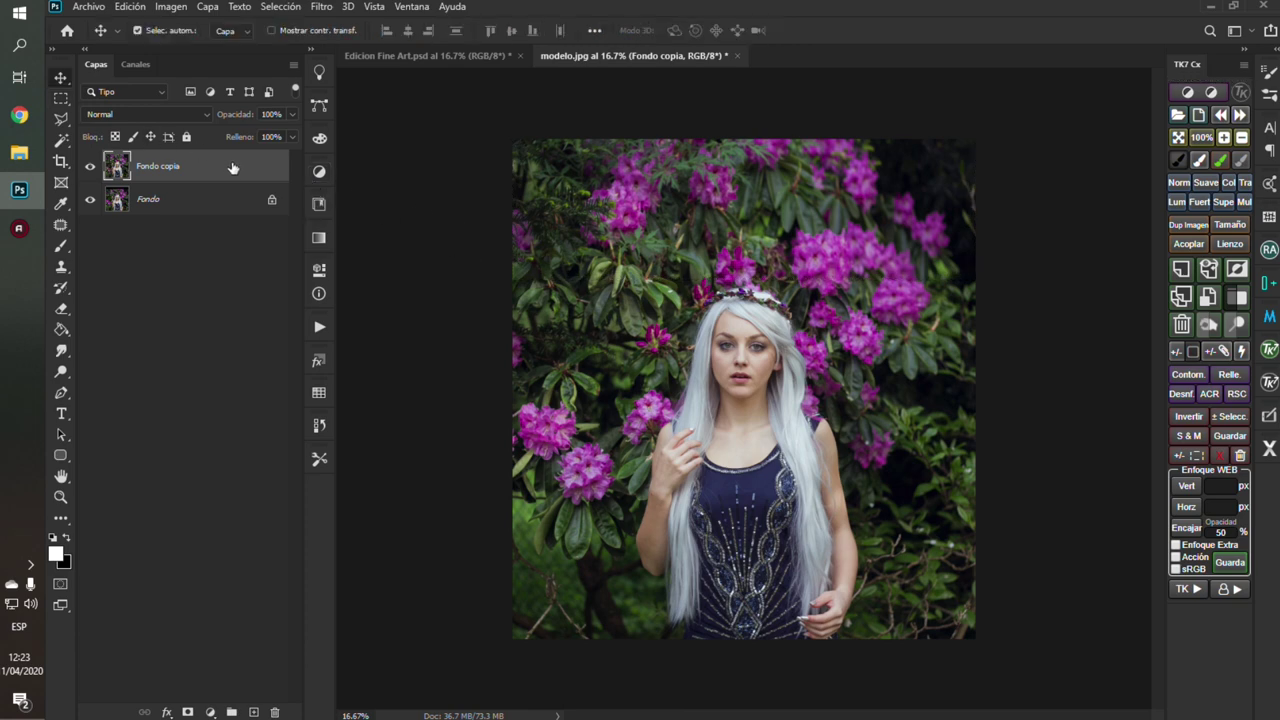
Step: Convert Fondo copia to a smart object and open Camera Raw with Exposure at +0.25
right_click(232, 168)
left_click(325, 264)
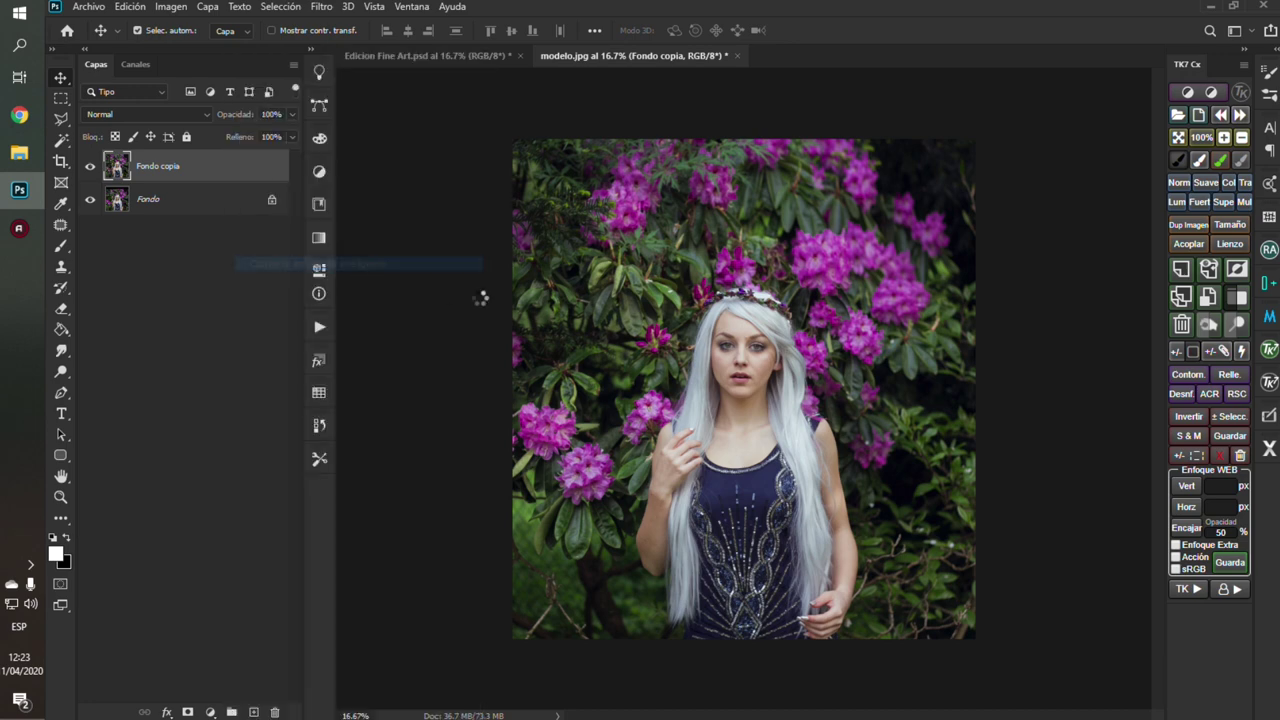
left_click(321, 7)
left_click(357, 103)
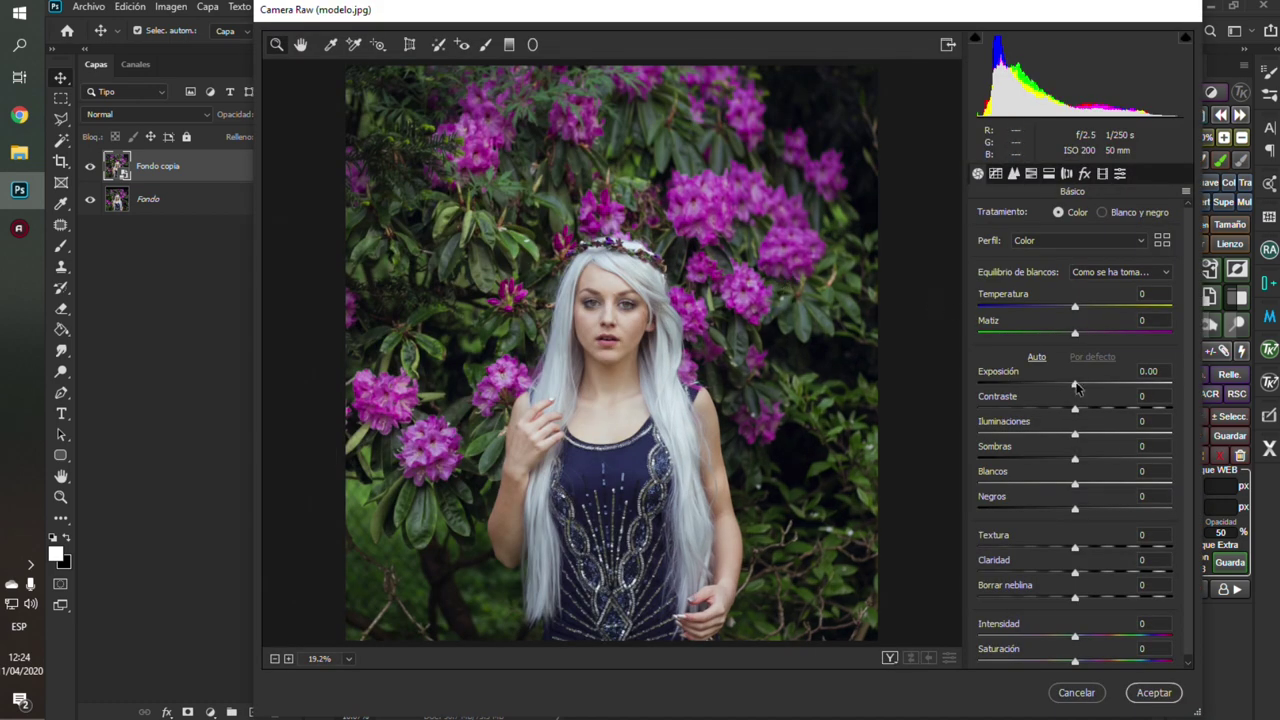
left_click_drag(1075, 385, 1080, 386)
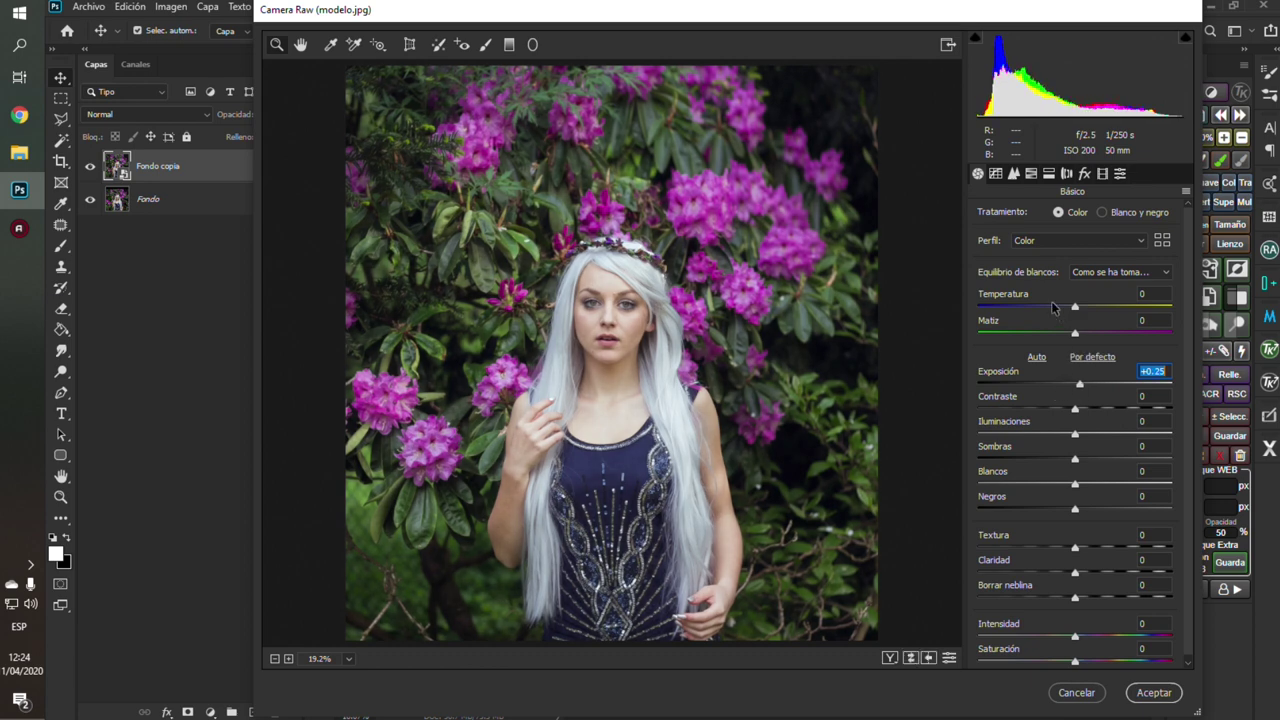
left_click(1031, 174)
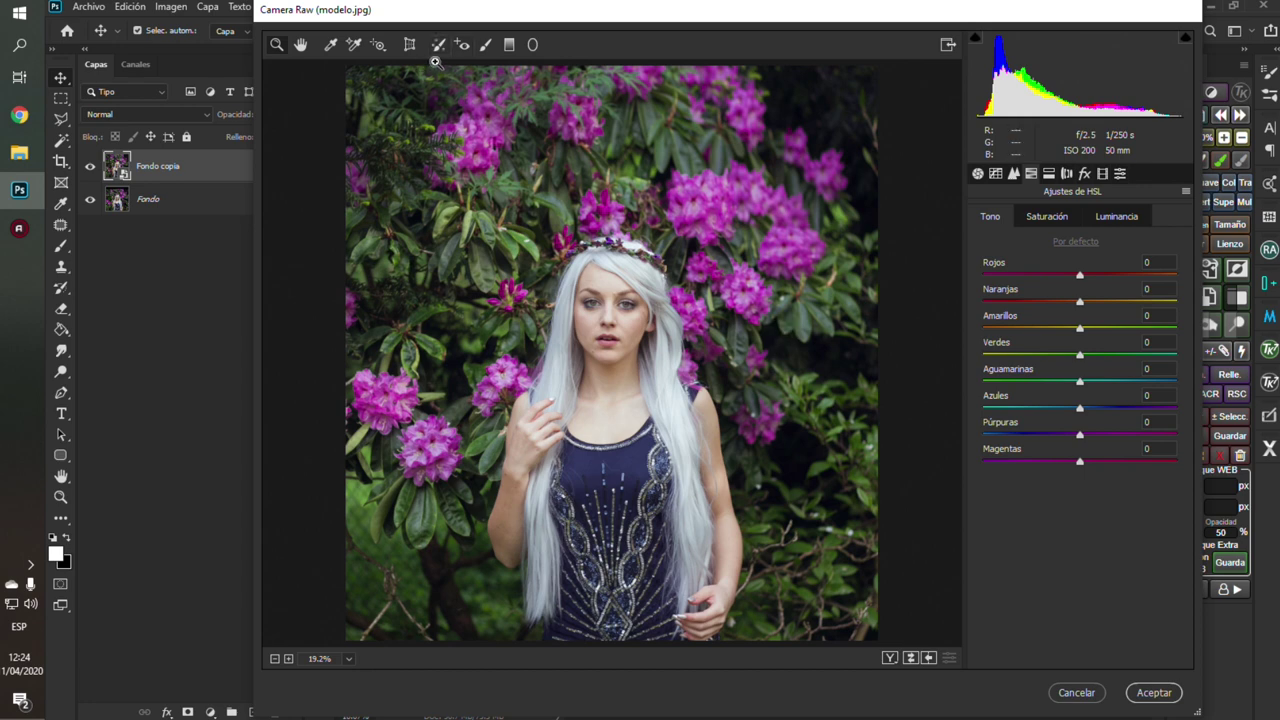
Step: Shift hues on the photo: purples -22, magentas -5, greens +83, aquas +14, oranges -12
left_click(378, 45)
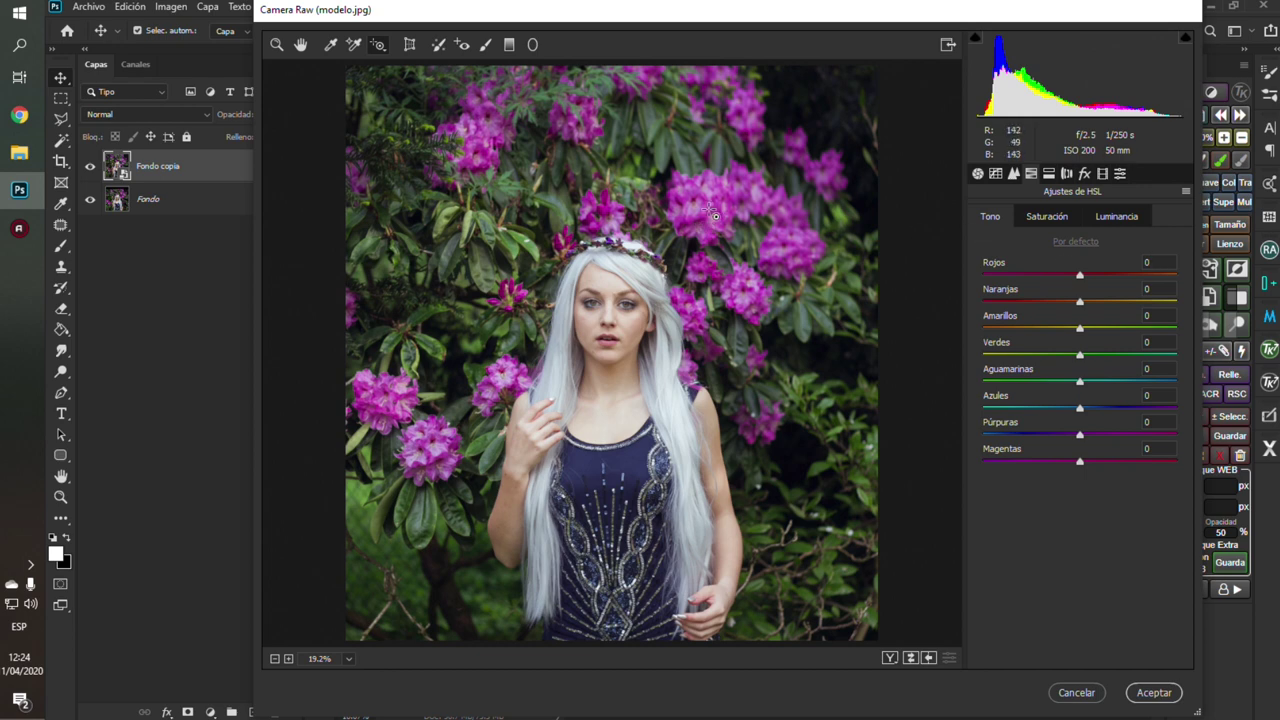
mouse_move(707, 209)
left_mouse_down()
mouse_move(775, 222)
mouse_move(578, 208)
mouse_move(694, 214)
mouse_move(697, 232)
left_mouse_up()
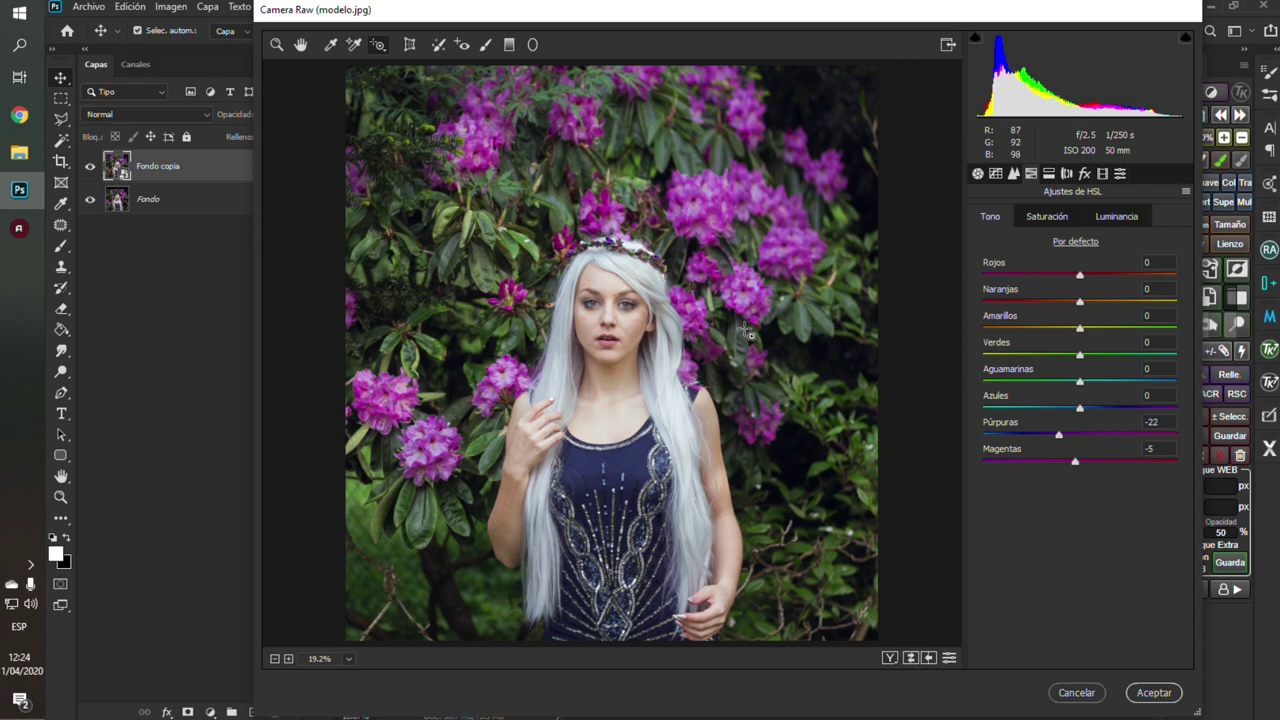
mouse_move(806, 317)
left_mouse_down()
mouse_move(667, 328)
mouse_move(808, 341)
mouse_move(875, 324)
left_mouse_up()
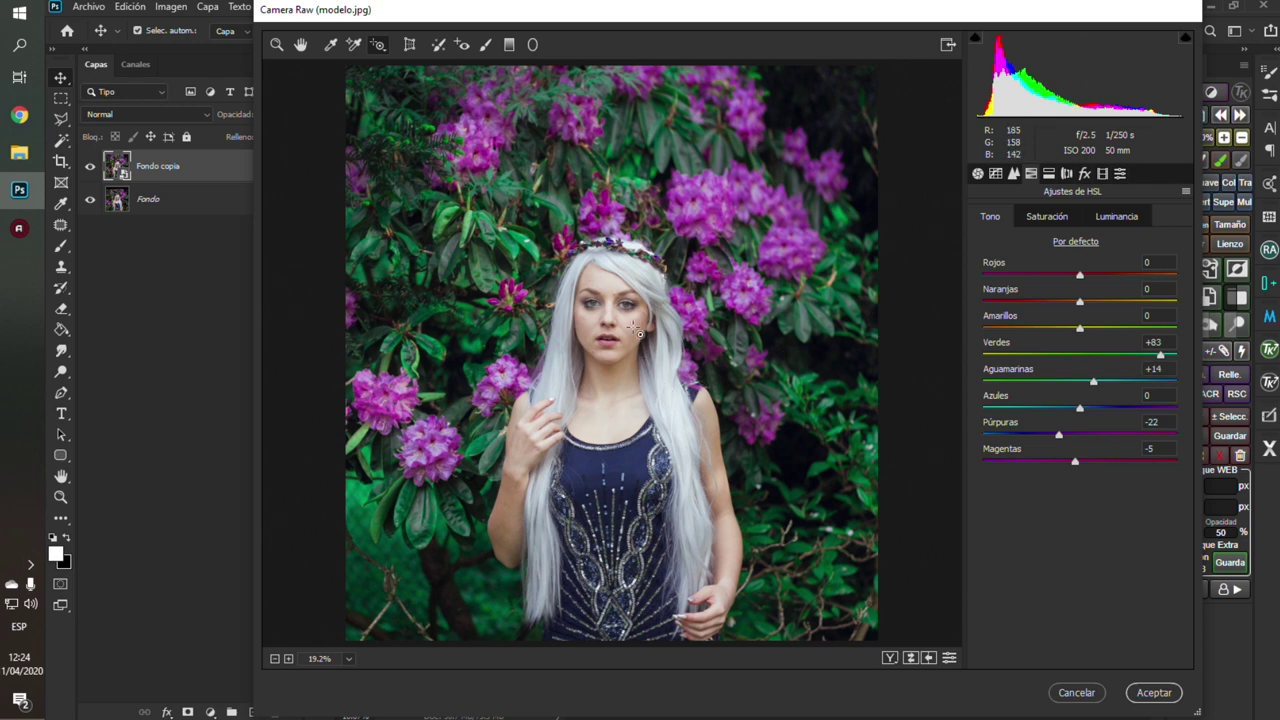
left_click_drag(637, 328, 627, 325)
Step: Set saturation to Greens -50, Aquas -3, Blues +22, Purples +38, and adjust flower and foliage luminance
left_click(1066, 219)
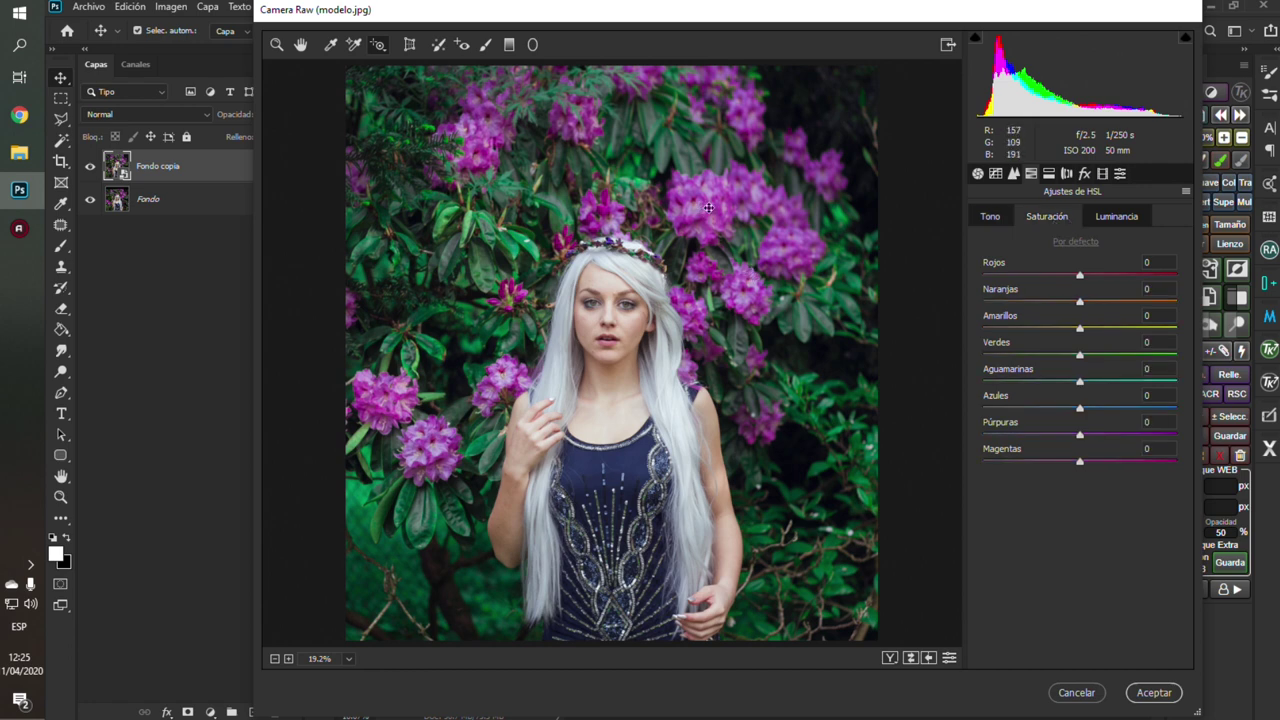
left_click_drag(708, 207, 703, 223)
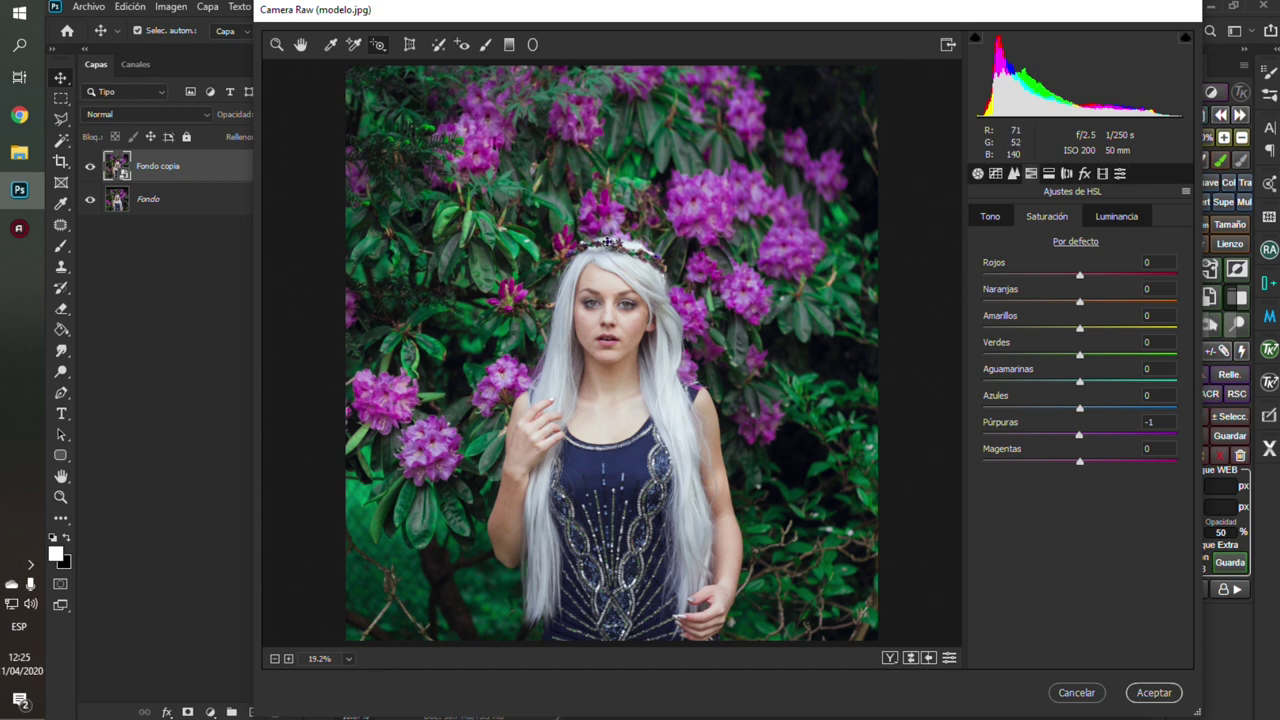
mouse_move(607, 242)
left_mouse_down()
mouse_move(580, 243)
mouse_move(655, 245)
left_mouse_up()
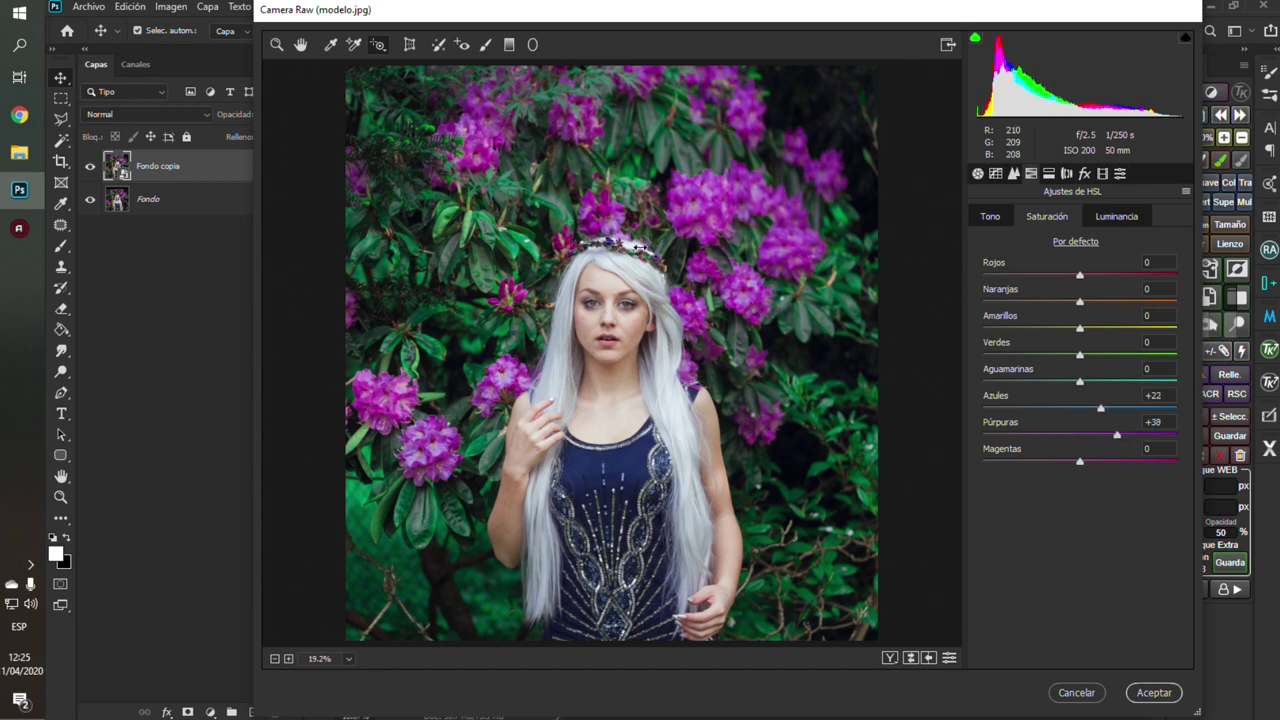
left_click(1118, 218)
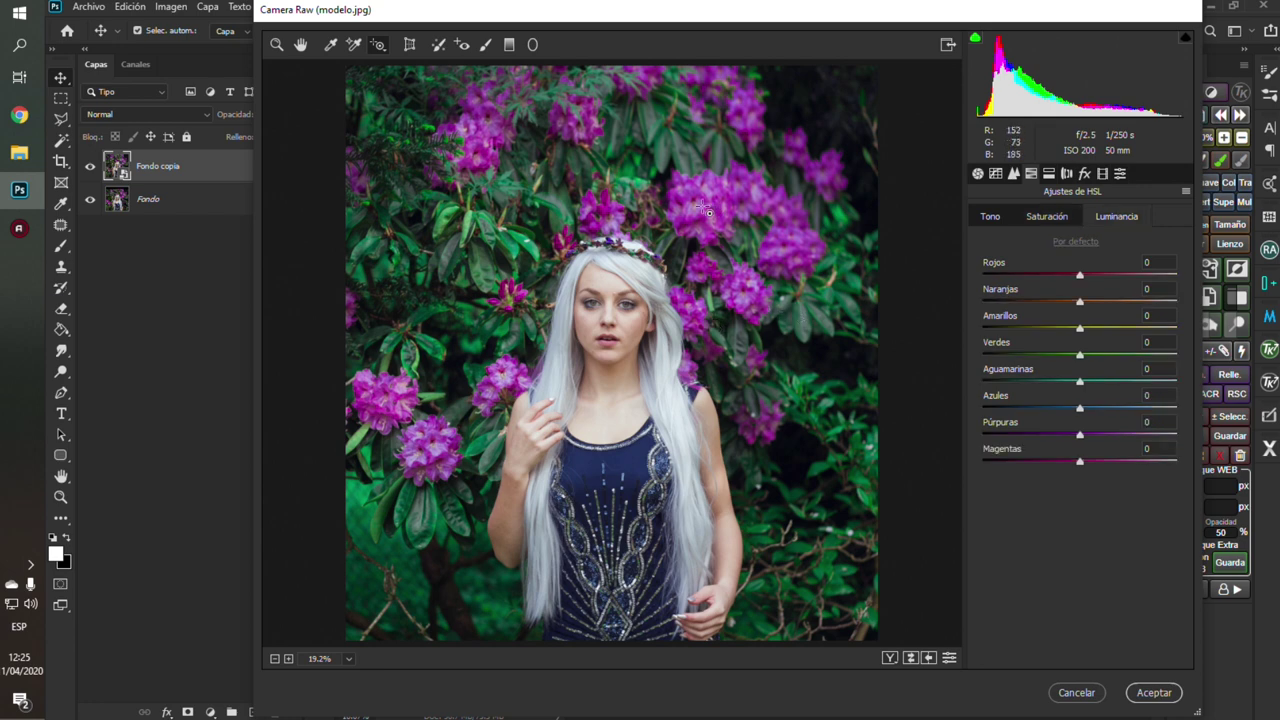
left_click_drag(705, 208, 740, 209)
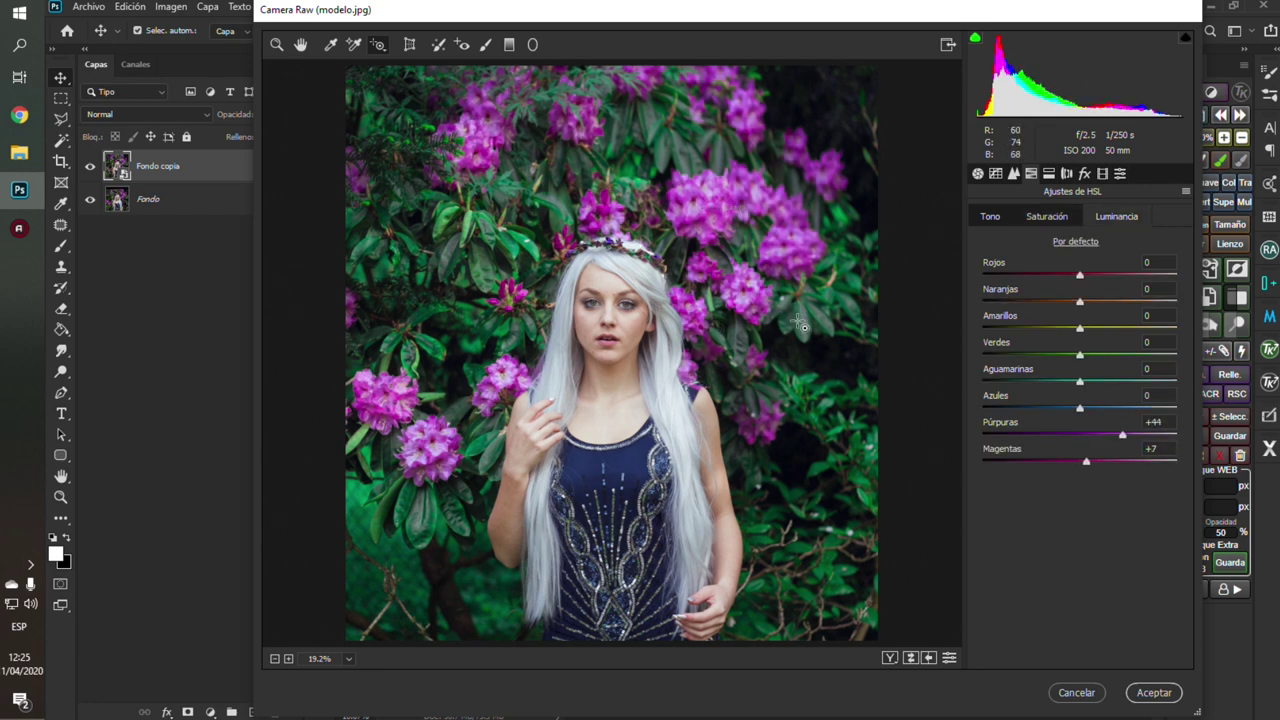
left_click_drag(802, 327, 900, 343)
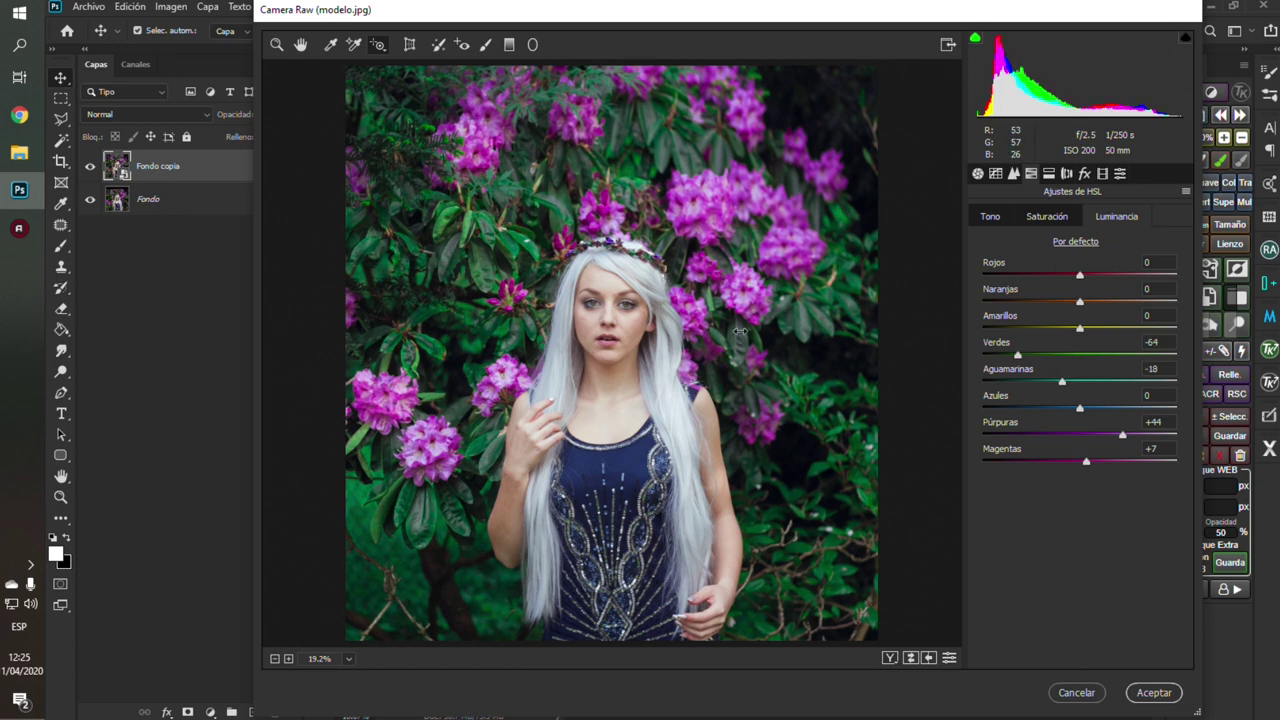
Step: Fine-tune the foliage hue, compare against the original, and apply the Camera Raw filter
left_click(992, 217)
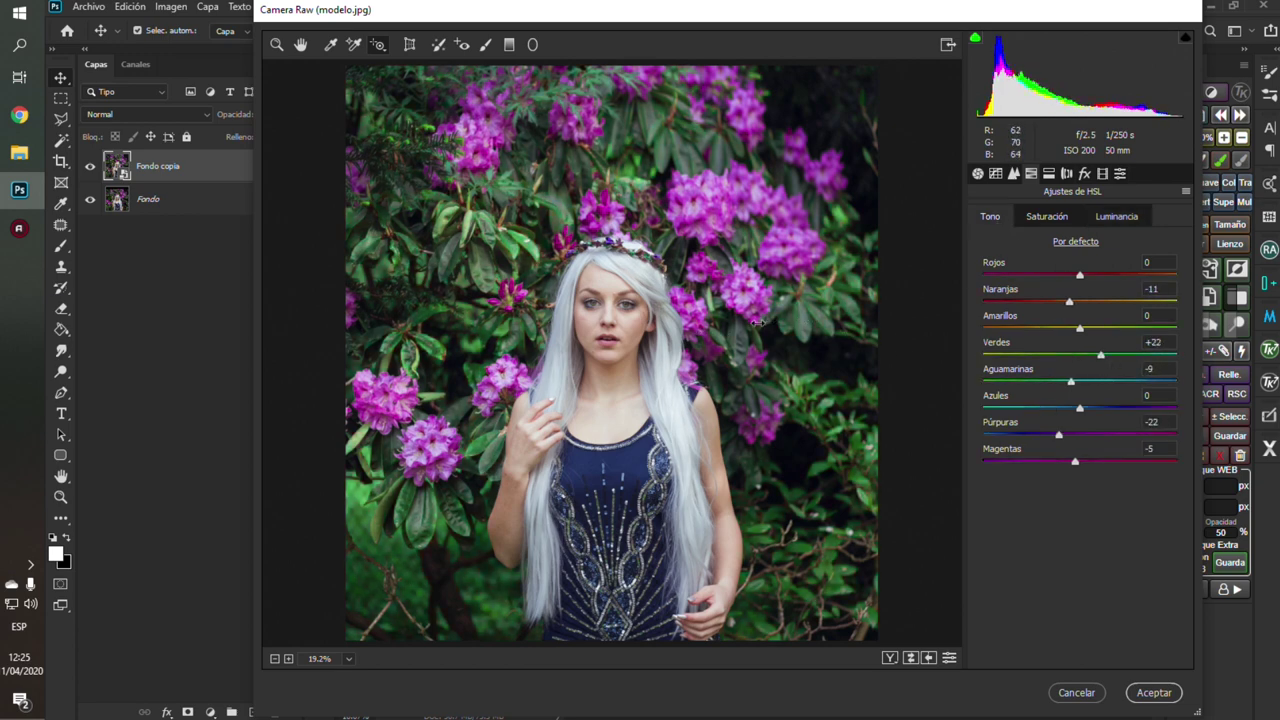
left_click_drag(759, 322, 807, 325)
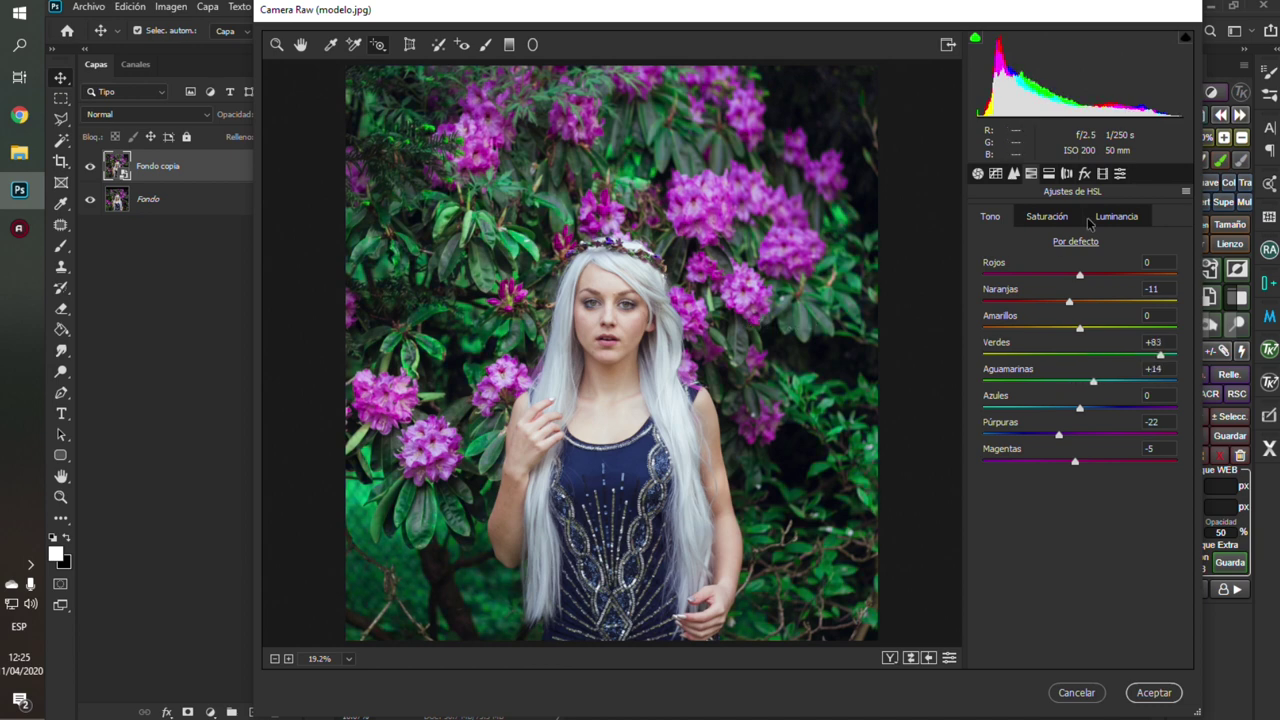
left_click(1050, 218)
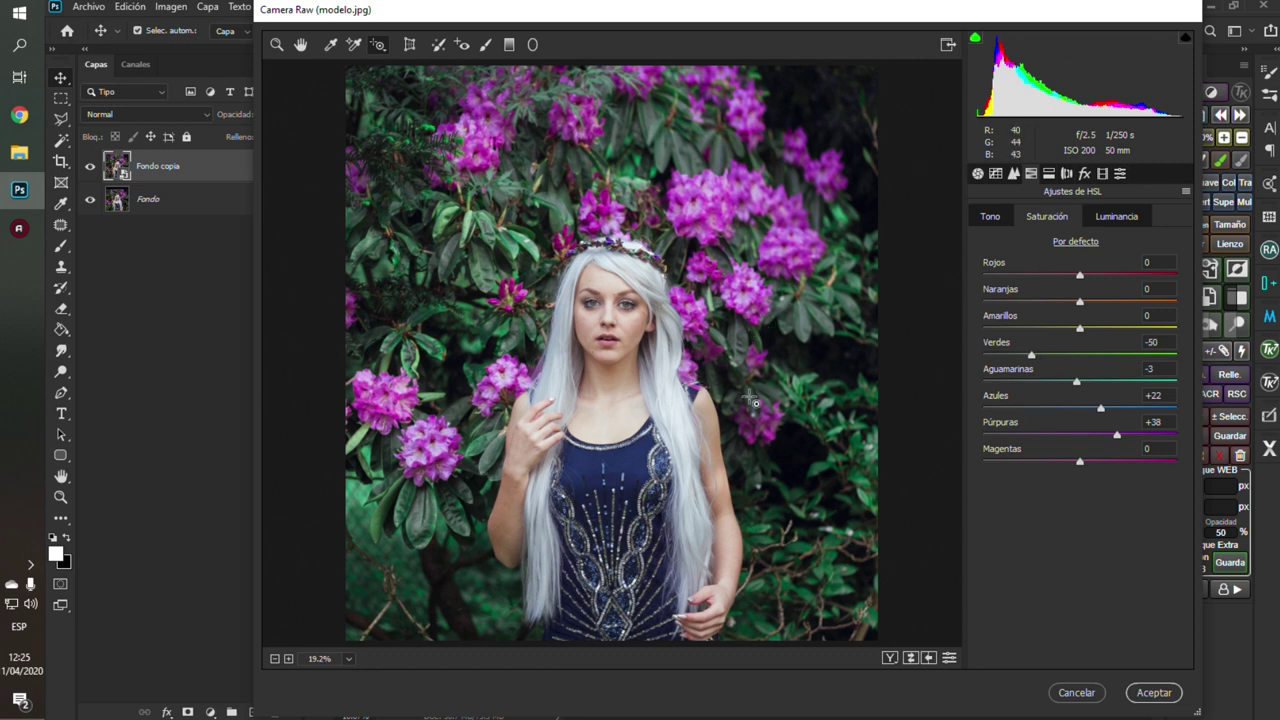
left_click(950, 660)
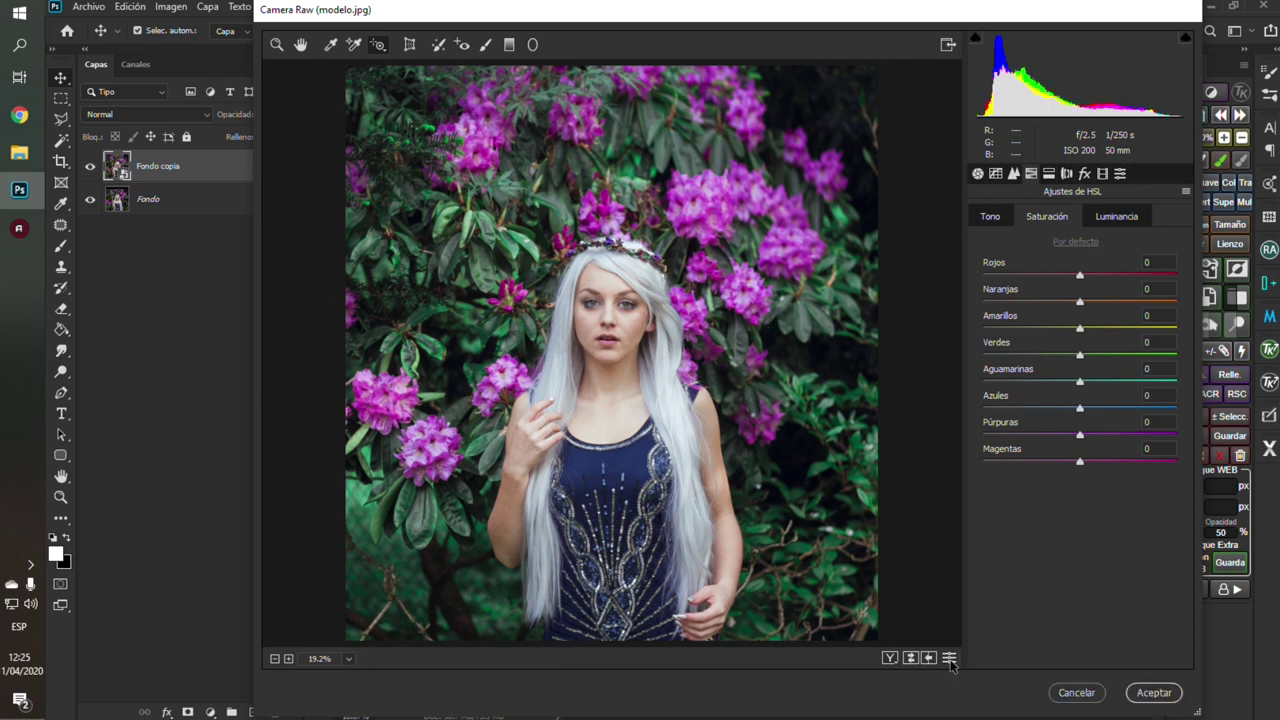
left_click(950, 660)
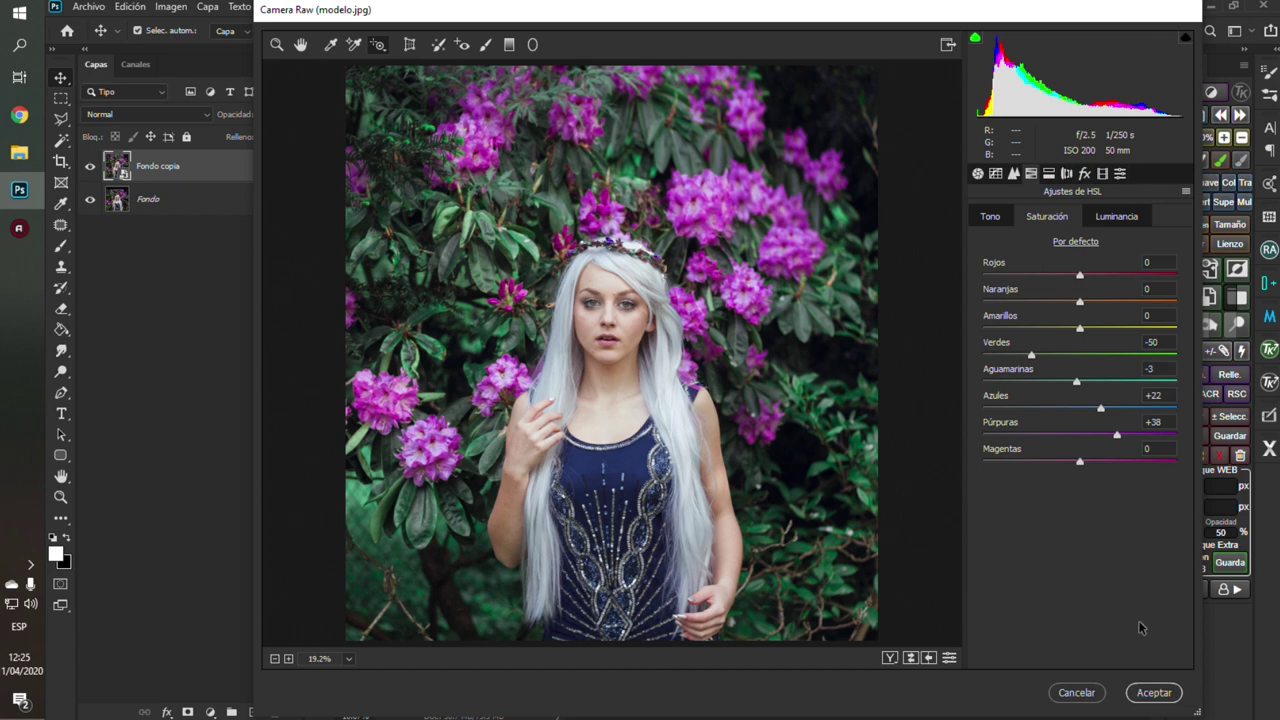
left_click(1152, 692)
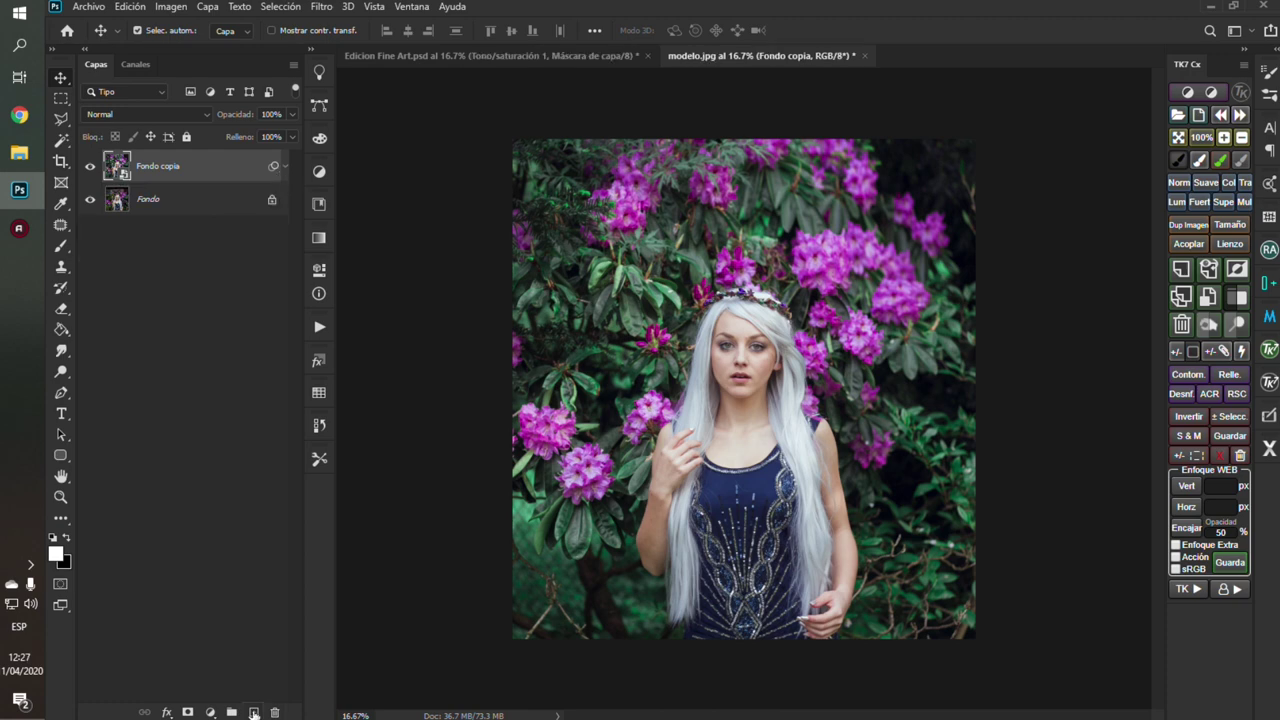
Step: Add a new layer Capa 1 filled with a merged copy via Apply Image in Multiply mode
left_click(254, 712)
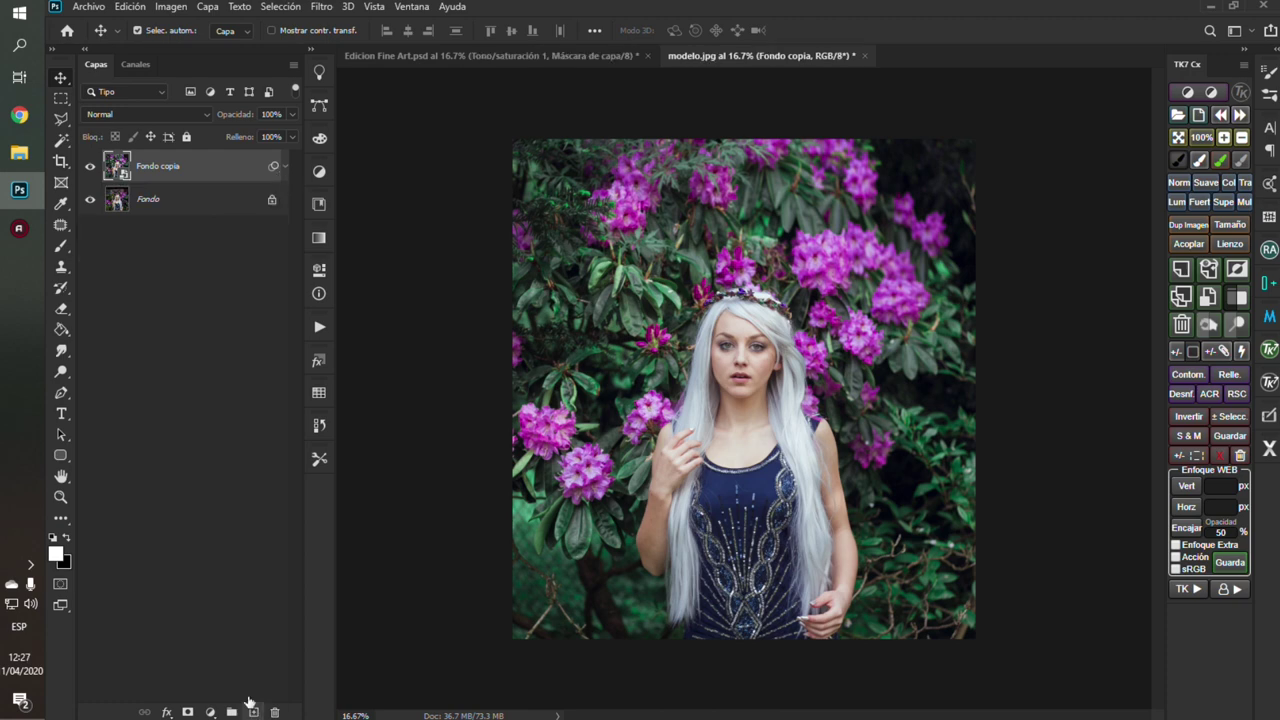
left_click(172, 7)
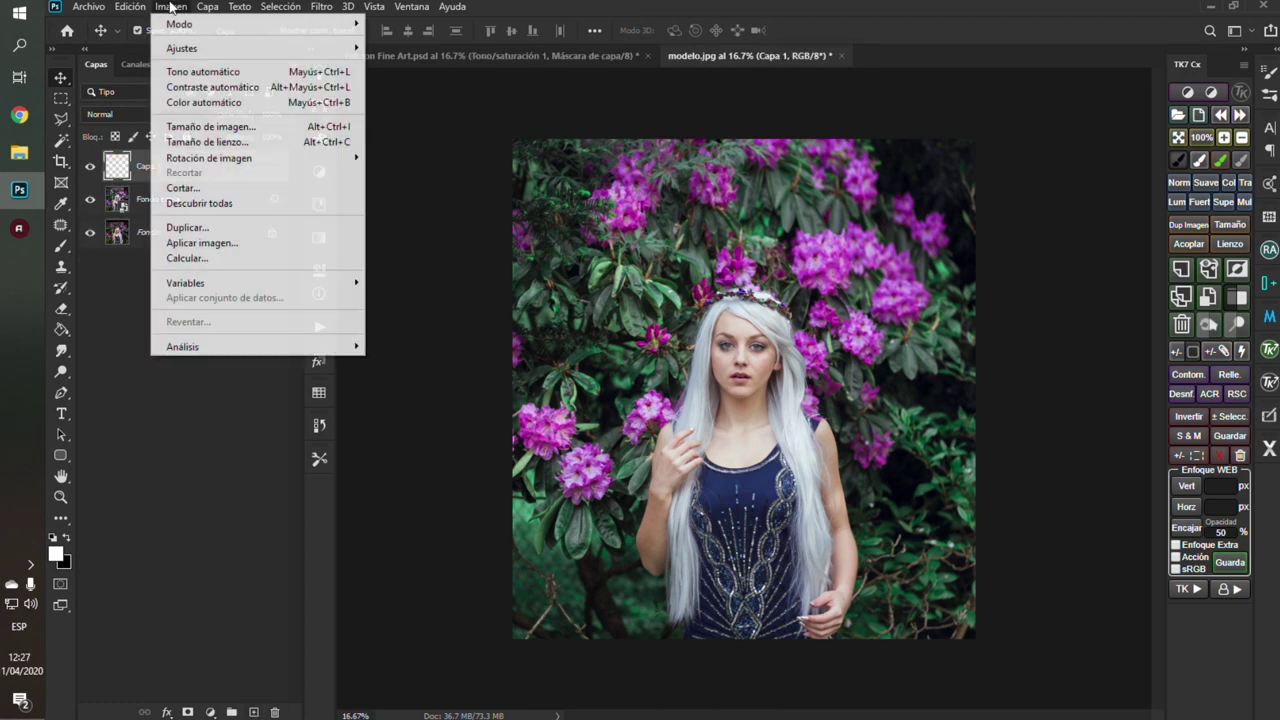
left_click(204, 245)
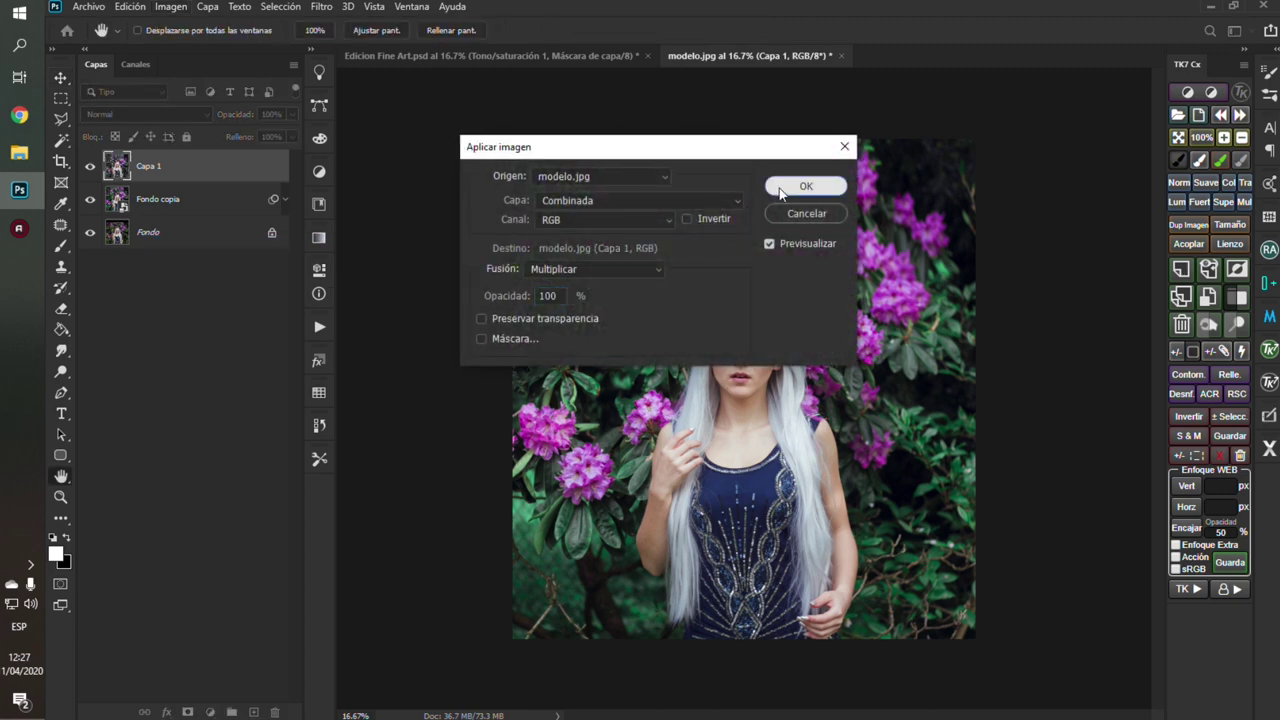
left_click(806, 183)
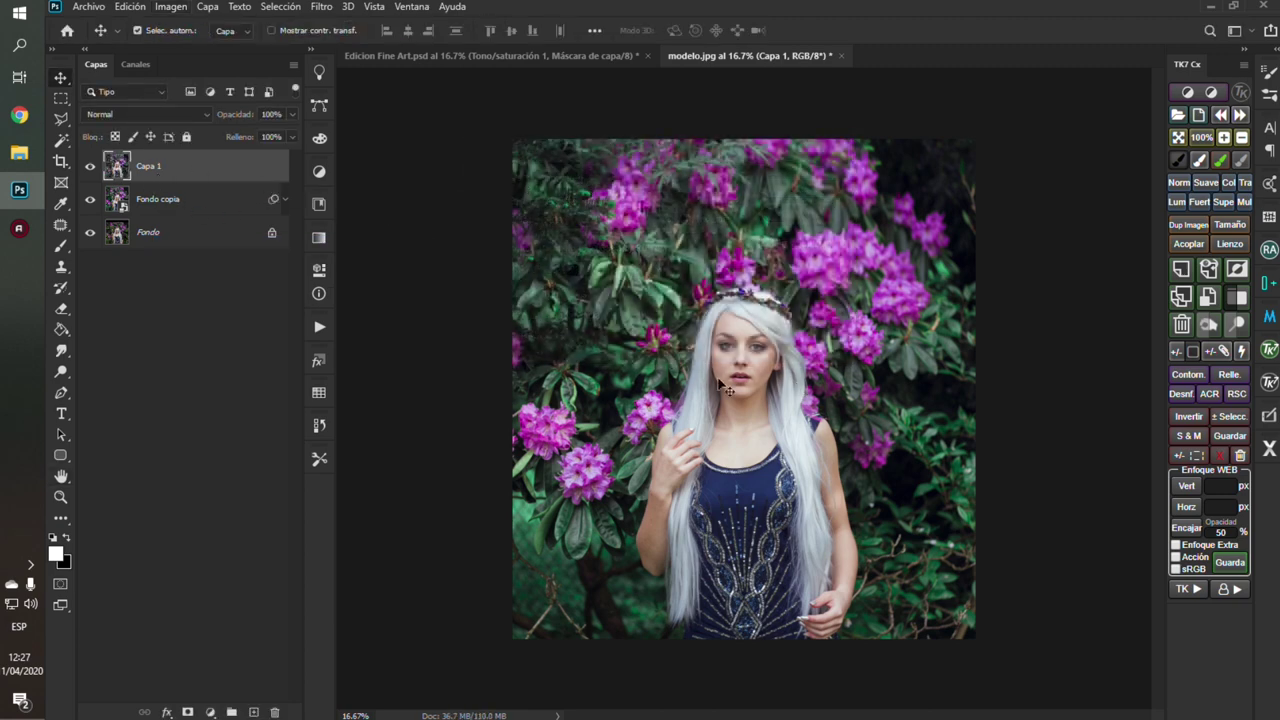
scroll(746, 366, "up", 2)
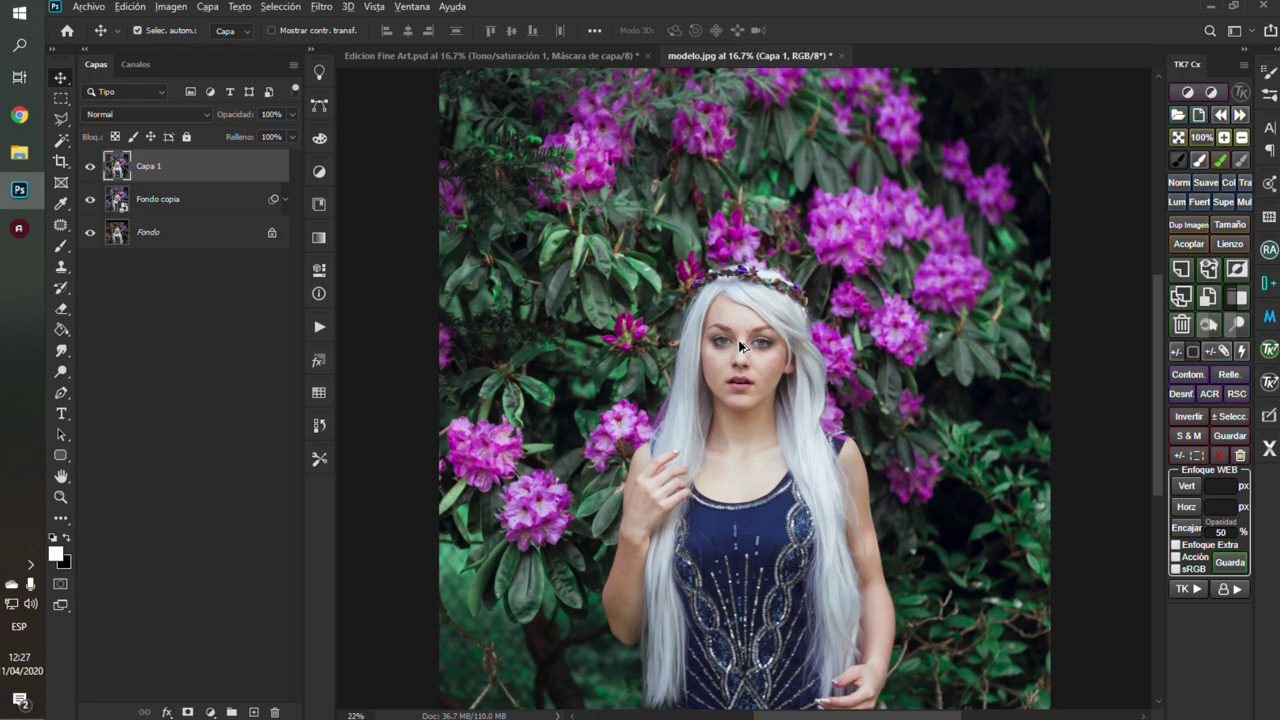
scroll(748, 356, "up", 2)
scroll(750, 346, "up", 2)
scroll(753, 336, "up", 1)
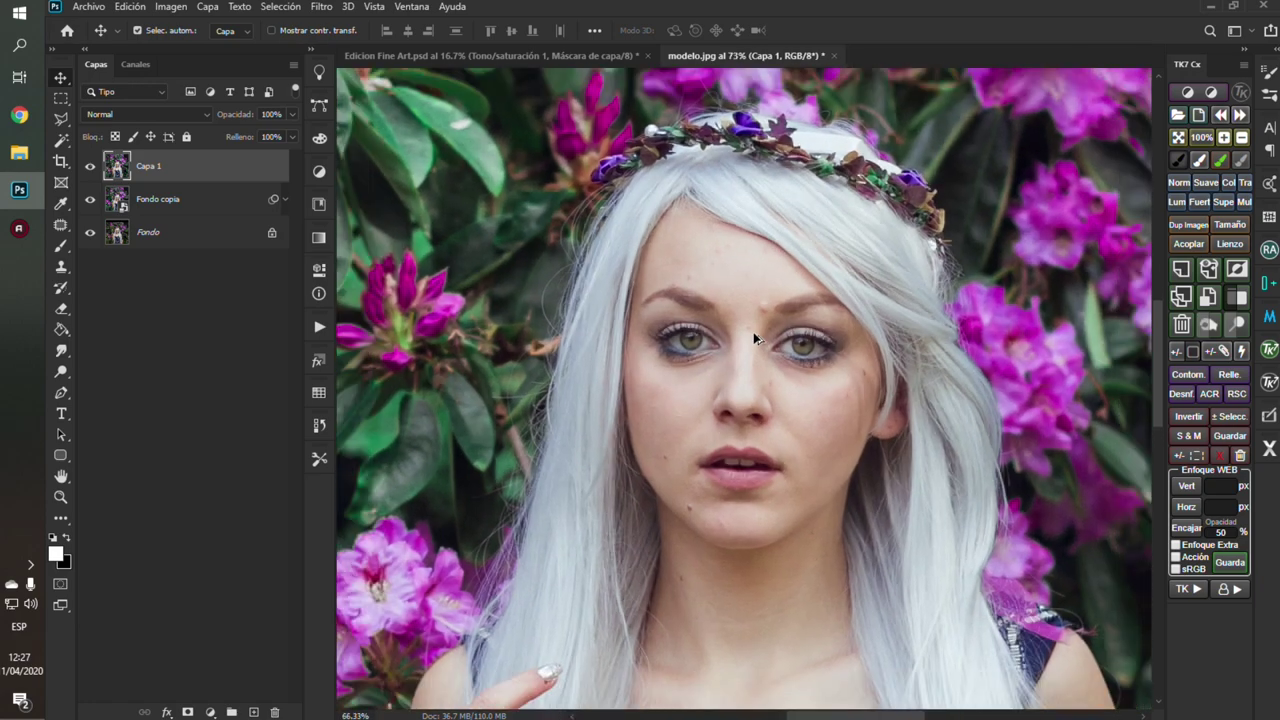
Step: Patch out the skin spots between the brows, on the chin and on both cheeks
left_click(62, 225)
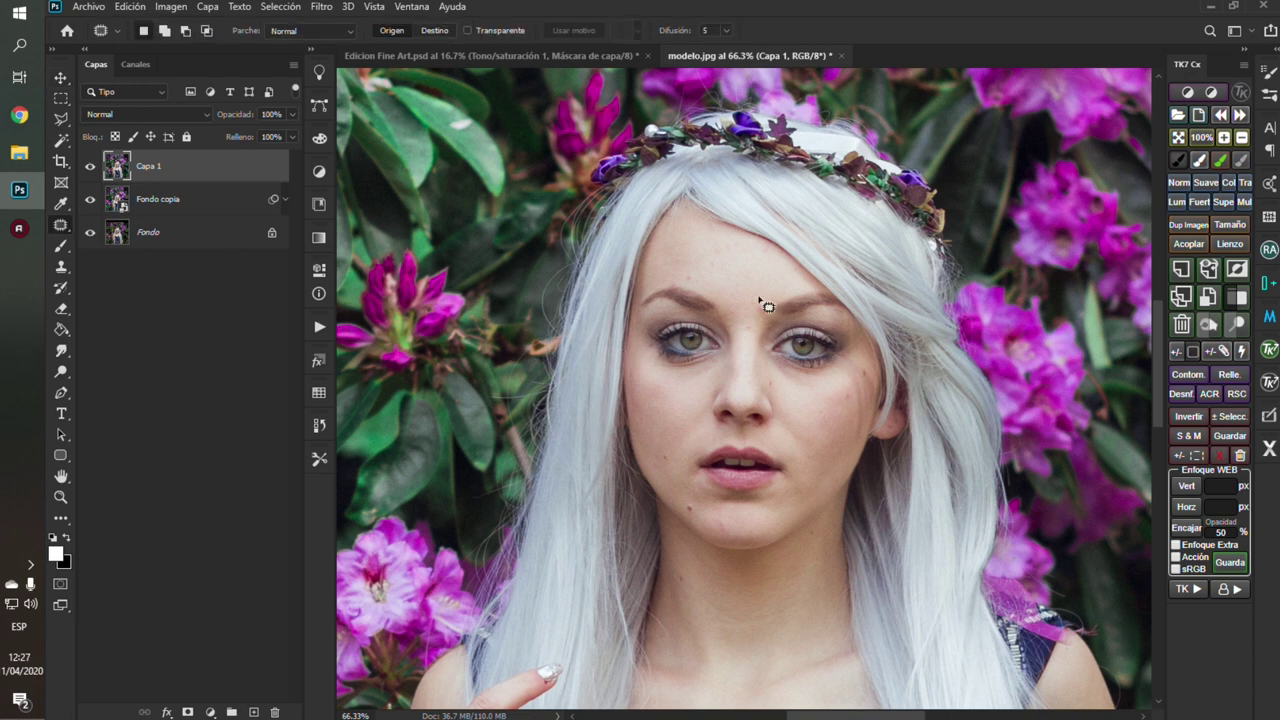
mouse_move(757, 316)
left_mouse_down()
mouse_move(746, 295)
mouse_move(749, 366)
left_mouse_up()
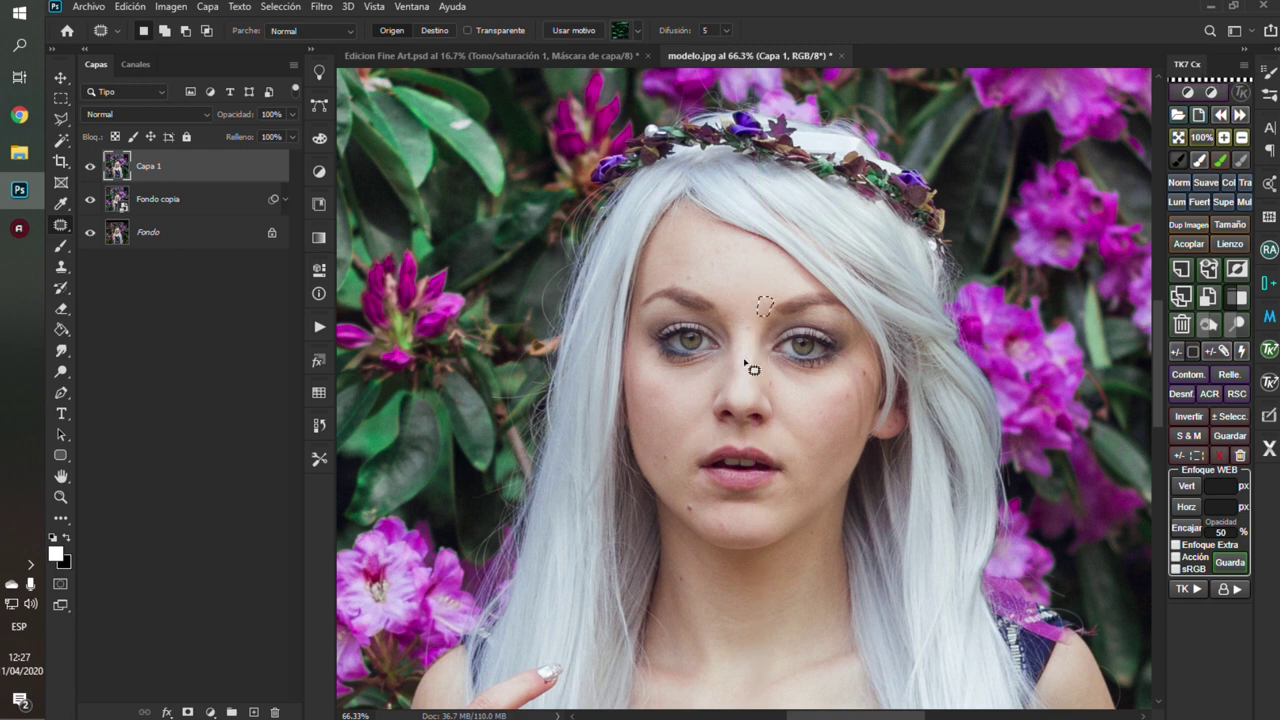
left_click_drag(696, 510, 710, 514)
mouse_move(674, 451)
left_mouse_down()
mouse_move(675, 465)
mouse_move(752, 375)
left_mouse_up()
left_click_drag(860, 382, 868, 360)
left_click(688, 273)
left_click(682, 433)
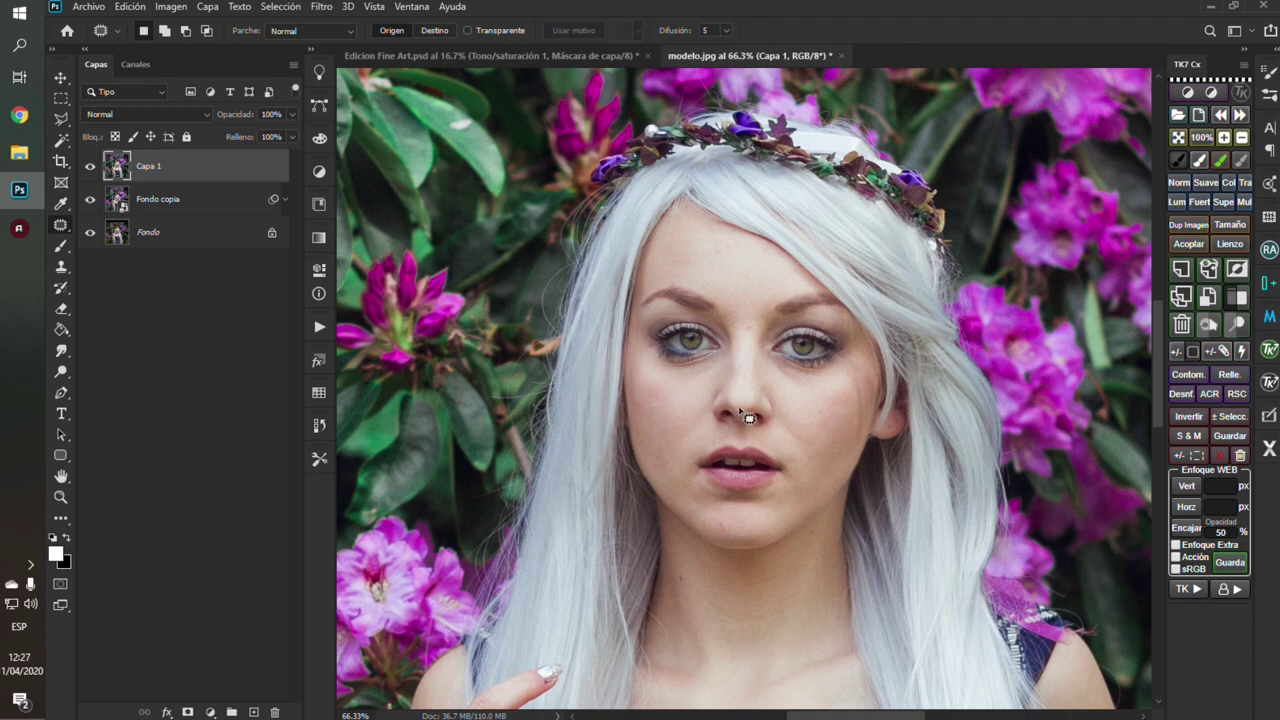
scroll(776, 432, "down", 2)
scroll(766, 429, "down", 1)
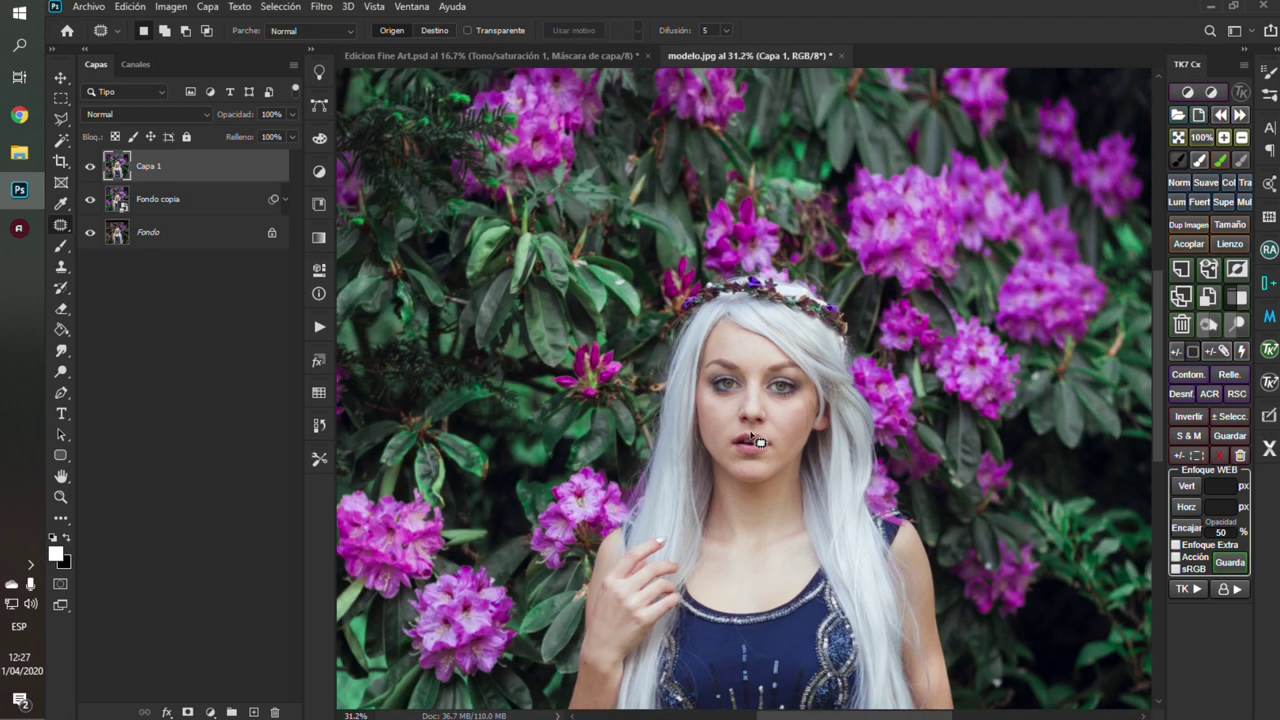
scroll(766, 437, "down", 2)
scroll(751, 451, "down", 1)
Step: Convert Capa 1 to a smart object and duplicate it as Capa 1 copia
scroll(753, 458, "up", 1)
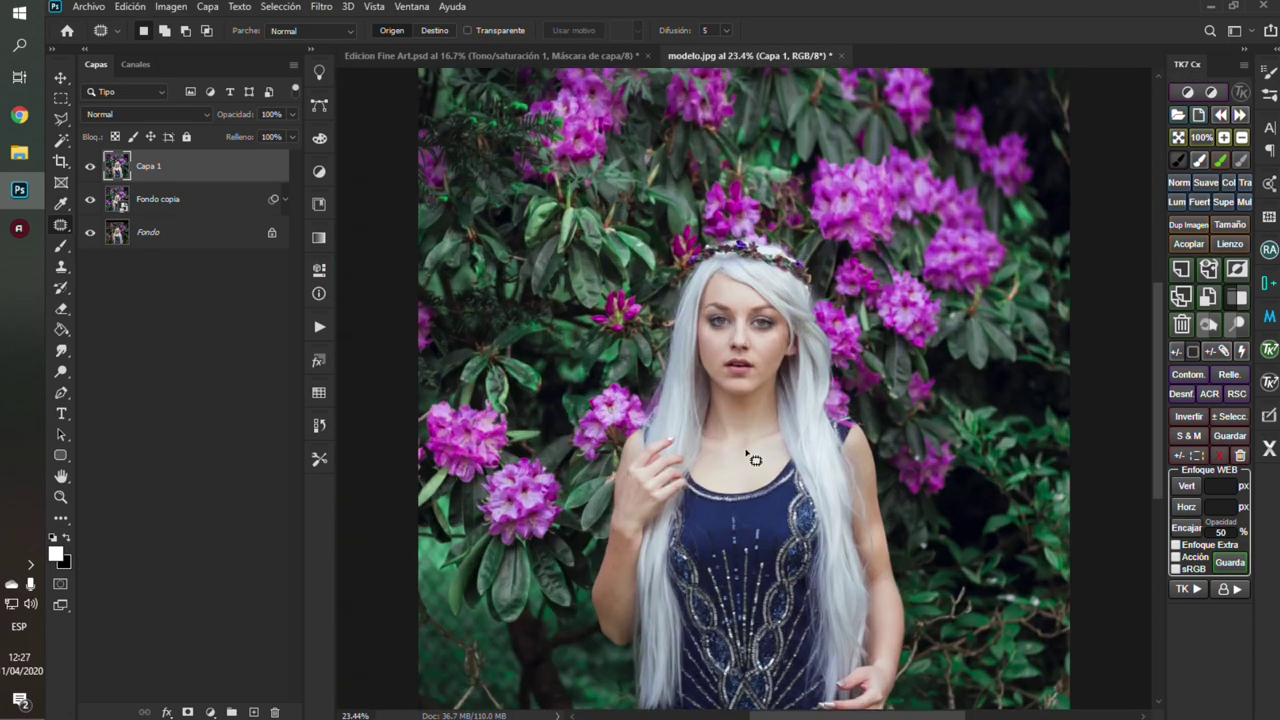
left_click(63, 75)
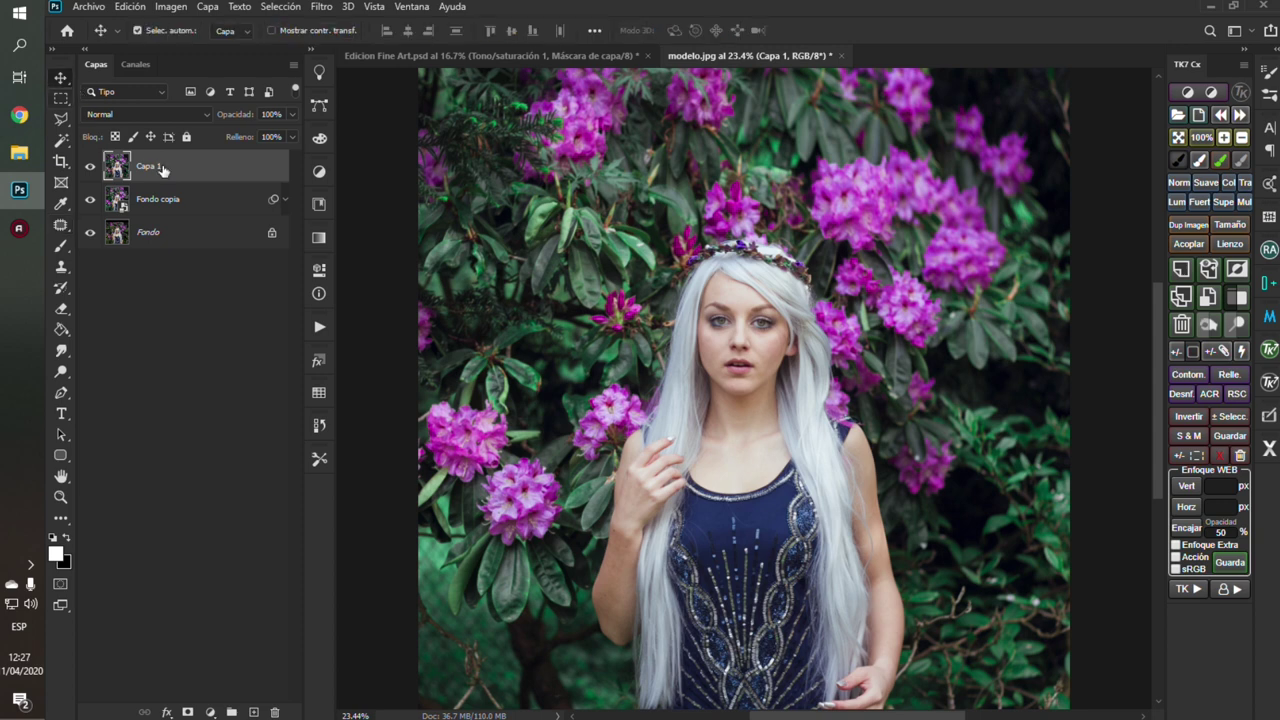
right_click(192, 165)
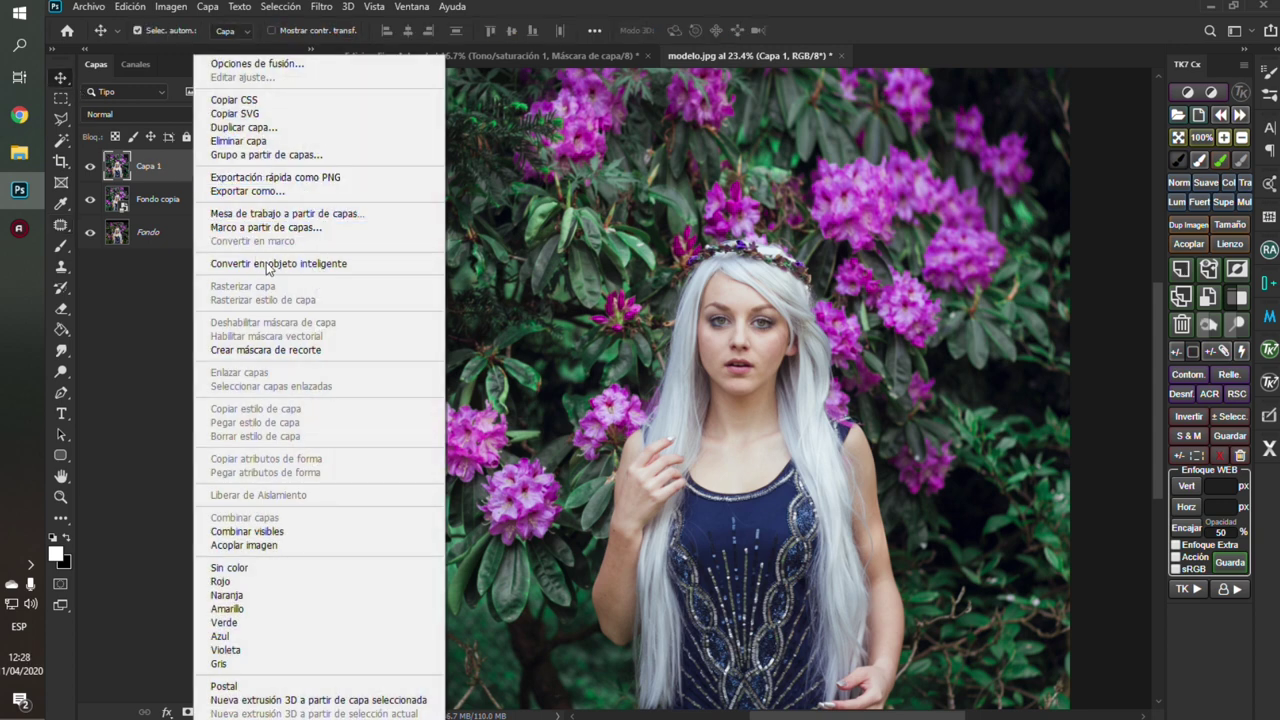
left_click(240, 266)
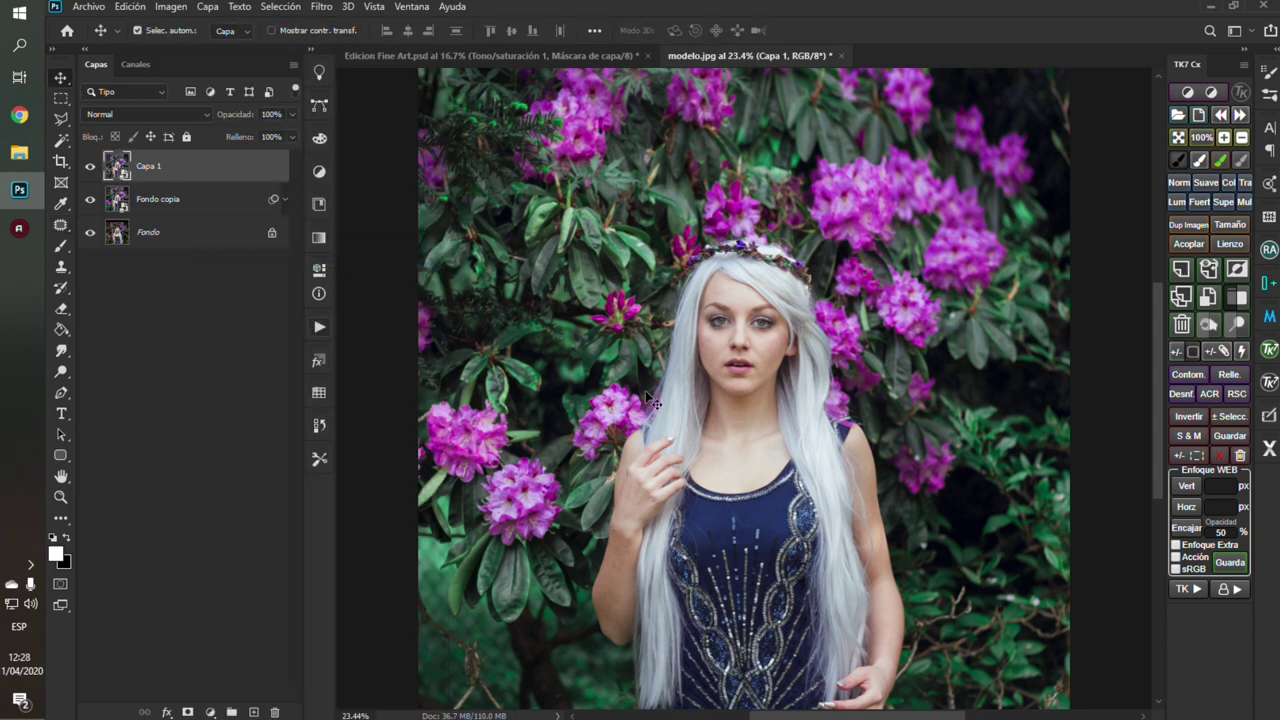
scroll(657, 395, "down", 1)
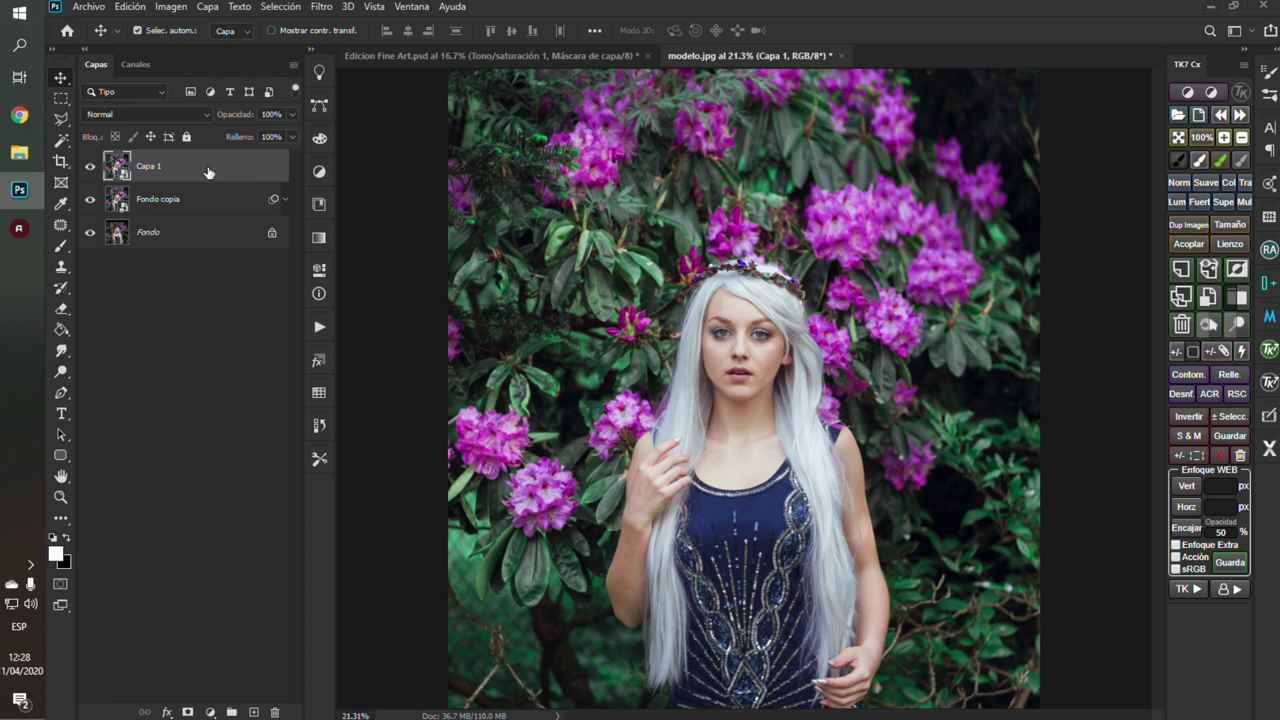
key("ctrl+j")
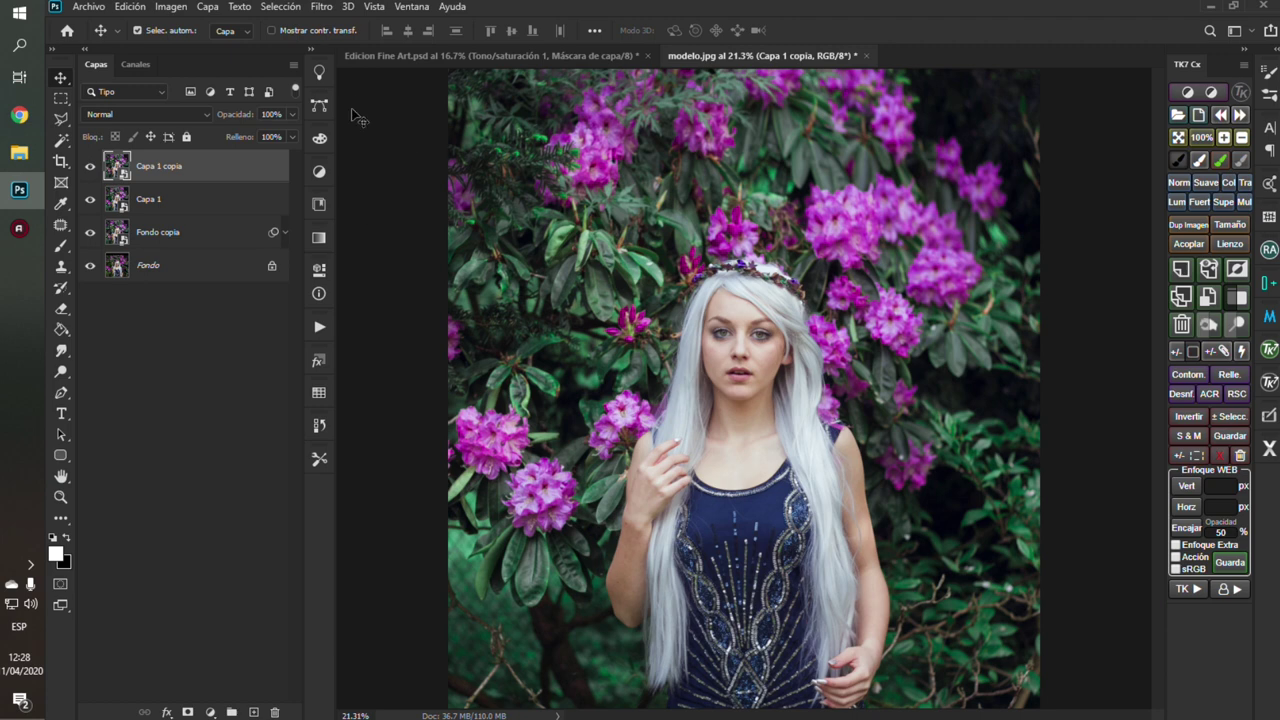
Step: Apply Portraiture 3 to Capa 1 copia with the Normal smoothing preset after comparing Medium and Strong
left_click(322, 7)
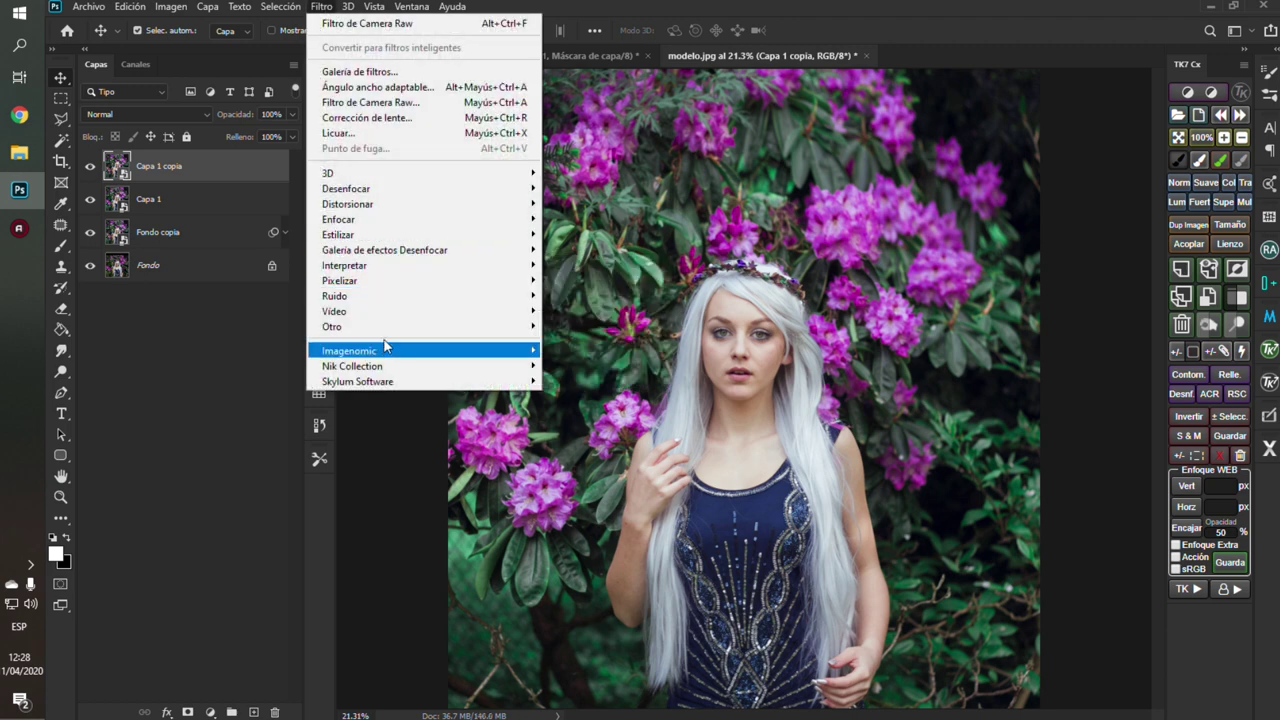
mouse_move(350, 350)
left_click(567, 348)
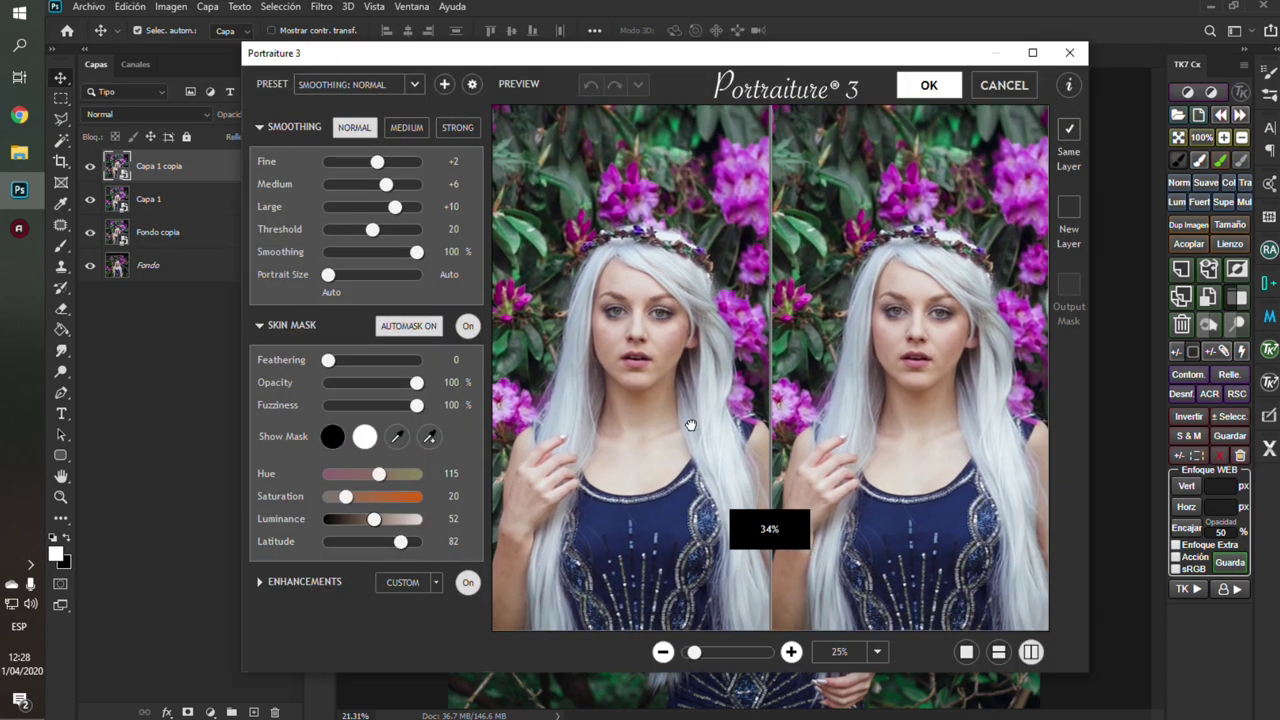
left_click_drag(909, 417, 894, 397)
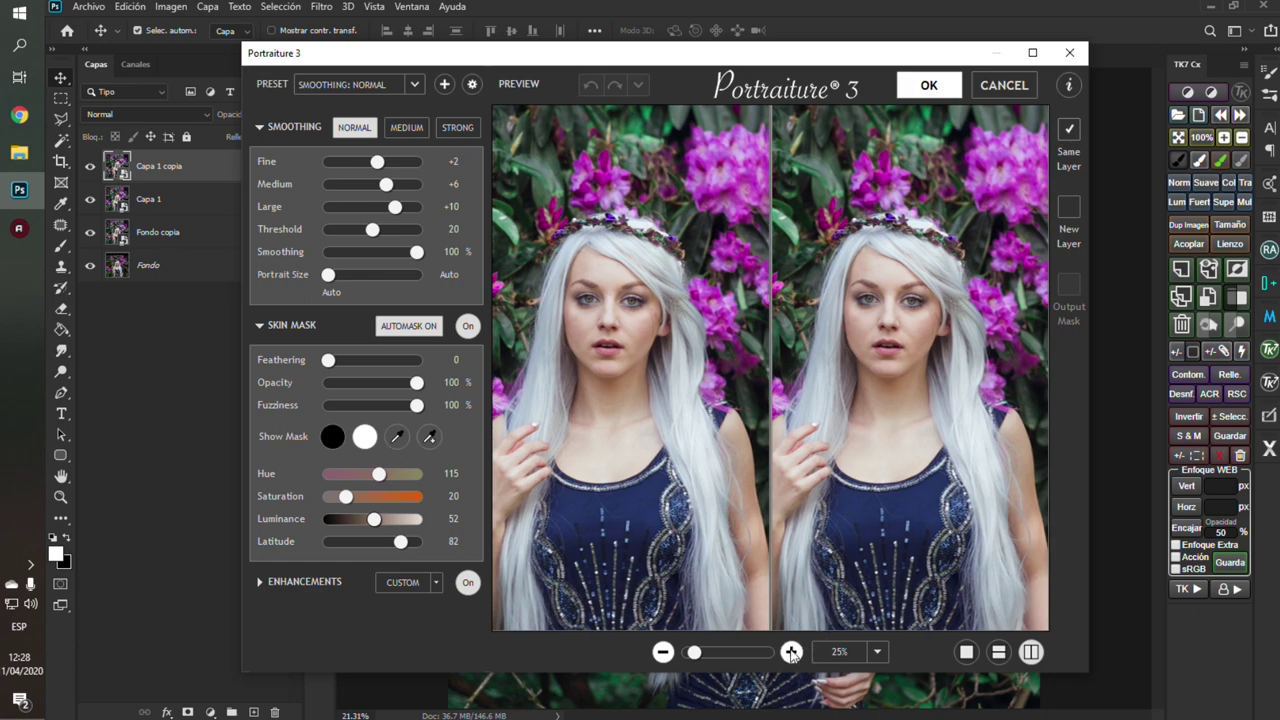
left_click(790, 652)
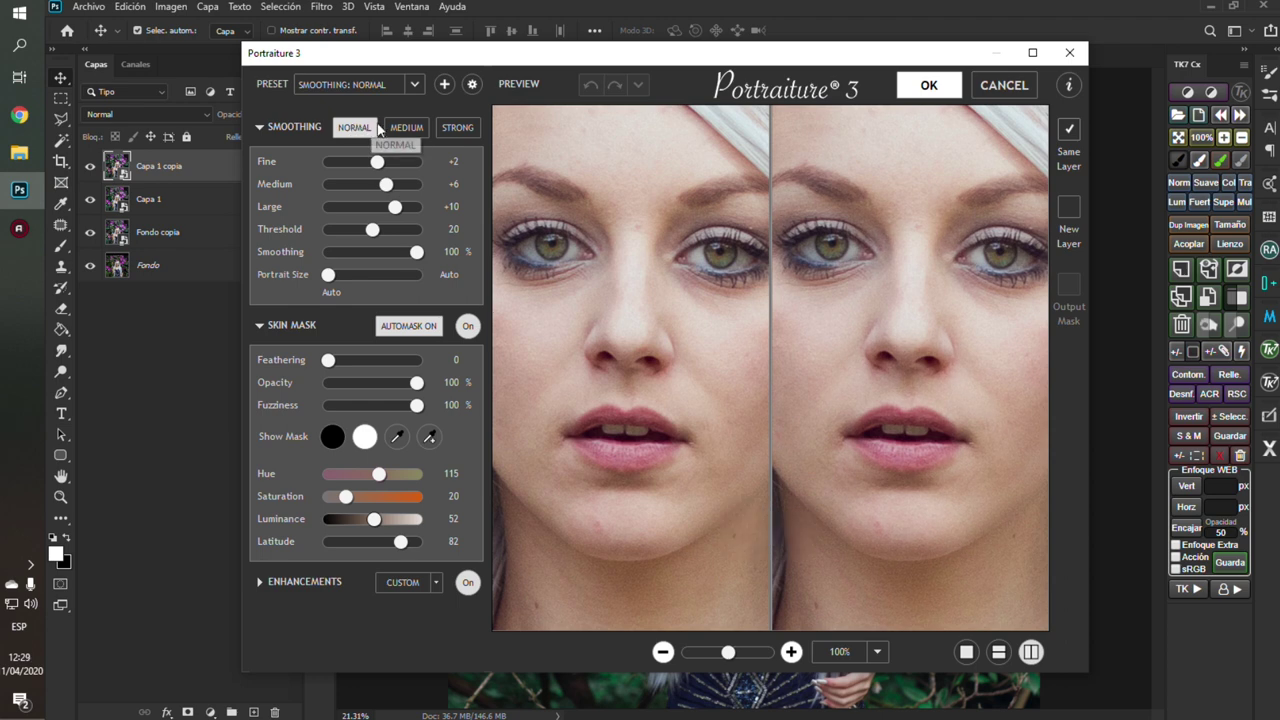
left_click(405, 127)
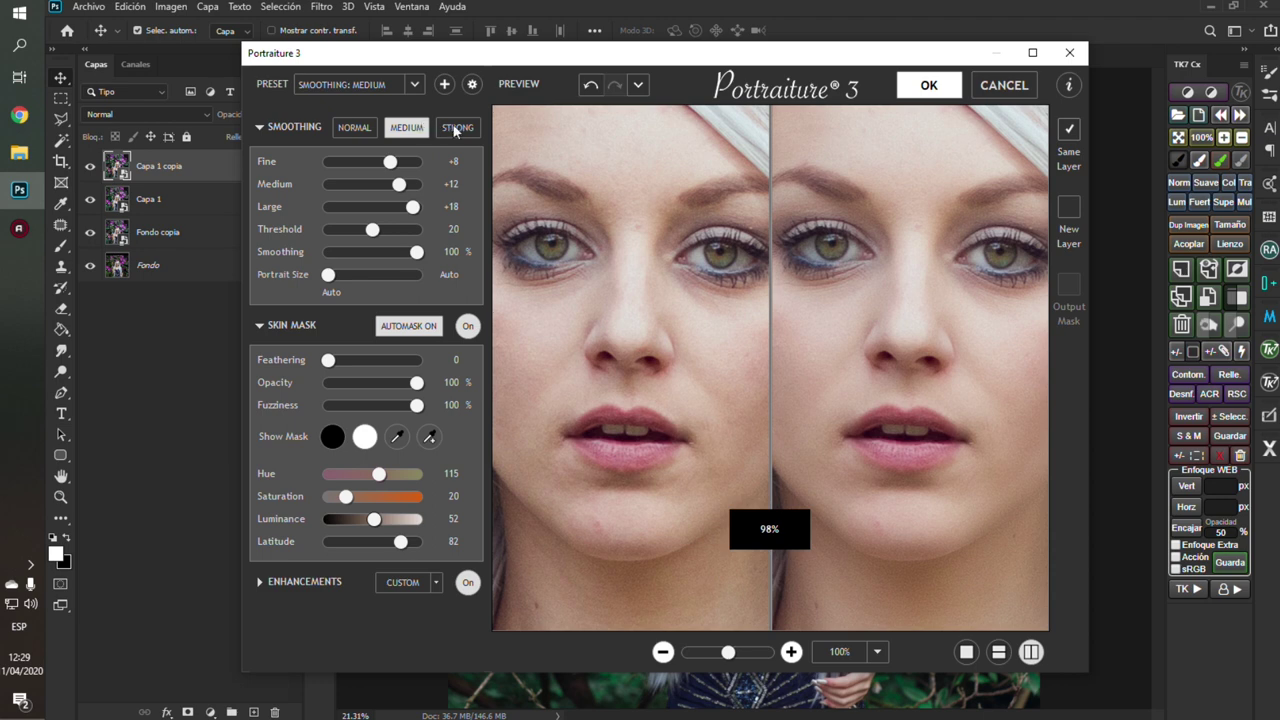
left_click(455, 128)
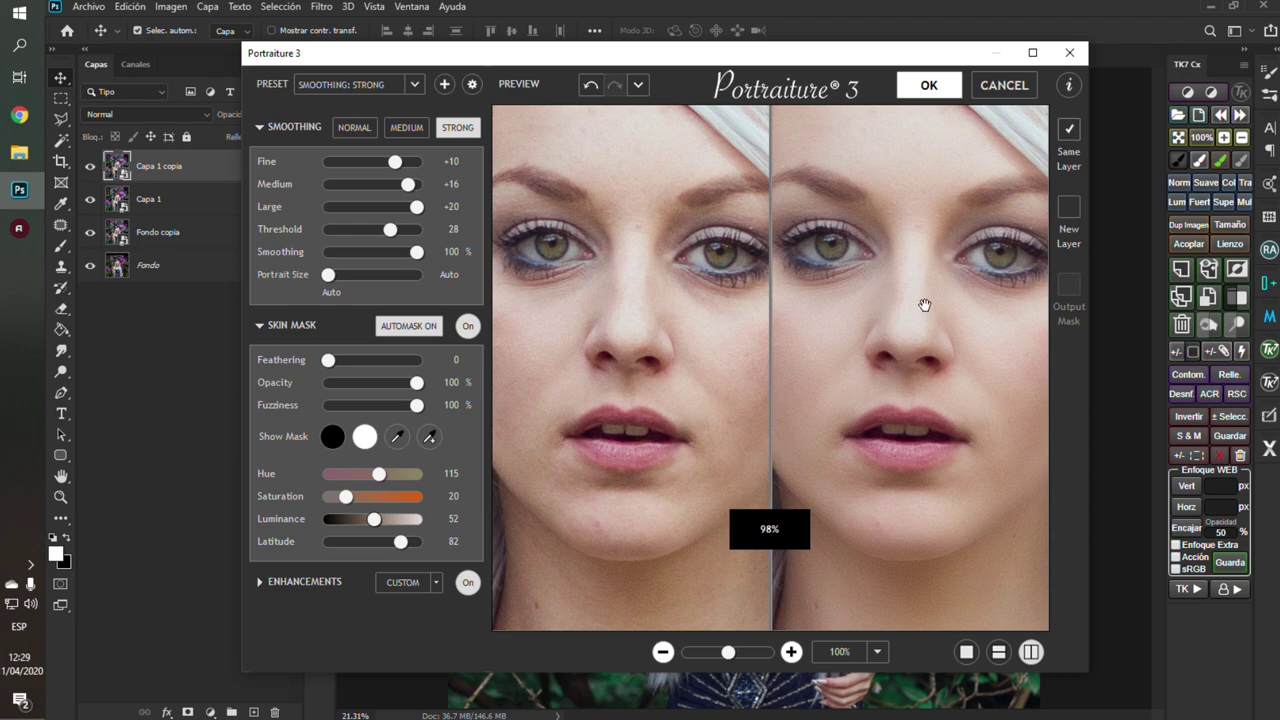
left_click(340, 128)
mouse_move(931, 357)
left_mouse_down()
mouse_move(960, 394)
mouse_move(915, 358)
mouse_move(929, 420)
mouse_move(975, 390)
mouse_move(931, 354)
mouse_move(926, 372)
left_mouse_up()
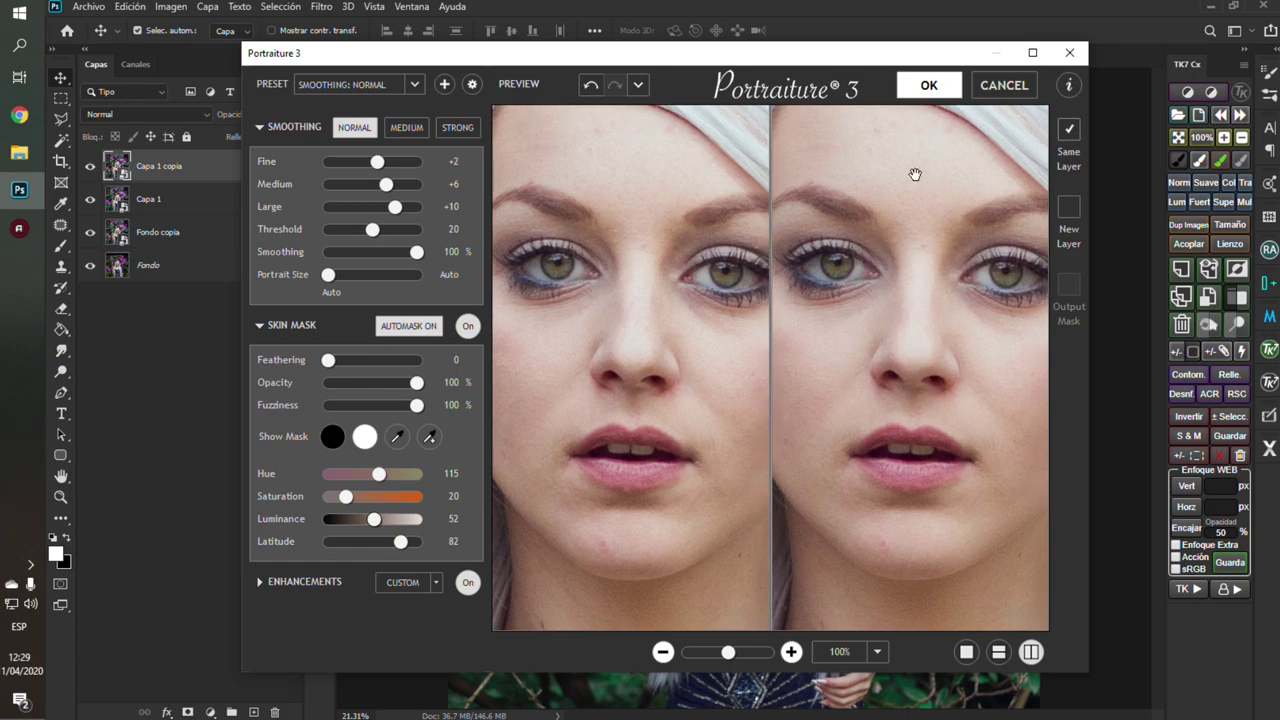
left_click(921, 84)
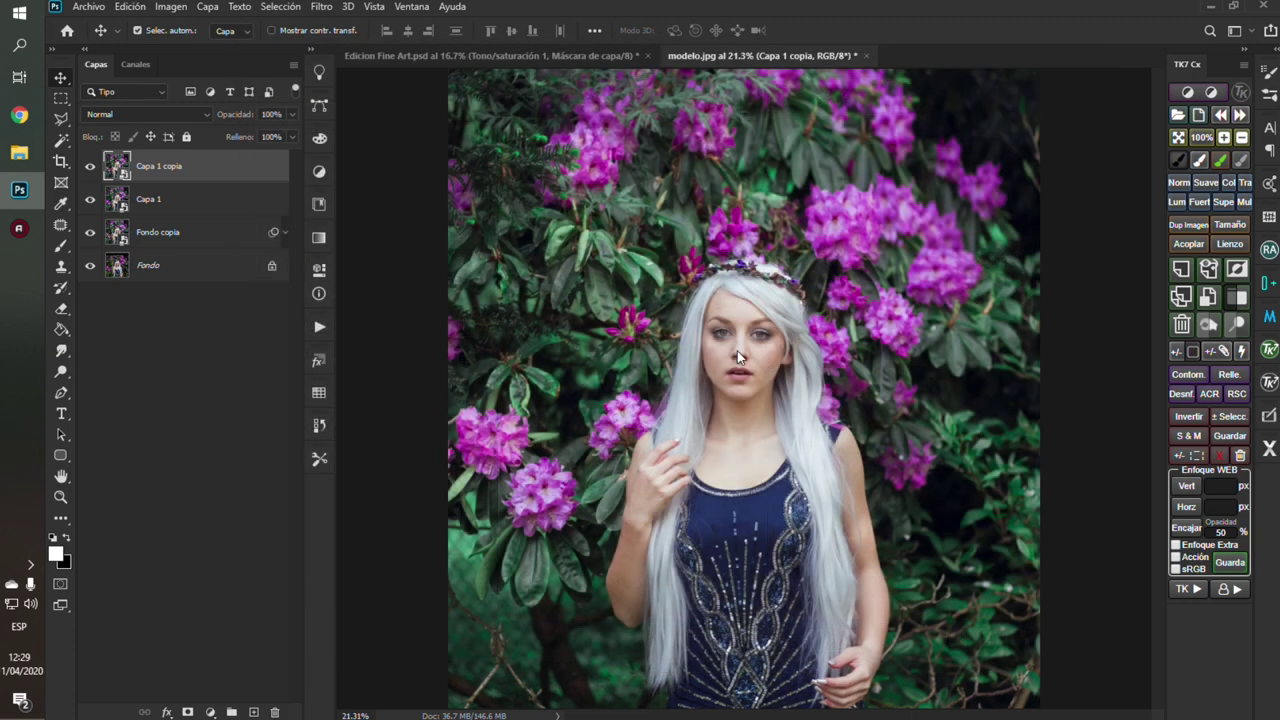
Step: Collapse the smart filters and add a black layer mask to Capa 1 copia
left_click(285, 167)
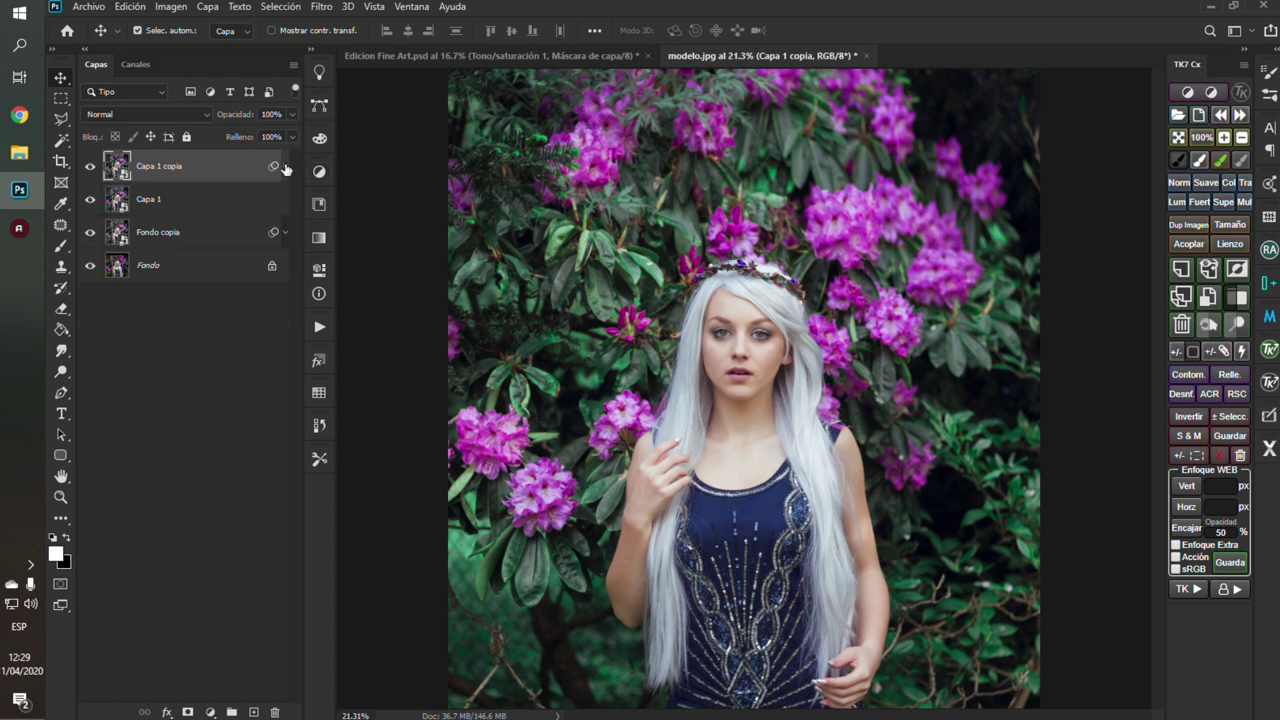
left_click(187, 712, "alt")
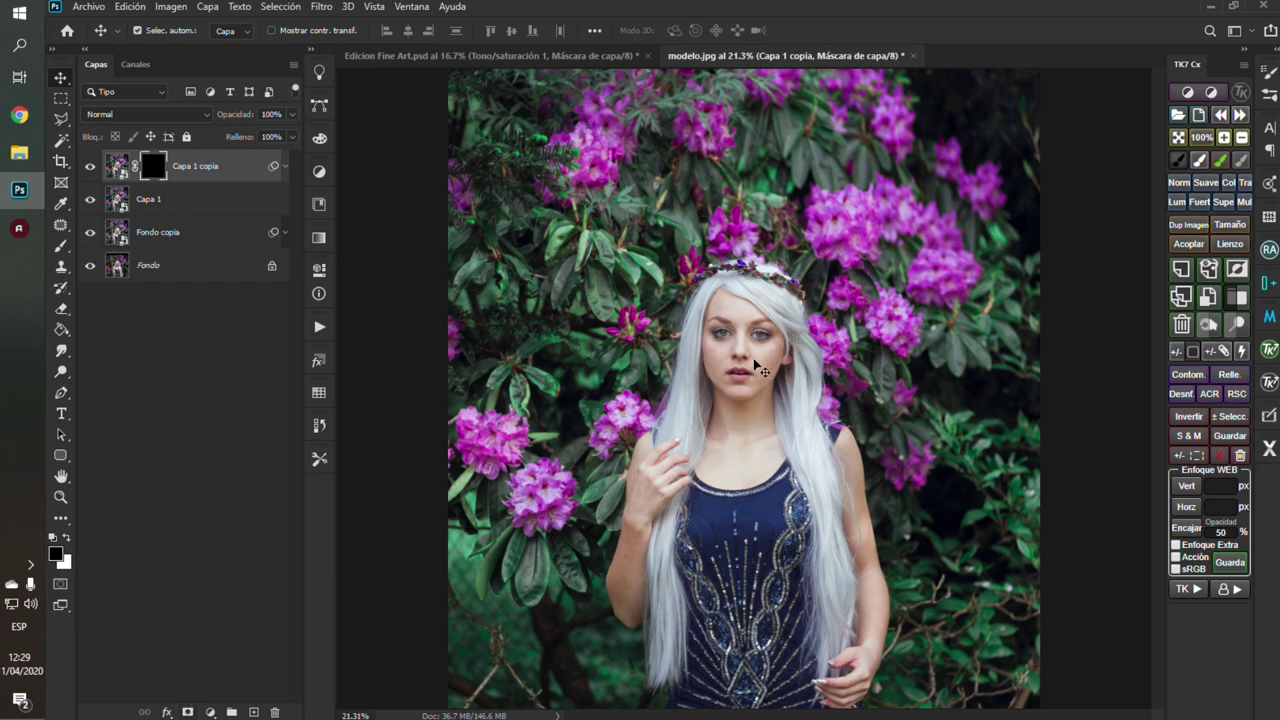
scroll(757, 370, "up", 2)
scroll(780, 365, "up", 2)
scroll(800, 362, "up", 2)
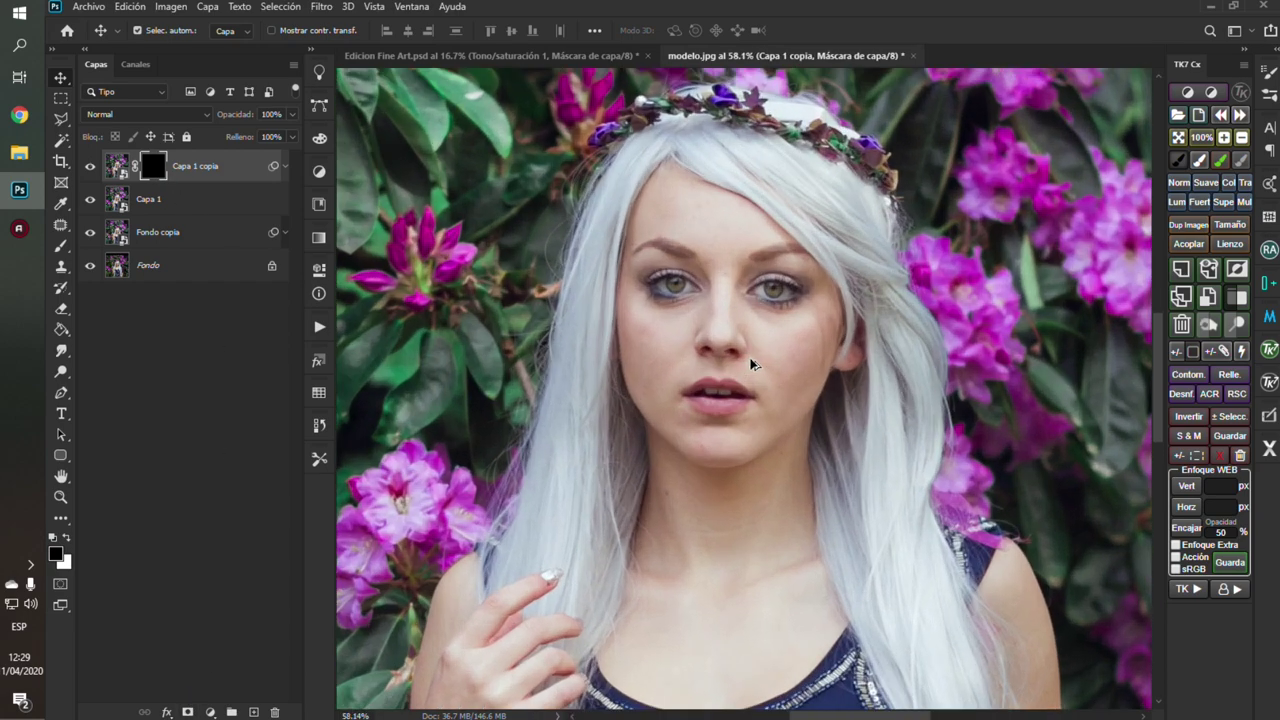
scroll(830, 360, "up", 2)
Step: Set up a soft white brush of about 196 px for painting the mask
left_click(1178, 160)
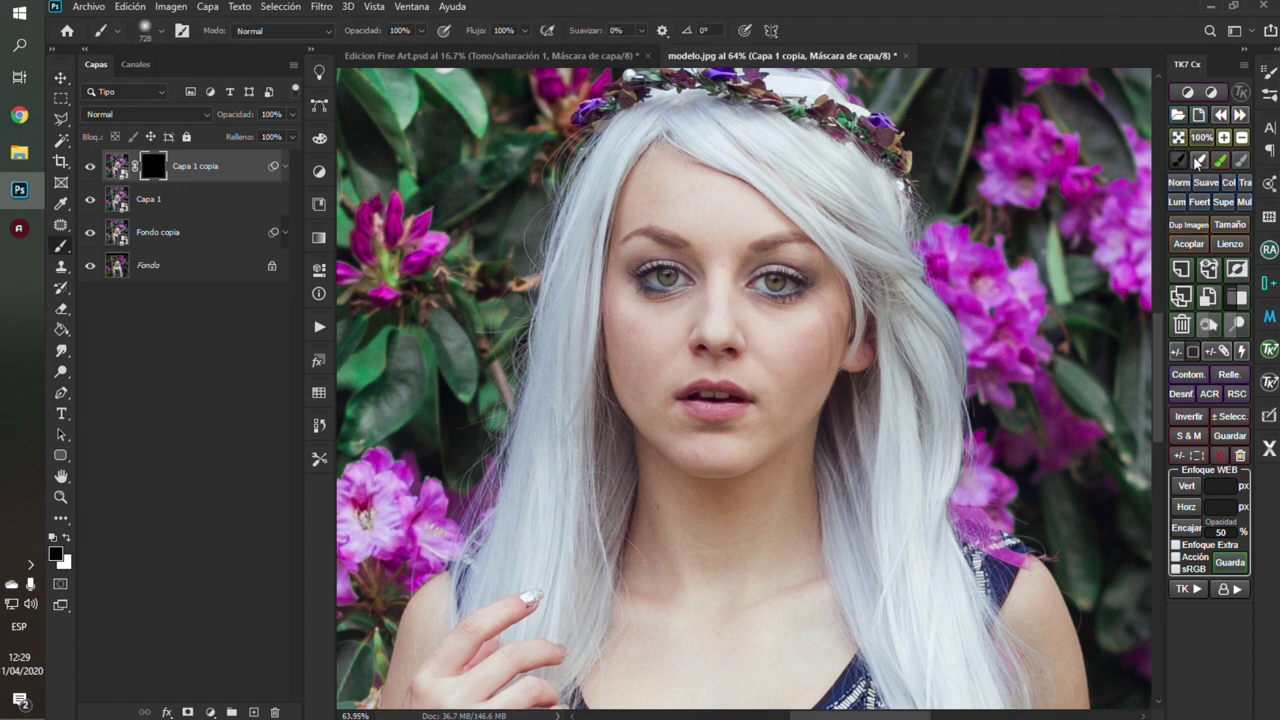
left_click(1199, 160)
left_click_drag(730, 275, 603, 307)
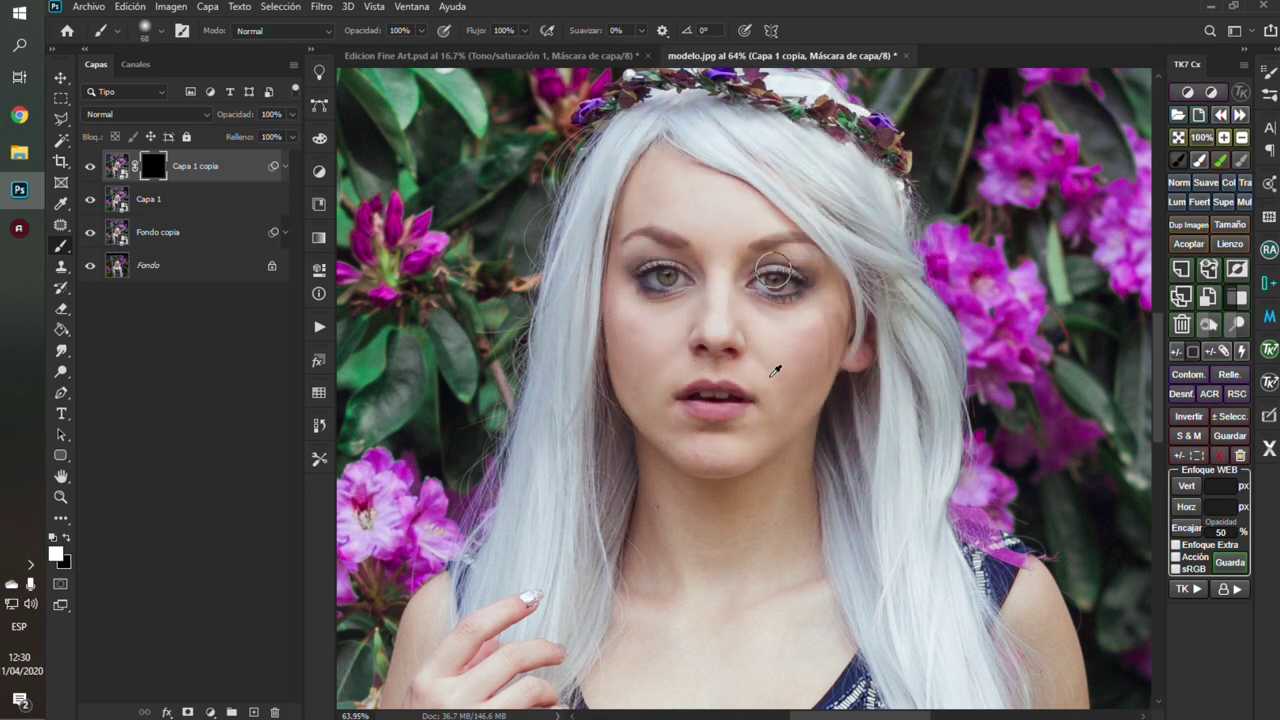
scroll(770, 392, "up", 3)
scroll(770, 392, "up", 1)
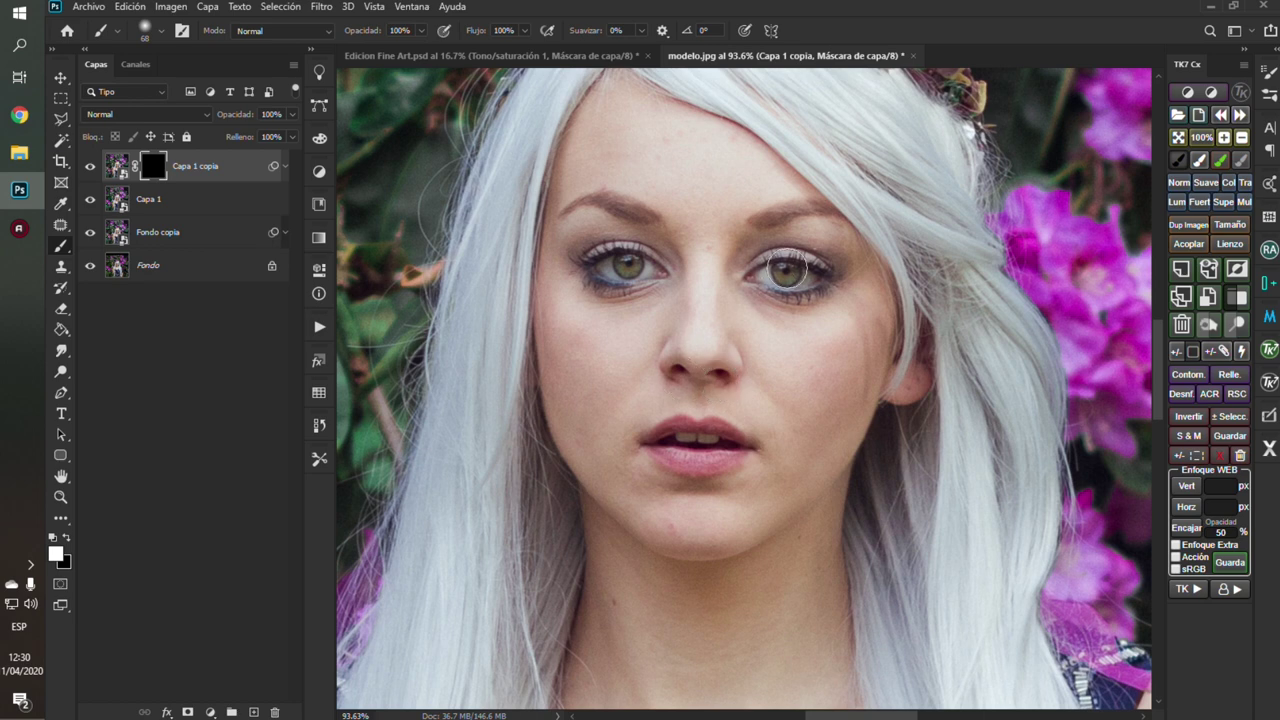
mouse_move(838, 400)
left_mouse_down()
mouse_move(805, 423)
mouse_move(856, 400)
left_mouse_up()
Step: Paint white outlines on the mask along the cheek, inner eyebrow and neckline
left_click_drag(727, 255, 882, 281)
left_click_drag(695, 138, 663, 210)
left_click_drag(617, 457, 634, 334)
scroll(633, 325, "down", 2, "alt")
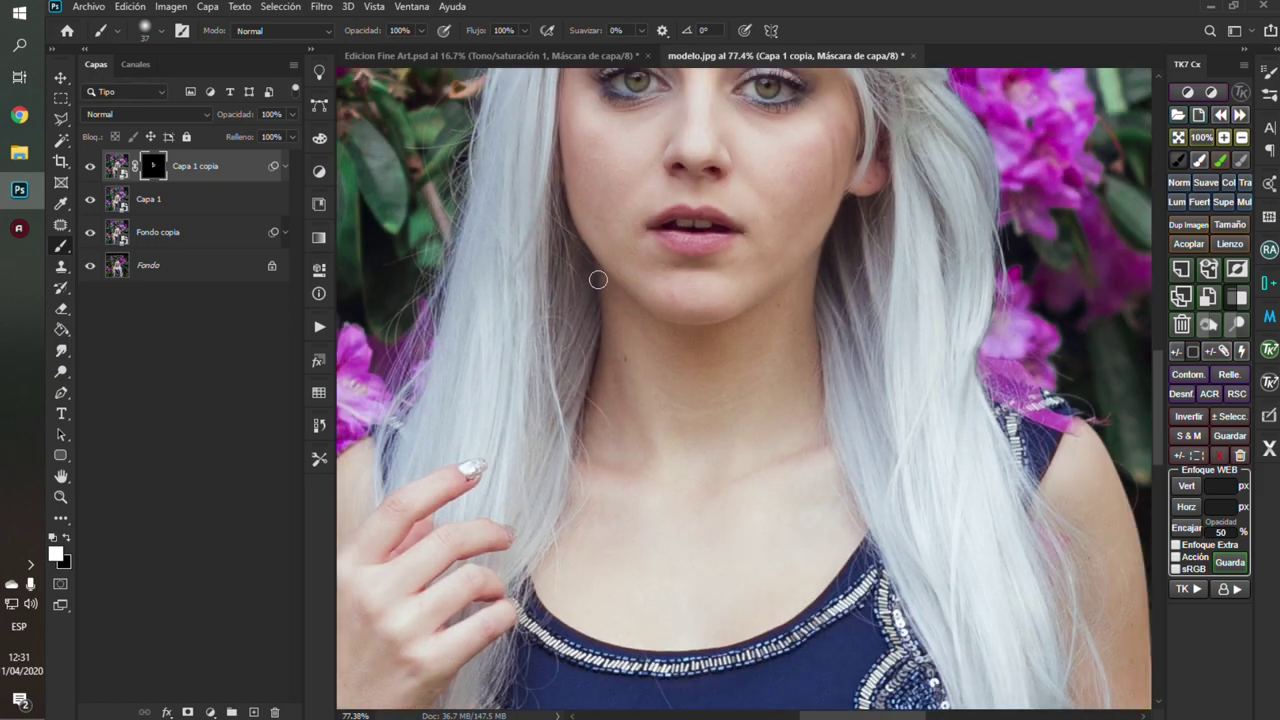
left_click_drag(550, 610, 690, 646)
left_click_drag(776, 624, 850, 546)
scroll(748, 300, "down", 1, "alt")
scroll(754, 323, "down", 1, "alt")
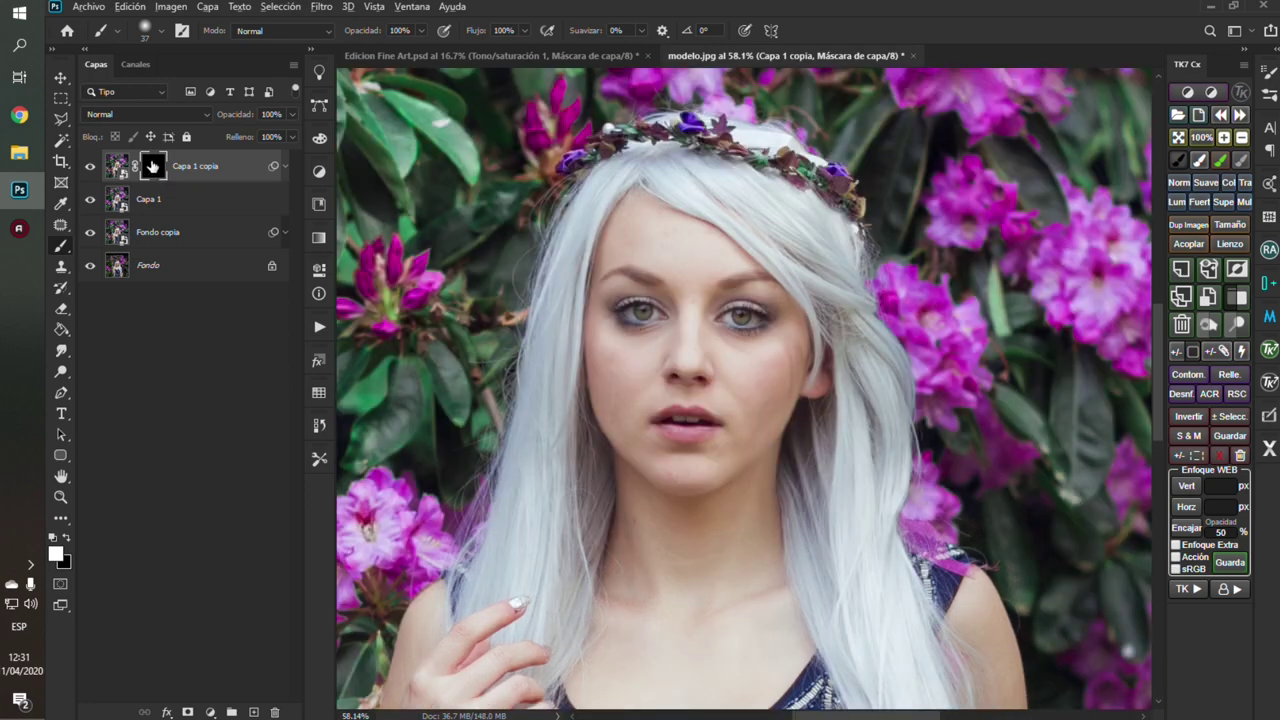
Step: View the mask alone and fill the chin, cheek and nose with white
left_click(152, 166, "alt")
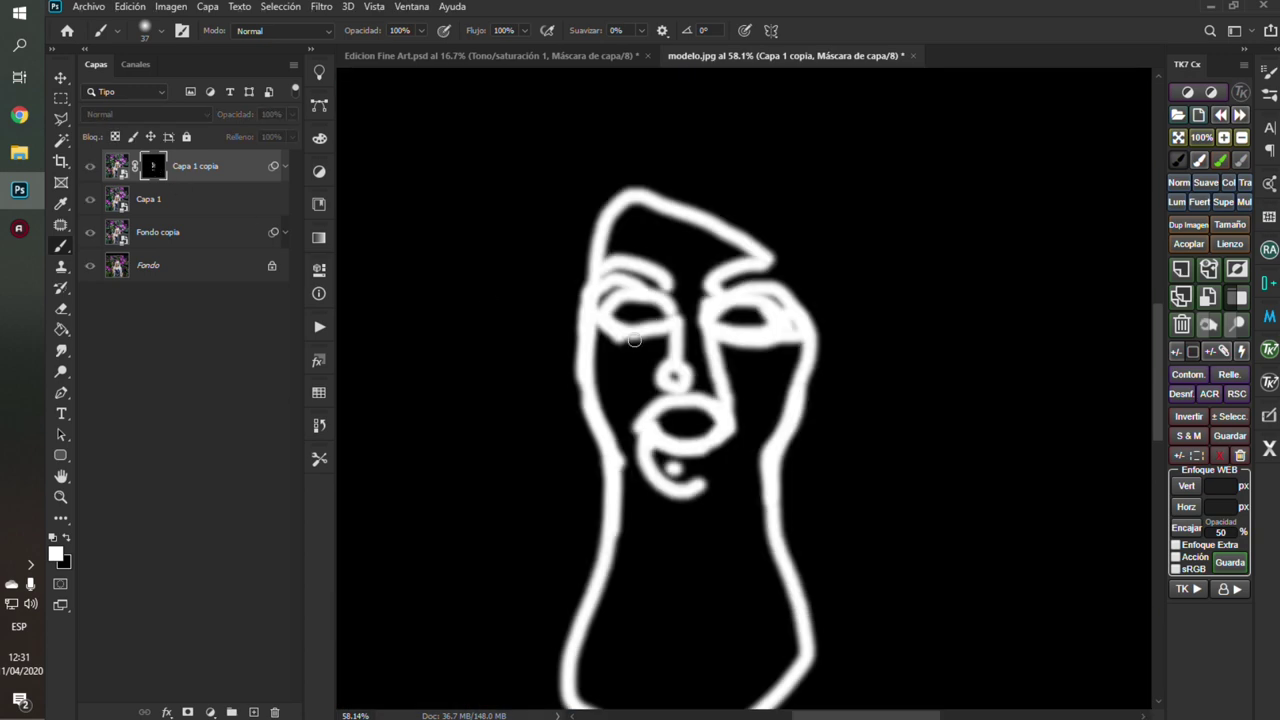
scroll(789, 474, "down", 2)
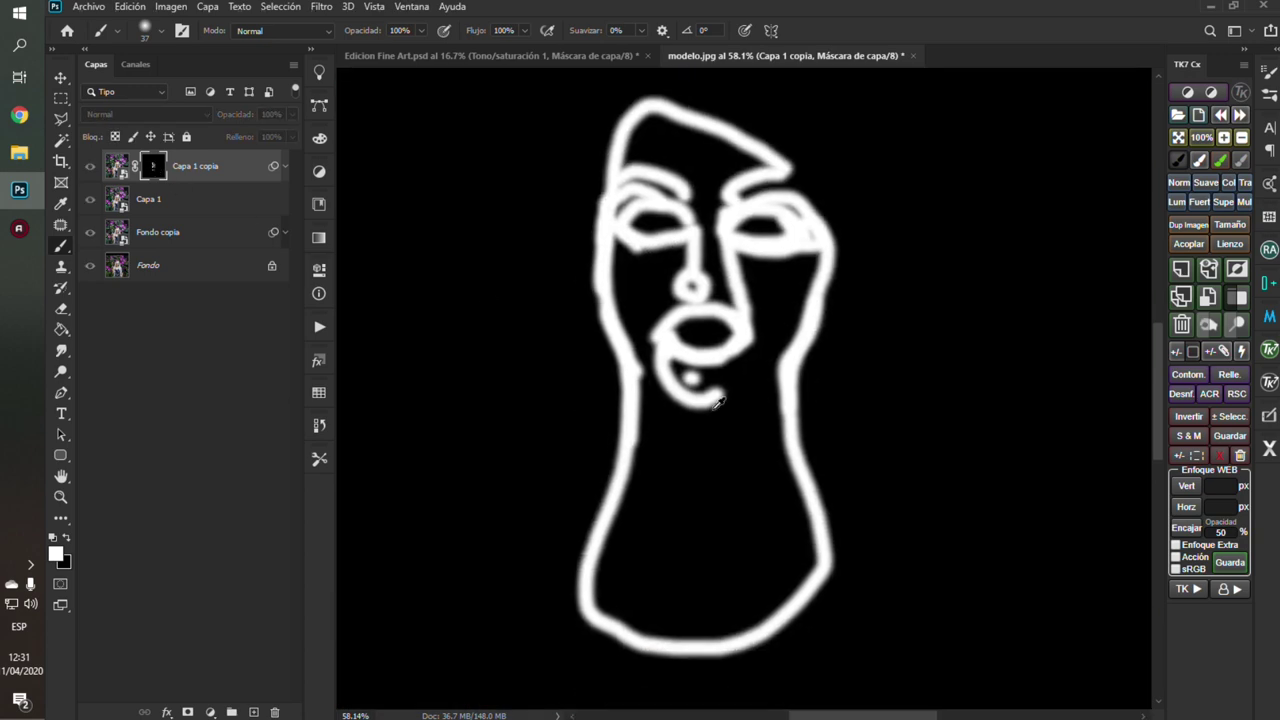
scroll(716, 401, "up", 3)
mouse_move(629, 323)
left_mouse_down()
mouse_move(718, 376)
mouse_move(614, 314)
mouse_move(757, 306)
mouse_move(743, 337)
mouse_move(663, 371)
mouse_move(790, 336)
mouse_move(829, 300)
mouse_move(860, 330)
left_mouse_up()
scroll(829, 300, "up", 5)
mouse_move(665, 380)
left_mouse_down()
mouse_move(657, 213)
mouse_move(534, 449)
mouse_move(506, 420)
left_mouse_up()
scroll(743, 380, "up", 5)
Step: Paint the neck and lower face solid white, then return to the colour photo
mouse_move(743, 380)
left_mouse_down()
mouse_move(780, 283)
mouse_move(680, 289)
left_mouse_up()
scroll(729, 371, "down", 3)
scroll(729, 371, "down", 5)
mouse_move(590, 290)
left_mouse_down()
mouse_move(571, 509)
mouse_move(700, 550)
left_mouse_up()
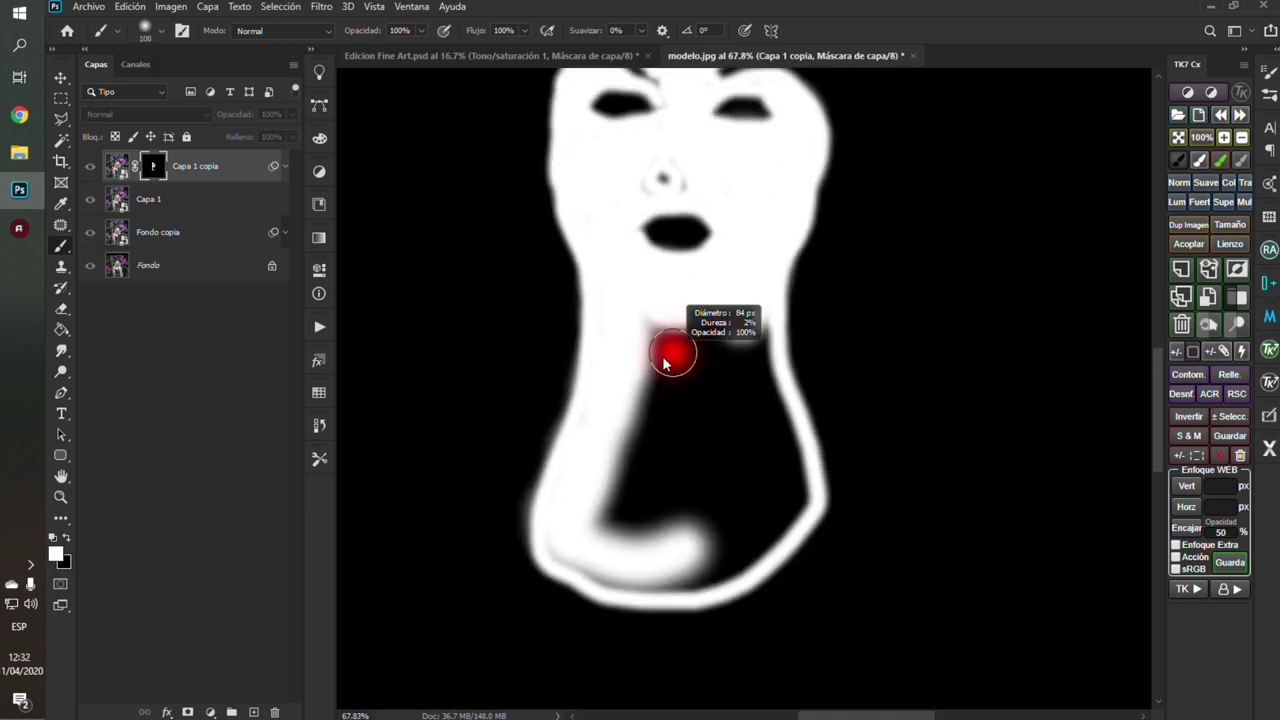
mouse_move(663, 362)
left_mouse_down()
mouse_move(757, 449)
mouse_move(546, 540)
mouse_move(797, 463)
mouse_move(717, 541)
mouse_move(777, 489)
left_mouse_up()
left_click_drag(720, 289, 737, 425)
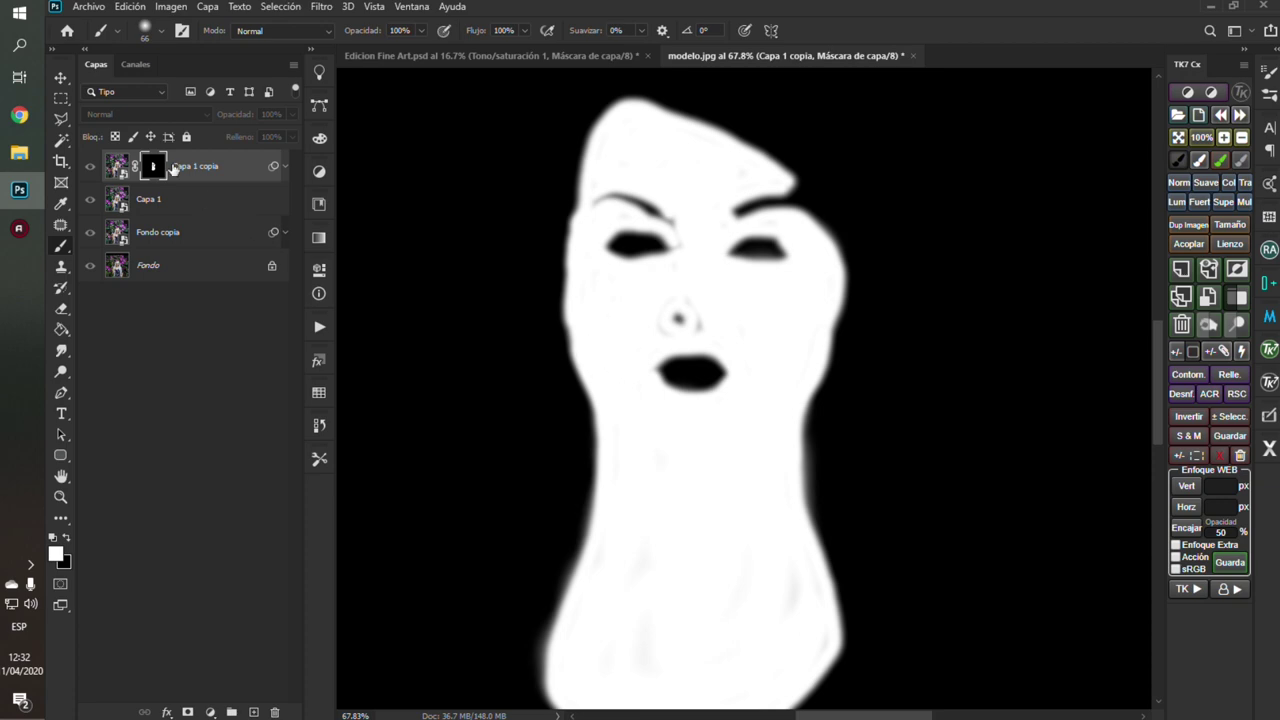
left_click(153, 163, "alt")
Step: Bring the raised hand into view and paint it white on the mask
scroll(686, 420, "down", 2)
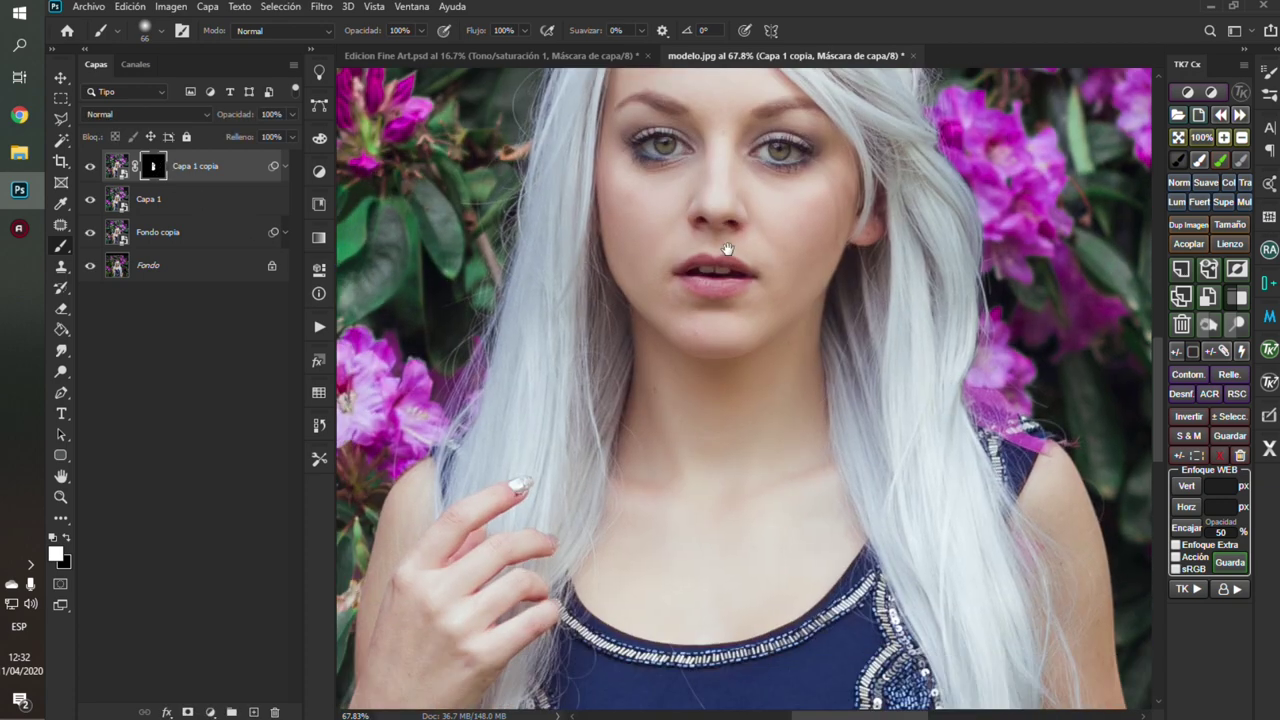
scroll(700, 360, "down", 2)
right_click(711, 312, "alt")
left_click_drag(711, 365, 808, 81)
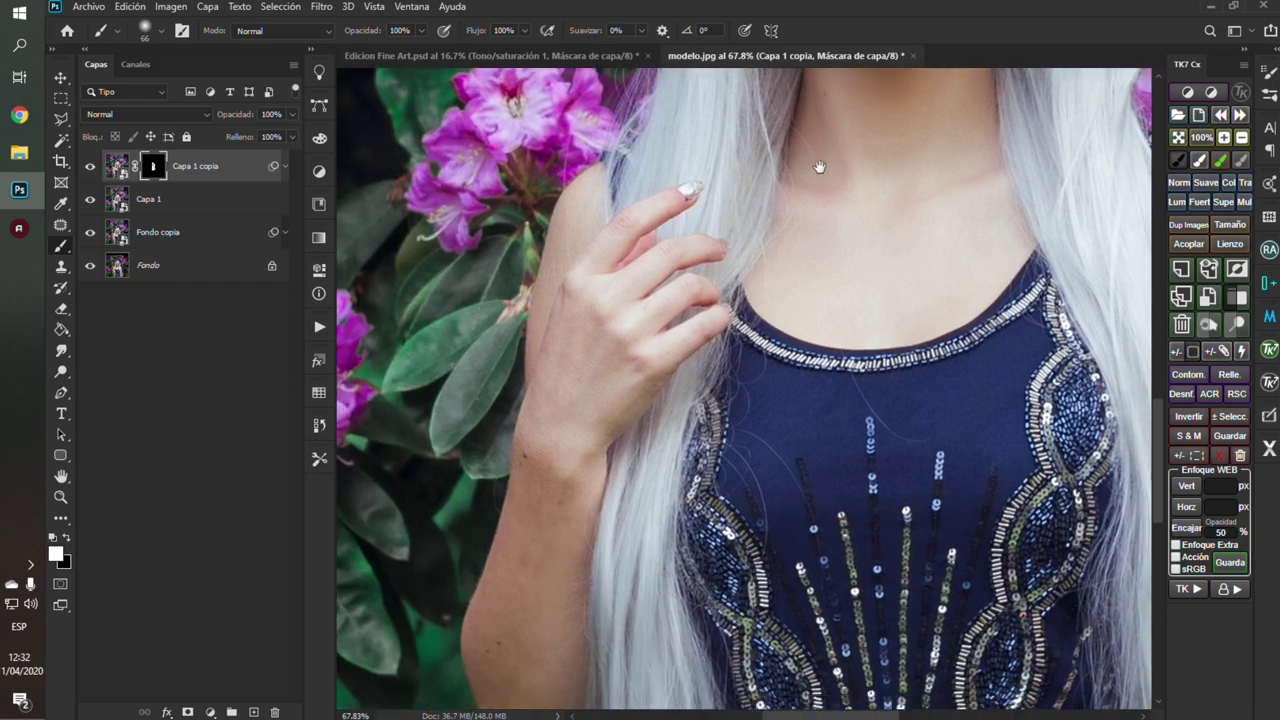
left_click_drag(606, 329, 692, 229)
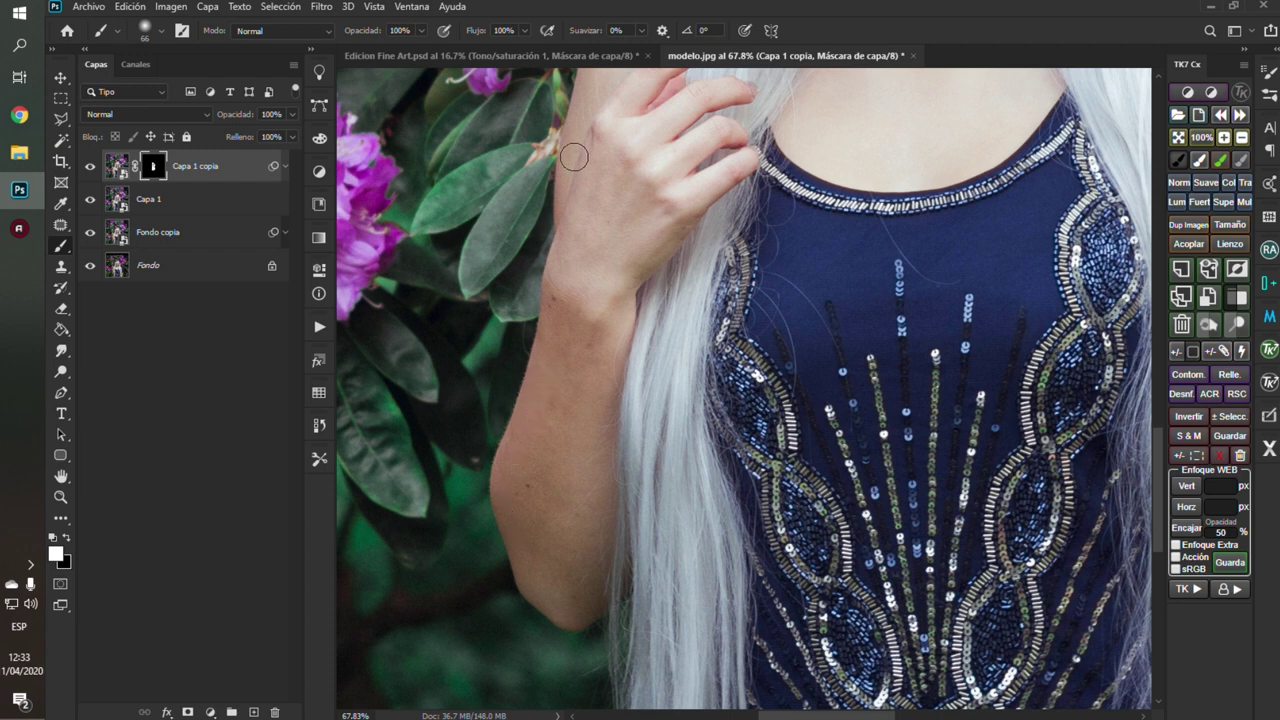
left_click_drag(574, 157, 569, 300)
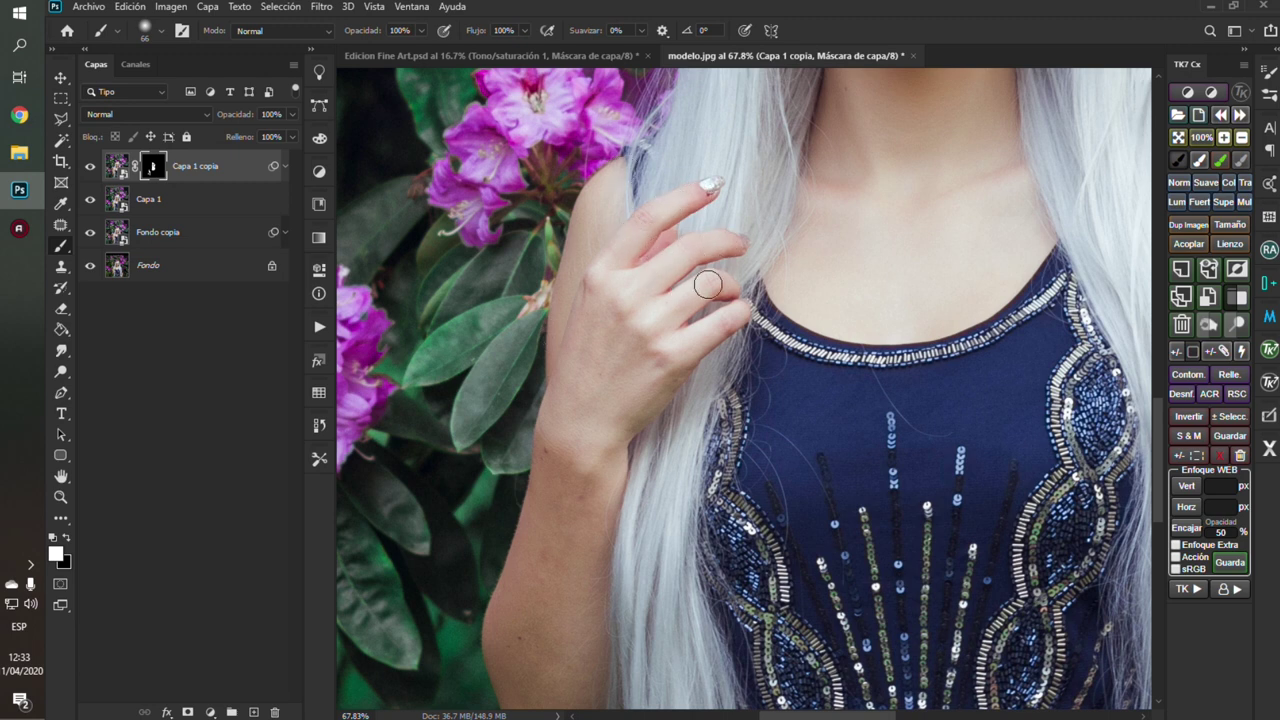
left_click_drag(690, 356, 614, 248)
Step: Check the mask alone while painting the fingers and forearm white
left_click(152, 166, "alt")
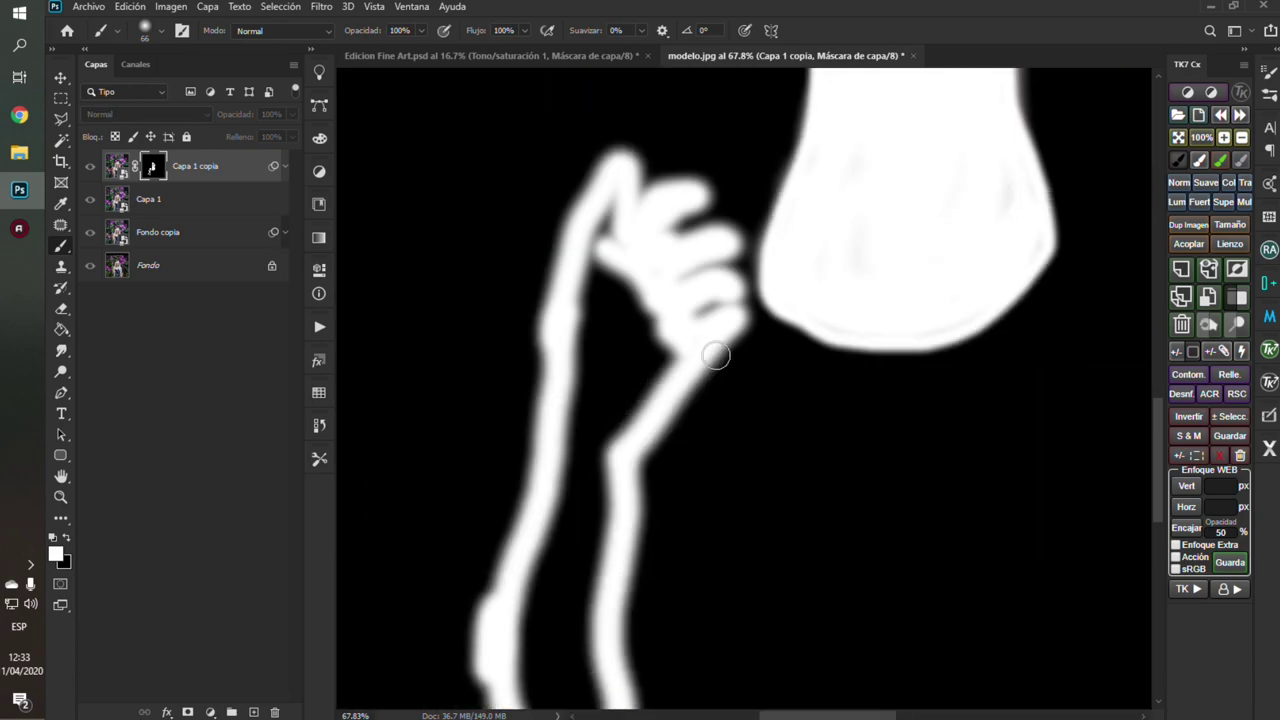
mouse_move(600, 251)
left_mouse_down()
mouse_move(586, 329)
mouse_move(629, 271)
mouse_move(654, 380)
mouse_move(560, 409)
left_mouse_up()
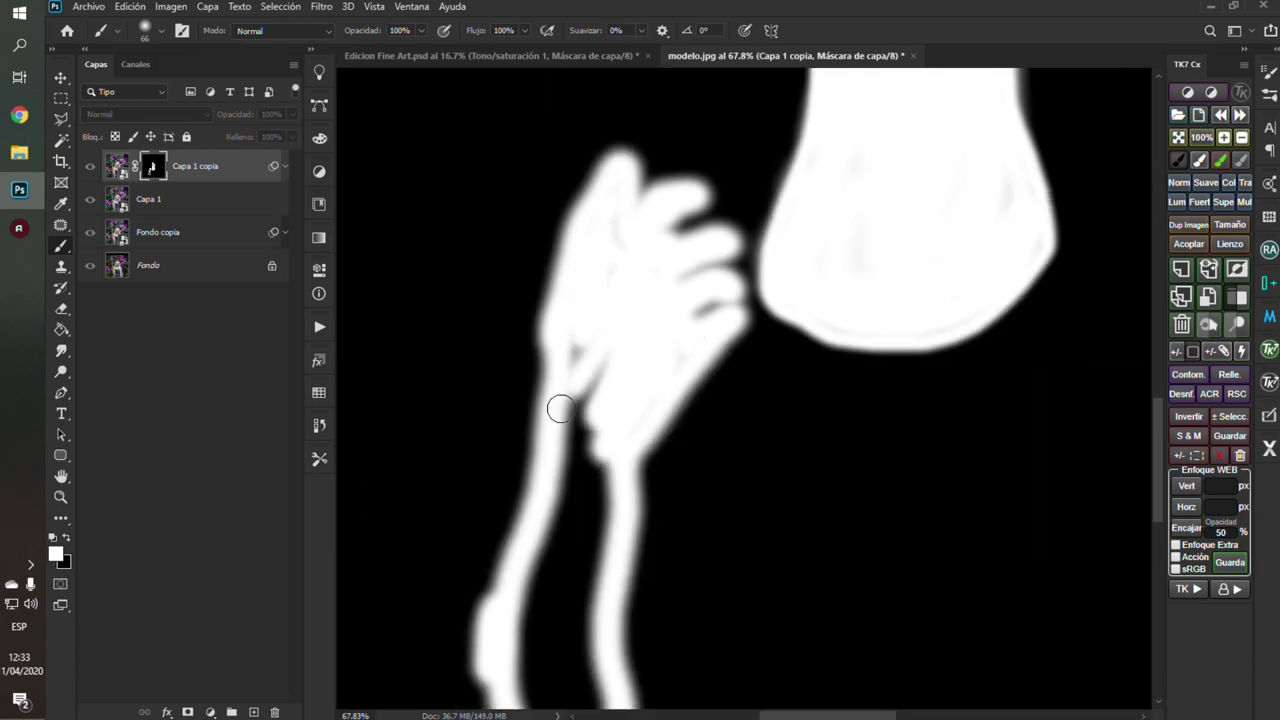
scroll(623, 263, "down", 3)
mouse_move(623, 263)
left_mouse_down()
mouse_move(580, 357)
mouse_move(584, 515)
mouse_move(608, 420)
left_mouse_up()
scroll(608, 329, "down", 2)
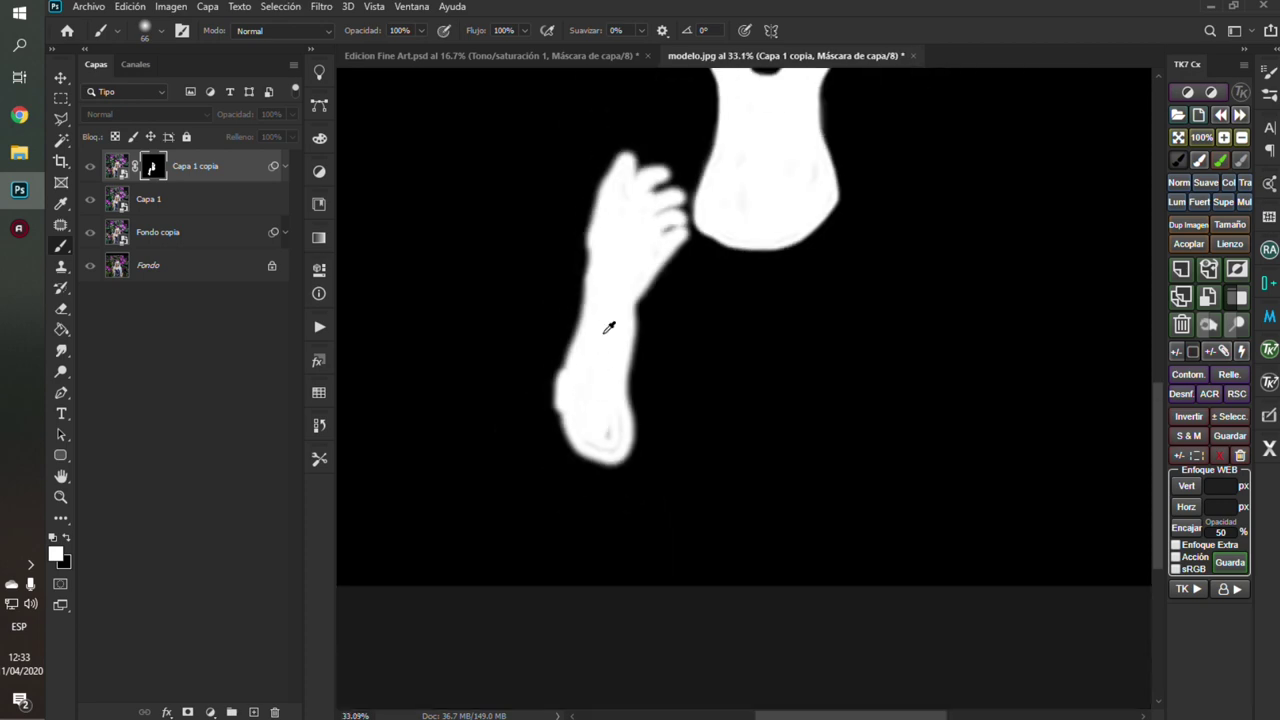
left_click(152, 166, "alt")
Step: Paint the other arm white using the mask overlay, then fit the image to the window
scroll(698, 244, "up", 2)
left_click_drag(747, 535, 764, 403)
scroll(764, 403, "down", 2)
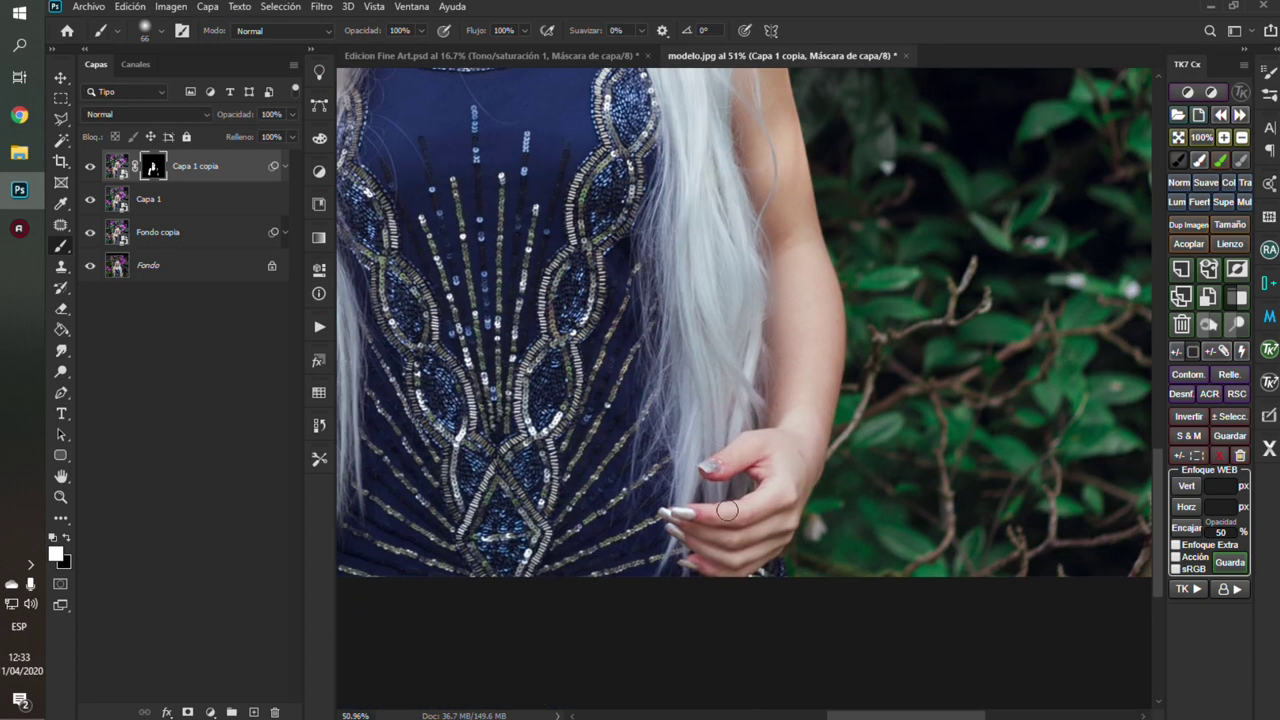
scroll(794, 149, "up", 3)
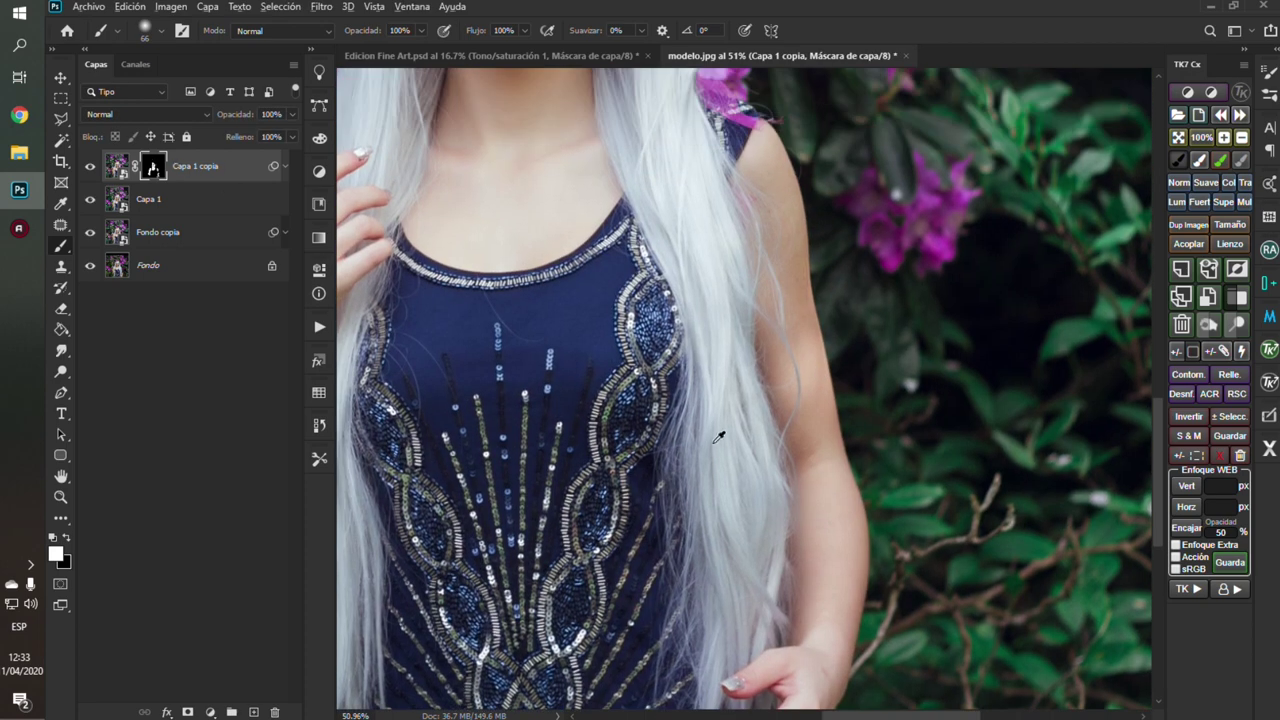
key("alt+backslash")
mouse_move(775, 283)
left_mouse_down()
mouse_move(794, 331)
mouse_move(815, 520)
left_mouse_up()
scroll(797, 257, "down", 3)
mouse_move(797, 257)
left_mouse_down()
mouse_move(710, 480)
mouse_move(786, 429)
left_mouse_up()
mouse_move(830, 205)
left_mouse_down()
mouse_move(791, 425)
mouse_move(791, 343)
left_mouse_up()
key("ctrl+0")
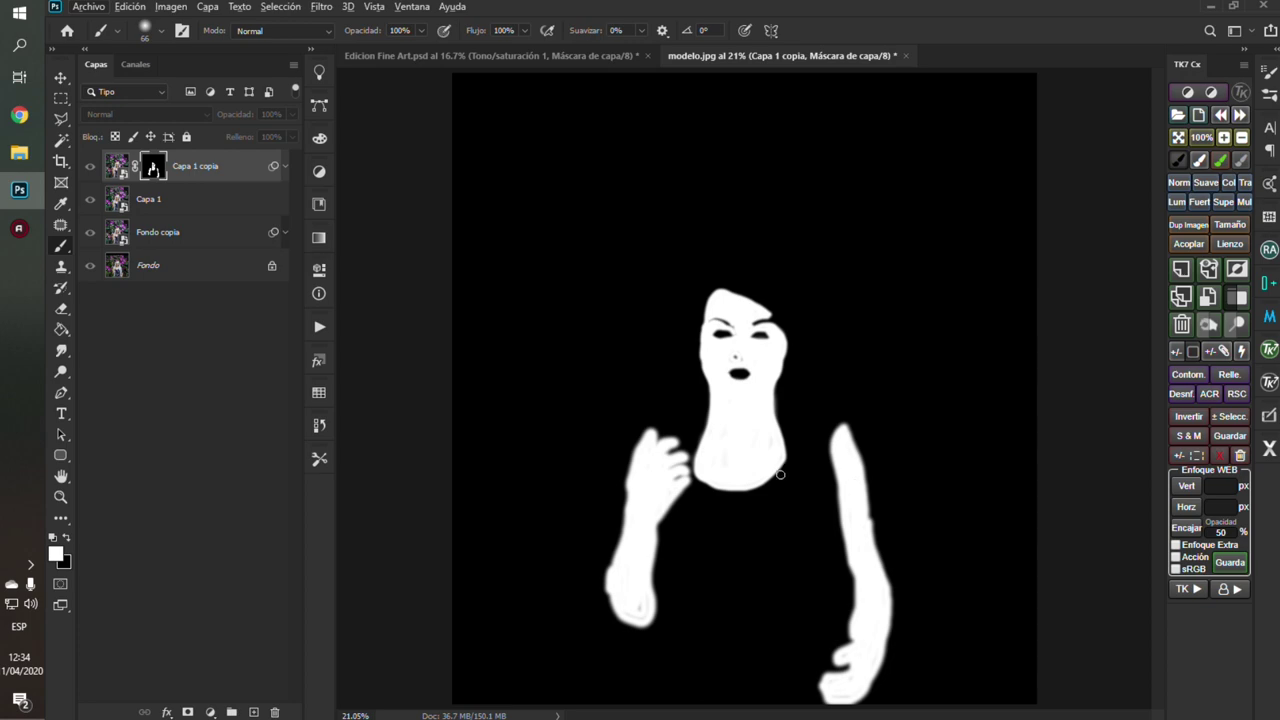
Step: Set Capa 1 copia's layer opacity to 80%
left_click(412, 6)
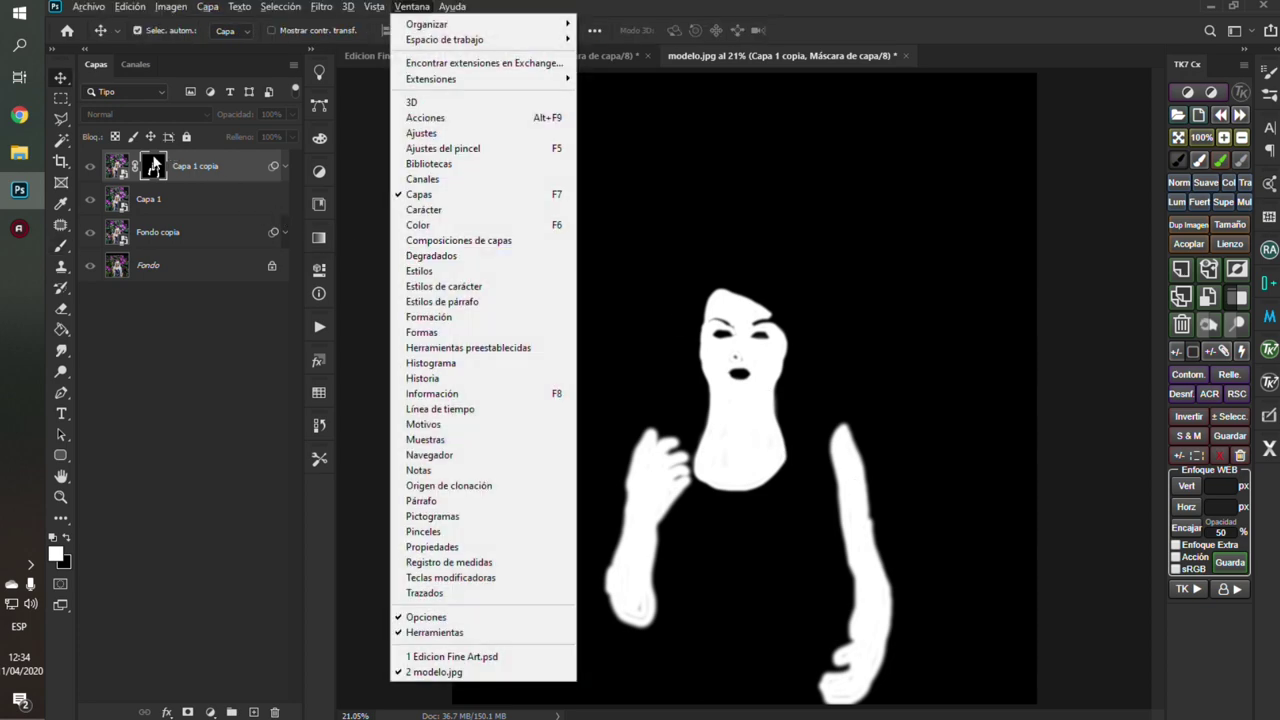
key("ctrl+0")
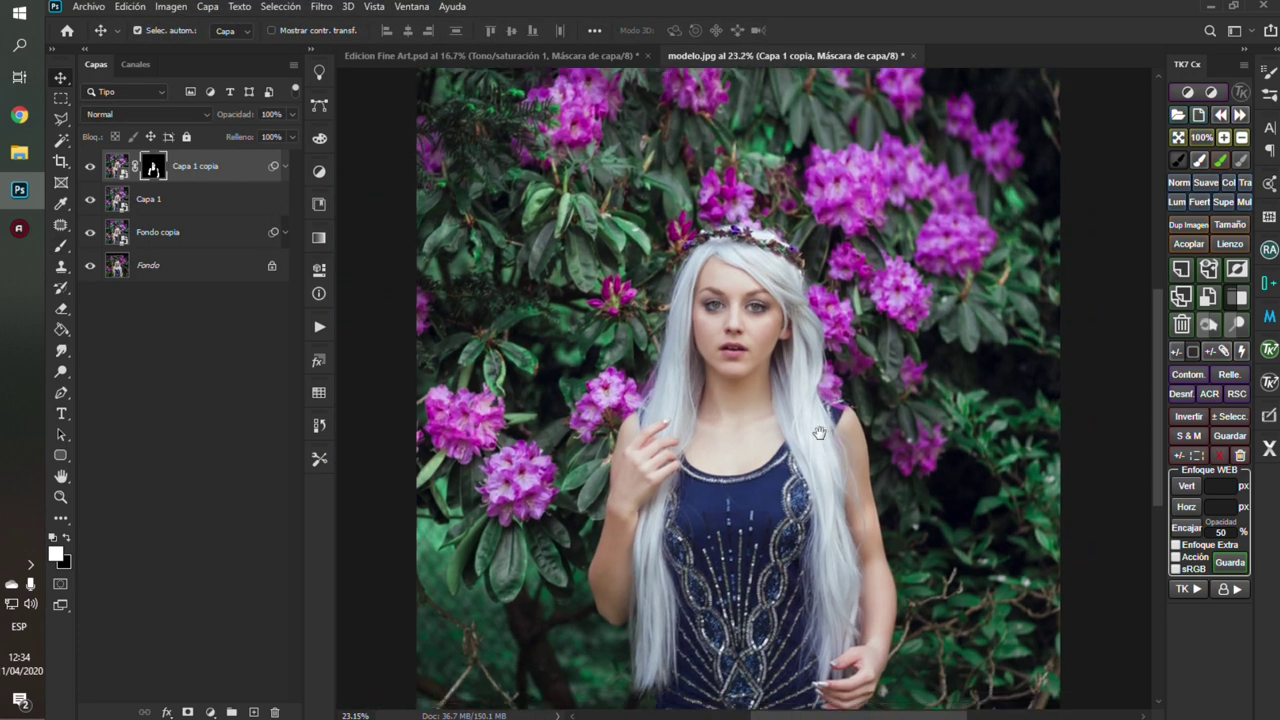
left_click_drag(817, 483, 760, 395)
key("b")
scroll(760, 395, "up", 1)
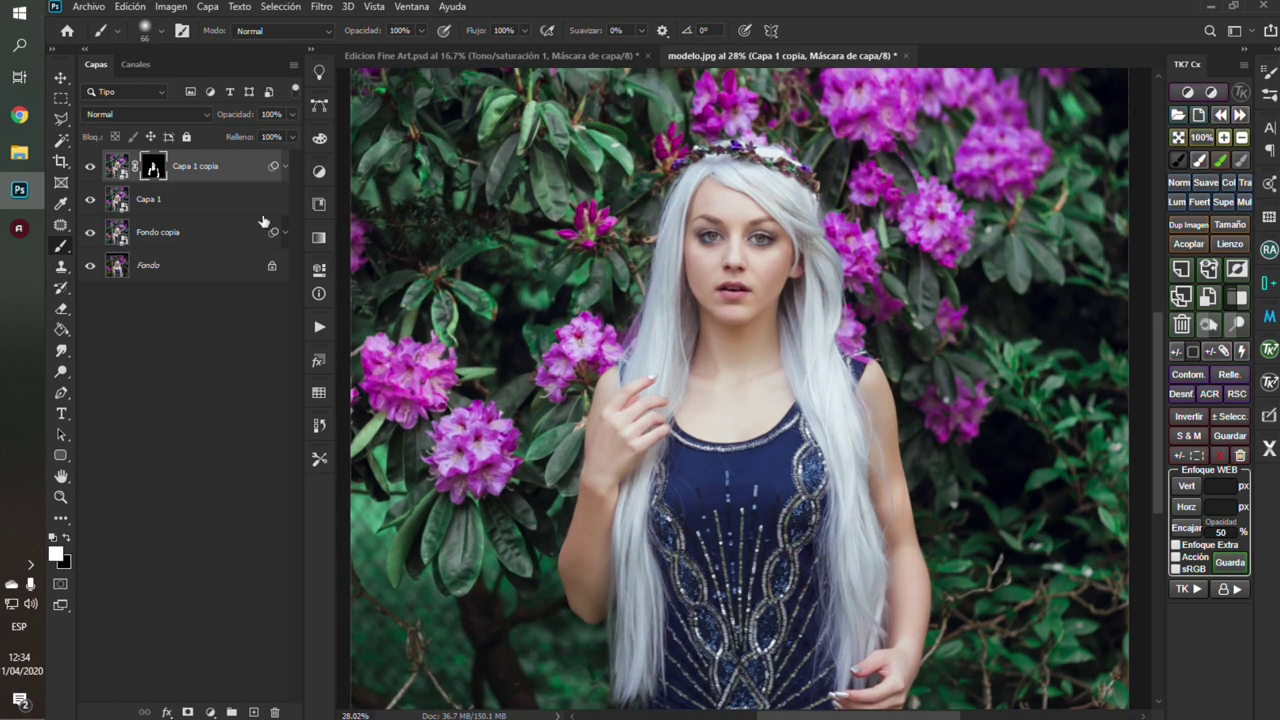
scroll(700, 265, "up", 2)
scroll(760, 268, "up", 4)
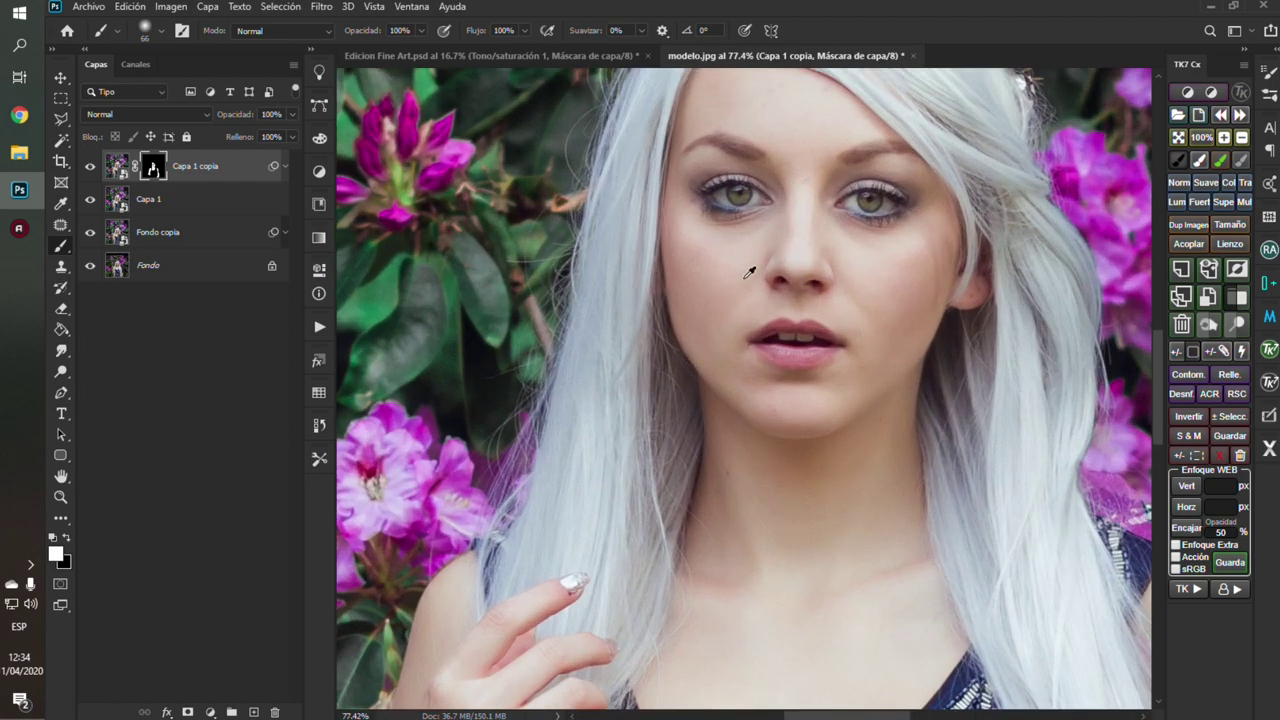
scroll(750, 272, "up", 2)
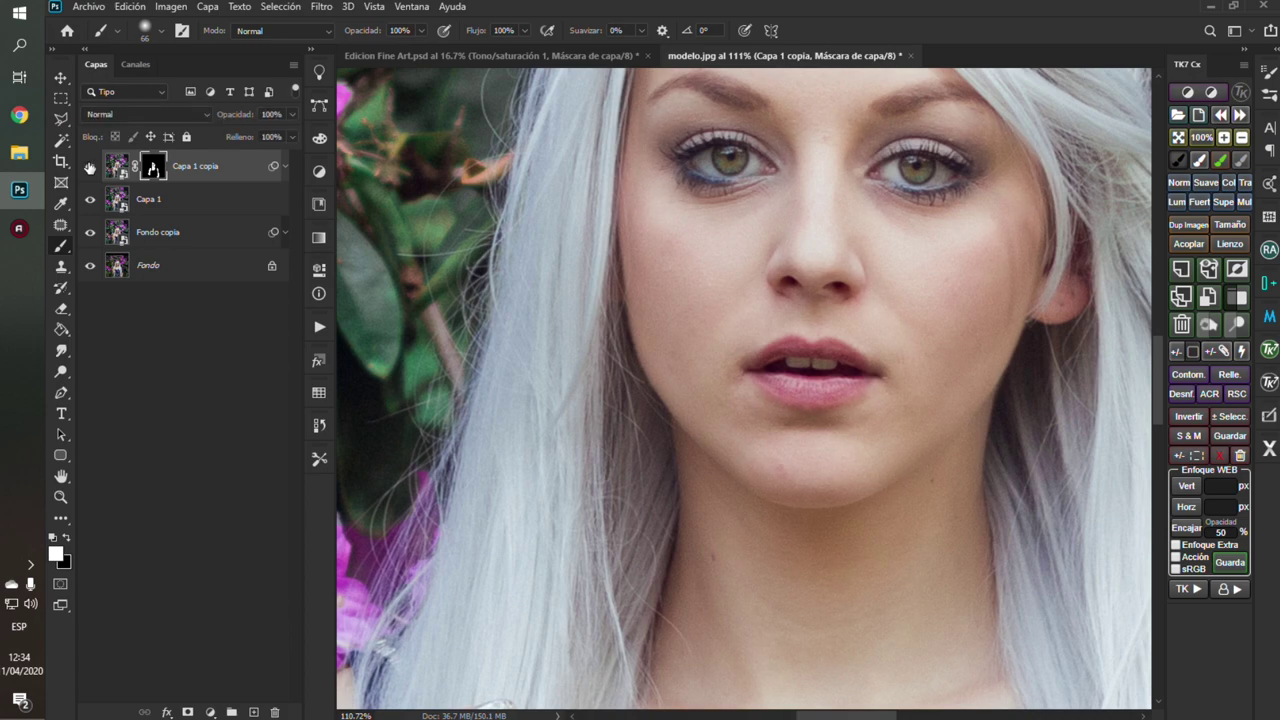
scroll(815, 362, "down", 4)
scroll(815, 362, "down", 1)
scroll(815, 362, "down", 1)
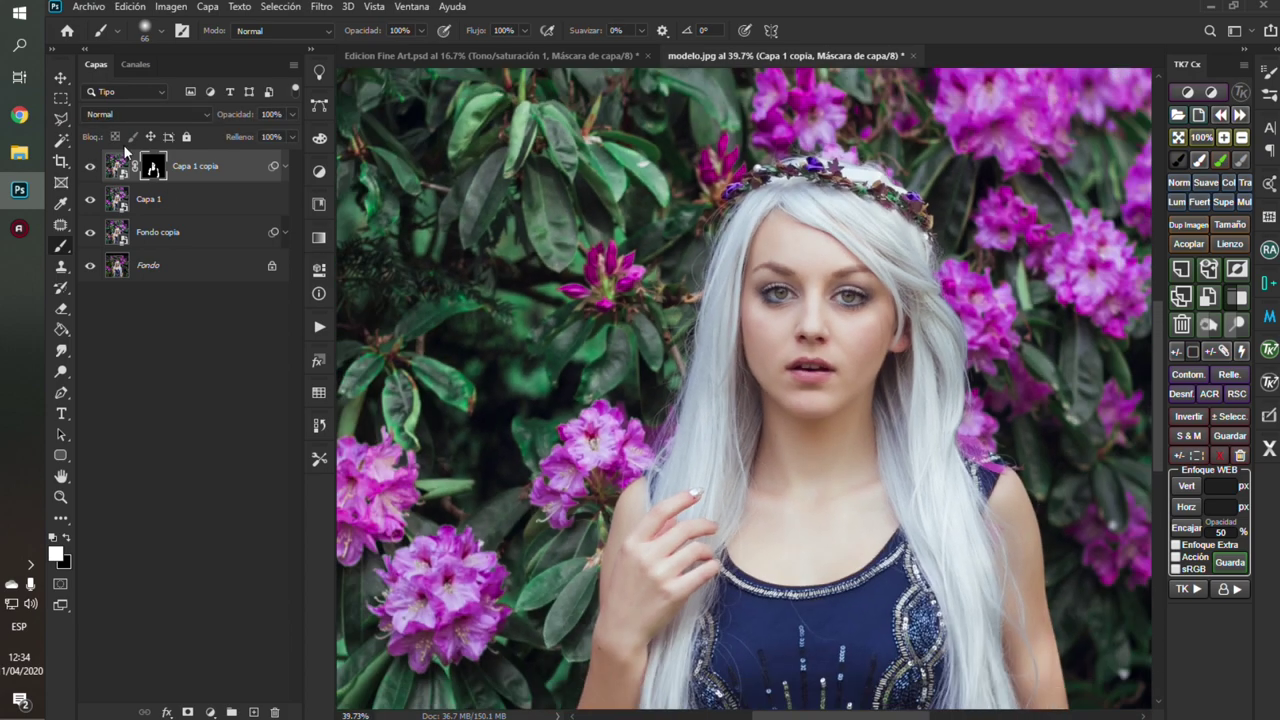
key("ctrl+2")
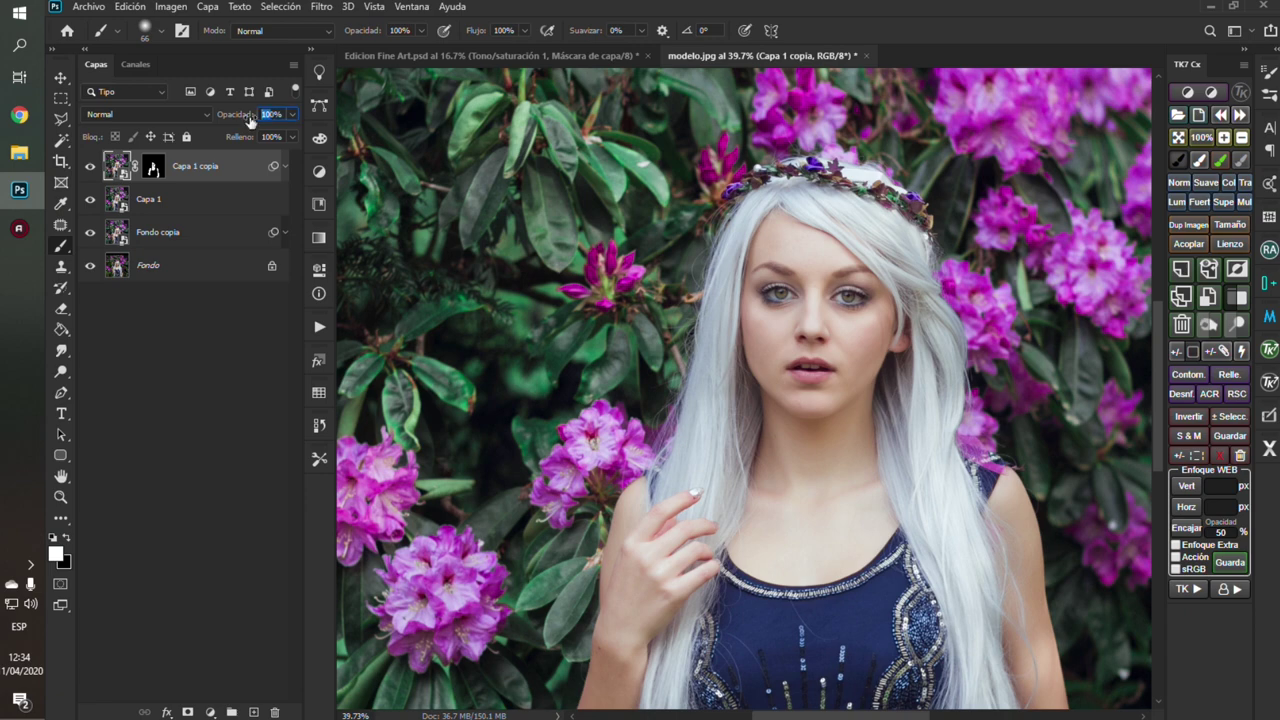
type("80")
key("Return")
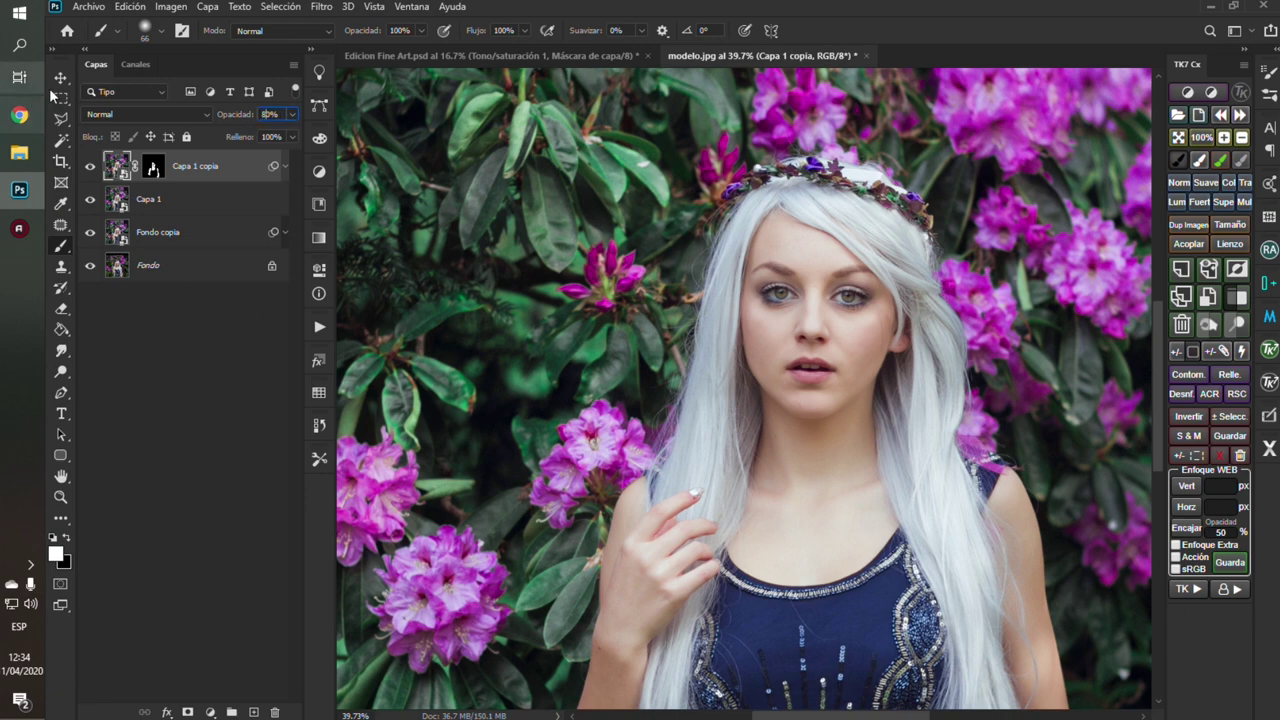
Step: Stamp all visible layers into a new merged layer, Capa 2
key("v")
scroll(845, 450, "down", 2)
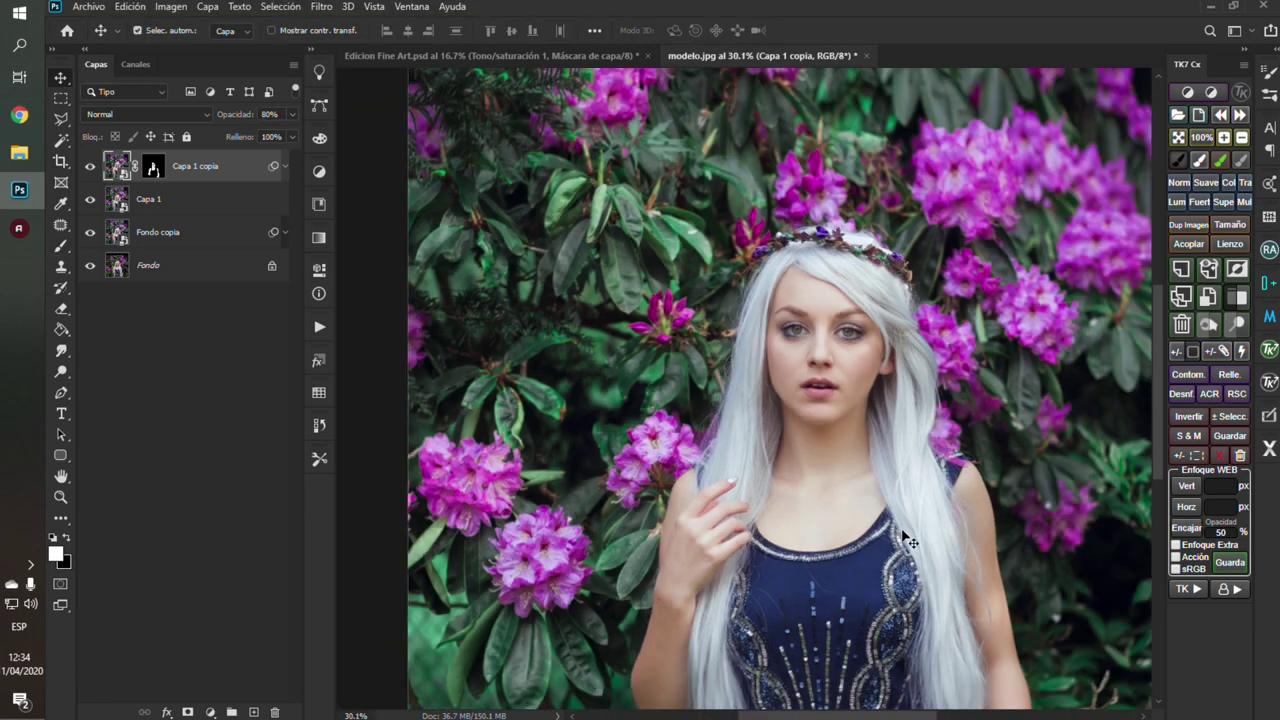
scroll(845, 448, "down", 2)
left_click(284, 166)
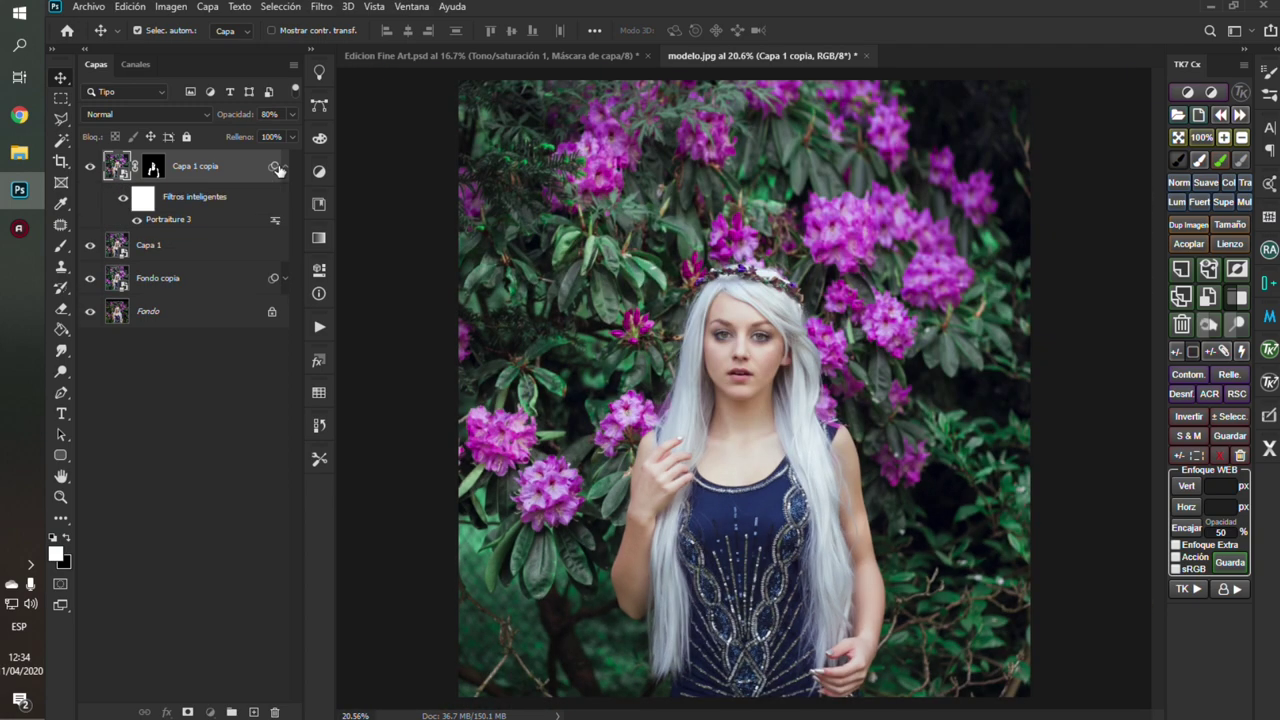
left_click(283, 167)
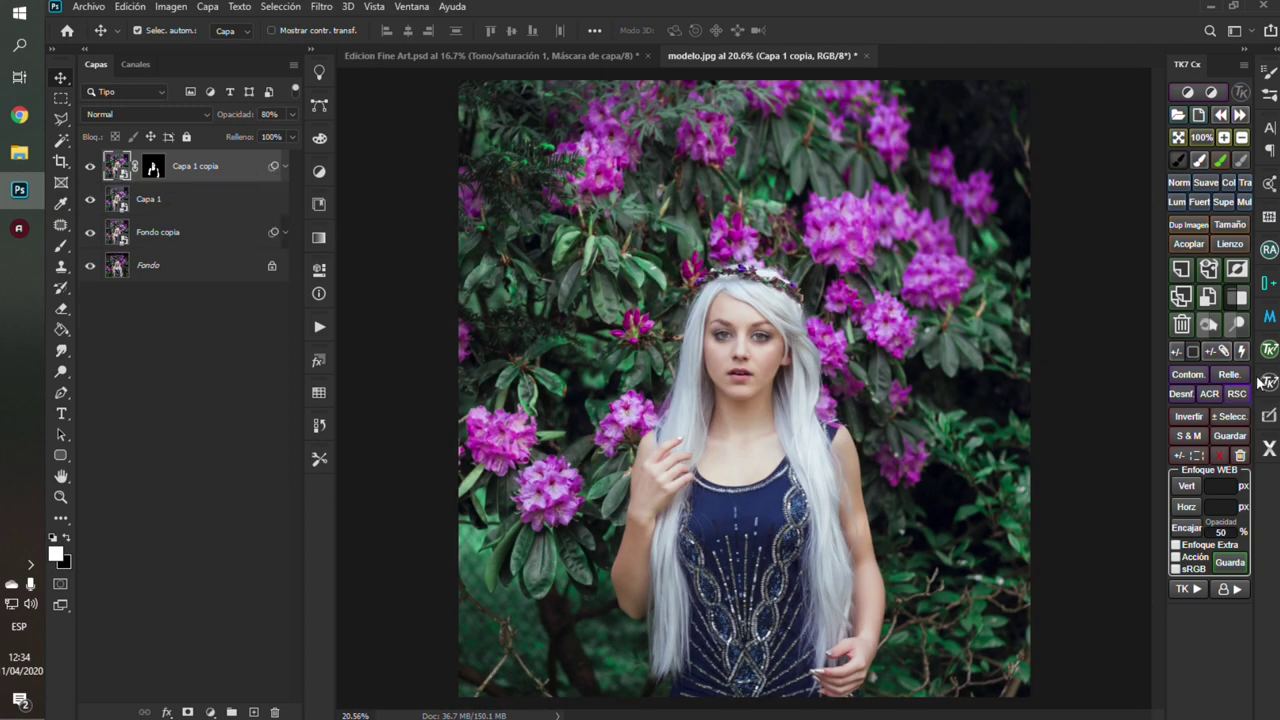
key("ctrl+shift+alt+e")
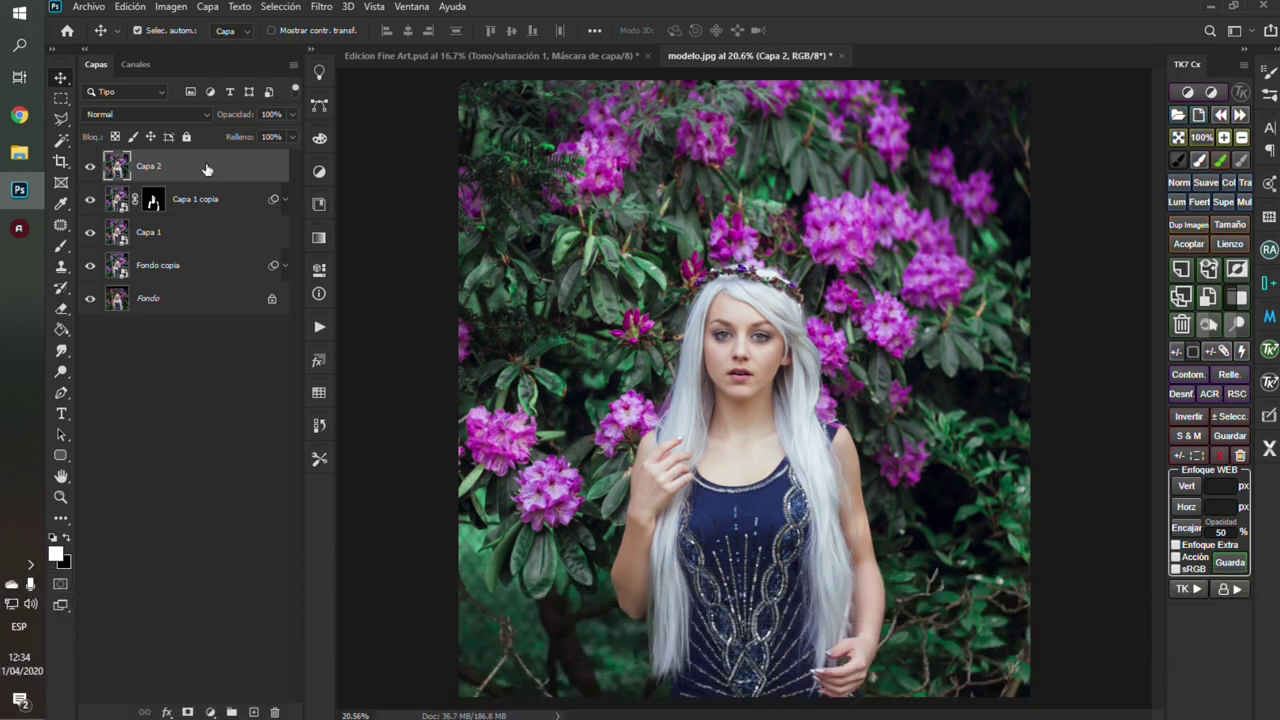
left_click(210, 712)
Step: Add a Hue/Saturation layer lowering the greens' saturation to -42
left_click(265, 560)
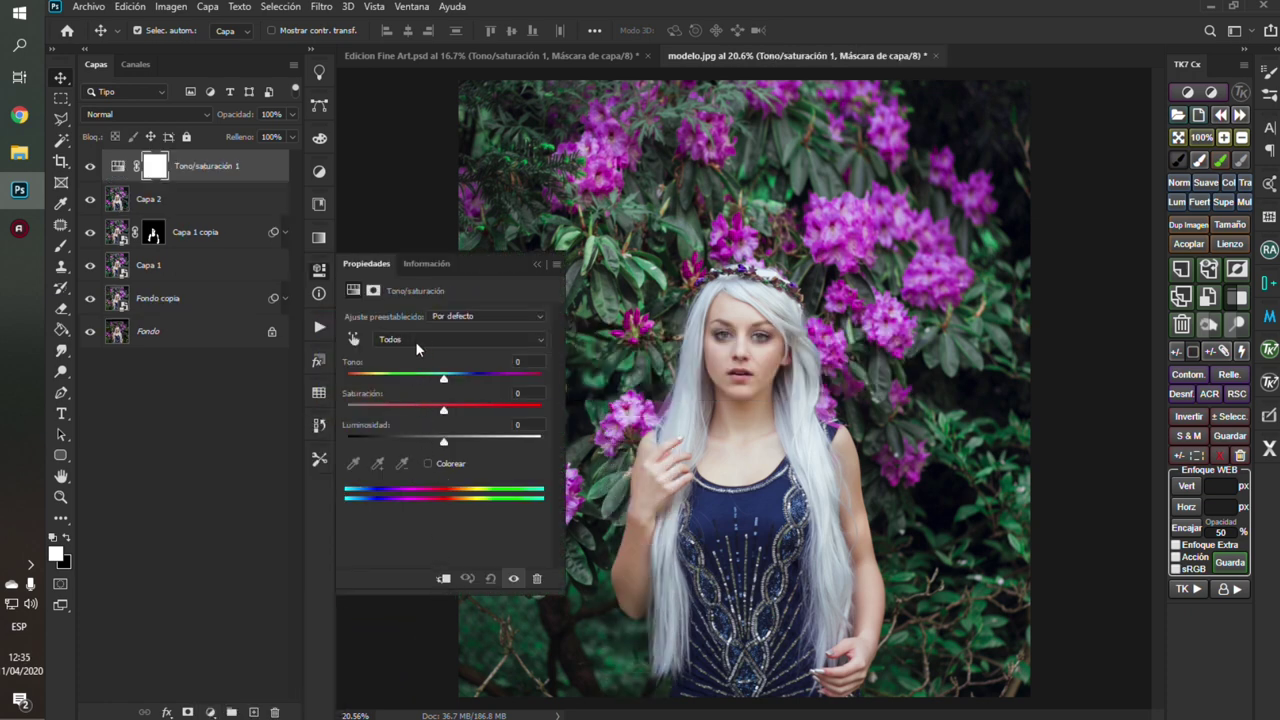
left_click(416, 343)
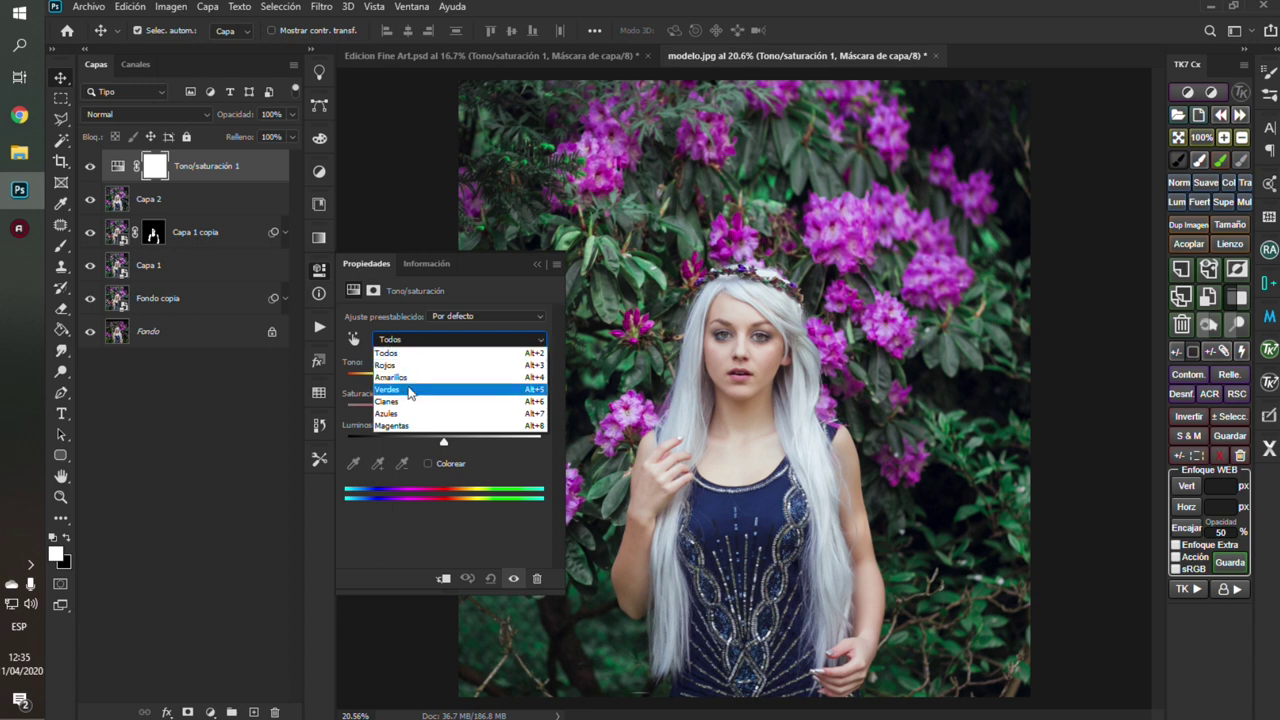
left_click(409, 389)
left_click_drag(443, 410, 424, 412)
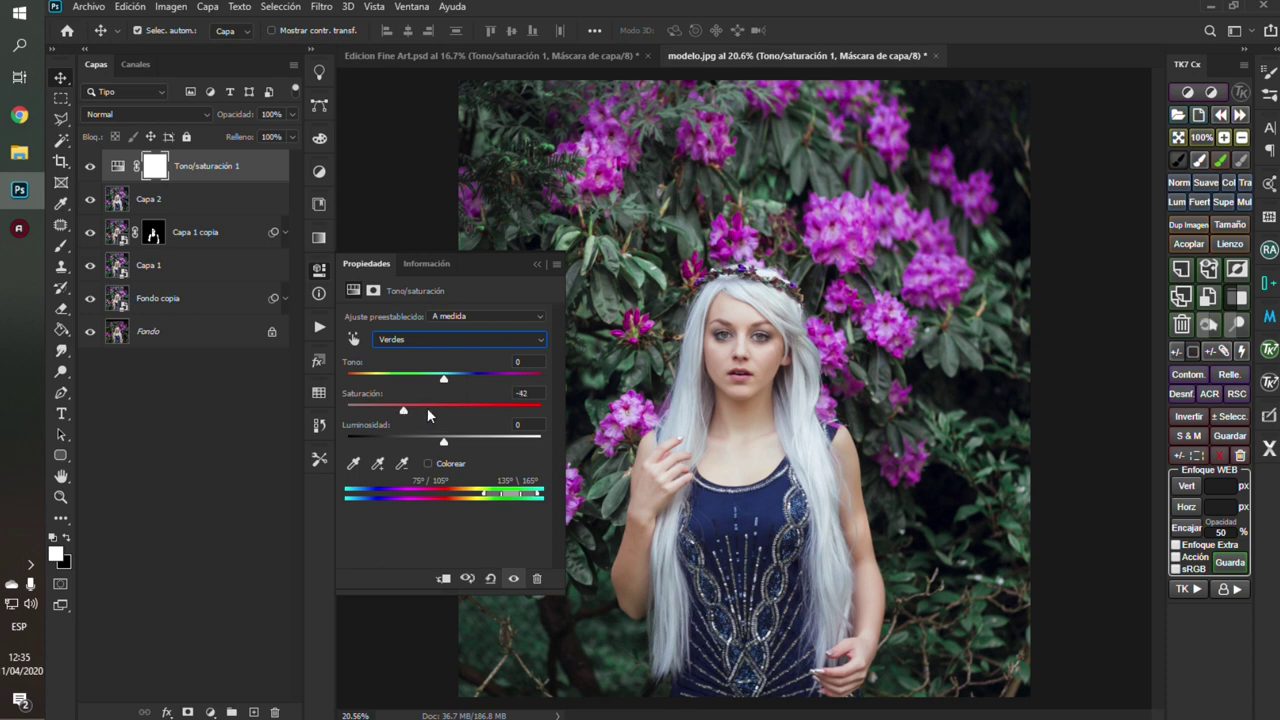
Step: Set the Cianes saturation to -100, then add a new empty layer Capa 3
left_click(407, 339)
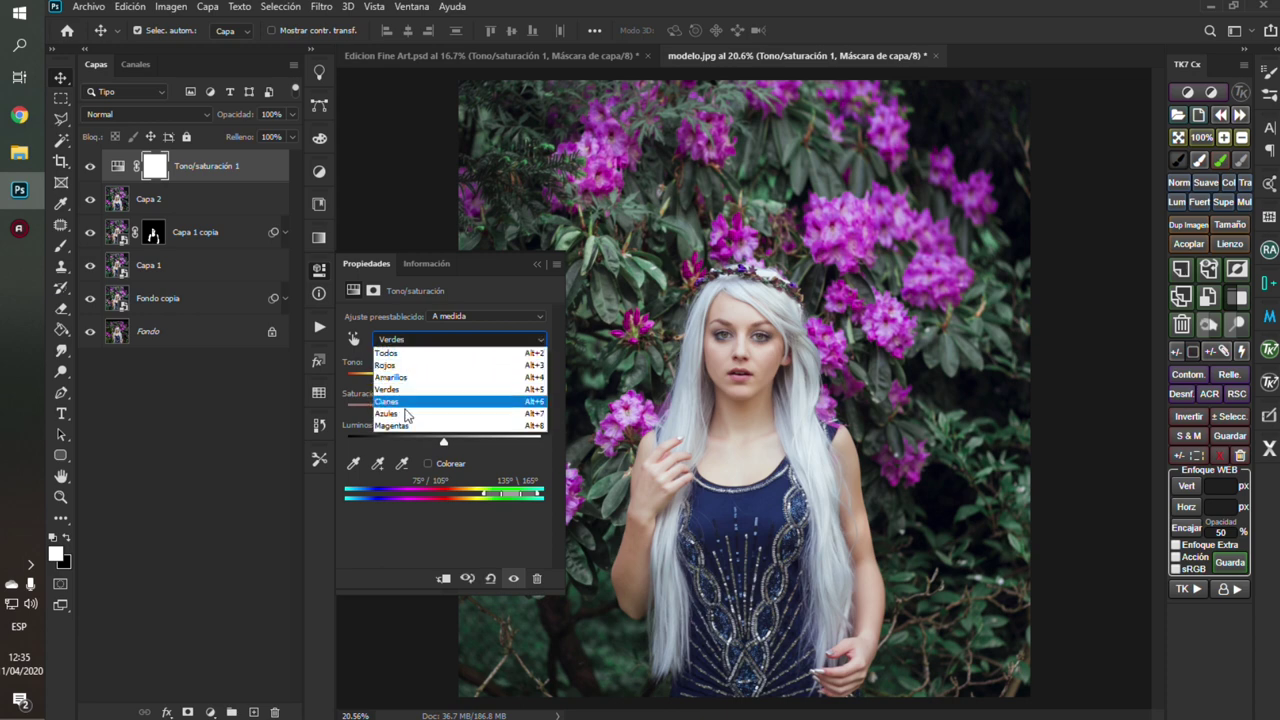
left_click(401, 402)
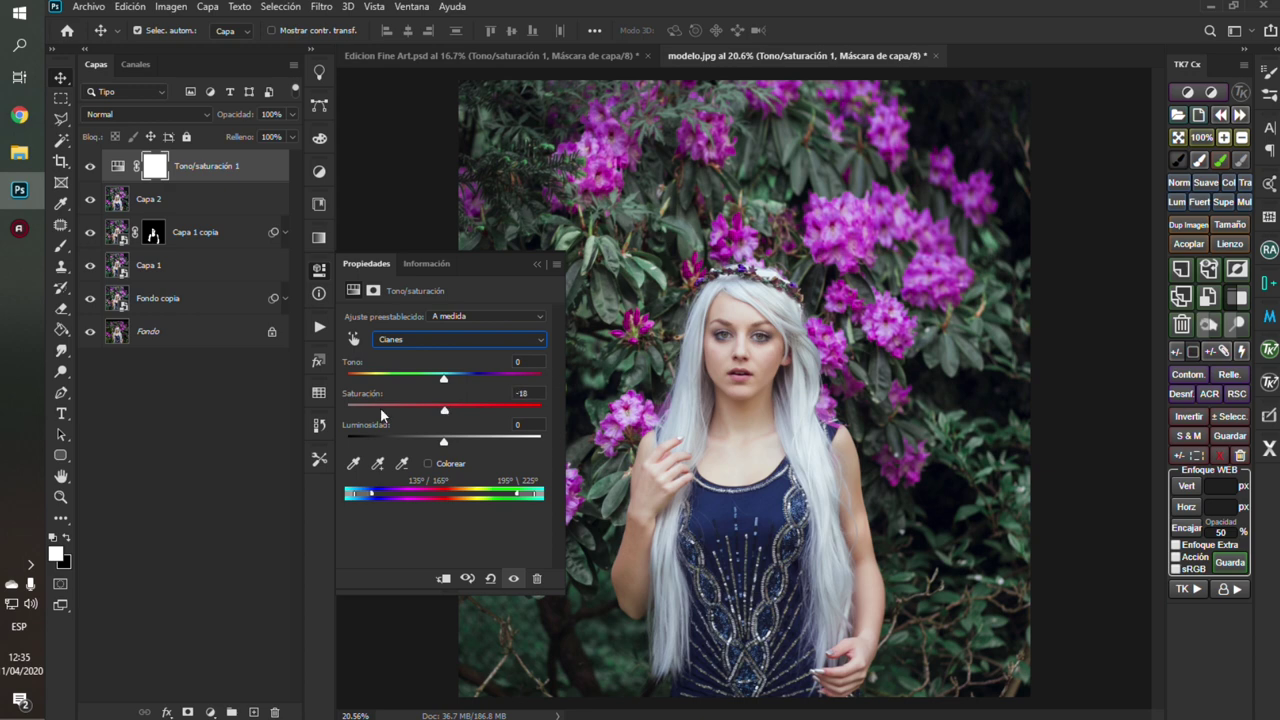
left_click_drag(381, 415, 320, 405)
left_click(538, 262)
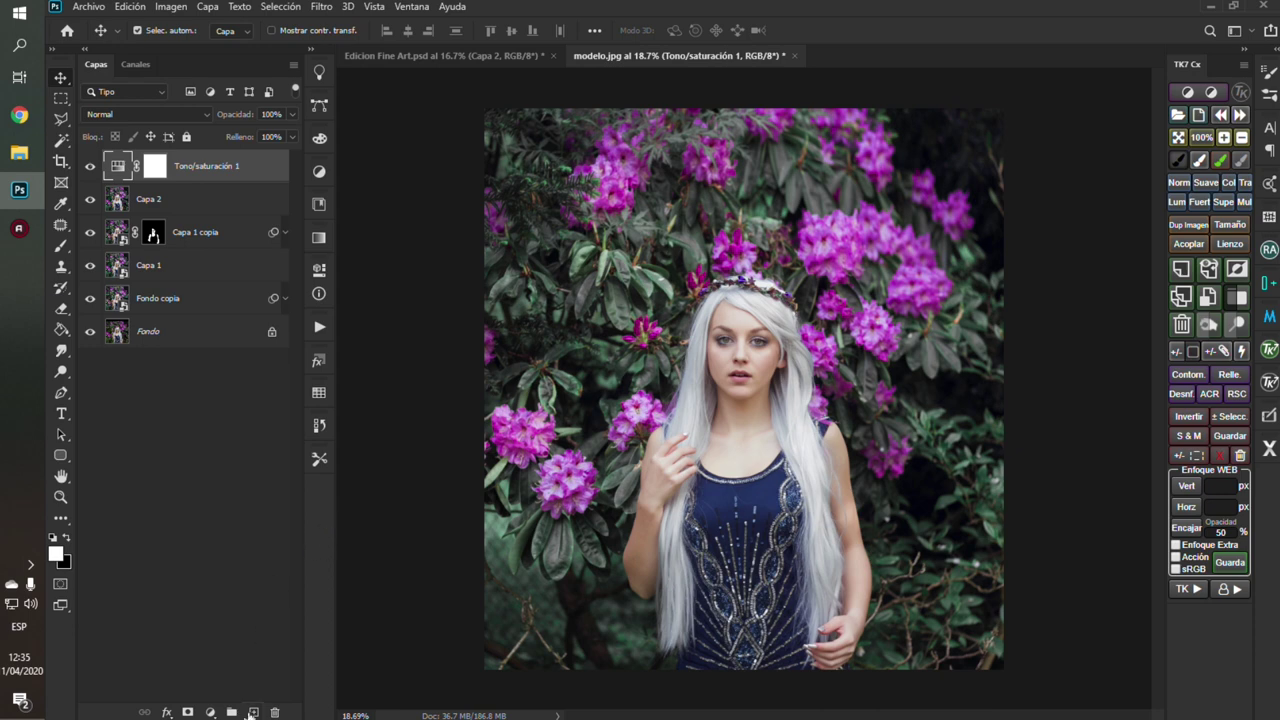
left_click(252, 712)
Step: Fill Capa 3 with 50% gray via Edición > Rellenar
left_click(134, 10)
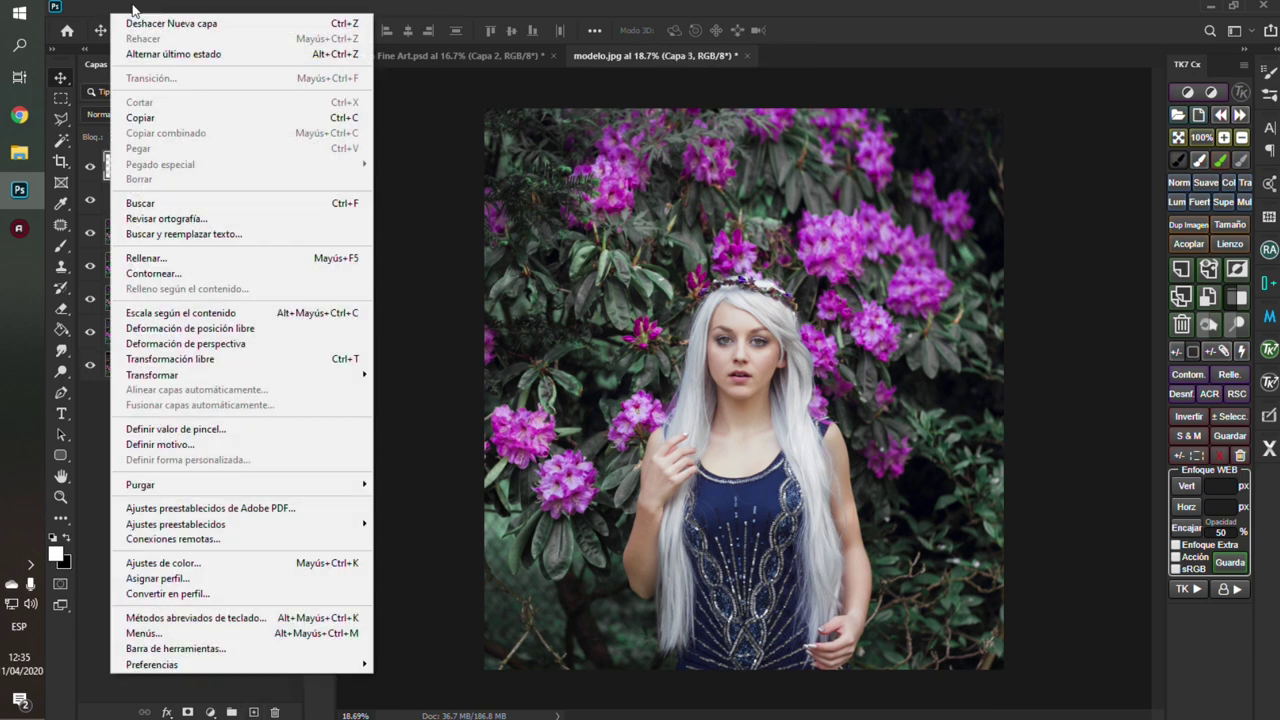
left_click(181, 262)
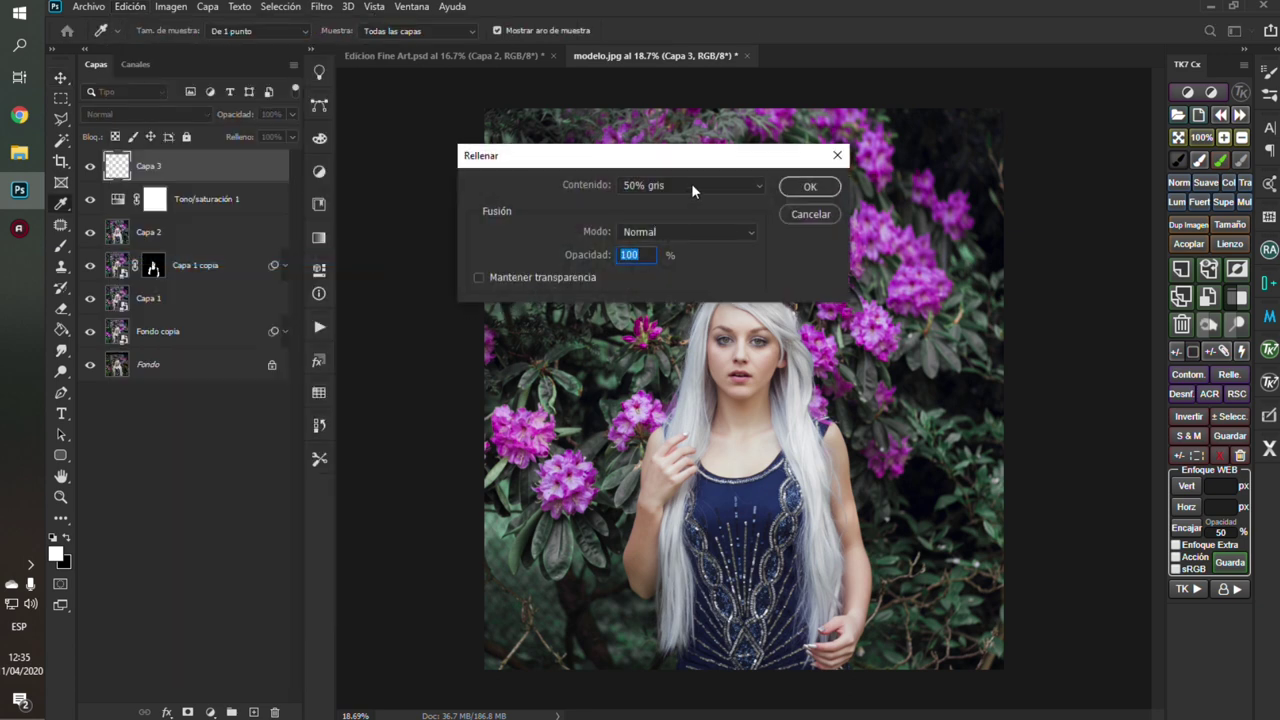
left_click(810, 186)
key("v")
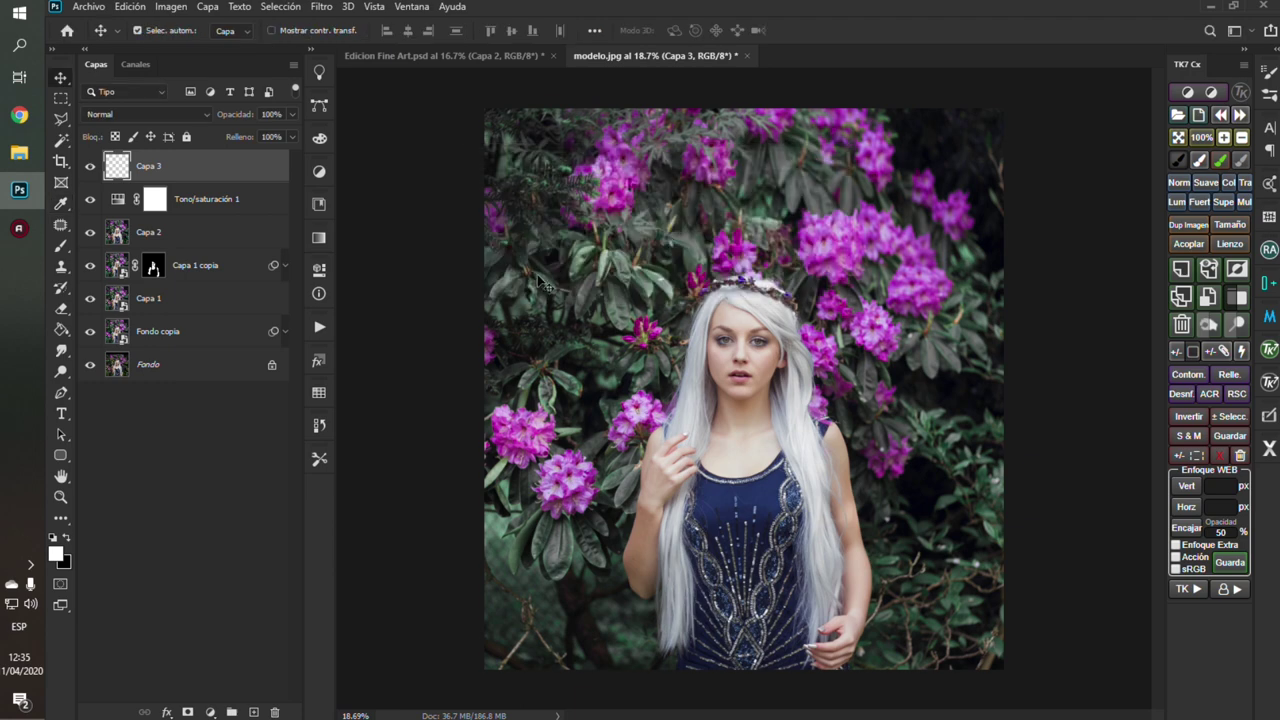
Step: Blend Capa 3 in Superponer mode at 80% opacity
left_click(191, 114)
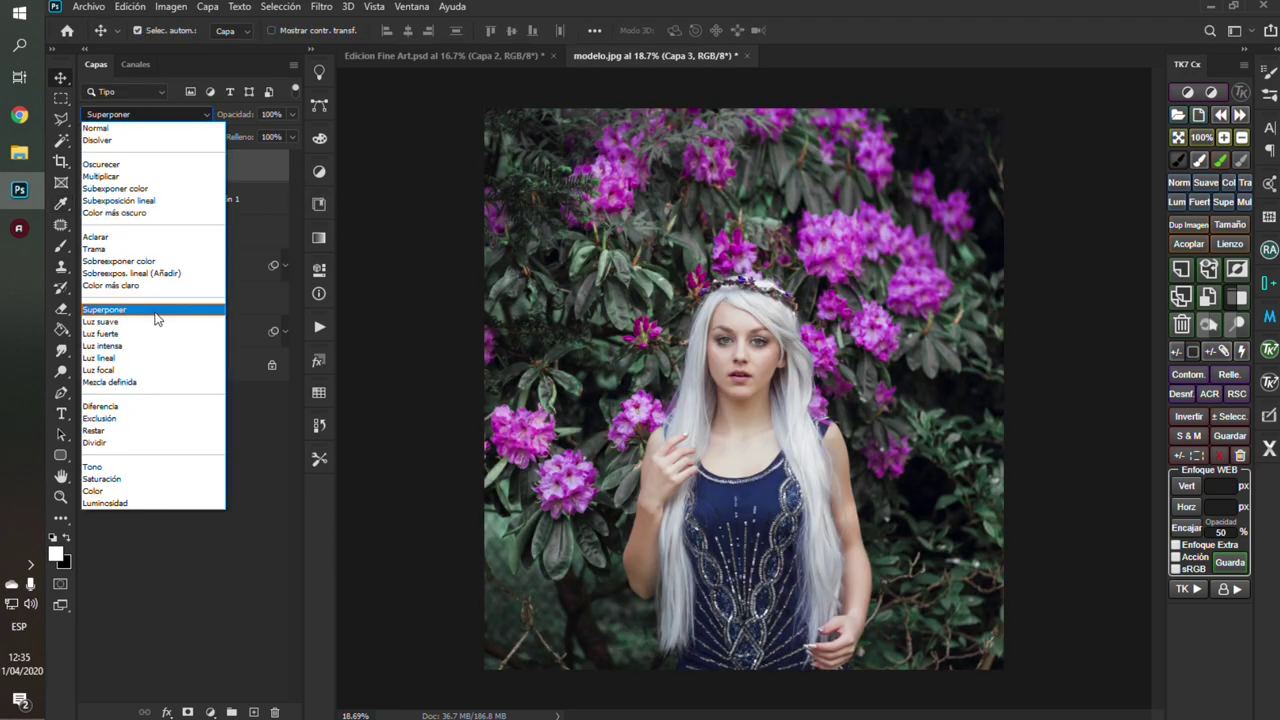
left_click(159, 318)
left_click(277, 116)
type("80")
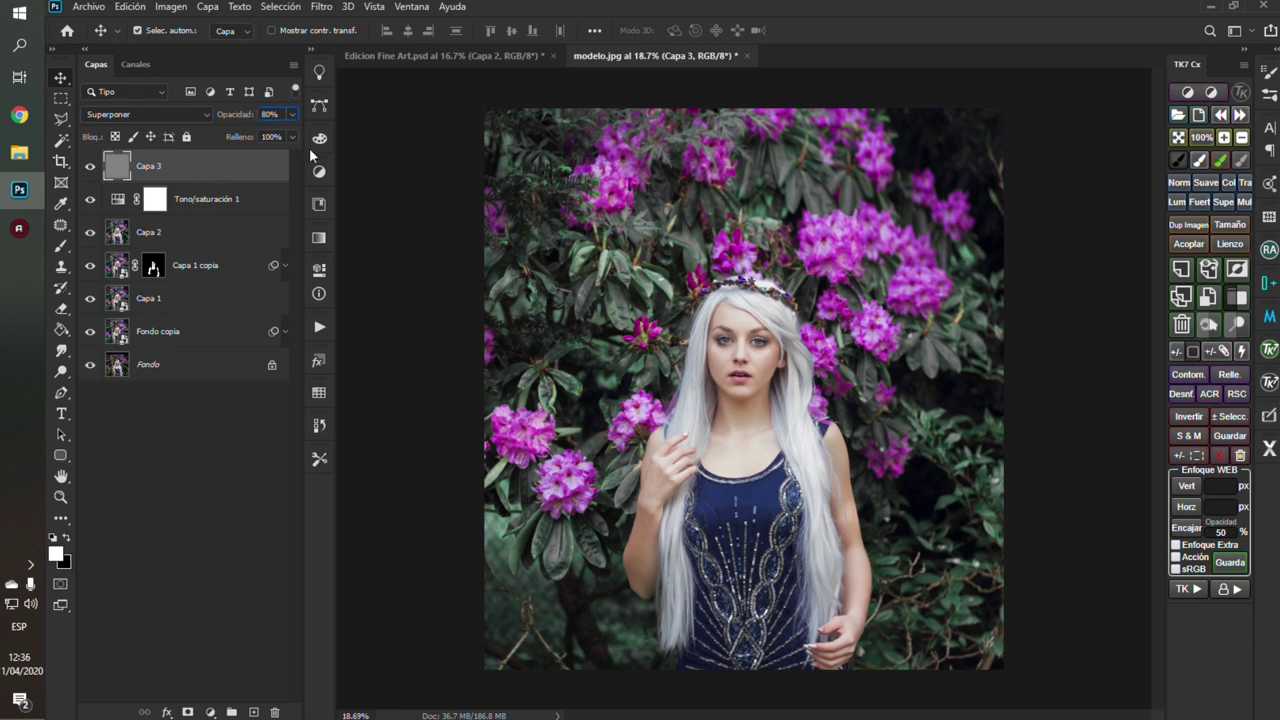
left_click(440, 370)
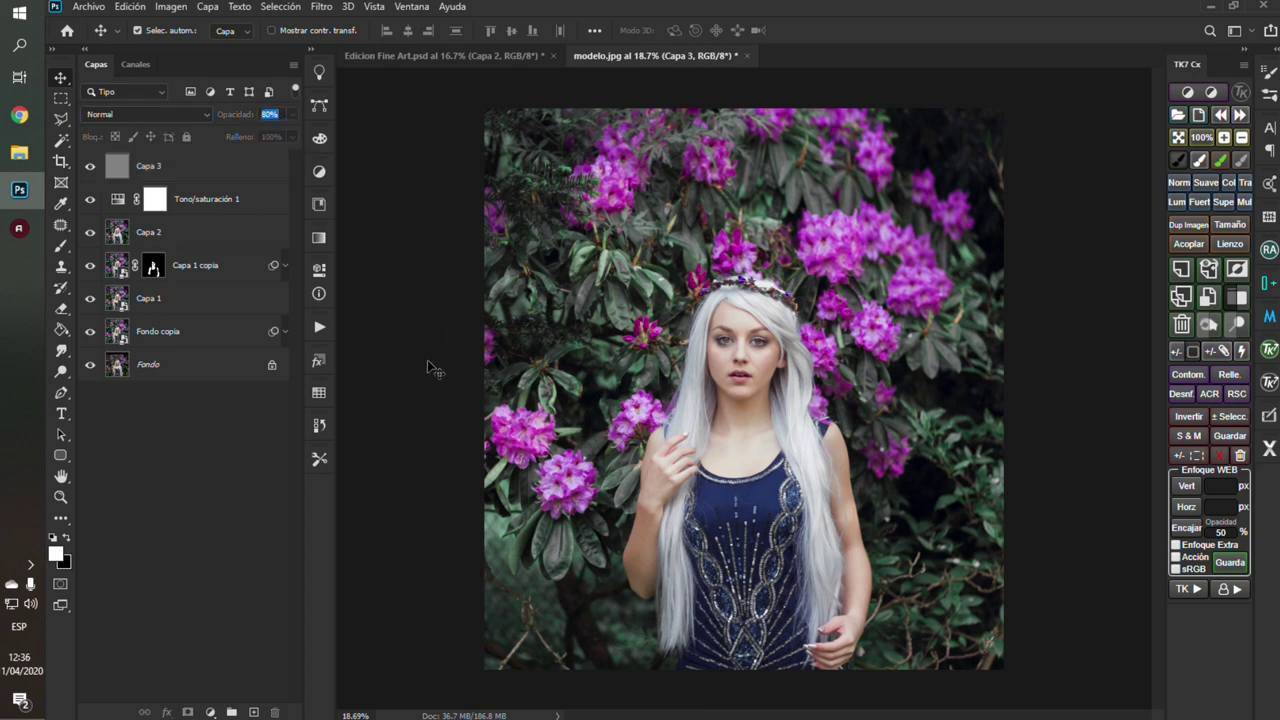
left_click(68, 374)
right_click(68, 374)
Step: Keep the Dodge tool at Medios tonos, 10% exposure, targeting gray layer Capa 3
left_click(140, 372)
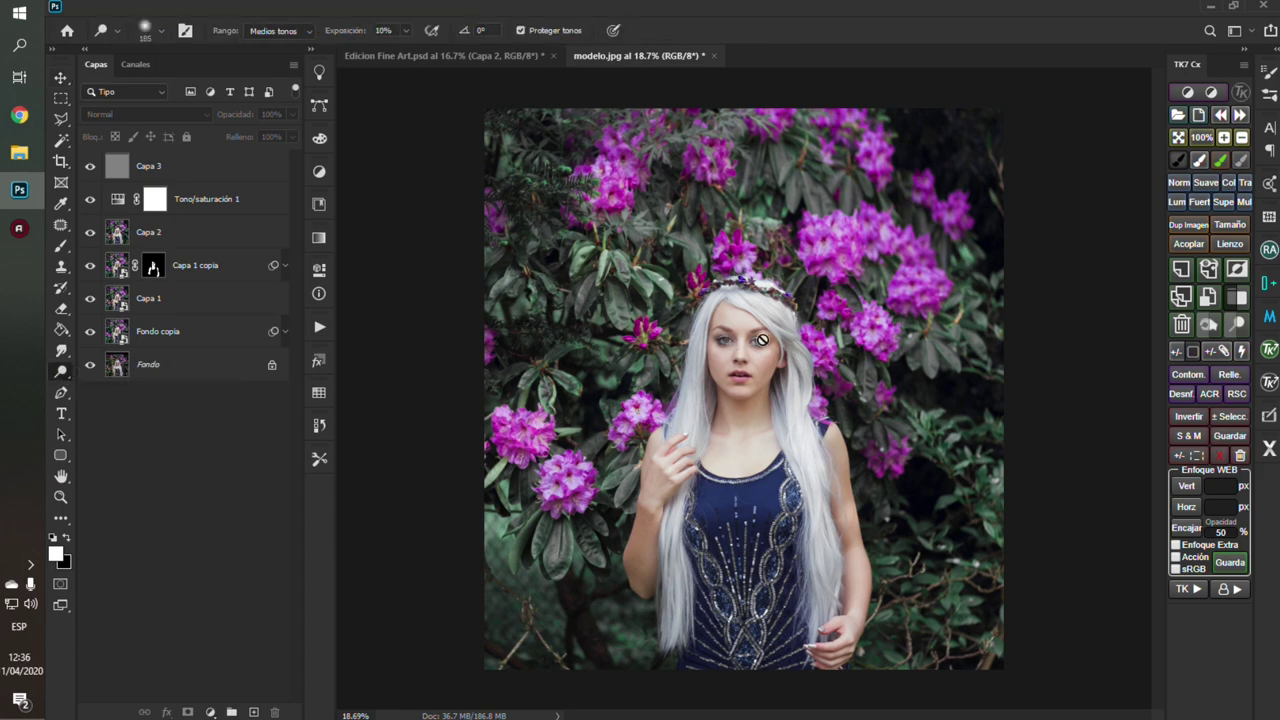
scroll(781, 336, "up", 2)
scroll(781, 336, "up", 1)
scroll(760, 337, "up", 1)
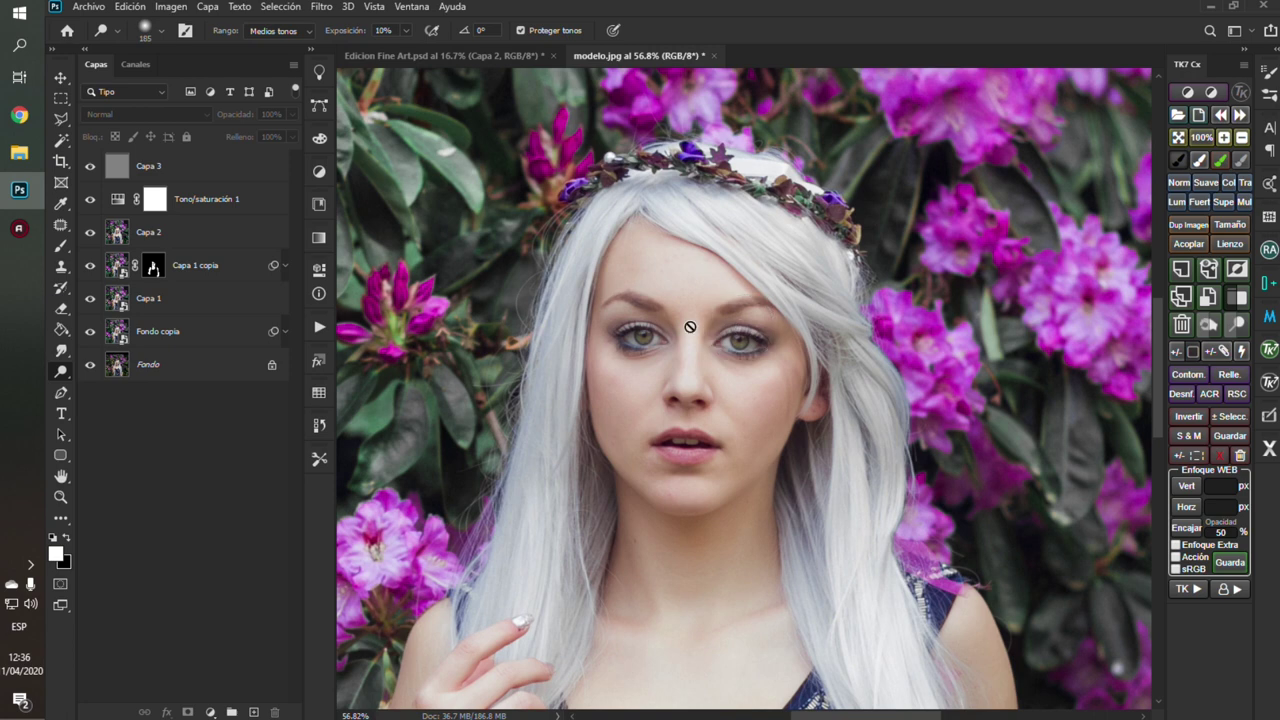
scroll(700, 325, "up", 1)
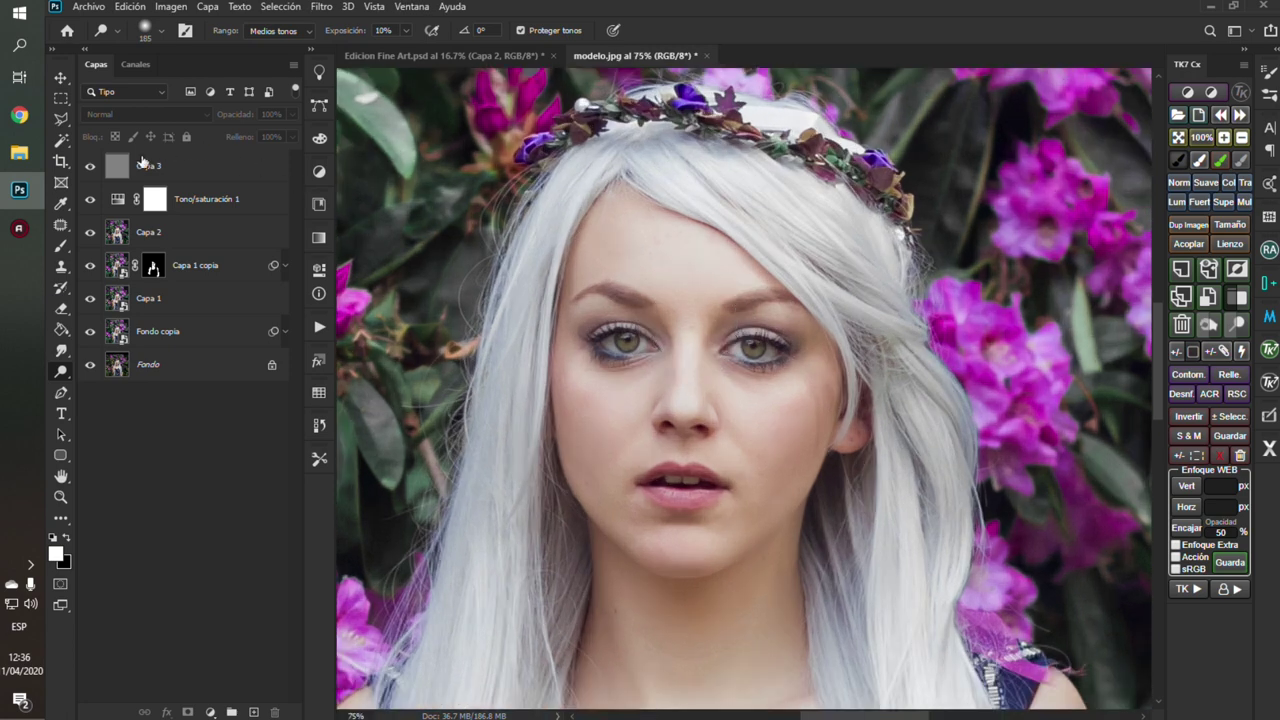
left_click(120, 168)
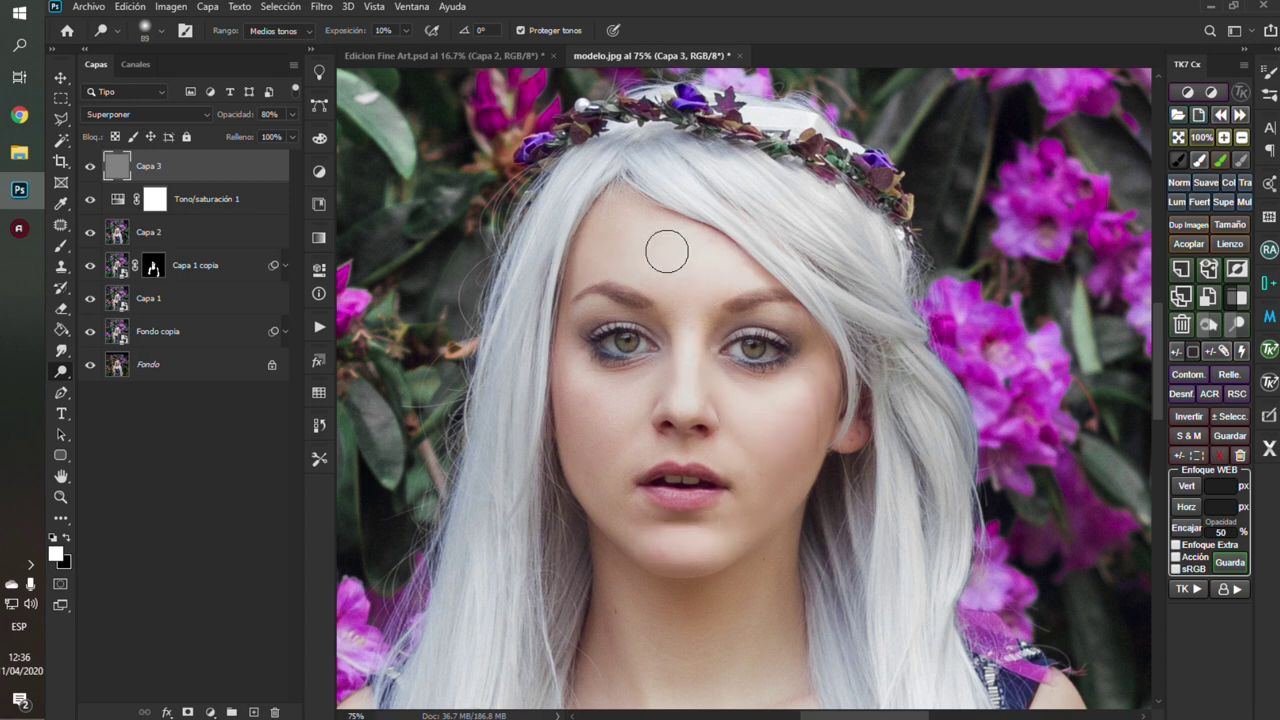
Step: Shrink the dodge brush and pan around the portrait to centre the face
key("bracketleft")
key("bracketleft")
key("bracketleft")
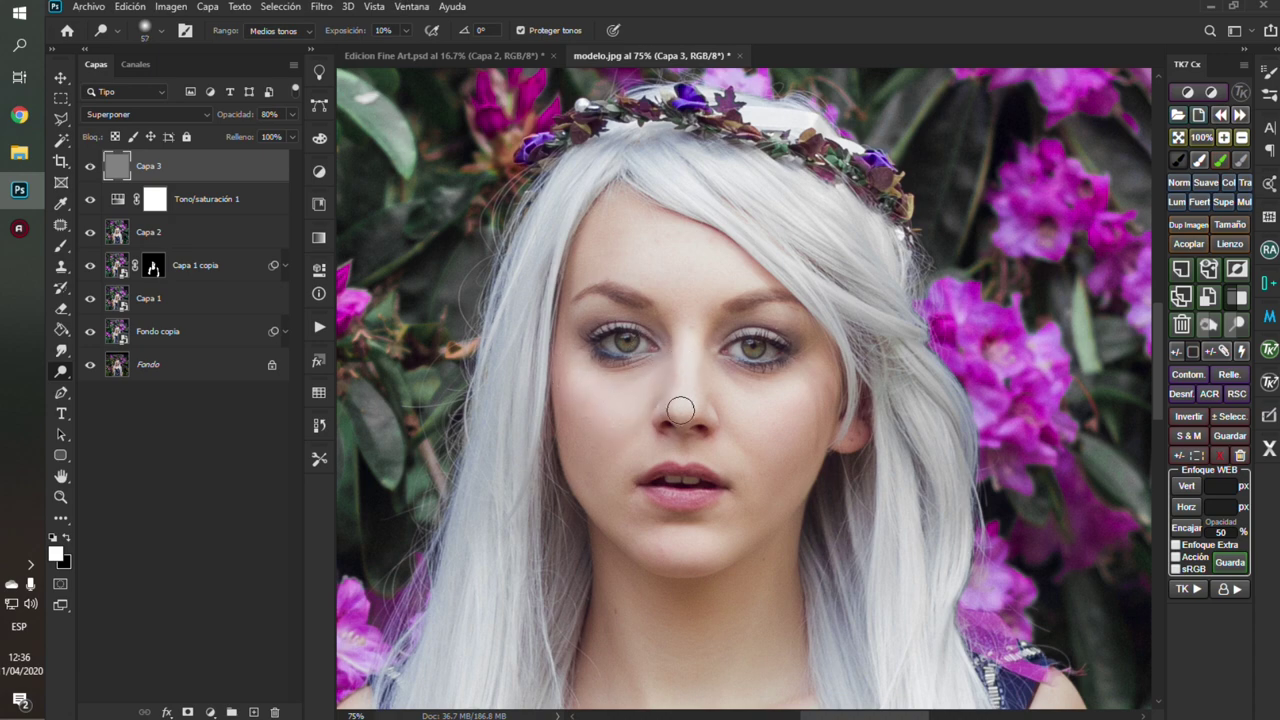
scroll(794, 417, "down", 3)
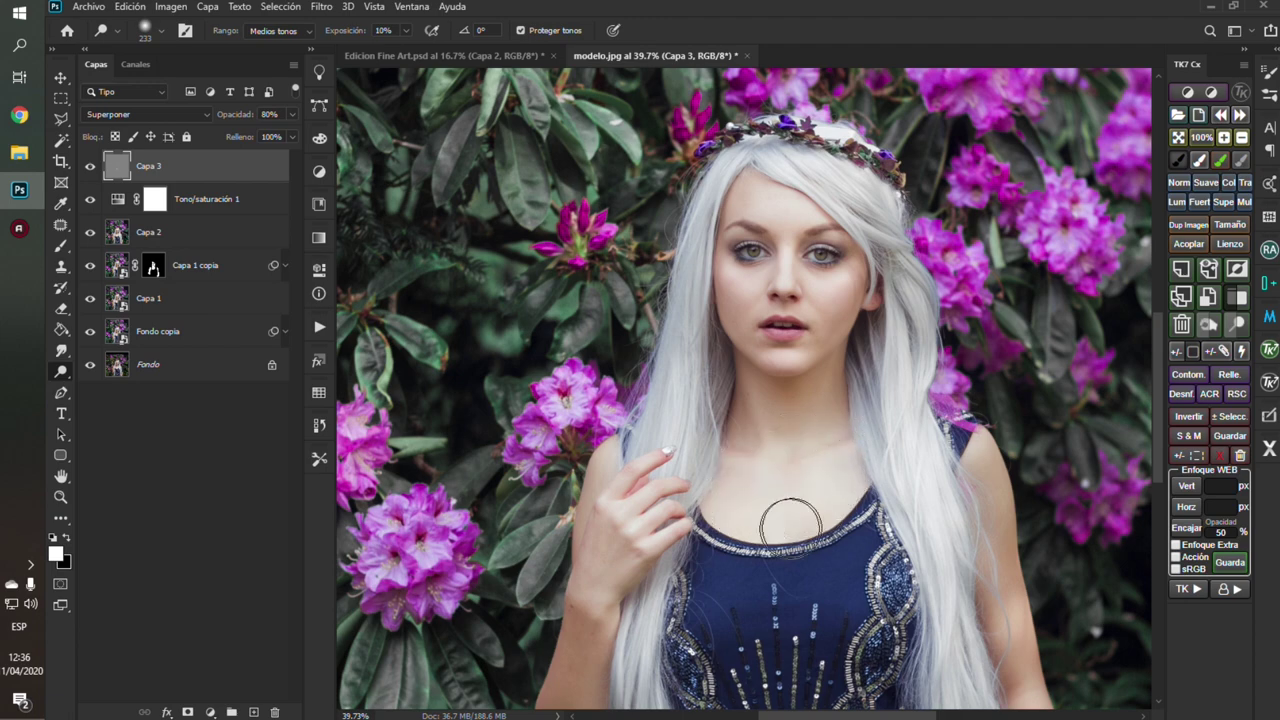
left_click_drag(811, 496, 661, 416)
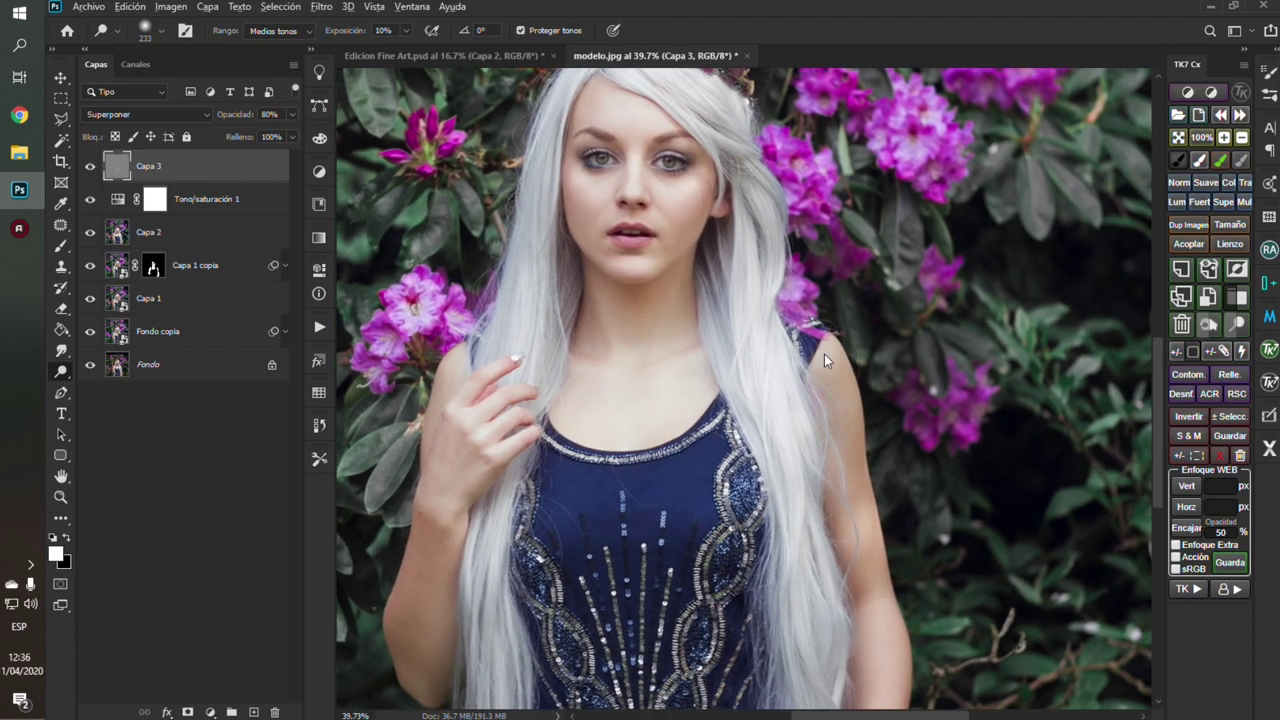
left_click_drag(815, 362, 829, 389)
left_click_drag(855, 560, 812, 362)
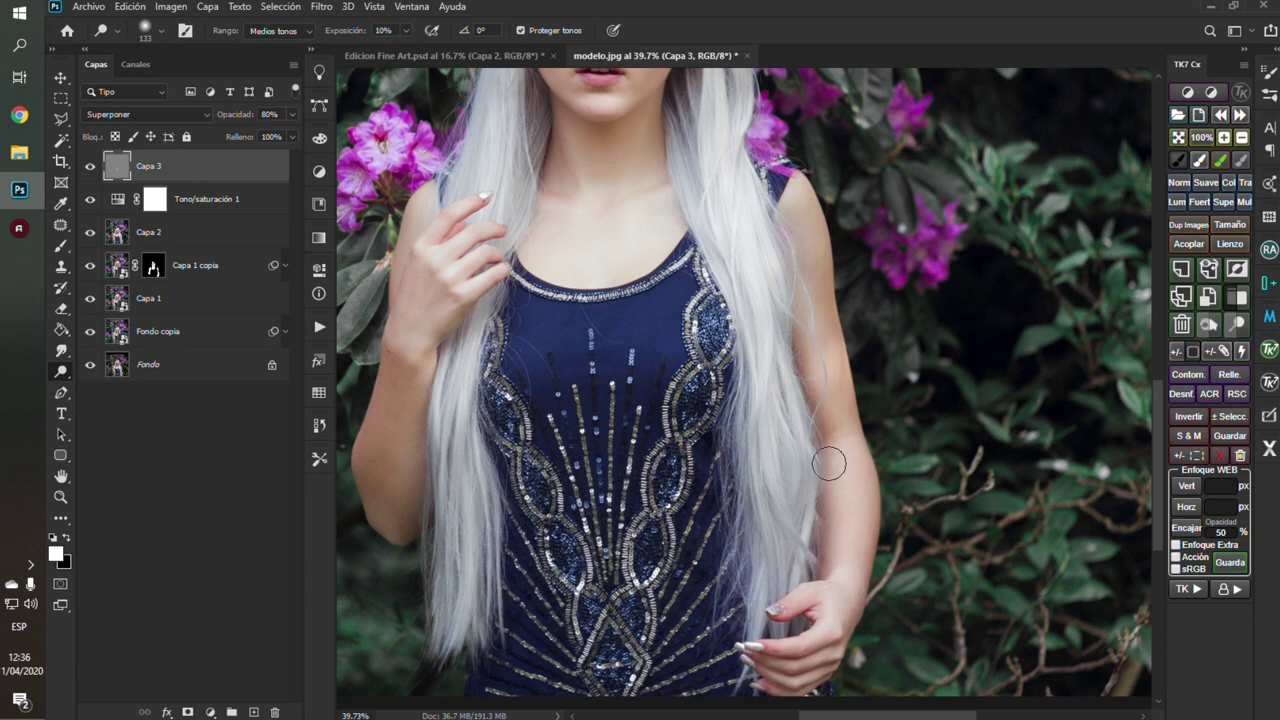
left_click_drag(433, 258, 651, 323)
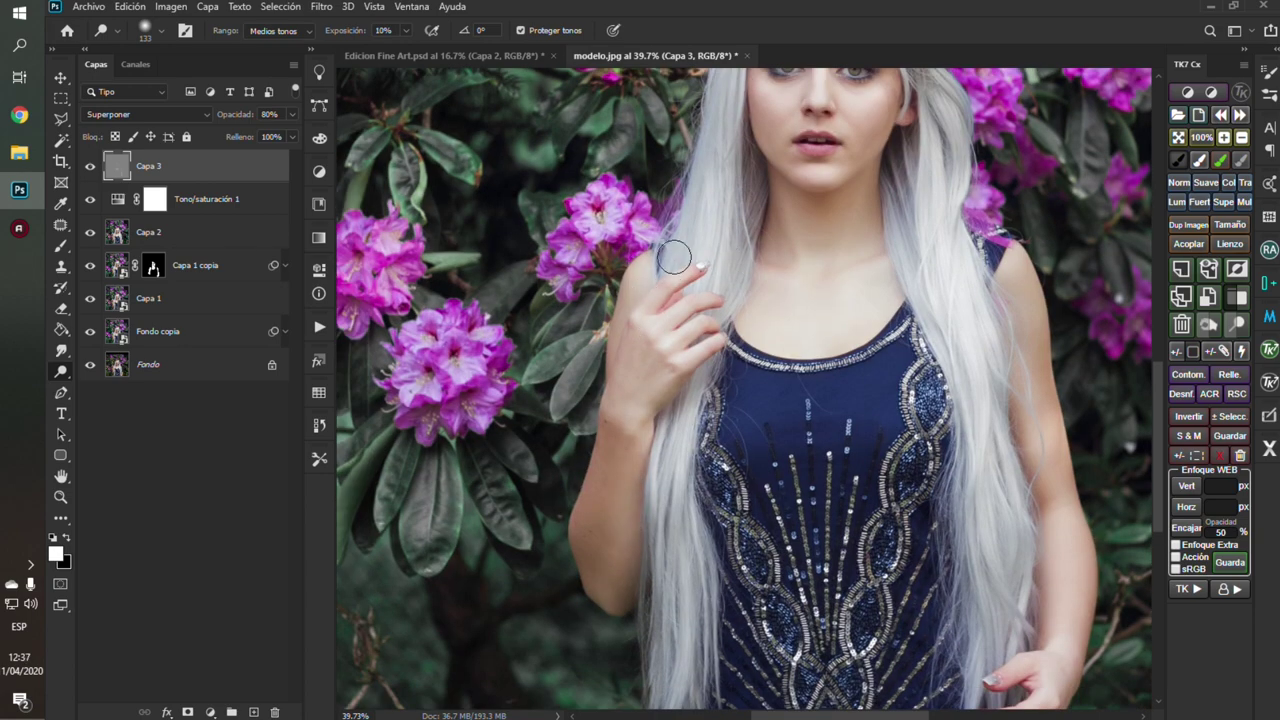
key("bracketleft")
key("bracketleft")
key("bracketleft")
left_click_drag(666, 257, 566, 367)
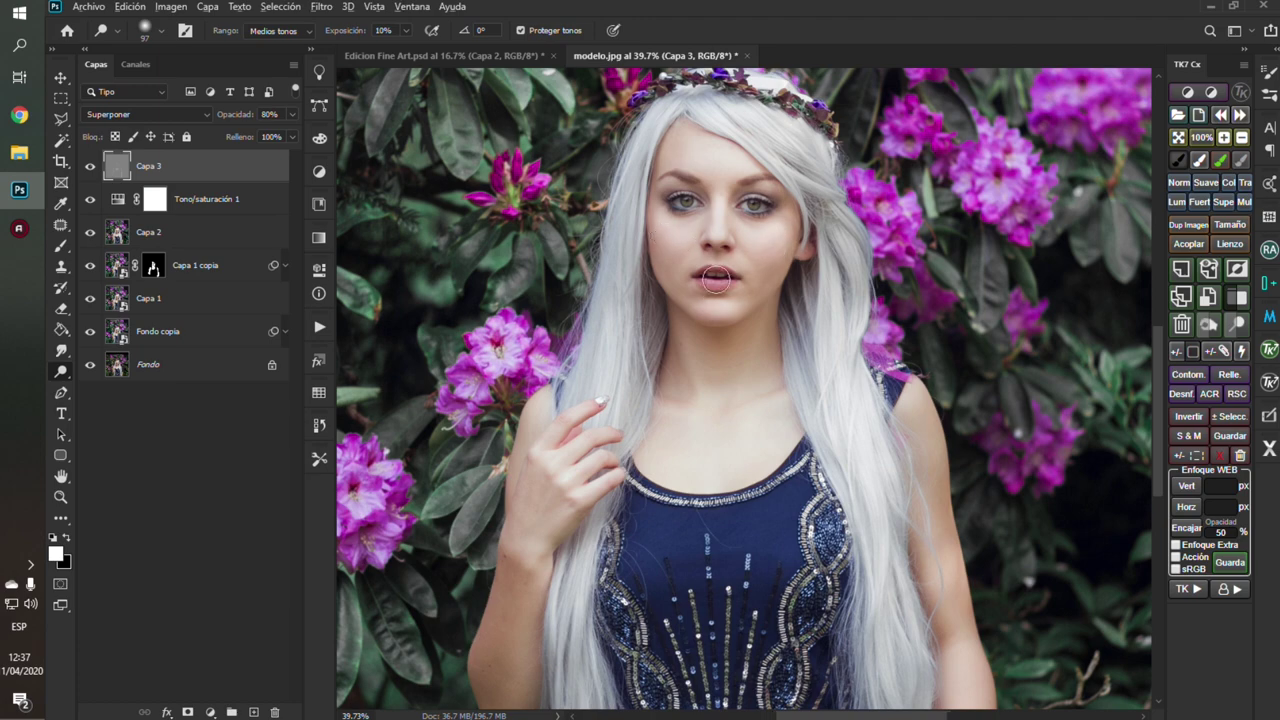
Step: Dodge the lips and eyes on Capa 3 with a 19 px brush
scroll(716, 280, "up", 3)
left_click_drag(797, 260, 766, 274)
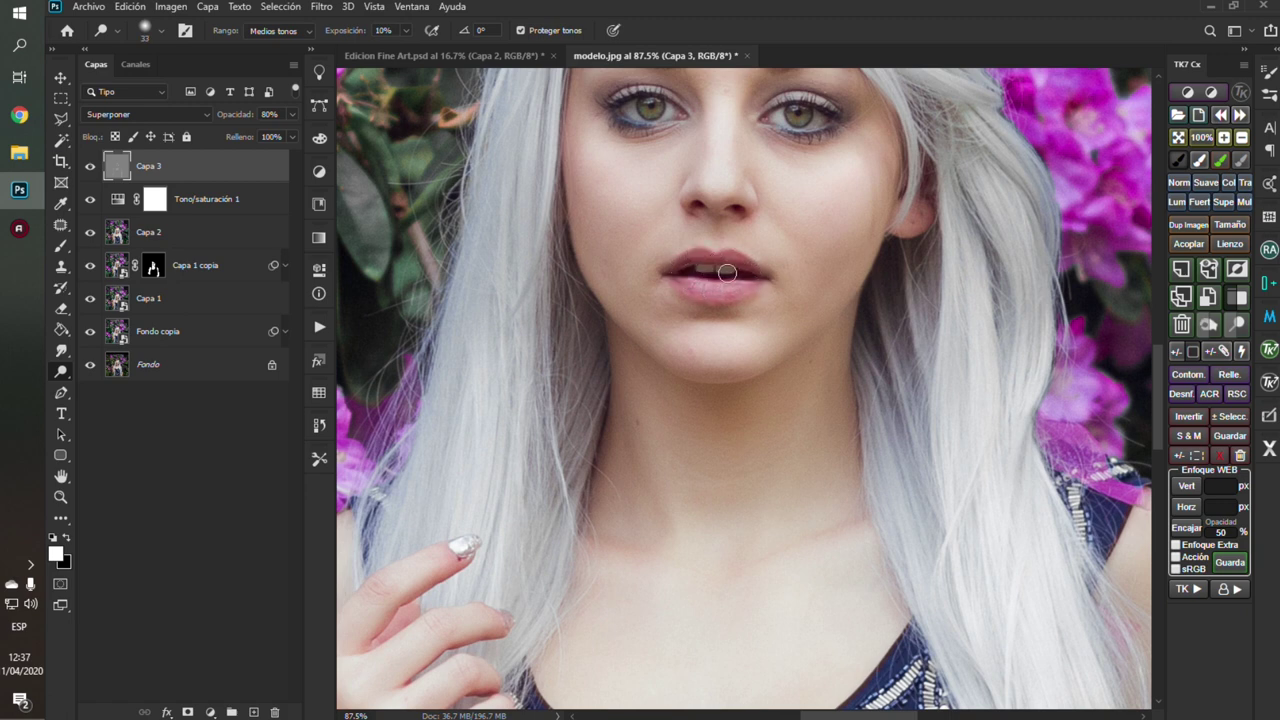
scroll(782, 286, "down", 1)
scroll(785, 260, "up", 1)
scroll(789, 249, "up", 1)
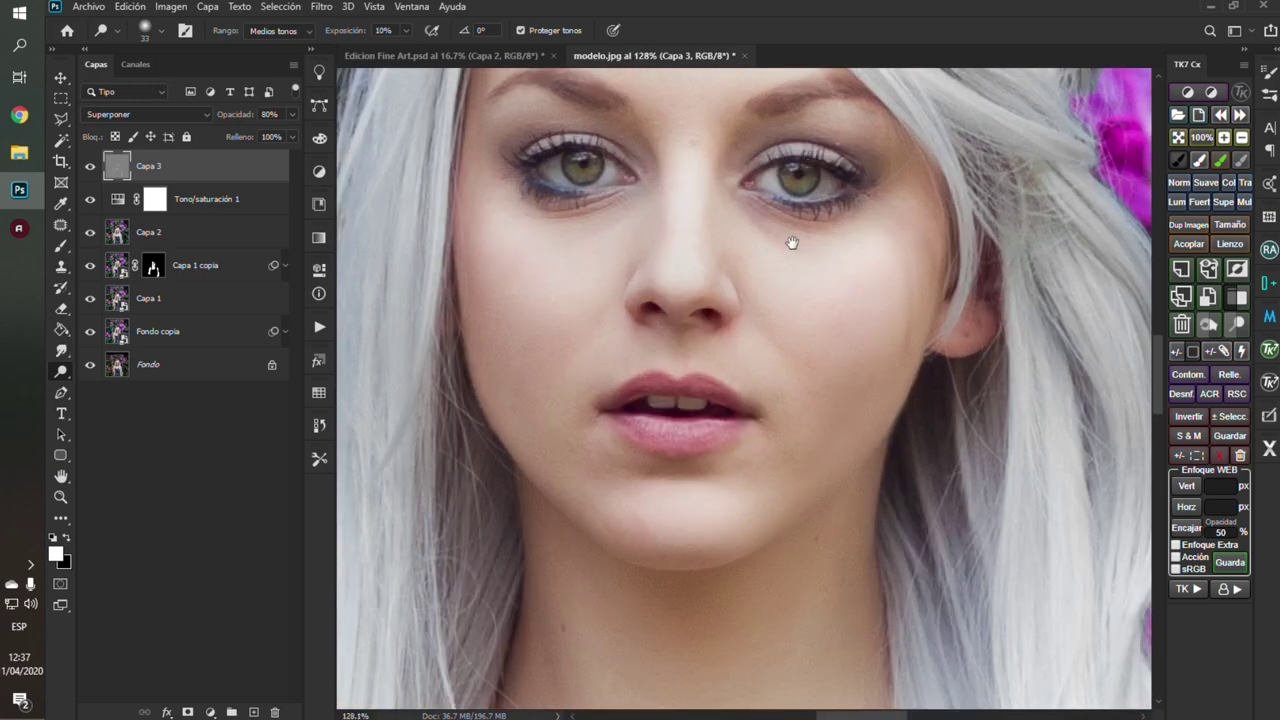
scroll(757, 273, "up", 1)
right_click(752, 266, "alt")
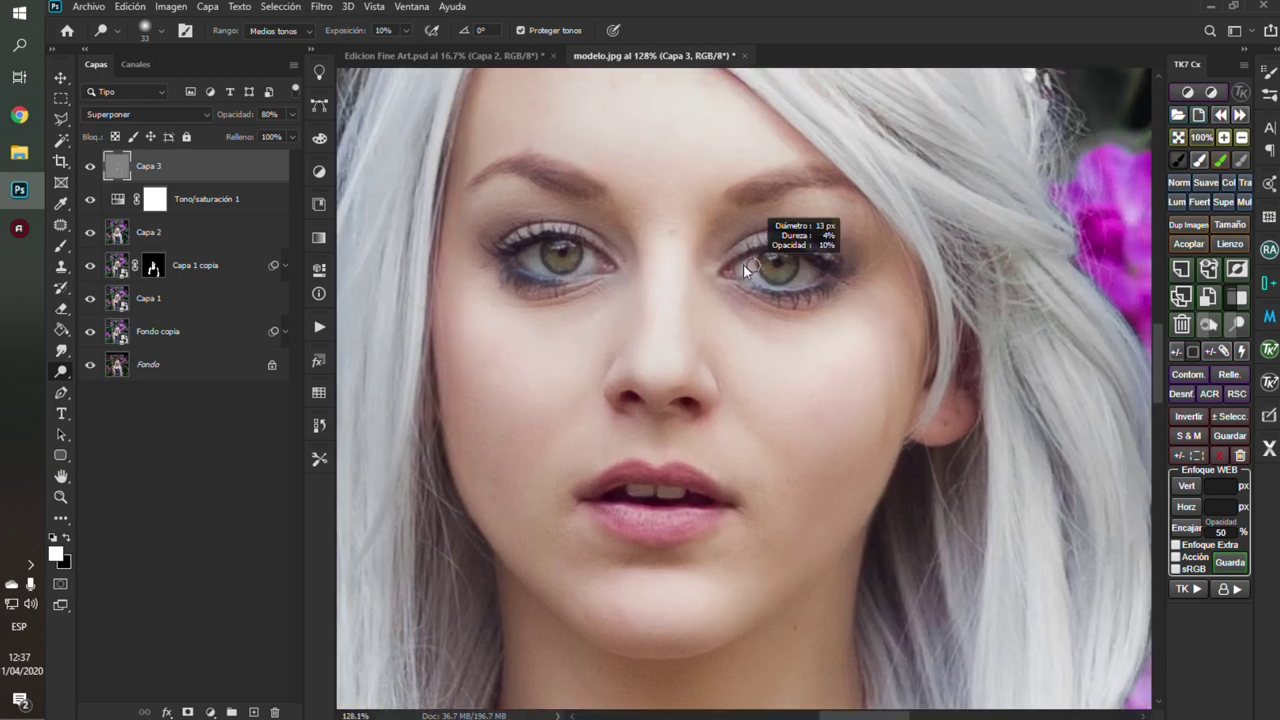
left_click_drag(752, 271, 748, 272)
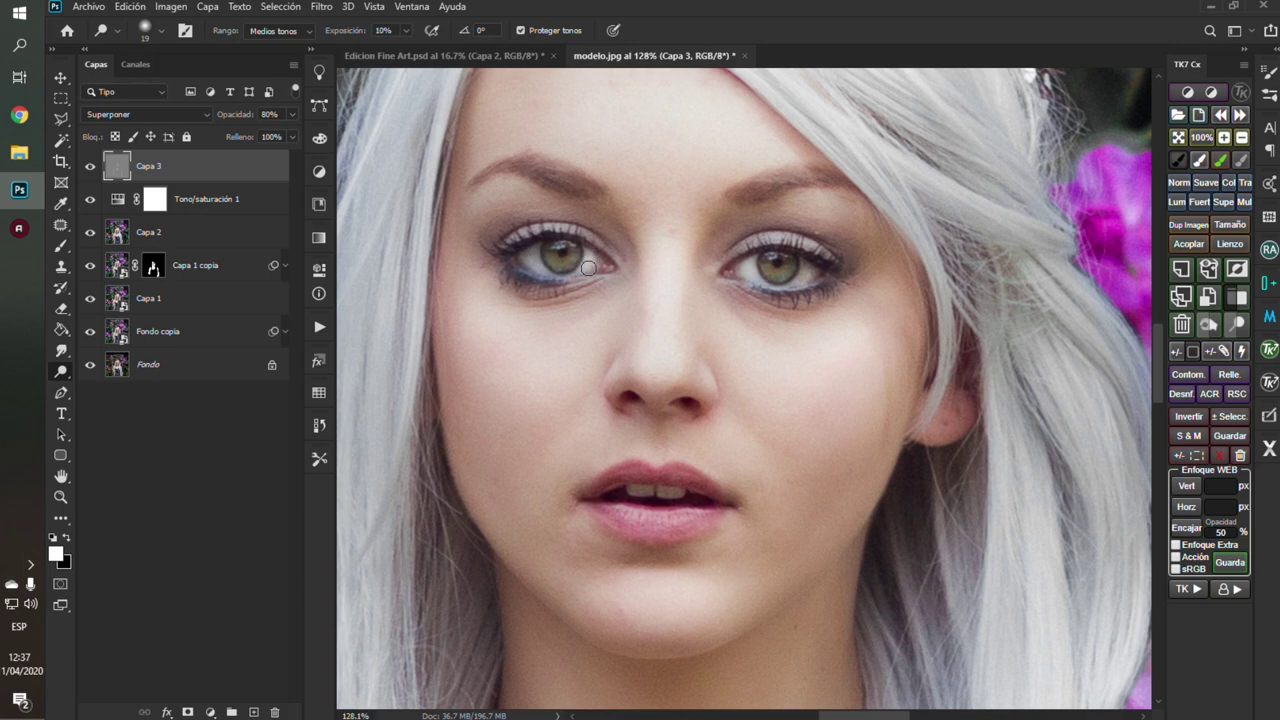
scroll(638, 311, "down", 2)
scroll(638, 313, "down", 2)
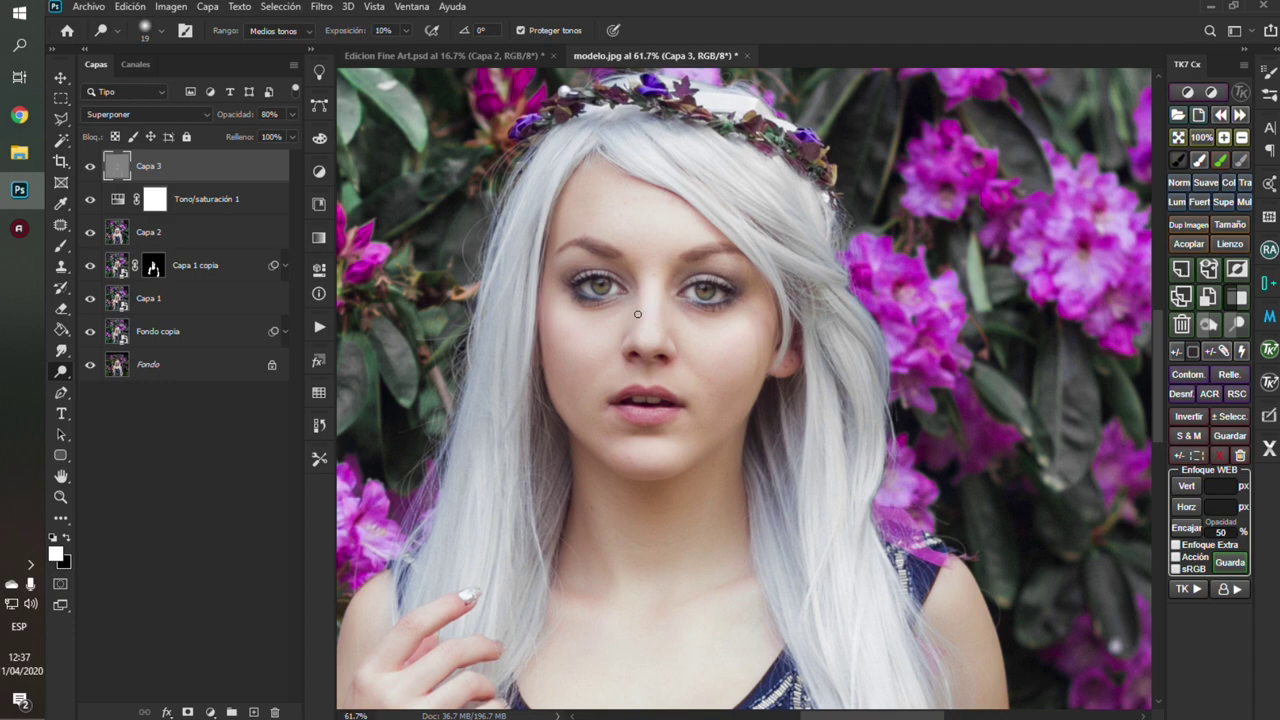
Step: Fit the image and toggle Capa 3's visibility for a before/after comparison
key("ctrl+0")
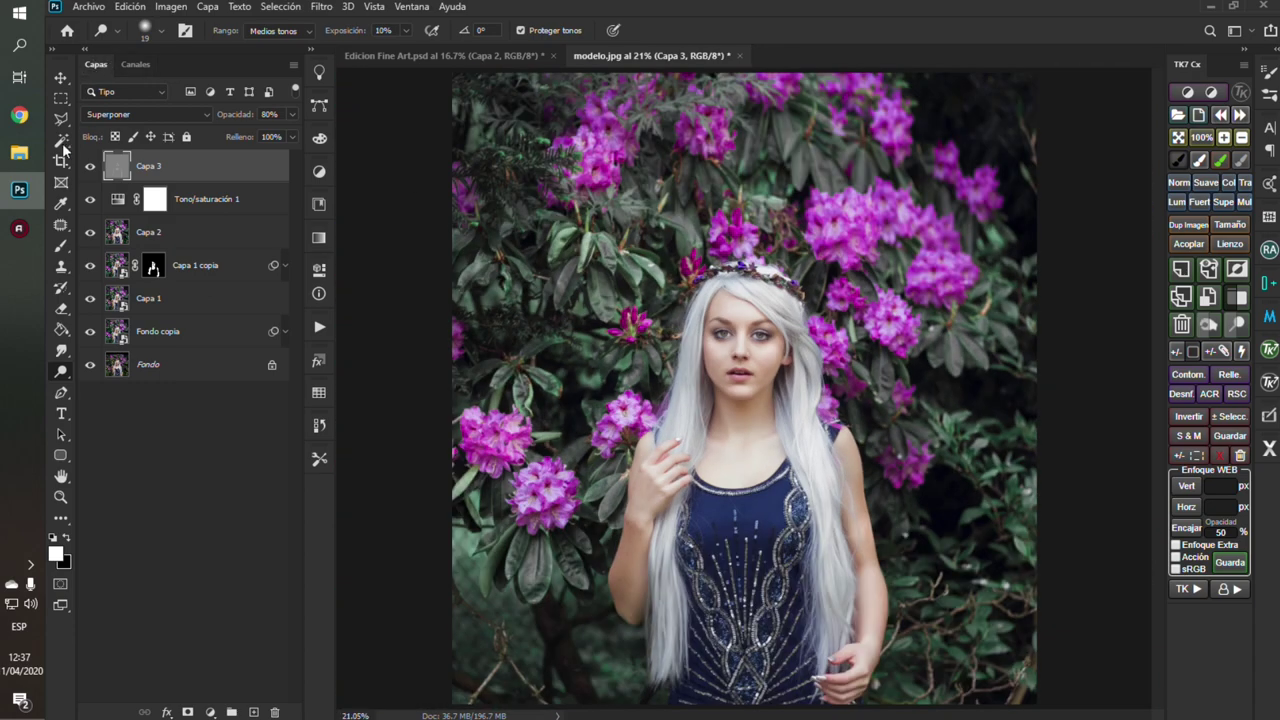
left_click(89, 166)
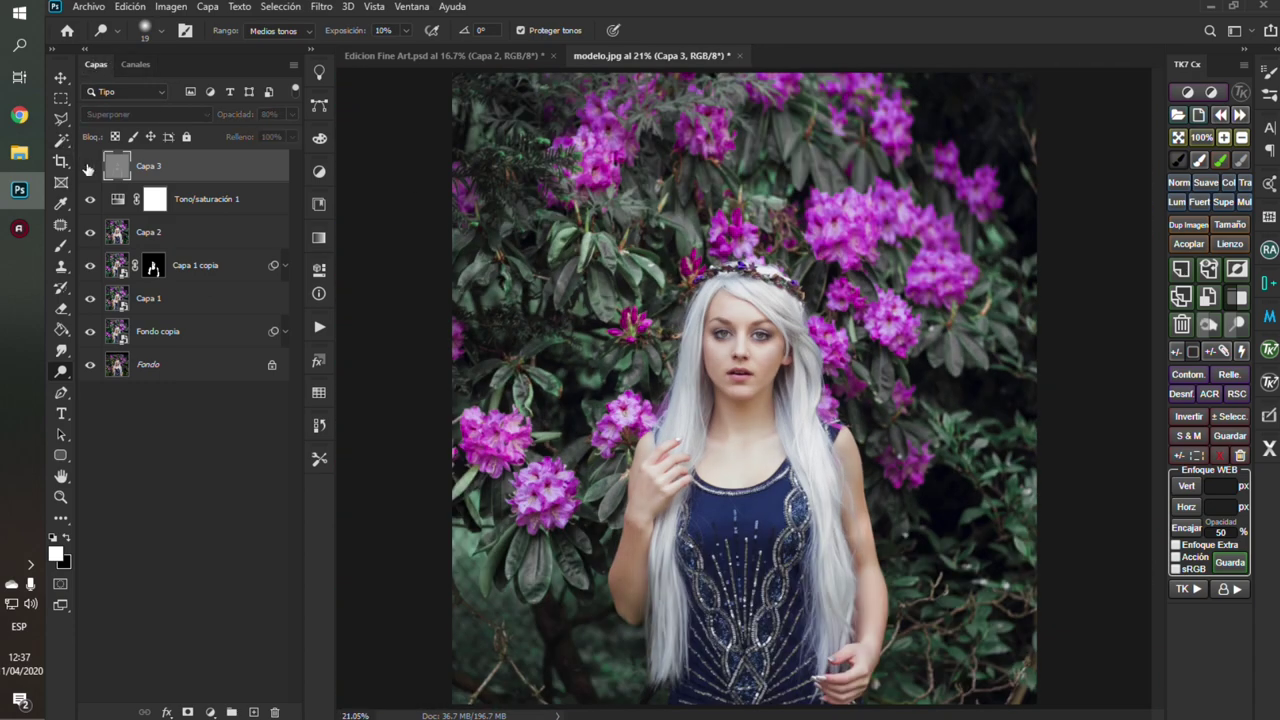
left_click(89, 166)
left_click(89, 166)
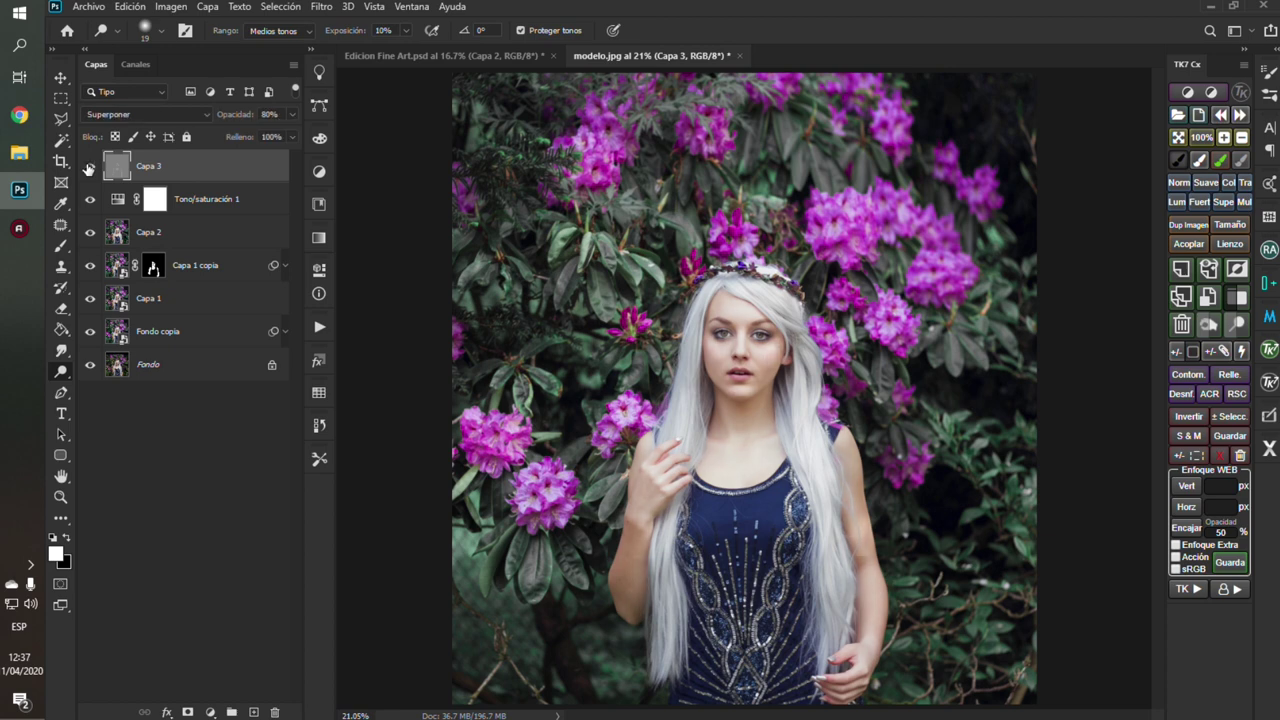
left_click(89, 166)
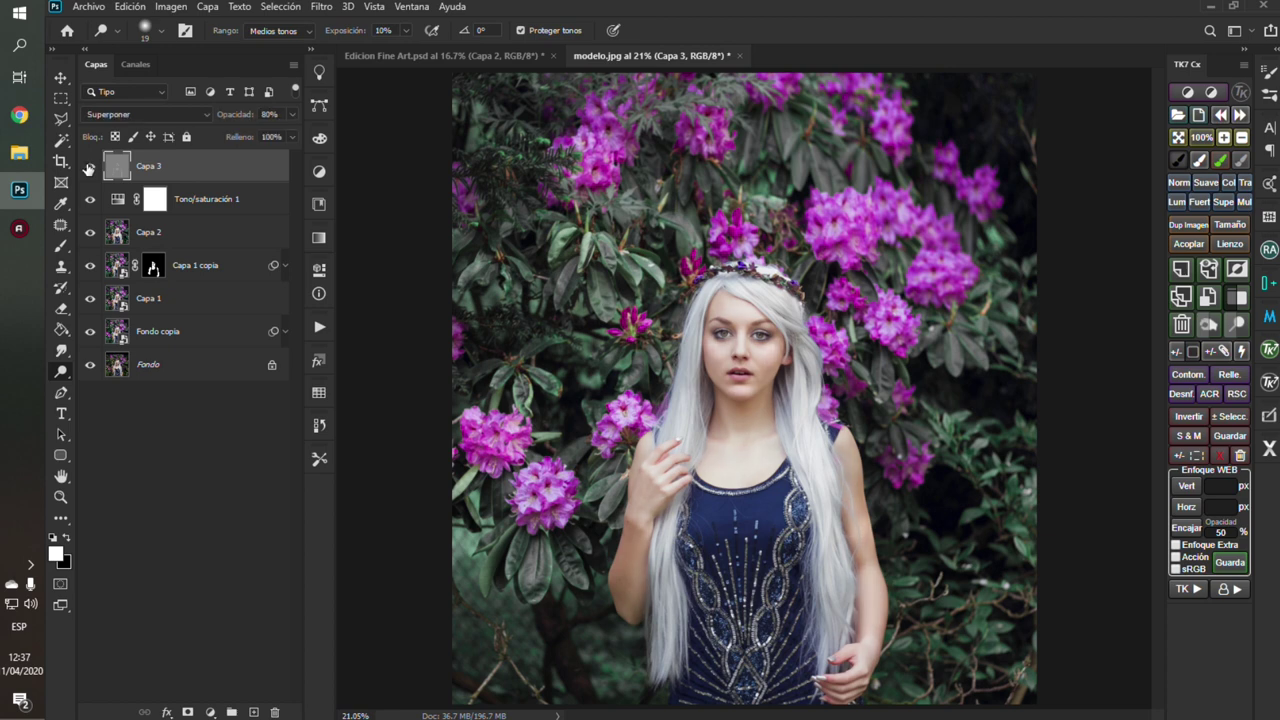
left_click(61, 78)
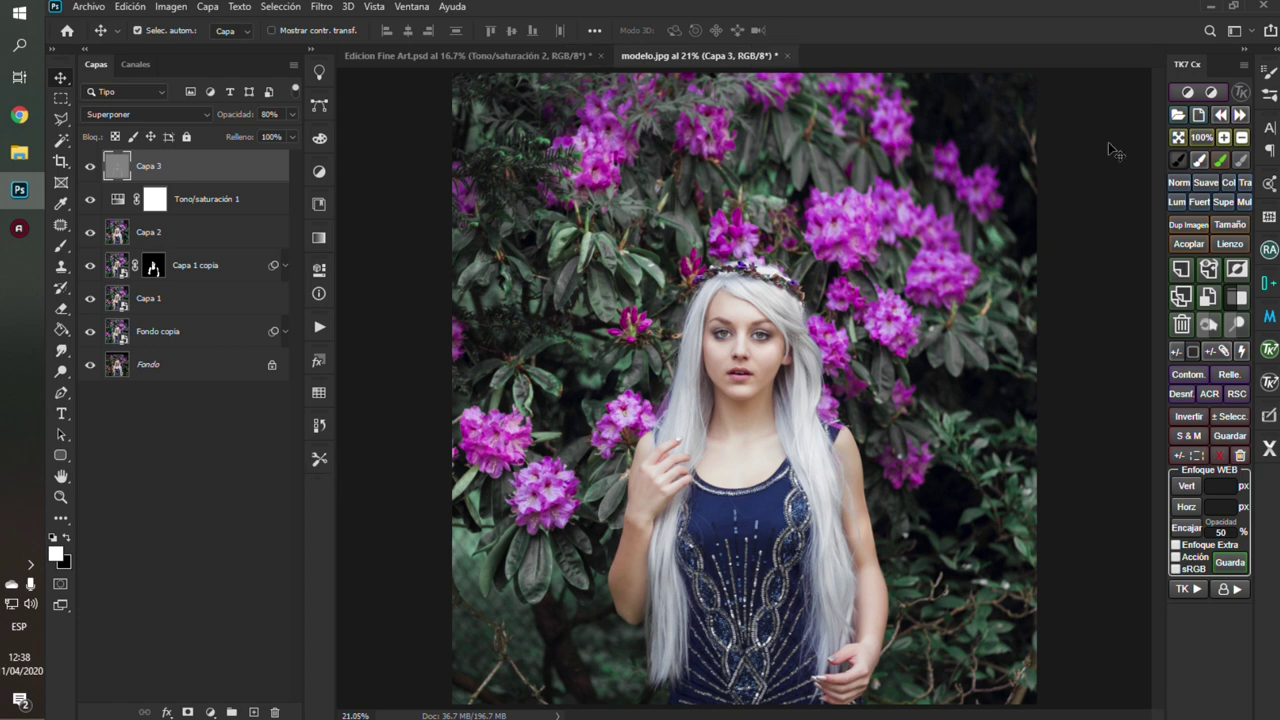
Step: Add a second Hue/Saturation adjustment that slightly reduces saturation in the Verdes range
left_click(1183, 92)
left_click(1184, 147)
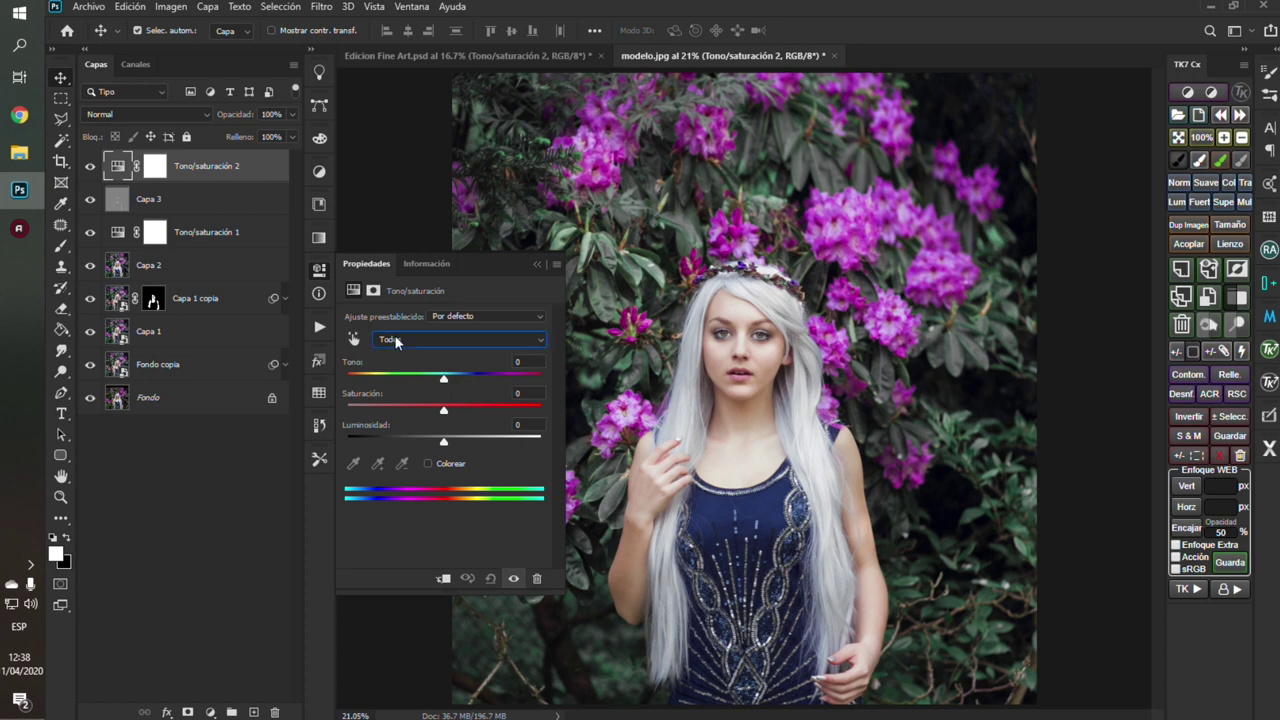
left_click(391, 339)
left_click(390, 389)
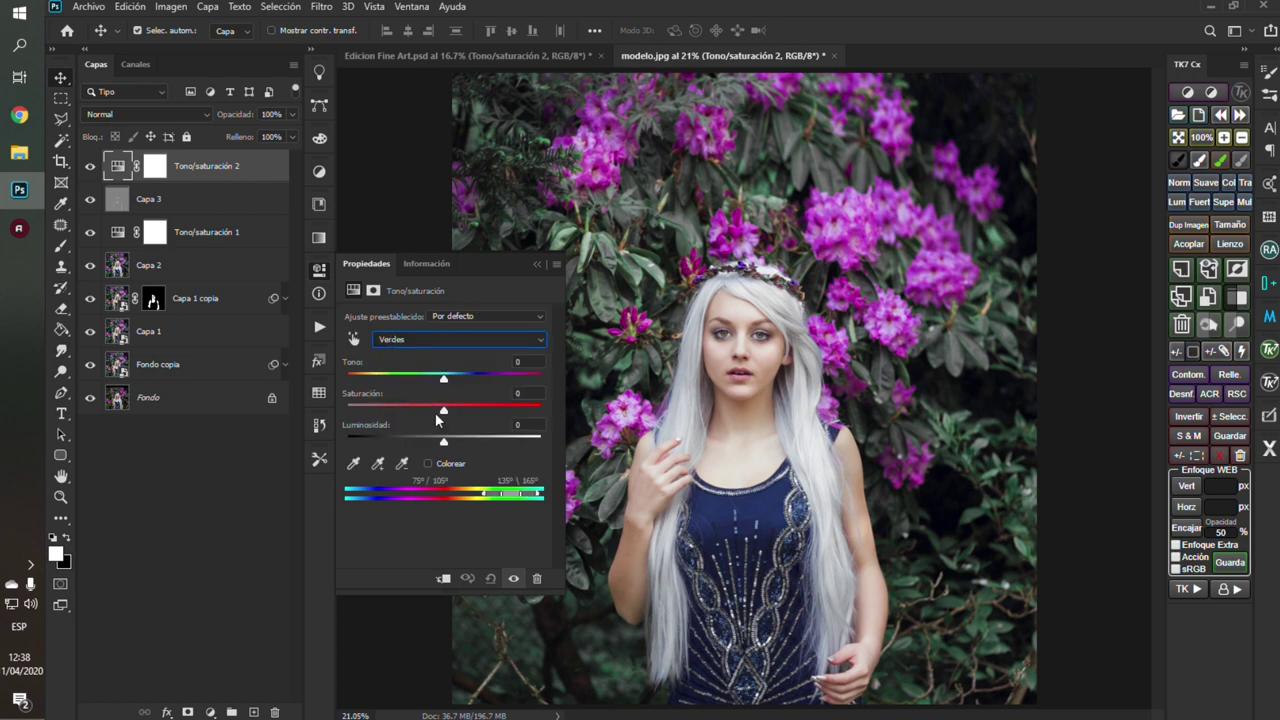
left_click_drag(444, 412, 440, 414)
left_click(535, 264)
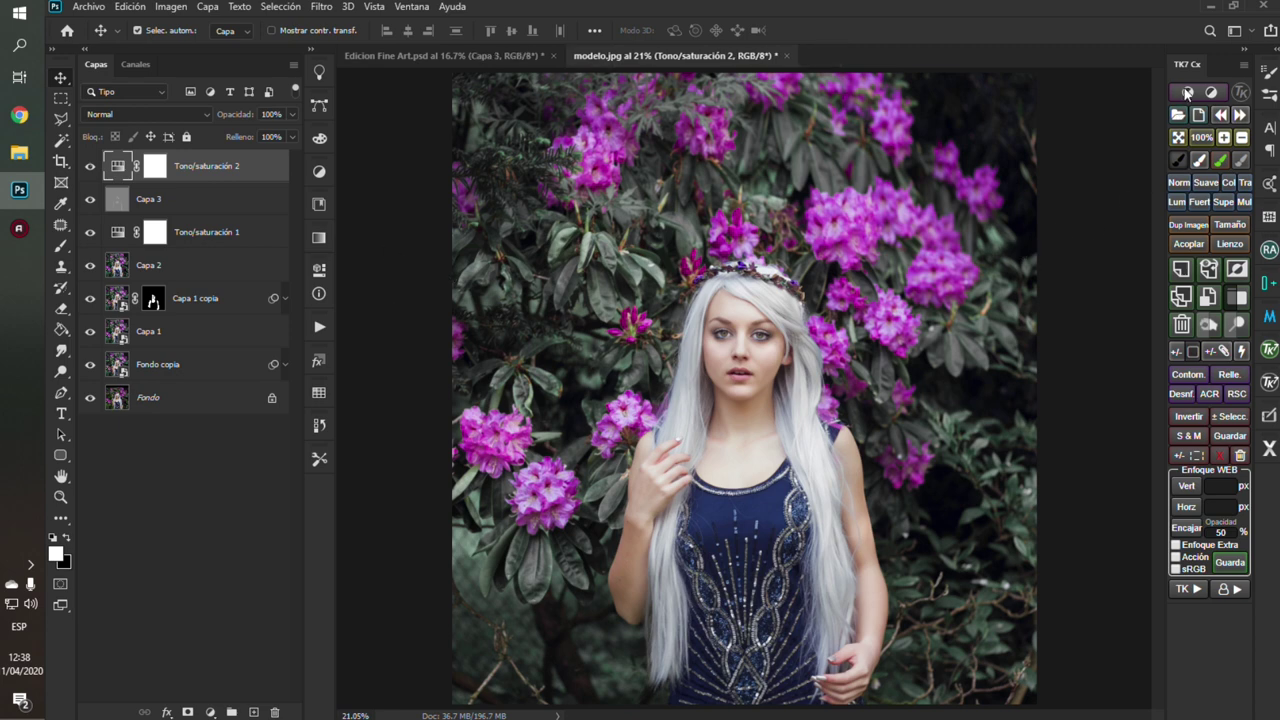
Step: Add a Brightness/Contrast adjustment with contrast 23, then toggle its visibility to compare
left_click(1188, 93)
left_click(1237, 117)
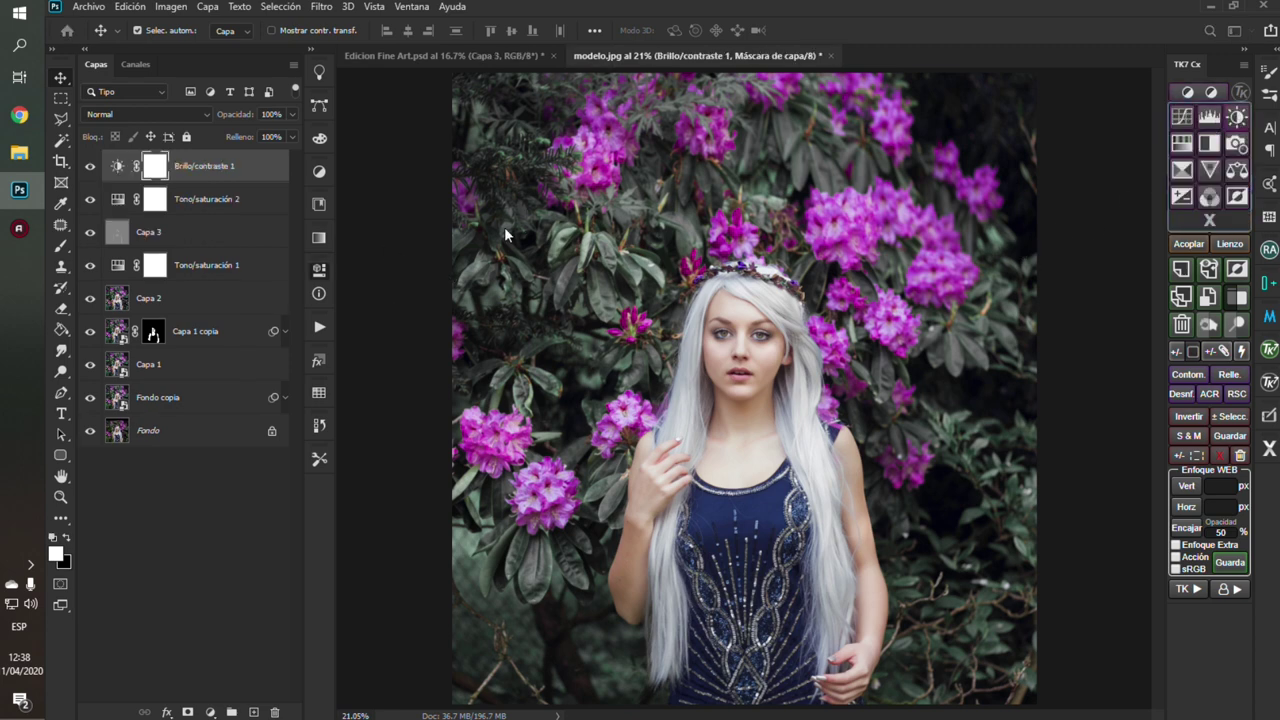
left_click_drag(442, 399, 469, 398)
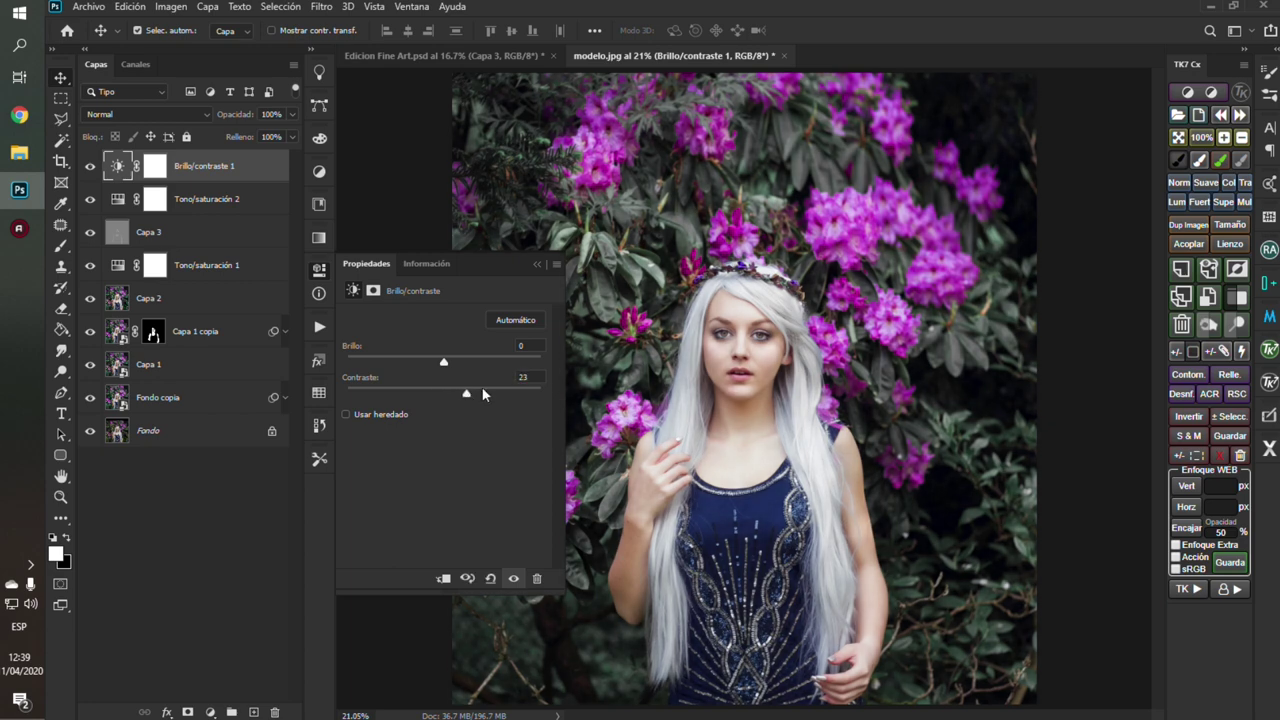
left_click(537, 264)
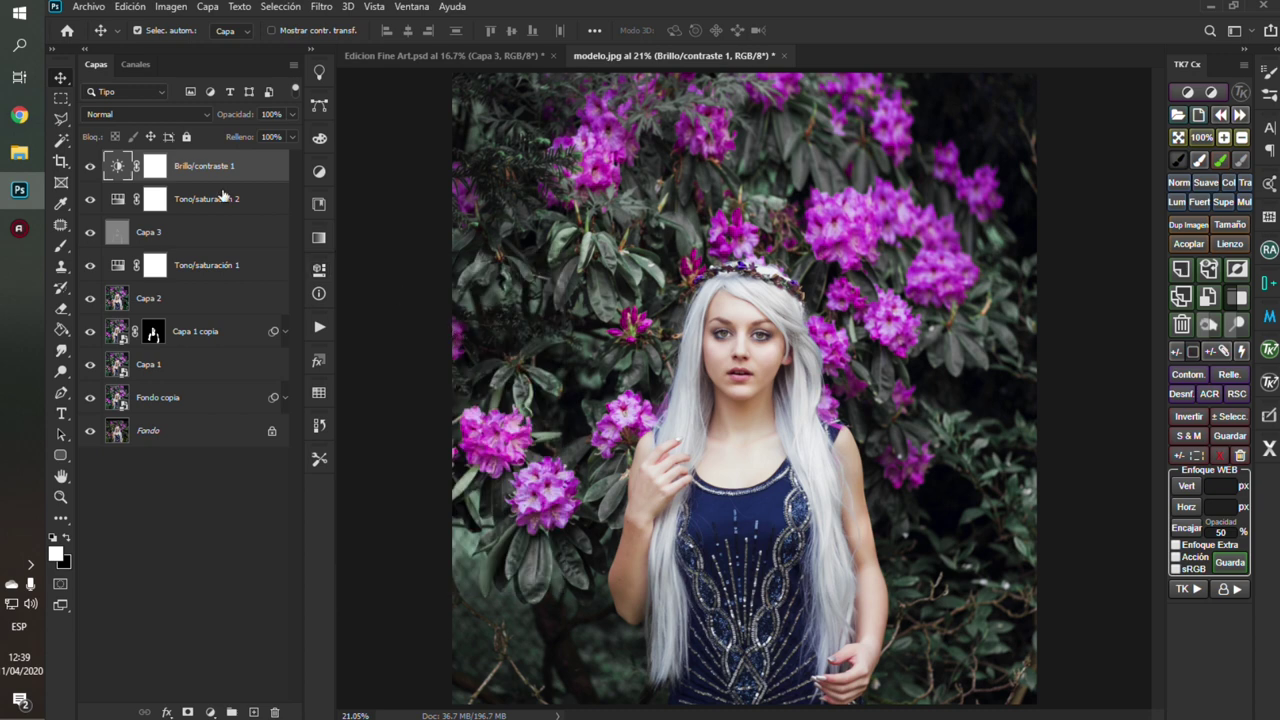
left_click(91, 166)
left_click(91, 166)
left_click(91, 166)
left_click(91, 166)
Step: Add a new empty layer, Capa 4, for the blush
left_click(1181, 297)
scroll(758, 341, "up", 3)
scroll(758, 341, "up", 2)
scroll(758, 341, "up", 1)
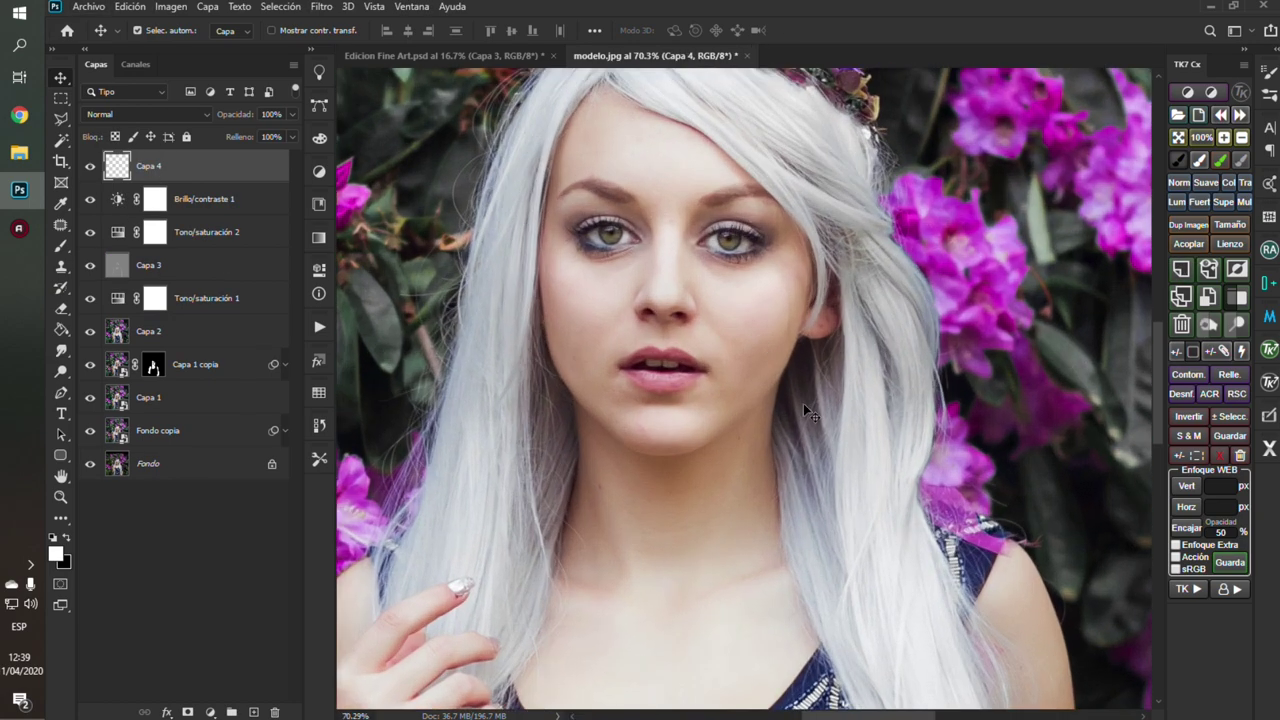
scroll(760, 329, "up", 1)
Step: Pick a pink-red blush colour based on the flowers' magenta
left_click_drag(1031, 277, 677, 431)
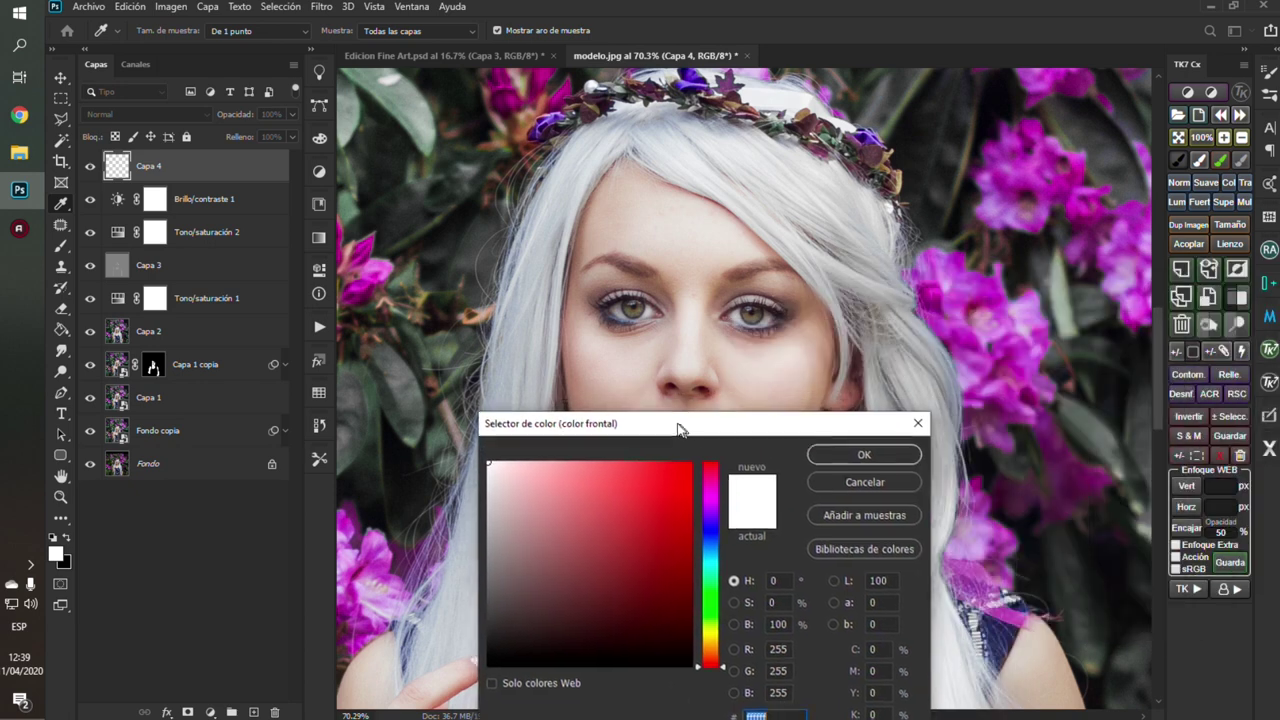
left_click(928, 318)
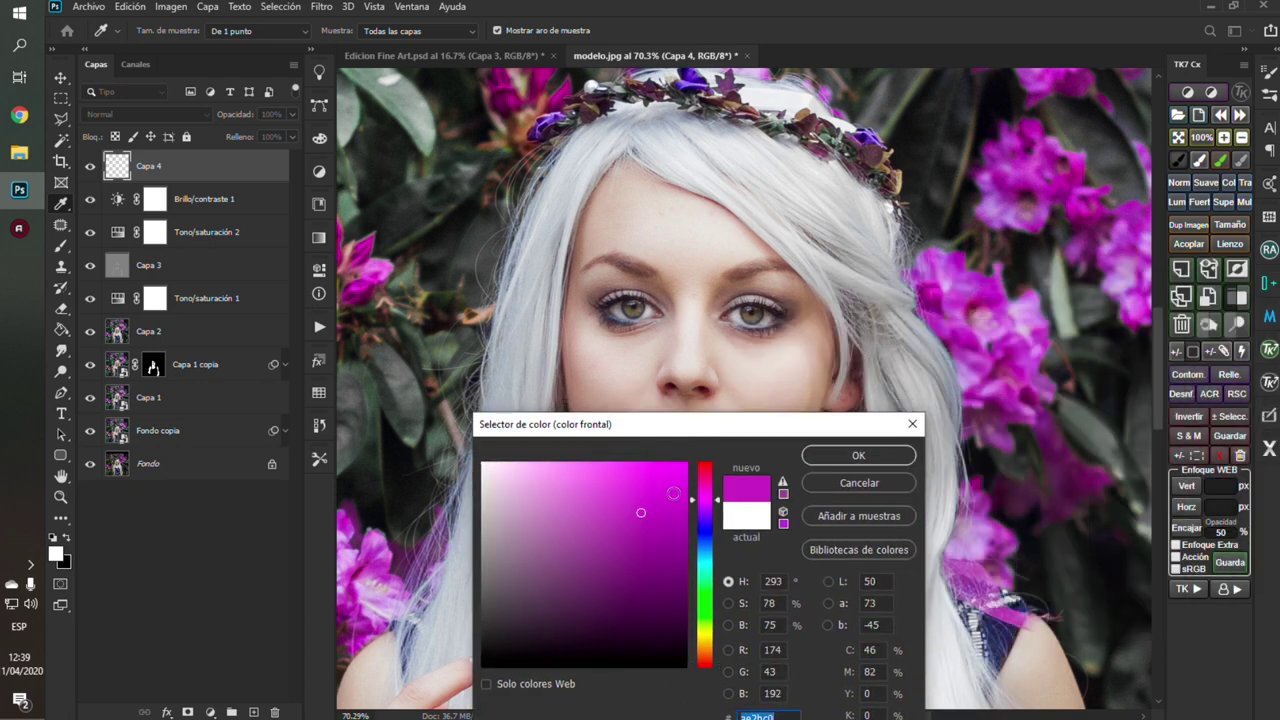
left_click_drag(697, 502, 688, 463)
left_click(836, 455)
Step: Using a soft 5% brush, paint blush on the right cheek toward the nose
key("v")
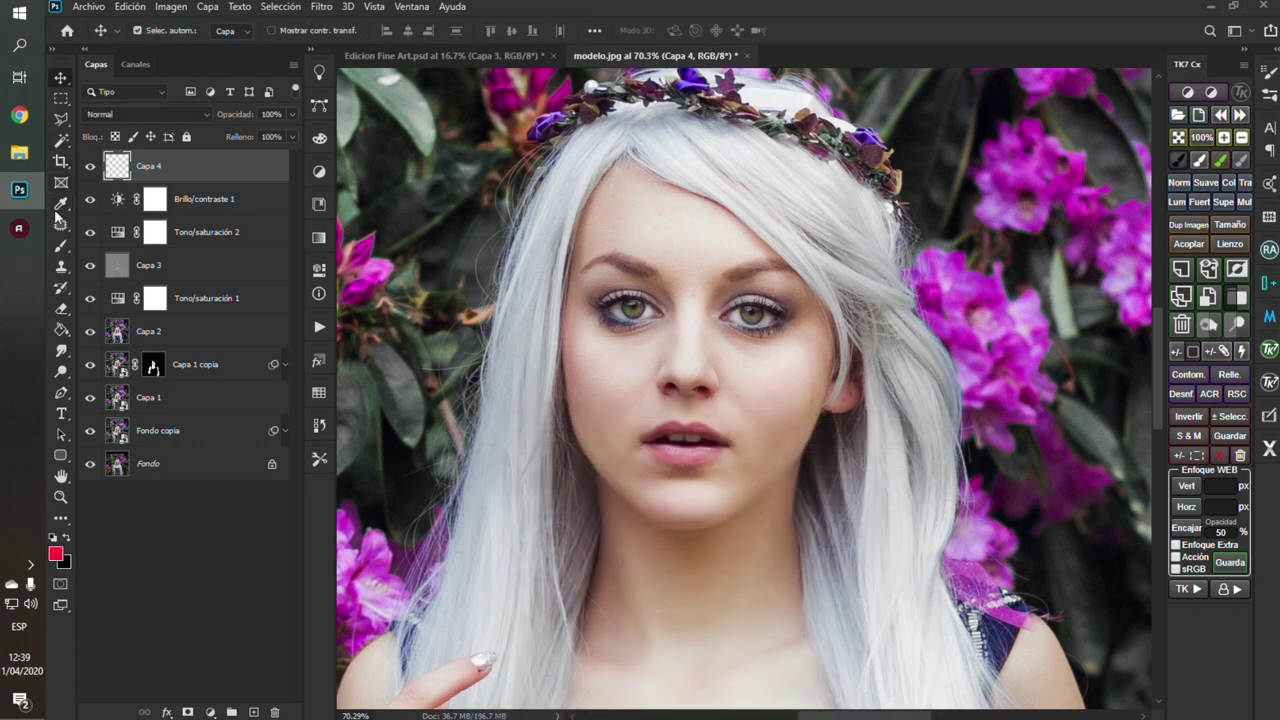
left_click(60, 245)
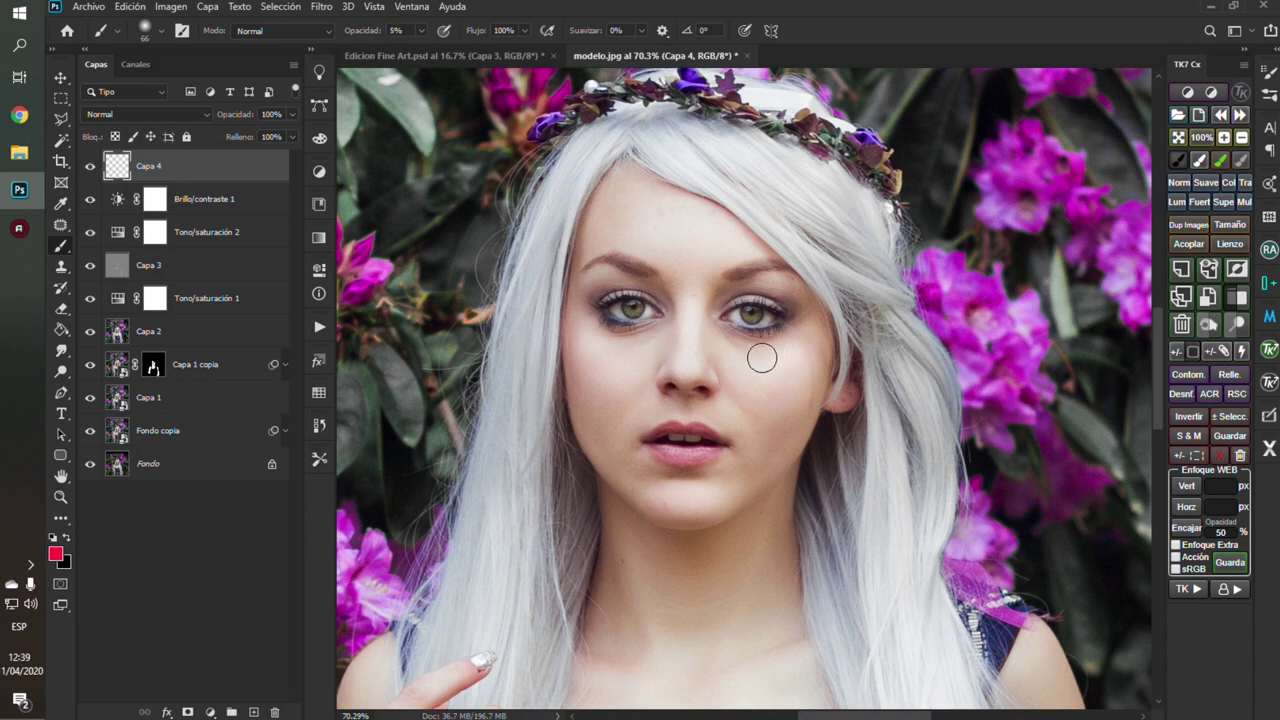
scroll(767, 345, "up", 3)
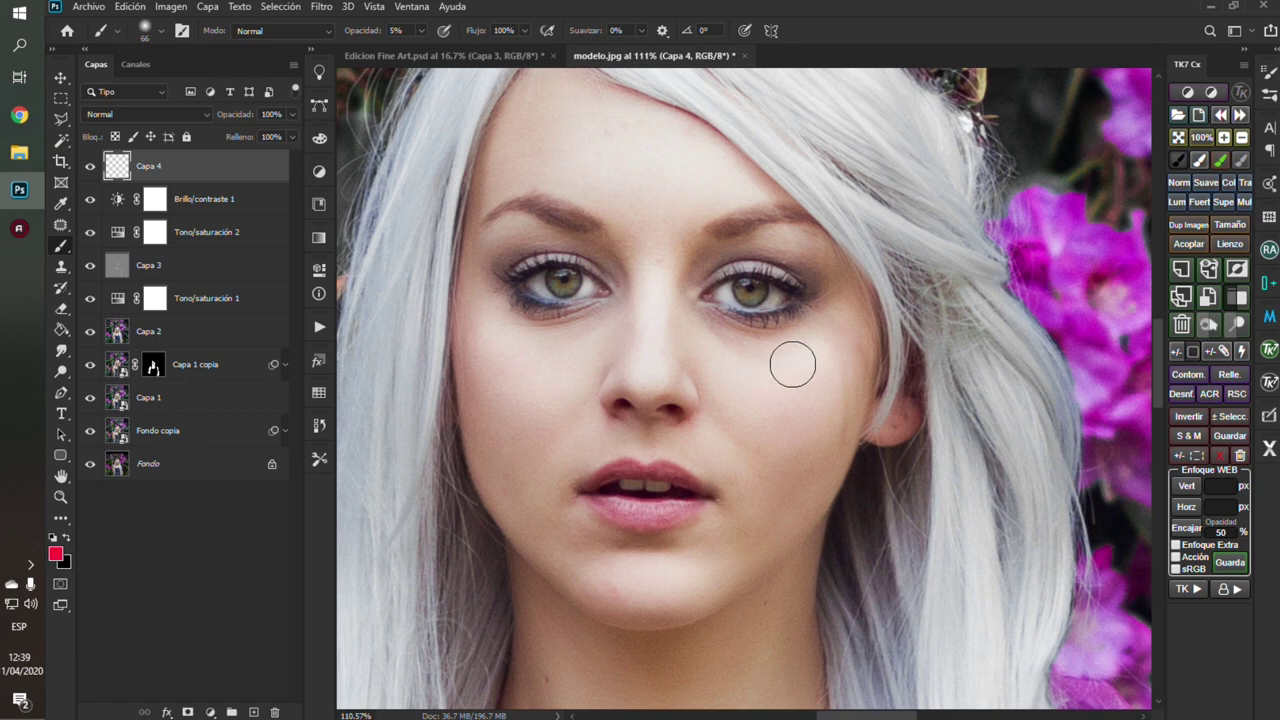
mouse_move(729, 371)
left_mouse_down()
mouse_move(823, 369)
mouse_move(760, 383)
mouse_move(729, 369)
mouse_move(820, 368)
mouse_move(769, 389)
mouse_move(829, 357)
left_mouse_up()
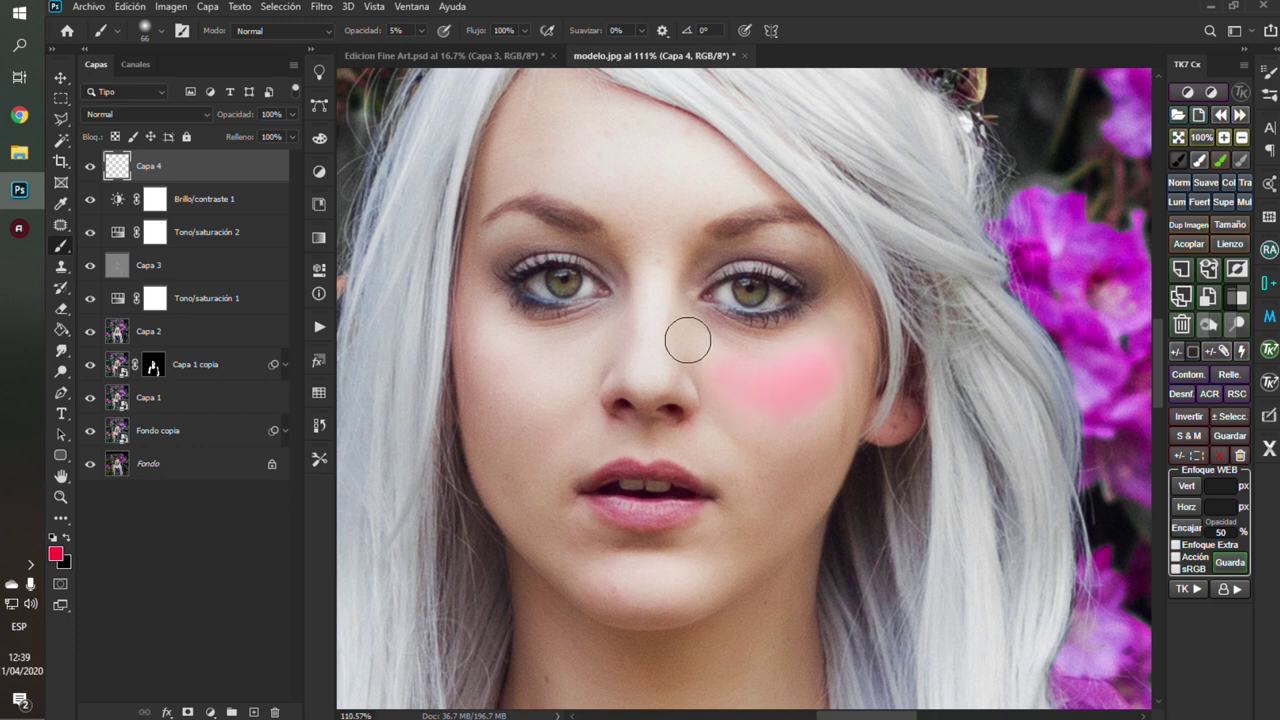
mouse_move(718, 371)
left_mouse_down()
mouse_move(763, 389)
mouse_move(837, 343)
mouse_move(740, 345)
left_mouse_up()
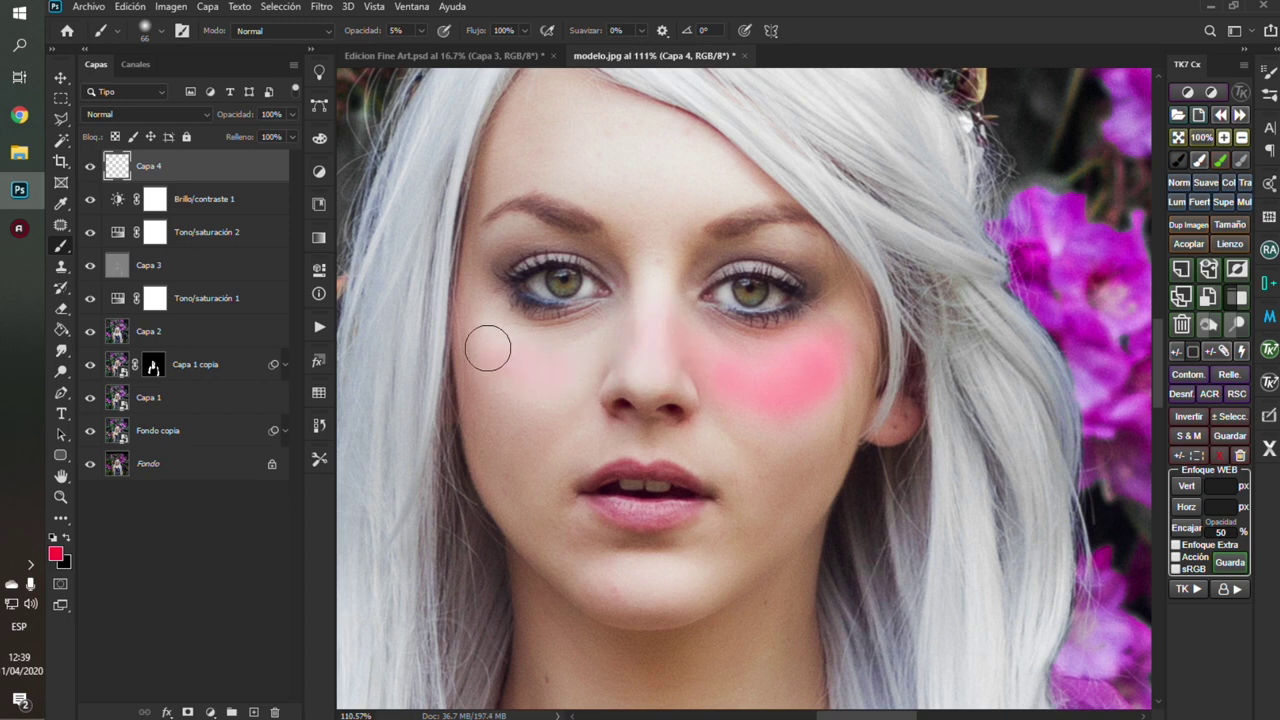
Step: Build up blush on the left cheek toward the jaw and extend the right cheek's edge
left_click_drag(489, 346, 562, 390)
mouse_move(562, 390)
left_mouse_down()
mouse_move(496, 348)
mouse_move(526, 377)
mouse_move(563, 366)
left_mouse_up()
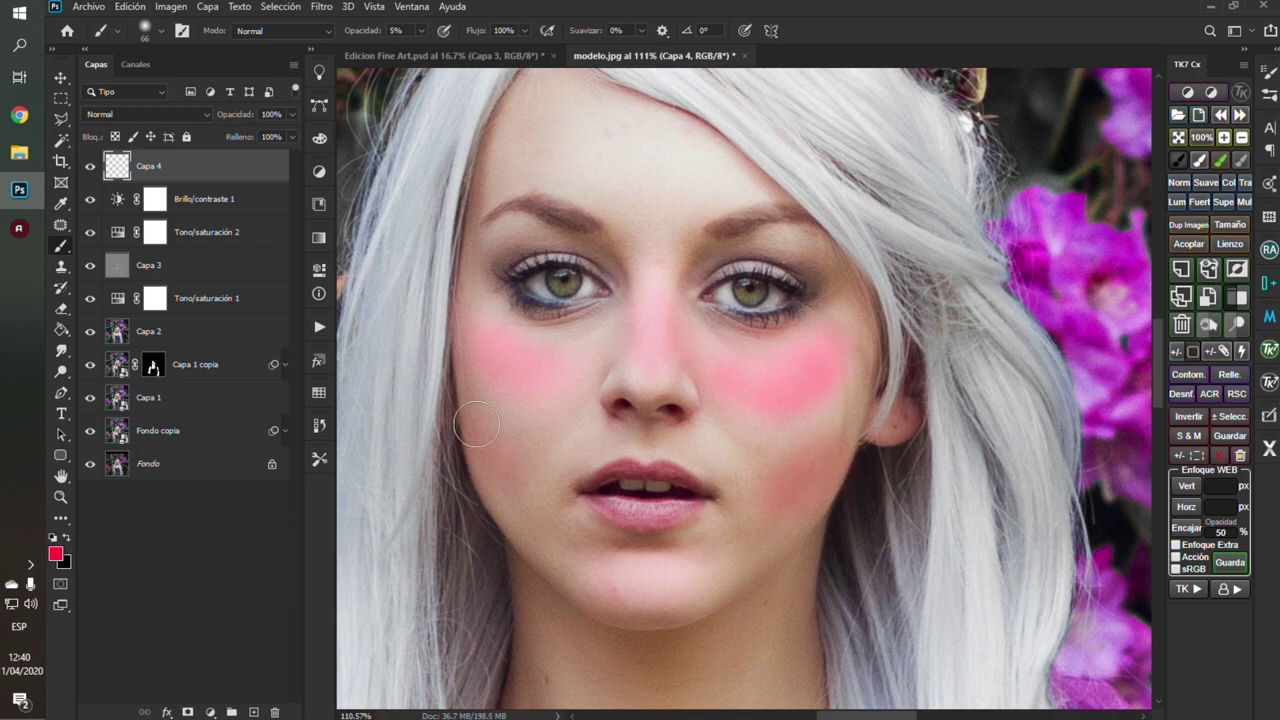
left_click_drag(520, 445, 455, 381)
left_click_drag(829, 463, 737, 331)
scroll(714, 416, "down", 5, "alt")
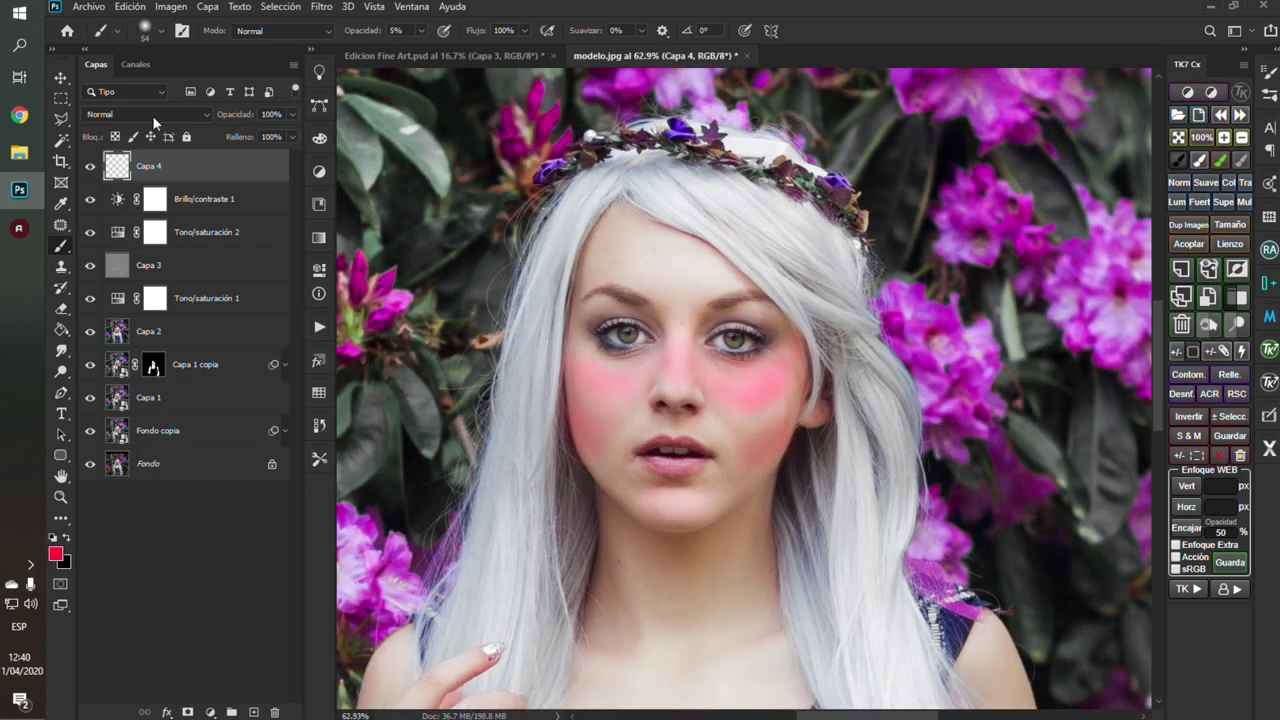
Step: Set Capa 4 to Superponer blending at 16% opacity and compare it on and off
left_click(146, 110)
left_click(130, 310)
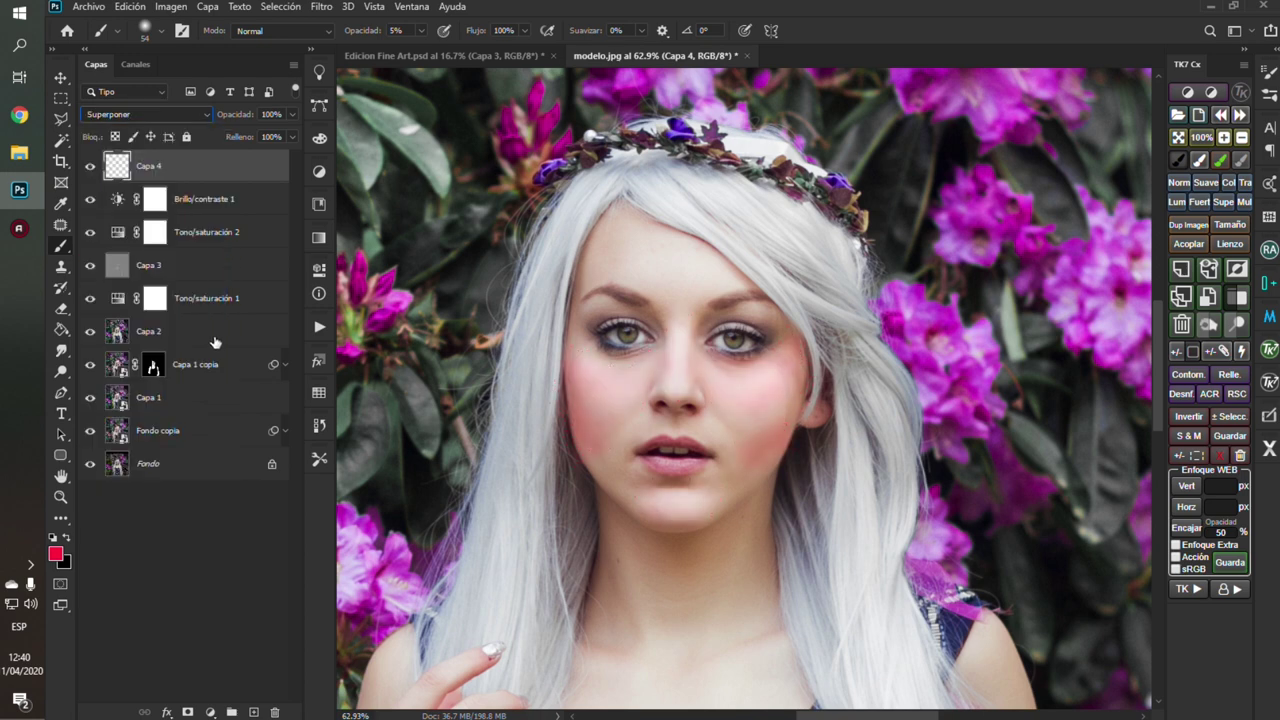
left_click(292, 114)
left_click(167, 166)
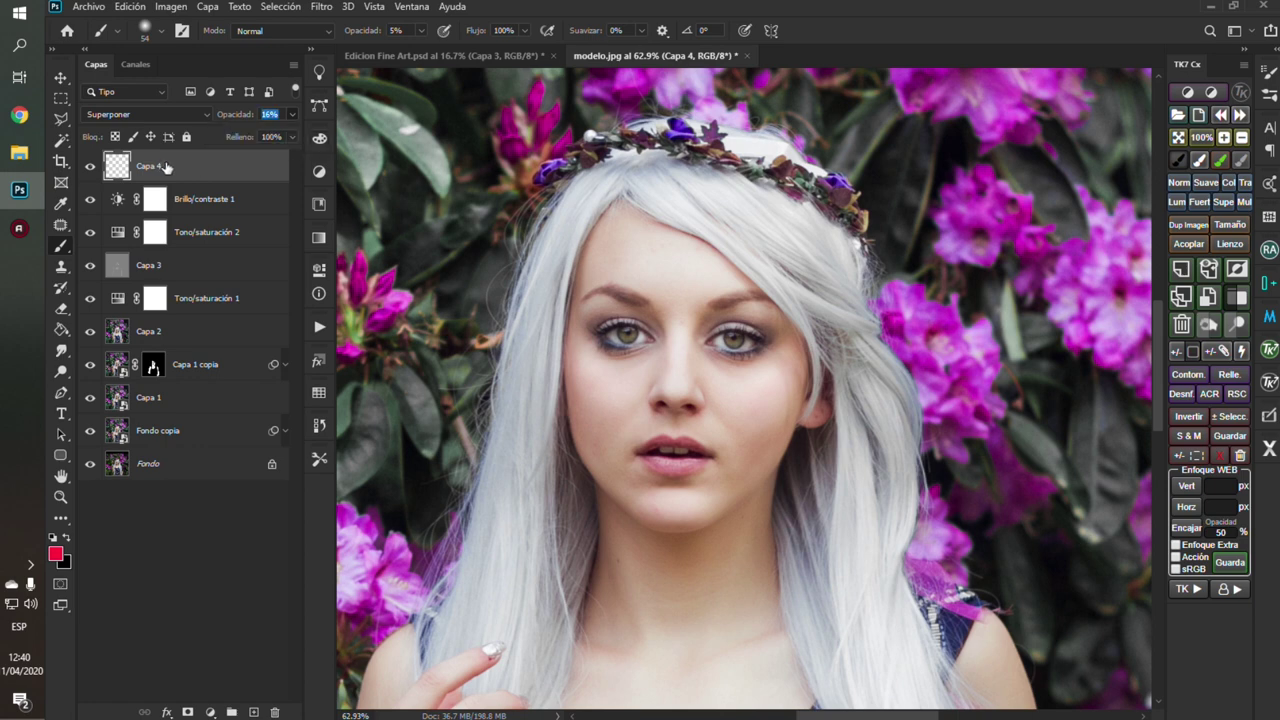
left_click(89, 166)
left_click(89, 166)
Step: Fit the image on screen, zoom in, and add a new empty Capa 5 for freckles
left_click(61, 77)
key("ctrl+0")
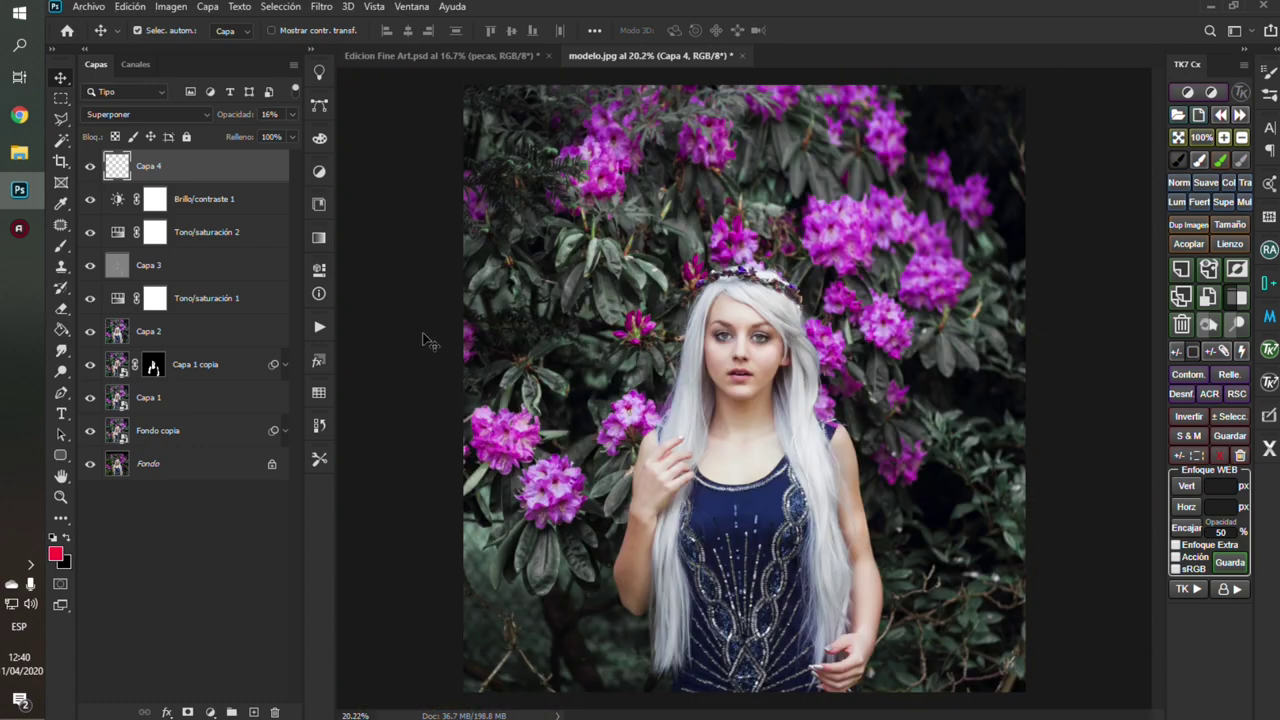
scroll(753, 348, "up", 5)
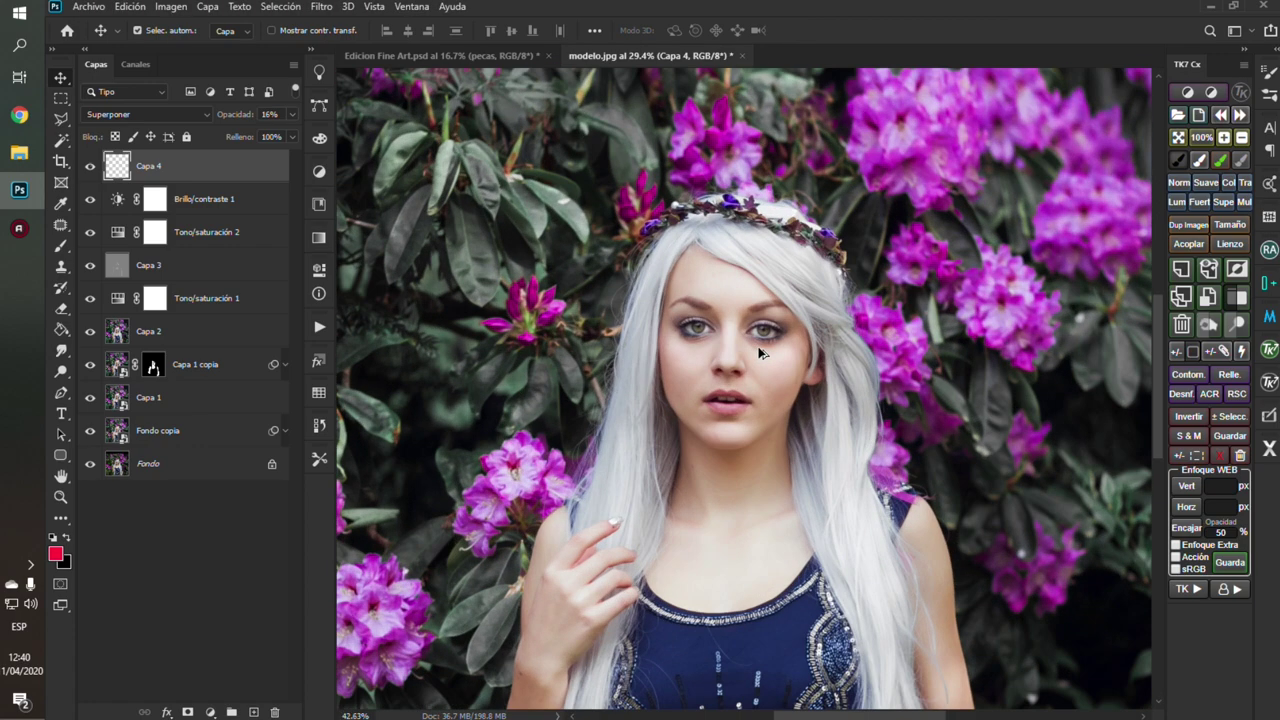
scroll(785, 365, "up", 2)
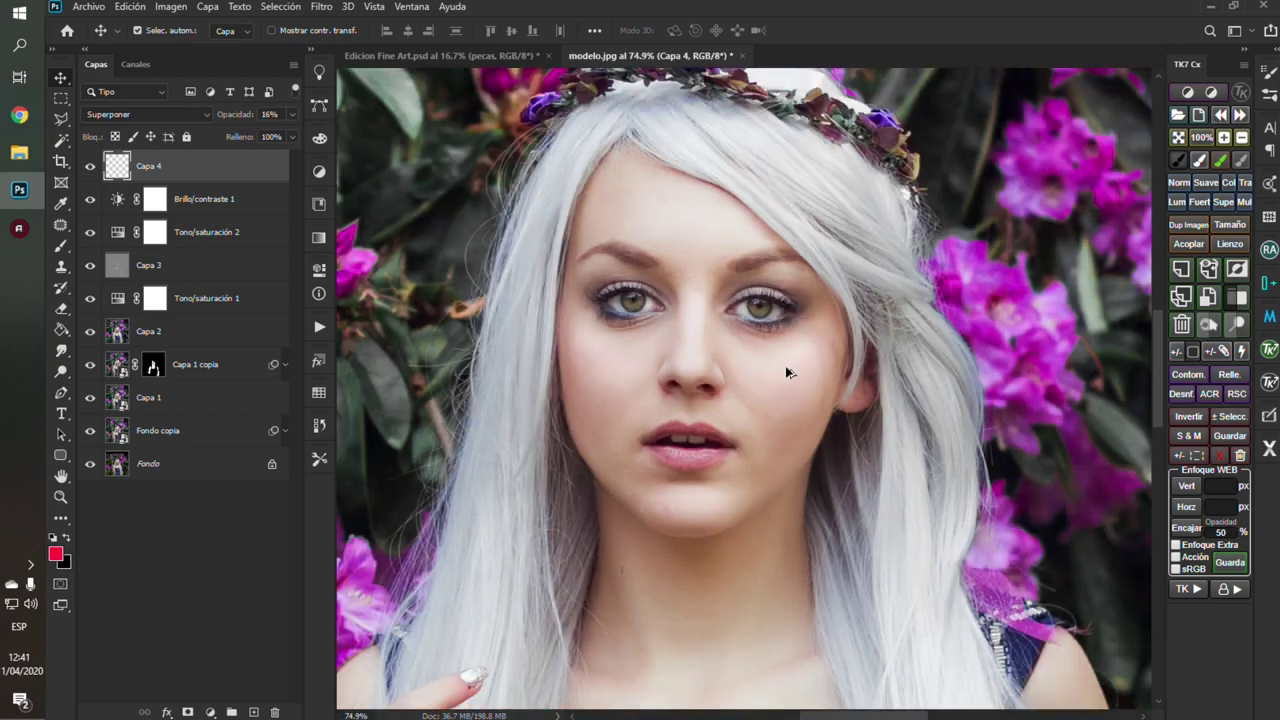
scroll(785, 365, "up", 1)
scroll(797, 333, "up", 2)
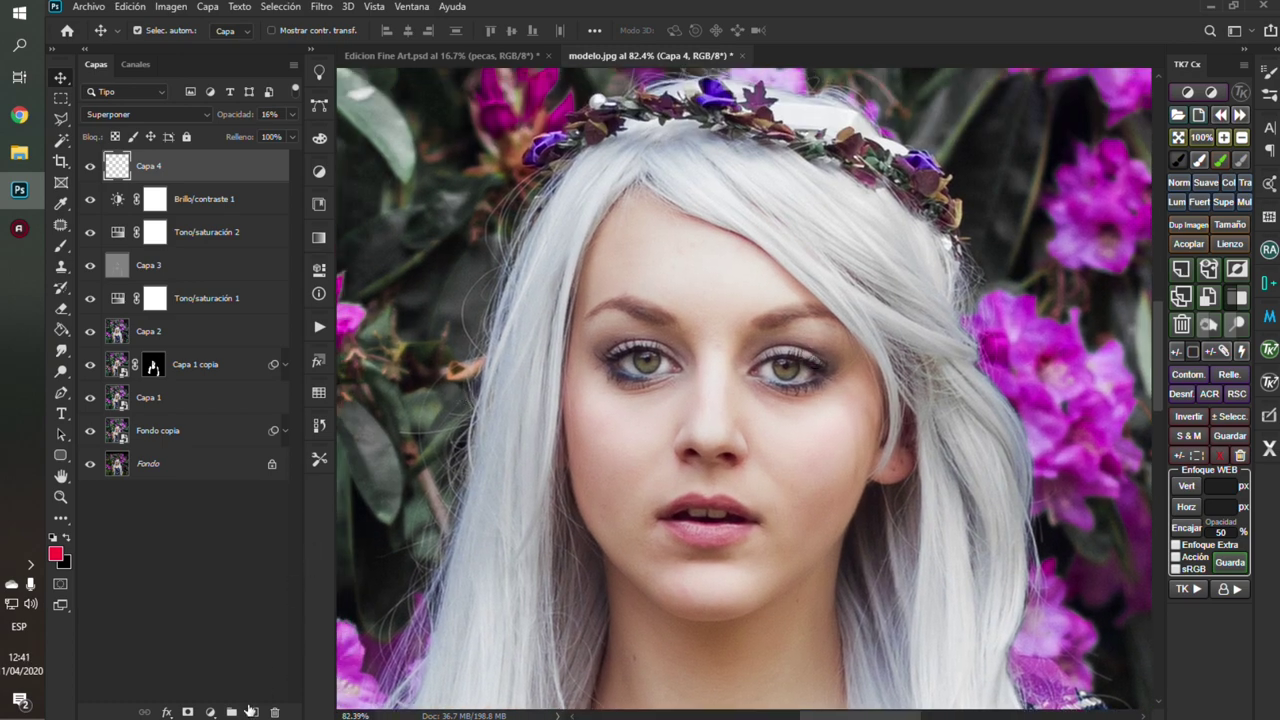
left_click(251, 711)
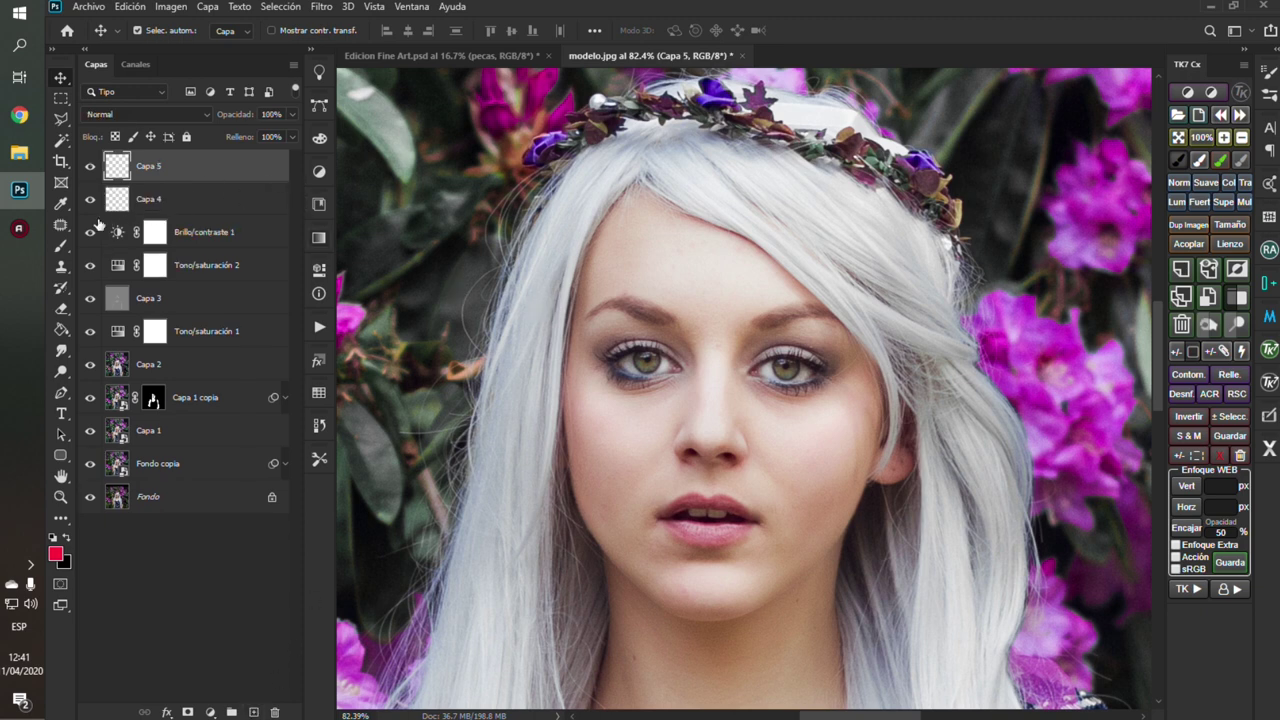
Step: Open the brush presets and scroll down to the special effects brushes
left_click(60, 245)
right_click(717, 250)
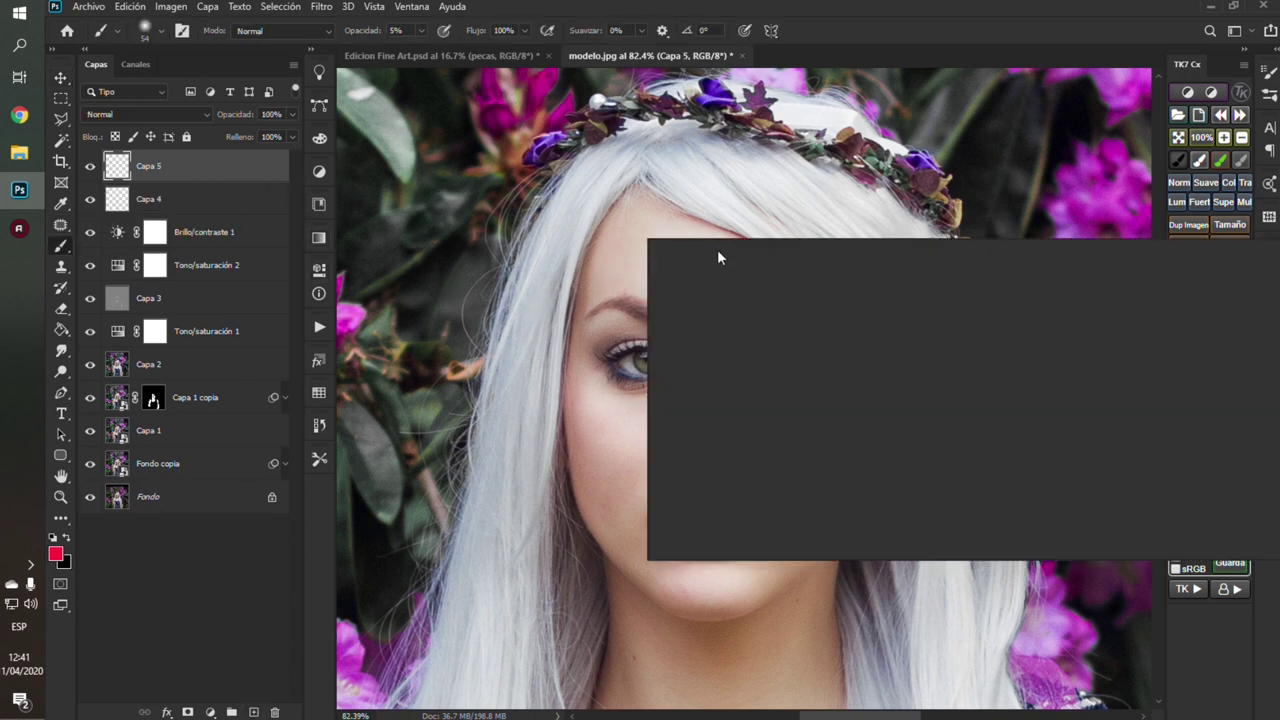
scroll(790, 425, "down", 1)
scroll(790, 425, "down", 2)
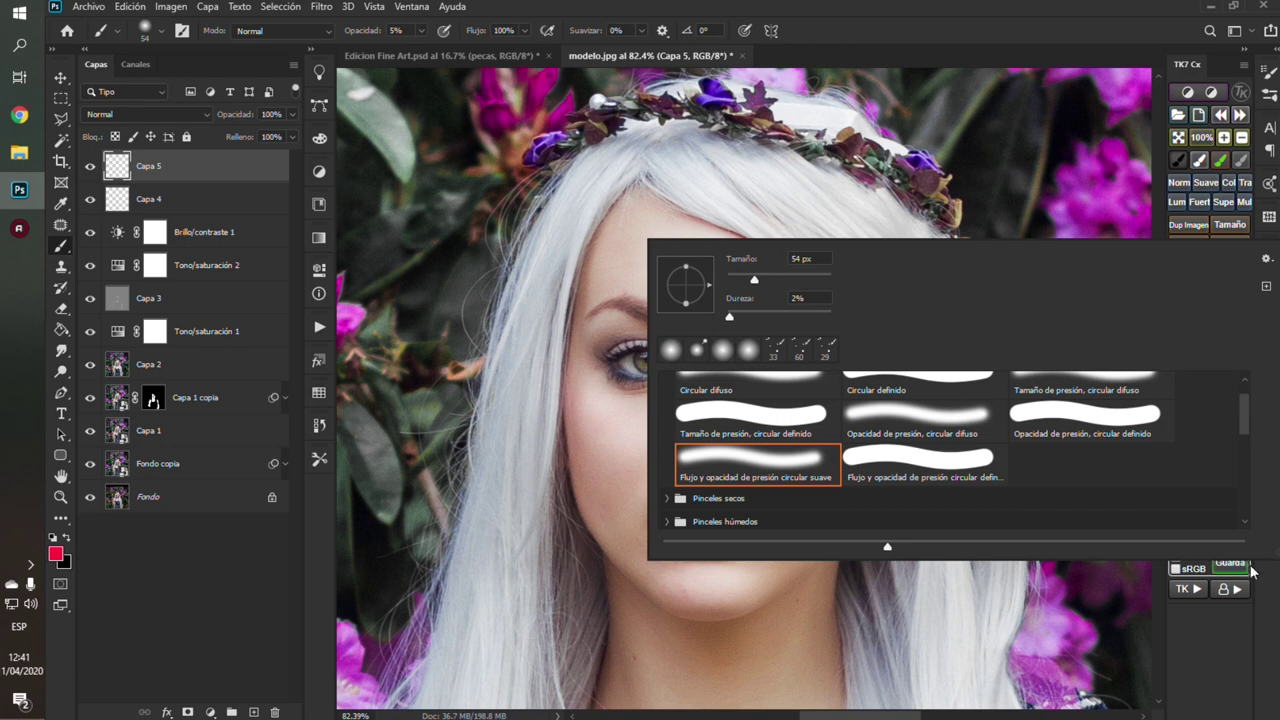
left_click_drag(1273, 554, 1274, 634)
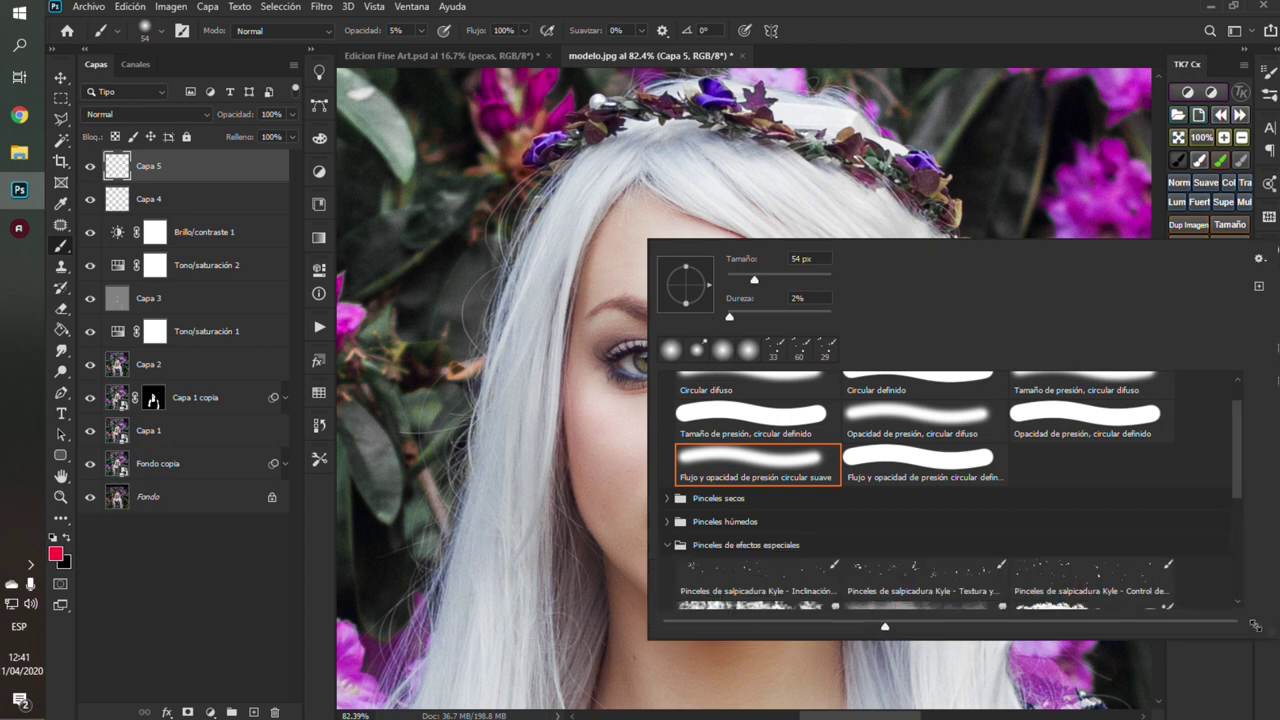
scroll(984, 484, "down", 2)
scroll(940, 488, "down", 2)
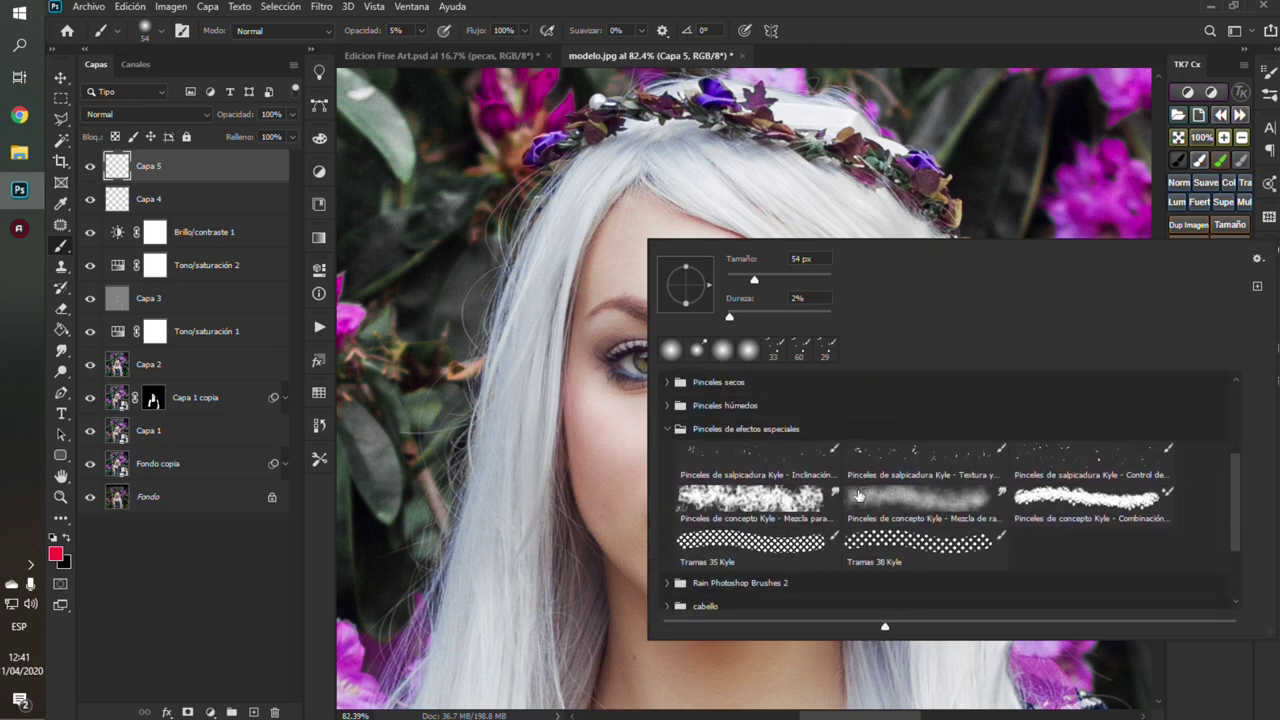
scroll(900, 492, "down", 1)
scroll(855, 497, "down", 1)
scroll(855, 497, "up", 1)
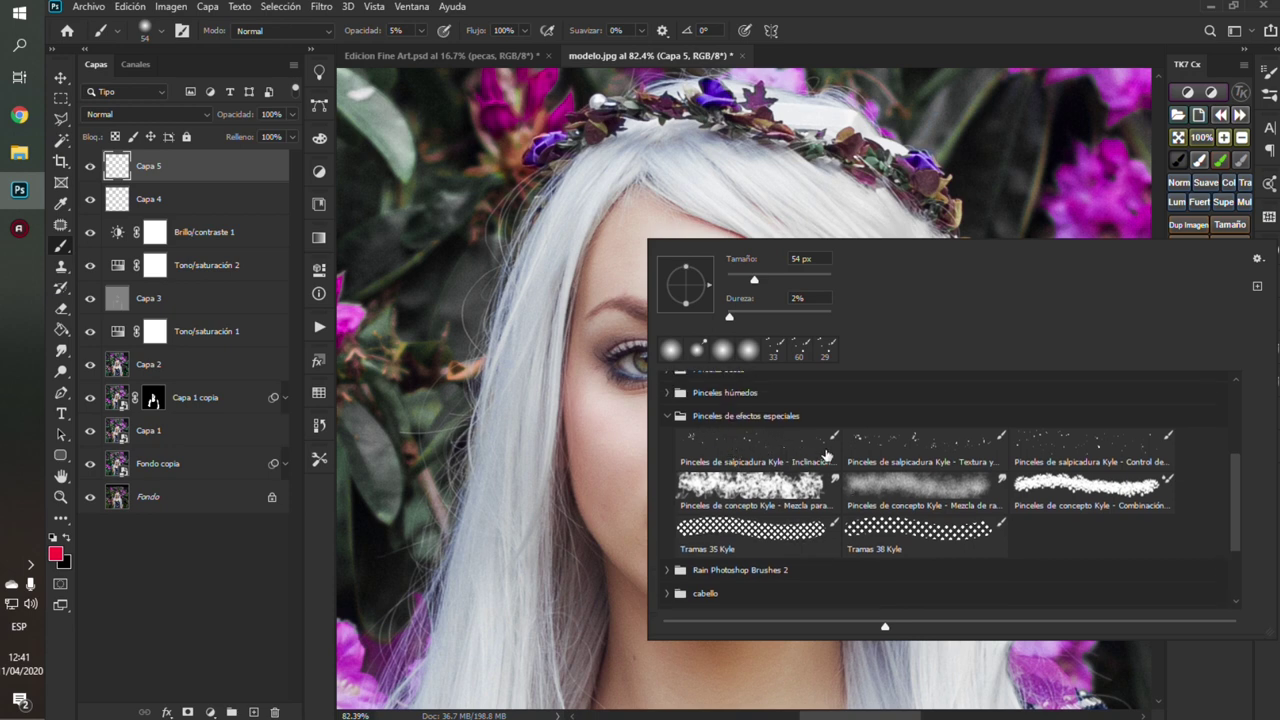
Step: Choose the third Kyle splatter brush, 80 px at 100% opacity
left_click(795, 449)
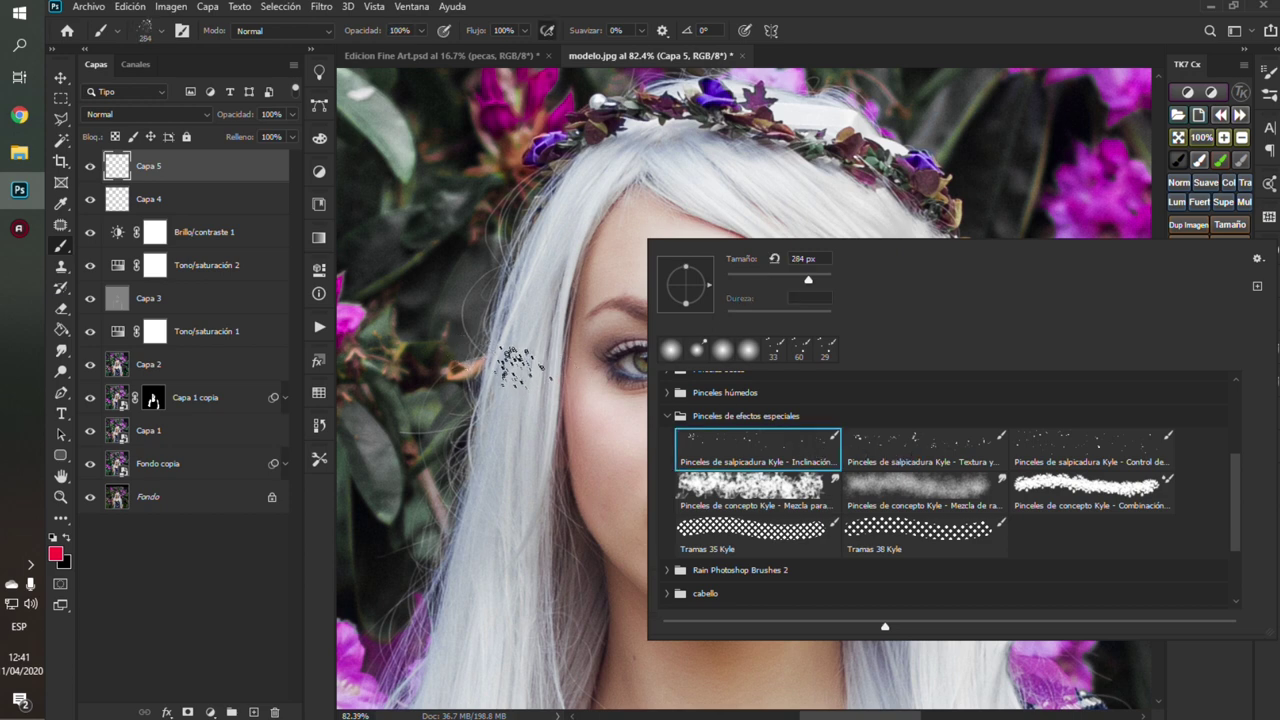
left_click(947, 449)
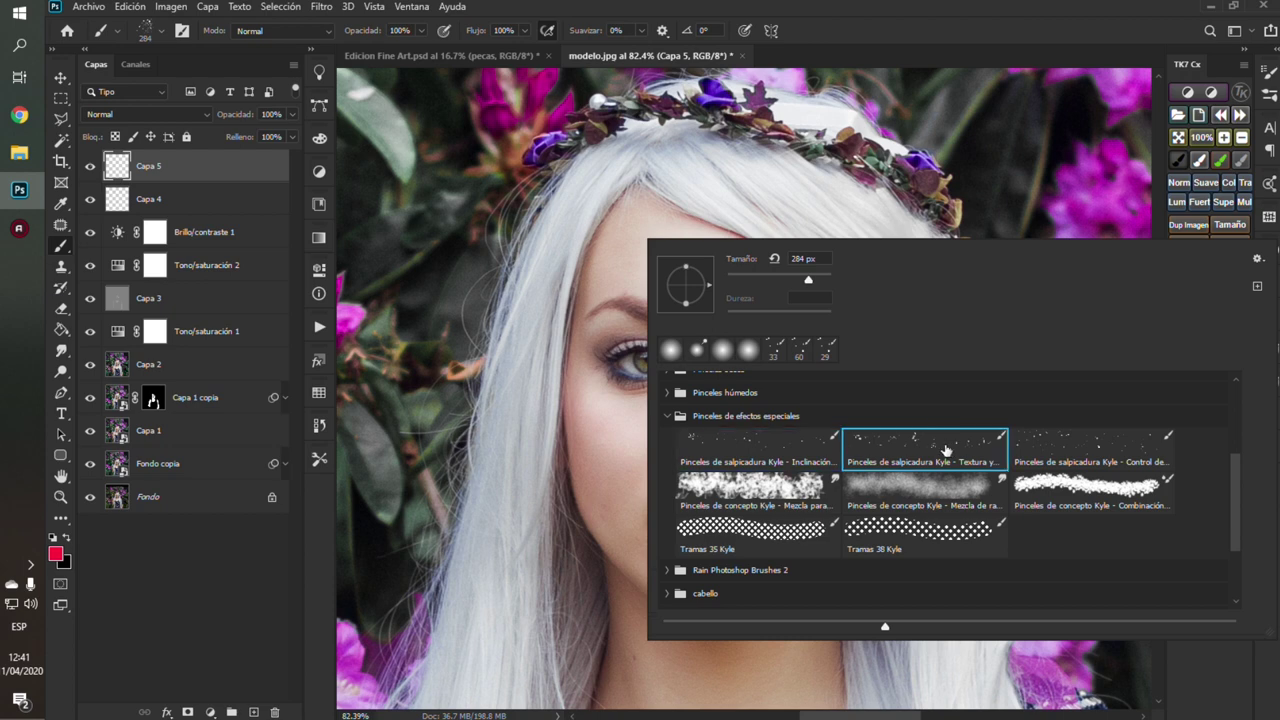
left_click(1077, 451)
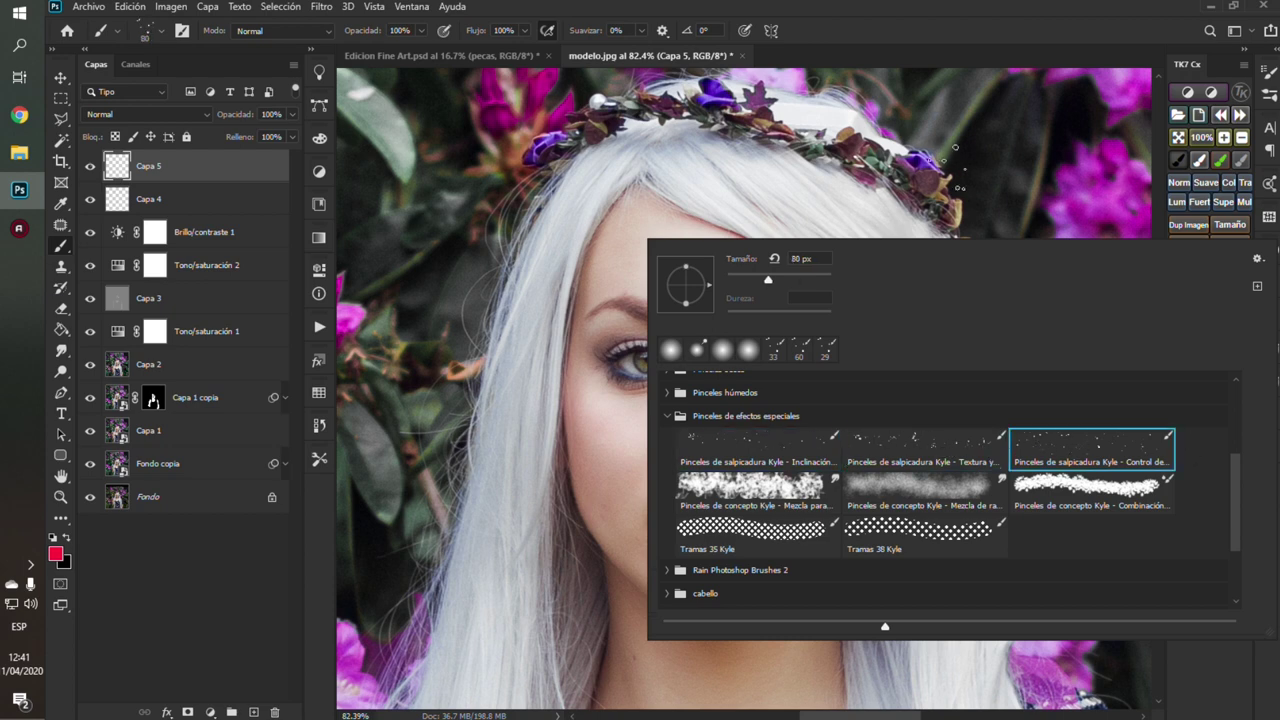
left_click(436, 242)
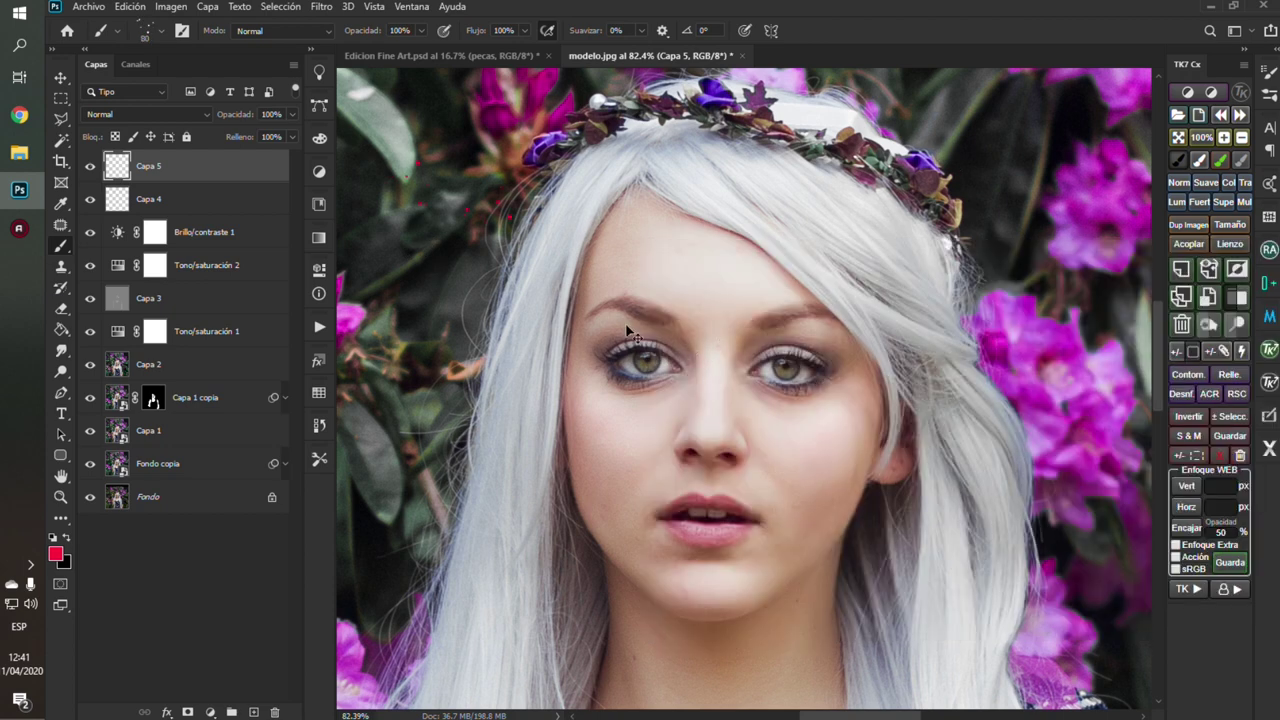
Step: Set the foreground colour to dark brown #291504
left_click(57, 555)
left_click_drag(718, 408, 608, 232)
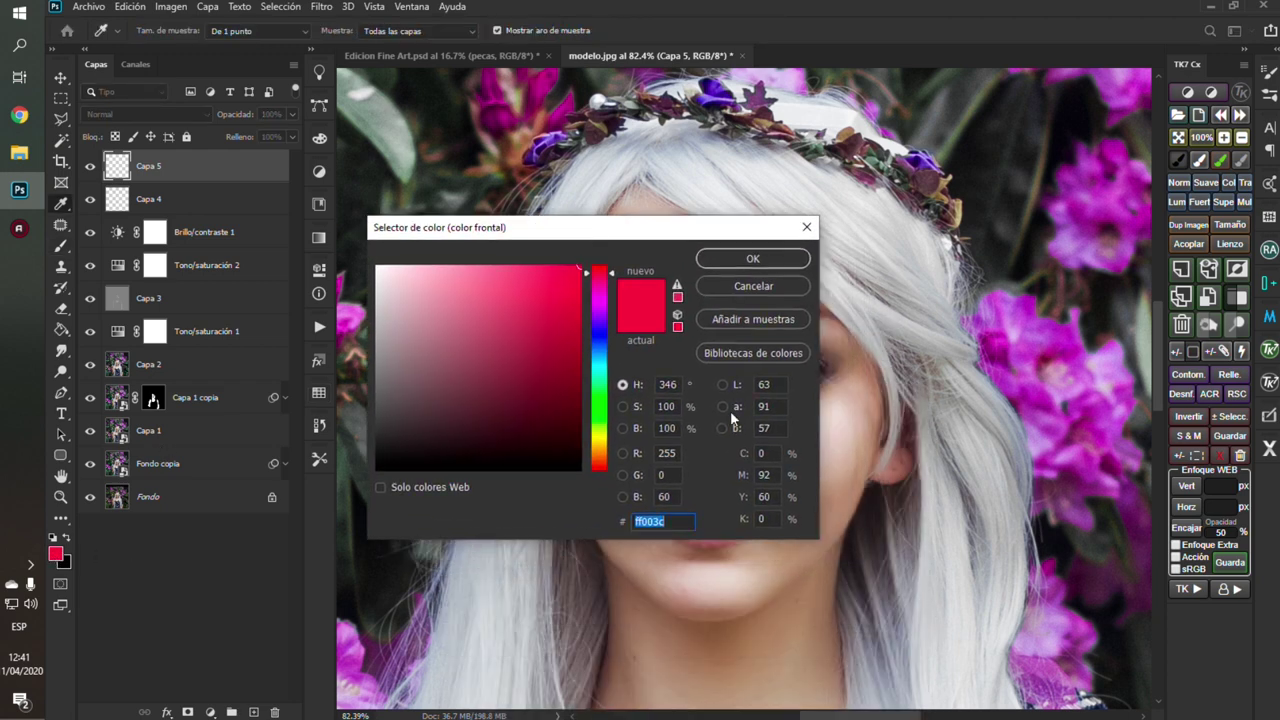
left_click(862, 362)
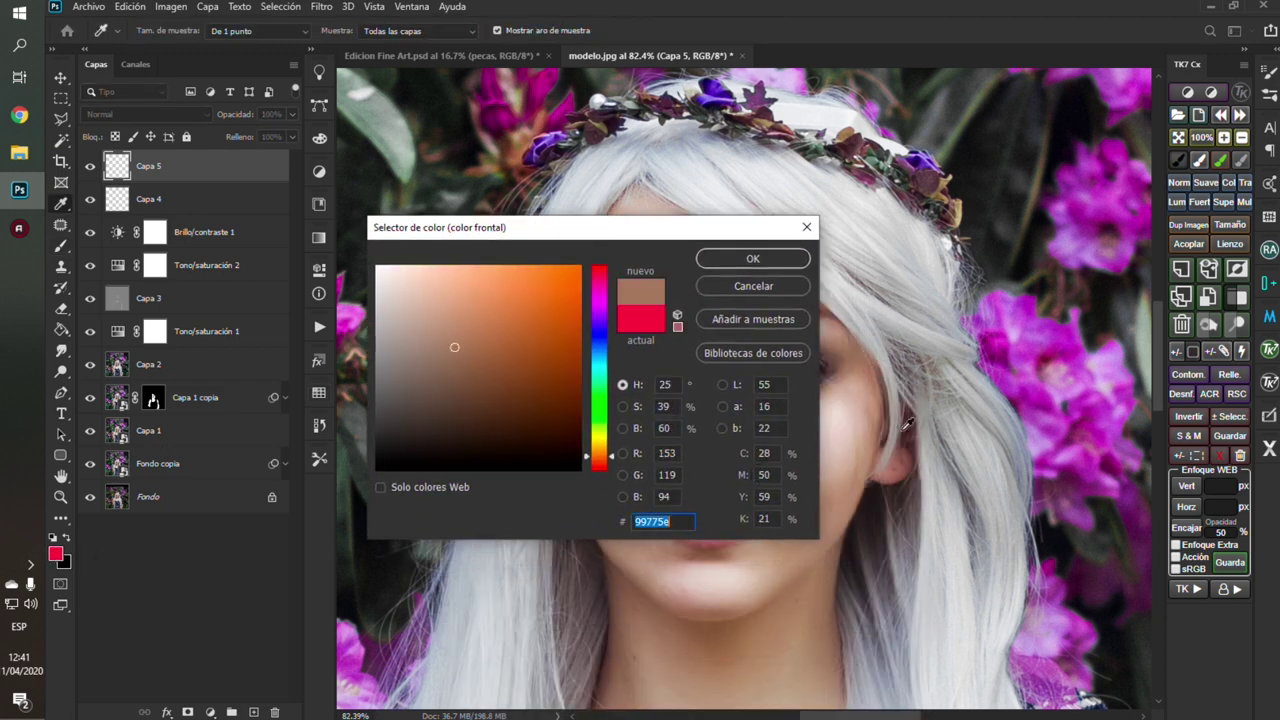
left_click(908, 424)
left_click(864, 364)
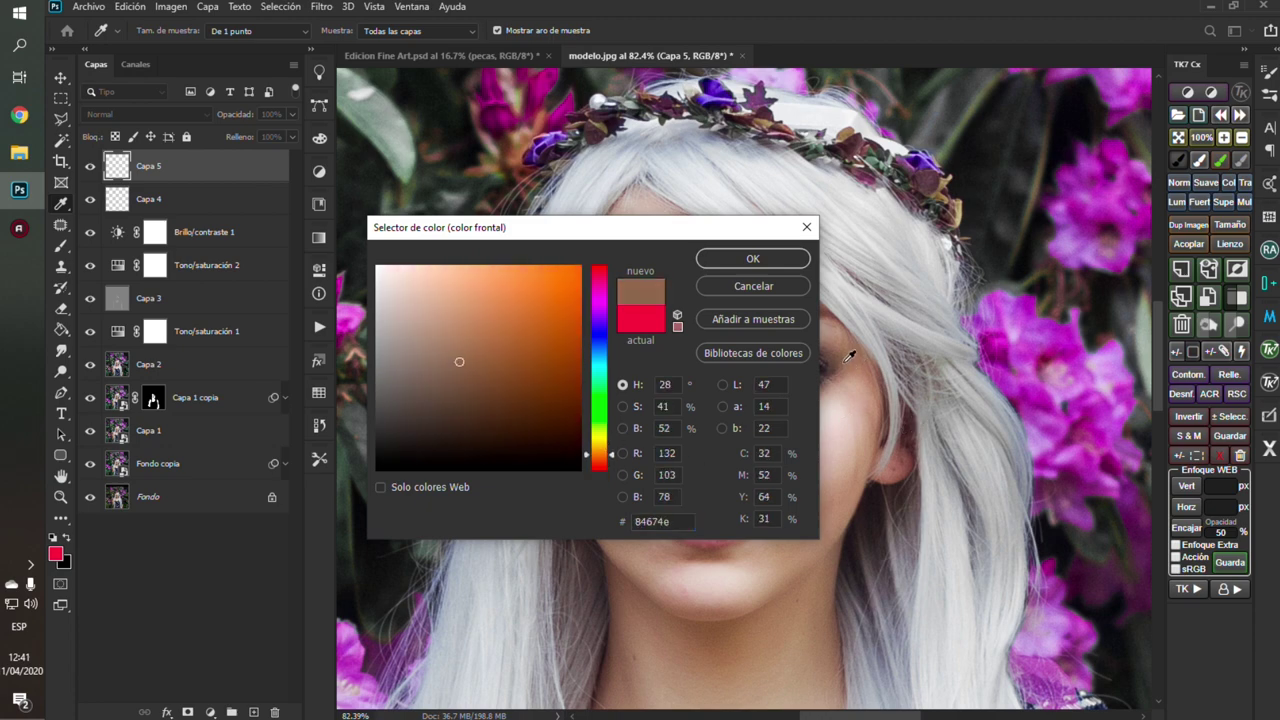
left_click(559, 437)
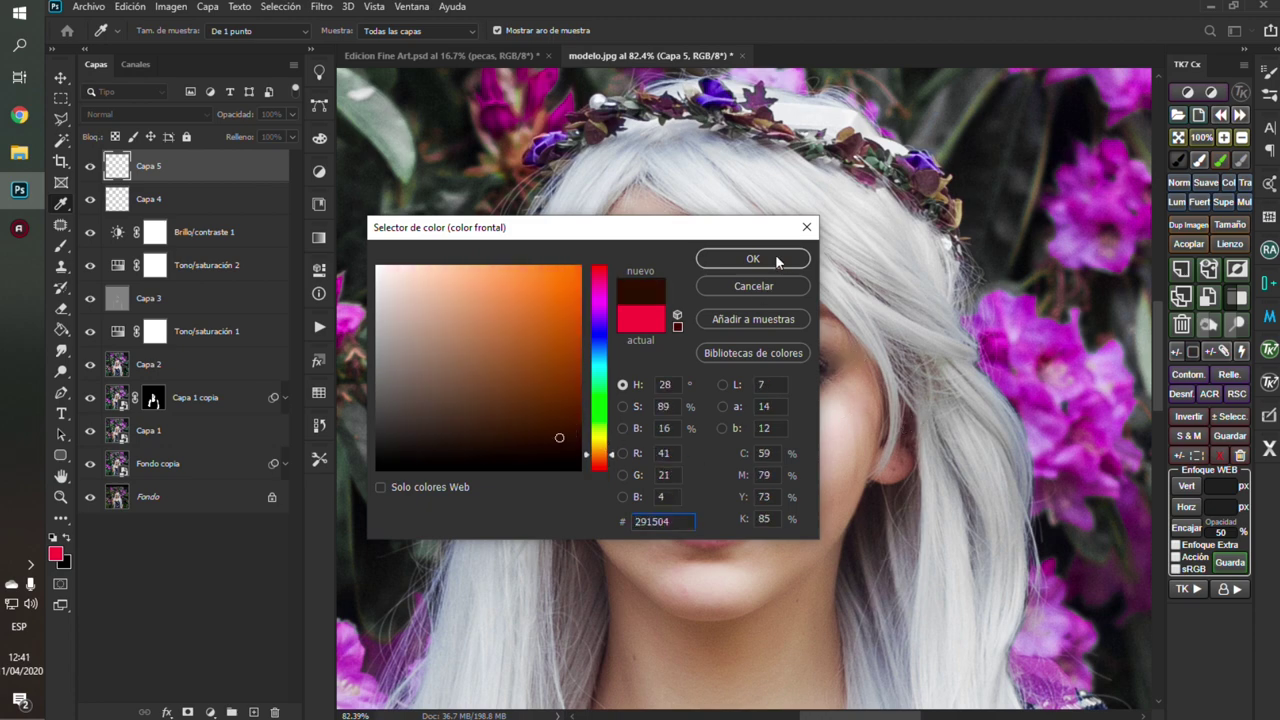
key("Return")
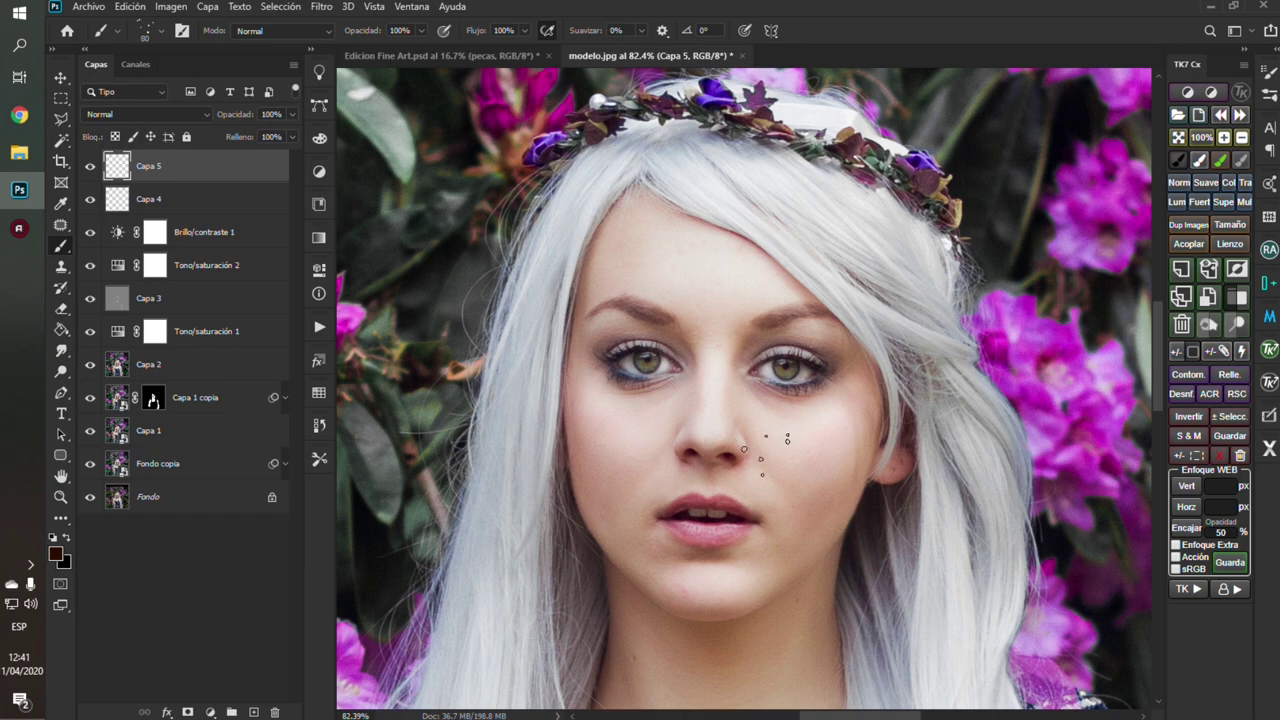
Step: Shrink the splatter brush and dot freckles over the forehead, nose, cheeks and chin
scroll(792, 432, "up", 1)
scroll(845, 390, "up", 3)
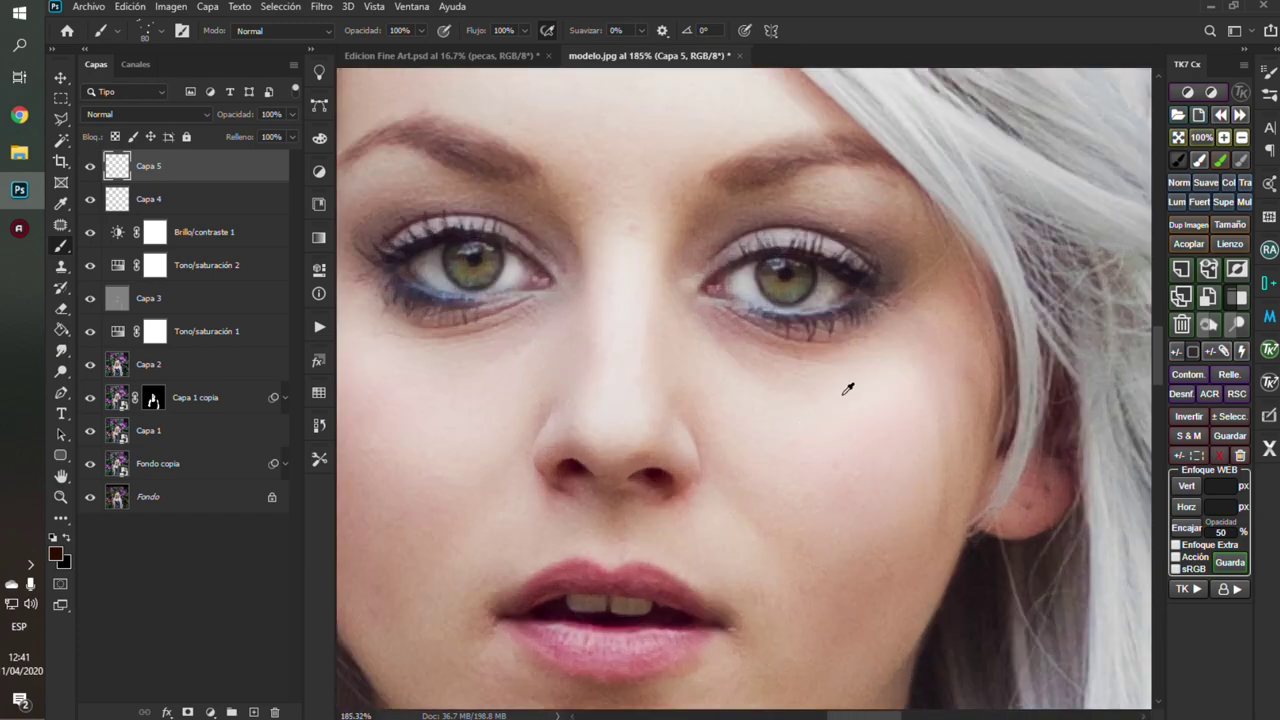
scroll(847, 389, "down", 3)
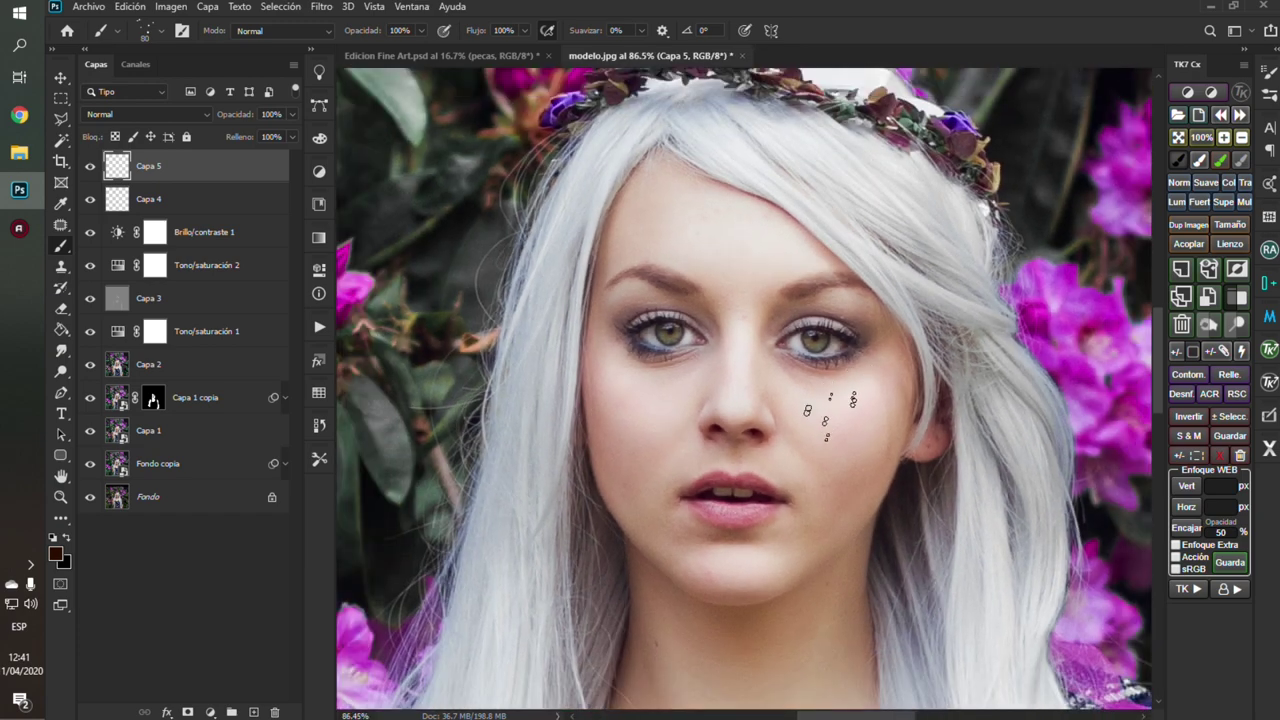
left_click_drag(846, 397, 843, 393)
left_click_drag(786, 531, 795, 538)
scroll(830, 393, "up", 5)
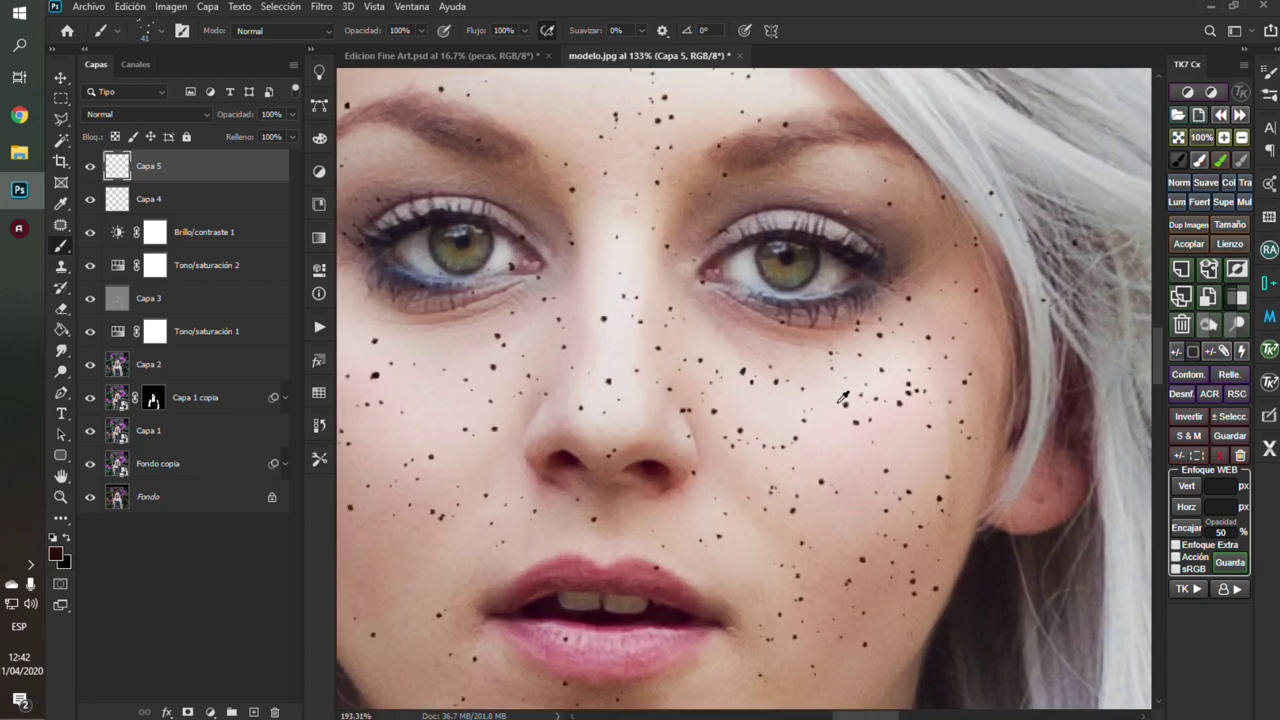
scroll(830, 393, "down", 3)
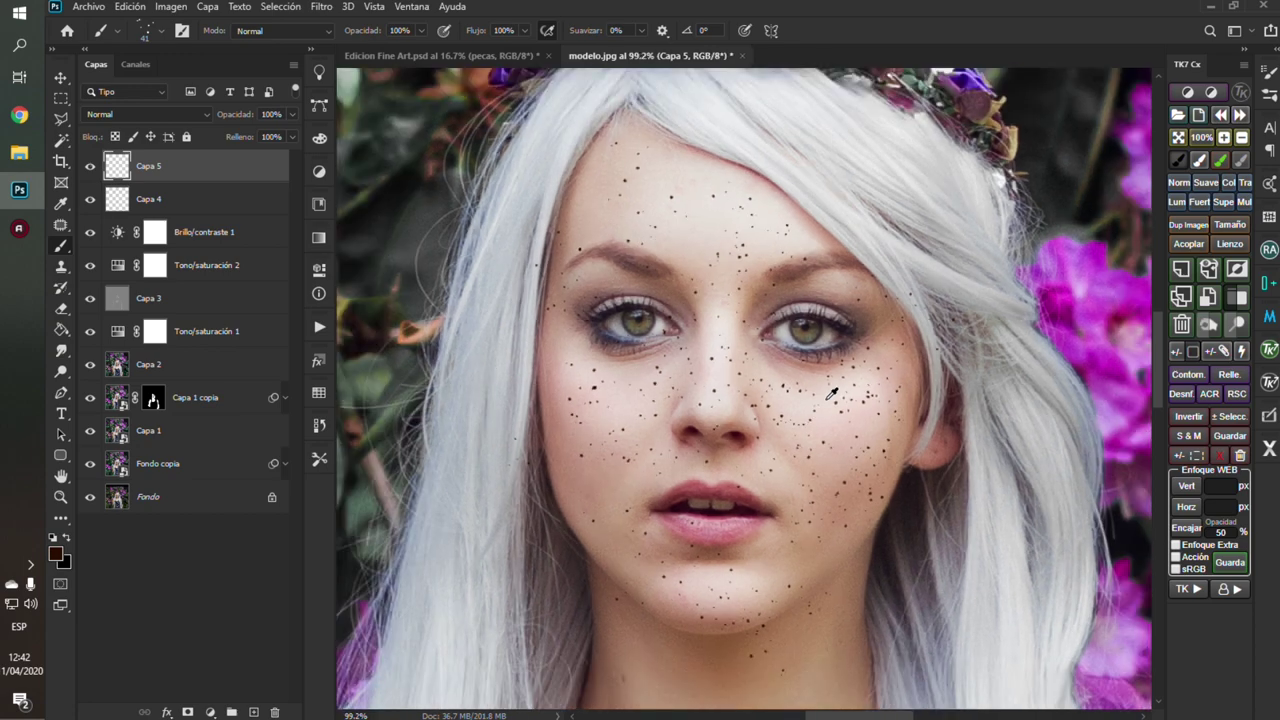
key("ctrl+minus")
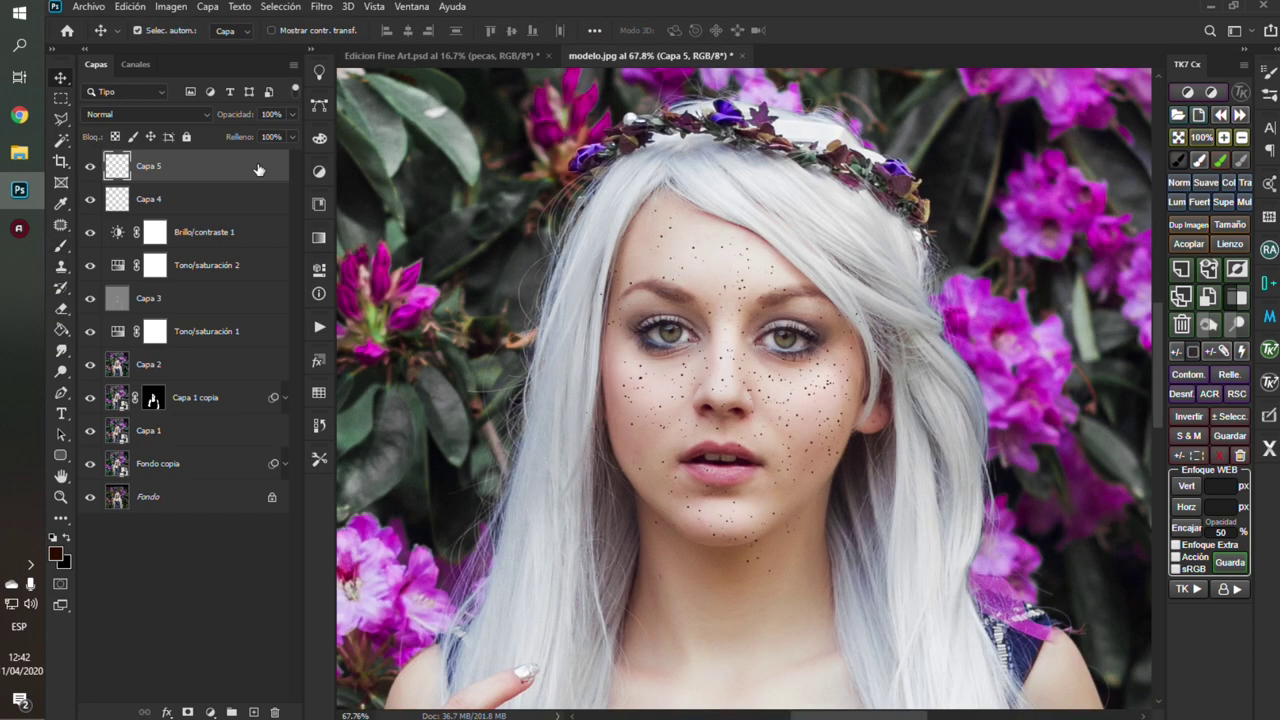
Step: Convert Capa 5 to a smart object and apply a Desenfoque gaussiano with radius 1
right_click(258, 170)
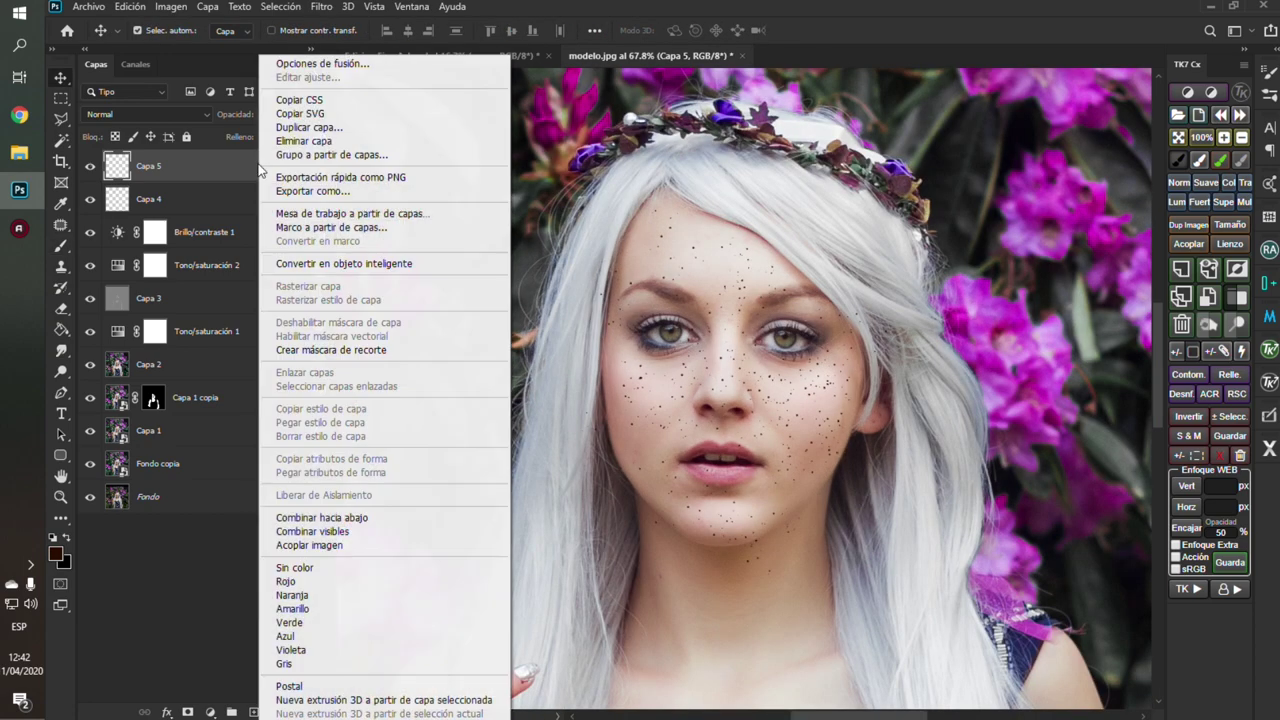
left_click(350, 264)
left_click(319, 5)
mouse_move(346, 188)
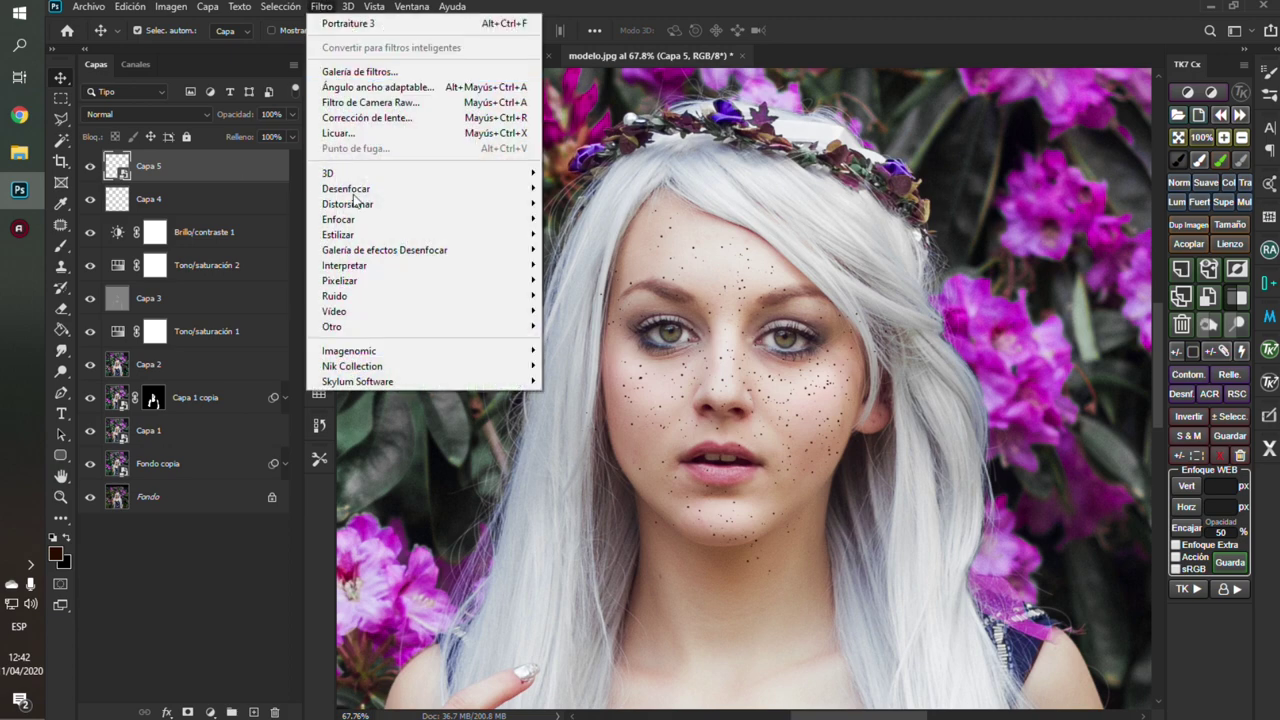
left_click(636, 306)
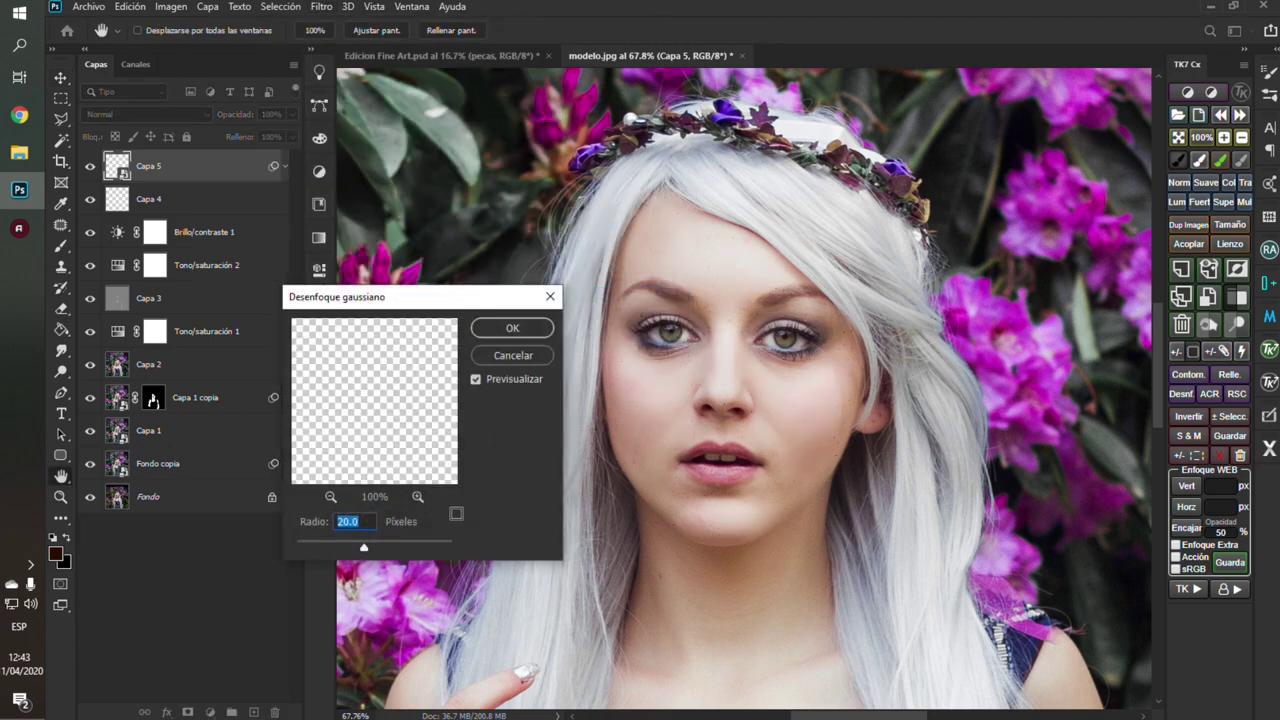
type("1")
left_click(512, 330)
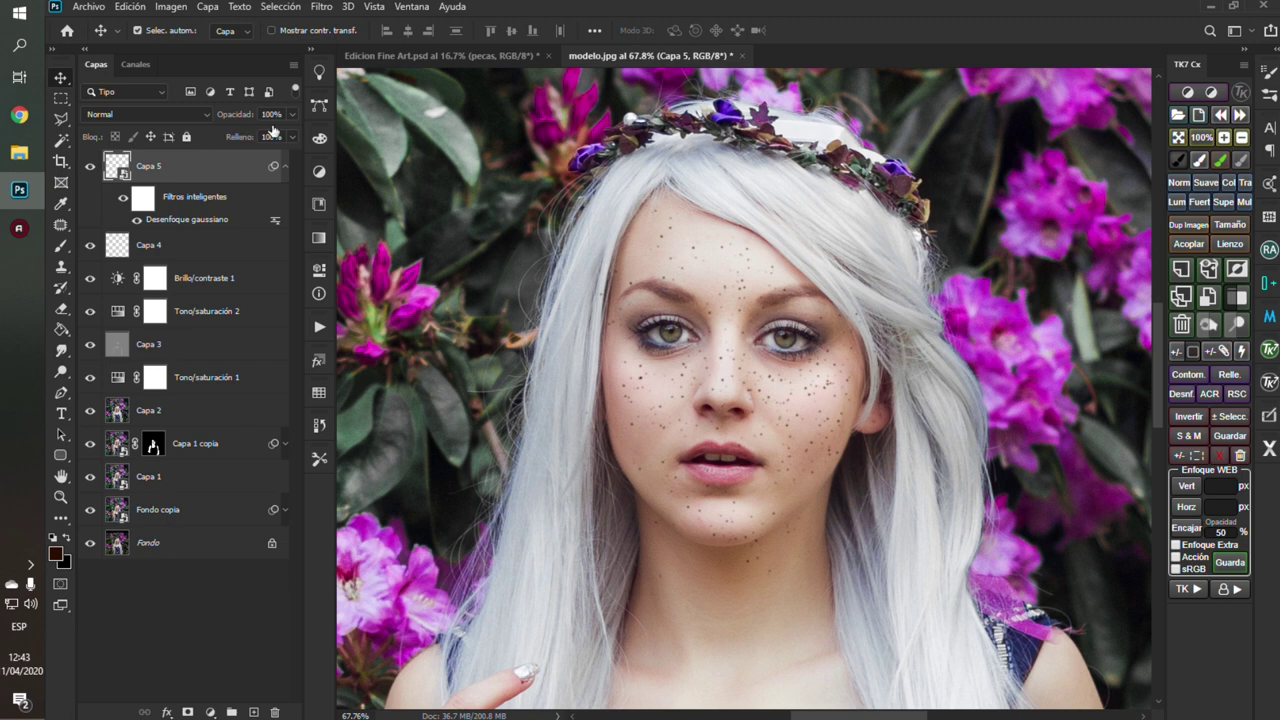
Step: Set Capa 5 to Multiplicar blending at 34% opacity
left_click(199, 116)
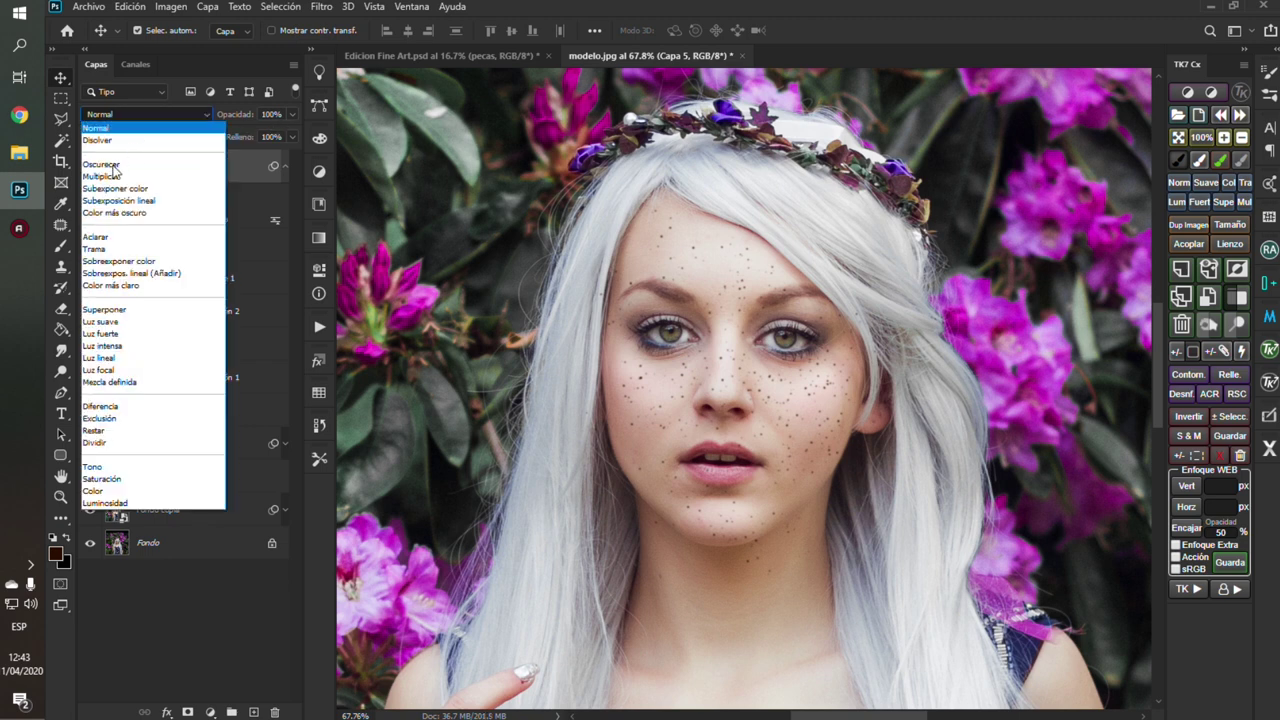
left_click(148, 176)
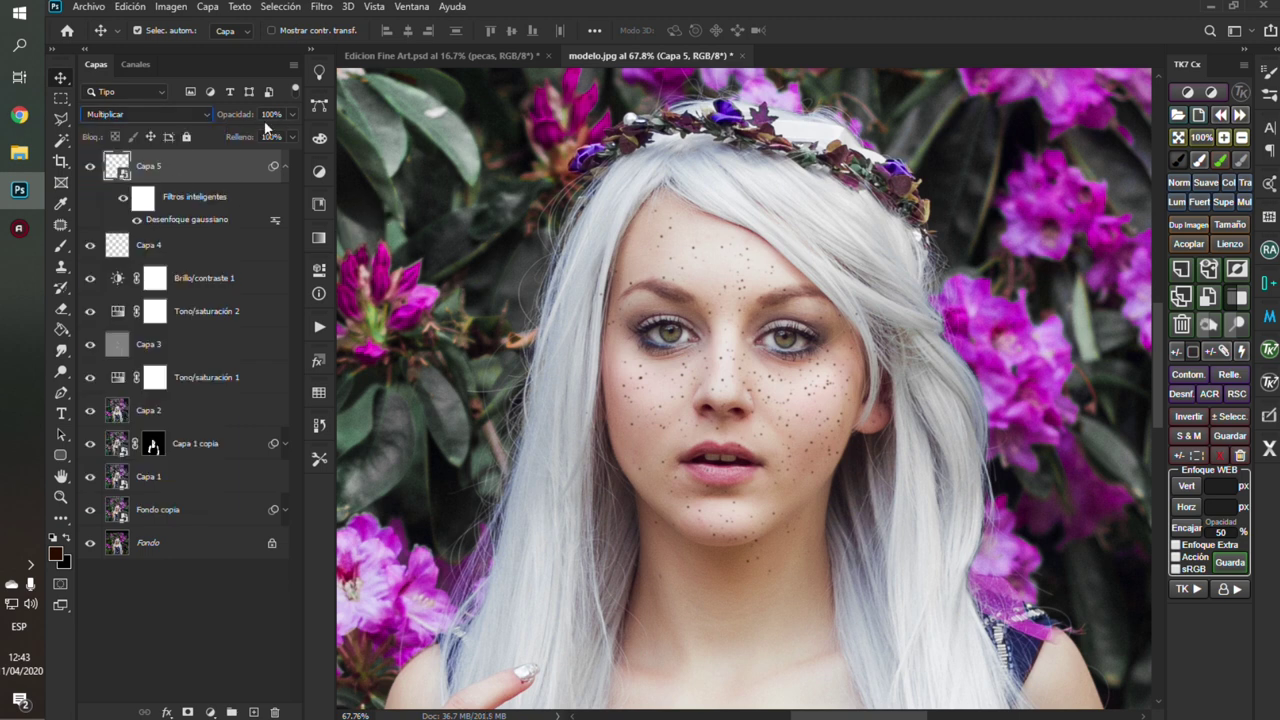
left_click(292, 114)
left_click_drag(290, 135, 255, 138)
left_click(289, 115)
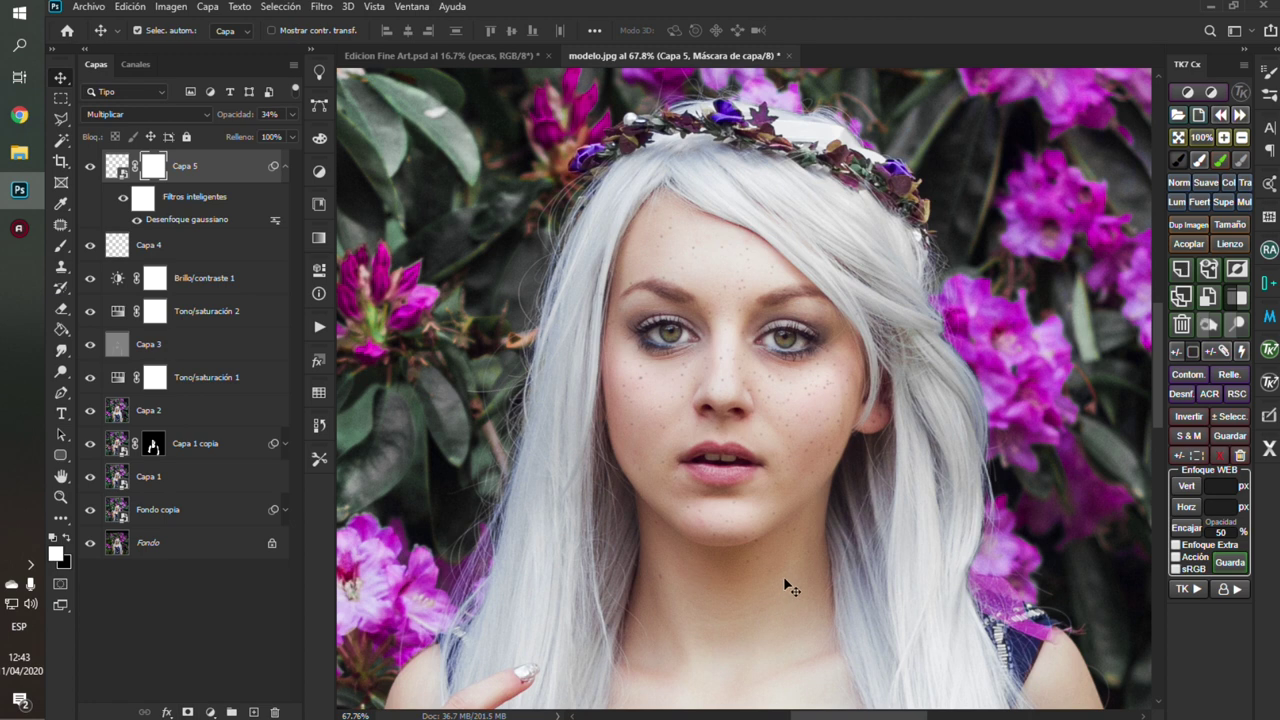
Step: Switch to the Brush tool and browse the presets for a soft round brush
key("b")
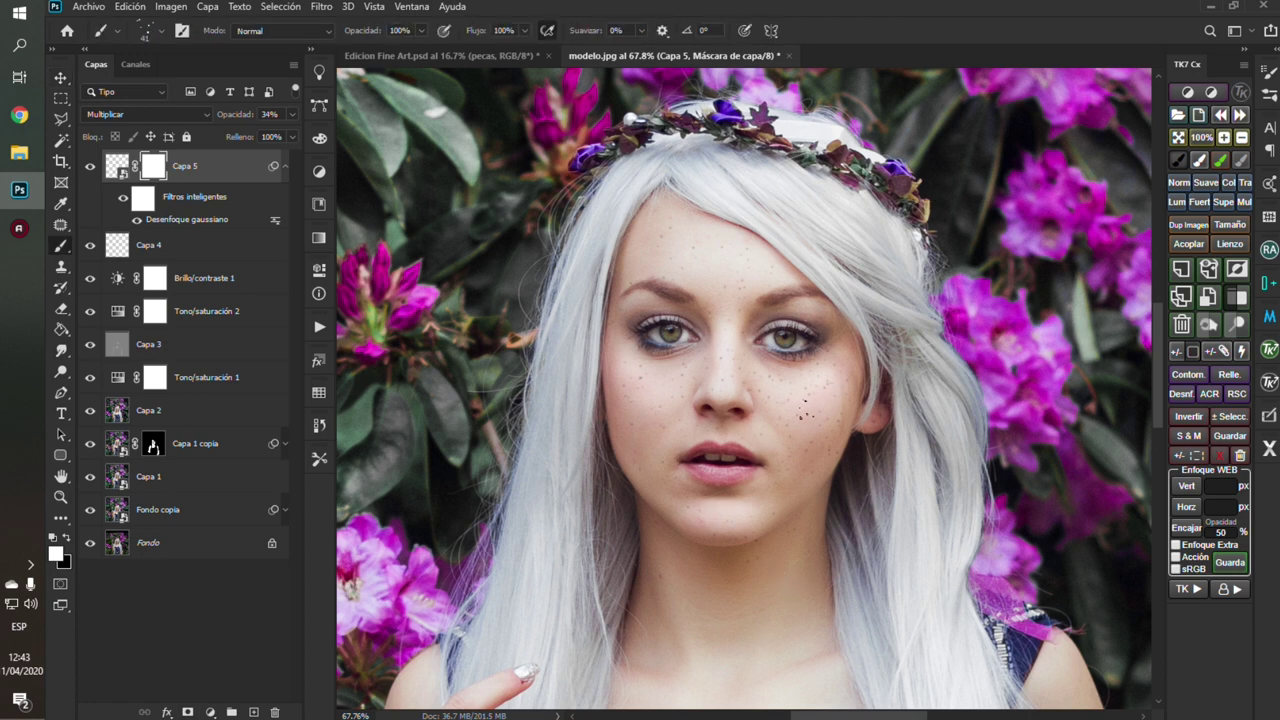
right_click(806, 440)
scroll(775, 545, "up", 2)
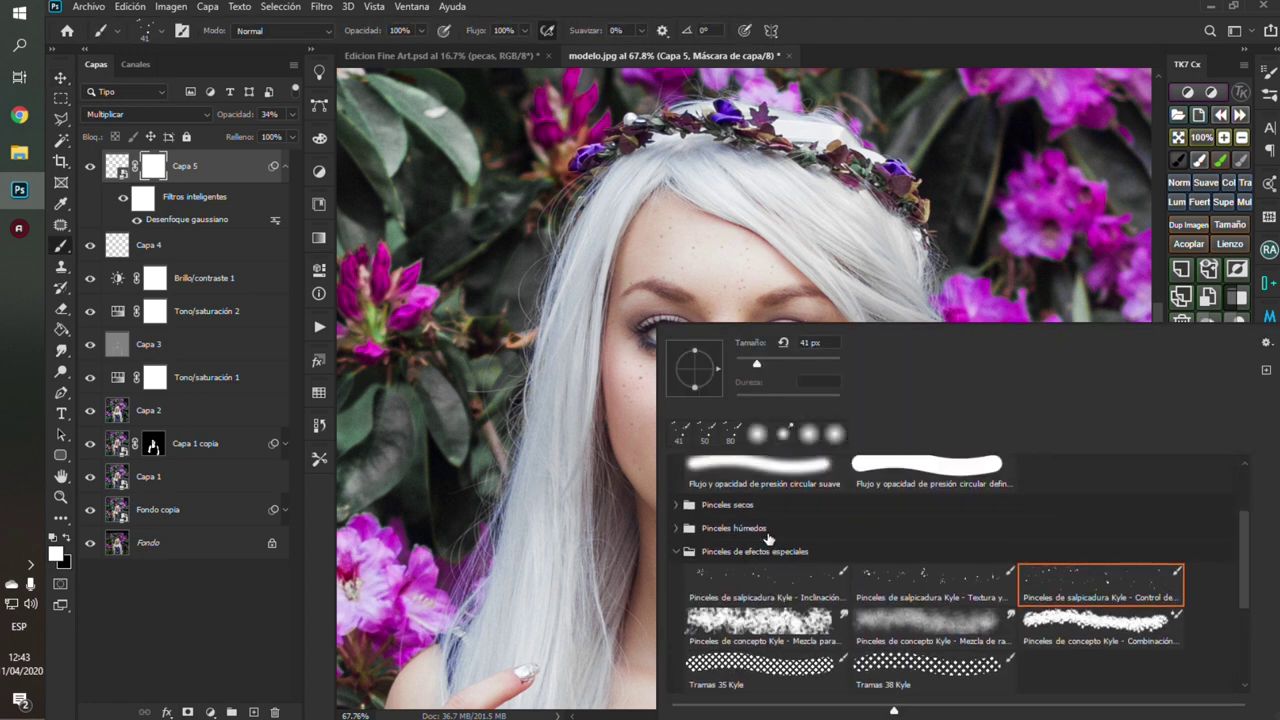
scroll(750, 515, "up", 2)
scroll(737, 492, "up", 1)
scroll(737, 492, "up", 1)
Step: With the Circular difuso brush in black, mask away unwanted freckles on Capa 5
left_click(745, 496)
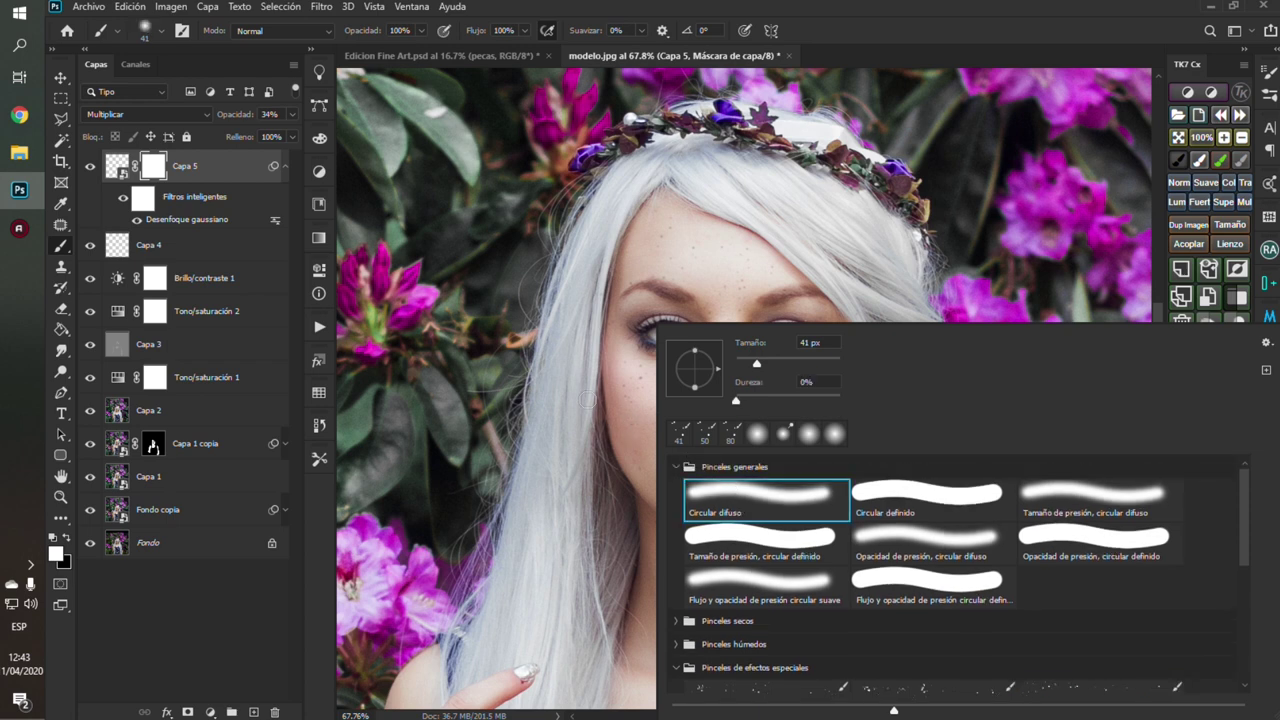
left_click(489, 353)
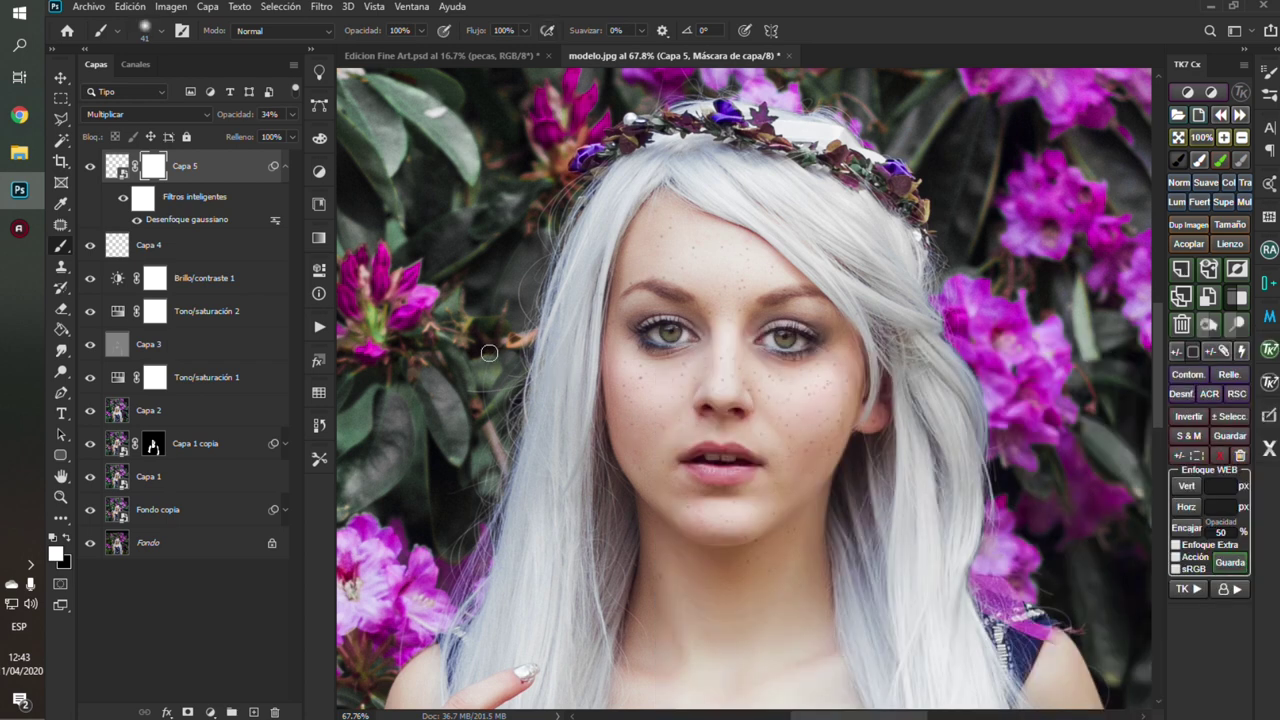
key("x")
scroll(828, 438, "up", 1)
scroll(828, 438, "up", 1)
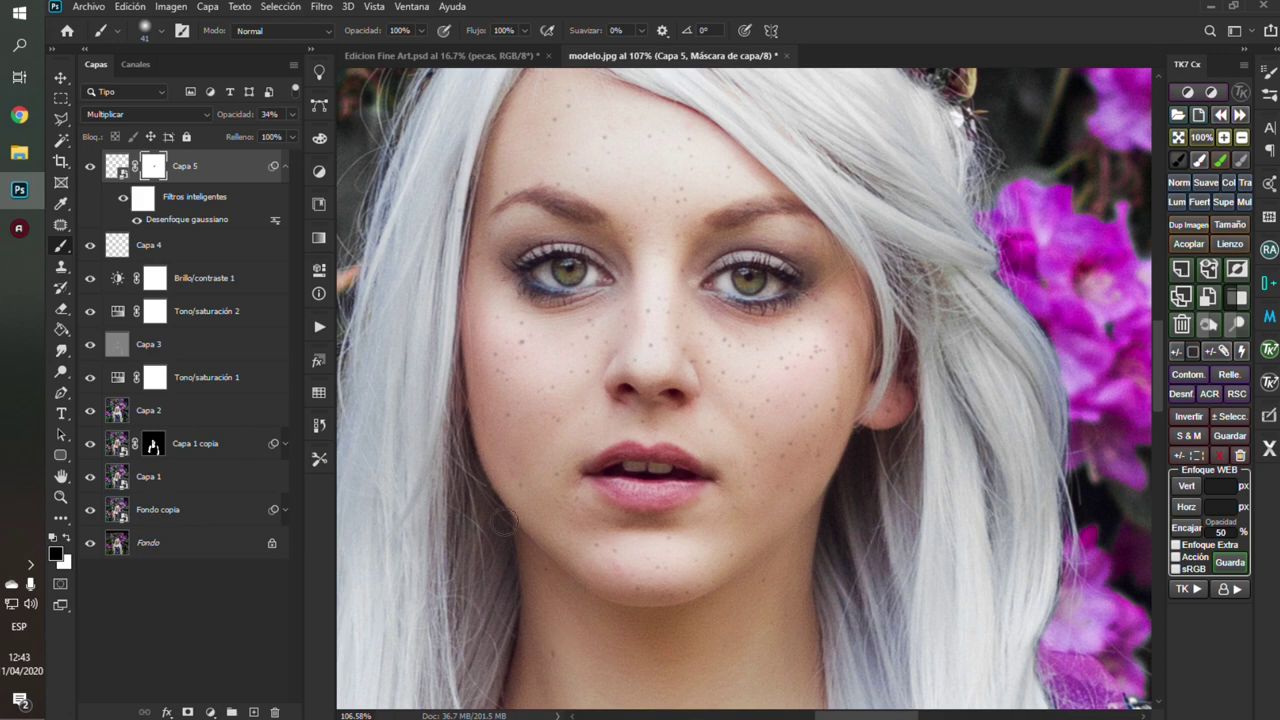
scroll(416, 397, "up", 2)
scroll(511, 200, "up", 2)
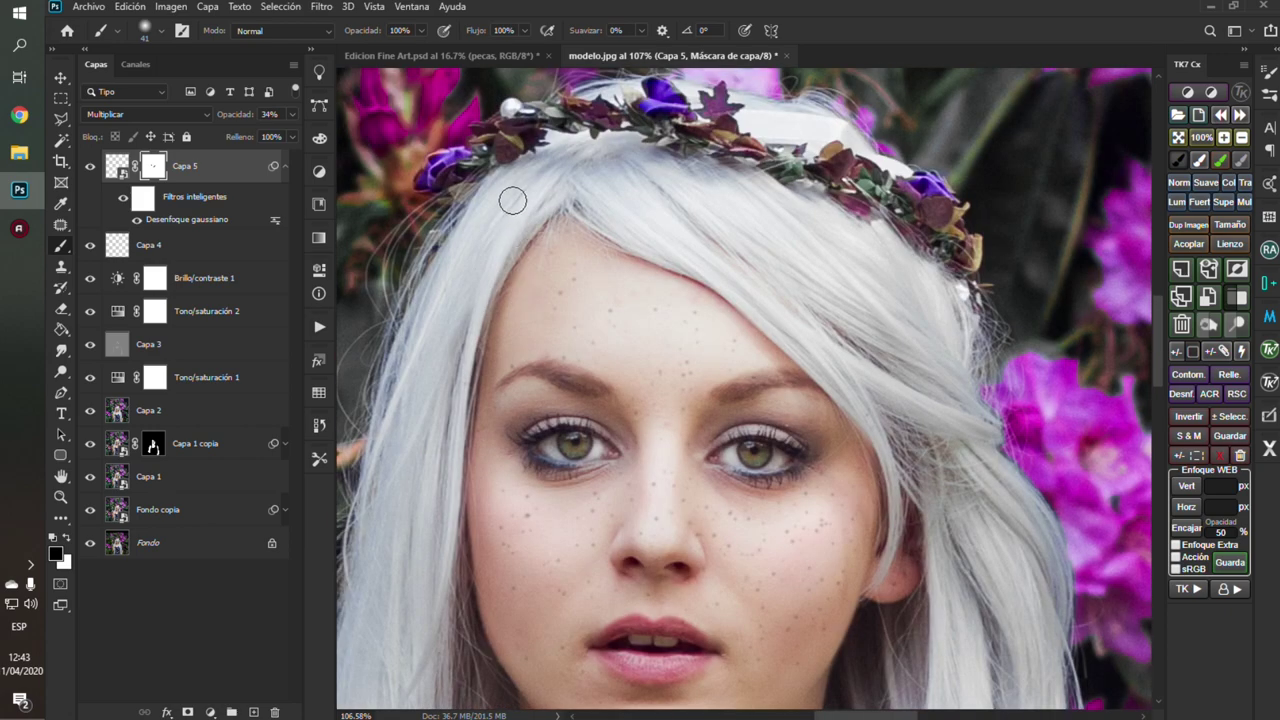
scroll(873, 321, "down", 3)
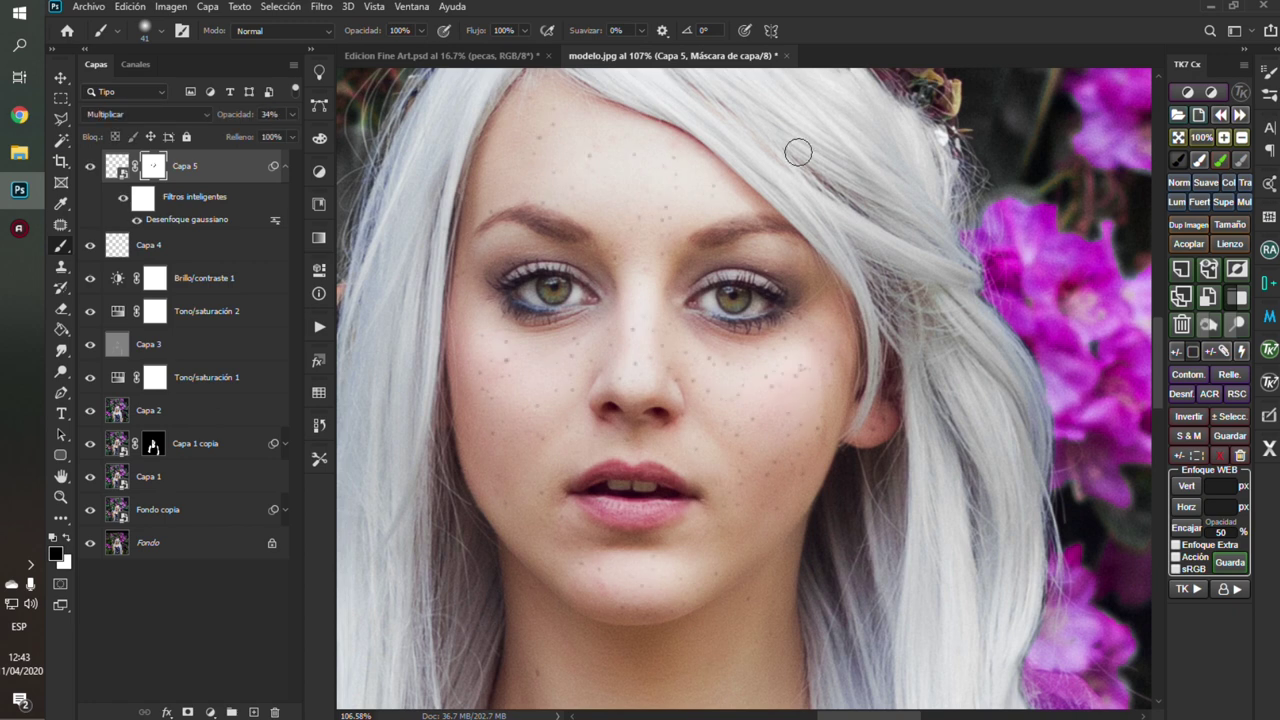
Step: Lower Capa 5's opacity to 20%
left_click(293, 114)
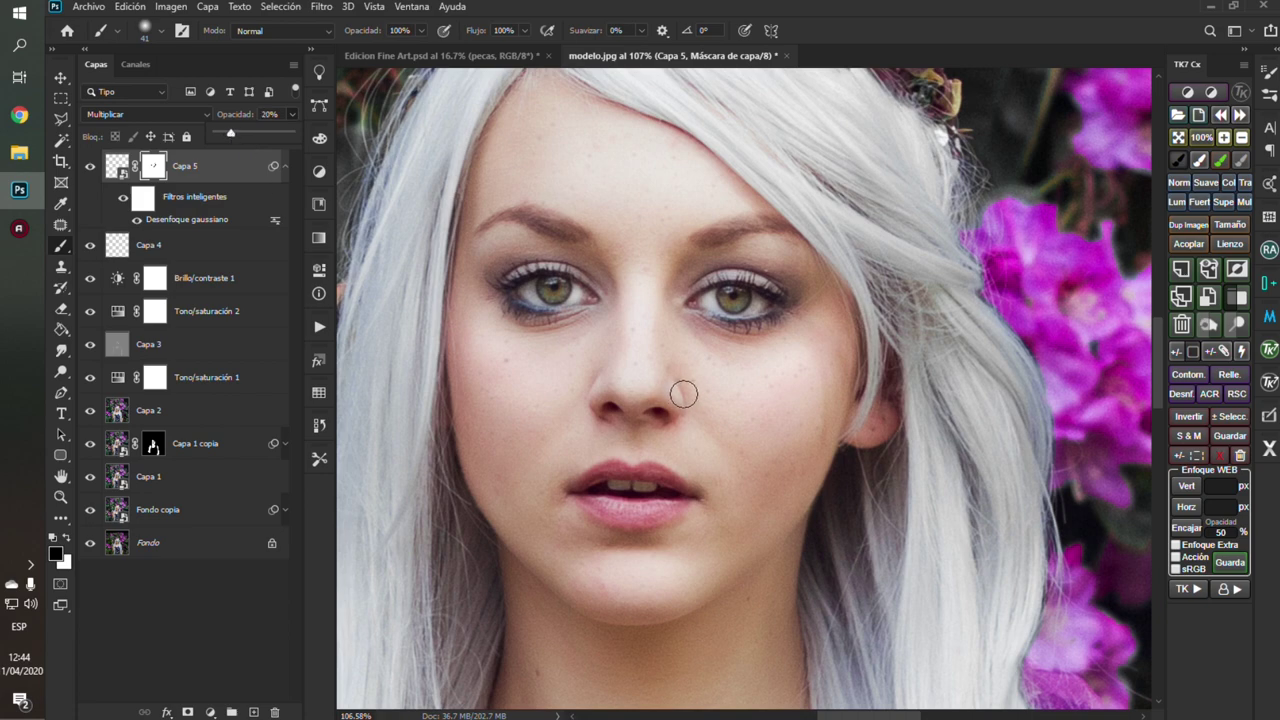
scroll(815, 405, "up", 1)
scroll(791, 378, "up", 1)
scroll(791, 376, "down", 1)
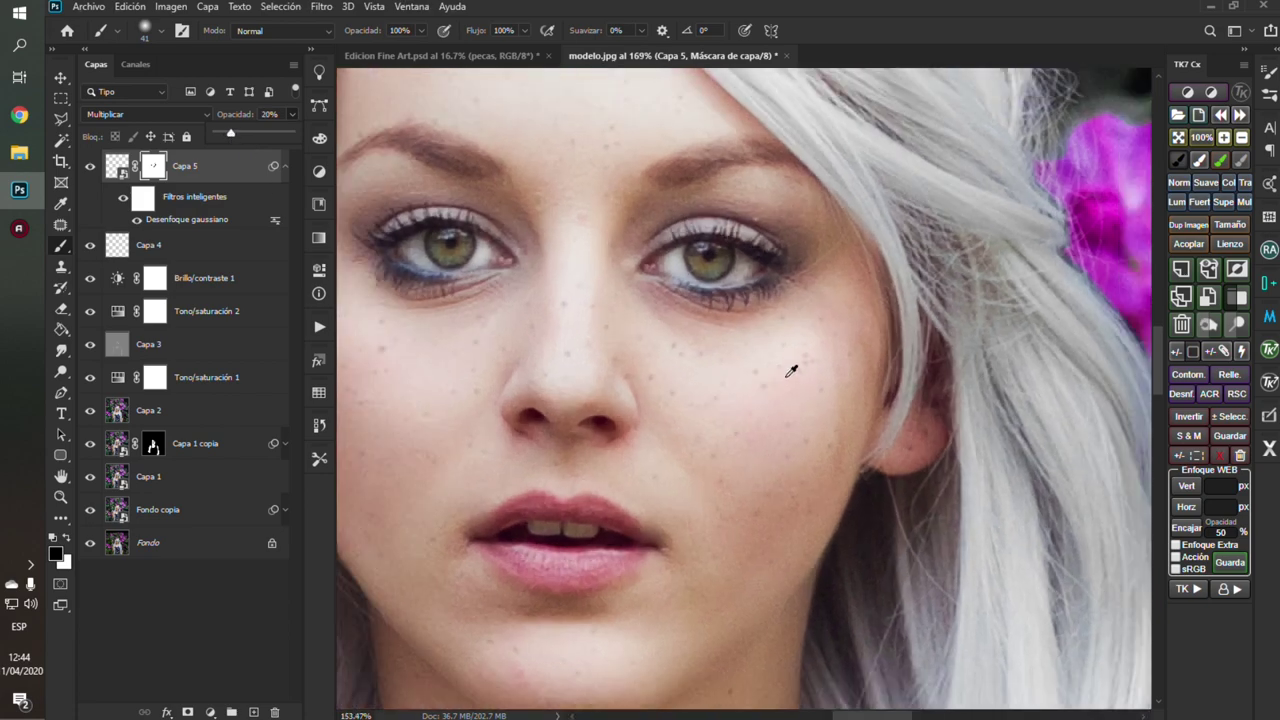
scroll(791, 376, "down", 1)
scroll(791, 376, "down", 1)
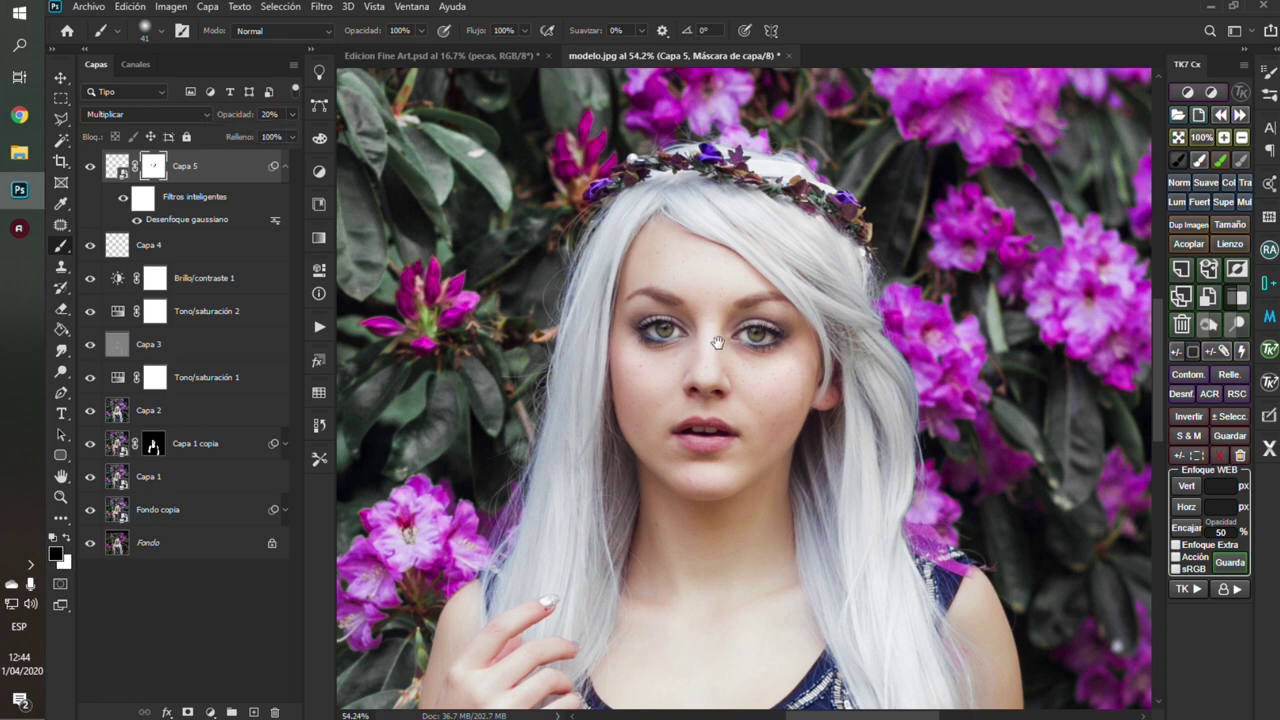
scroll(720, 350, "up", 2)
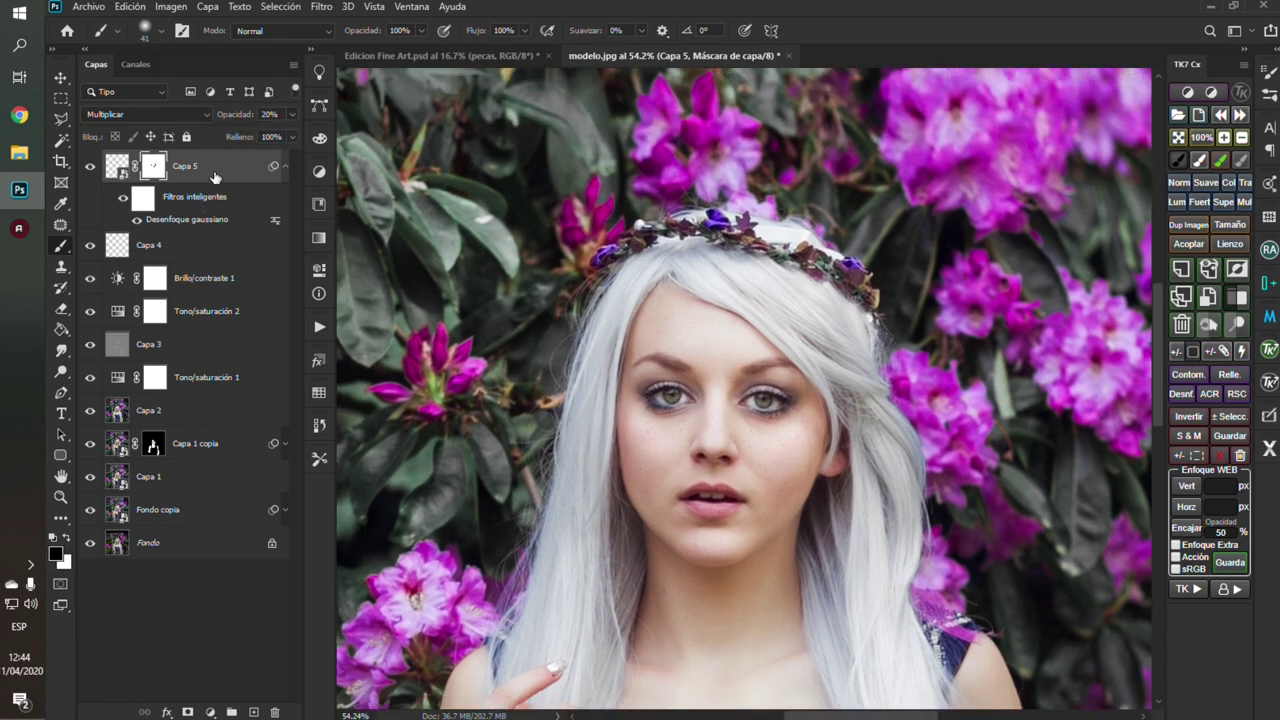
Step: Target Capa 5's pixels instead of its mask and switch to the Move tool
left_click(119, 168)
left_click(61, 80)
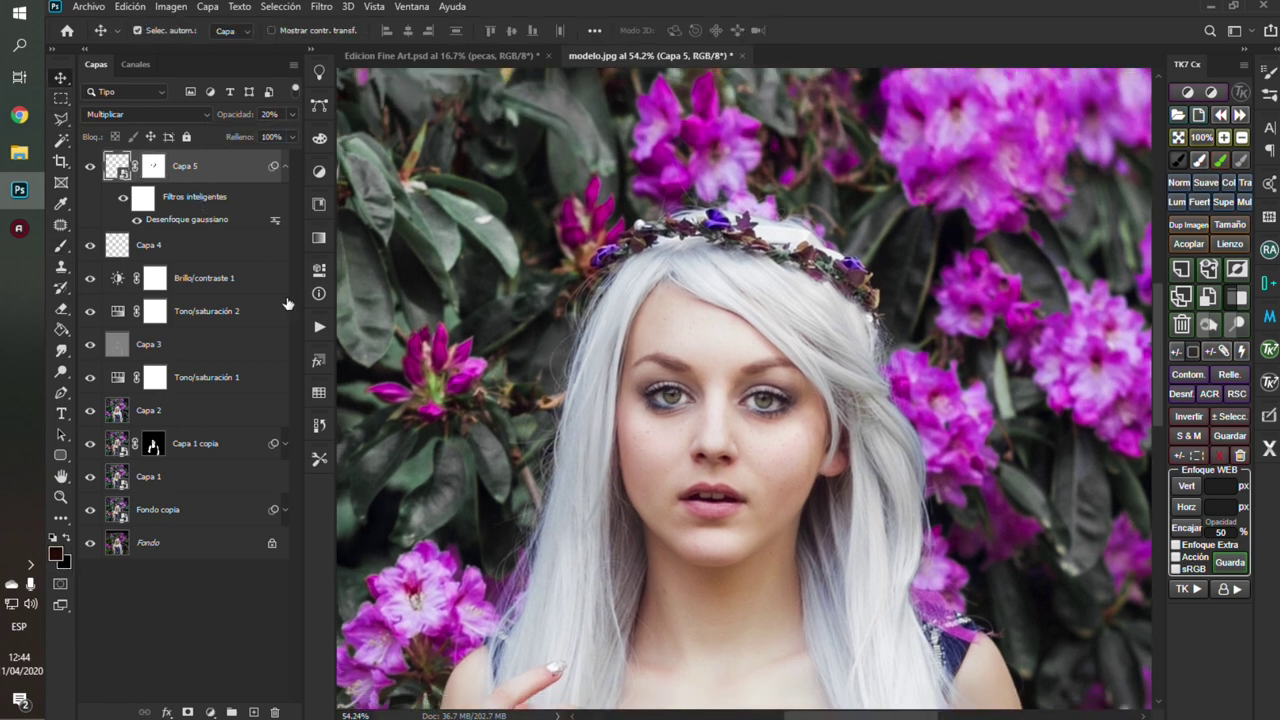
scroll(762, 430, "up", 1)
scroll(766, 414, "up", 2)
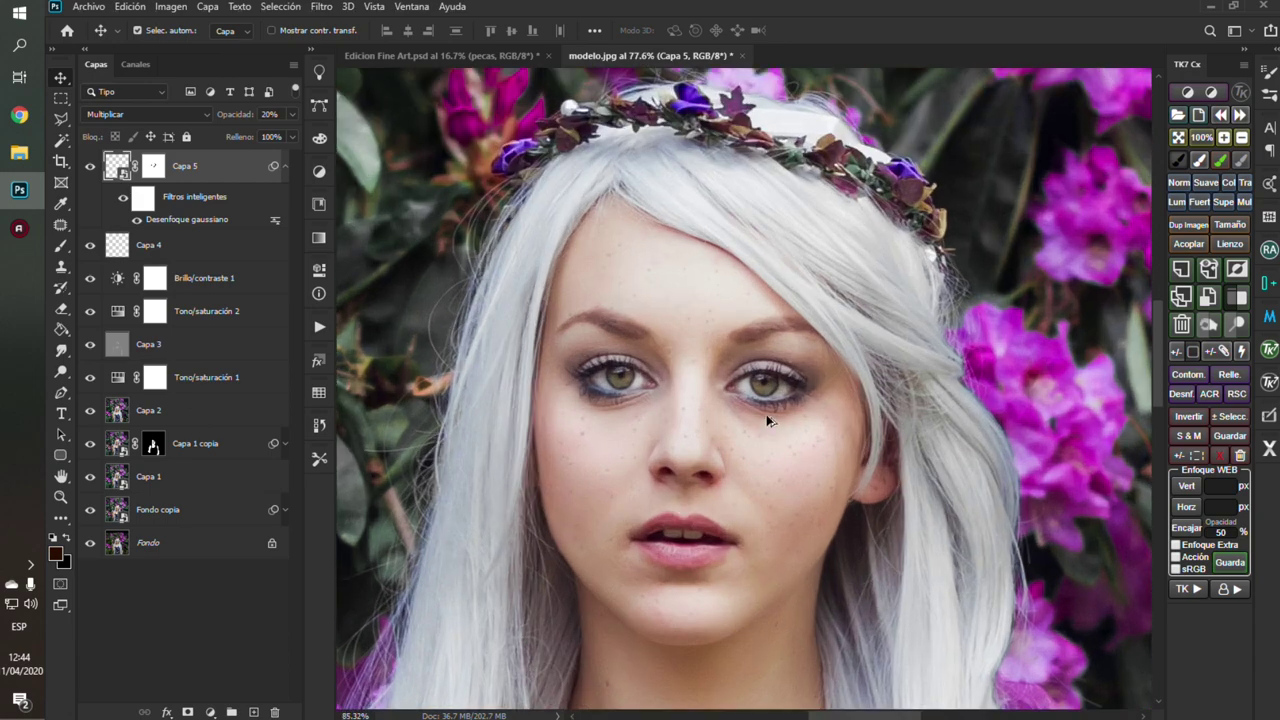
scroll(766, 414, "down", 2)
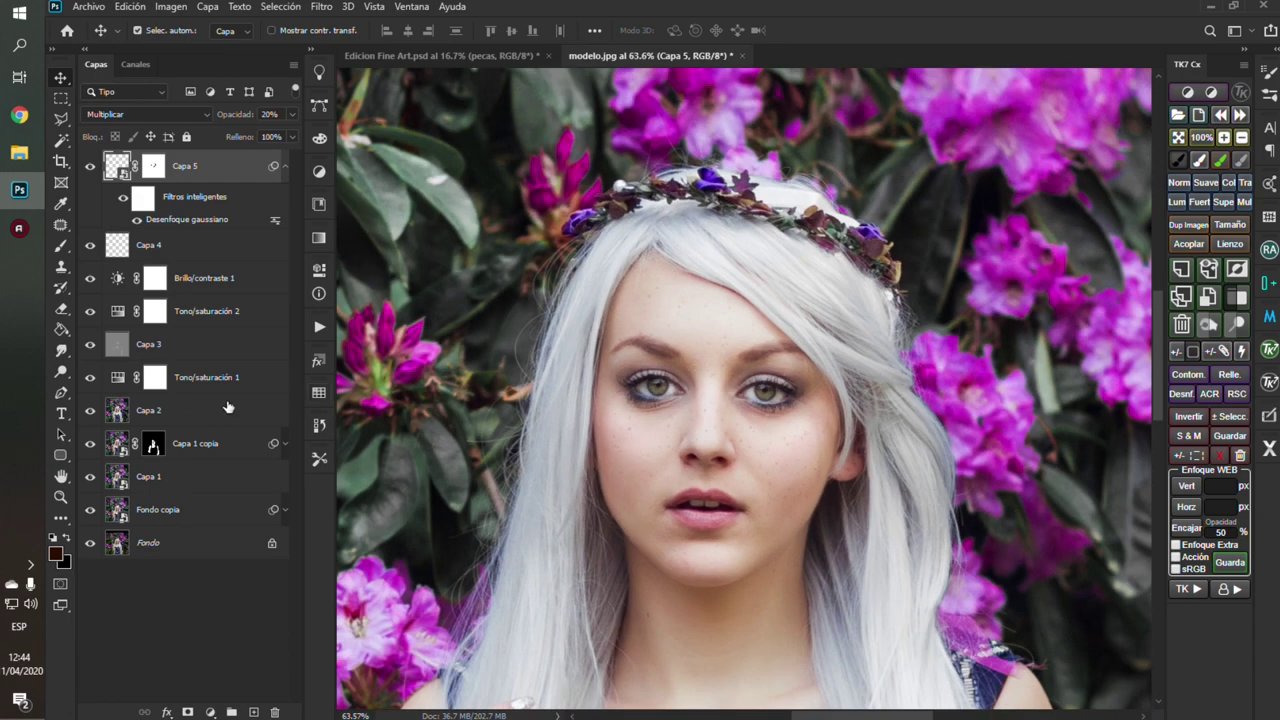
Step: Add a solid colour fill layer in light peach ffc28d
left_click(204, 711)
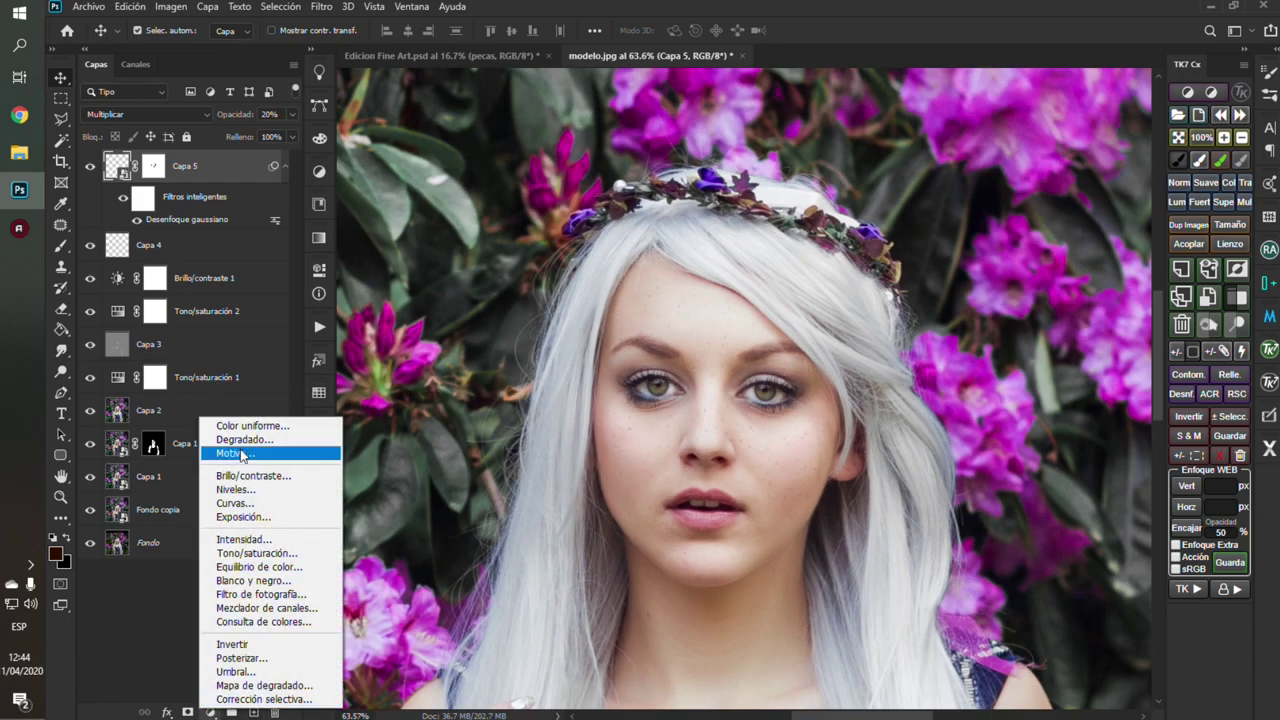
left_click(417, 540)
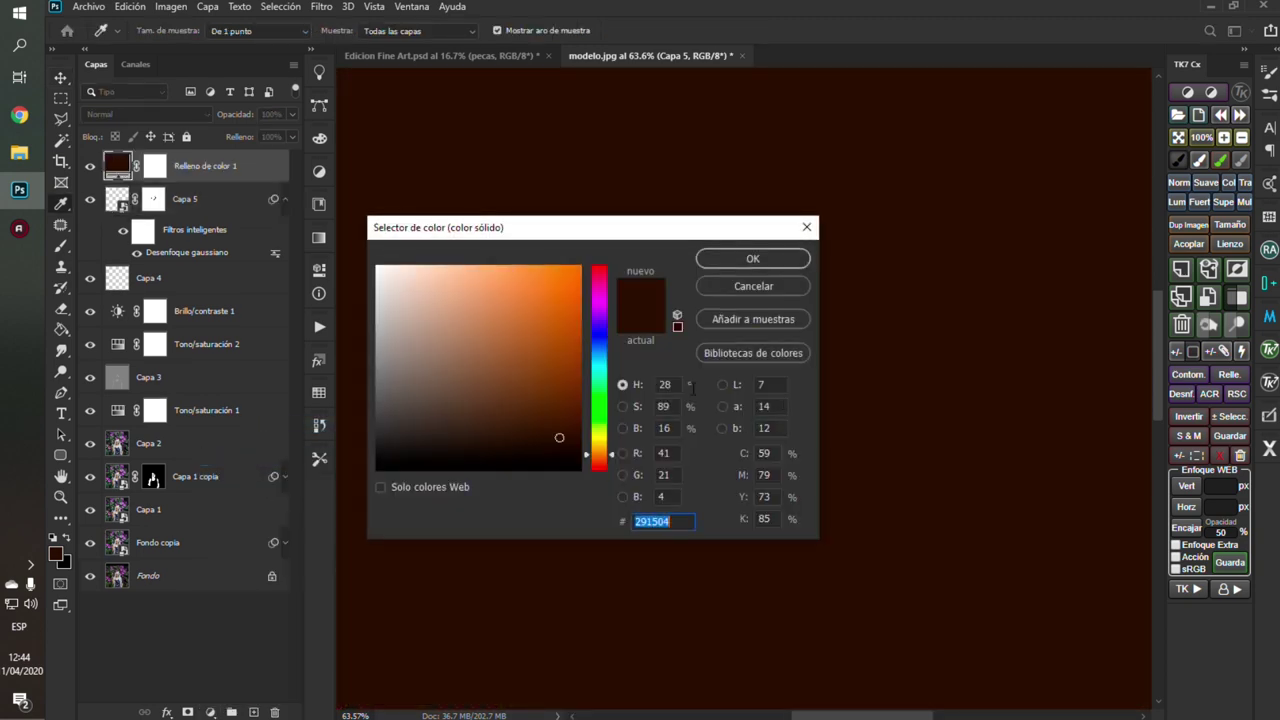
left_click(544, 280)
left_click(460, 260)
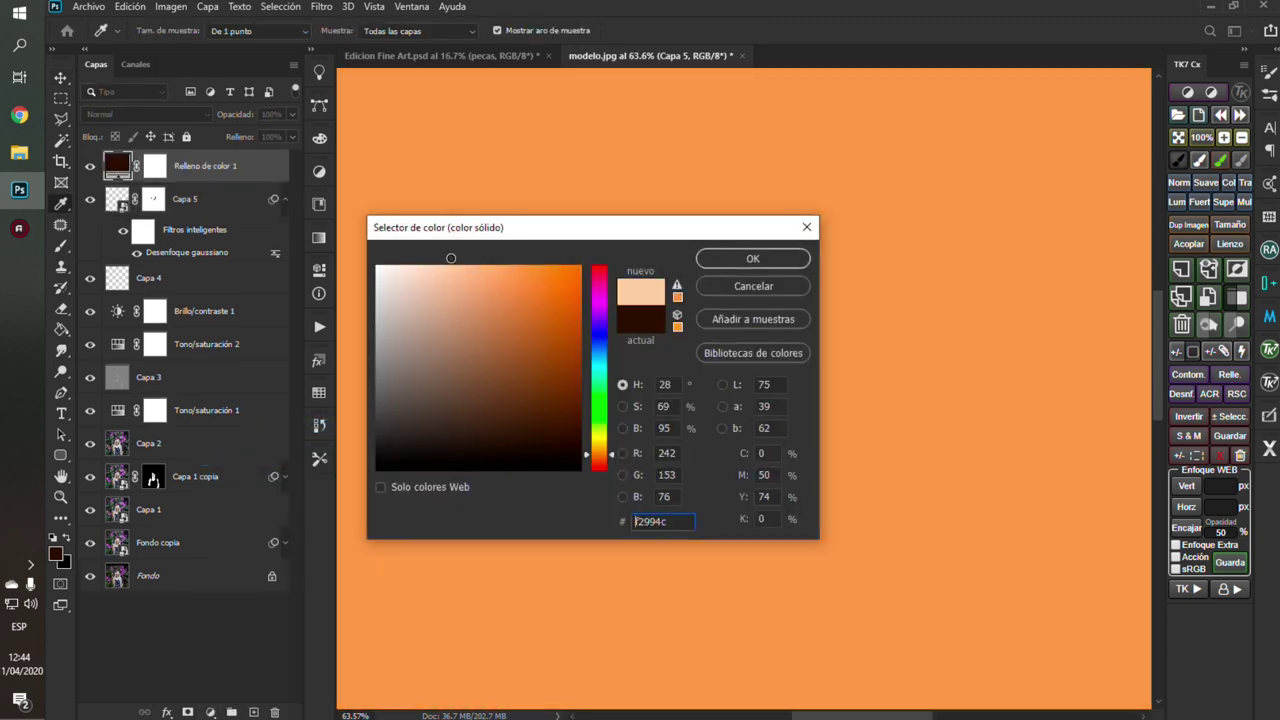
left_click_drag(460, 260, 469, 260)
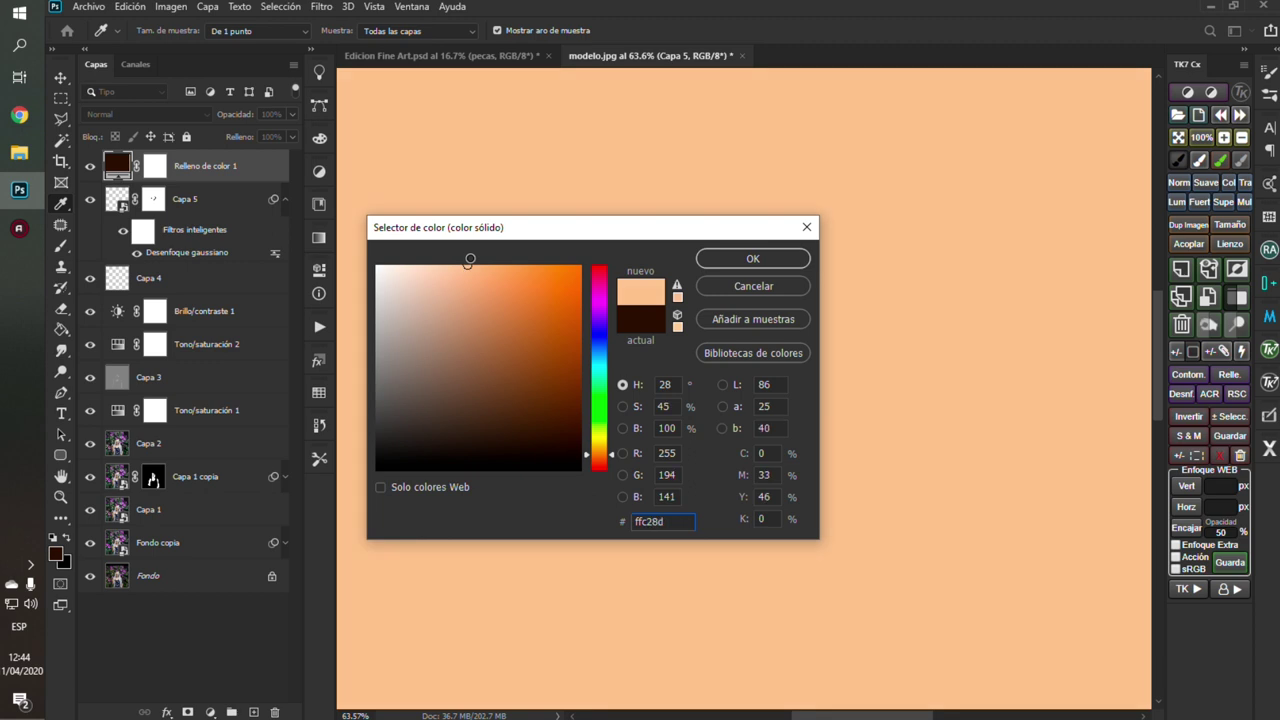
left_click(735, 260)
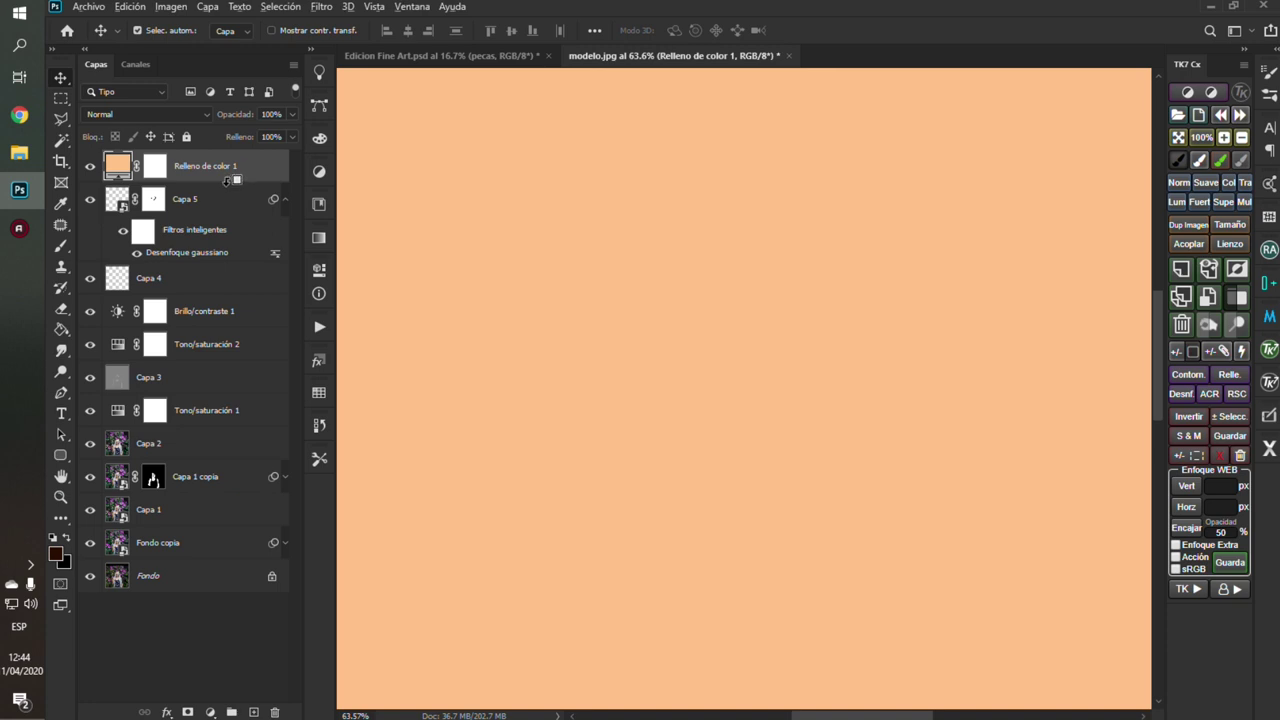
Step: Clip the peach fill to Capa 5 at 36% opacity and add a new empty Capa 6
left_click(229, 181, "alt")
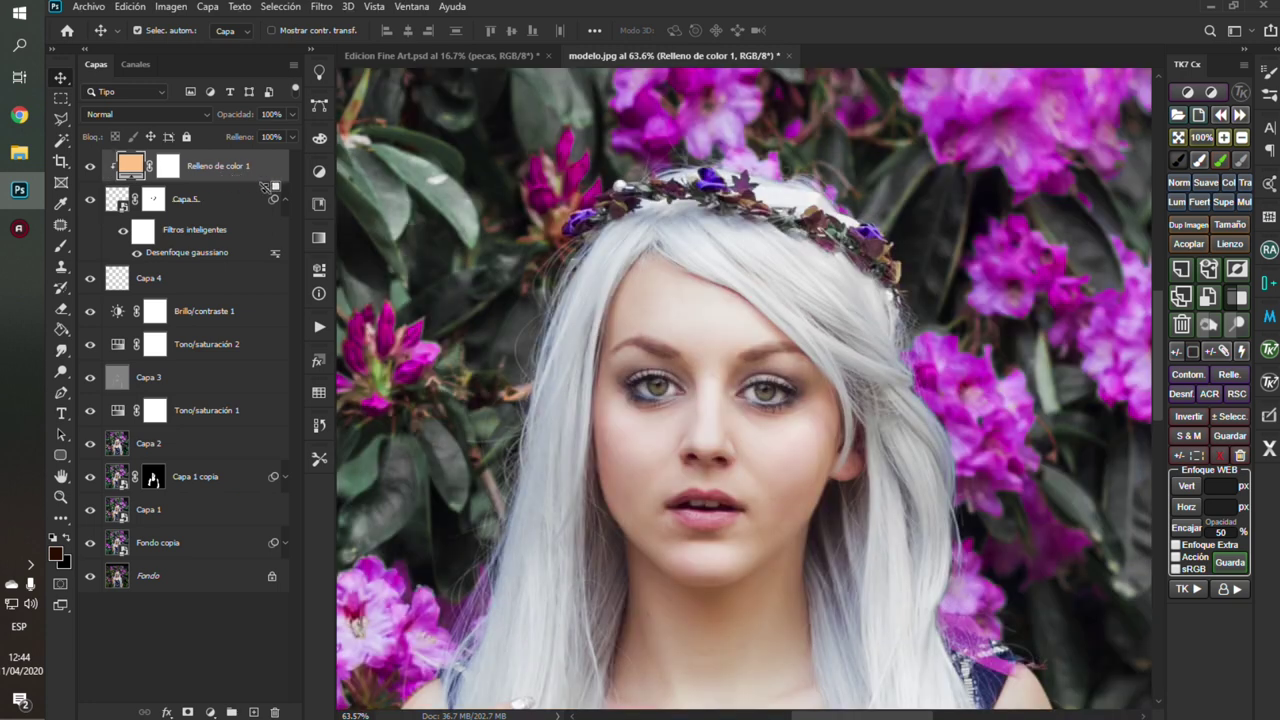
right_click(263, 170)
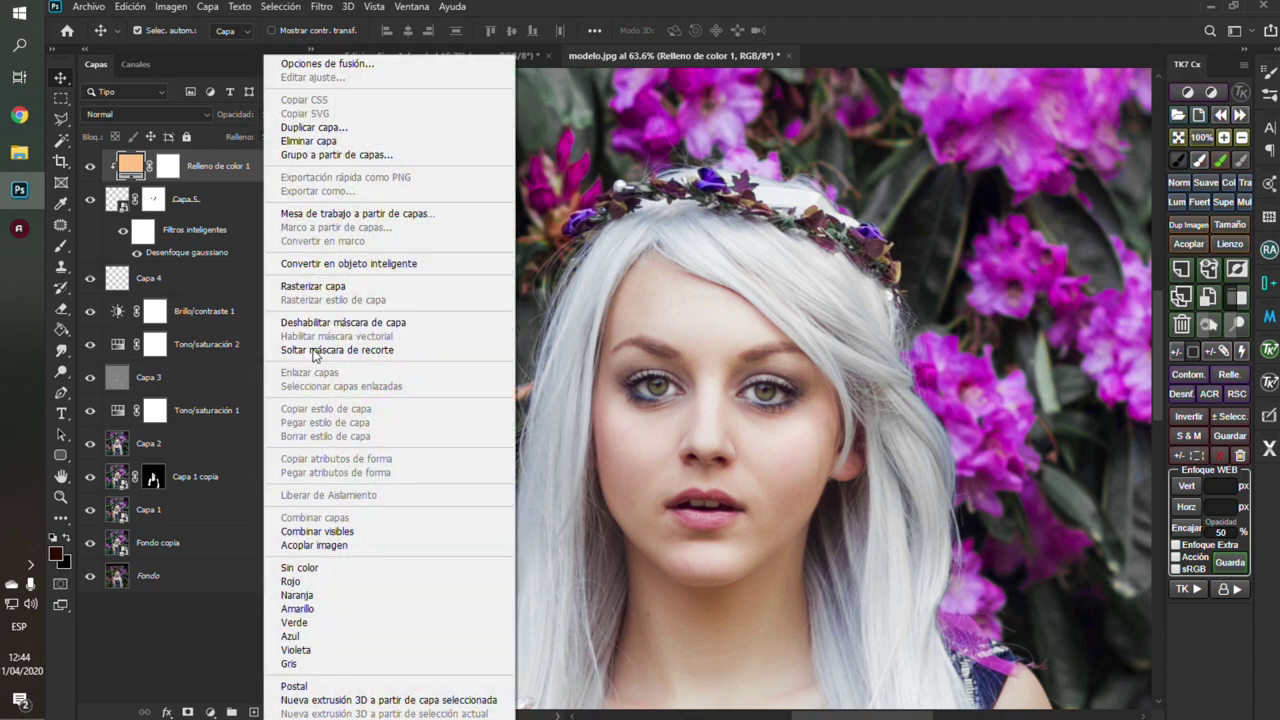
left_click(261, 187)
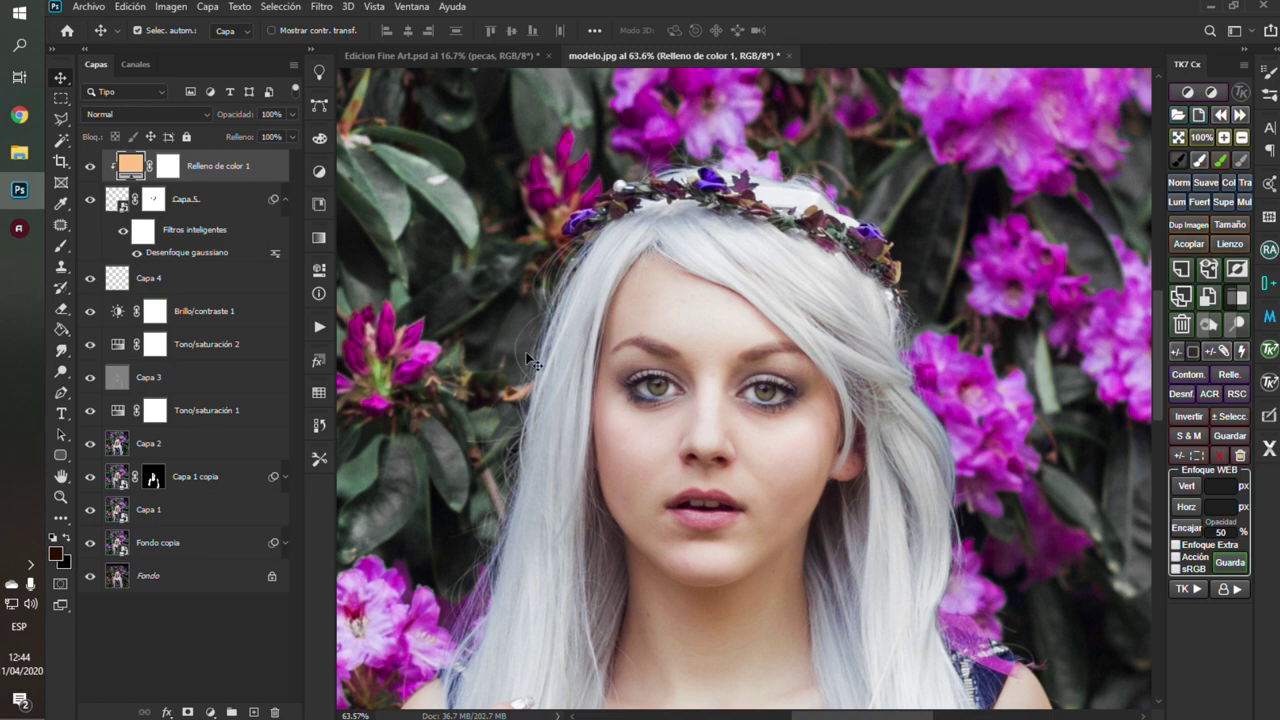
scroll(756, 438, "up", 3)
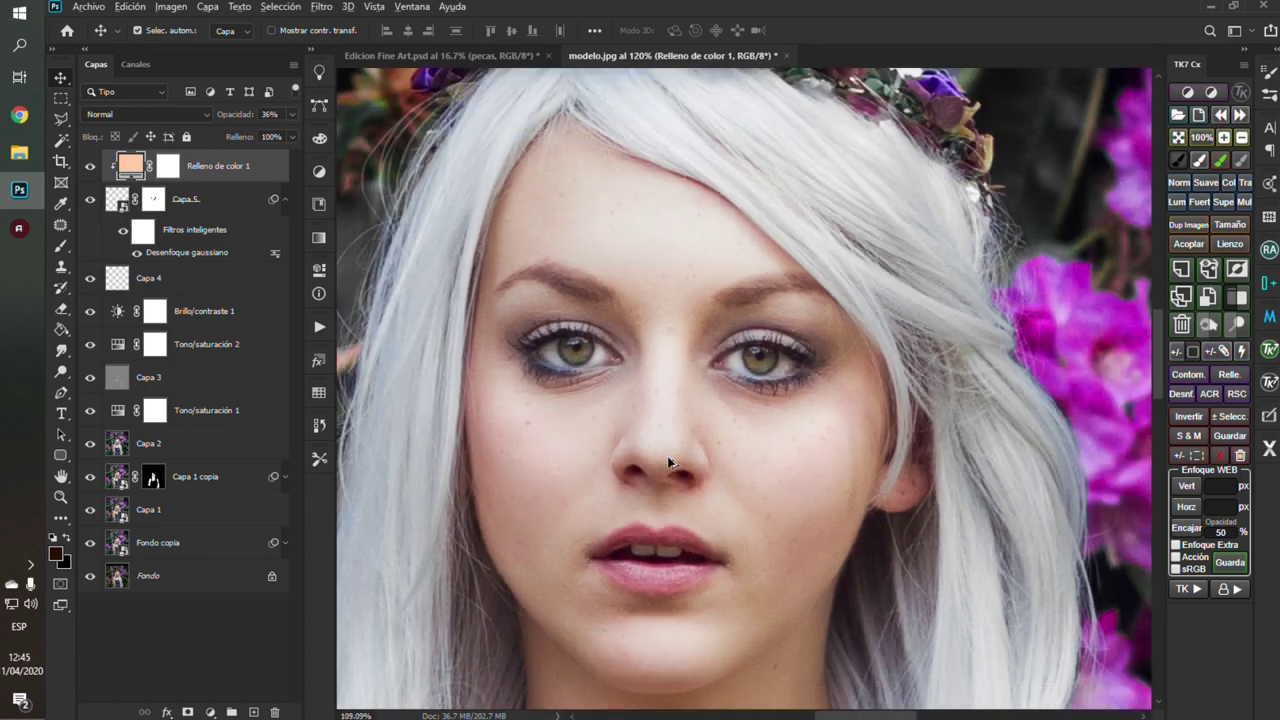
key("3")
key("6")
scroll(685, 459, "up", 2)
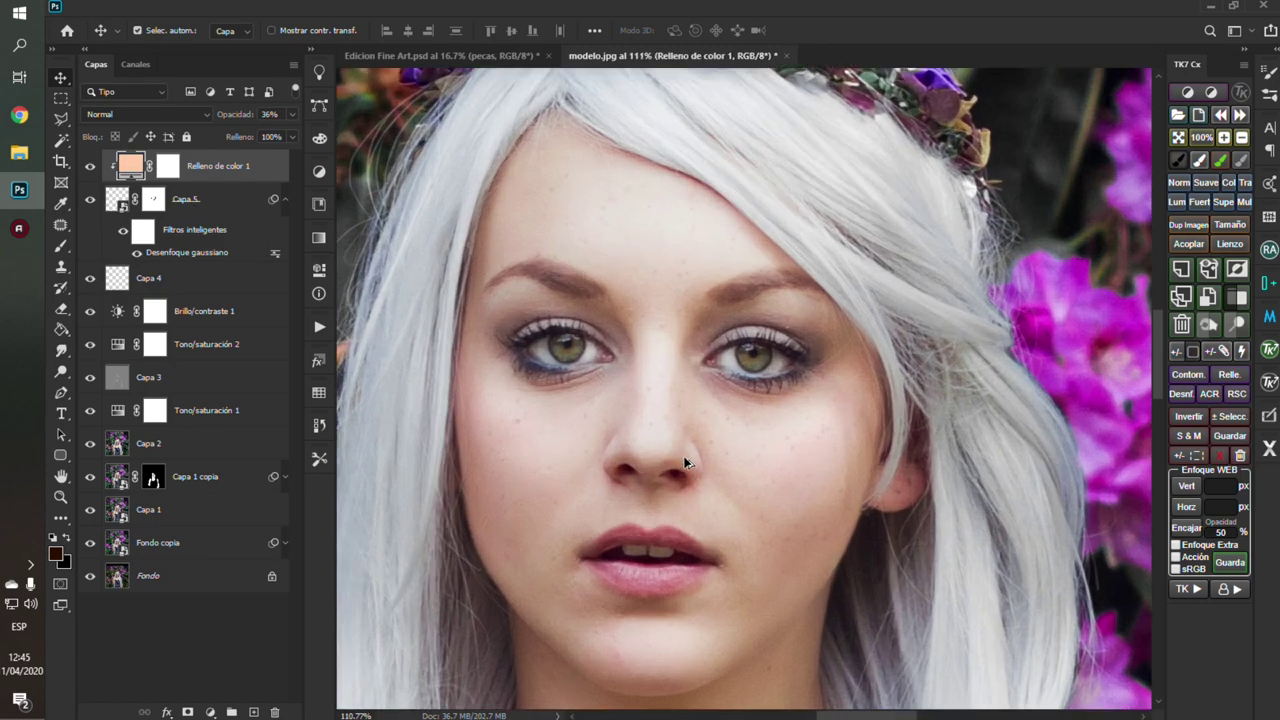
scroll(663, 423, "up", 1)
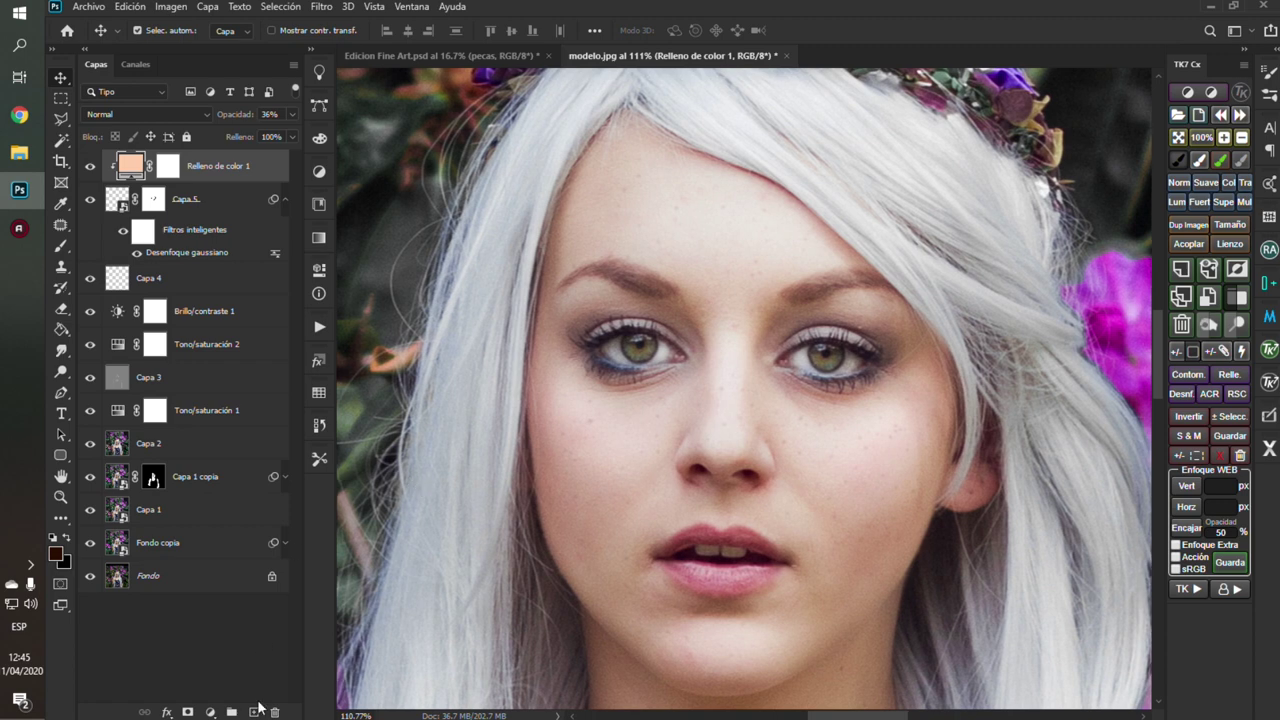
left_click(256, 710)
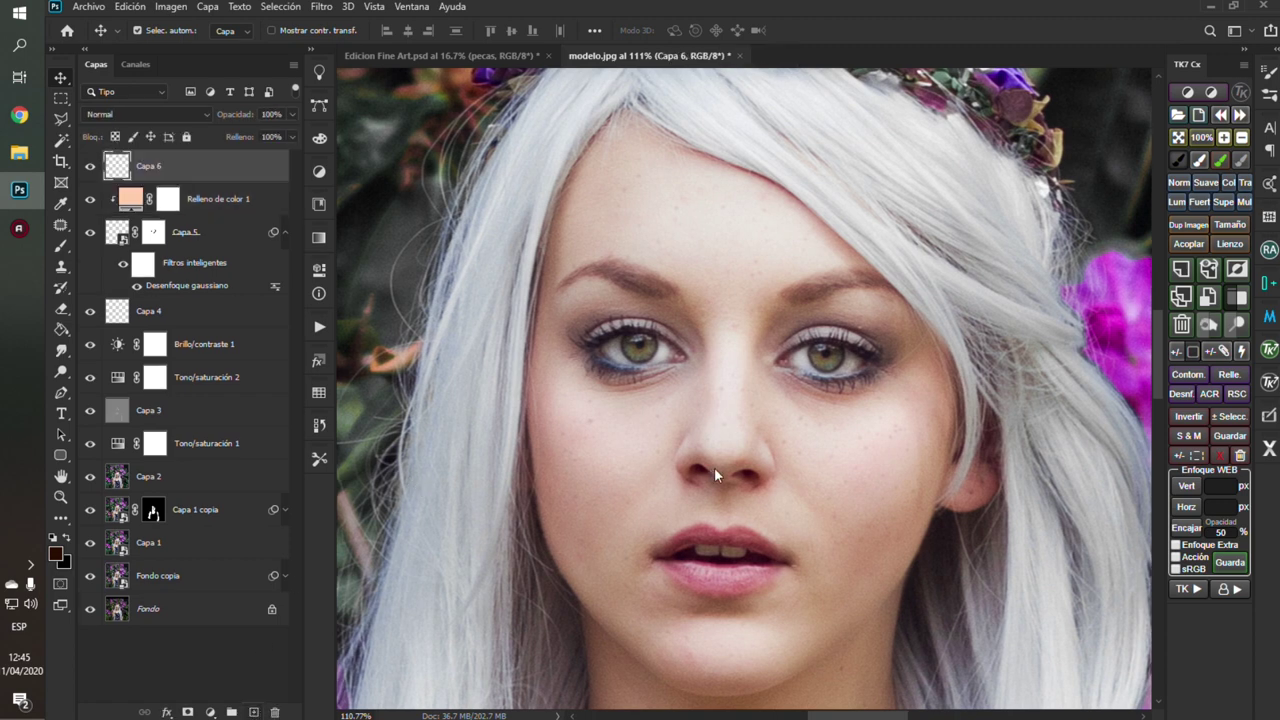
Step: Select the Kyle splatter texture brush and size it for freckles, undoing the trial strokes
key("b")
right_click(694, 362)
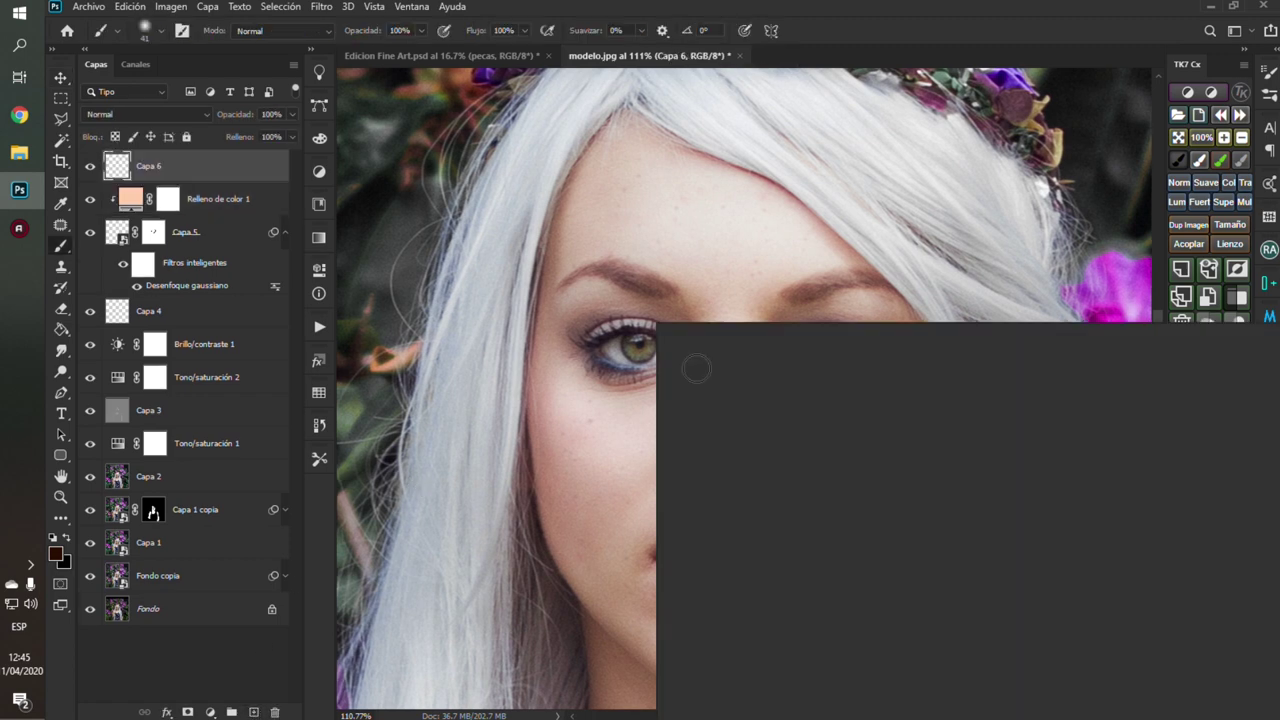
scroll(866, 555, "down", 1)
scroll(866, 555, "down", 1)
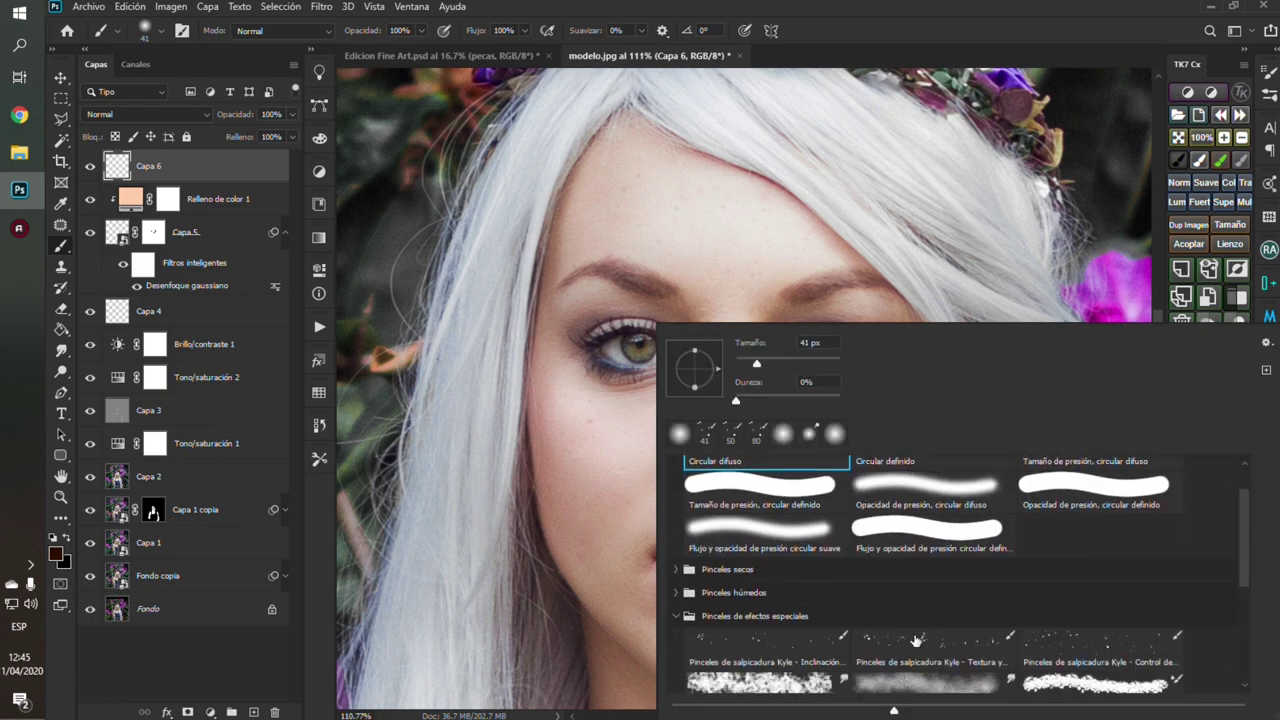
left_click(916, 640)
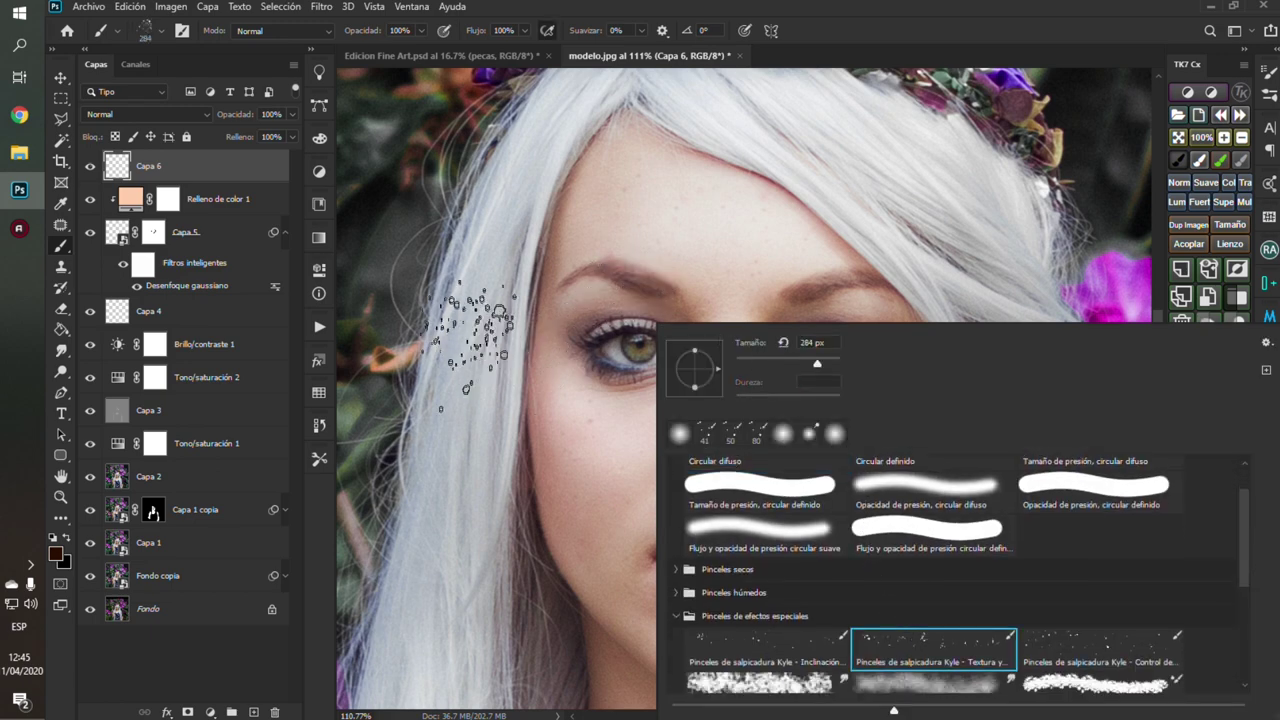
key("Return")
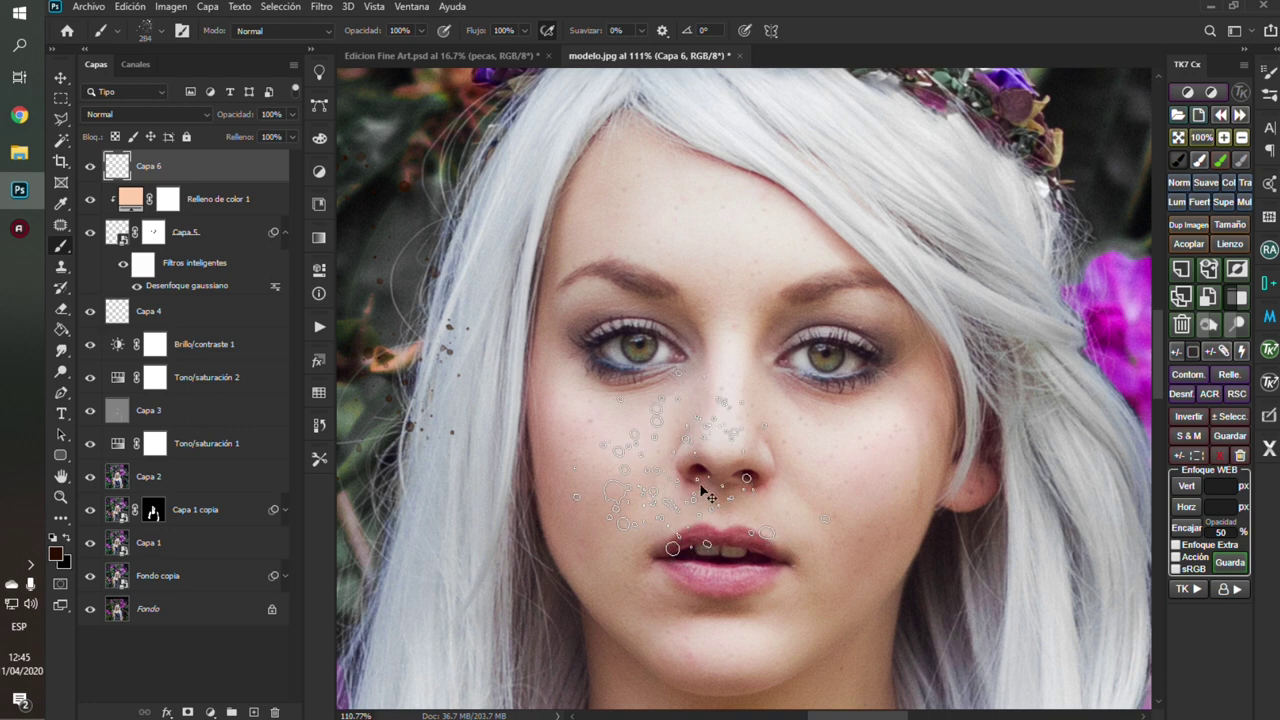
mouse_move(838, 428)
left_mouse_down()
mouse_move(817, 440)
mouse_move(830, 430)
mouse_move(868, 455)
mouse_move(918, 513)
mouse_move(945, 460)
mouse_move(878, 455)
mouse_move(880, 412)
mouse_move(920, 465)
mouse_move(890, 485)
mouse_move(816, 443)
mouse_move(830, 450)
left_mouse_up()
key("ctrl+z")
Step: Paint dark splatter freckles from the nose up onto the forehead and across both cheeks
mouse_move(716, 404)
left_mouse_down()
mouse_move(745, 262)
mouse_move(790, 228)
mouse_move(805, 235)
mouse_move(715, 215)
mouse_move(765, 258)
mouse_move(745, 235)
left_mouse_up()
left_click_drag(577, 409, 543, 419)
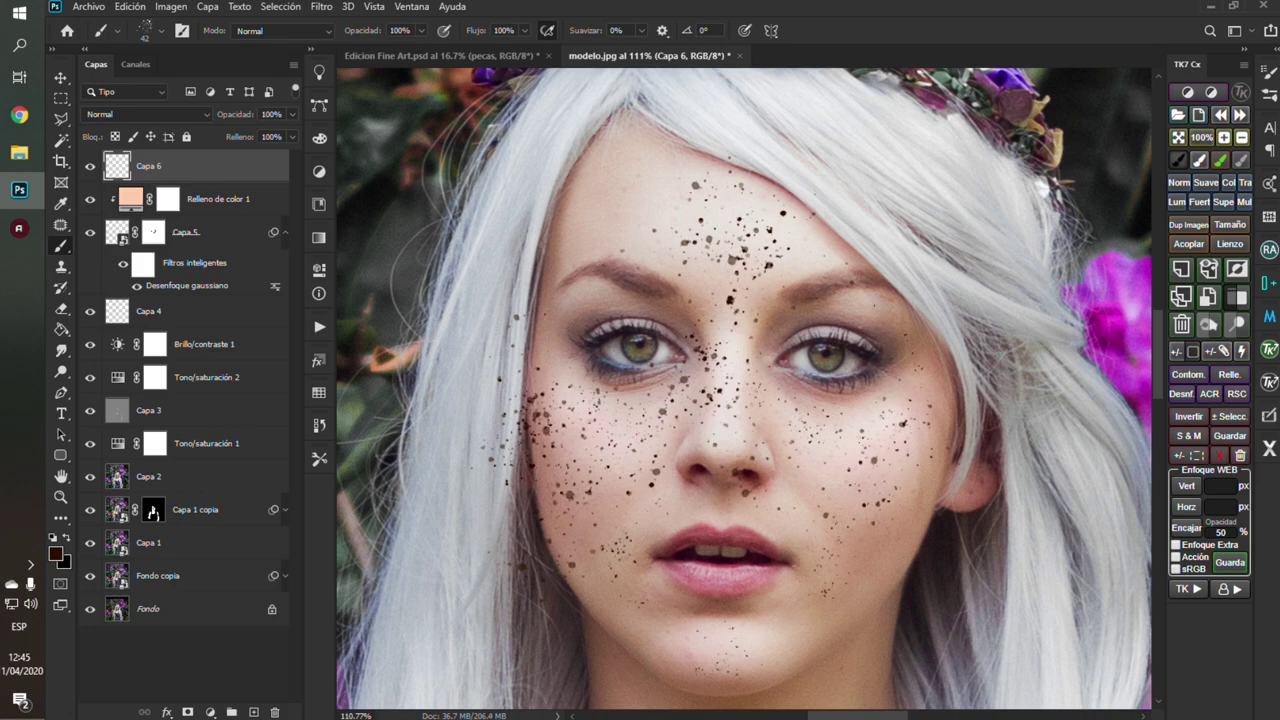
key("bracketright")
left_click_drag(857, 423, 1000, 410)
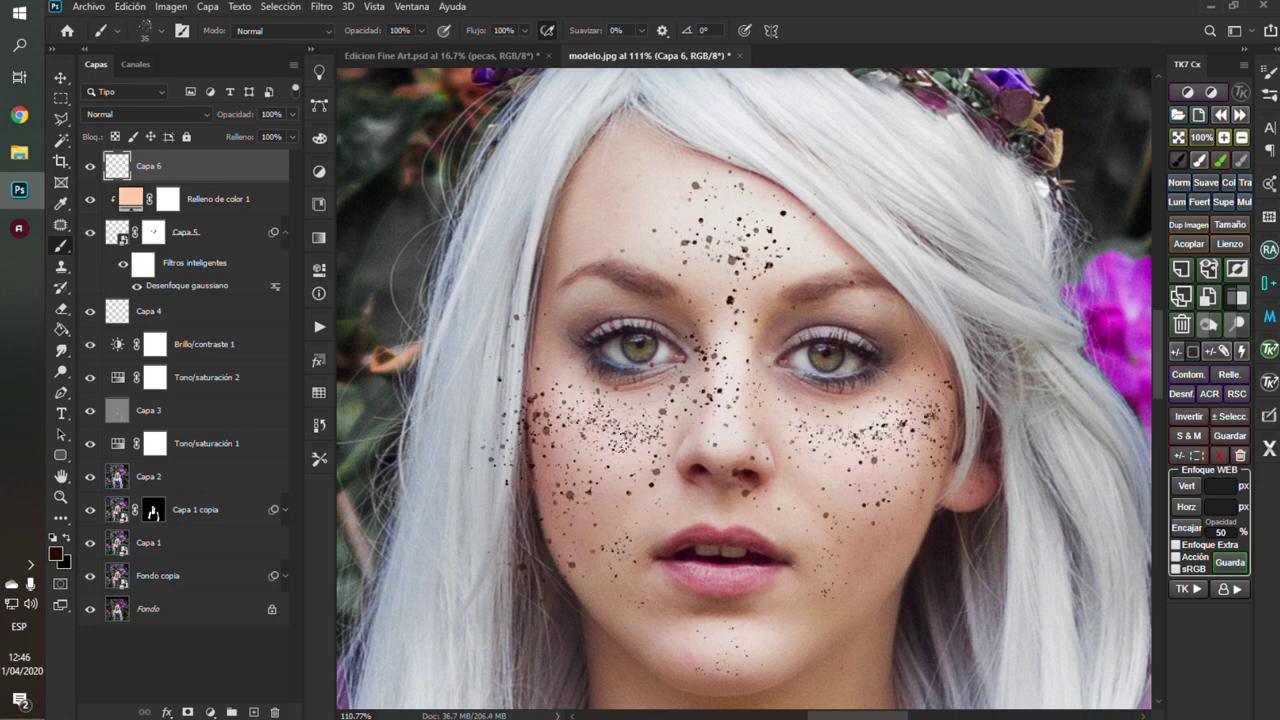
scroll(837, 473, "down", 2)
Step: Convert Capa 6 to a smart object and apply a 1.0 px Gaussian blur to the freckles
left_click(61, 80)
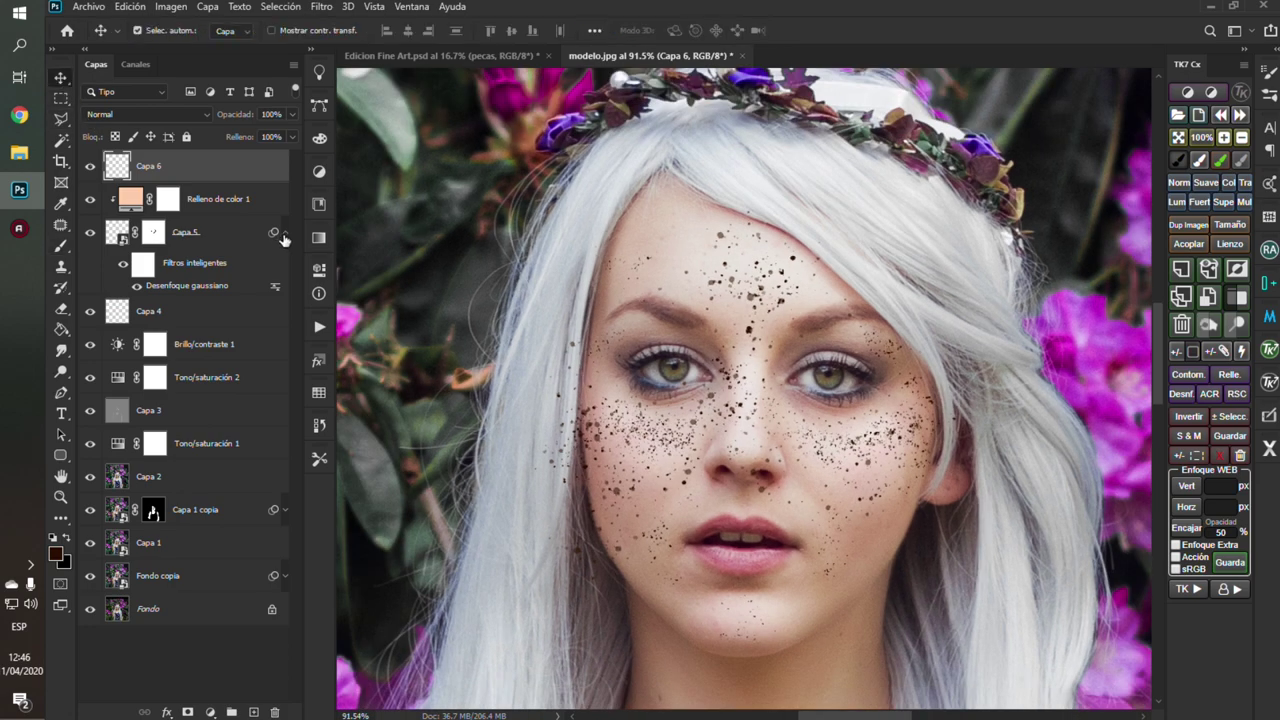
right_click(252, 168)
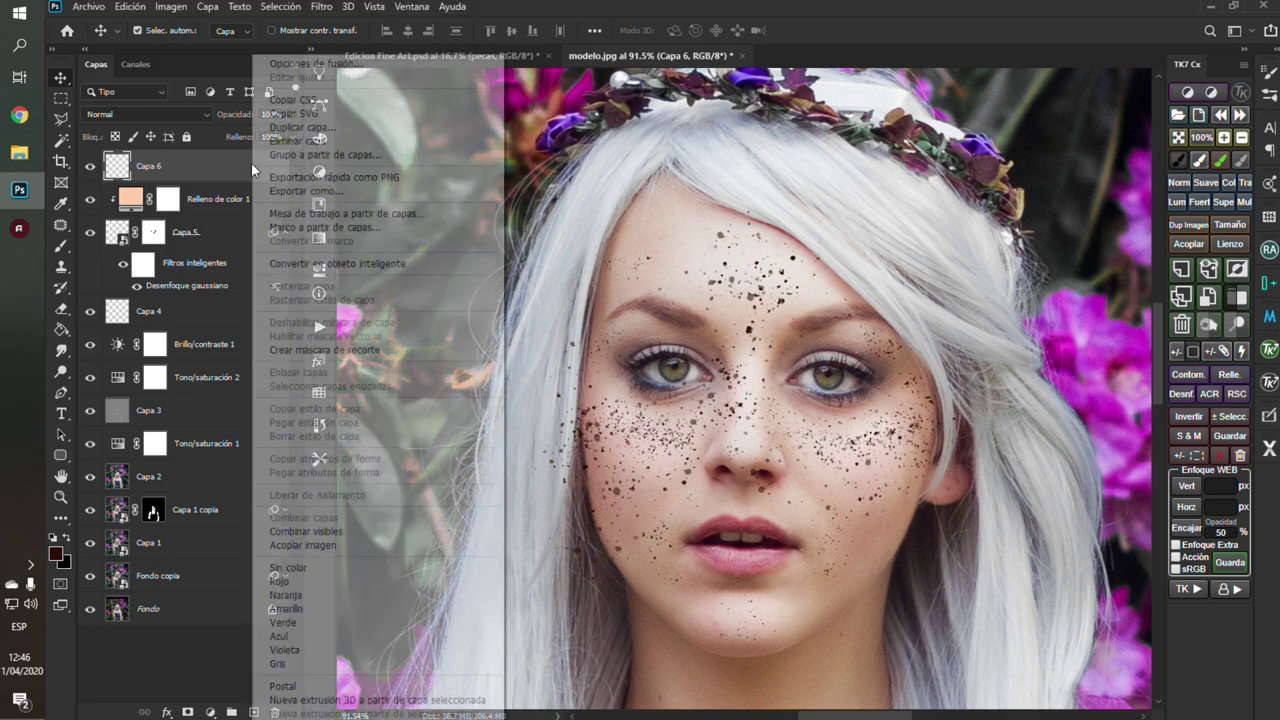
left_click(347, 265)
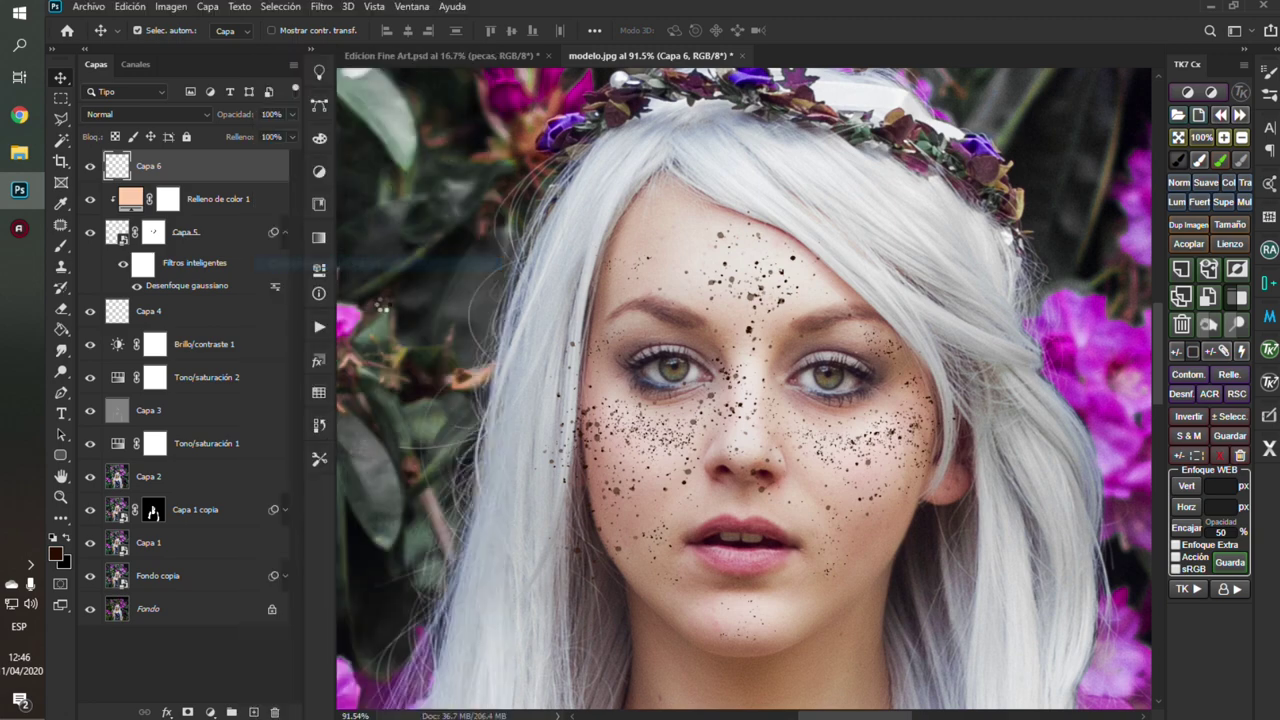
left_click(321, 7)
left_click(371, 20)
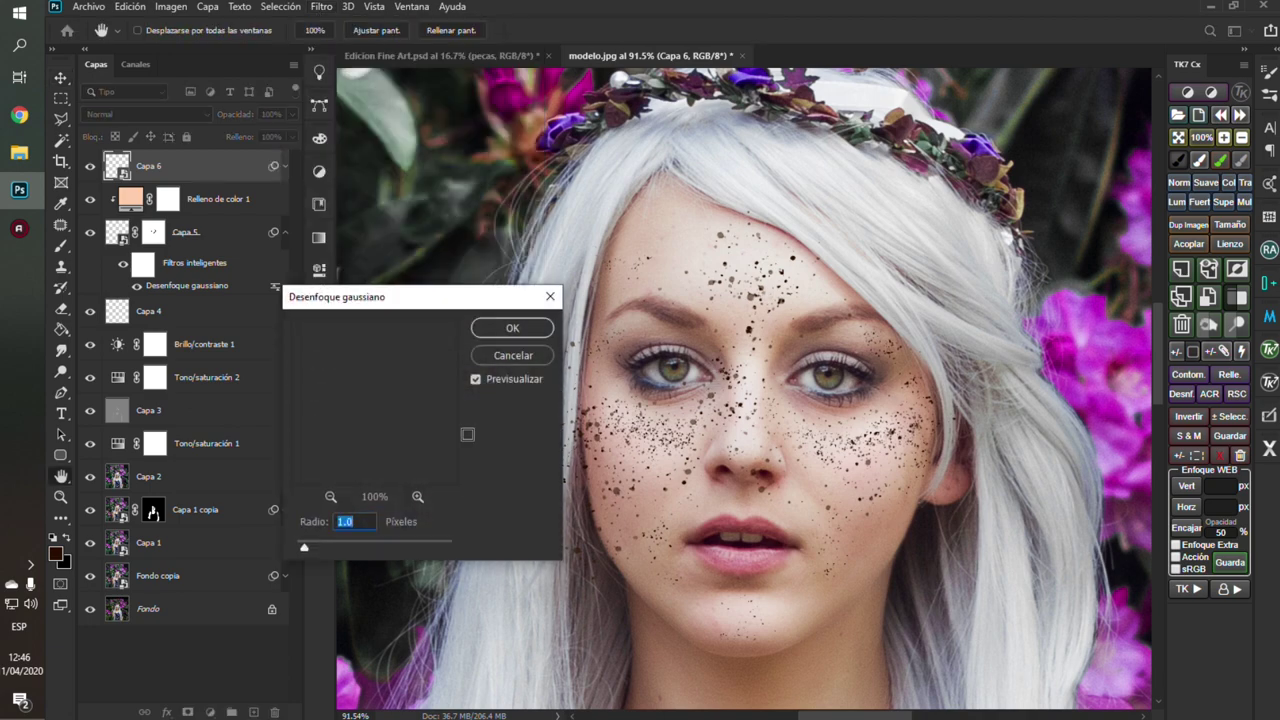
left_click(512, 329)
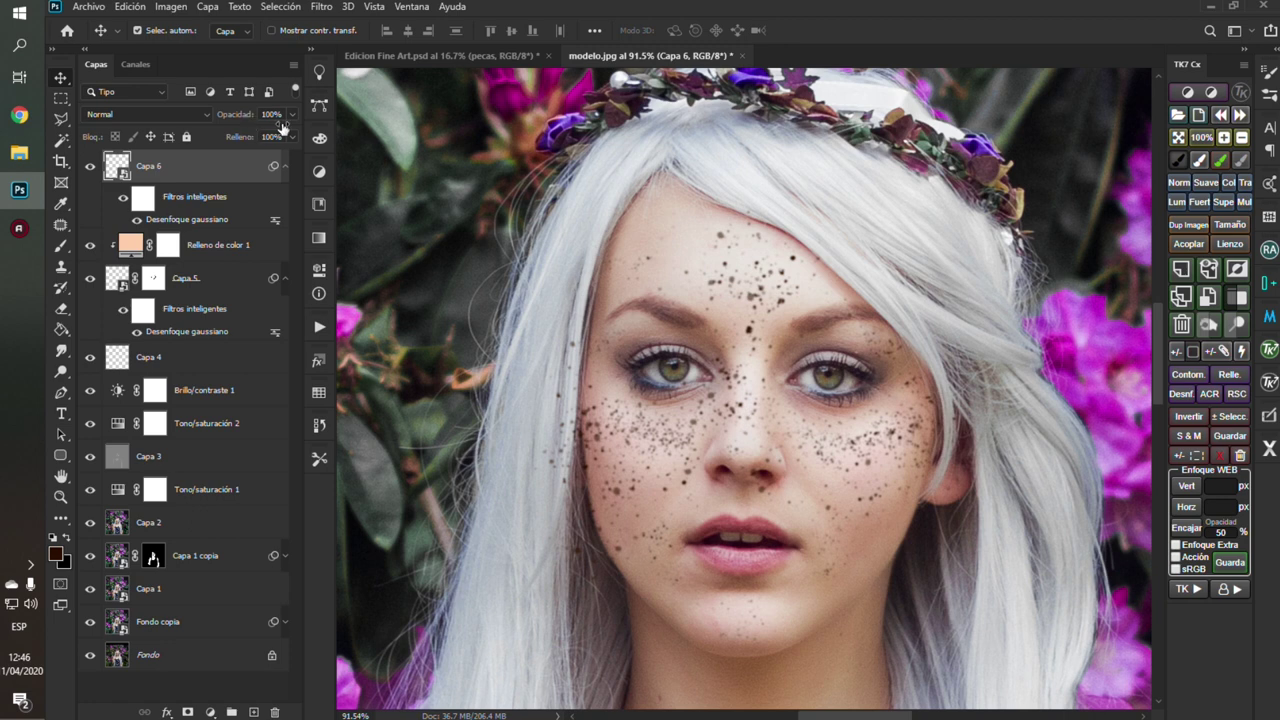
Step: Lower Capa 6's opacity to 47% and add a white layer mask
left_click_drag(291, 114, 248, 140)
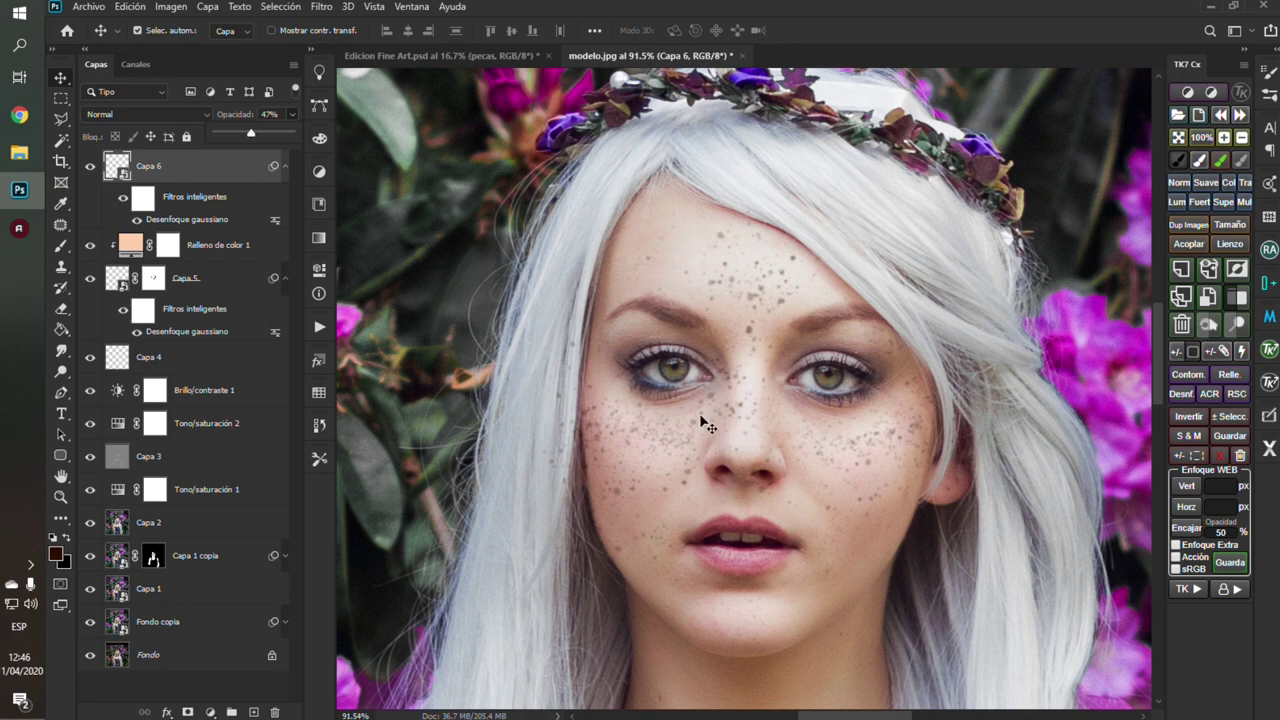
left_click(229, 174)
left_click(188, 712)
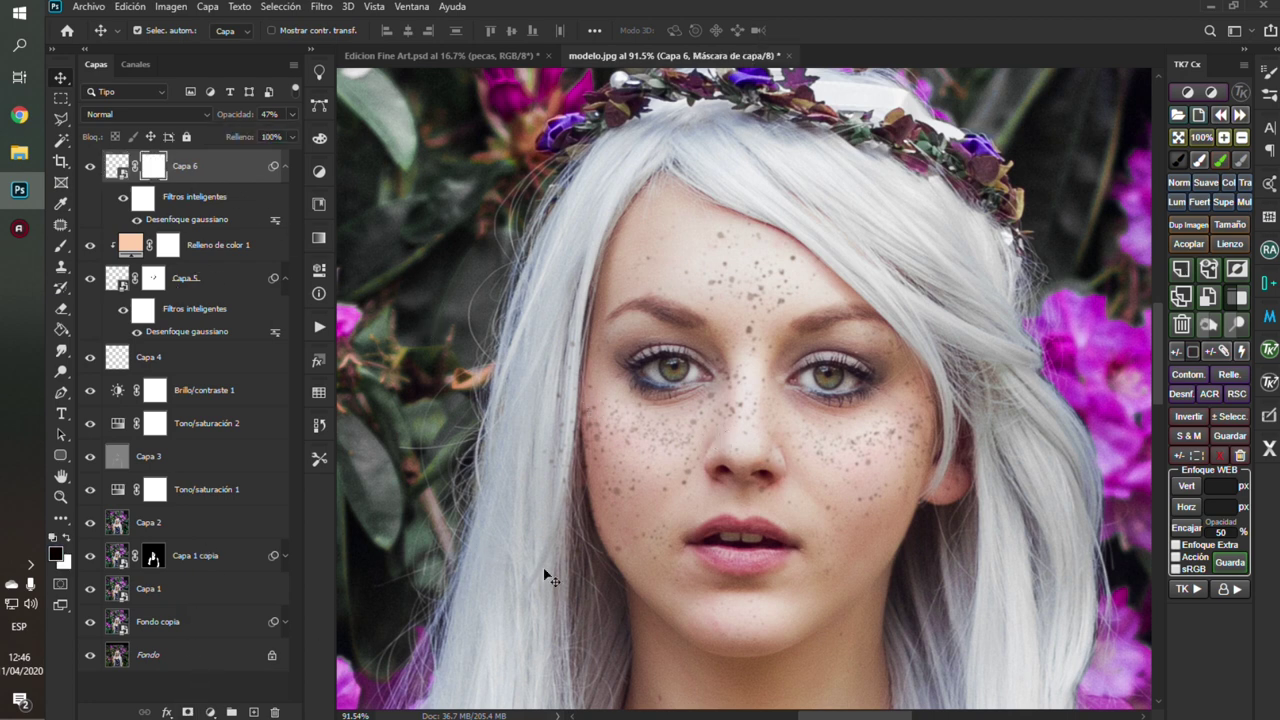
Step: Select the Brush tool with the soft round preset
key("b")
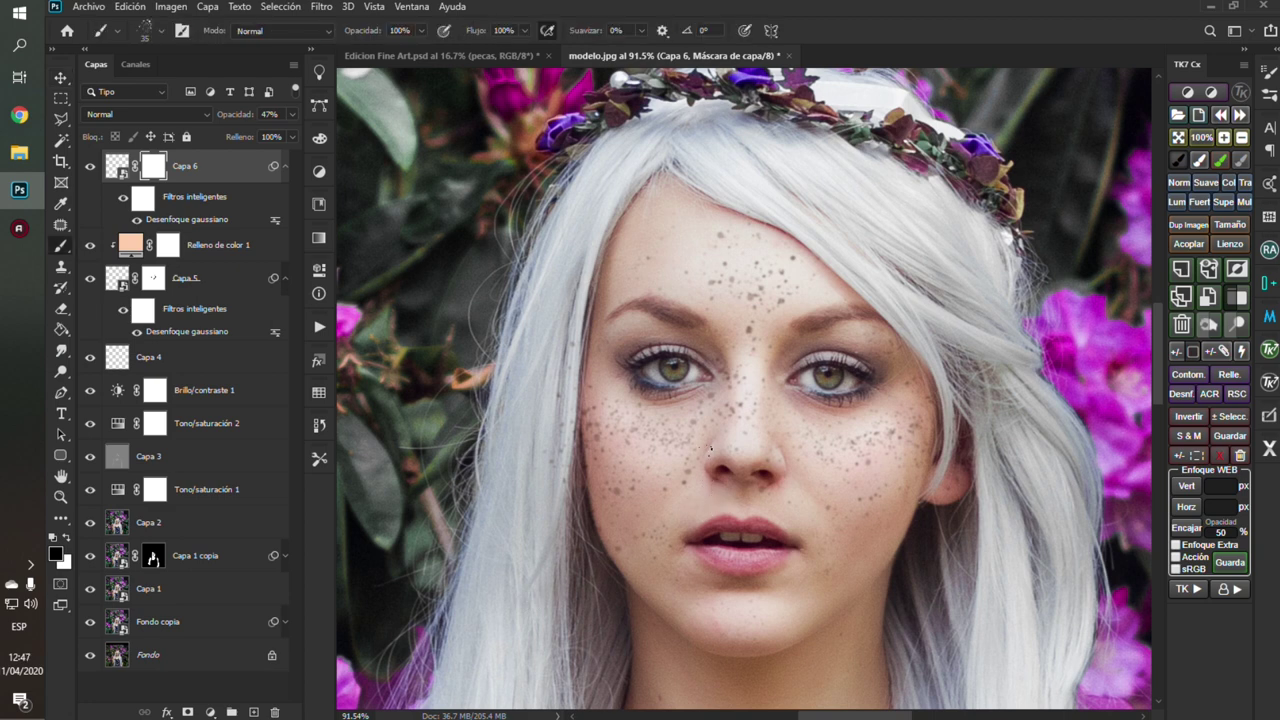
right_click(742, 488)
scroll(917, 487, "up", 1)
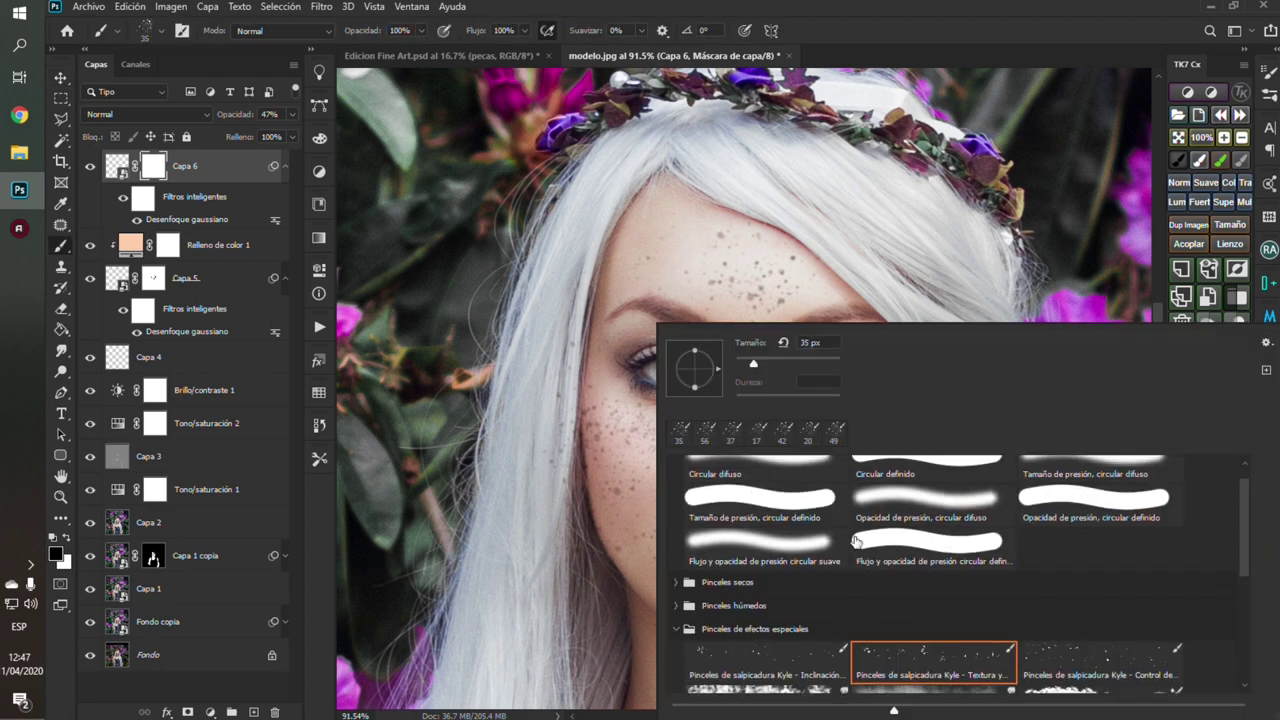
scroll(917, 487, "up", 1)
scroll(850, 490, "up", 1)
left_click(760, 495)
key("Escape")
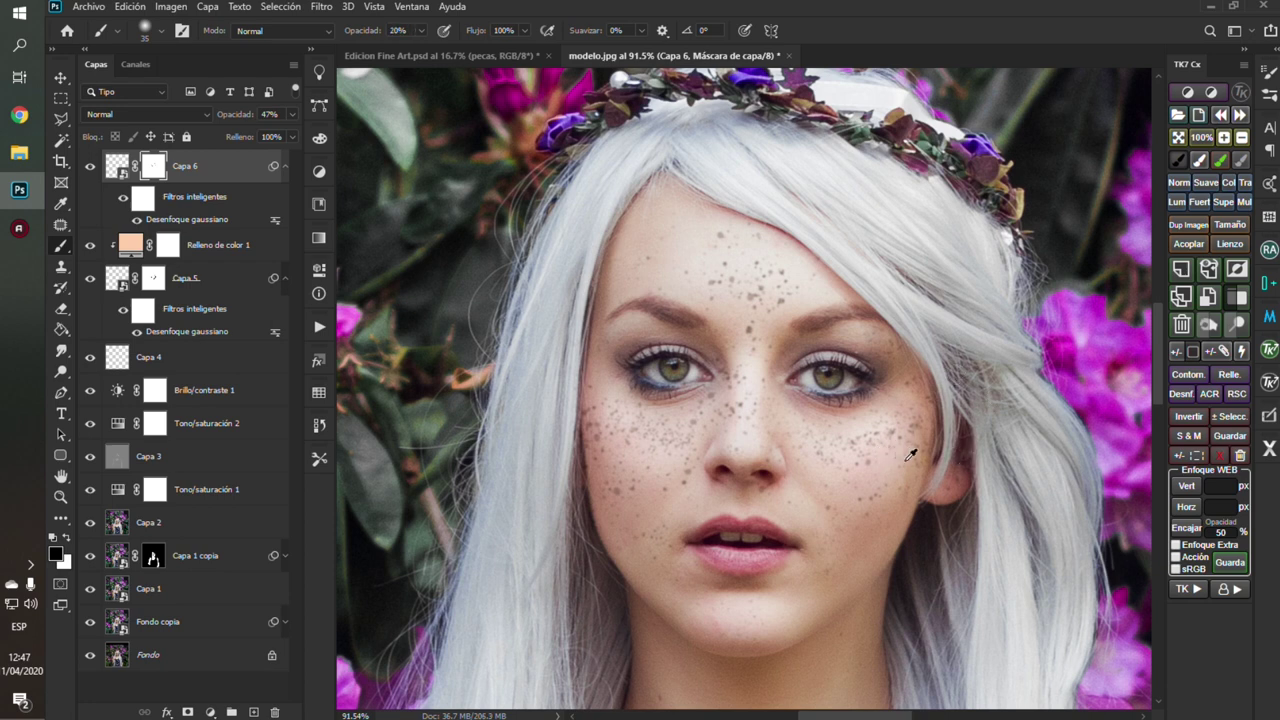
Step: Sample a light skin colour, enlarge the brush to 77 px, and drop Capa 6 opacity to 40%
left_click(911, 455, "alt")
key("x")
left_click_drag(894, 452, 905, 462)
left_click_drag(235, 116, 226, 118)
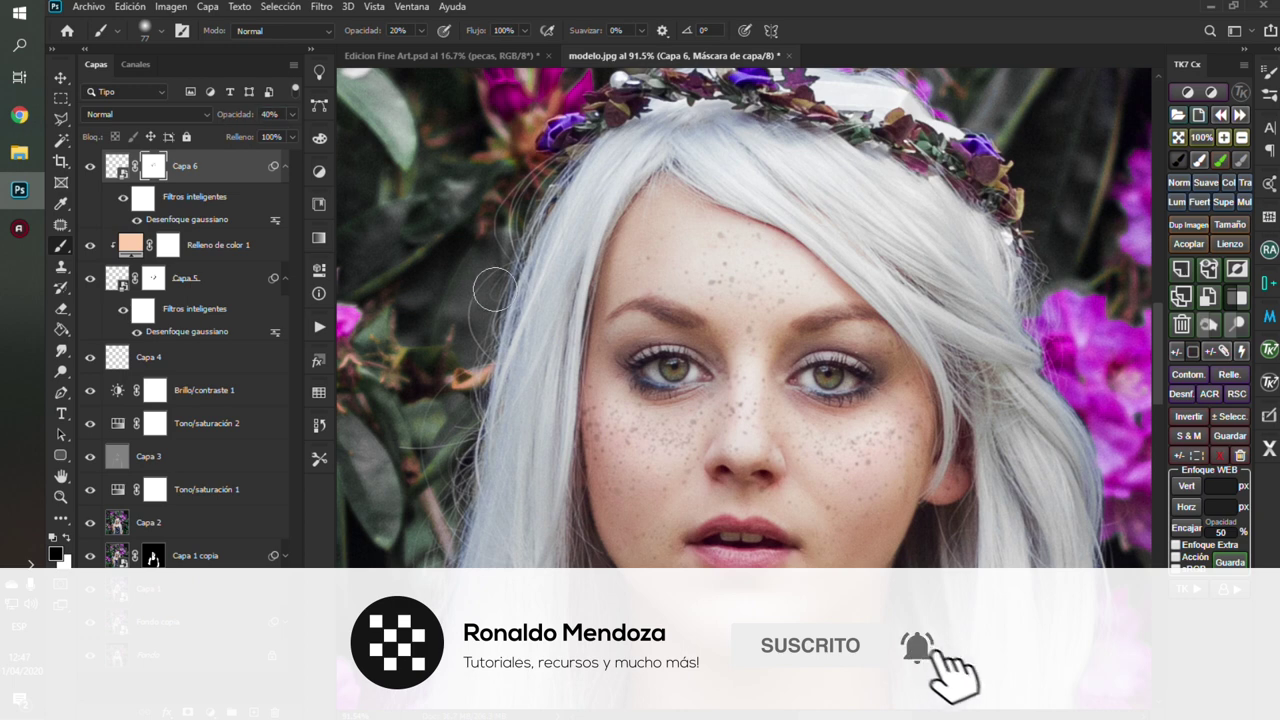
left_click(119, 167)
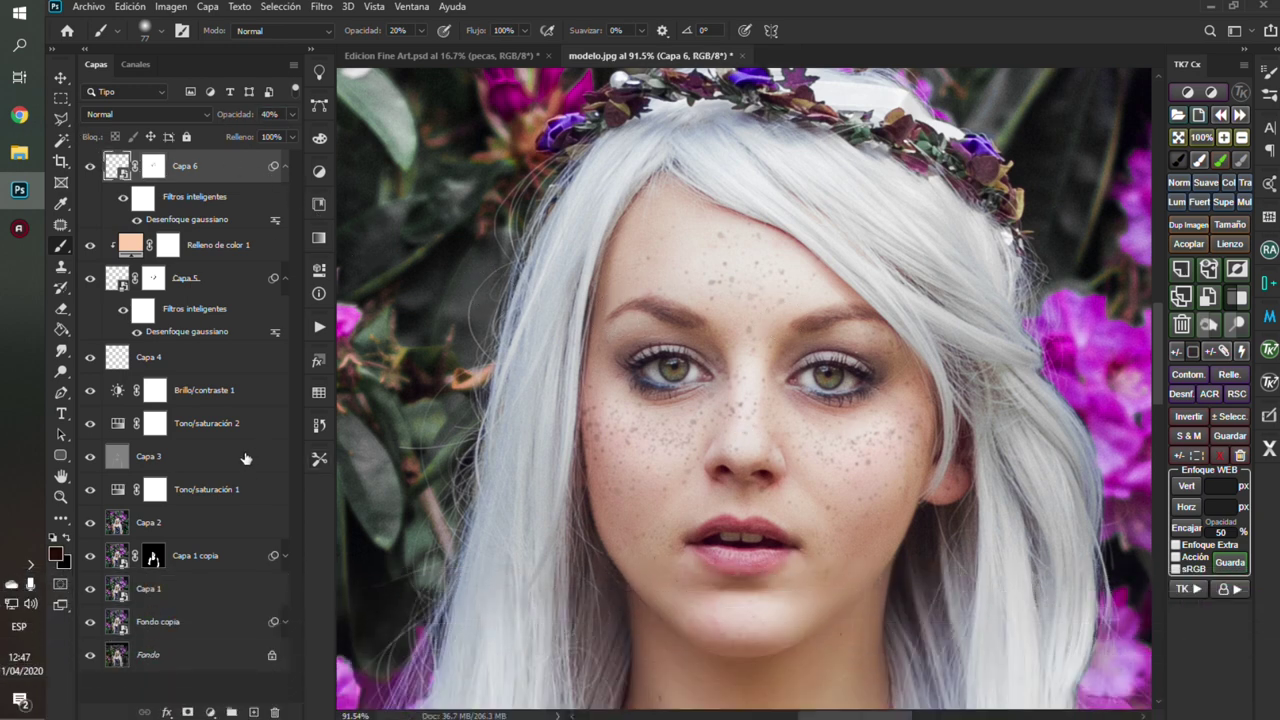
Step: Add a new layer, Capa 7, and choose the Kyle splatter brush
left_click(253, 710)
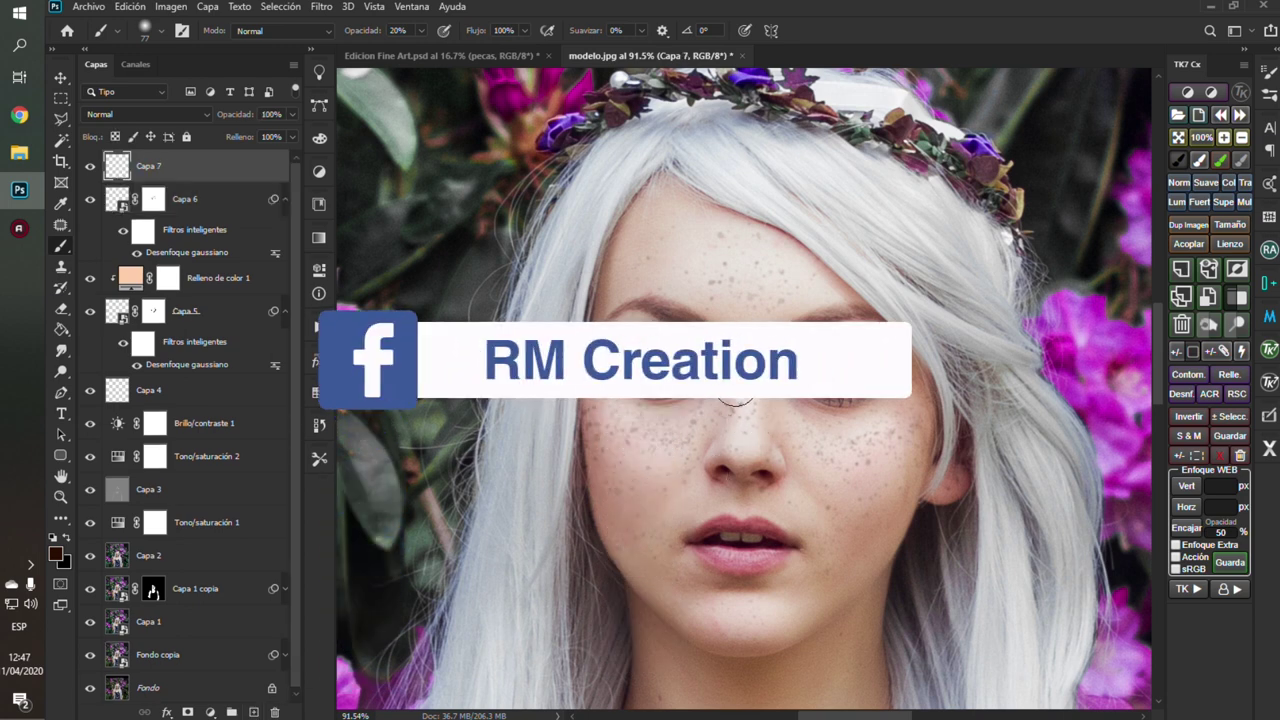
right_click(782, 437)
scroll(847, 557, "down", 1)
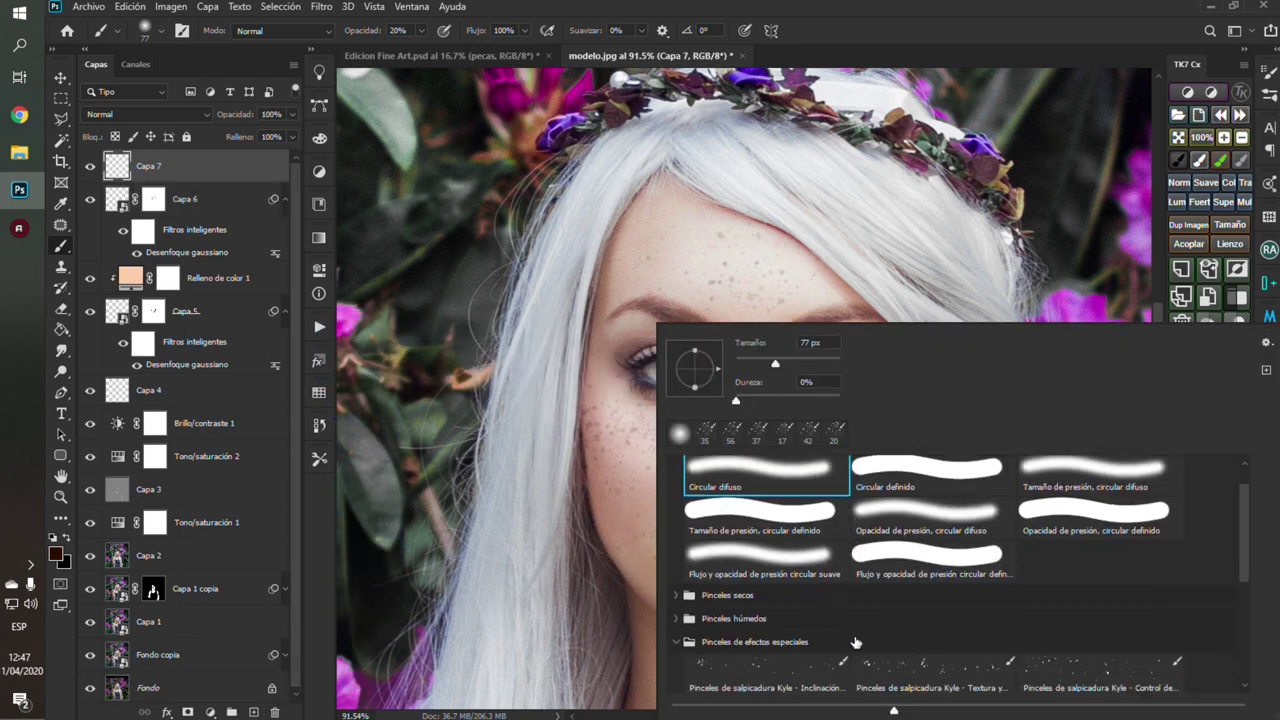
scroll(857, 641, "down", 1)
left_click(817, 651)
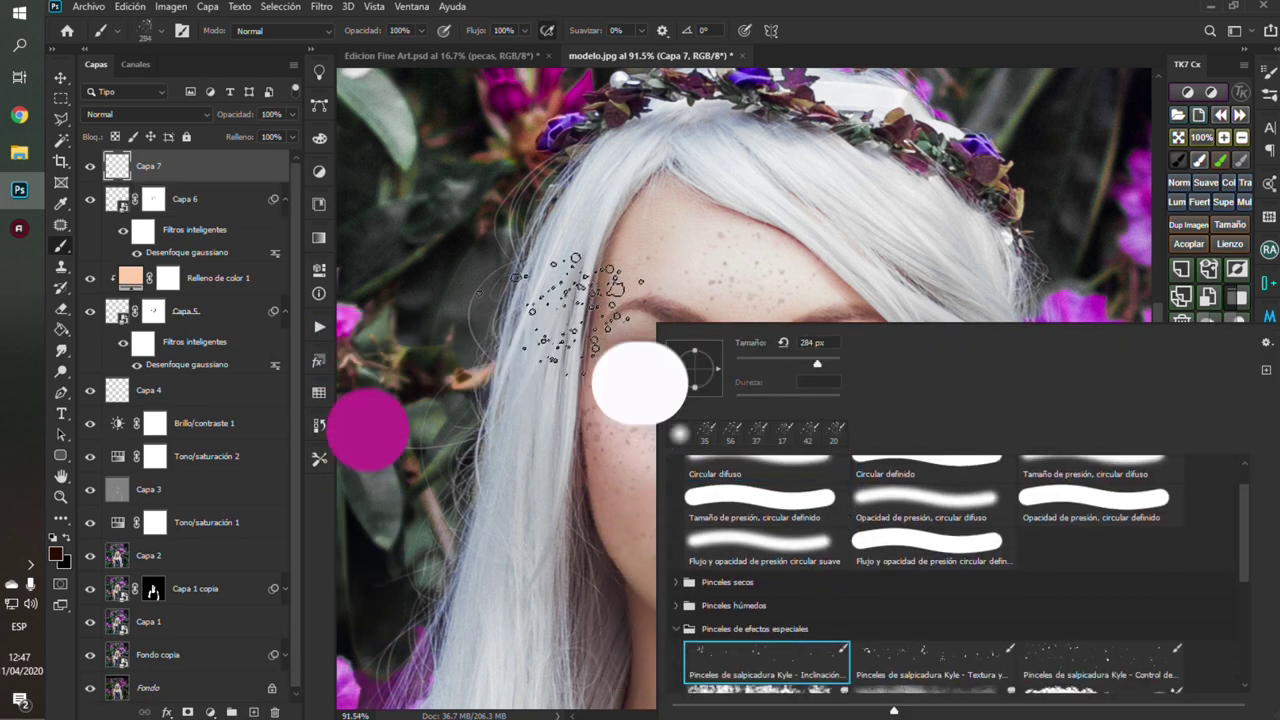
Step: Stamp dark splatter freckles across the right and left cheeks toward the nose
left_click(745, 230)
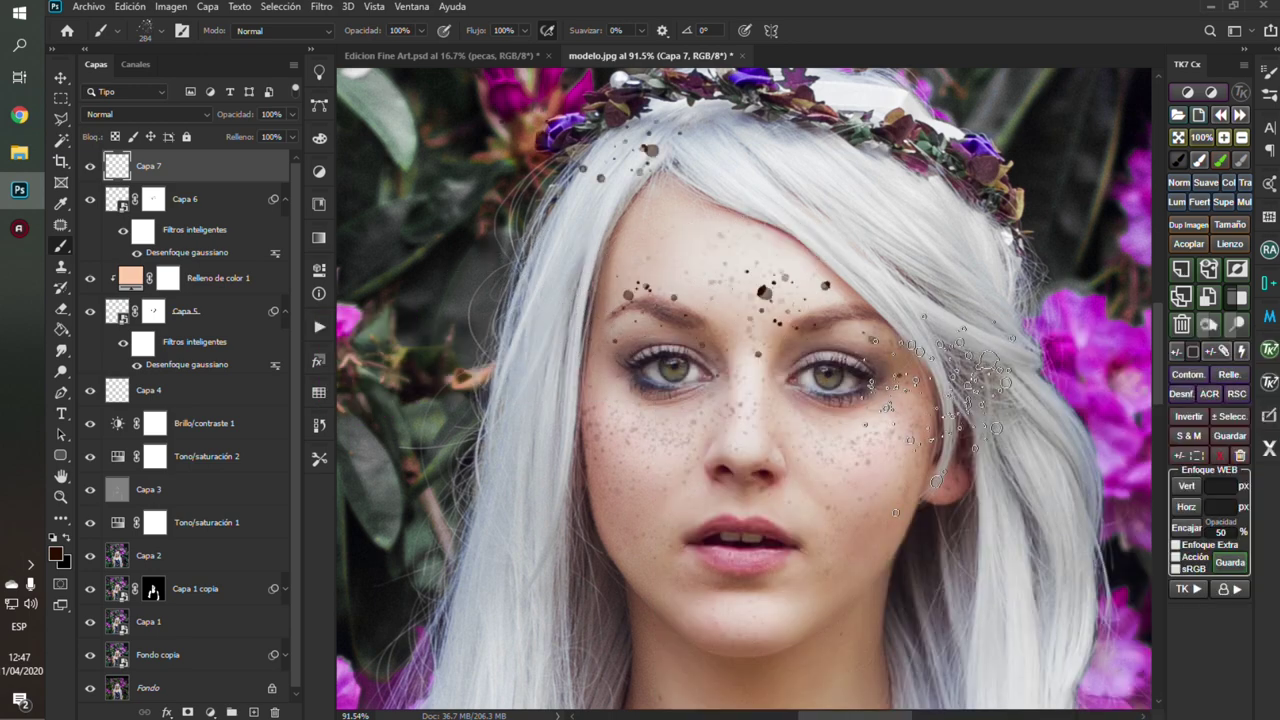
key("ctrl+z")
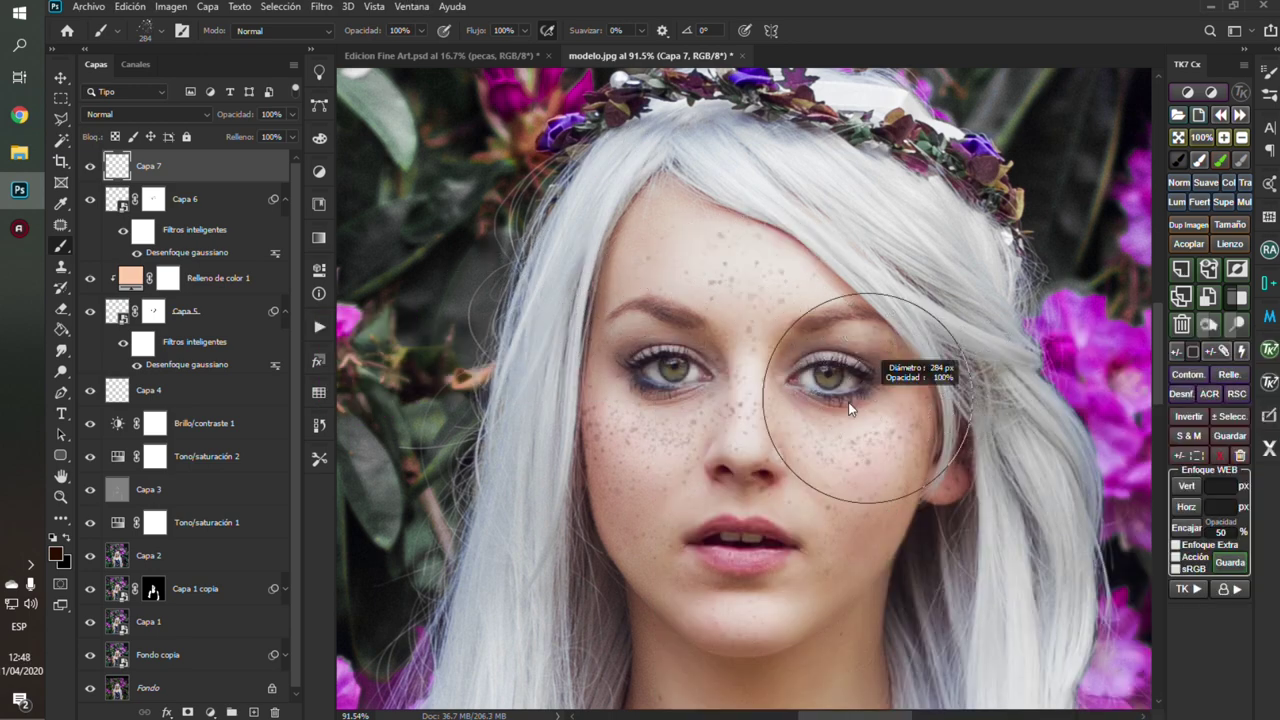
left_click(860, 440)
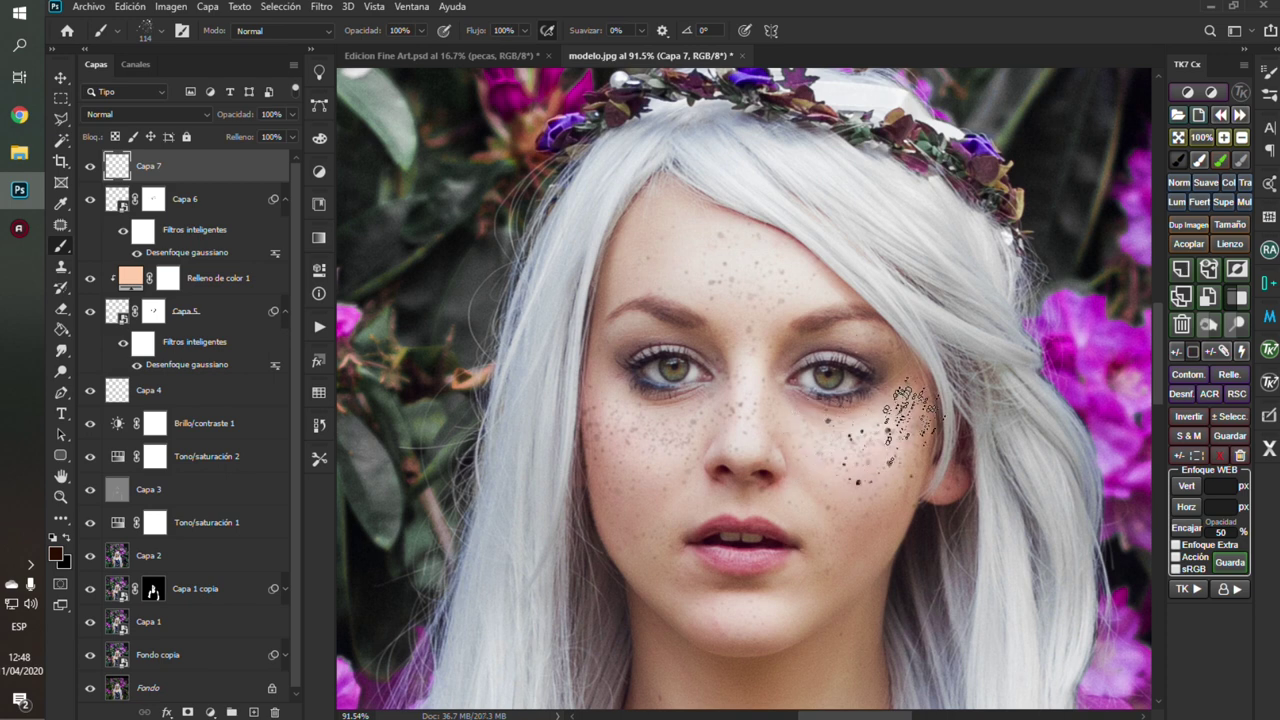
left_click_drag(888, 432, 800, 432)
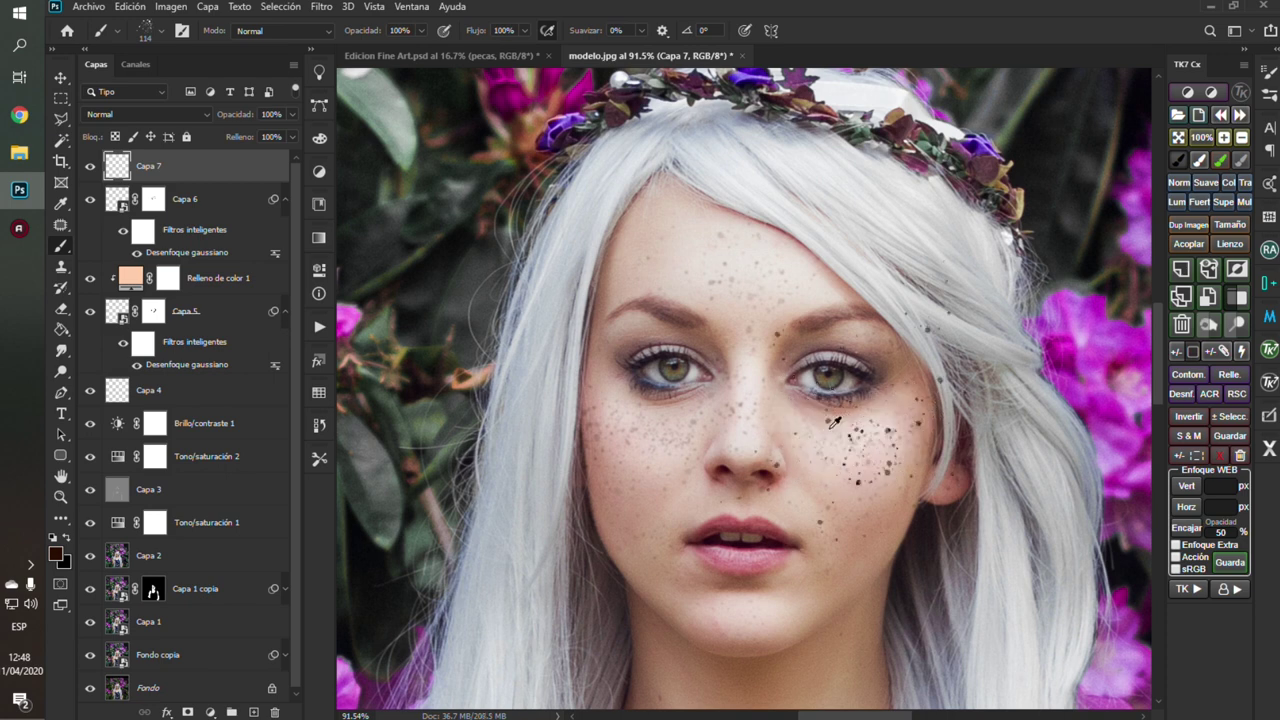
left_click_drag(592, 410, 672, 425)
Step: Resize the brush to 50 and add splatter freckles on the forehead, nose bridge and chin
key("bracketleft")
key("bracketleft")
key("bracketleft")
scroll(814, 446, "up", 1)
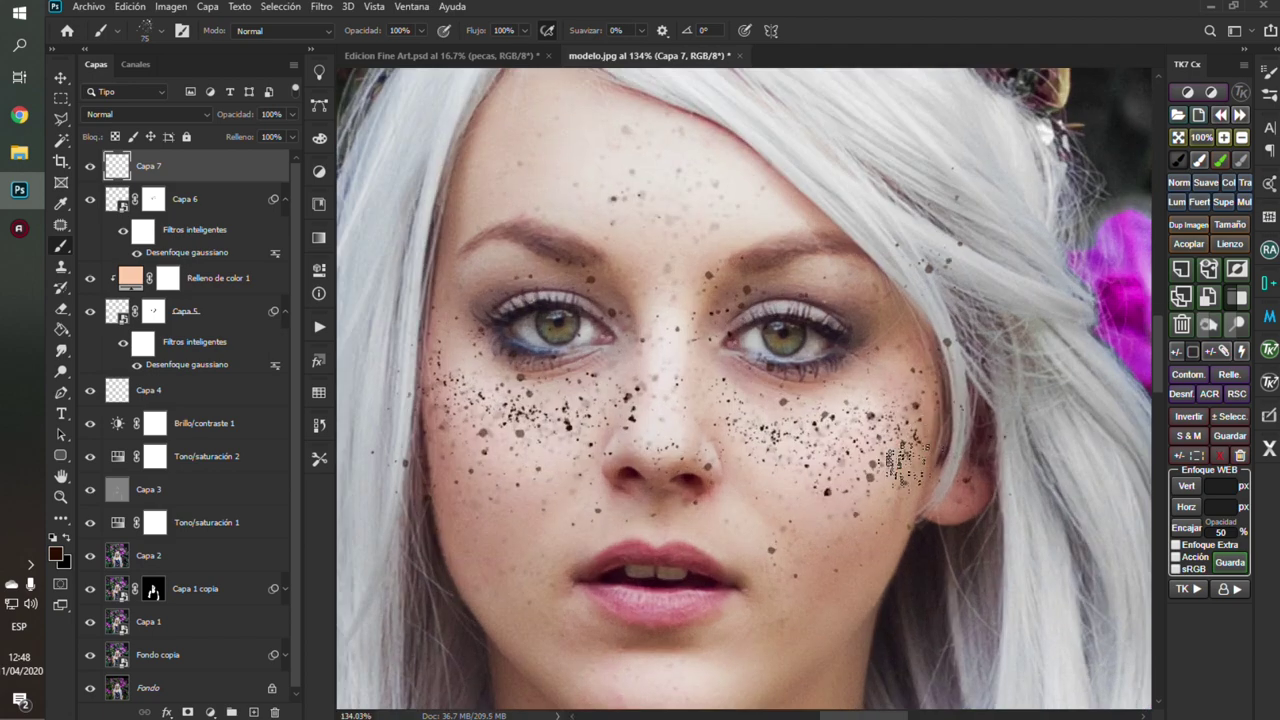
key("bracketright")
key("bracketright")
key("bracketright")
left_click_drag(660, 260, 710, 215)
scroll(820, 478, "up", 1)
left_click_drag(708, 640, 768, 614)
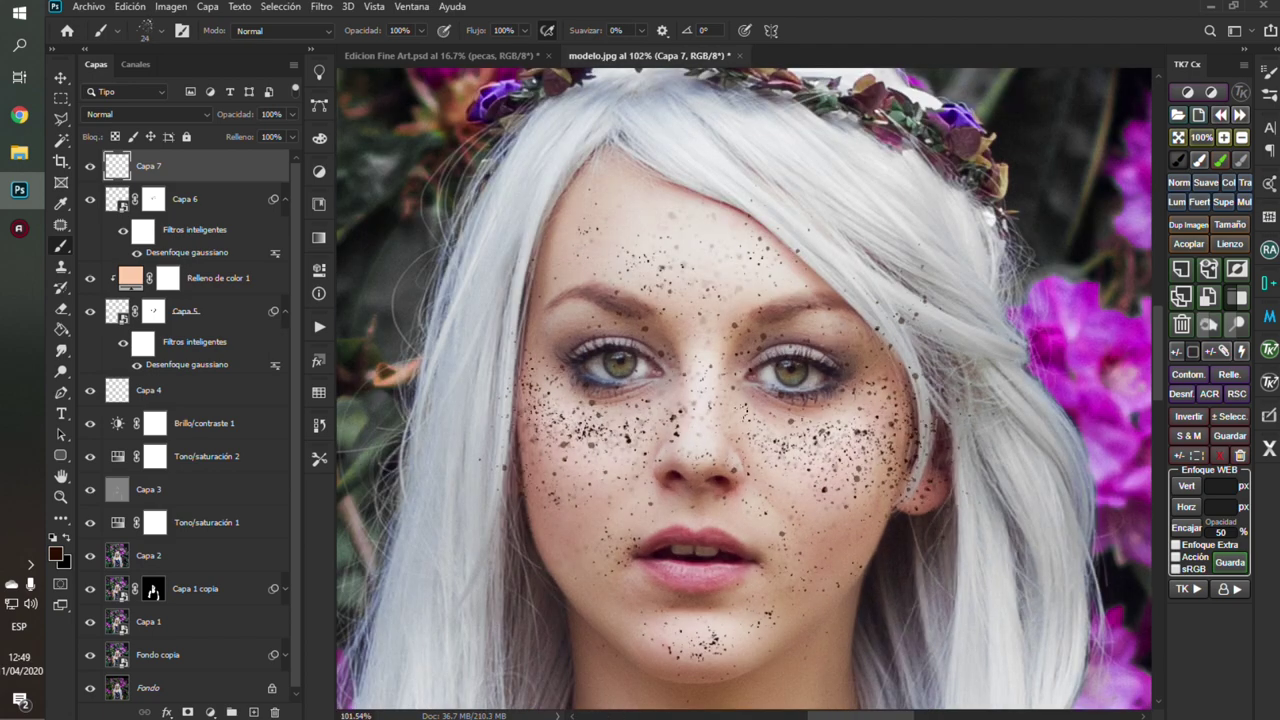
scroll(752, 404, "down", 2)
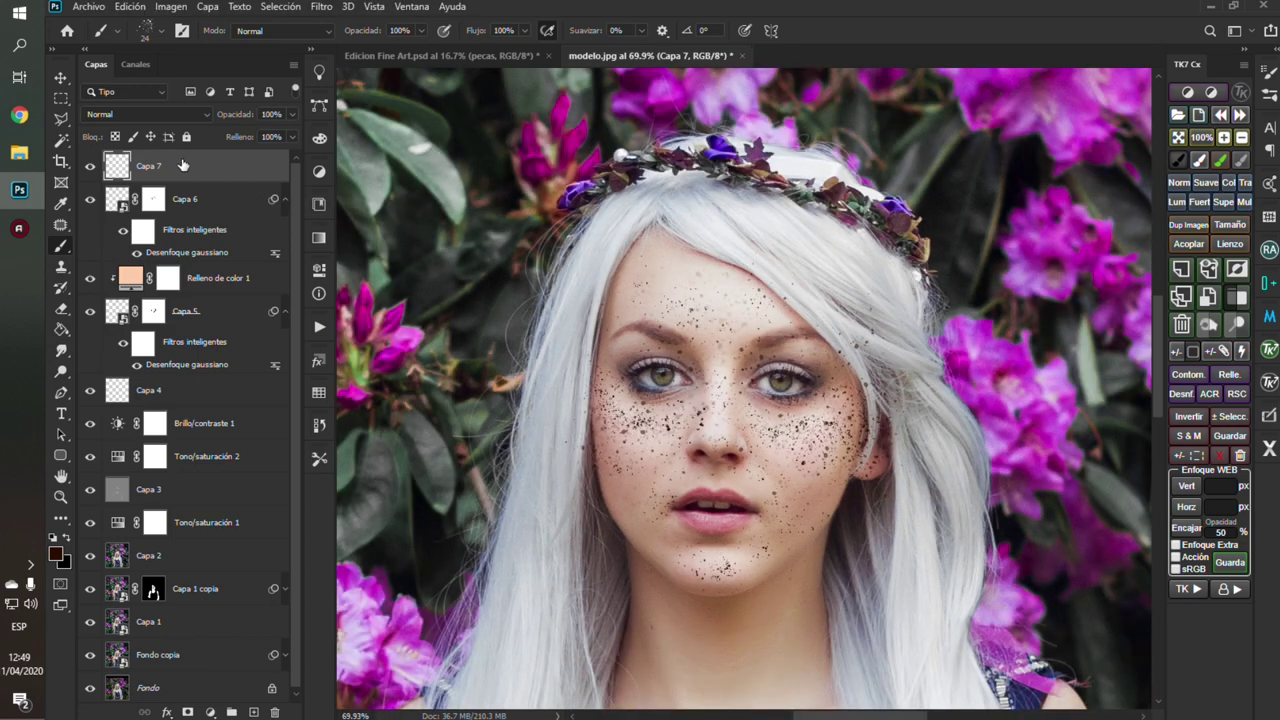
right_click(182, 164)
Step: Convert Capa 7 to a smart object and apply a first Gaussian Blur smart filter
left_click(276, 258)
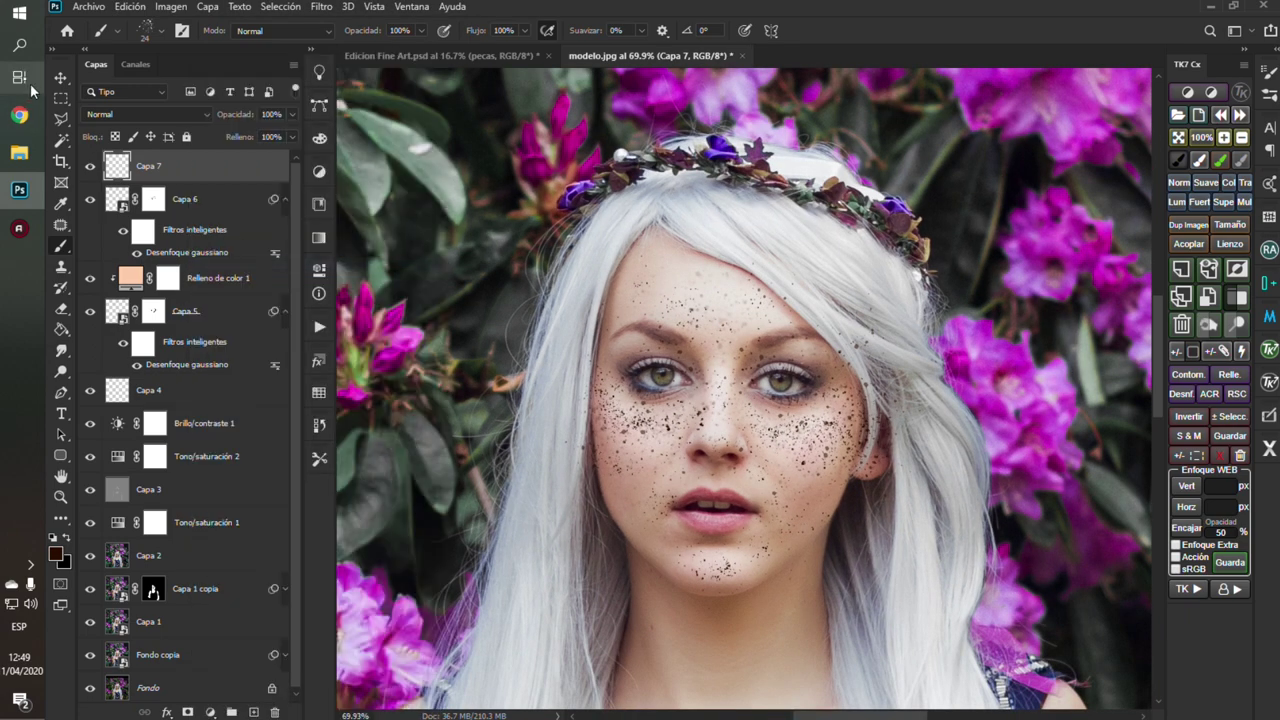
left_click(61, 77)
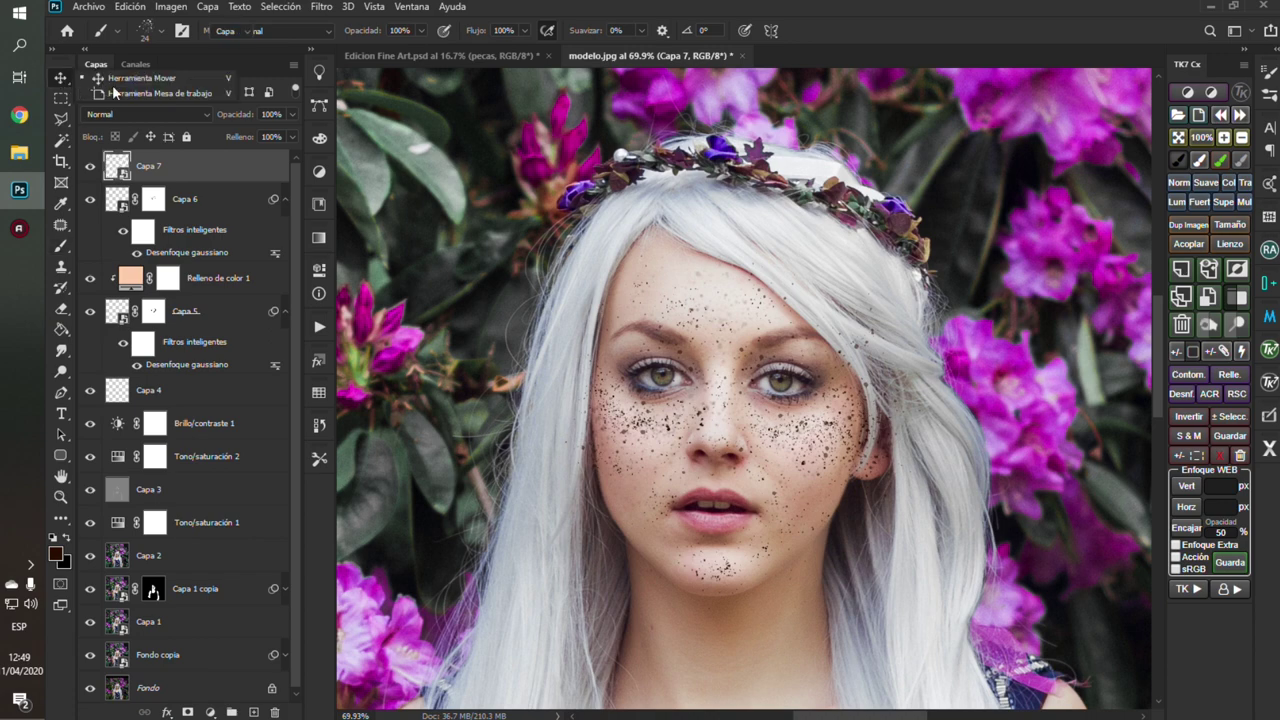
left_click(320, 7)
left_click(368, 23)
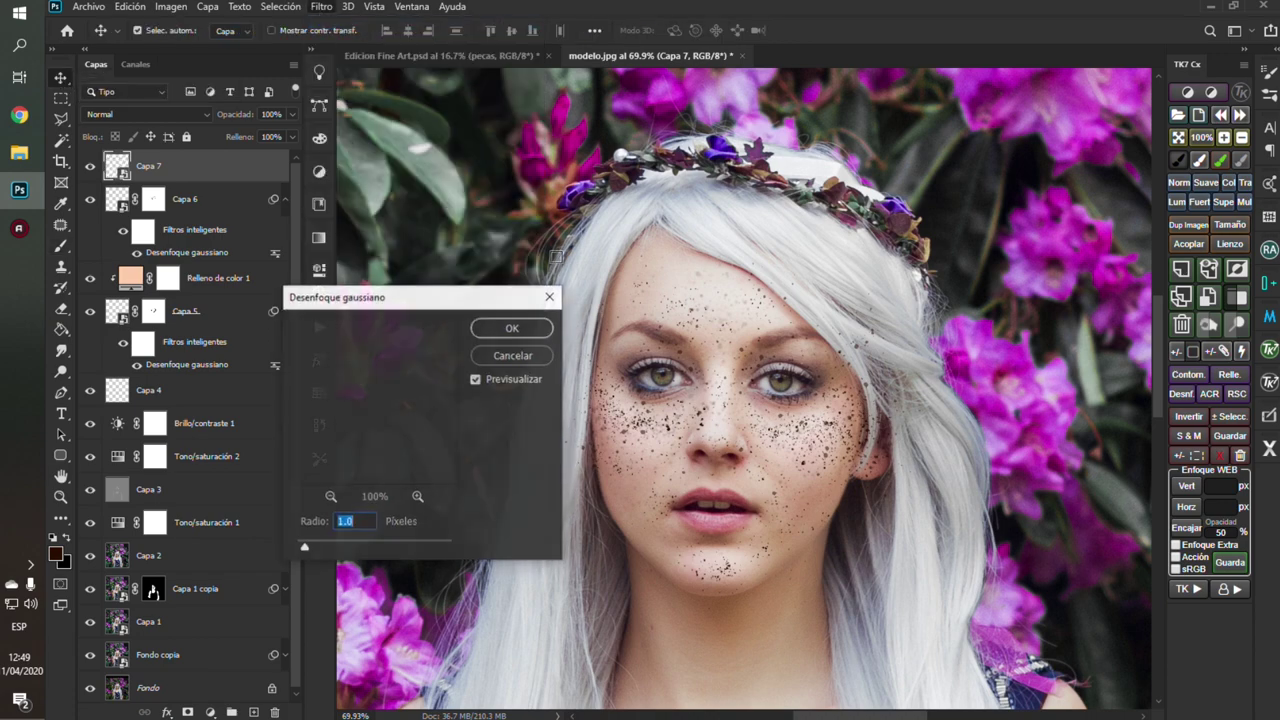
left_click(510, 329)
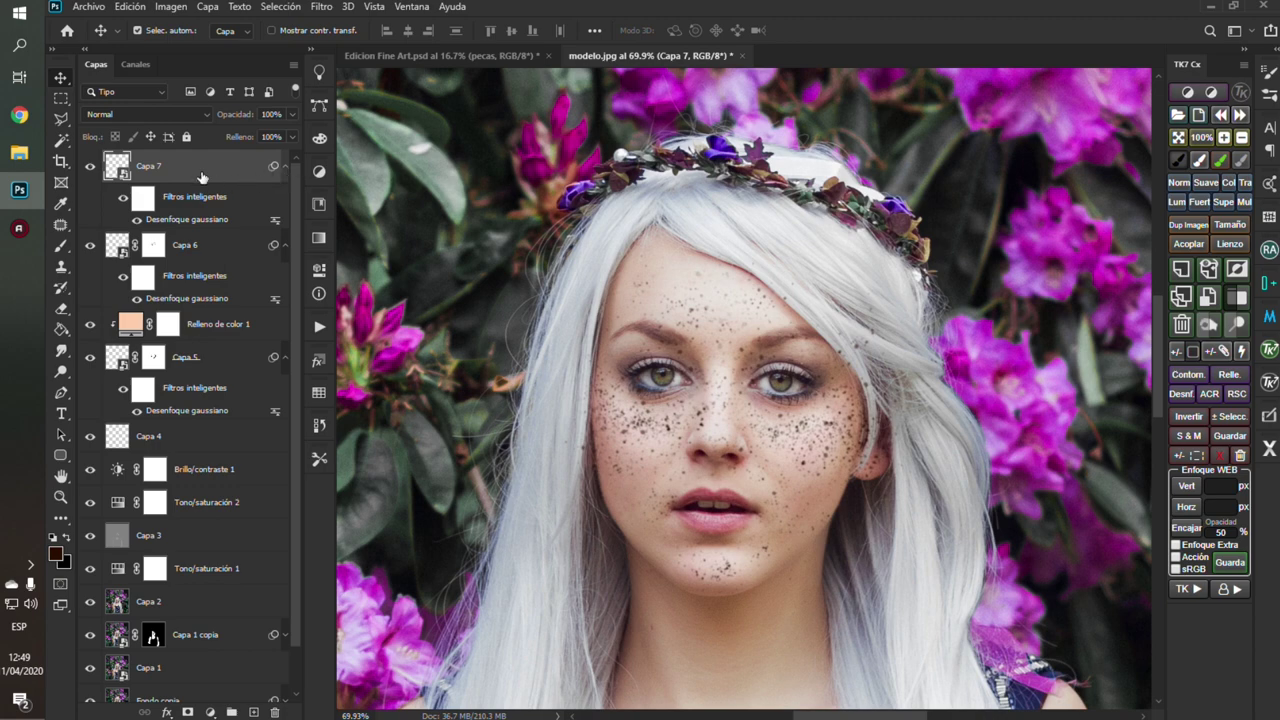
Step: Apply a second Gaussian Blur with radius 3, set opacity to 43%, and add a white mask
left_click(321, 8)
mouse_move(346, 188)
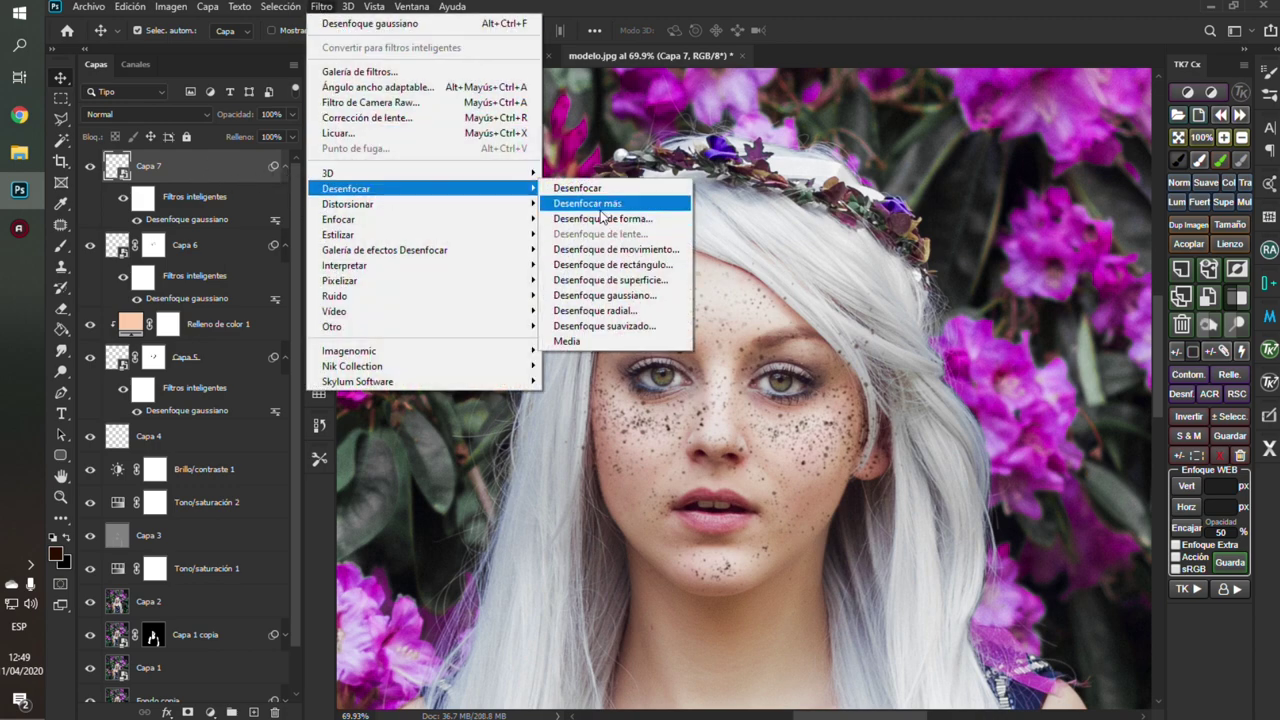
left_click(603, 295)
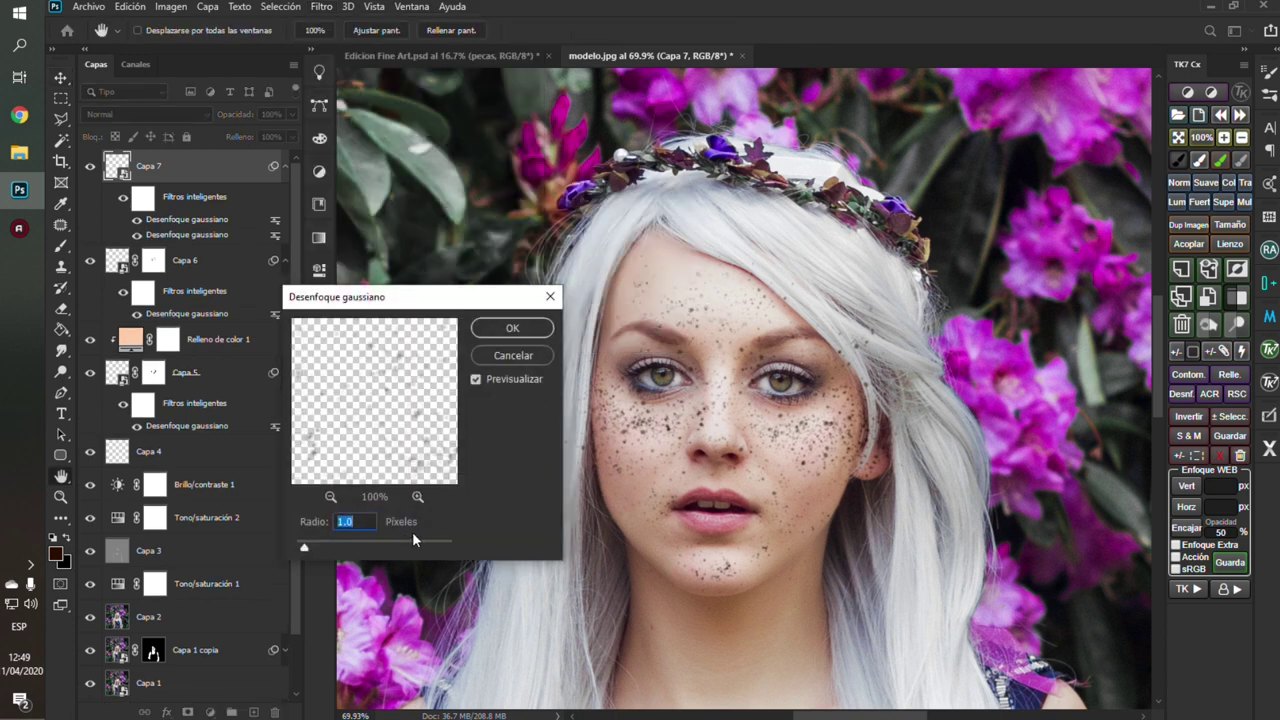
type("3")
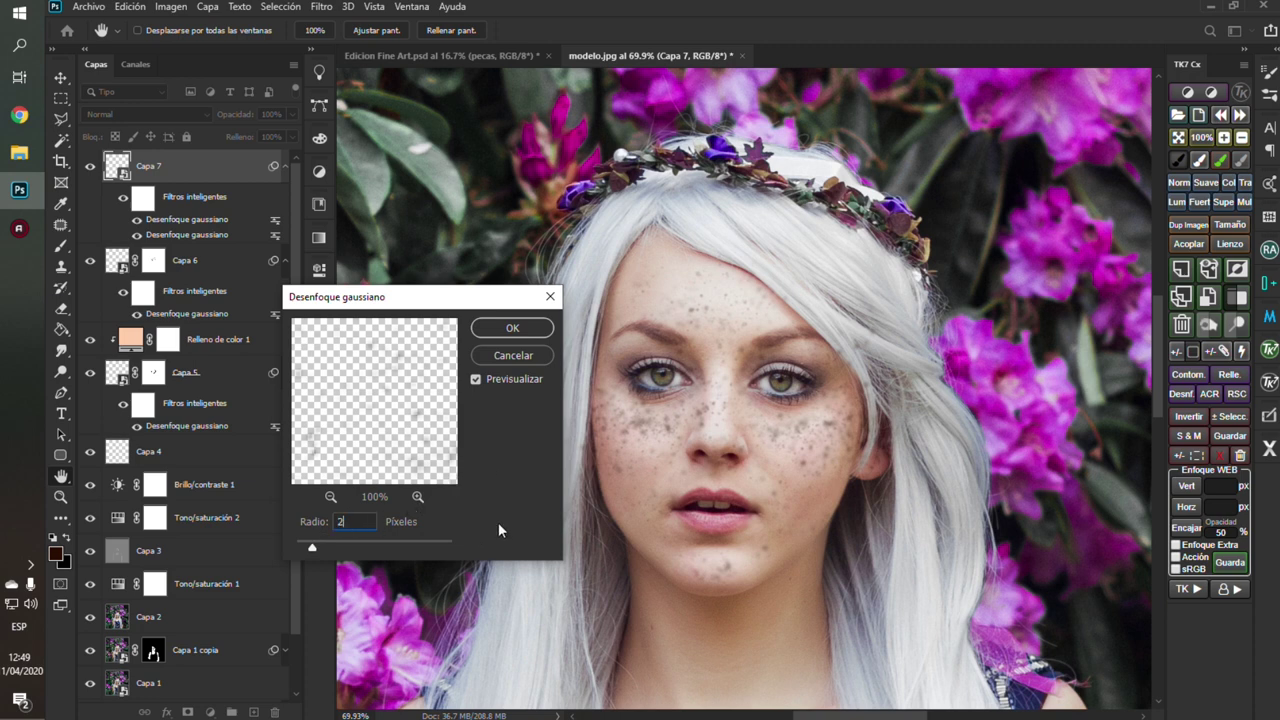
left_click(507, 329)
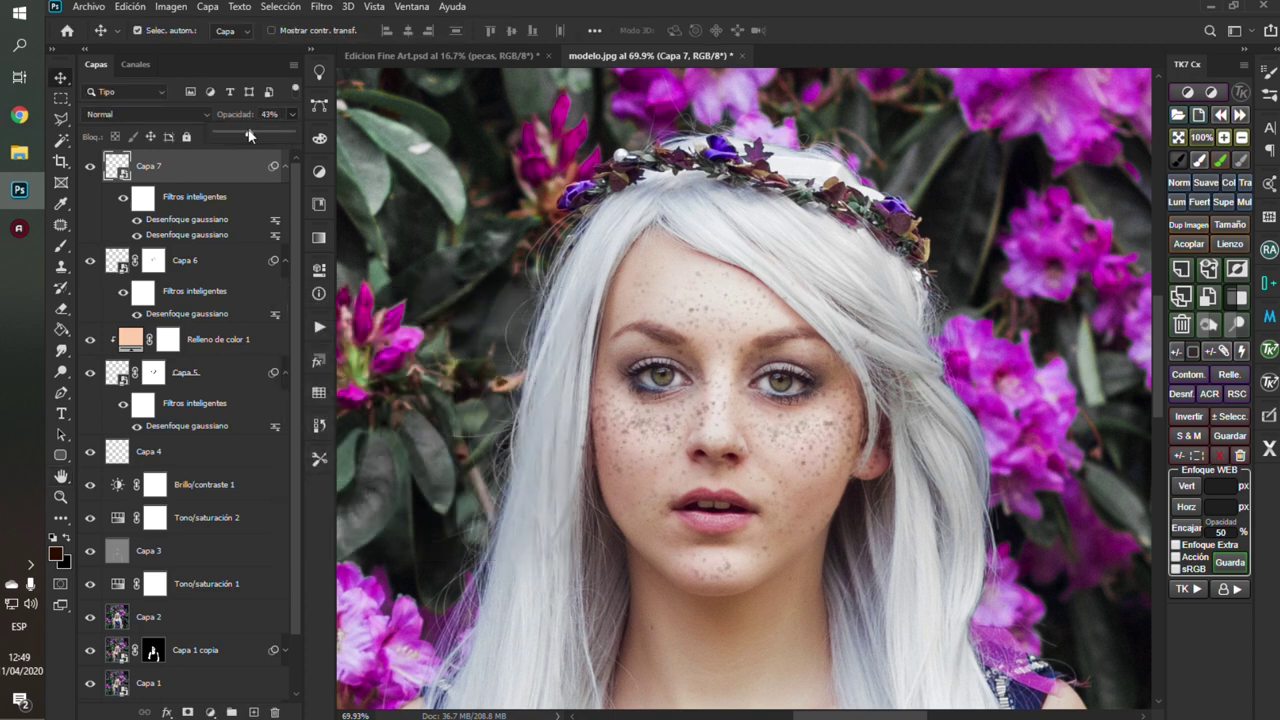
left_click(220, 172)
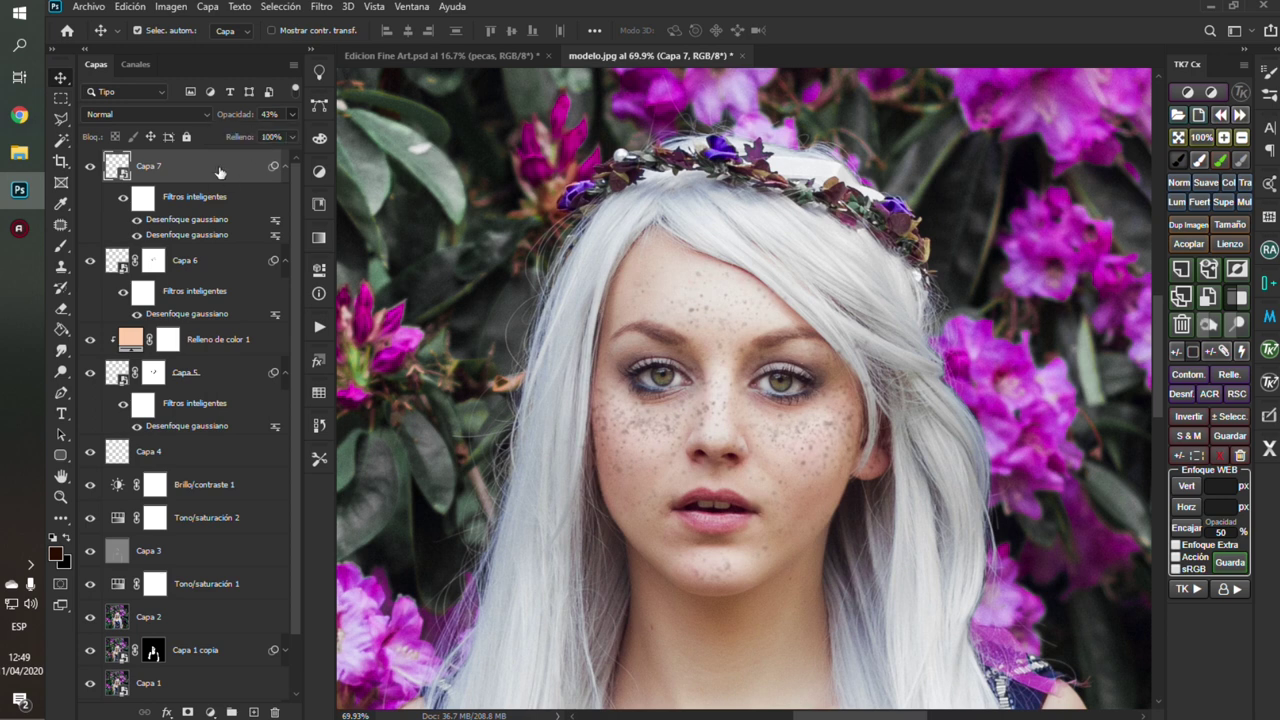
left_click(187, 712)
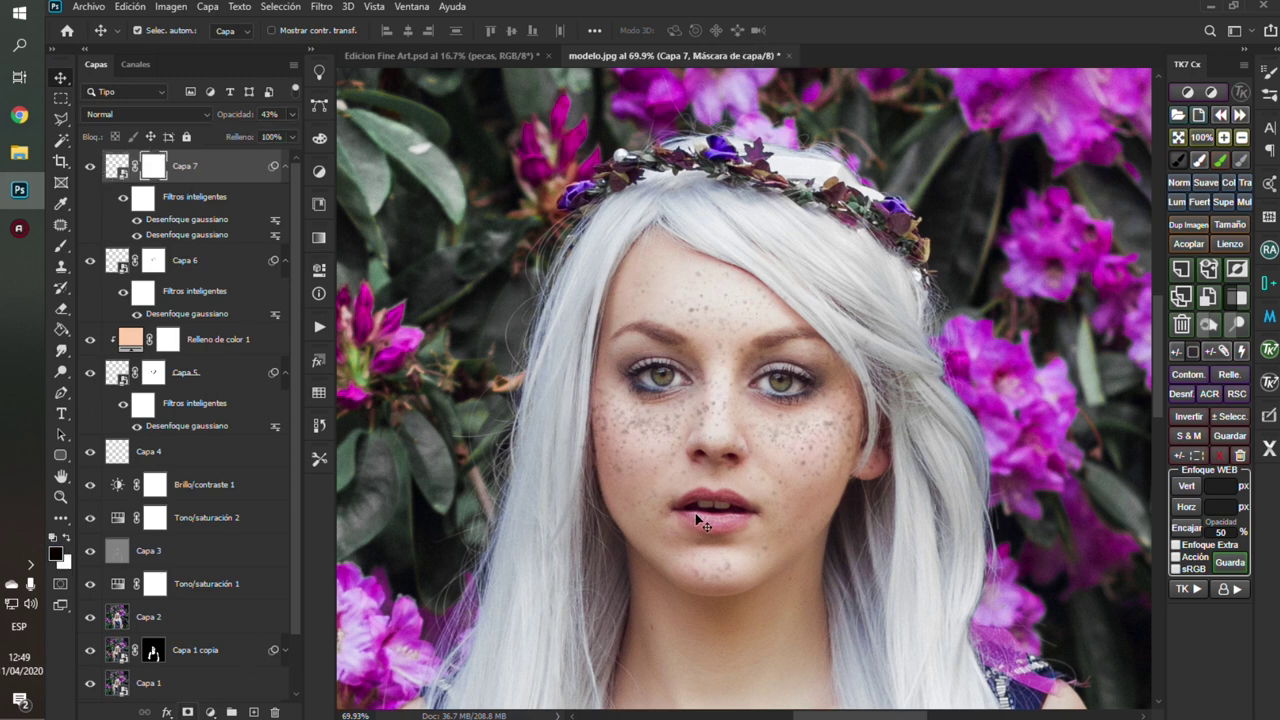
Step: Pick the soft round Circular difuso brush at 119 px and 20% opacity
key("b")
right_click(797, 470)
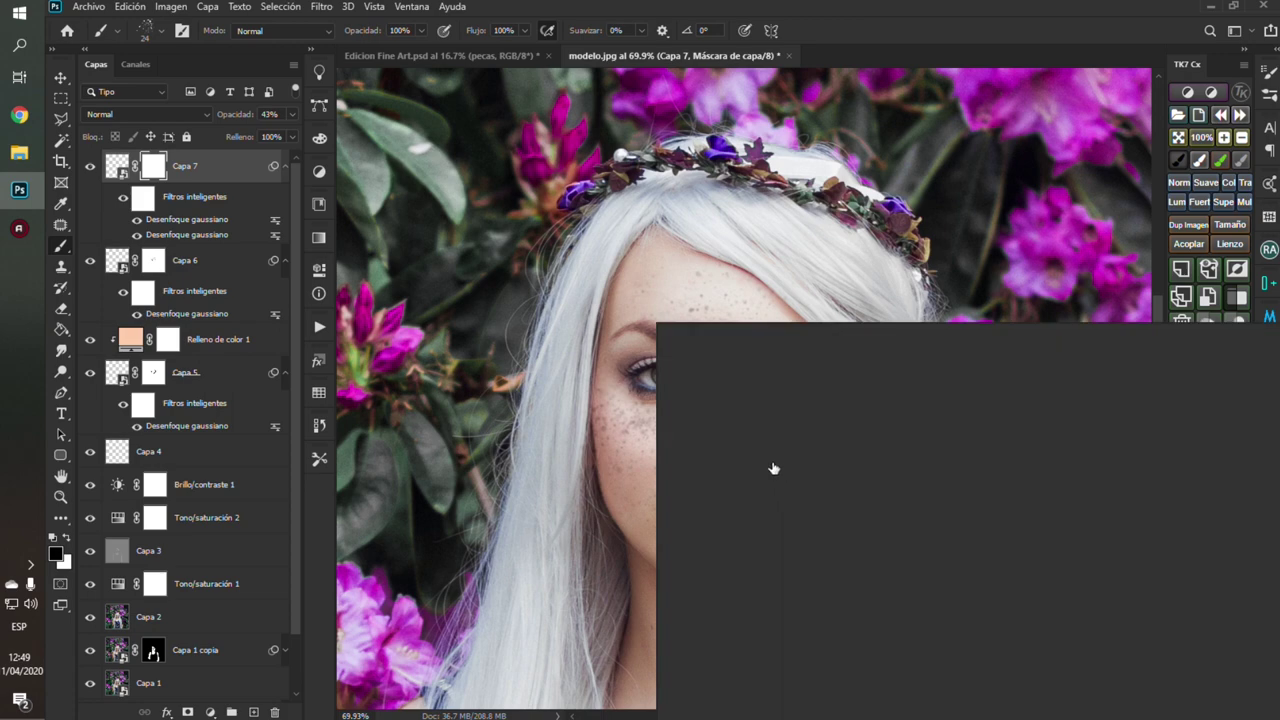
left_click(782, 496)
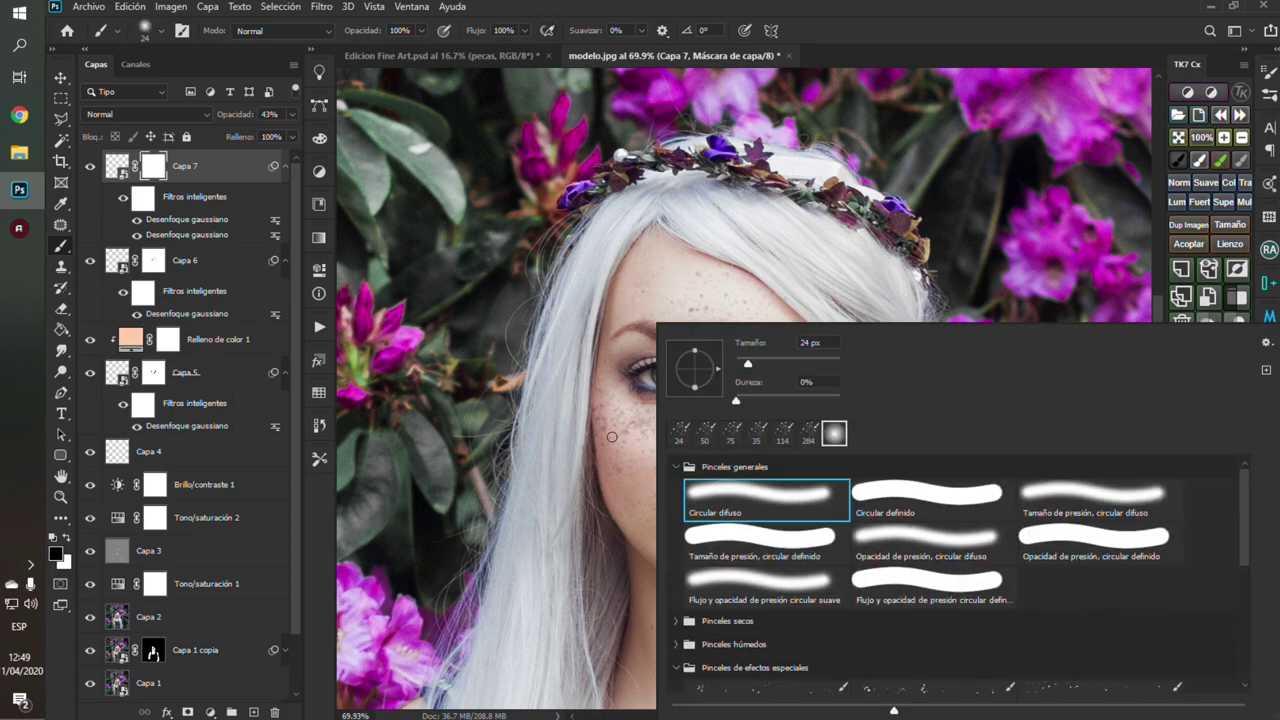
left_click(568, 364)
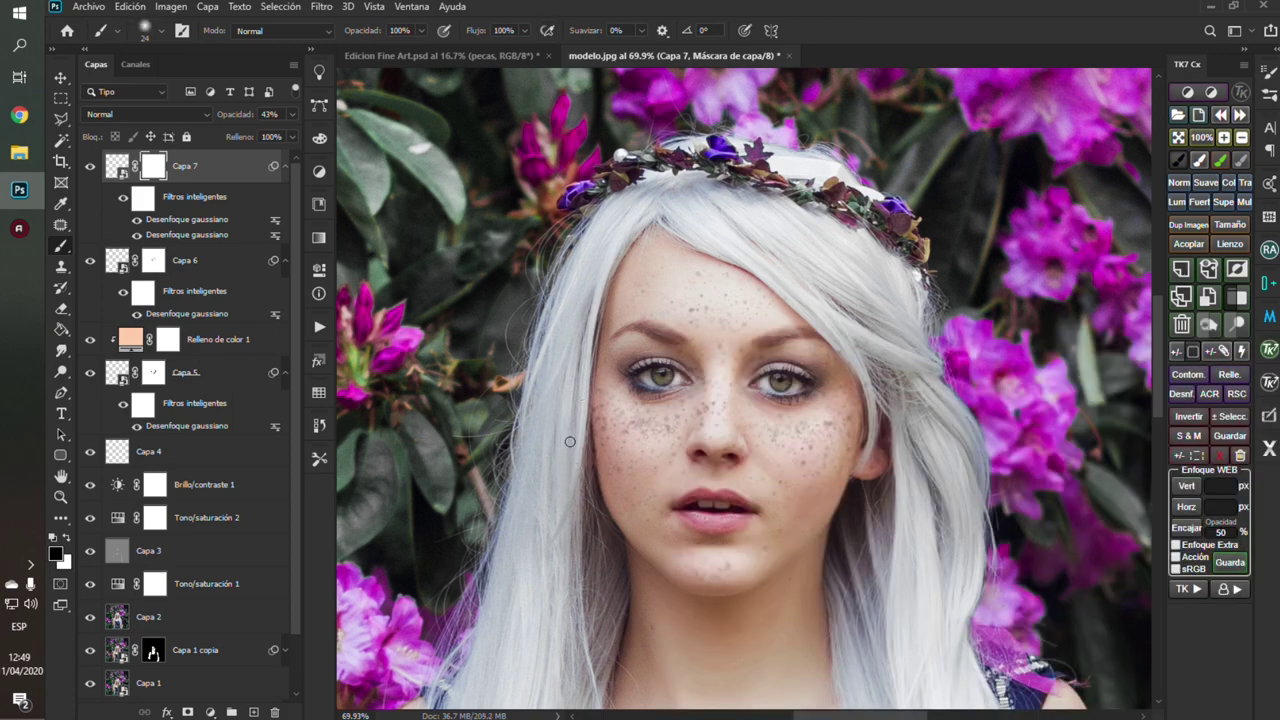
scroll(785, 507, "up", 2)
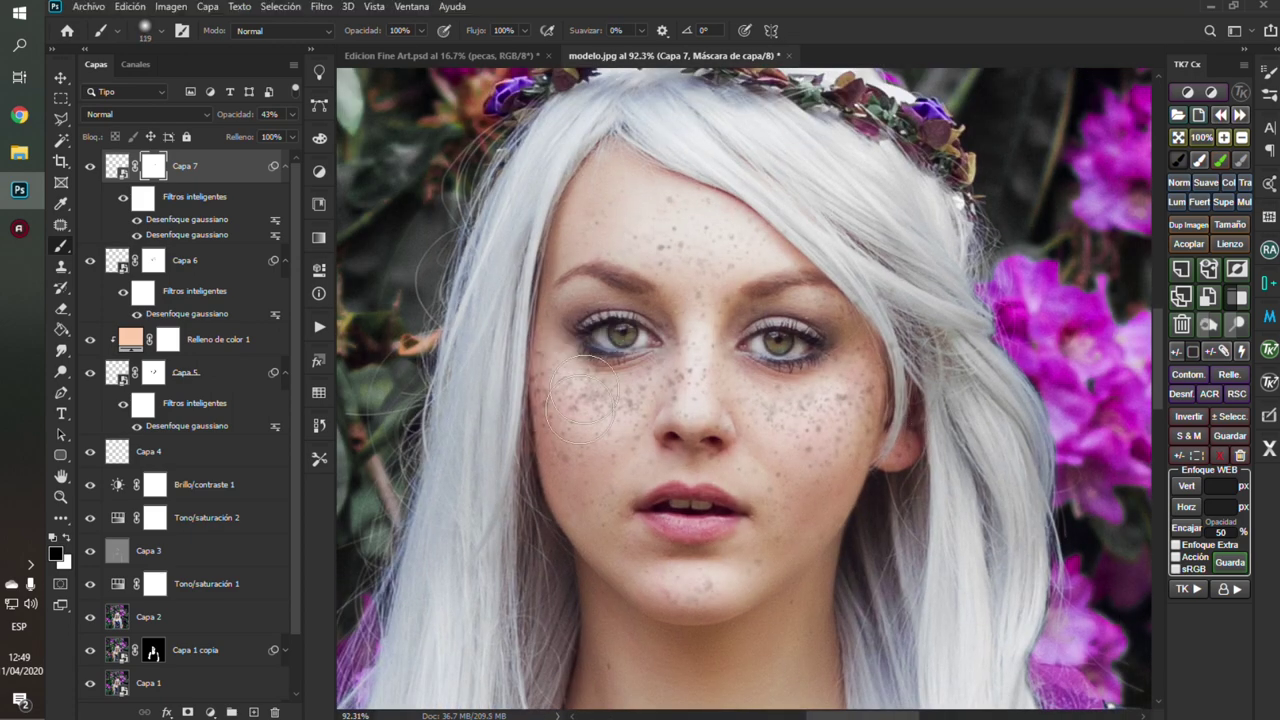
key("bracketright")
key("bracketright")
key("bracketright")
key("2")
Step: Set Capa 7 opacity to 66%, shrink the brush to 44 px, and toggle Capa 7 to compare
left_click_drag(246, 118, 274, 118)
left_click_drag(247, 117, 241, 117)
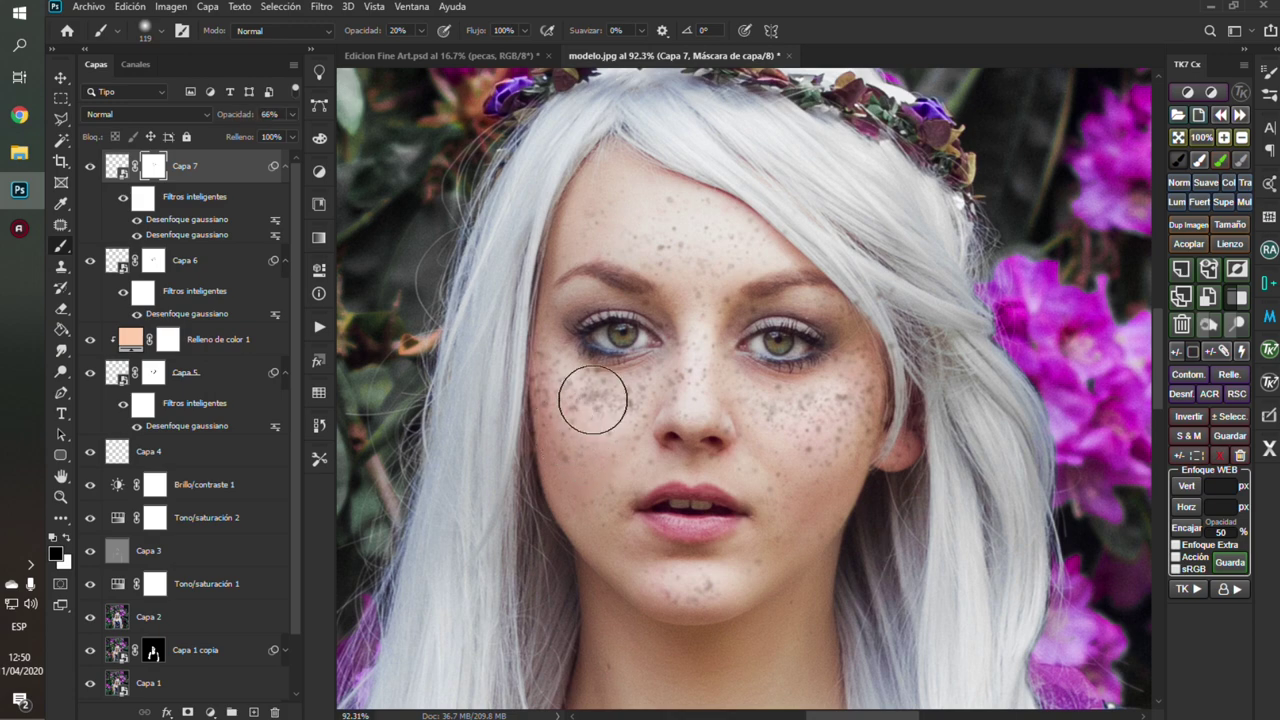
scroll(790, 350, "up", 2)
right_click(786, 339, "alt")
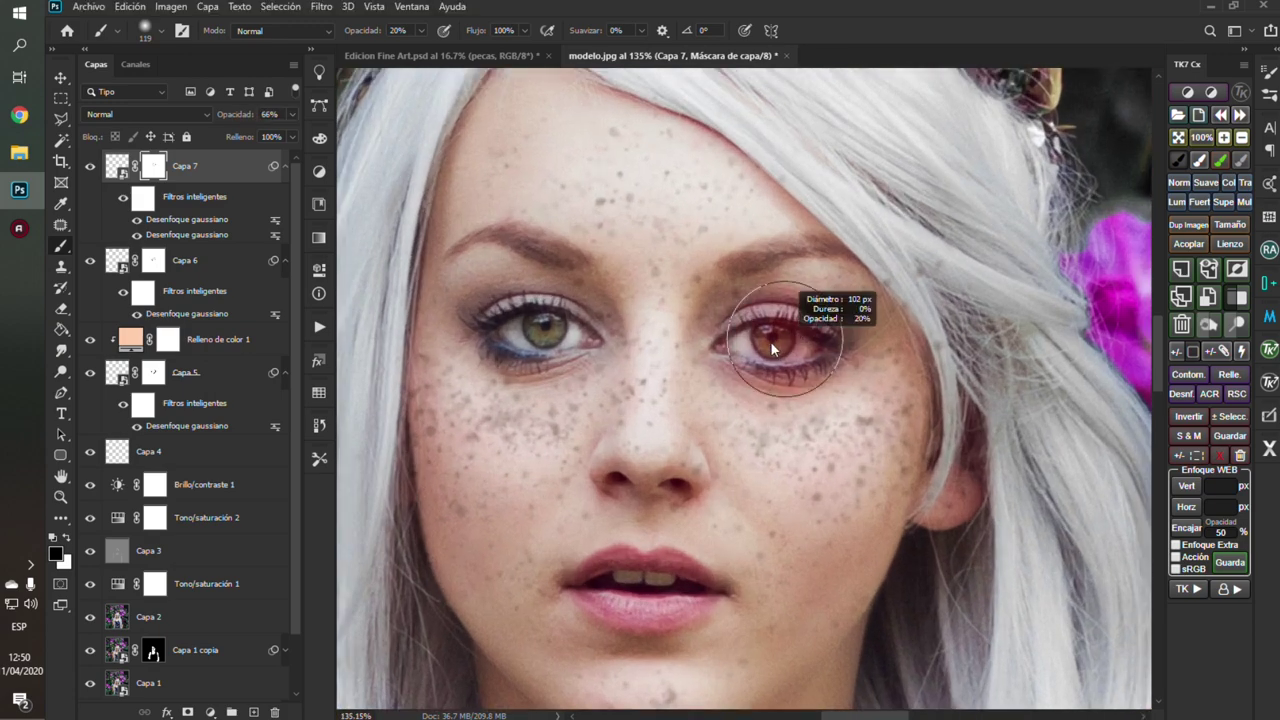
left_click_drag(752, 345, 730, 350)
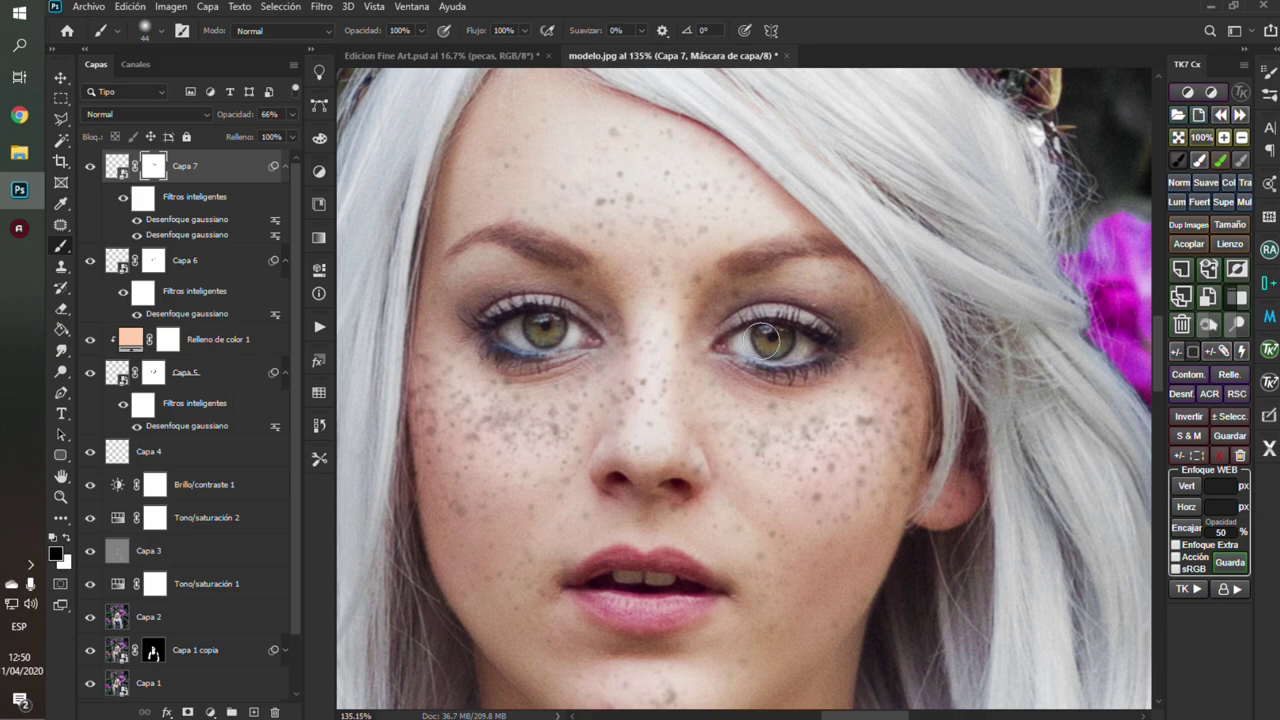
scroll(679, 363, "down", 1)
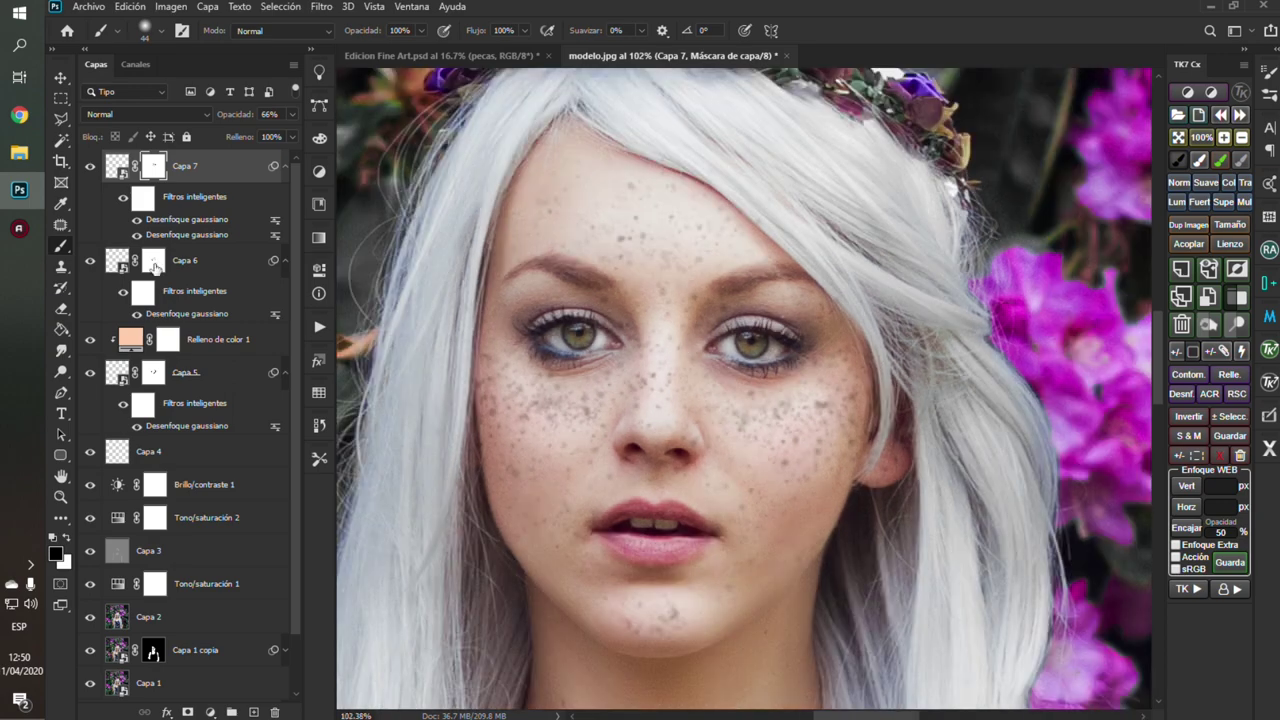
left_click(90, 166)
left_click(90, 166)
left_click(90, 166)
Step: Collapse the Filtros inteligentes lists under Capa 7 and Capa 6 and review the whole portrait
scroll(472, 495, "down", 1)
scroll(472, 495, "down", 4)
scroll(472, 495, "down", 1)
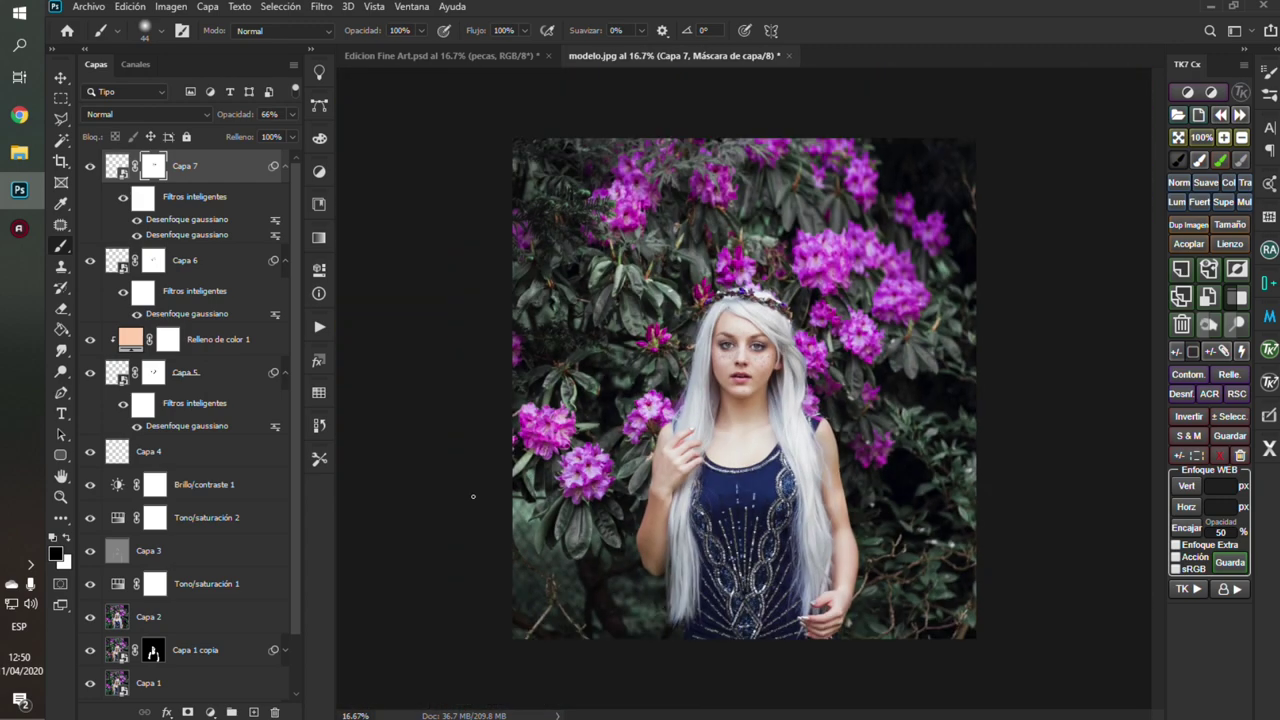
scroll(472, 495, "up", 1)
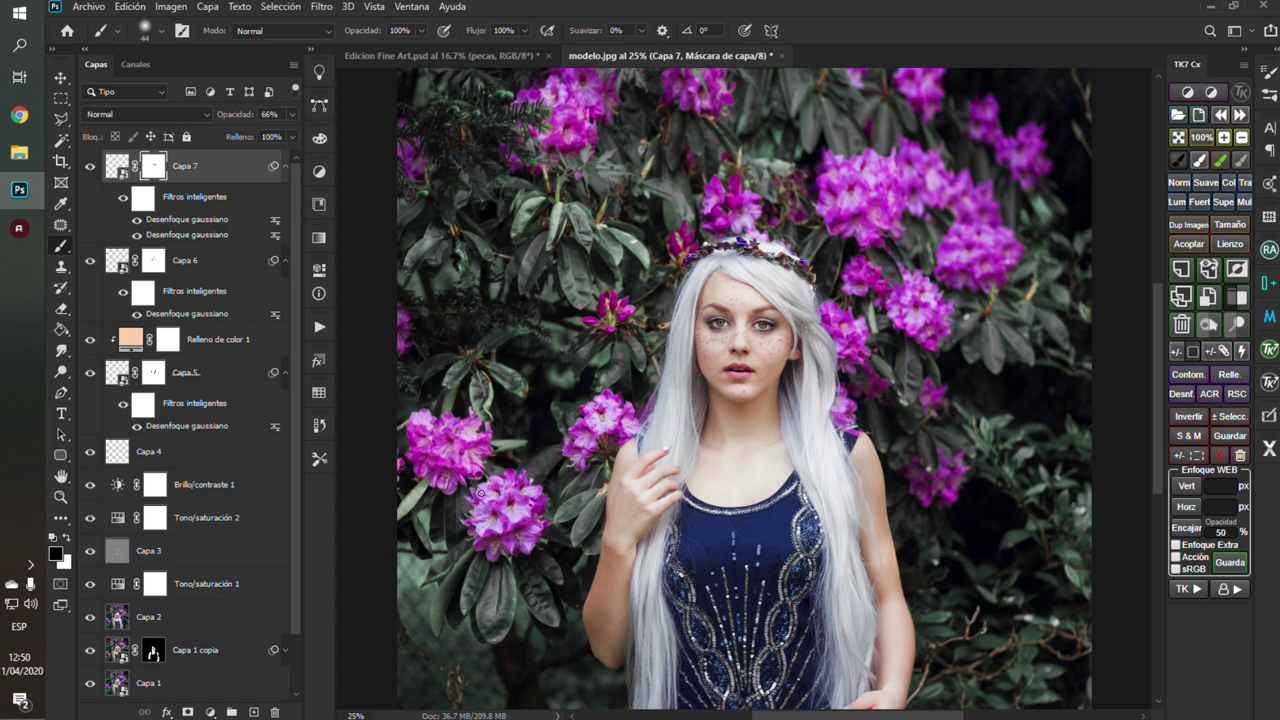
key("v")
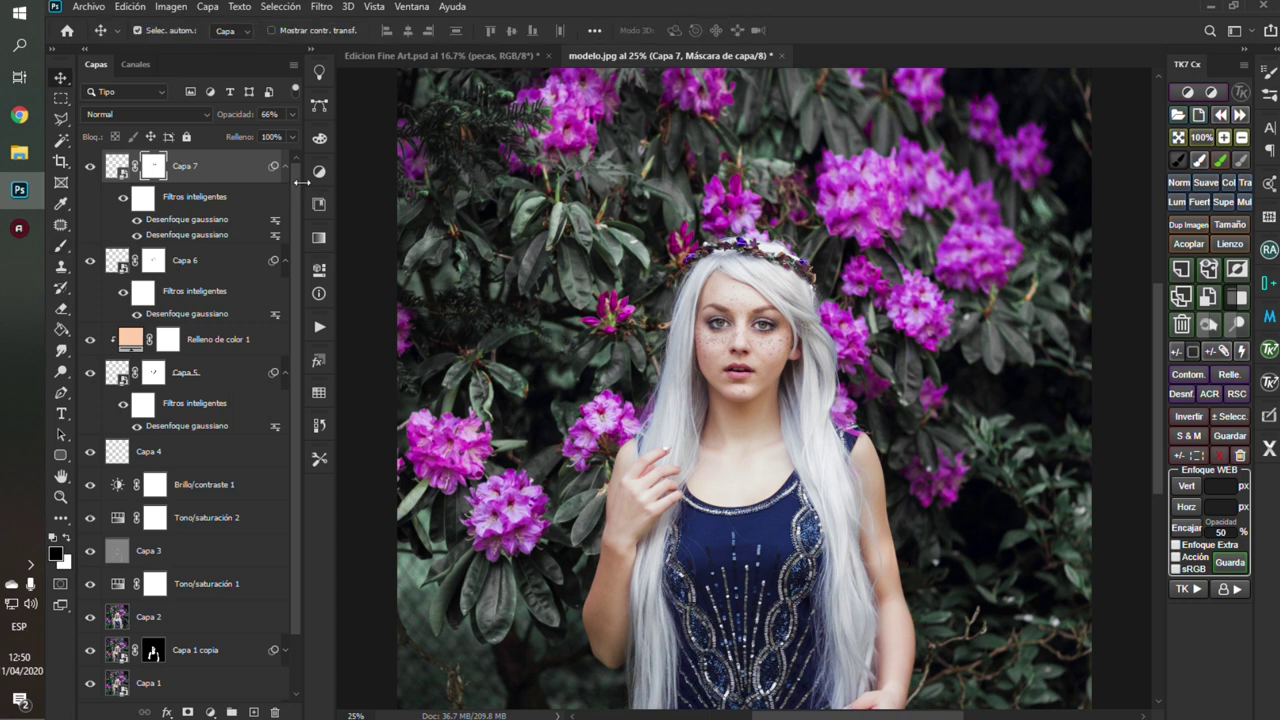
left_click(285, 167)
left_click(283, 201)
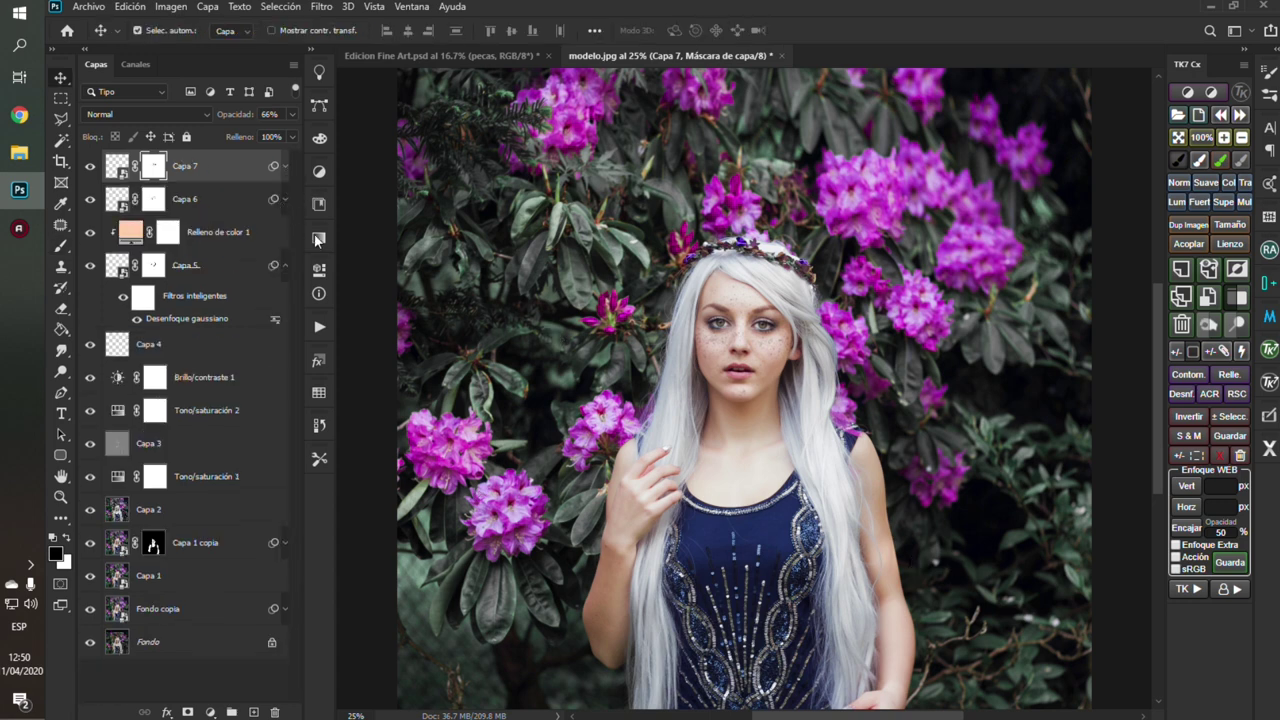
scroll(735, 332, "up", 1)
scroll(751, 325, "up", 2)
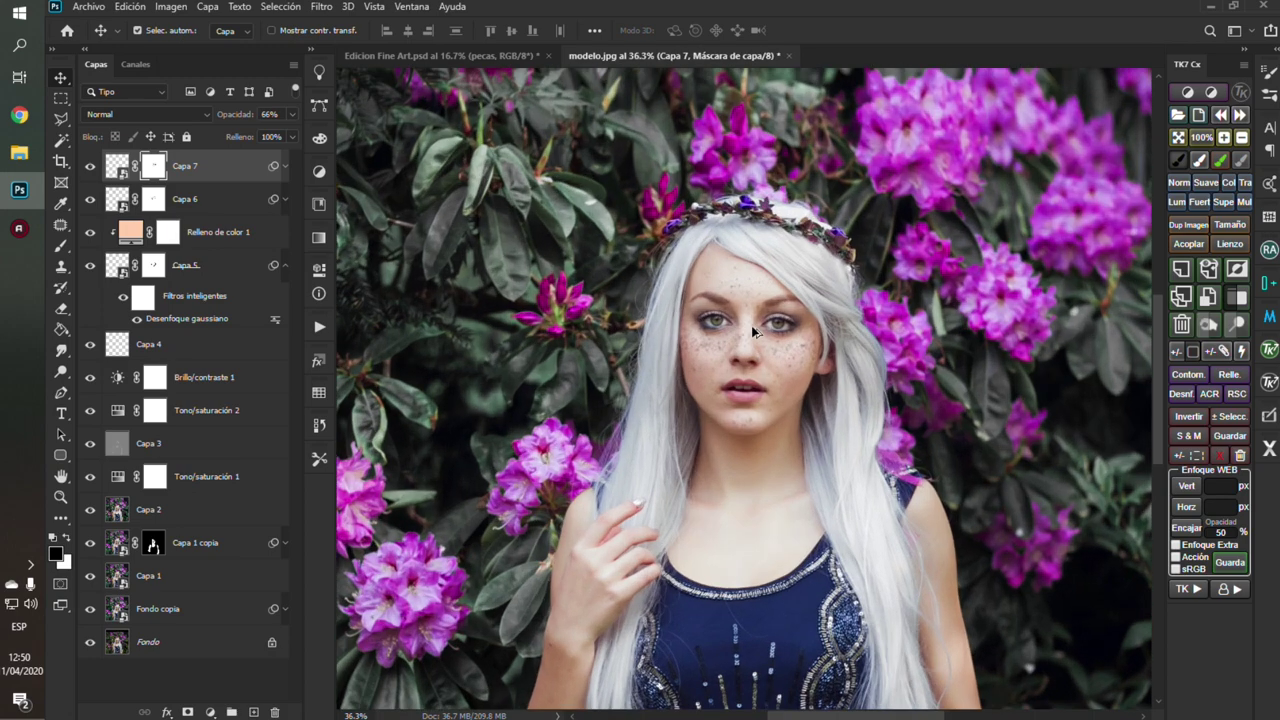
scroll(751, 325, "up", 2)
scroll(751, 325, "down", 3)
scroll(751, 325, "down", 2)
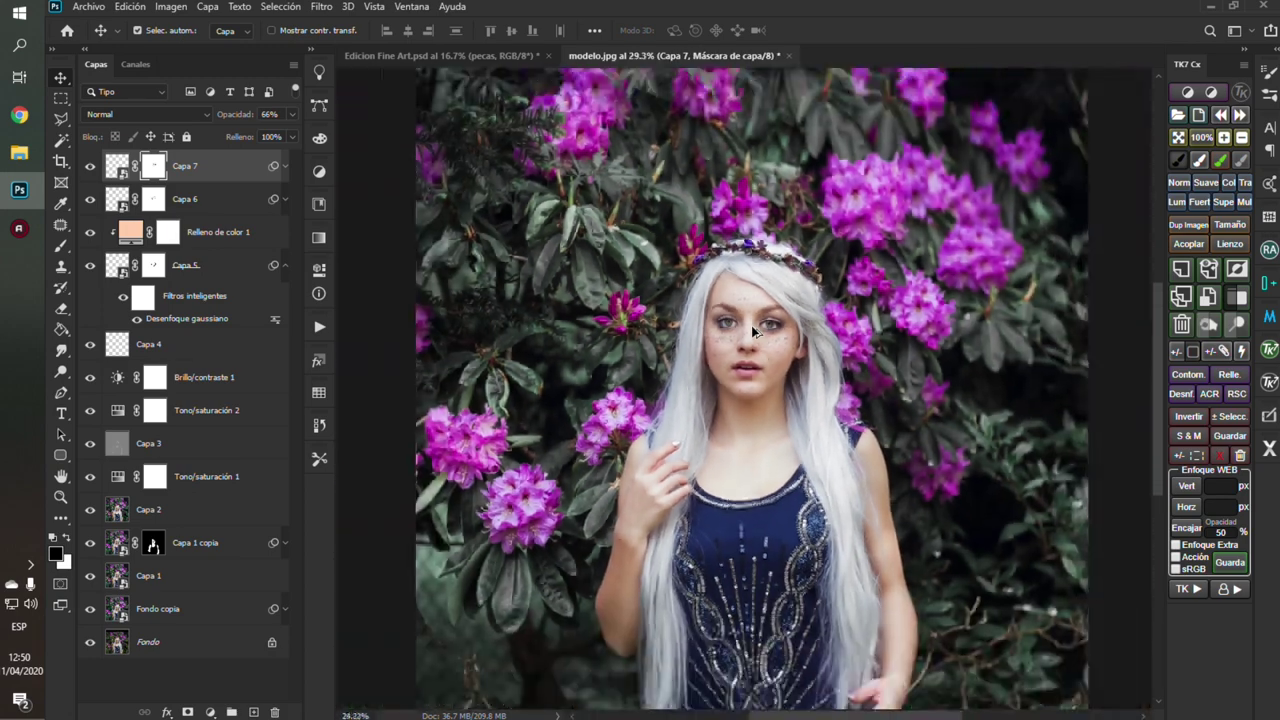
scroll(751, 325, "down", 1)
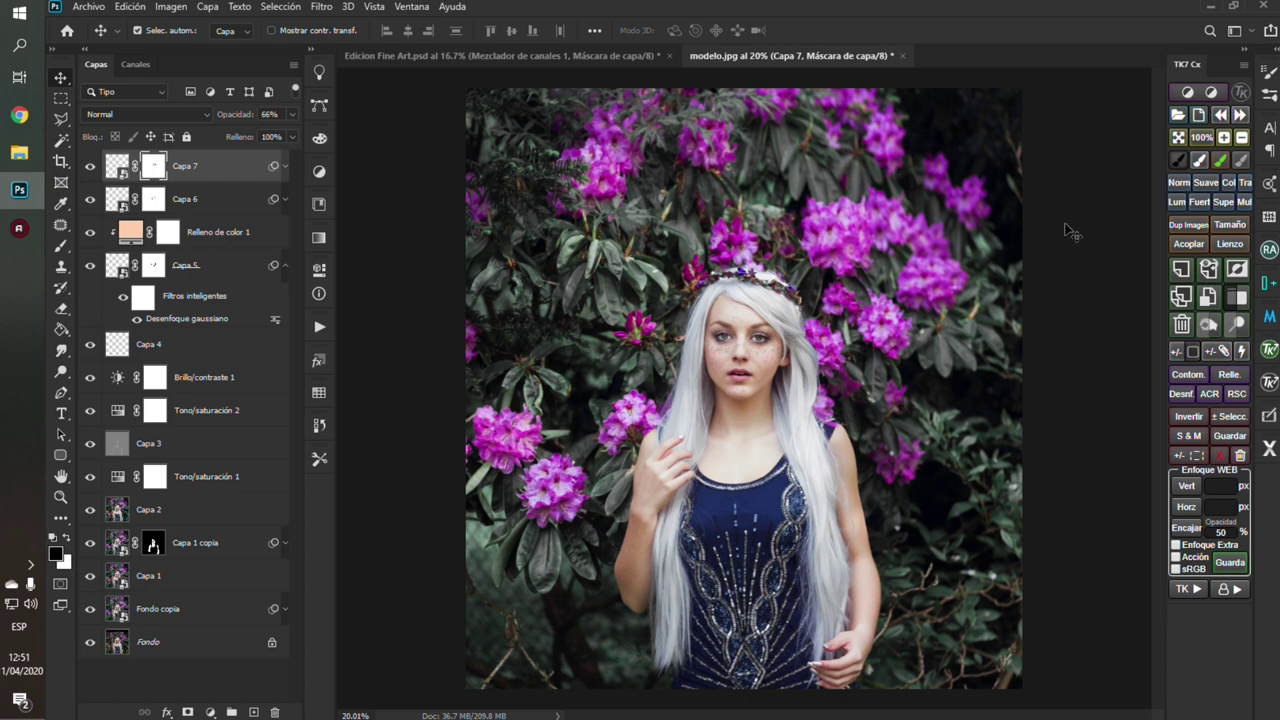
left_click(1187, 93)
Step: Add a Curvas 1 layer, moving the black point right and adding shadow and highlight points, then compare
left_click(1183, 115)
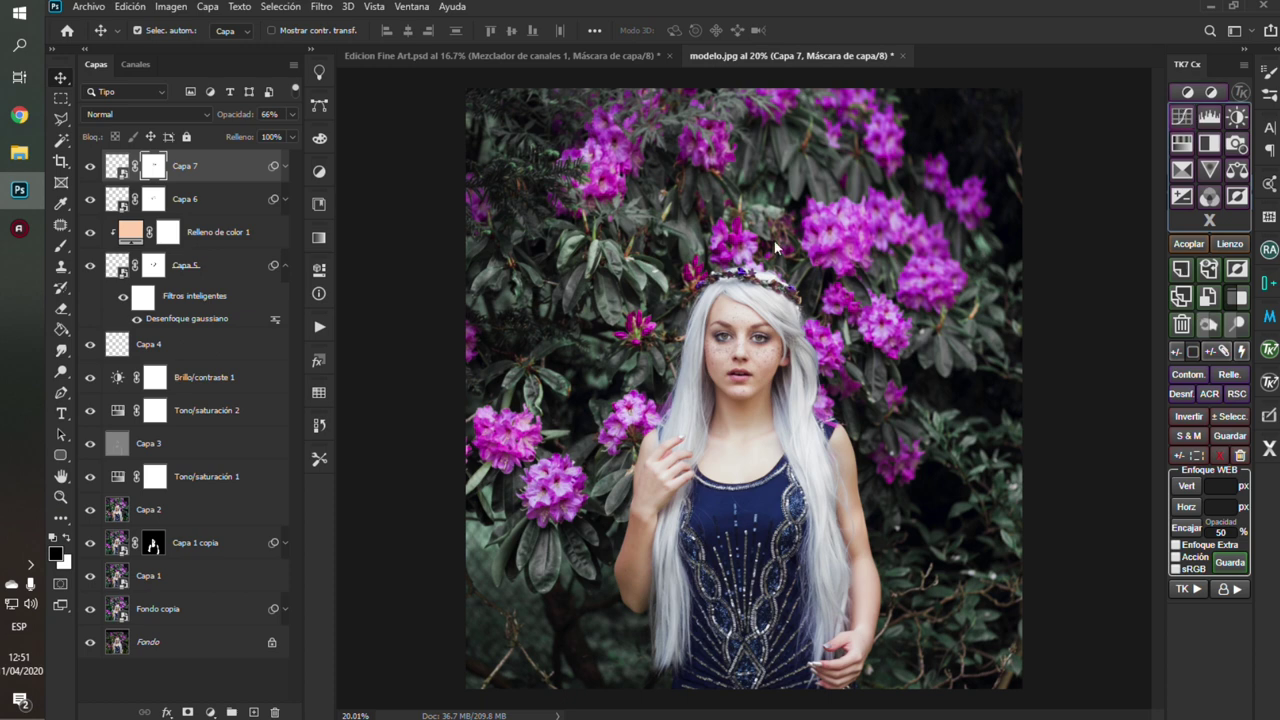
left_click_drag(380, 511, 382, 519)
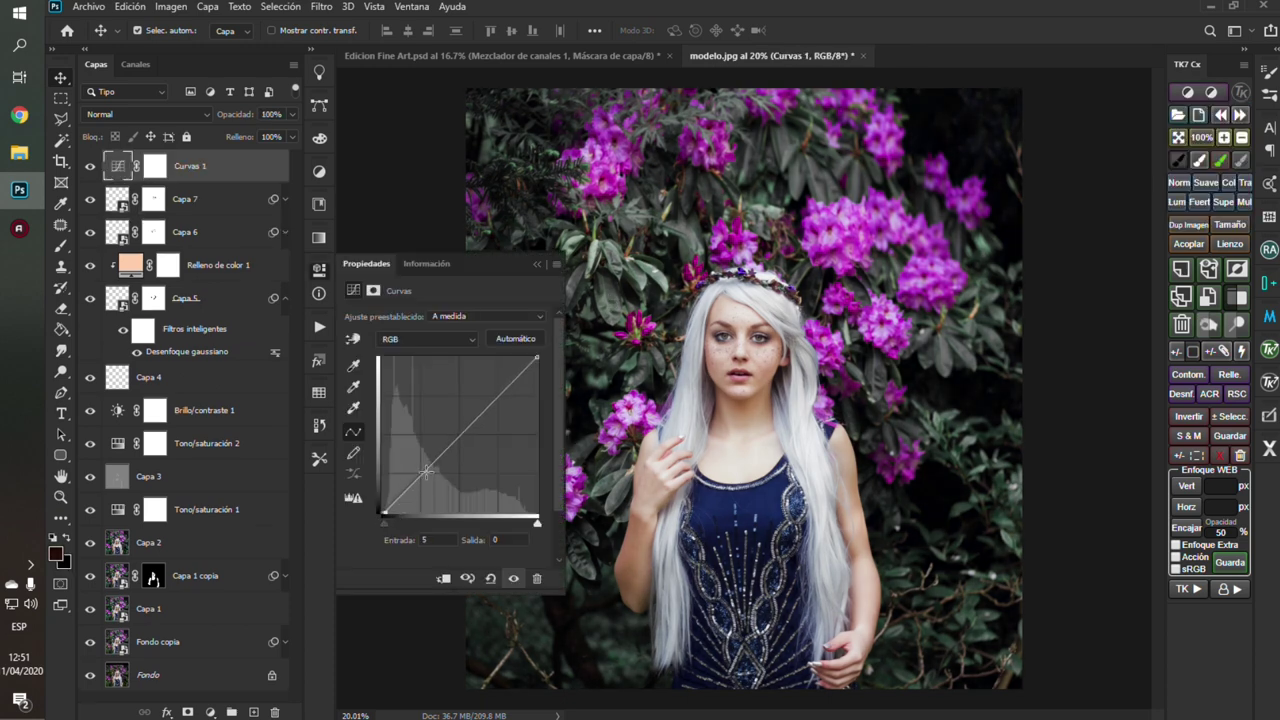
left_click_drag(429, 469, 430, 464)
left_click(499, 396)
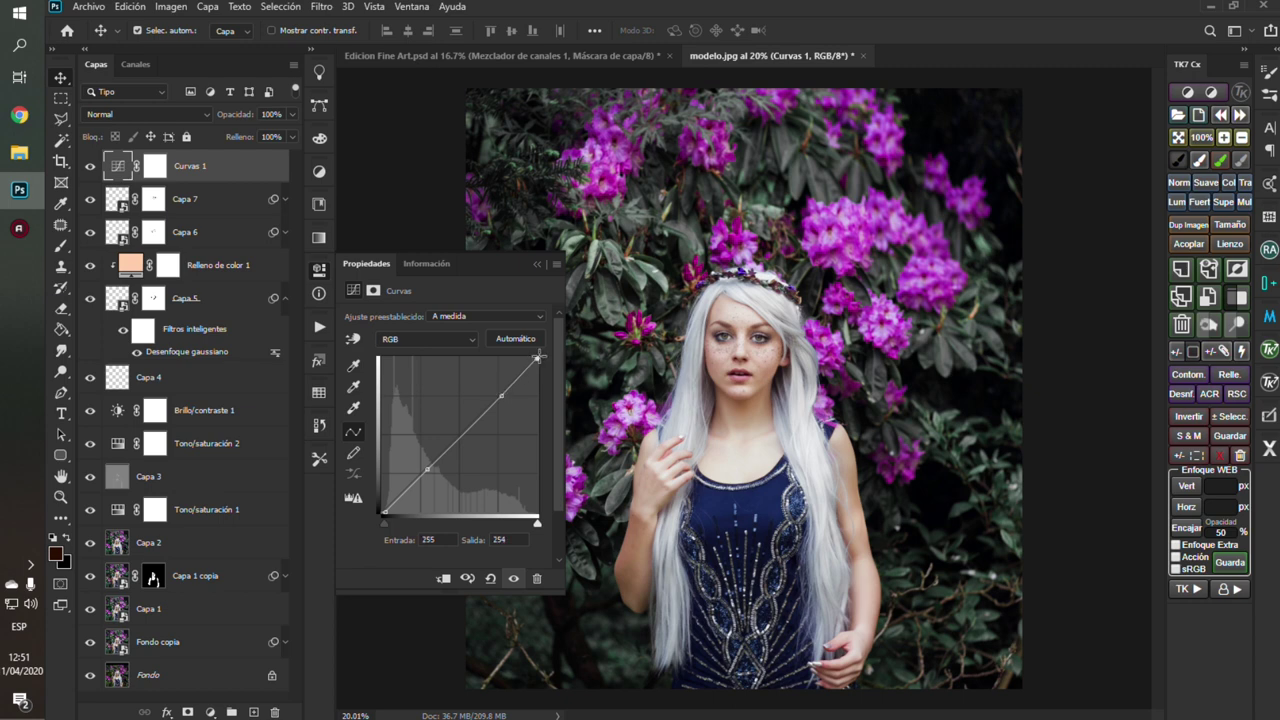
left_click(91, 167)
left_click(91, 167)
left_click(91, 167)
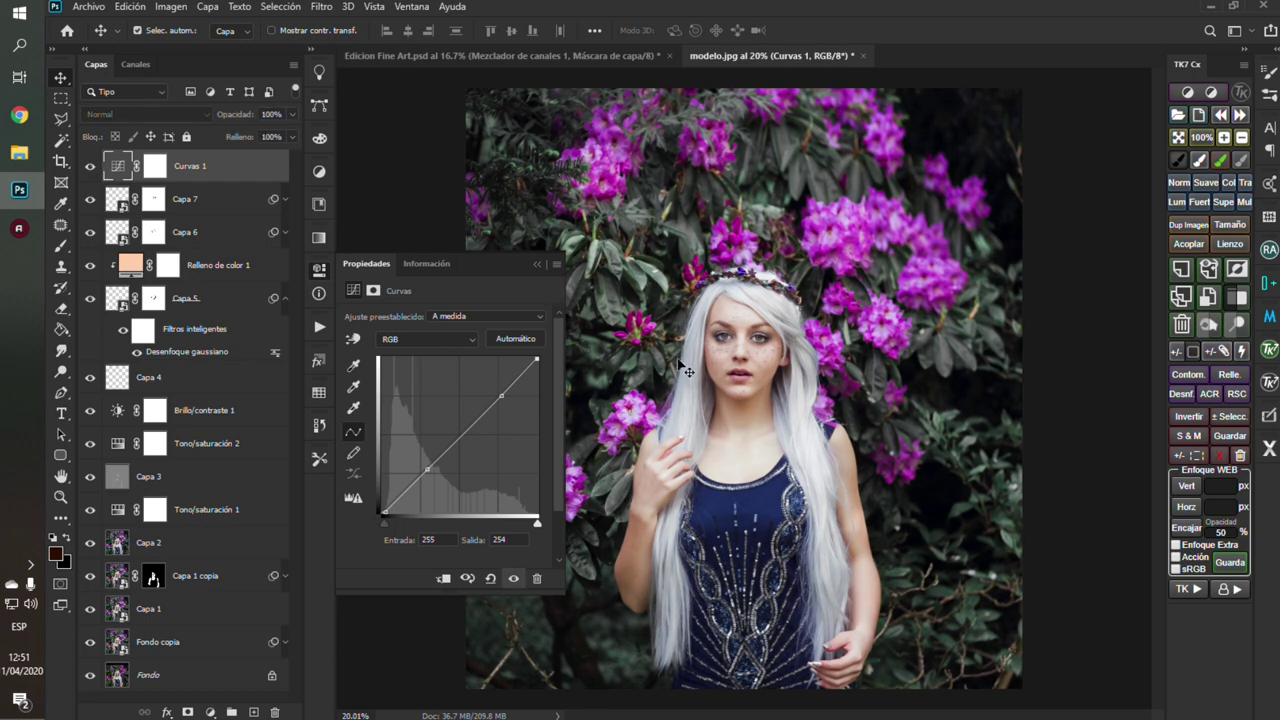
left_click(537, 264)
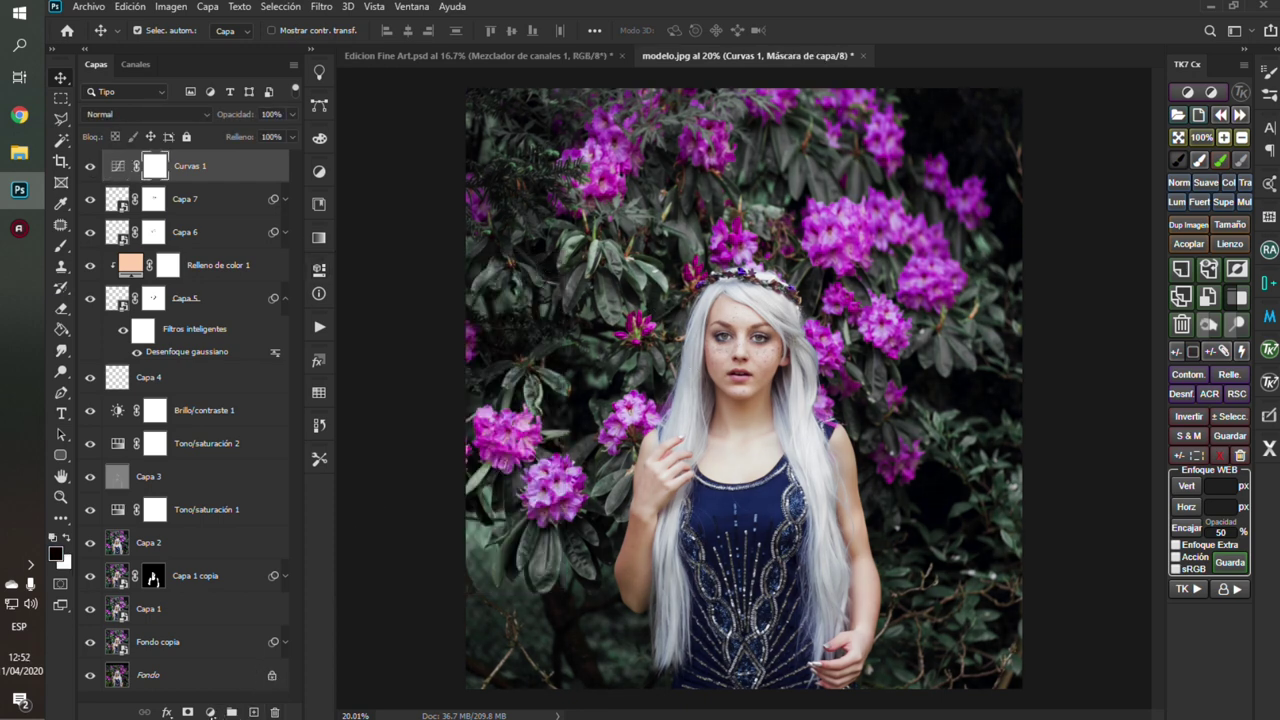
left_click(211, 712)
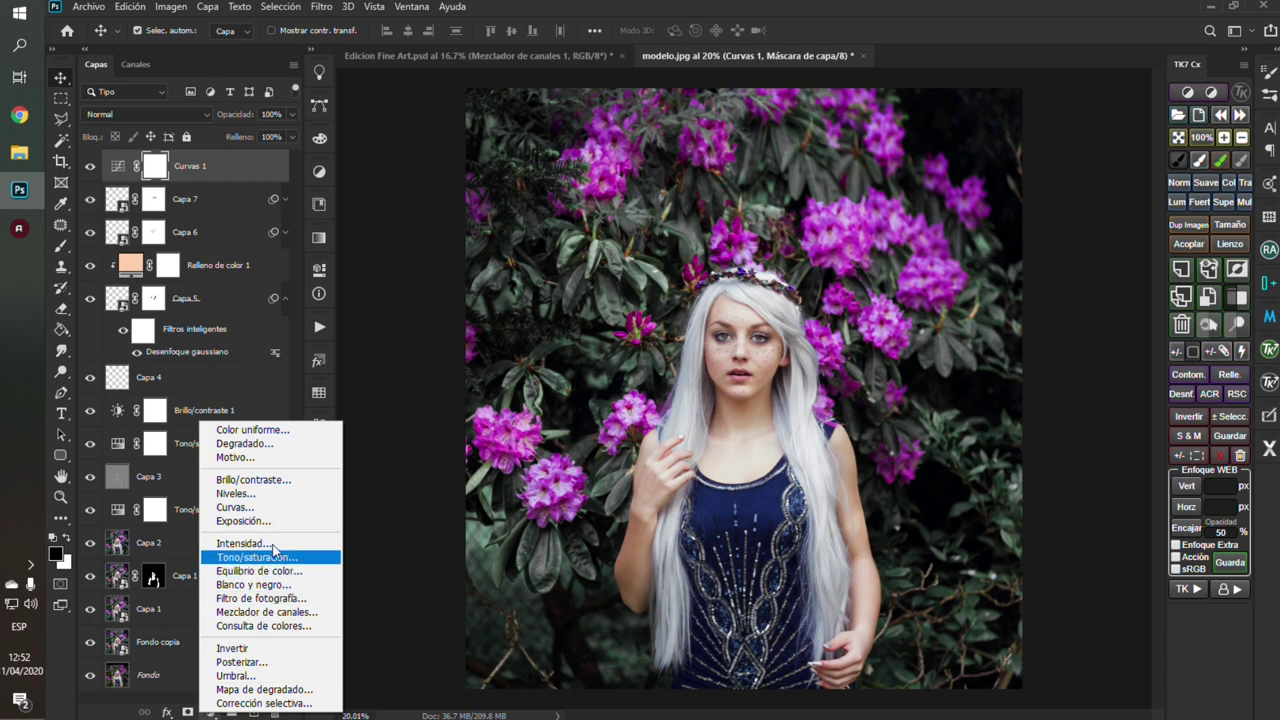
Step: Add a Luminosidad-mode Channel Mixer layer with Rojo 0 and Azul 100
left_click(281, 612)
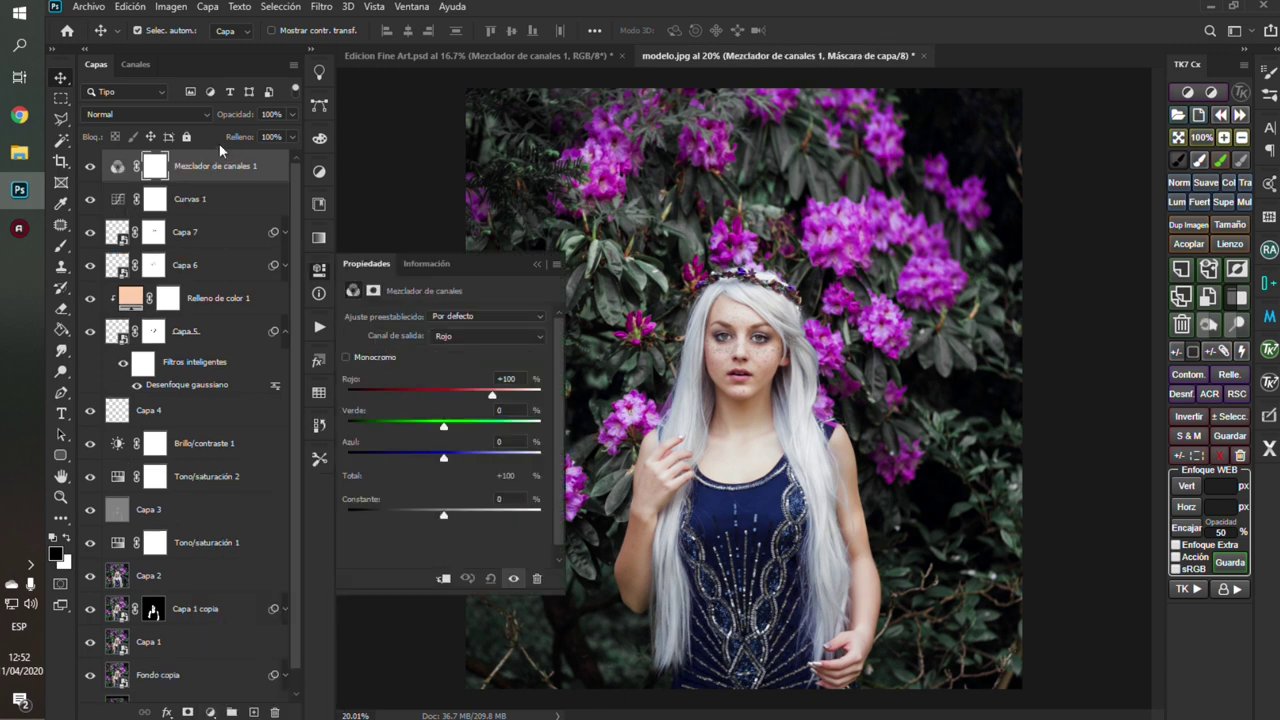
left_click(175, 115)
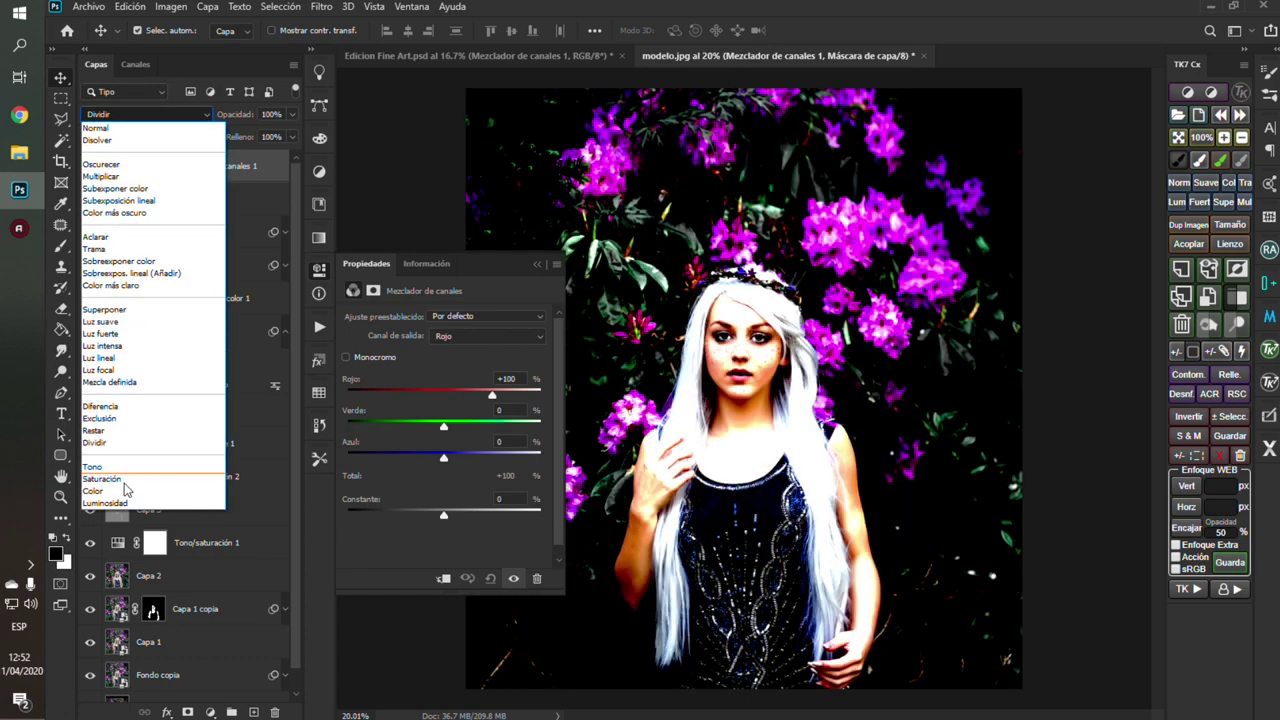
left_click(122, 504)
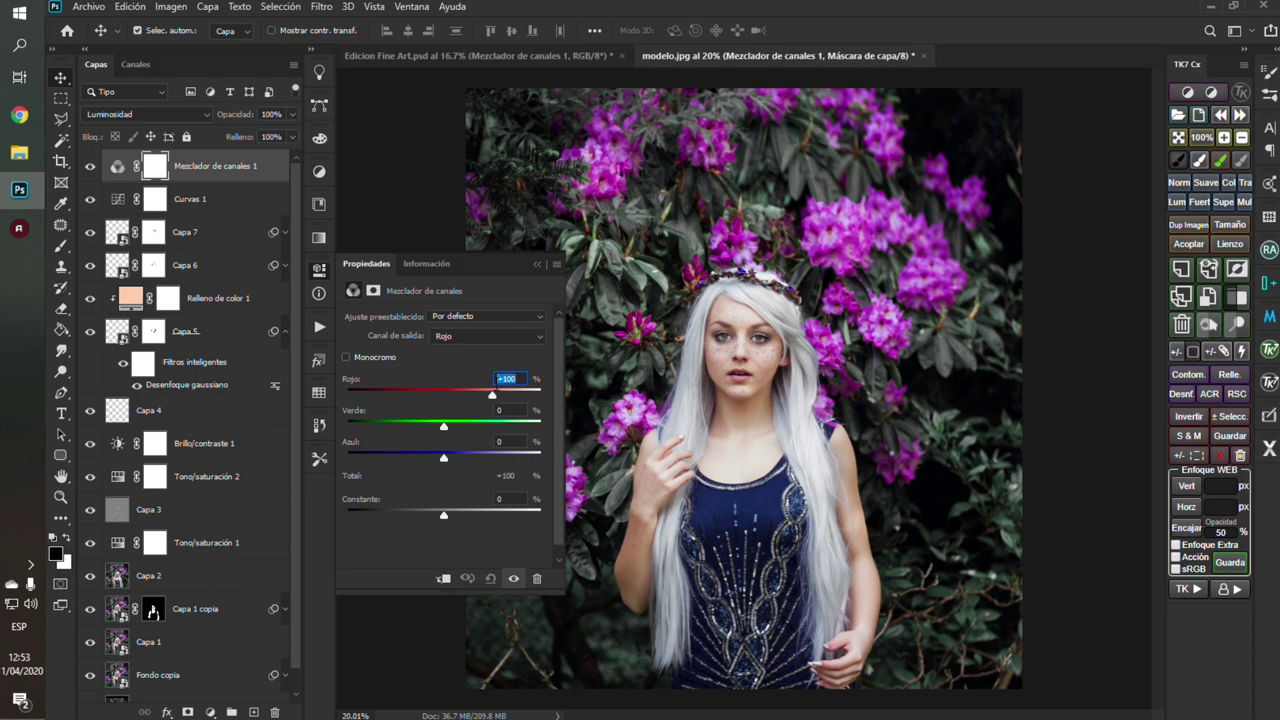
type("00")
key("Tab")
type("100")
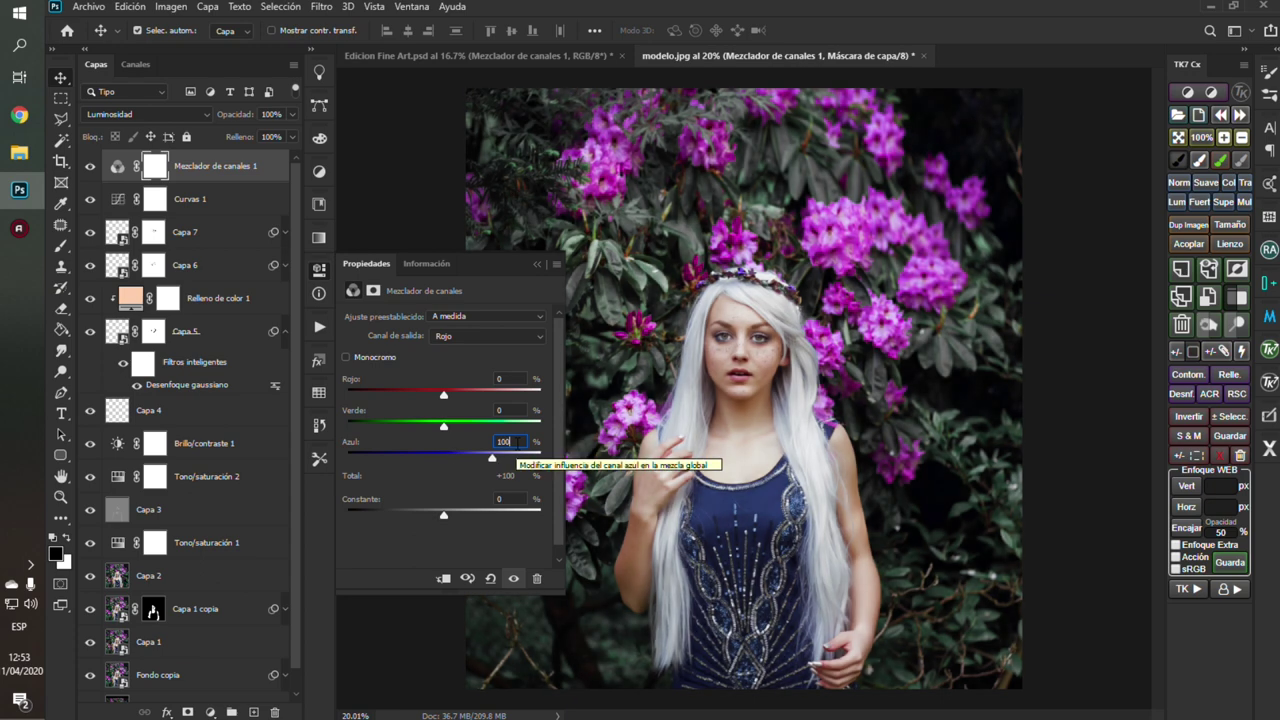
left_click(535, 264)
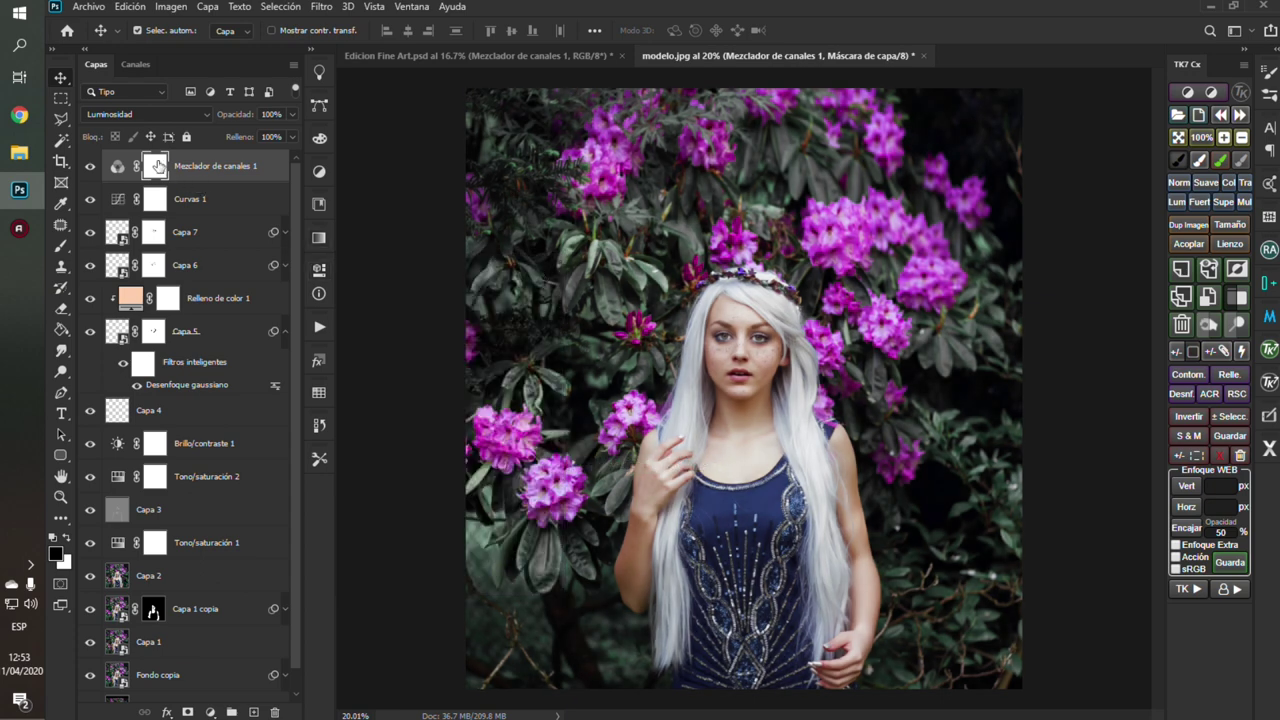
Step: Invert the Mezclador de canales 1 mask to black and zoom in on the face
left_click(319, 269)
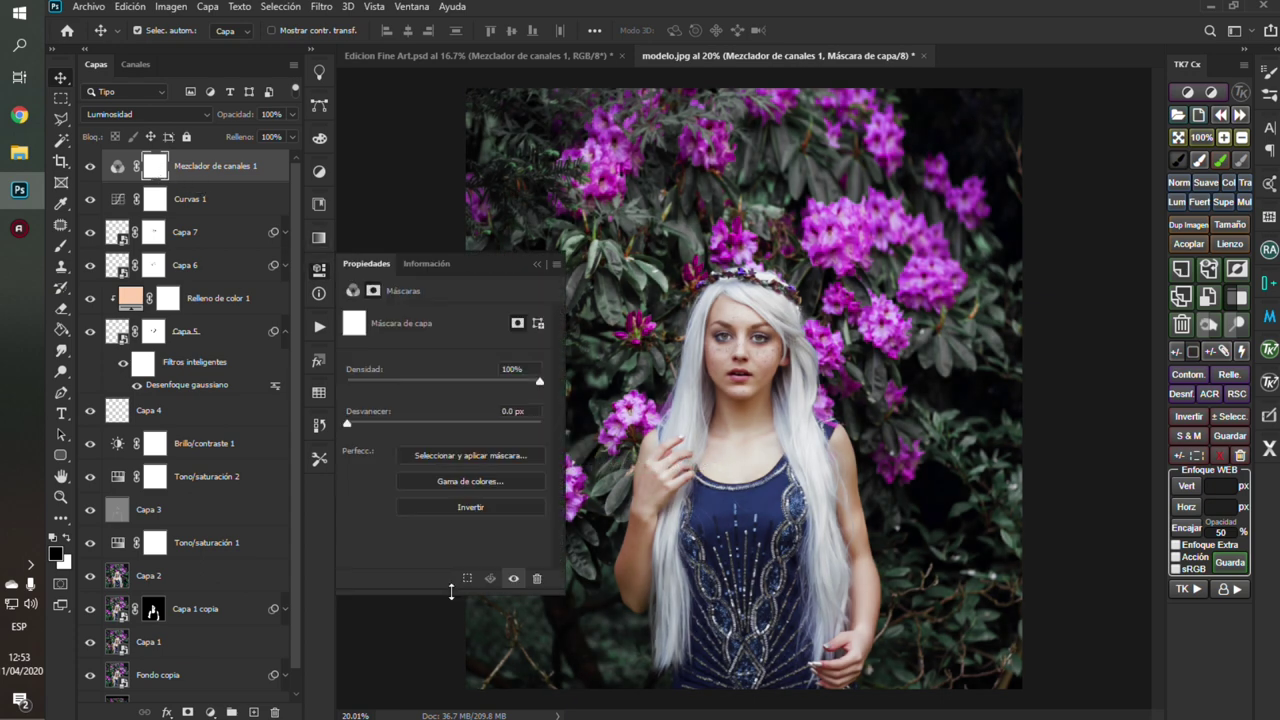
left_click(470, 507)
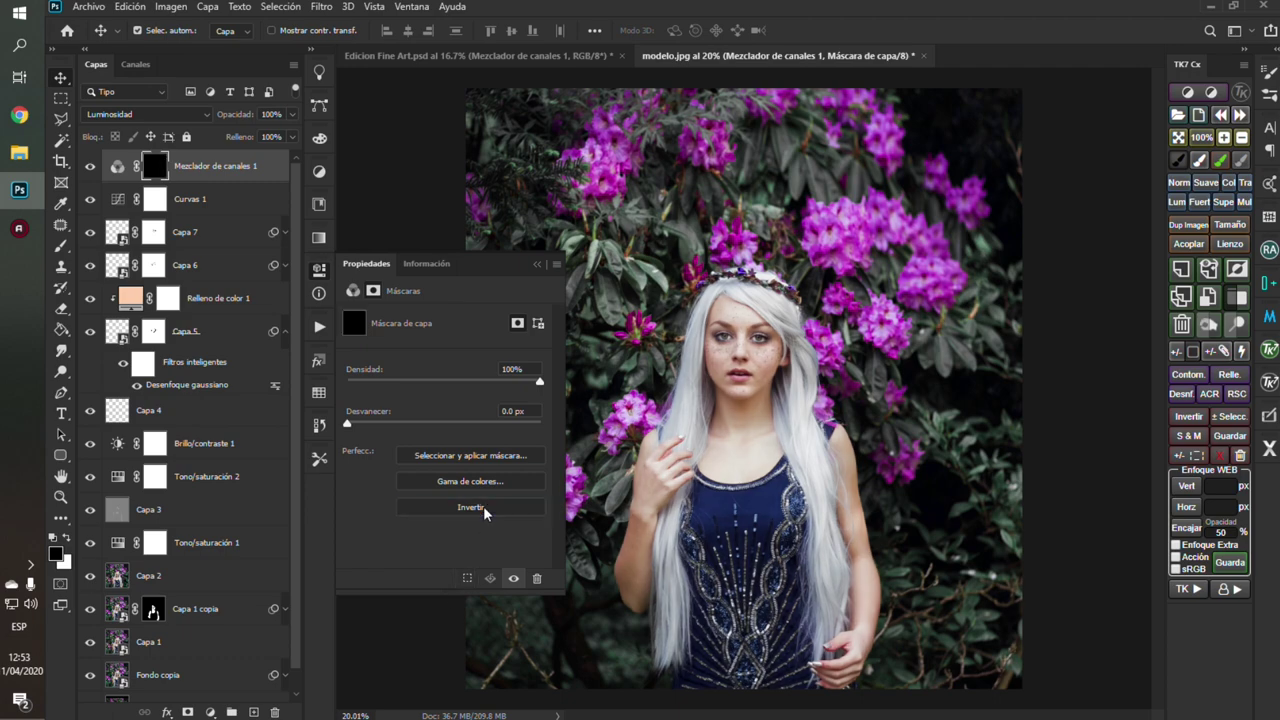
left_click_drag(741, 374, 784, 377)
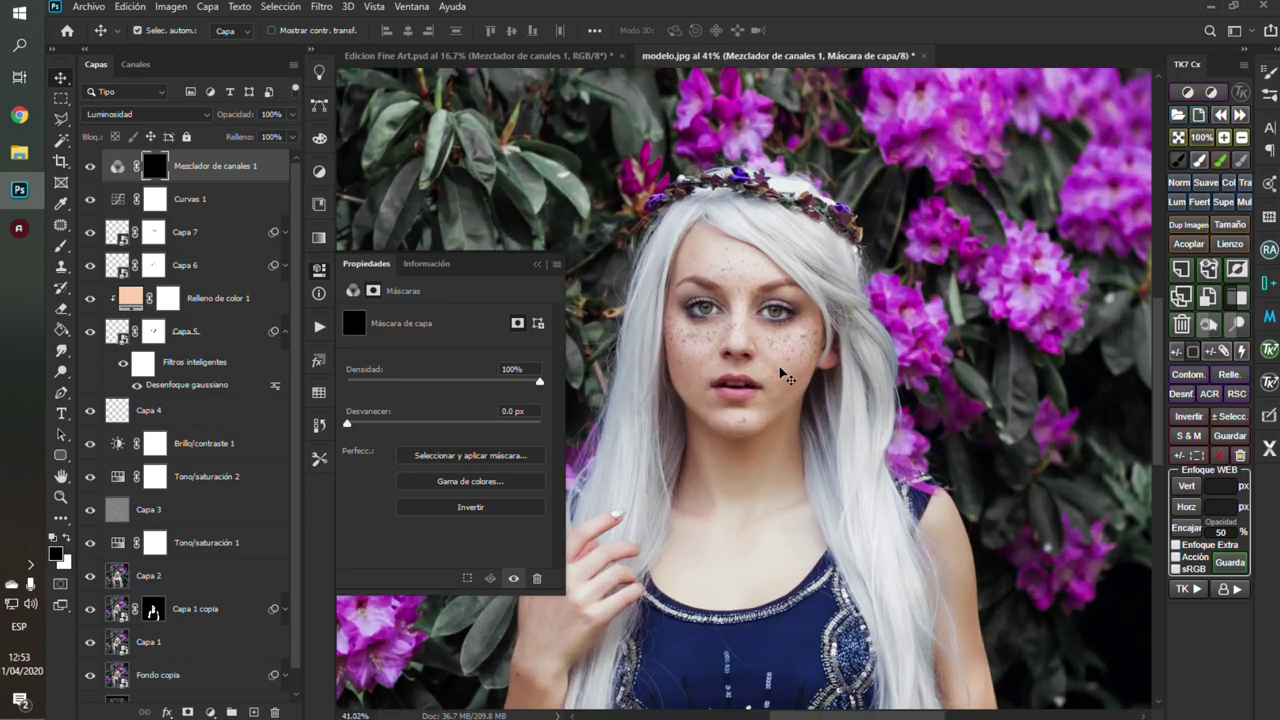
scroll(766, 346, "up", 2)
Step: Set up a fully opaque white brush, resized for detail painting on the mask
key("b")
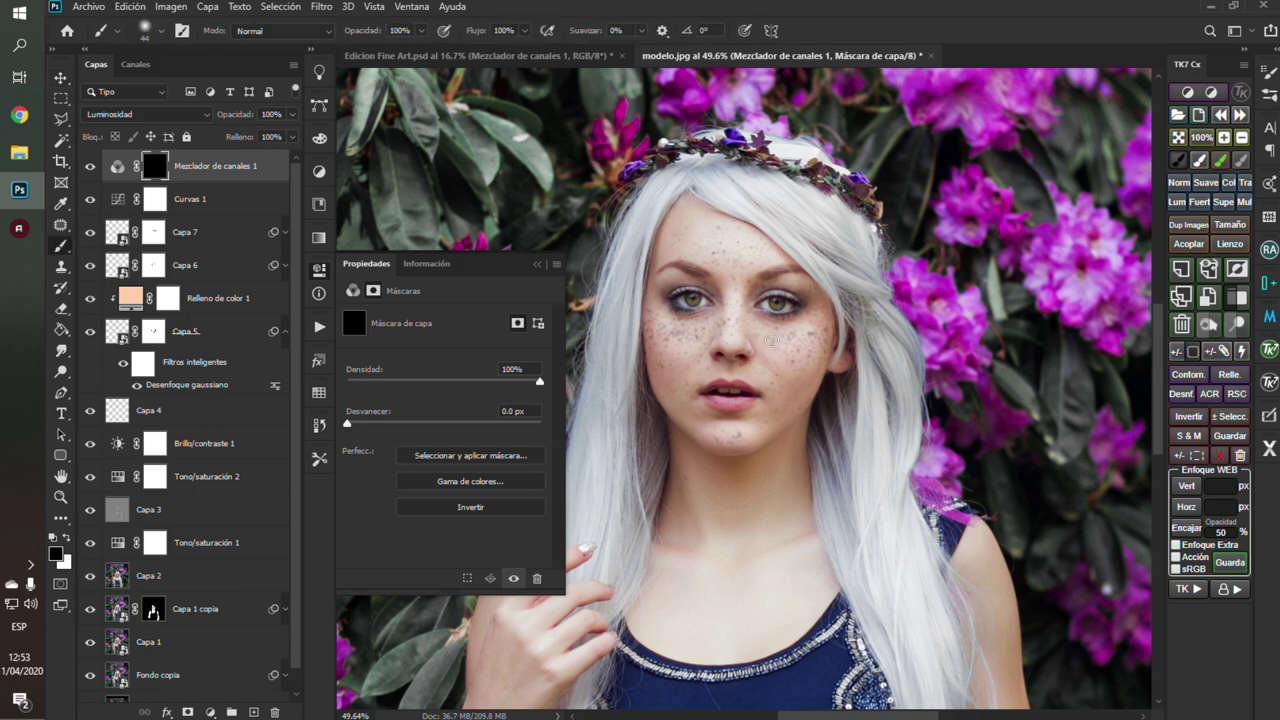
key("x")
left_click_drag(806, 328, 838, 340)
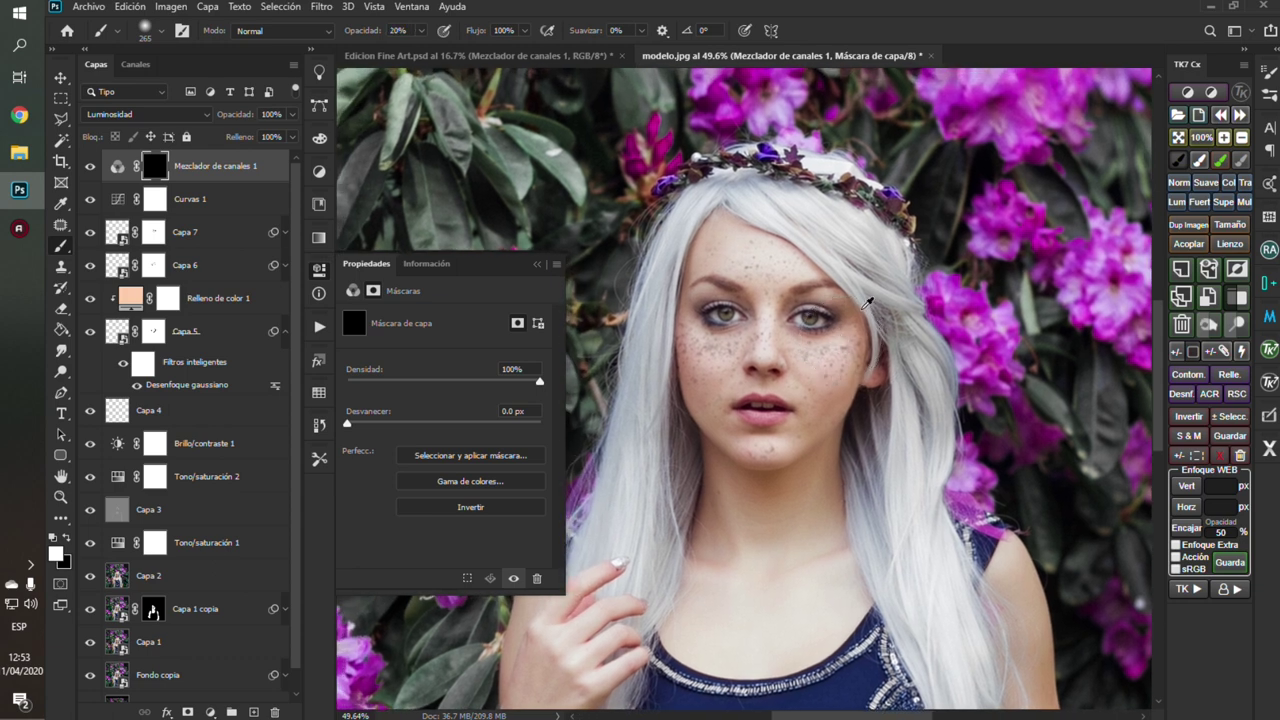
mouse_move(838, 340)
left_mouse_down()
mouse_move(855, 368)
mouse_move(846, 340)
left_mouse_up()
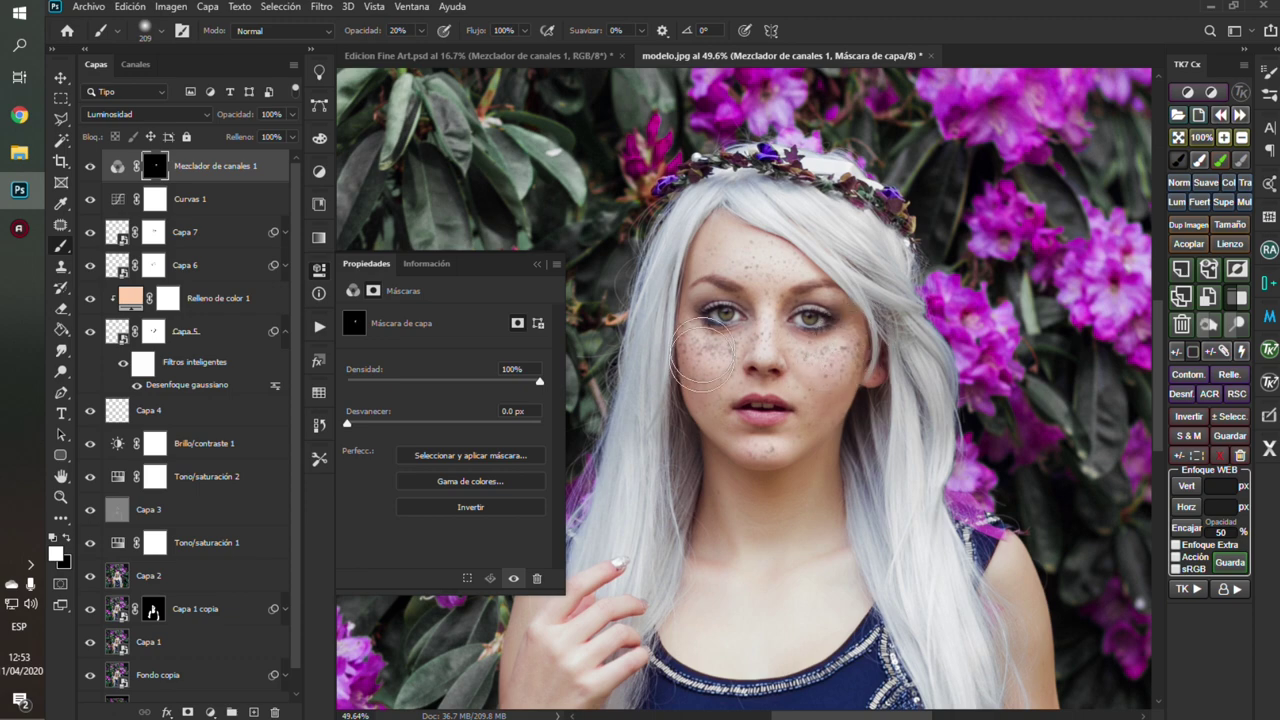
scroll(700, 370, "up", 3, "alt")
key("0")
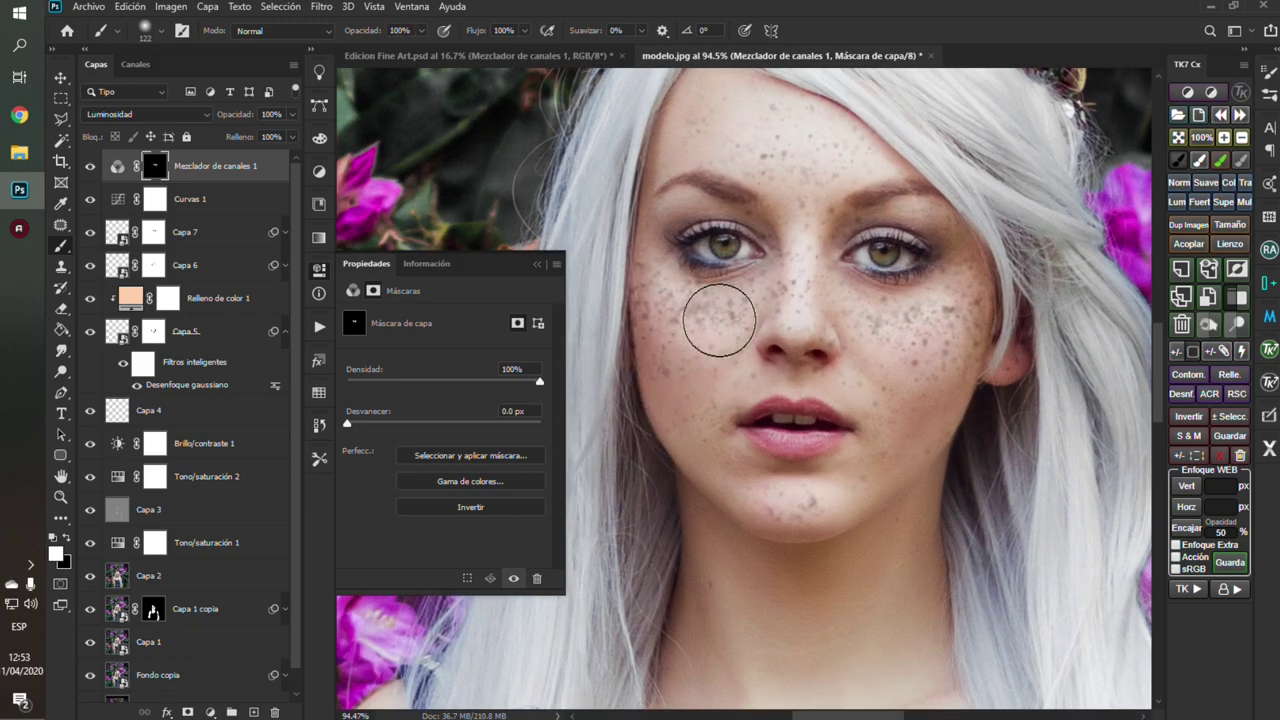
left_click_drag(714, 314, 634, 371)
Step: Review the portrait around the face and return to the Move tool
scroll(737, 320, "down", 2, "alt")
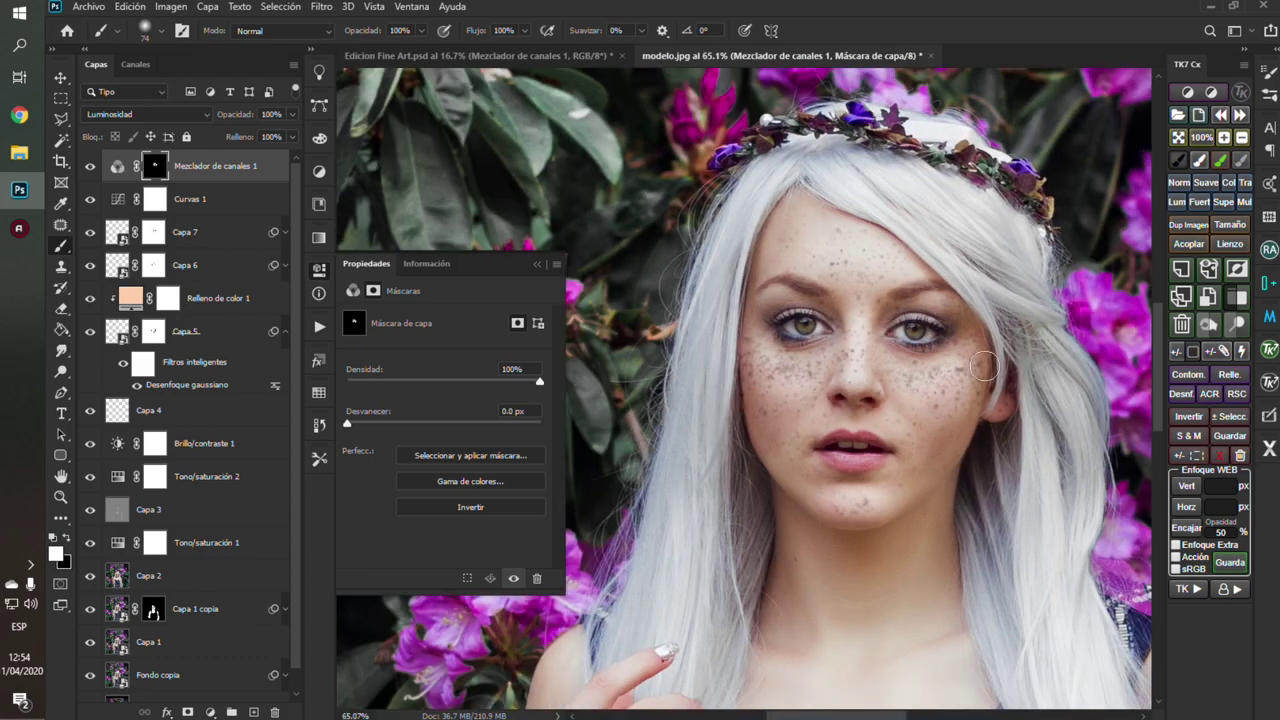
scroll(846, 400, "up", 2, "alt")
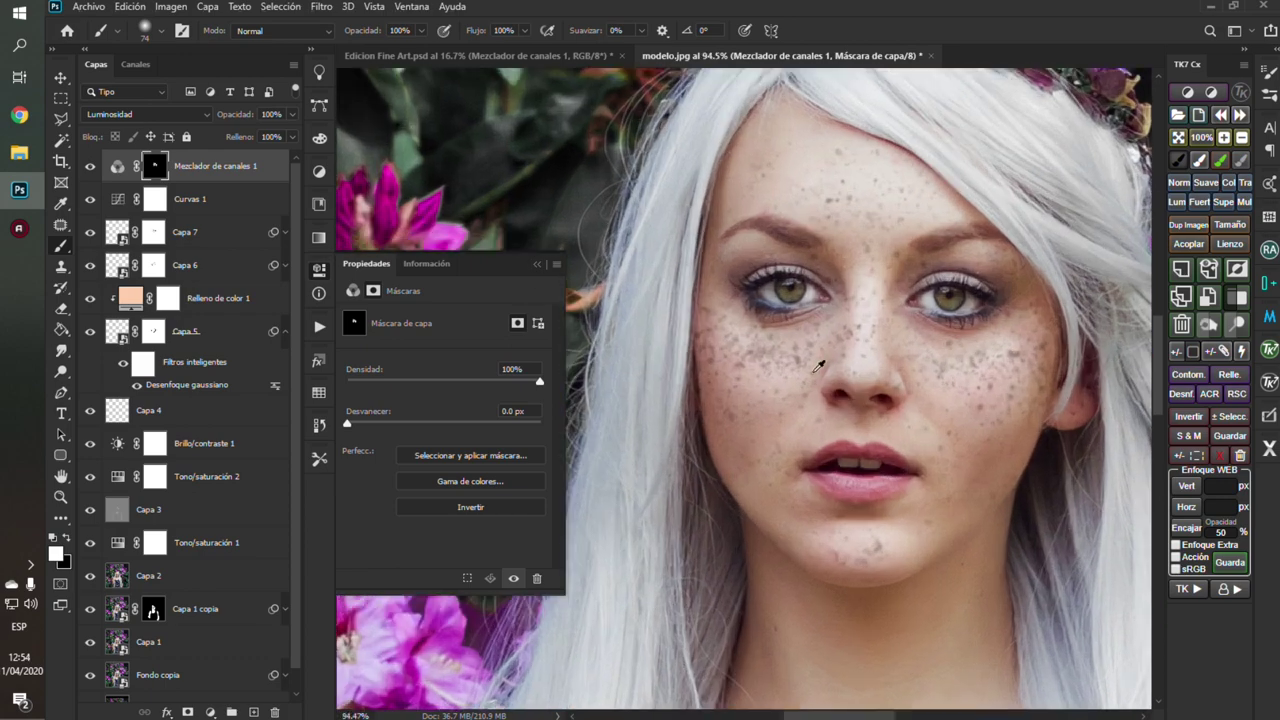
scroll(918, 371, "down", 2, "alt")
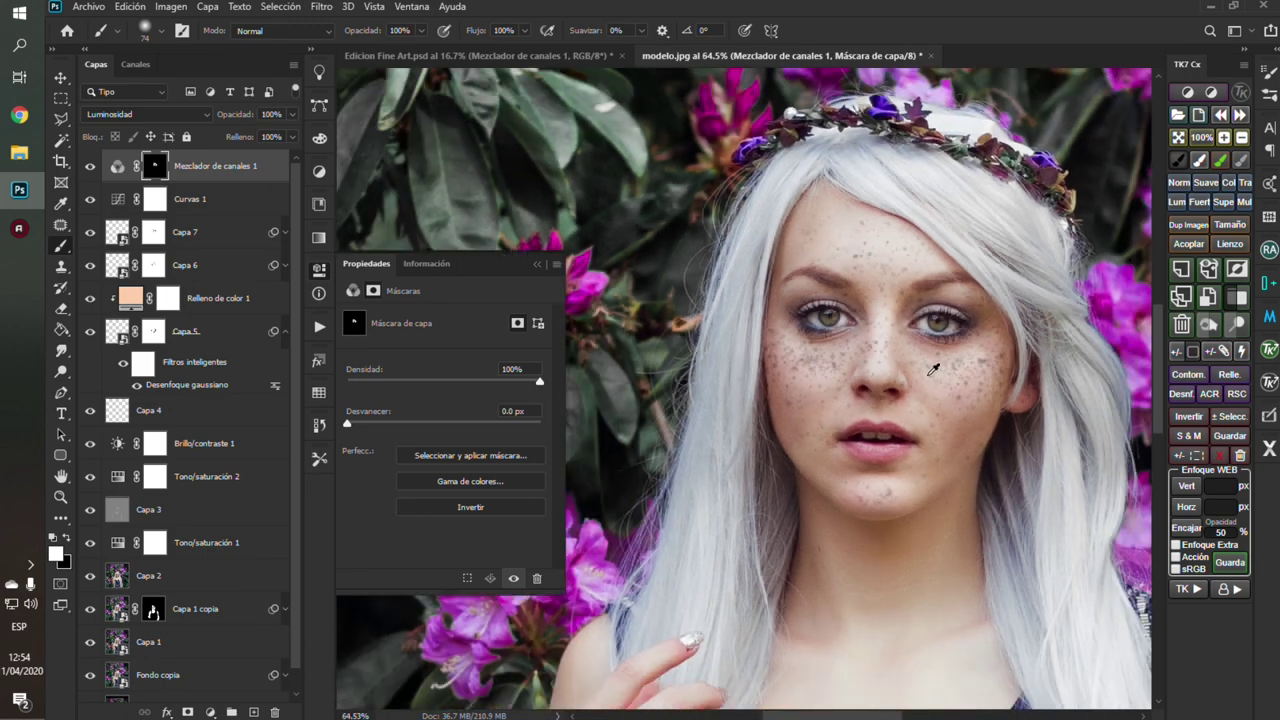
scroll(984, 373, "down", 1, "alt")
scroll(940, 385, "down", 1, "alt")
scroll(944, 380, "down", 1, "alt")
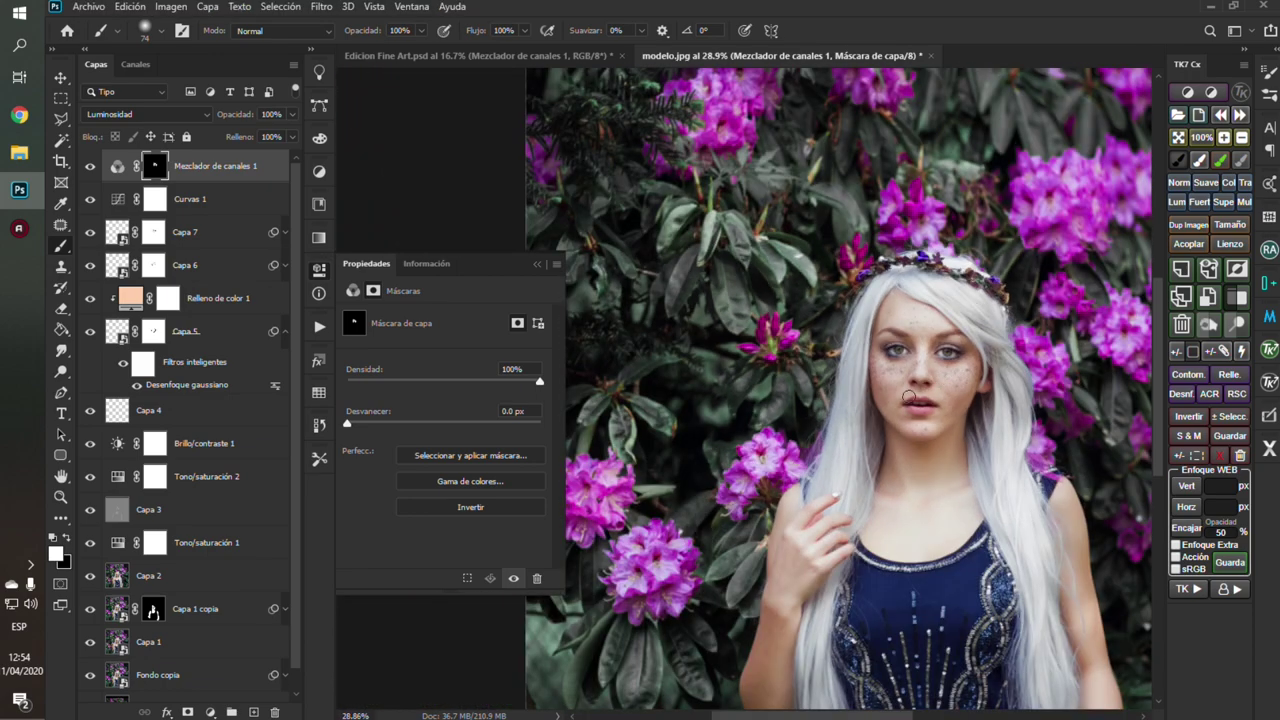
key("v")
scroll(884, 400, "down", 1, "alt")
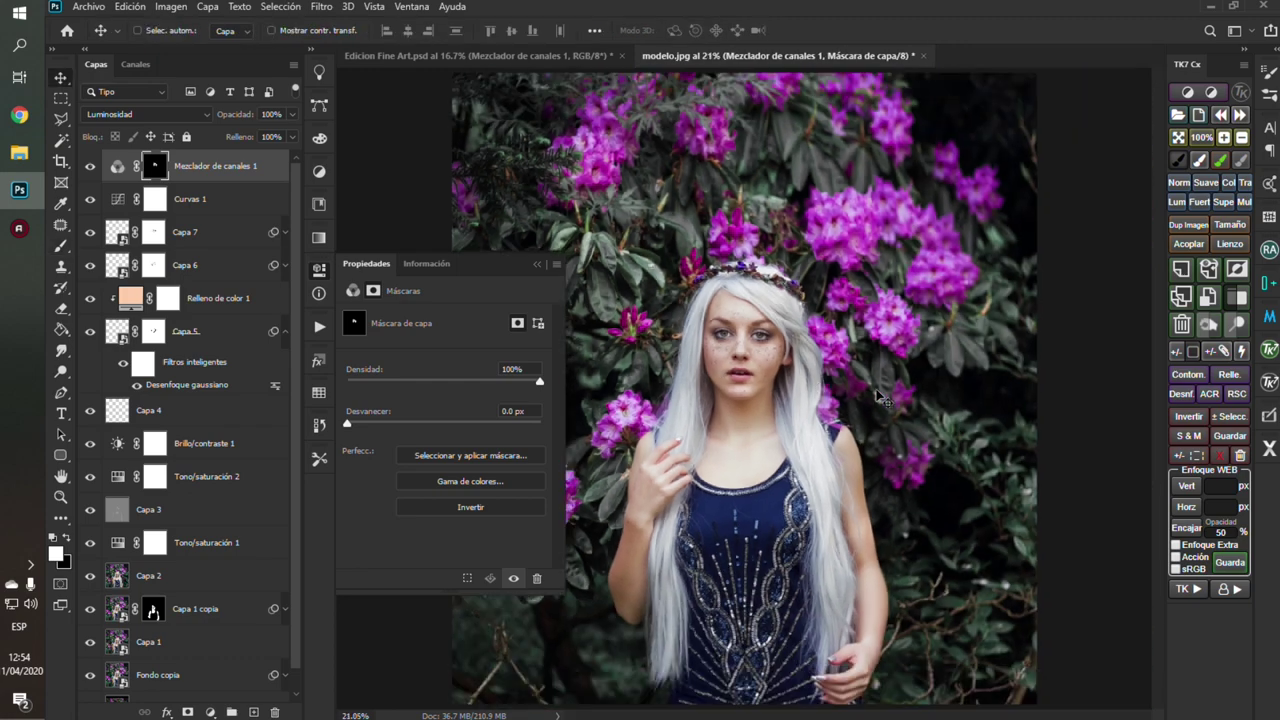
scroll(884, 400, "down", 2, "alt")
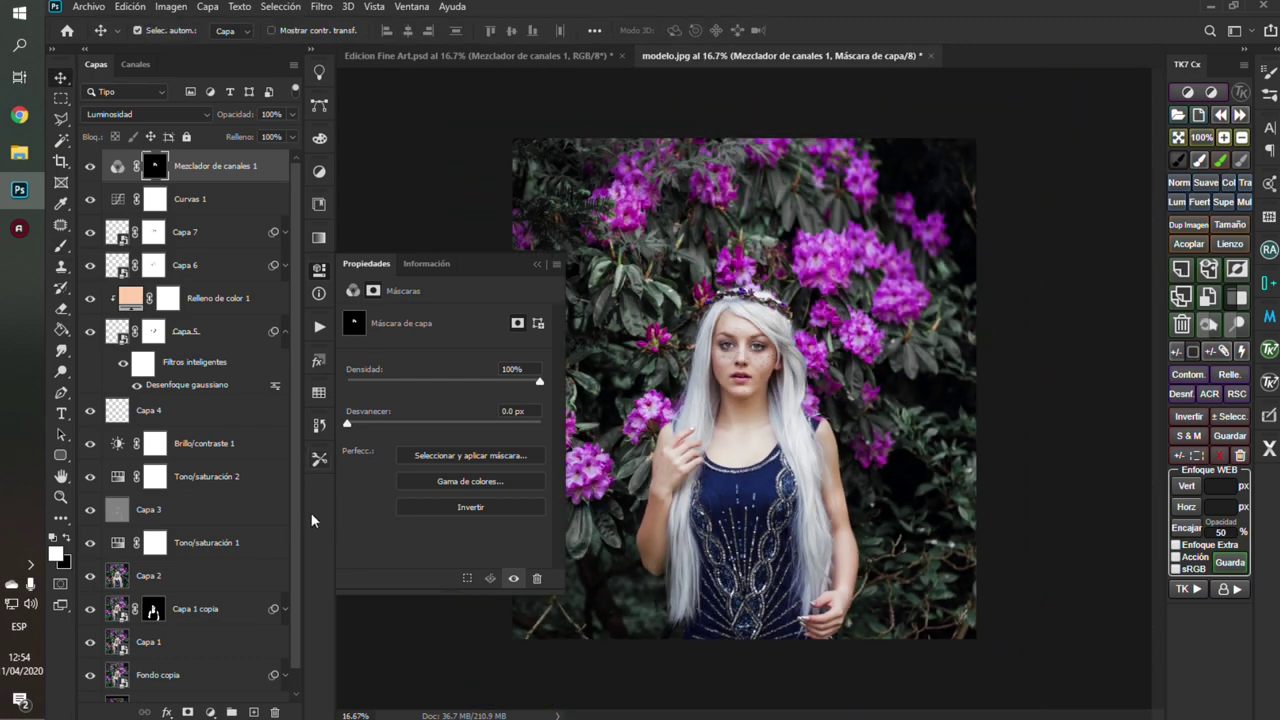
Step: Add a new Capa 8 and fill it with the merged image via Aplicar imagen
left_click(252, 711)
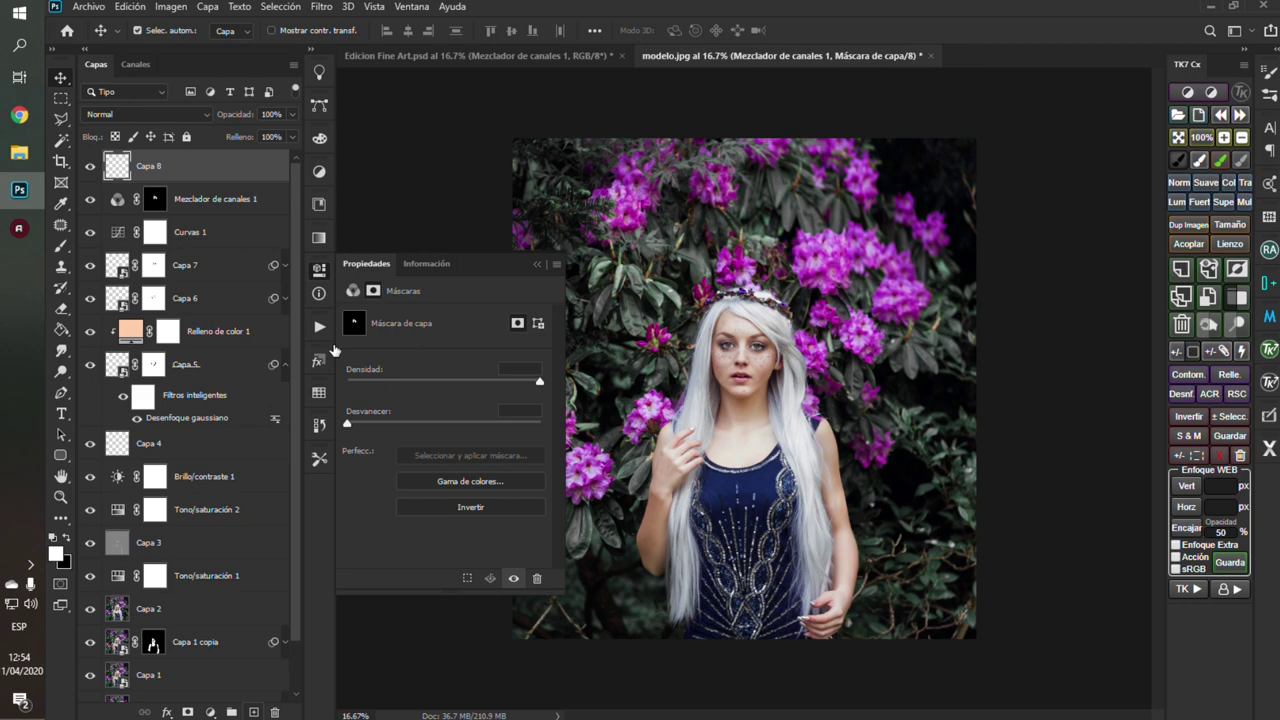
left_click(171, 7)
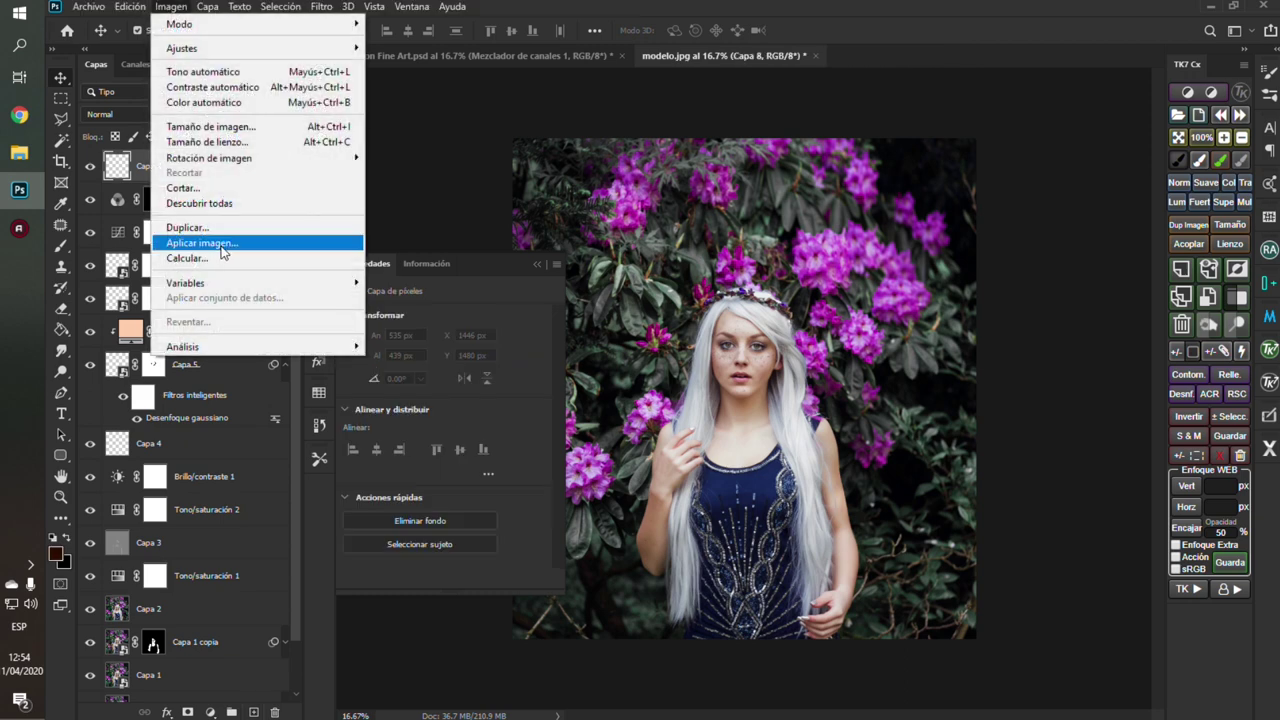
left_click(222, 248)
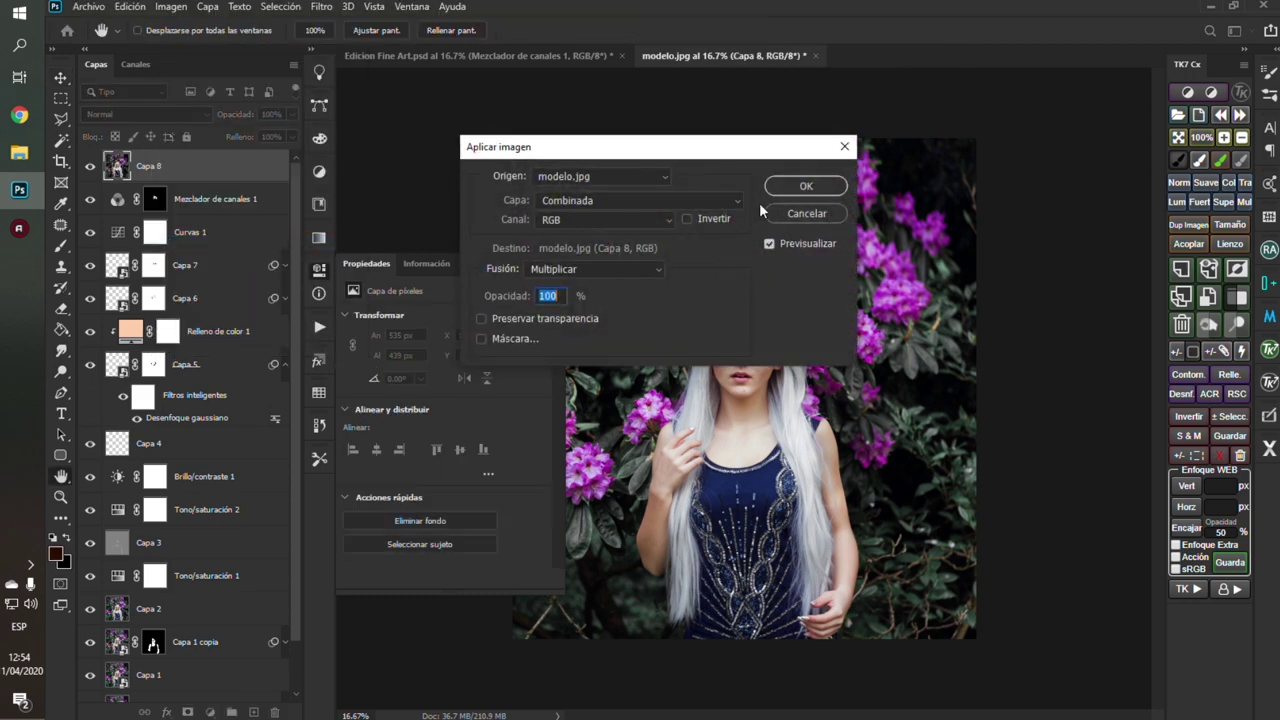
left_click(788, 186)
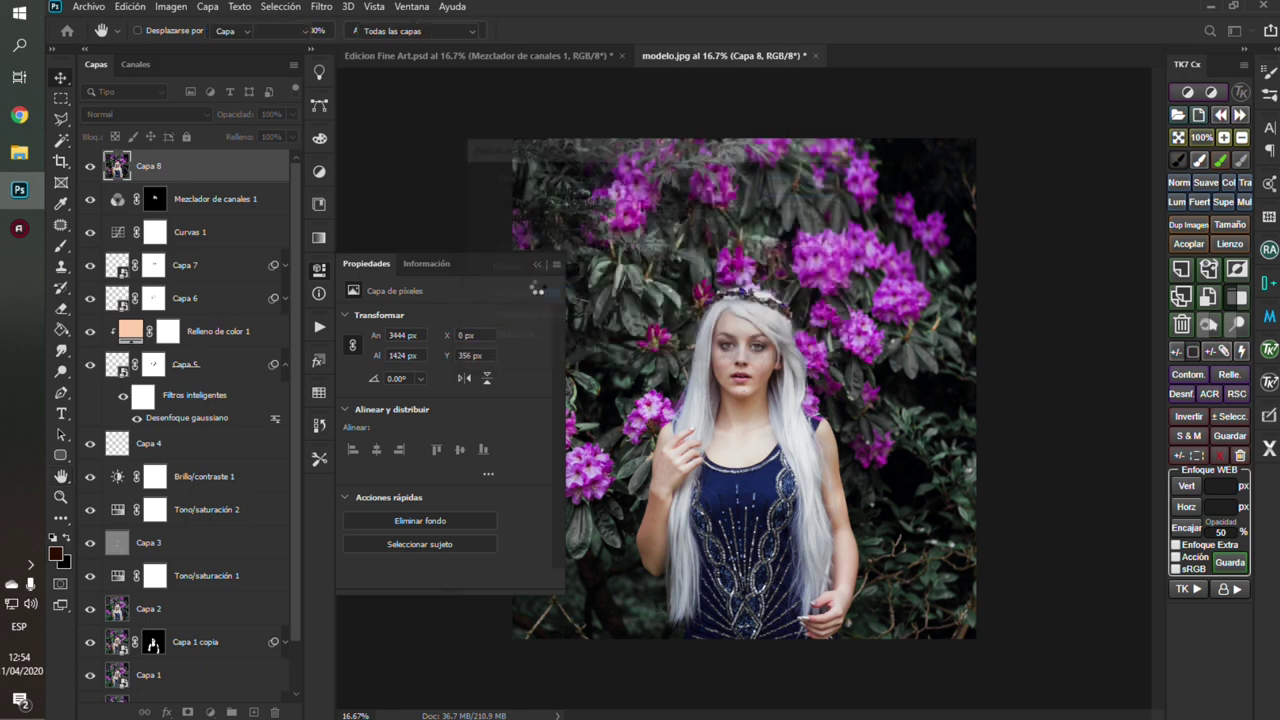
Step: Convert Capa 8 to a smart object, duplicate it as Capa 8 copia, and reselect Capa 8
right_click(231, 162)
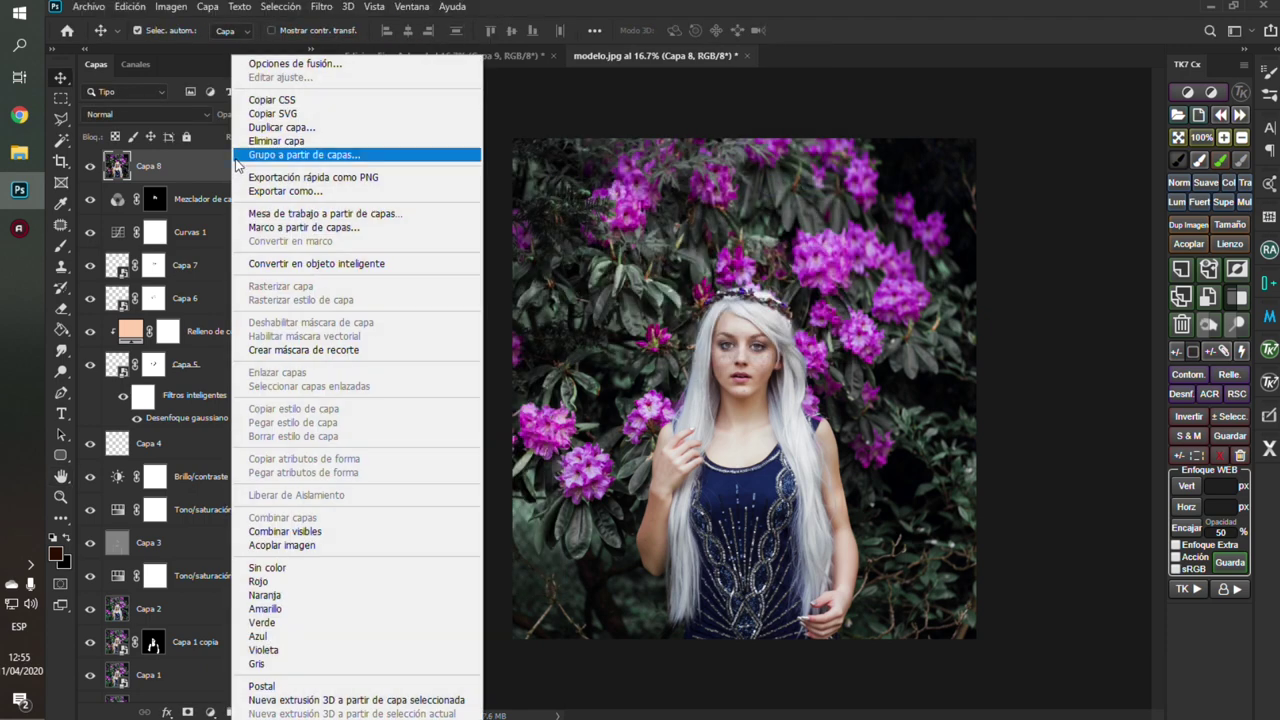
left_click(286, 263)
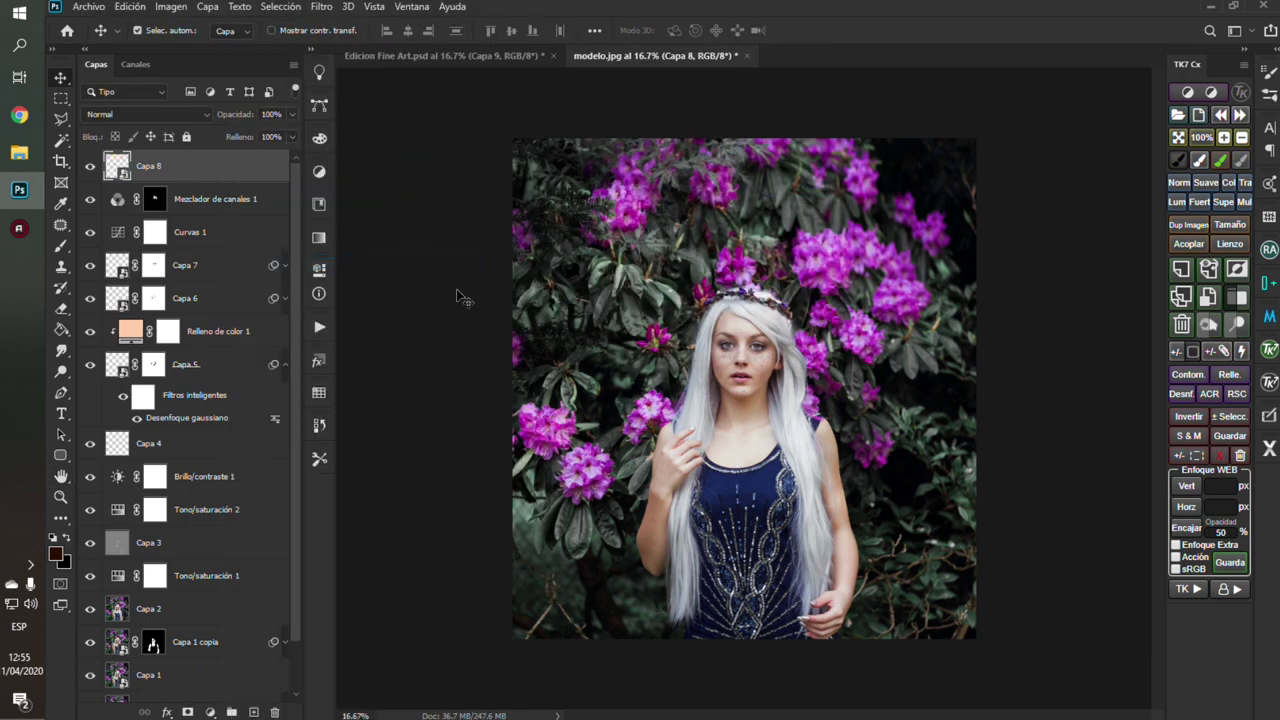
left_click(1180, 297)
left_click(181, 200)
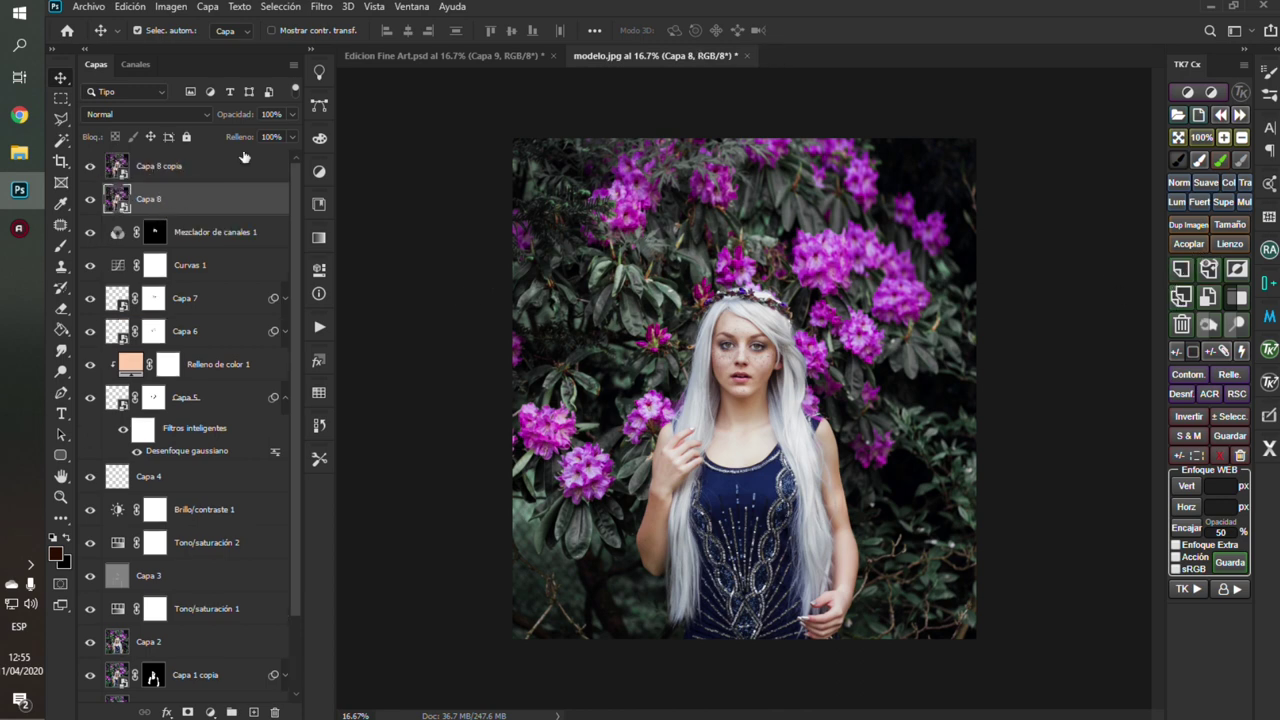
Step: Apply a Gaussian Blur smart filter with a 20-pixel radius to Capa 8
left_click(321, 7)
mouse_move(346, 189)
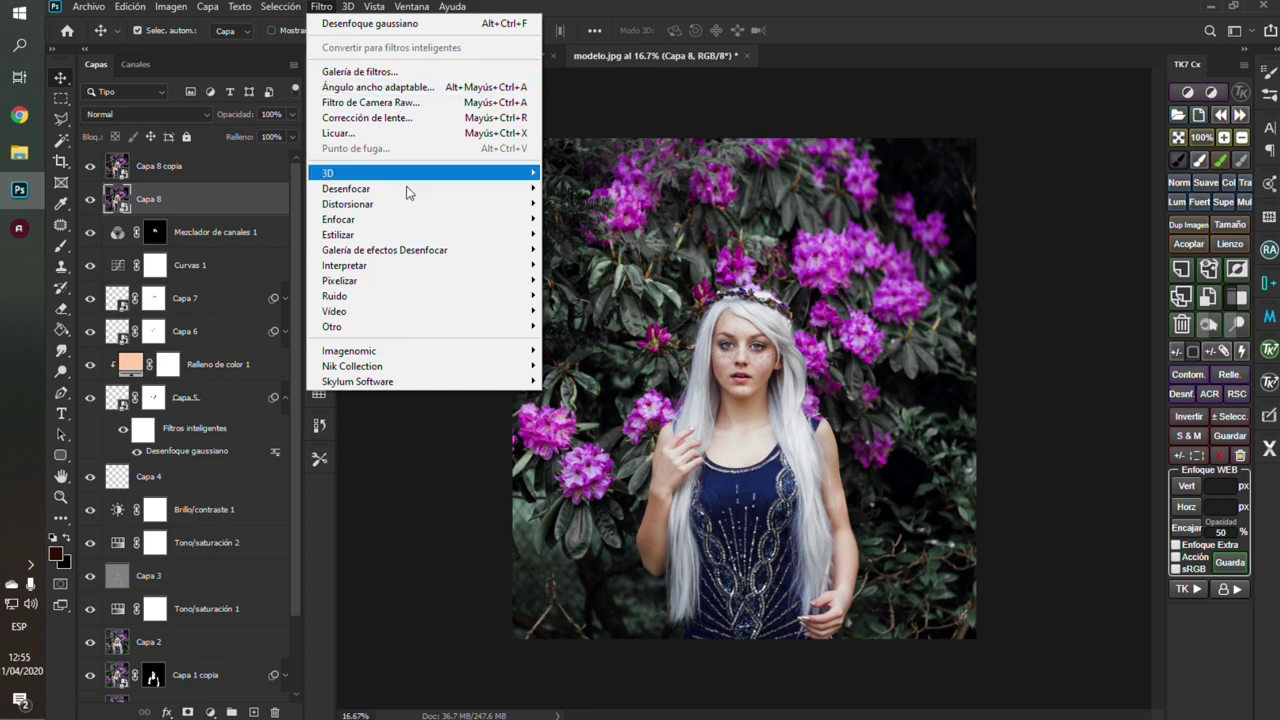
left_click(625, 296)
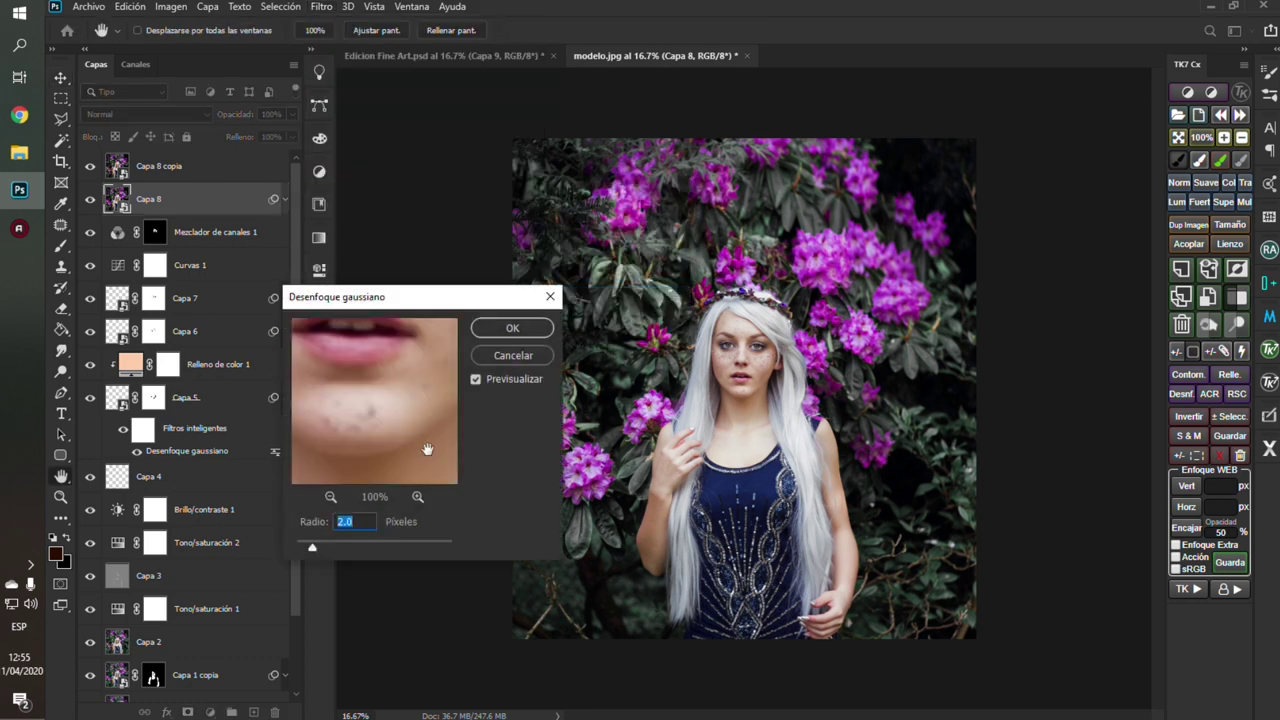
type("20")
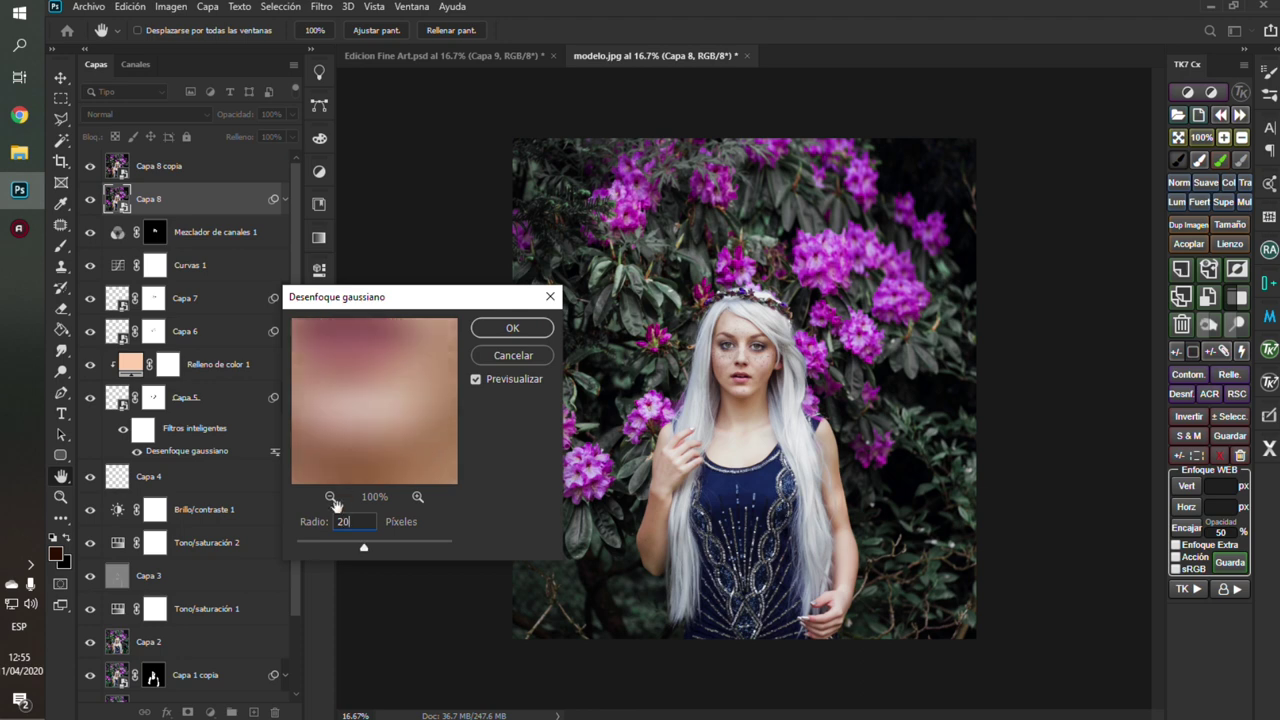
left_click(330, 497)
left_click(330, 497)
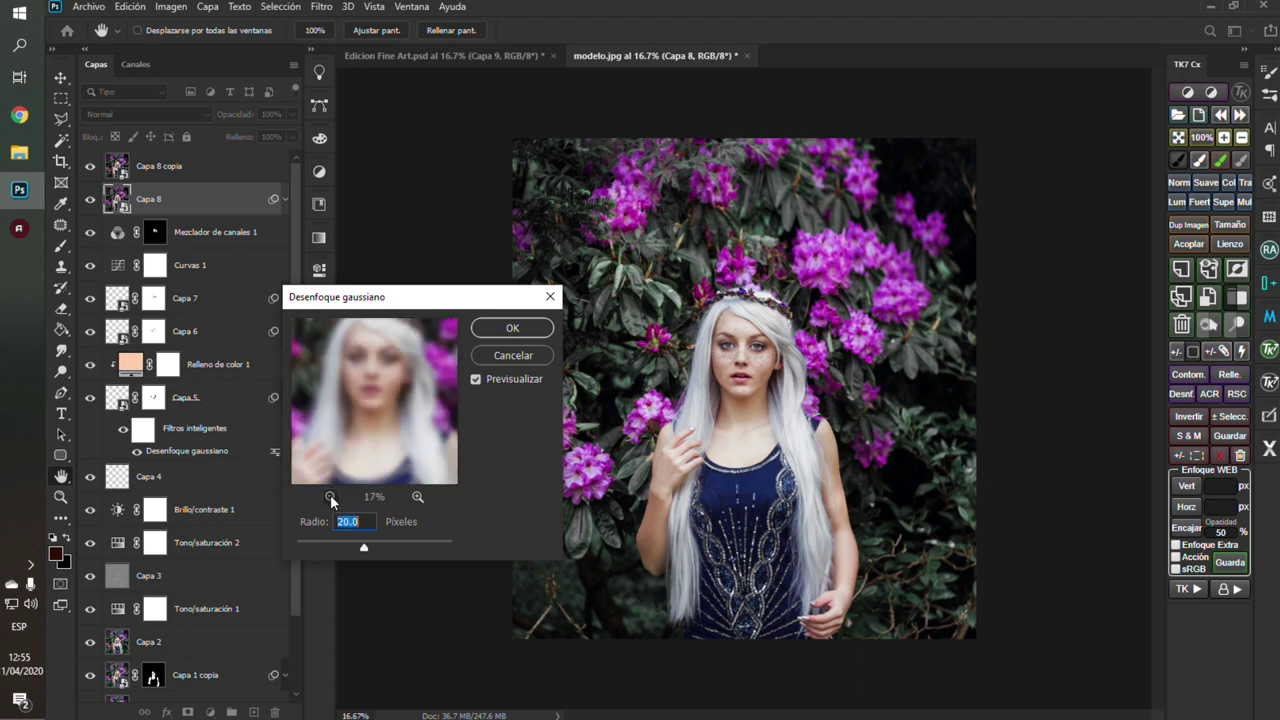
left_click(331, 497)
left_click_drag(373, 390, 390, 391)
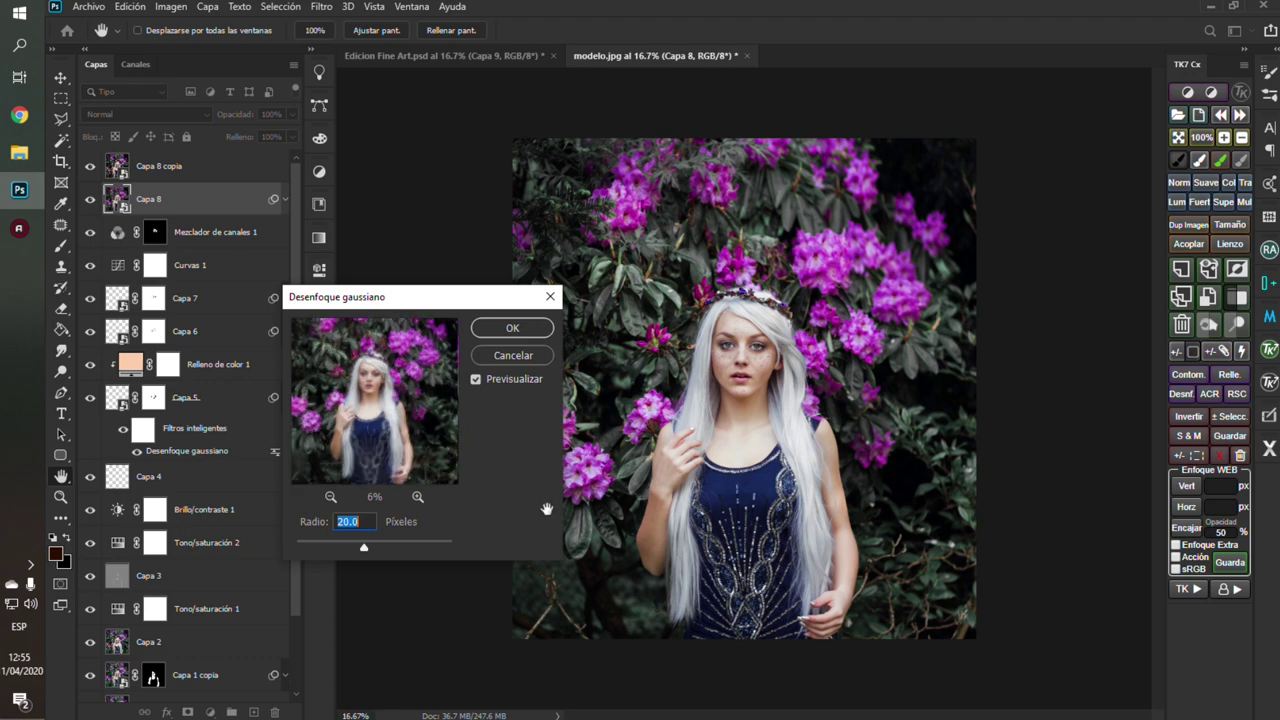
left_click(527, 328)
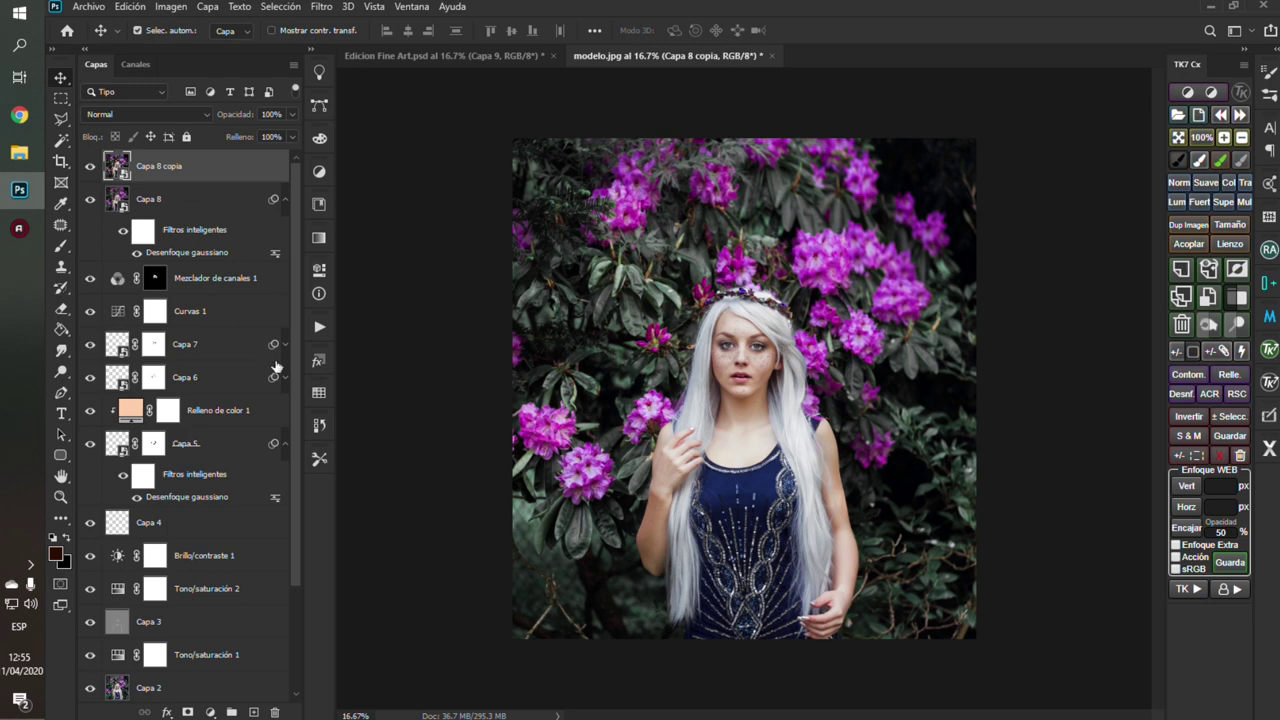
Step: Add a mask to Capa 8 copia and darken its edges with a large, soft black brush (about 398 px)
left_click(188, 712)
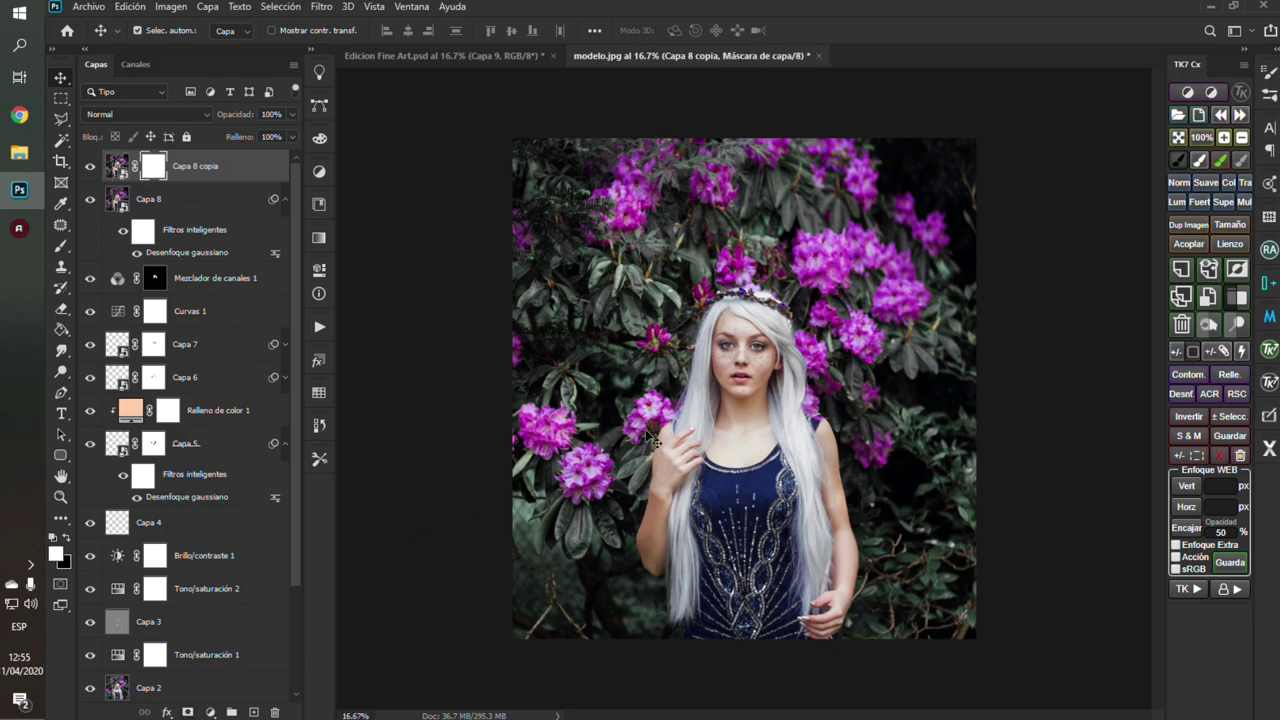
key("b")
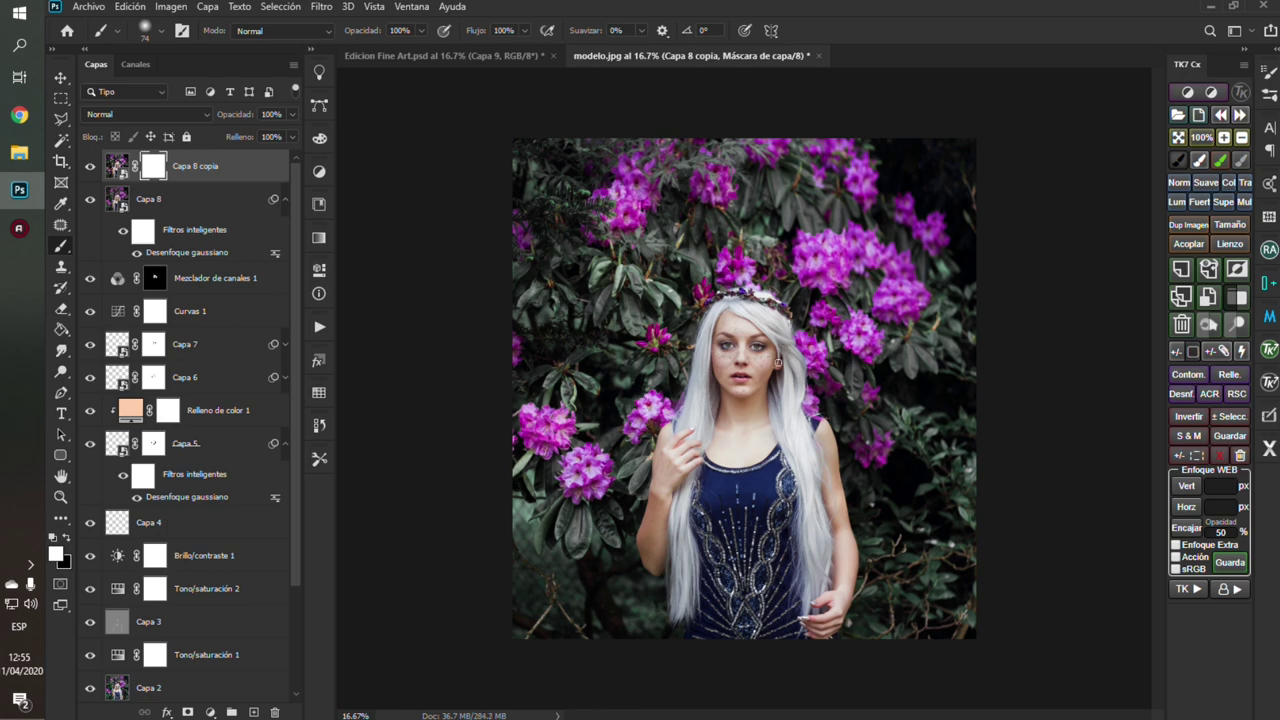
key("x")
left_click_drag(826, 353, 895, 342)
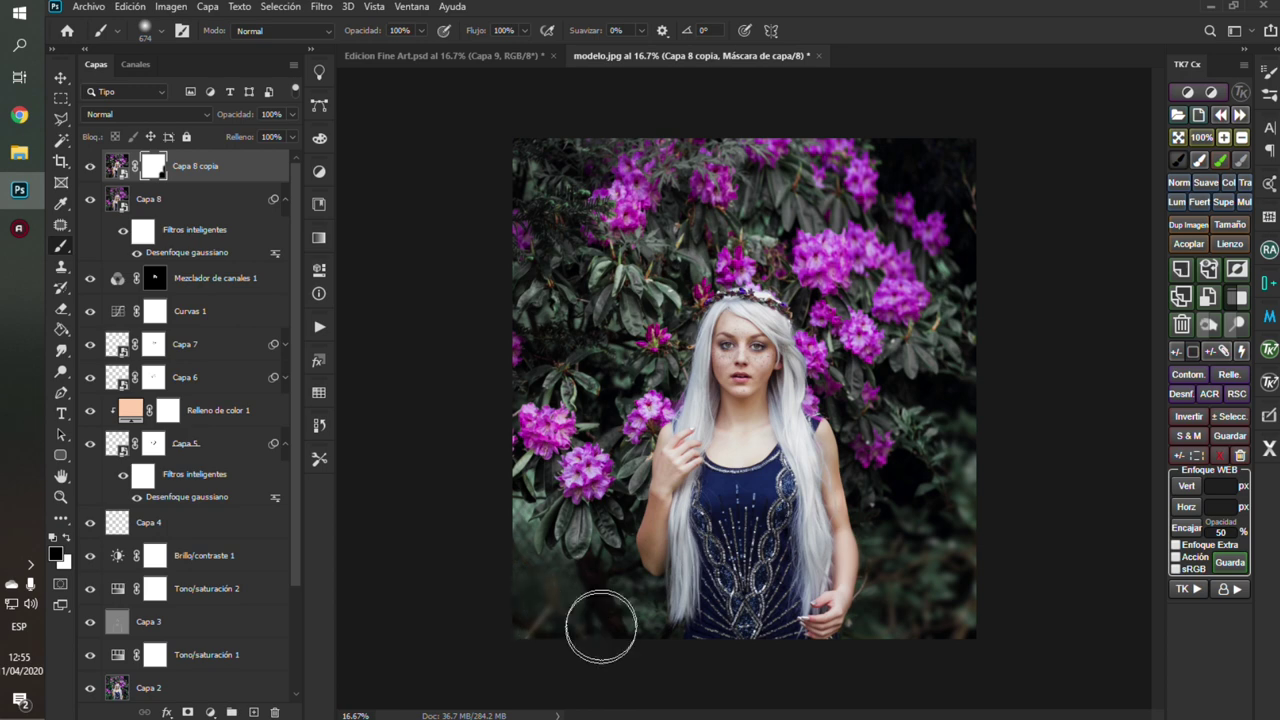
right_click(727, 510)
key("Escape")
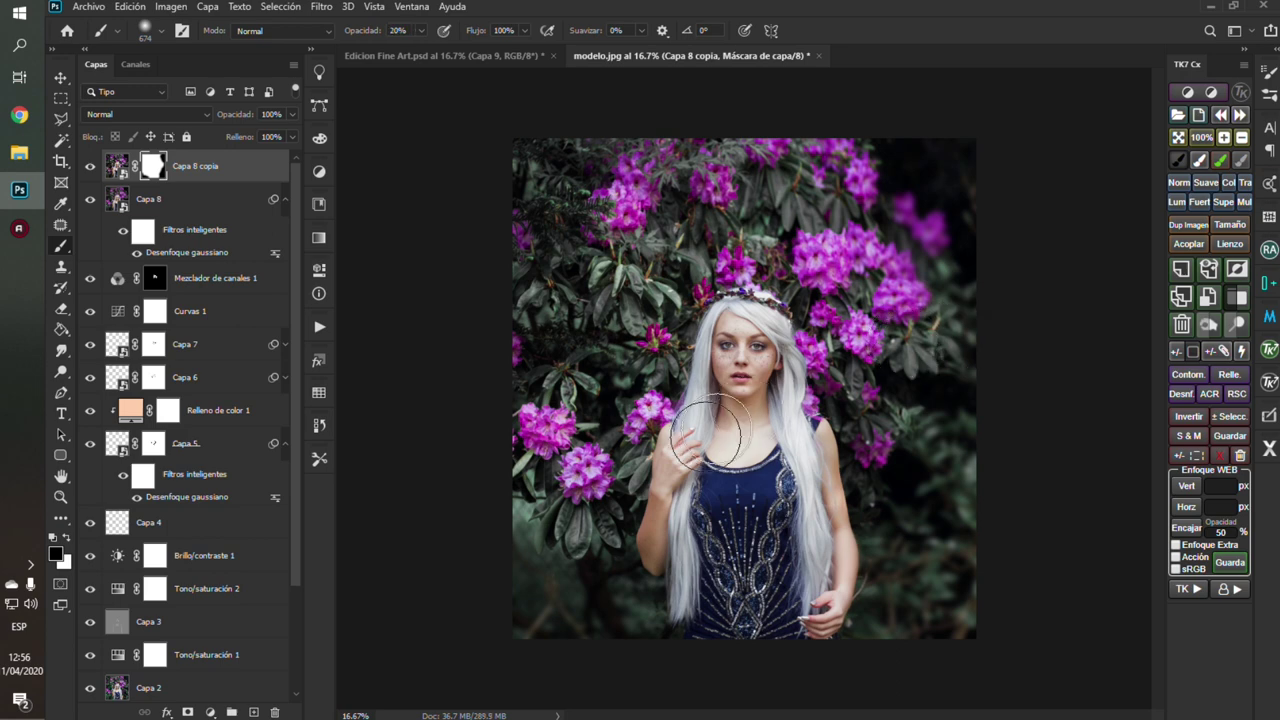
key("bracketleft")
key("bracketleft")
key("bracketleft")
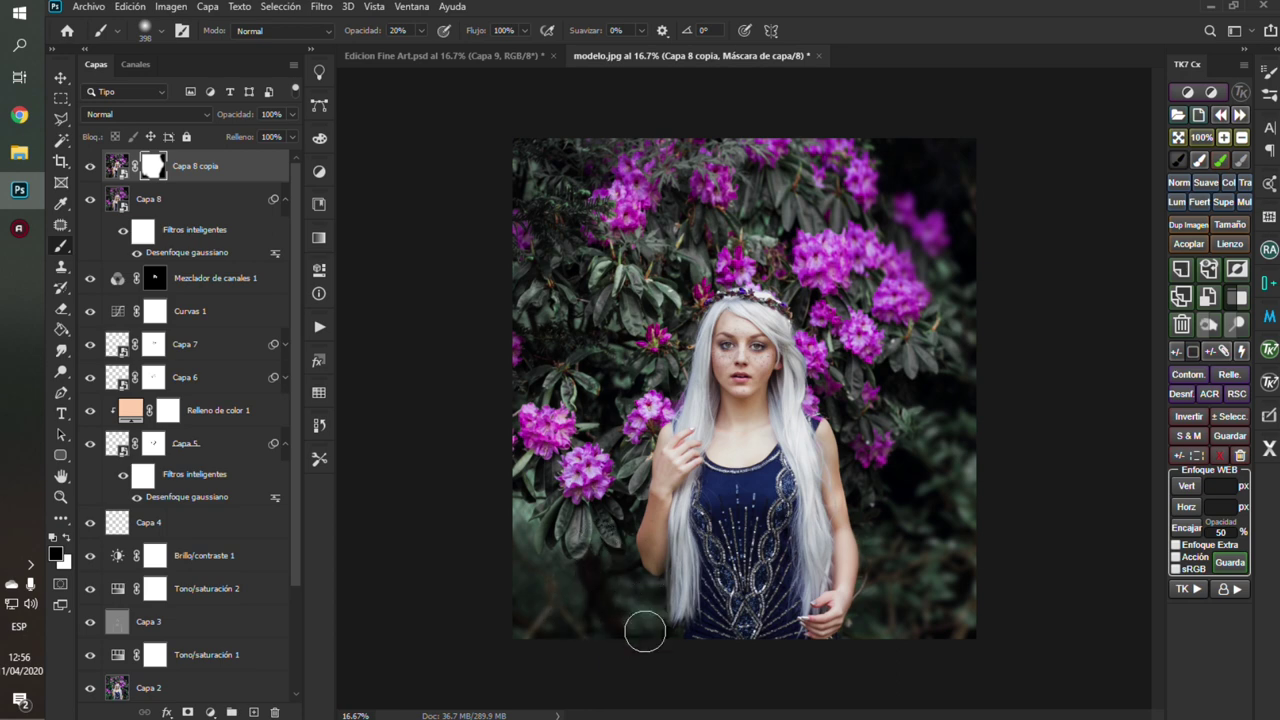
Step: Preview the layer mask on its own, then return to the normal colour view
key("alt+backslash")
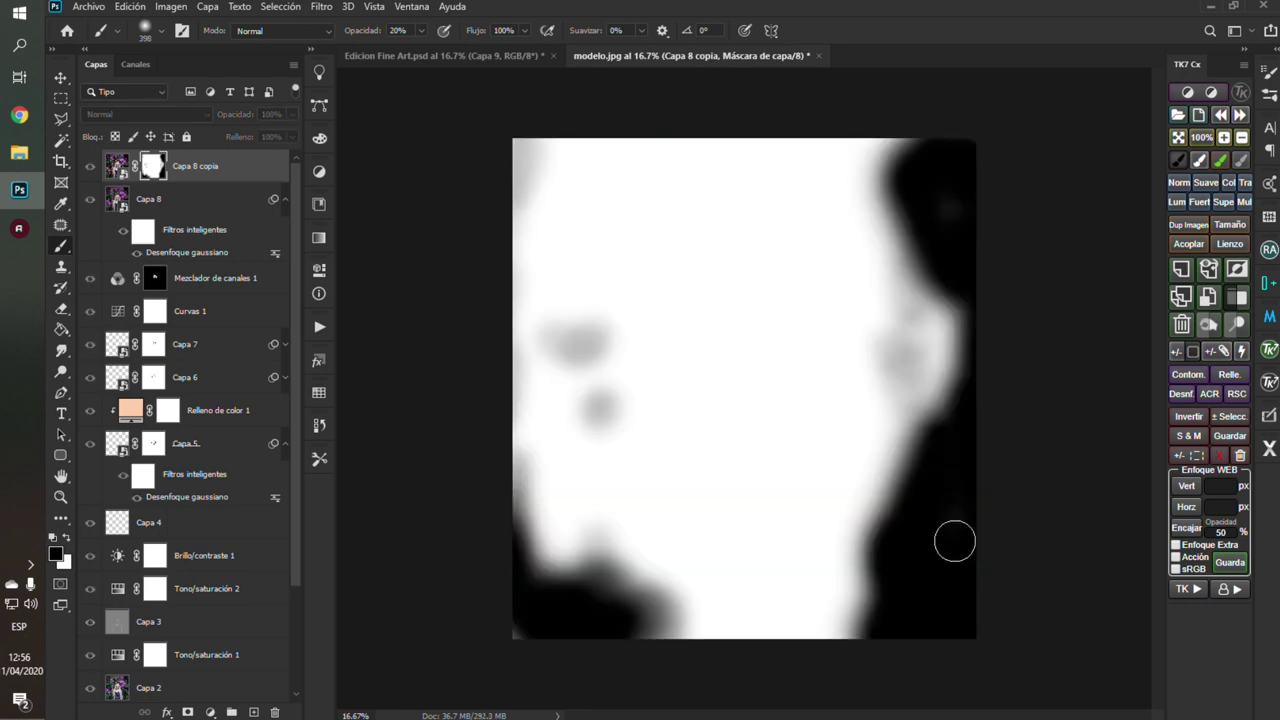
key("alt+backslash")
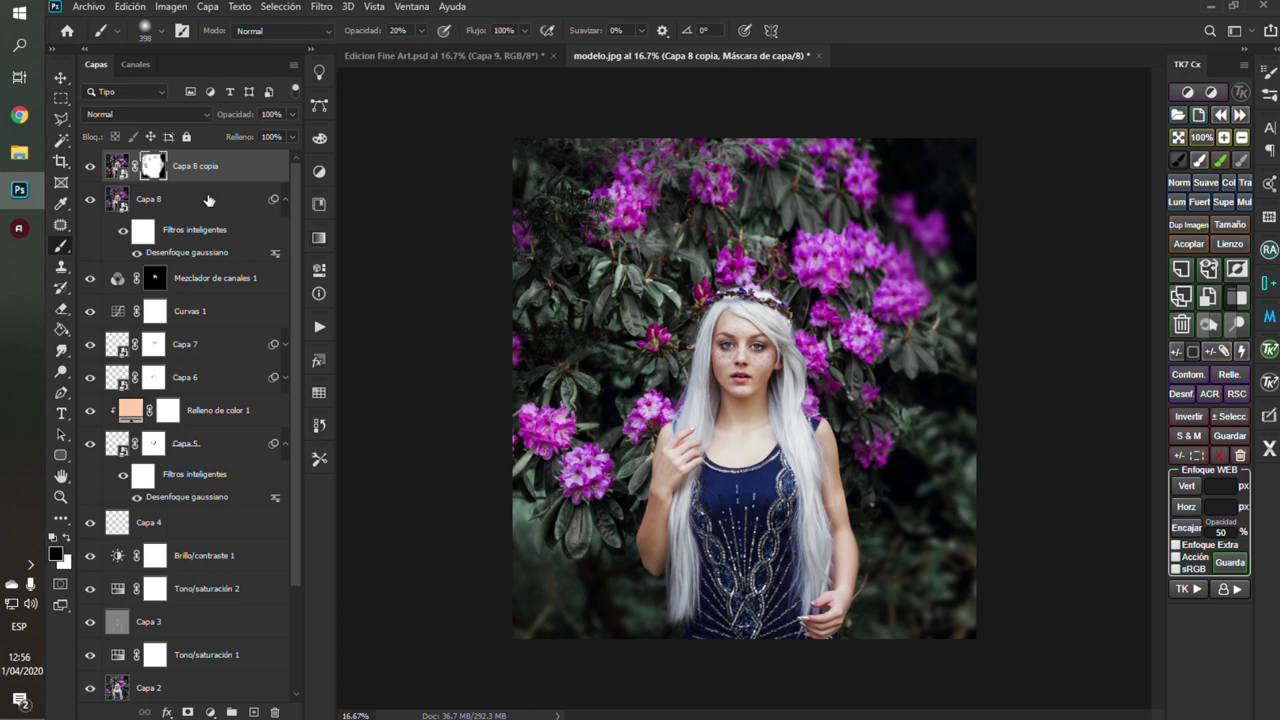
key("ctrl+2")
left_click(62, 78)
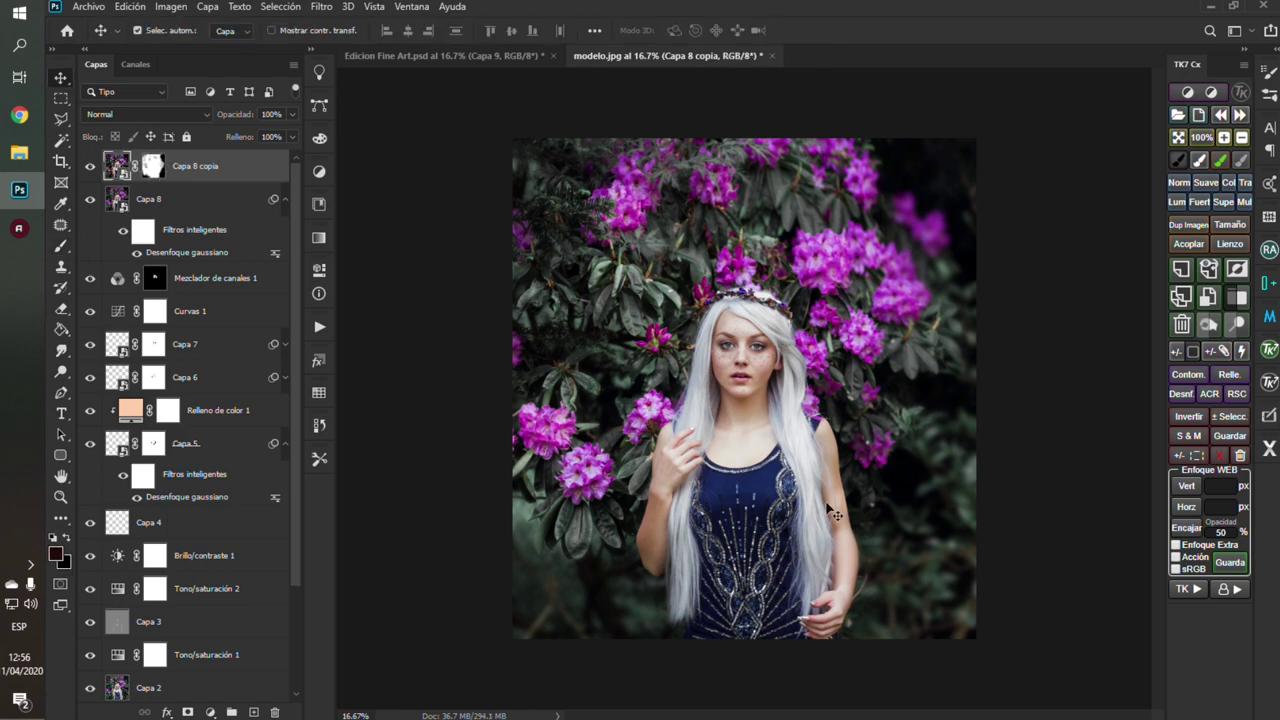
scroll(920, 465, "down", 1)
scroll(875, 435, "up", 1)
scroll(877, 438, "up", 1)
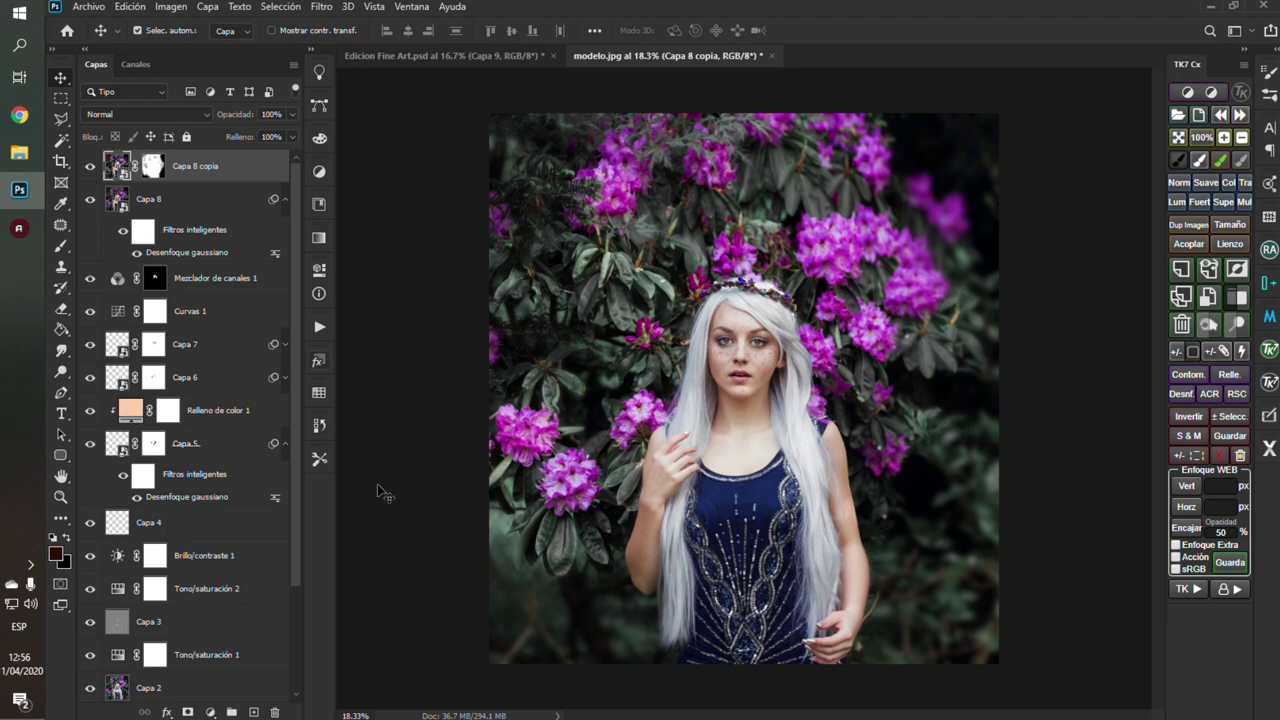
Step: Add layer Capa 9 and haze the top-right corner with a 2980 px soft white brush
left_click(254, 712)
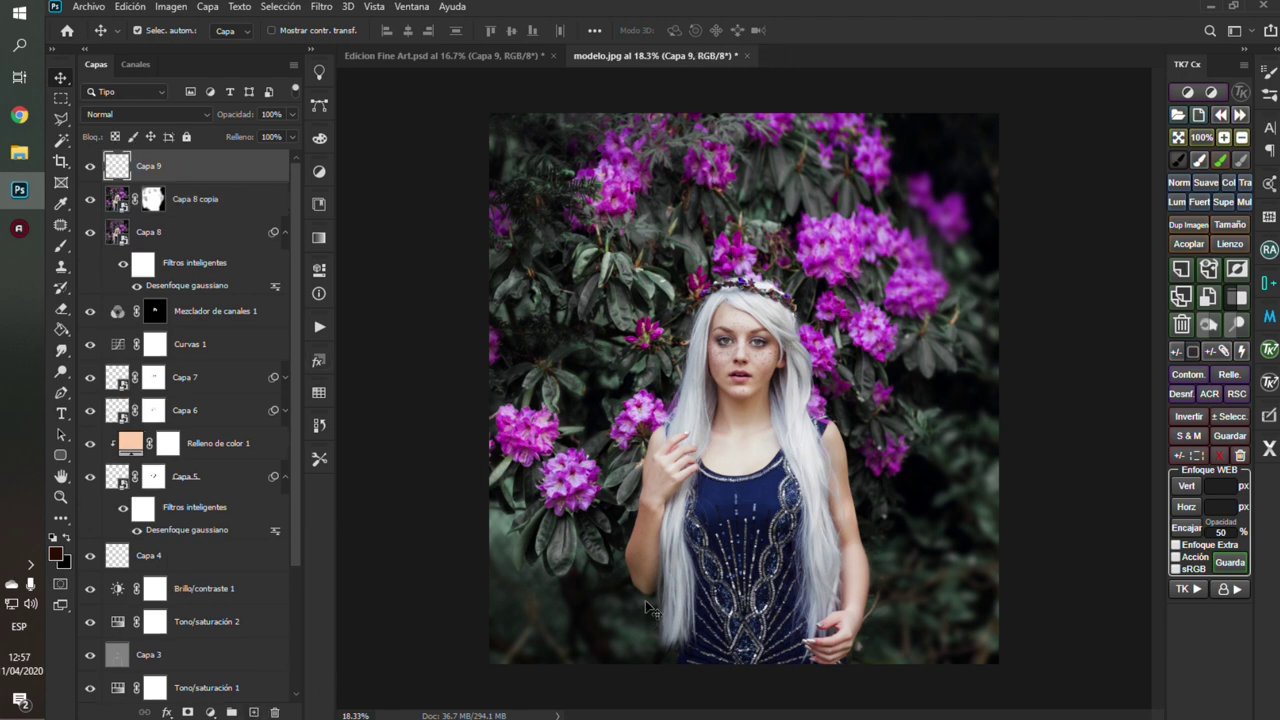
key("b")
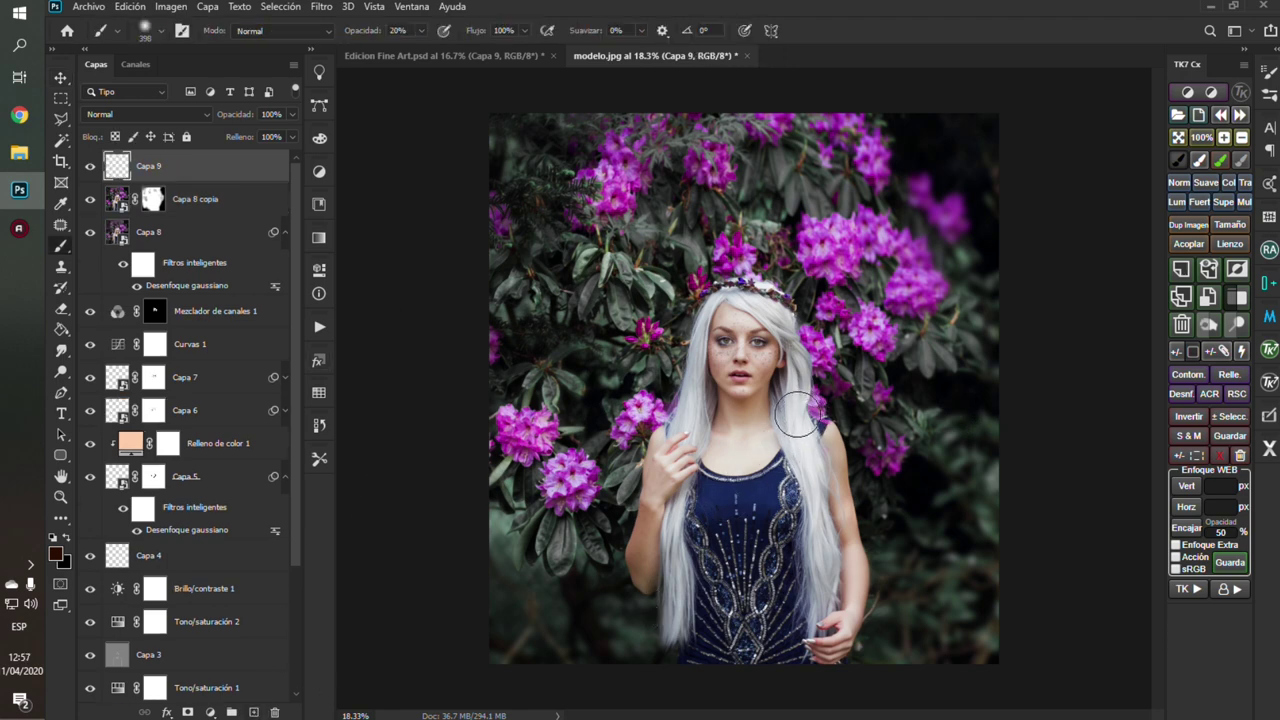
key("d")
key("x")
left_click_drag(830, 378, 922, 356)
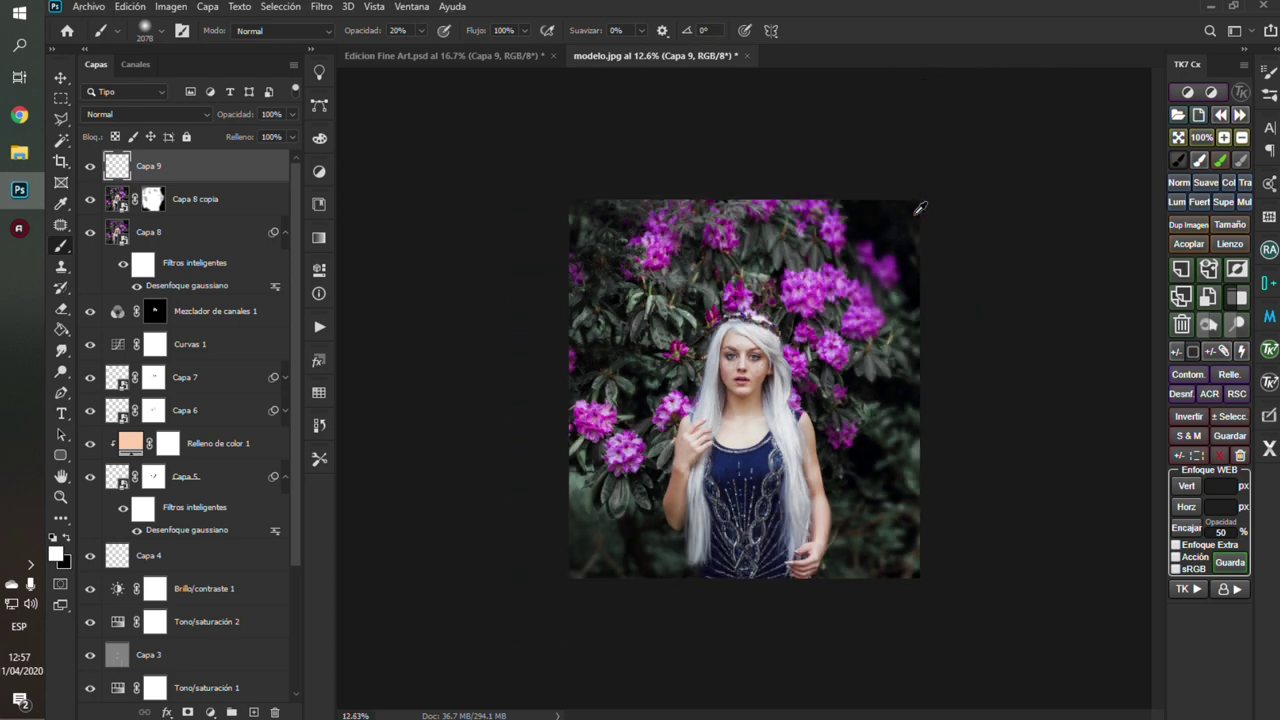
scroll(908, 233, "down", 2)
left_click_drag(902, 228, 938, 220)
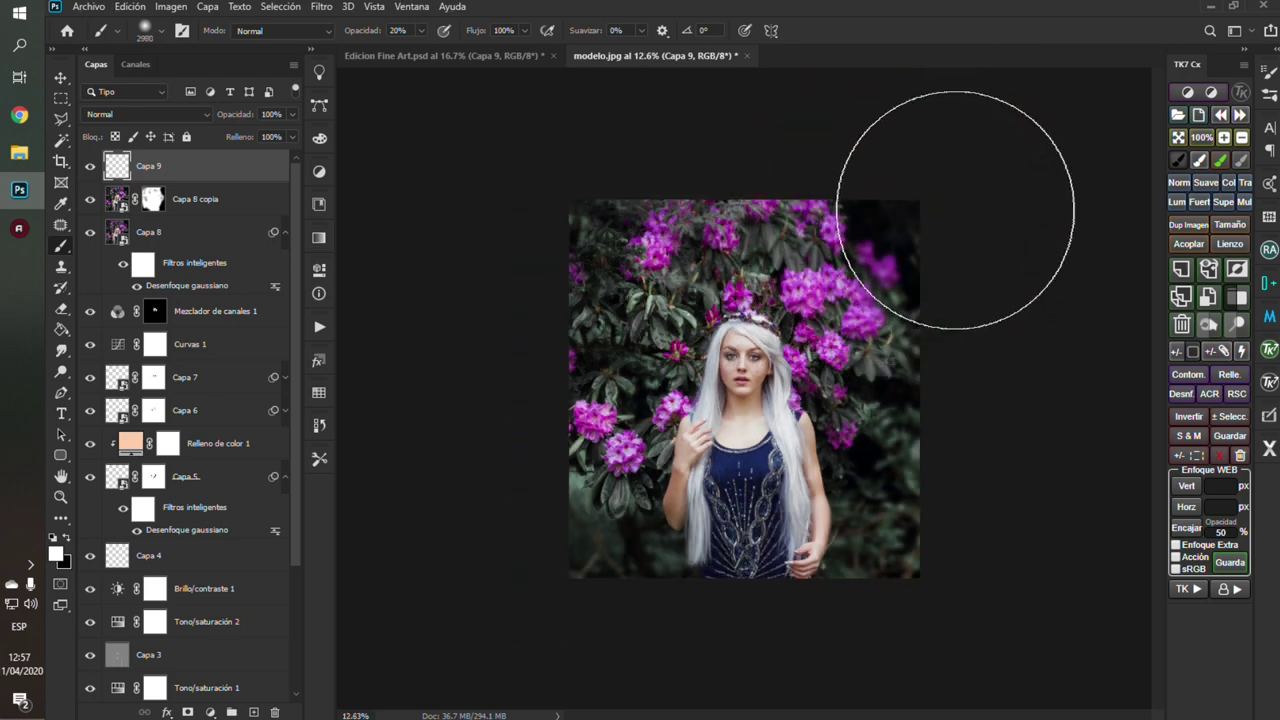
left_click(953, 210)
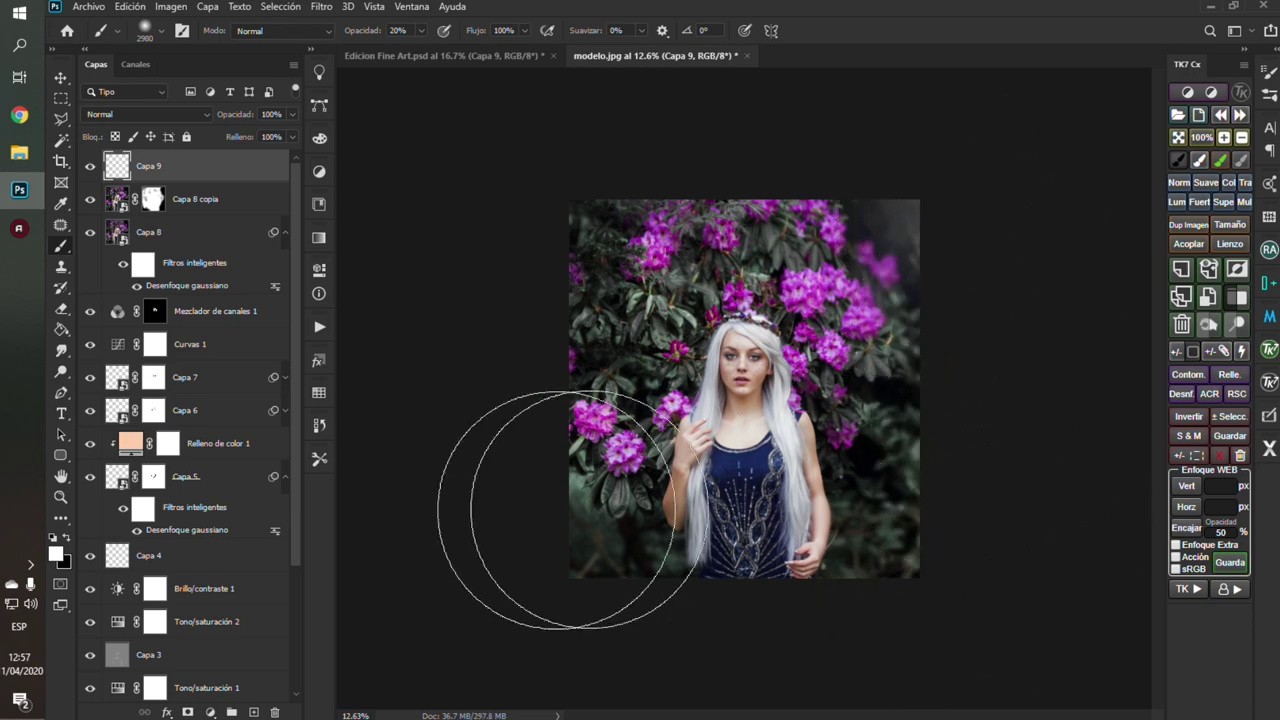
Step: Add layer Capa 10 and lower its opacity to 42%, comparing before and after
left_click(254, 713)
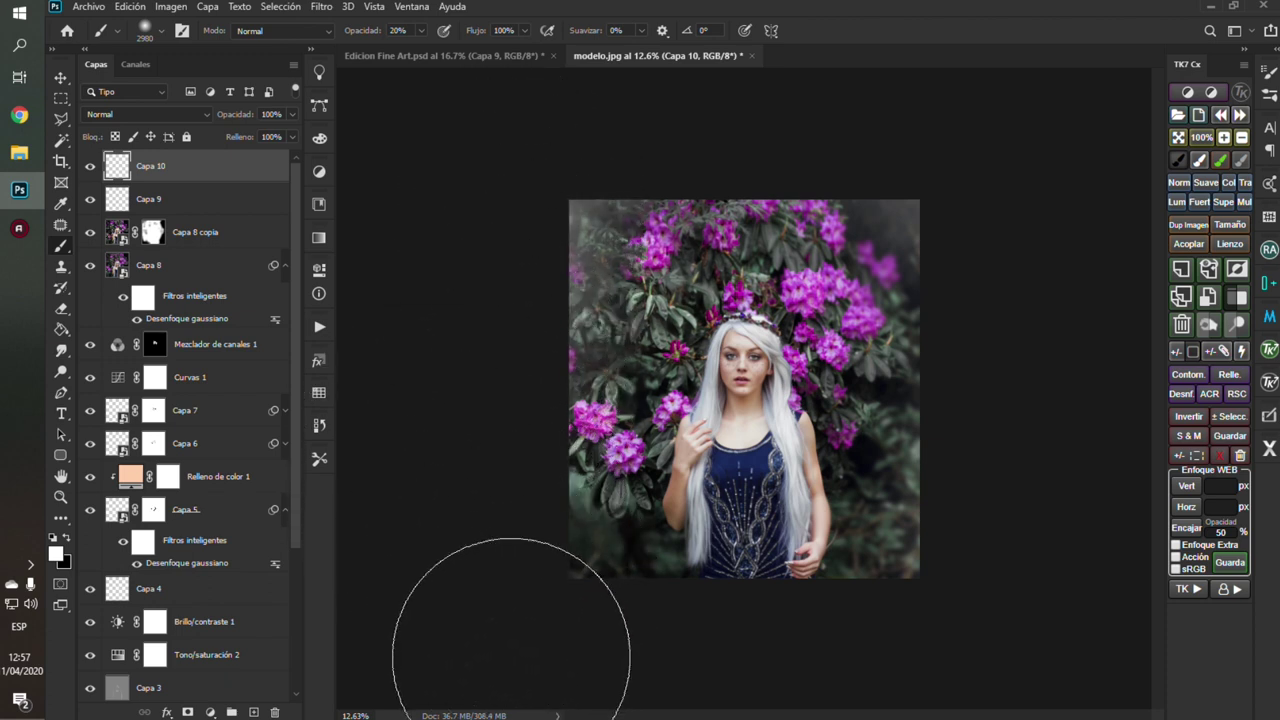
key("ctrl+plus")
left_click(292, 115)
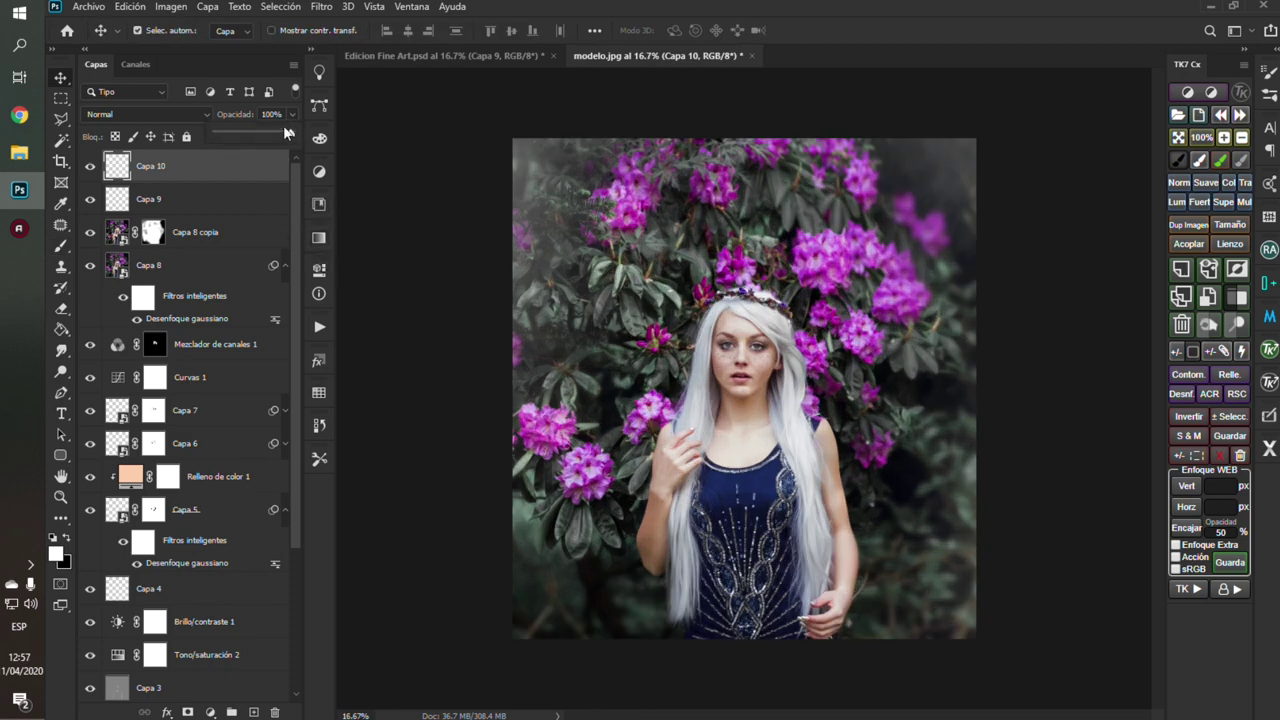
left_click_drag(288, 136, 268, 140)
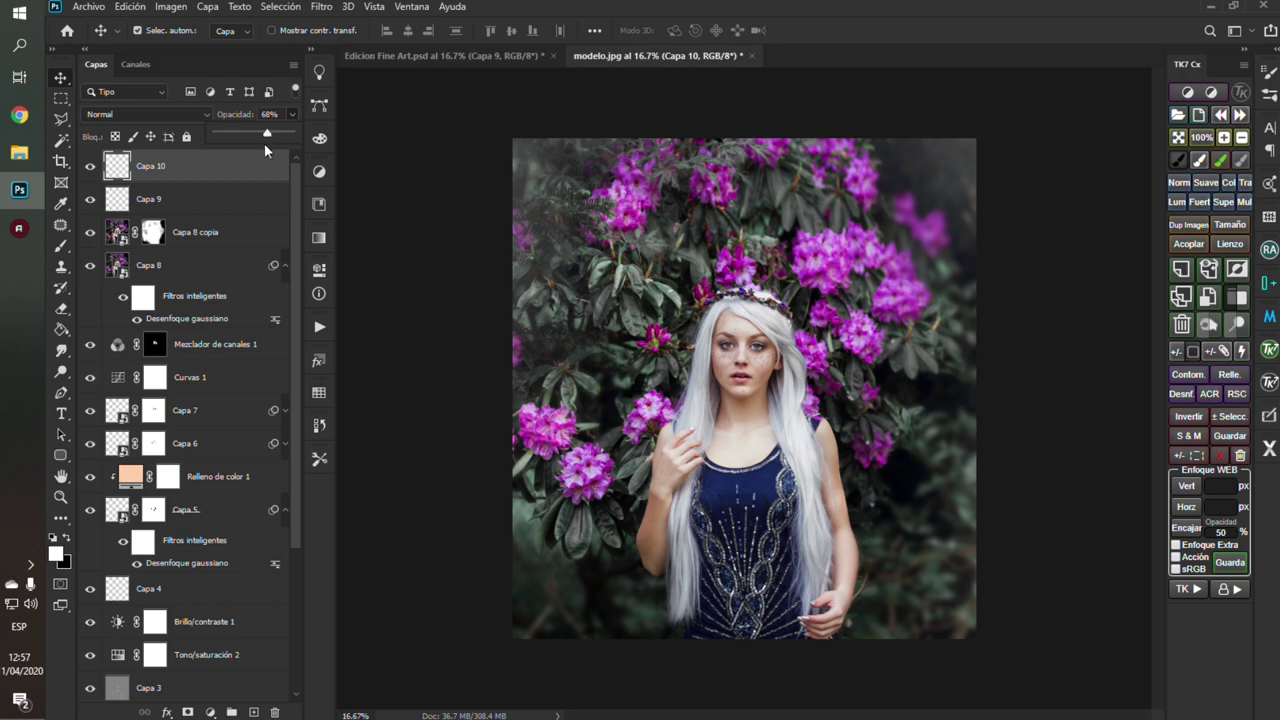
left_click(227, 176)
left_click(88, 170)
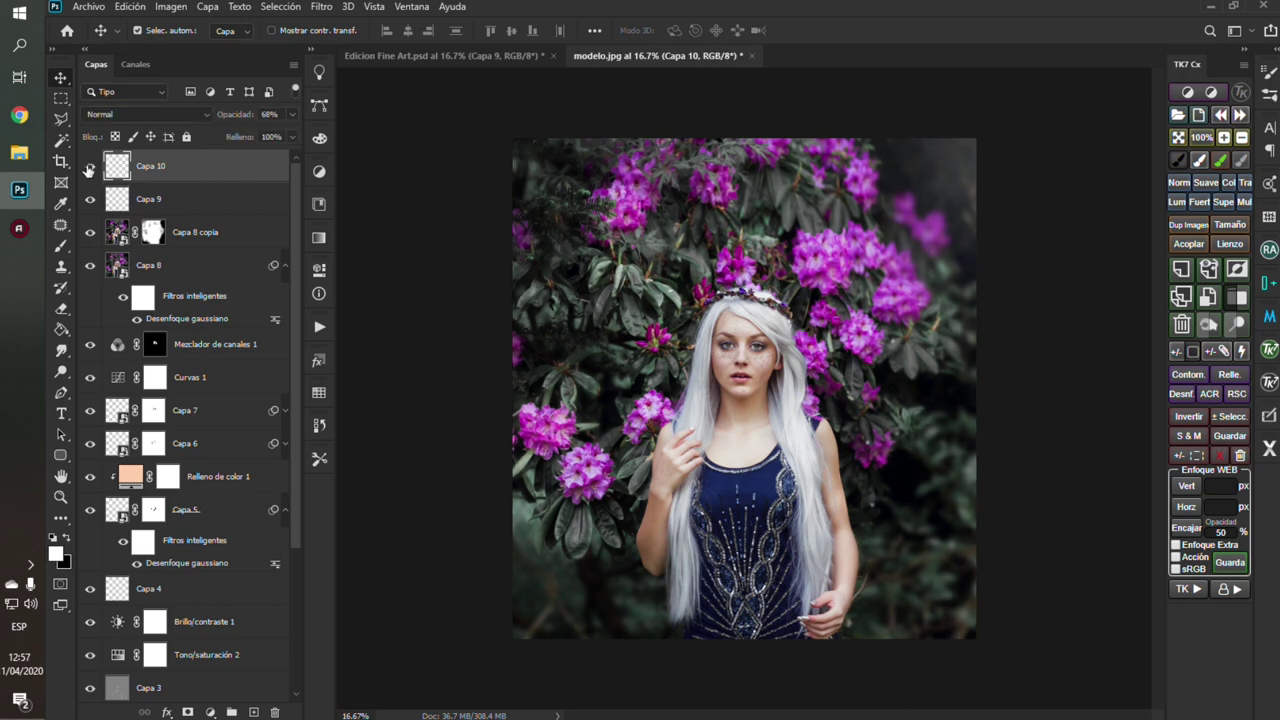
left_click(88, 170)
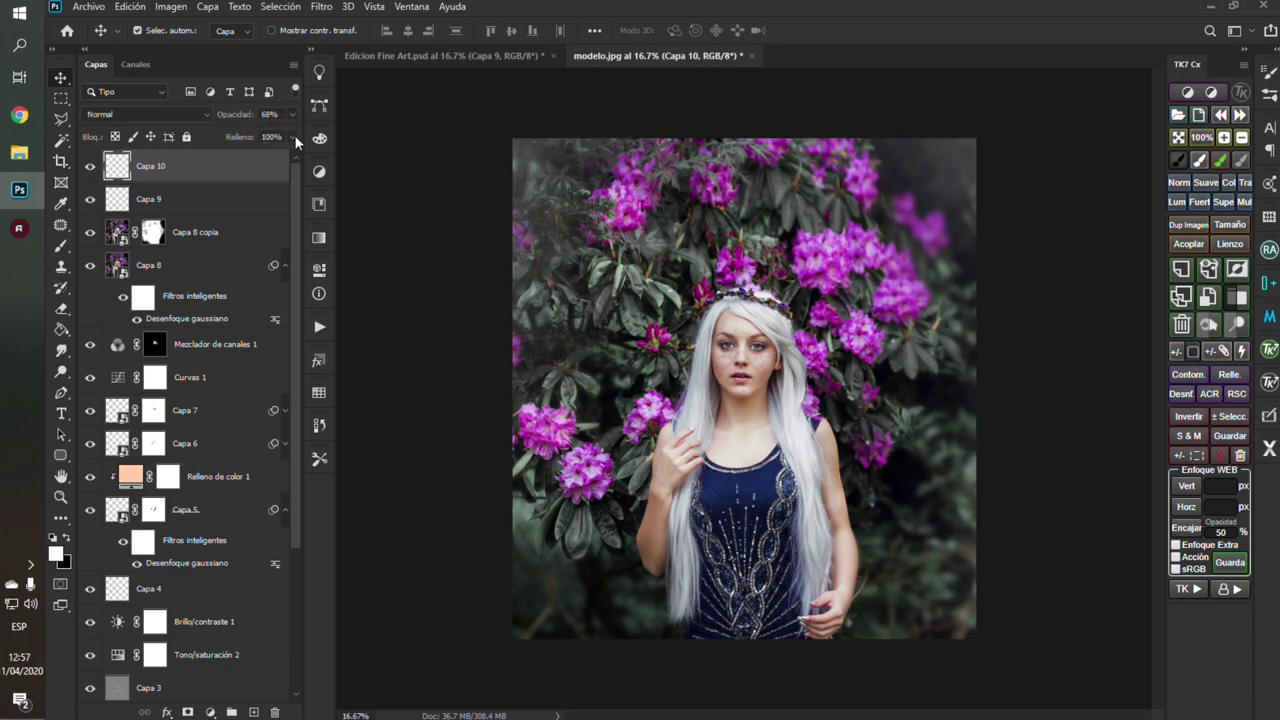
left_click(291, 114)
left_click_drag(268, 134, 252, 137)
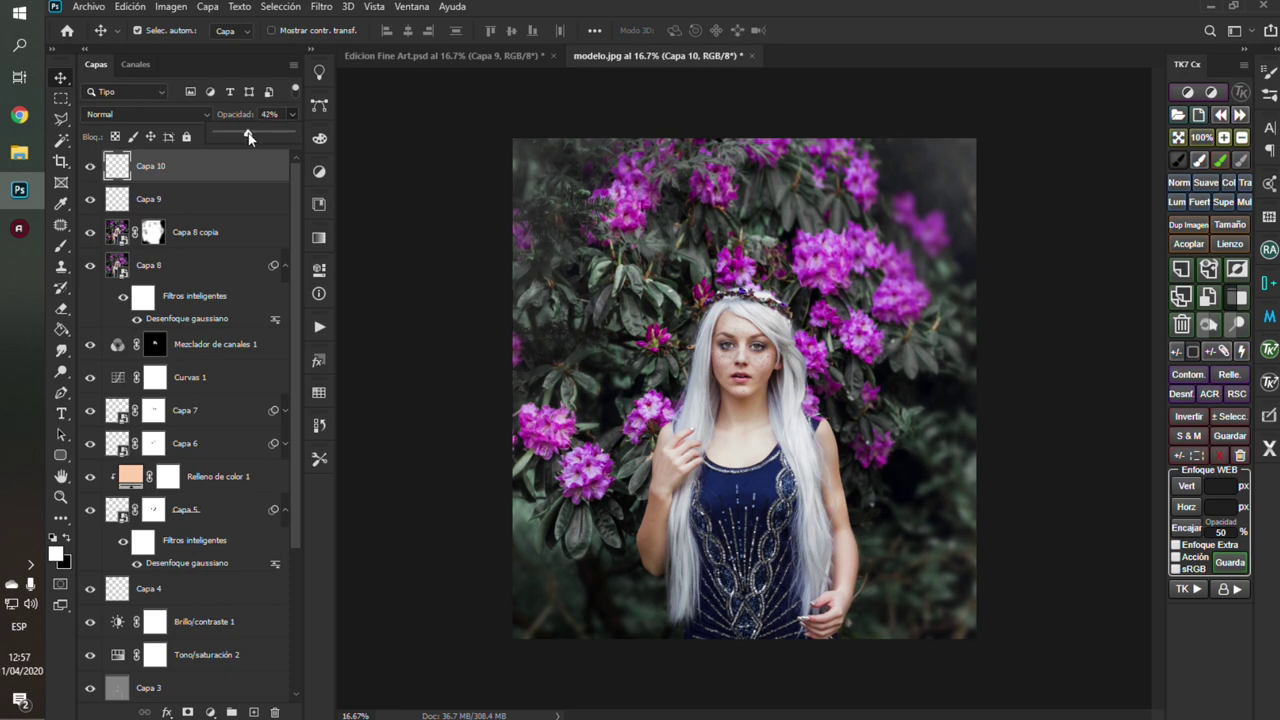
left_click(262, 176)
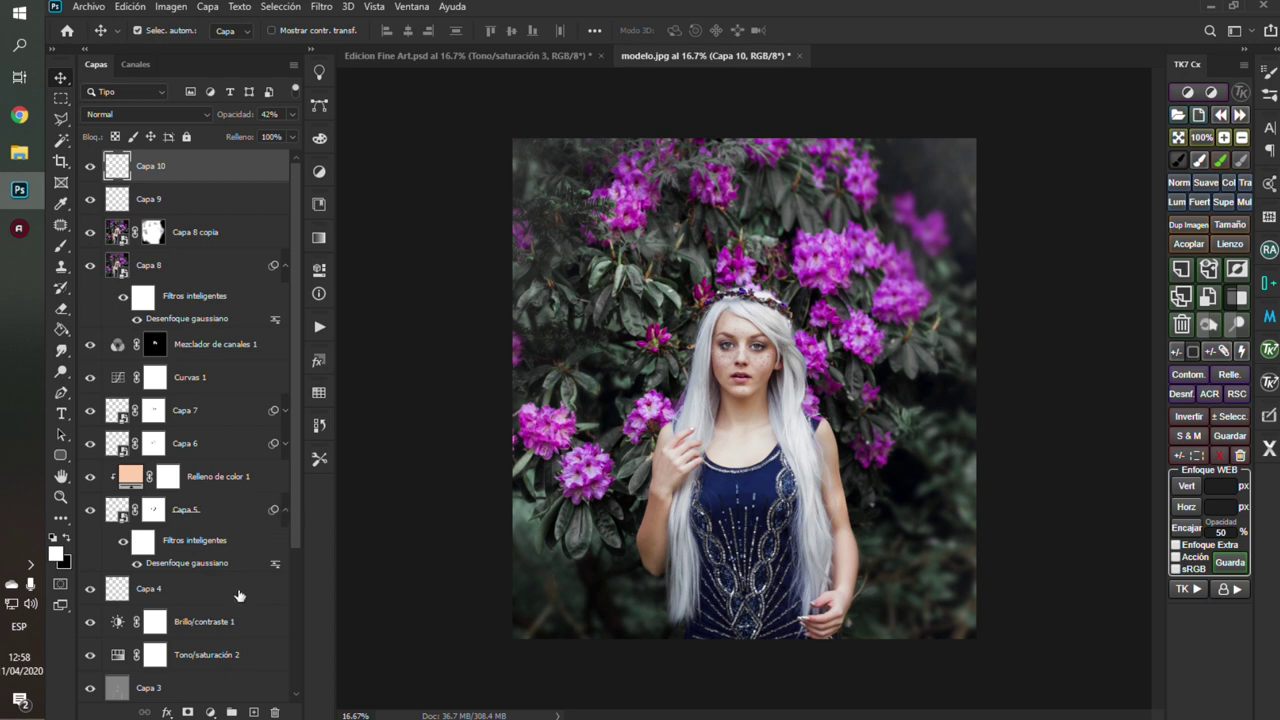
Step: Scroll through the Layers panel and open the adjustment layer menu
scroll(246, 568, "down", 5)
scroll(240, 570, "down", 1)
scroll(232, 575, "up", 6)
left_click(212, 712)
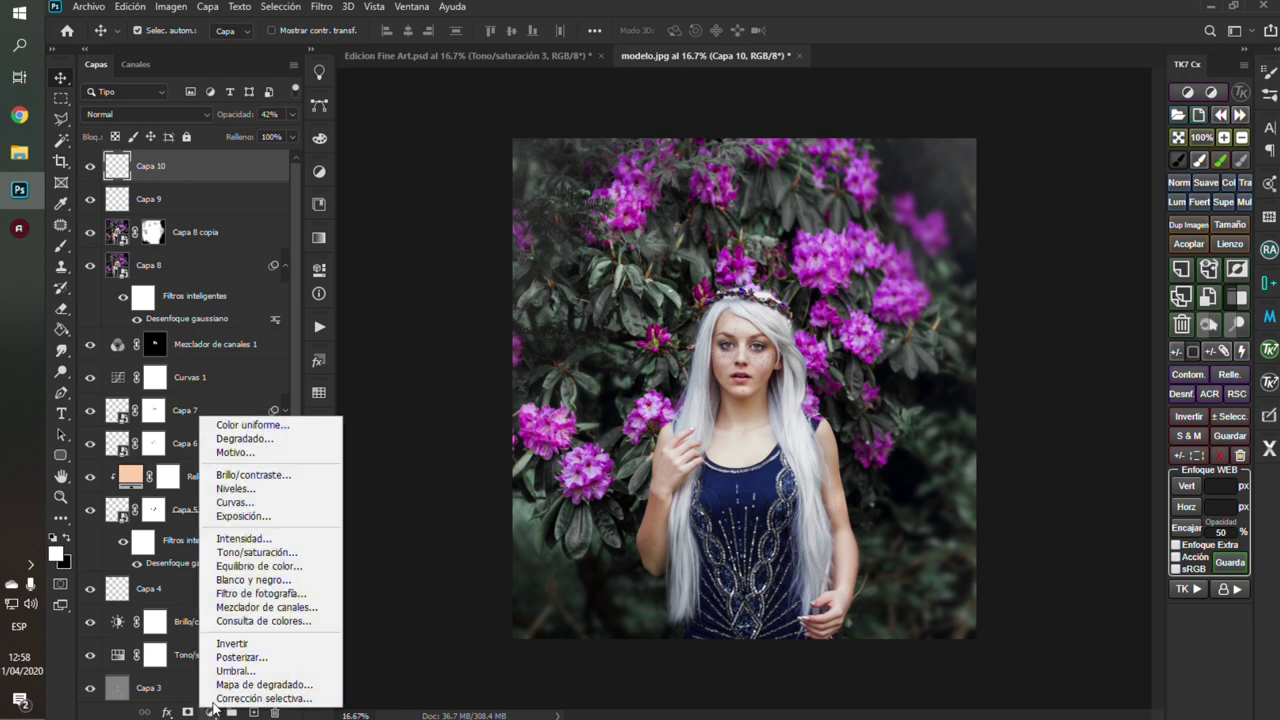
Step: Add Tono/saturación 3, slightly raising the cyans' saturation, and compare it on and off
left_click(258, 552)
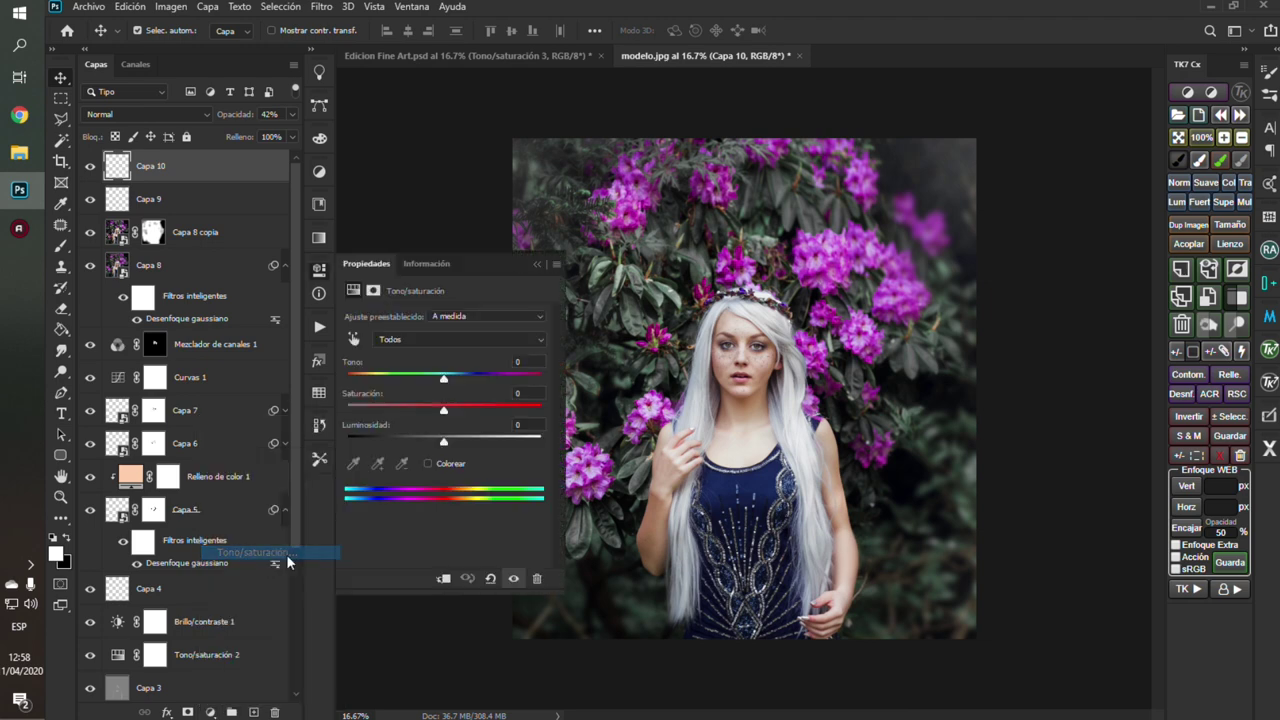
left_click(395, 342)
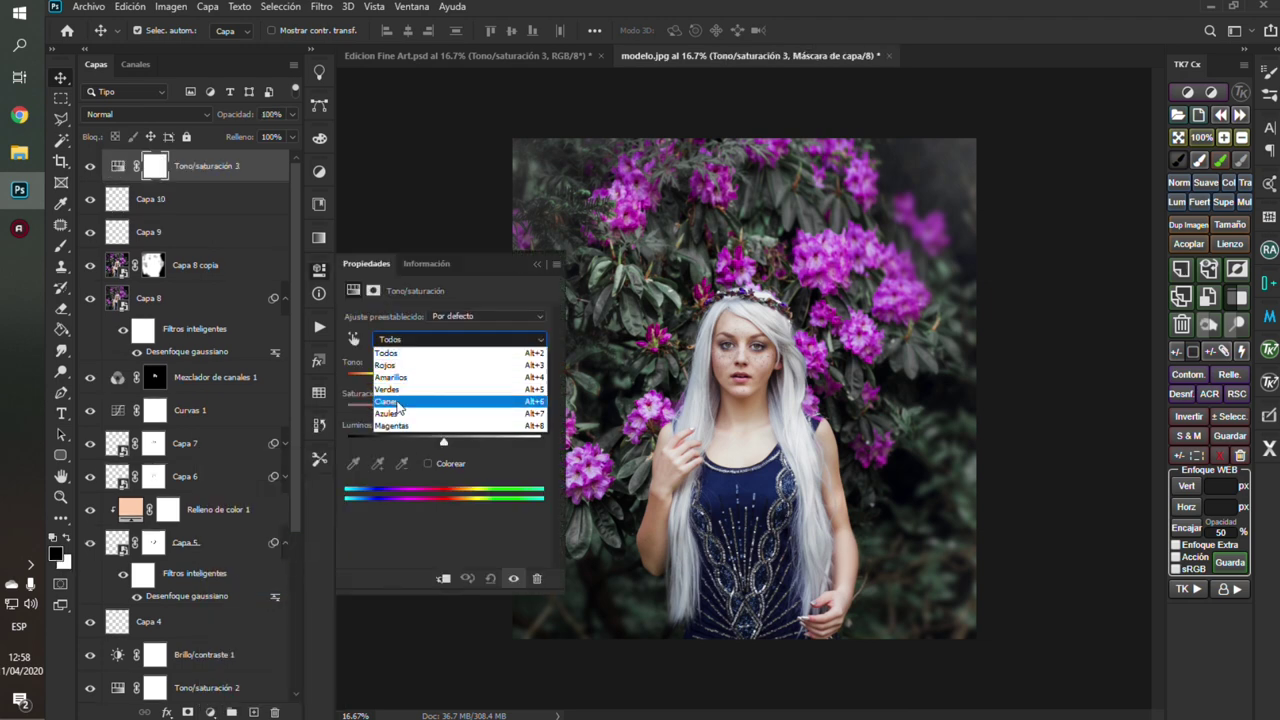
left_click(415, 412)
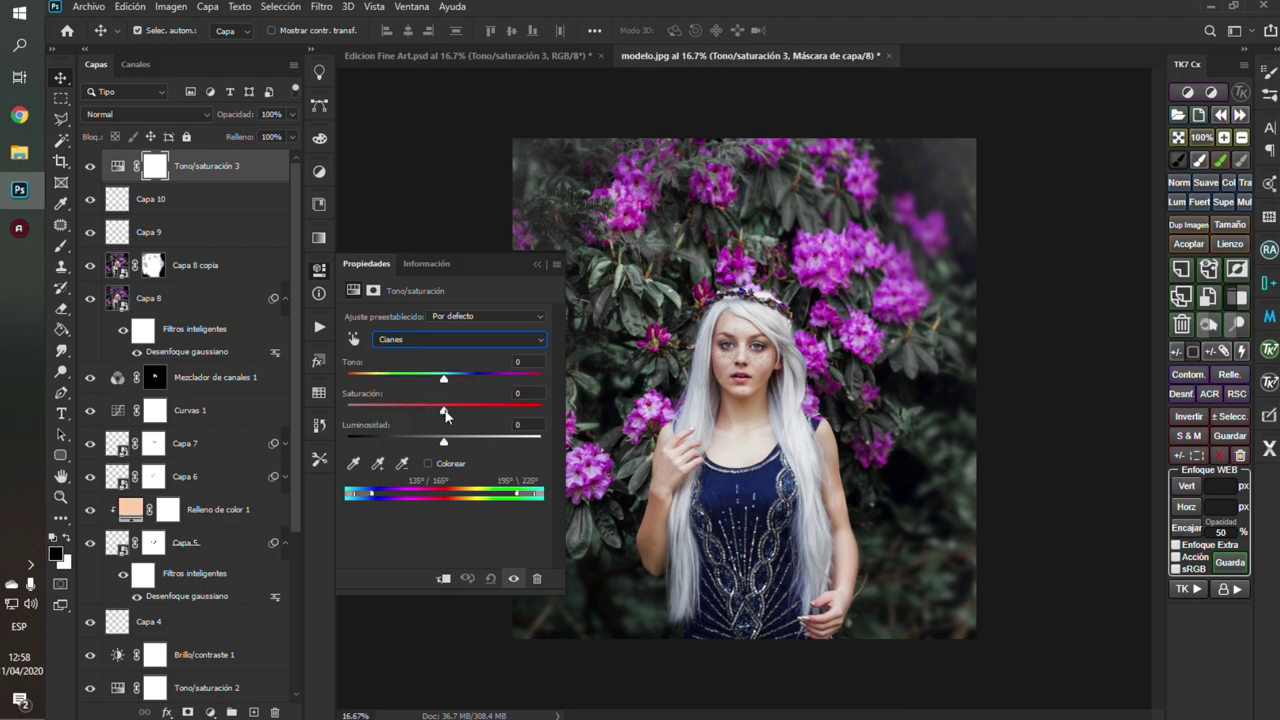
left_click_drag(445, 414, 449, 416)
left_click(537, 266)
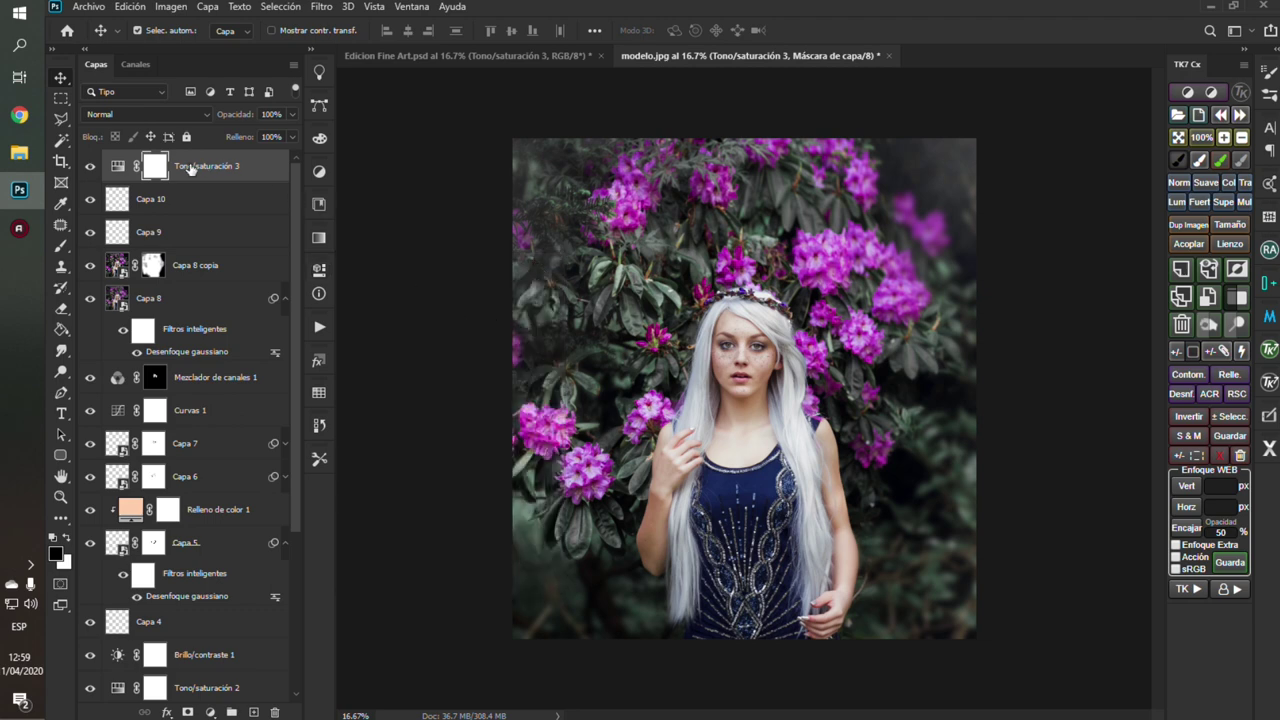
left_click(89, 167)
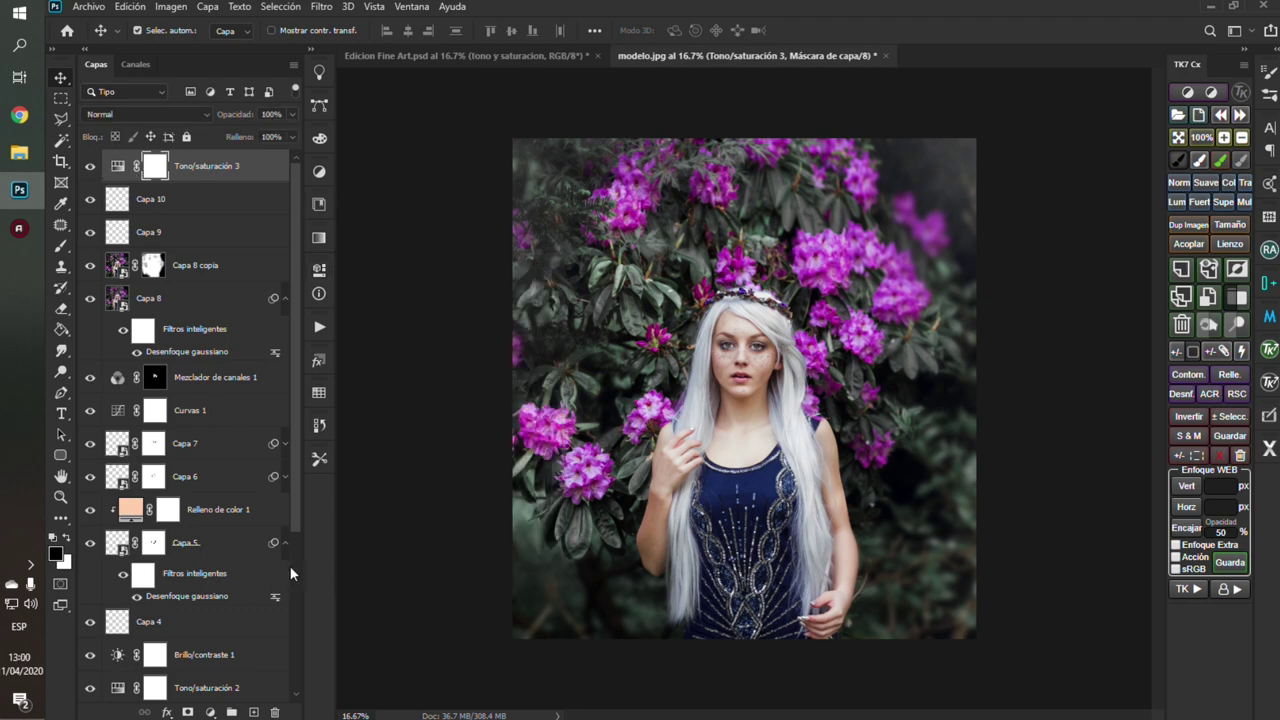
Step: Add Tono/saturación 4, fully desaturating the yellows and slightly desaturating the greens
left_click(210, 713)
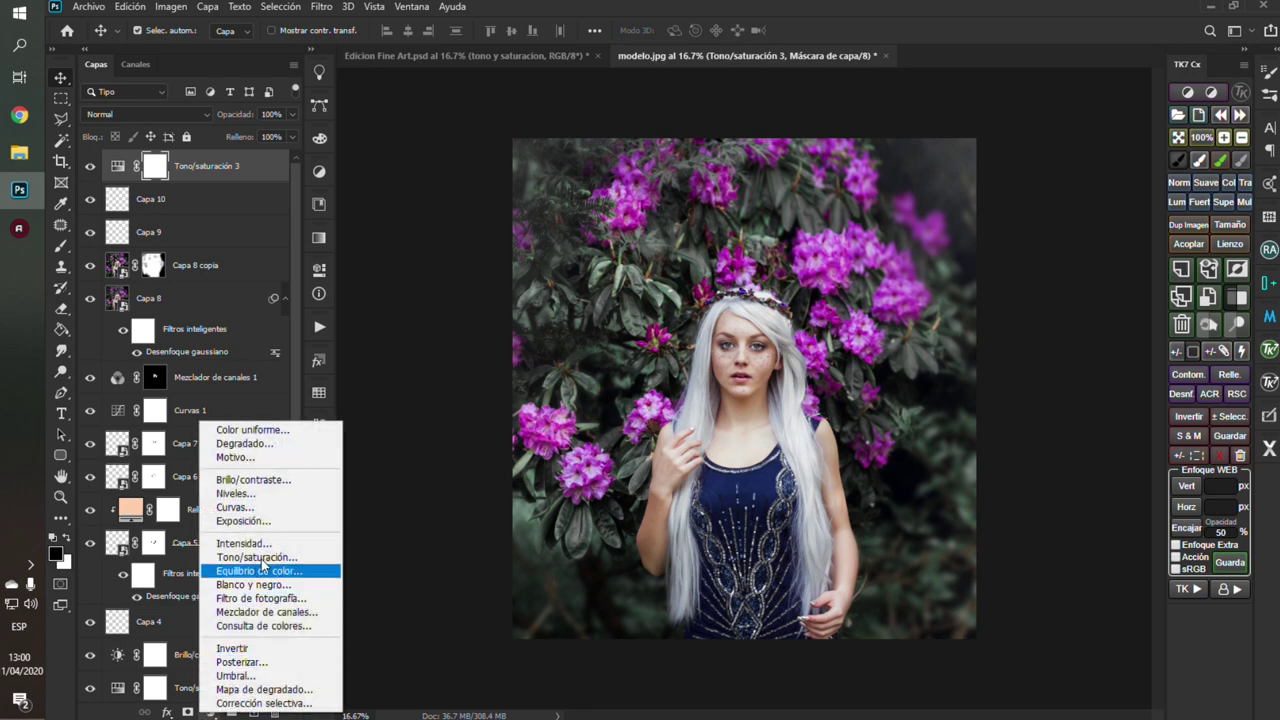
left_click(262, 556)
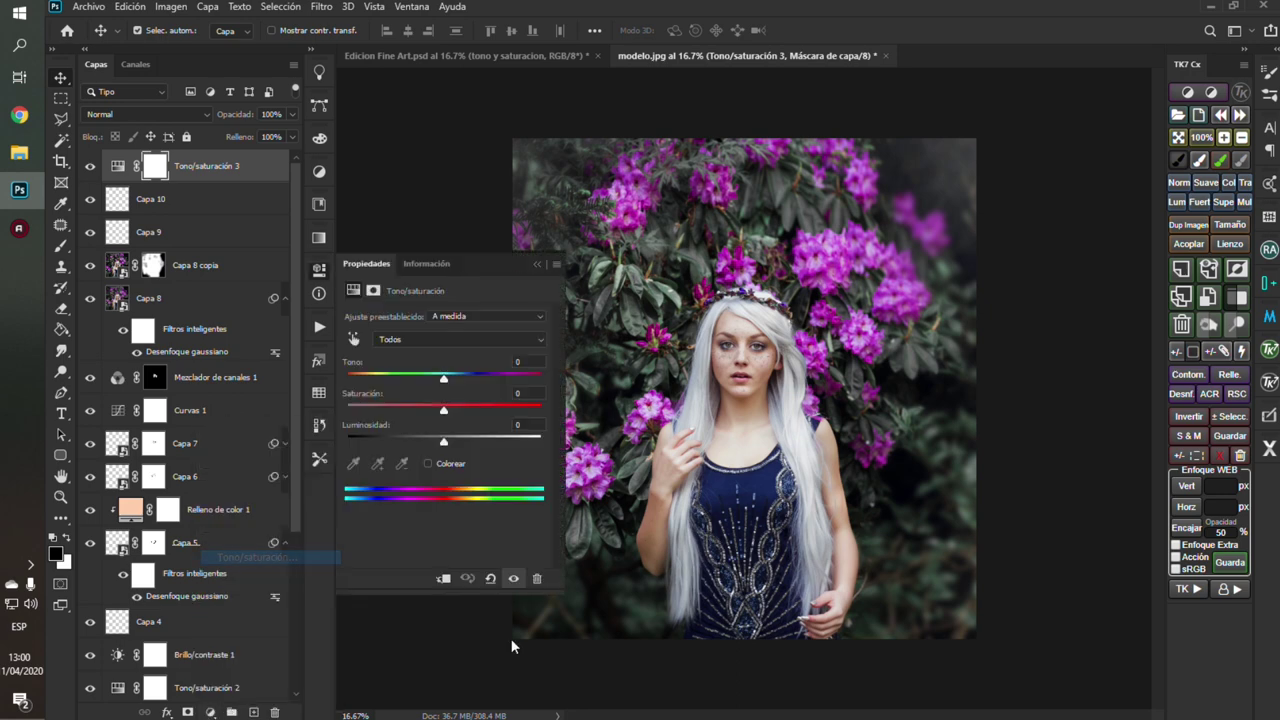
left_click(386, 341)
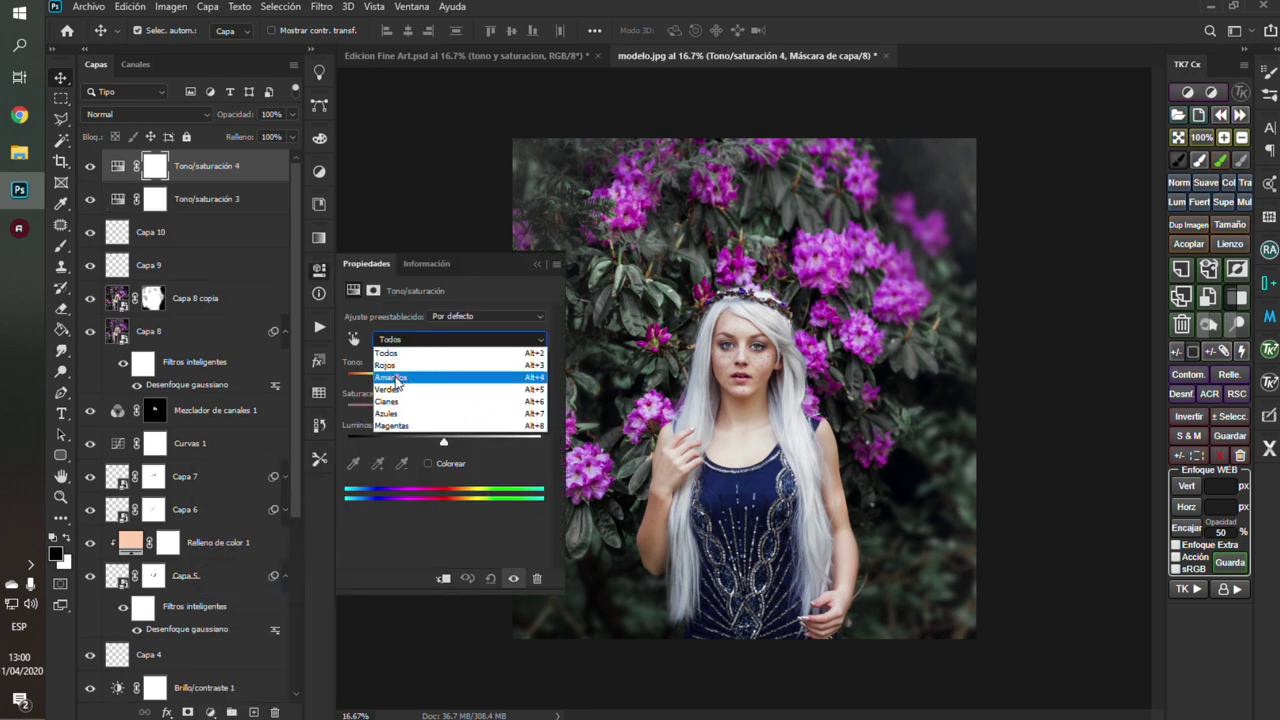
left_click(398, 378)
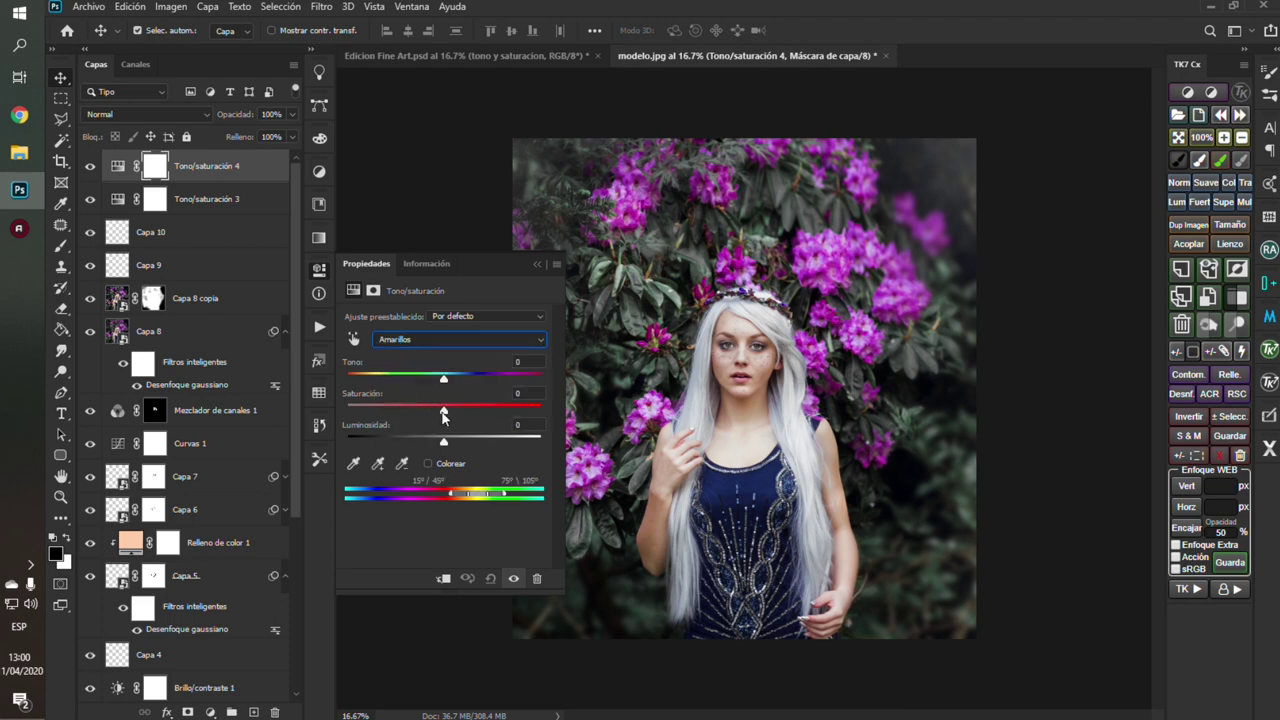
left_click_drag(444, 411, 346, 412)
left_click(433, 341)
left_click(391, 397)
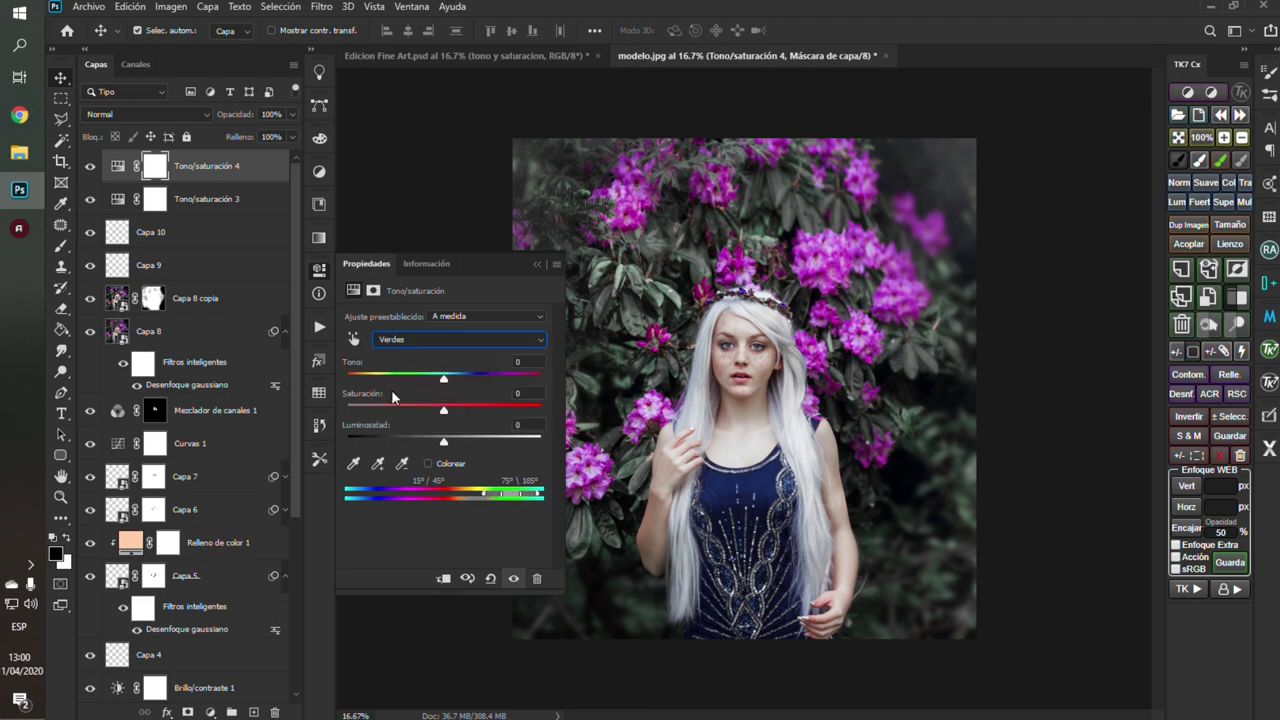
left_click_drag(444, 411, 431, 411)
Step: Desaturate the cyans and blues to -100 and the magentas to -43
left_click(403, 338)
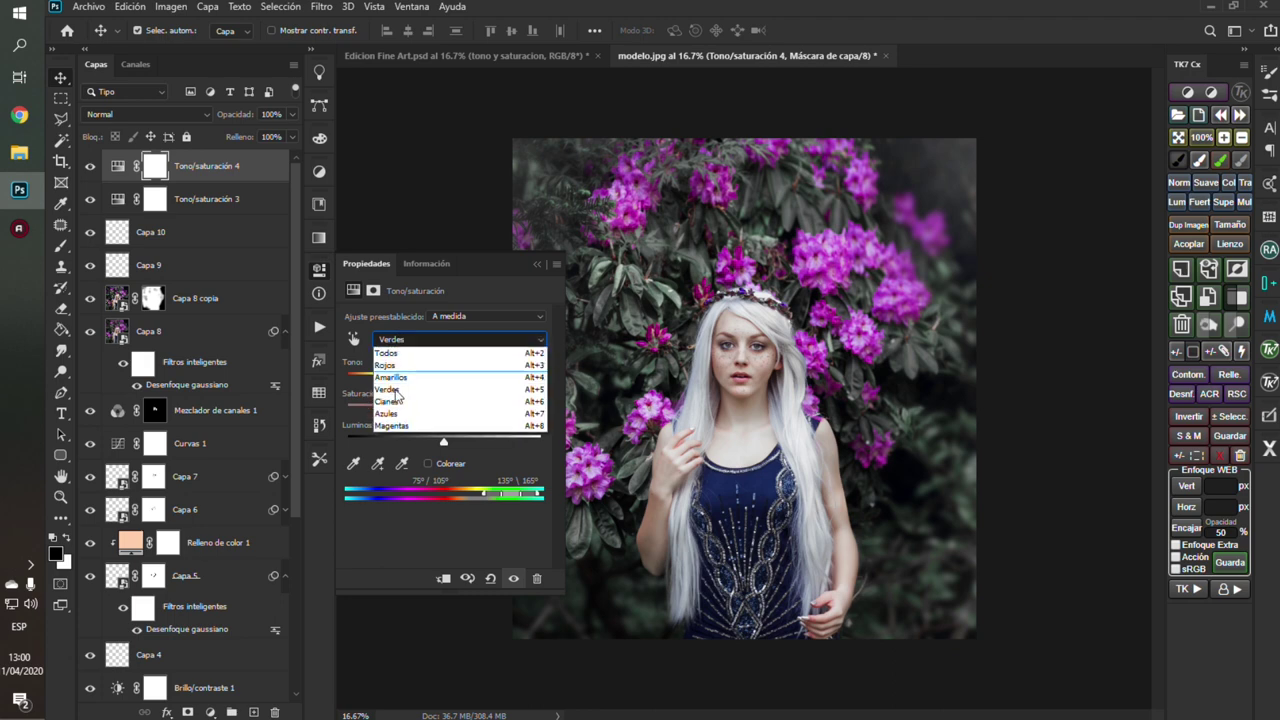
left_click(401, 404)
left_click_drag(443, 411, 350, 411)
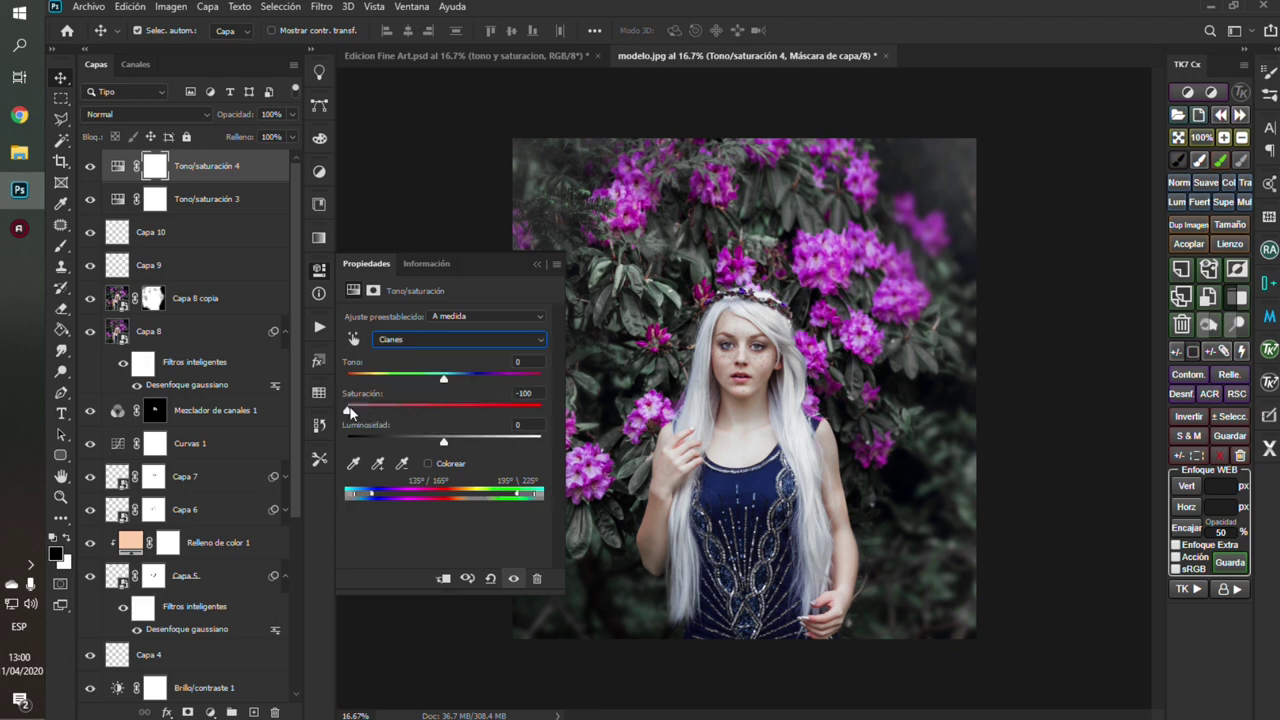
left_click(403, 340)
left_click(392, 418)
left_click_drag(444, 411, 343, 414)
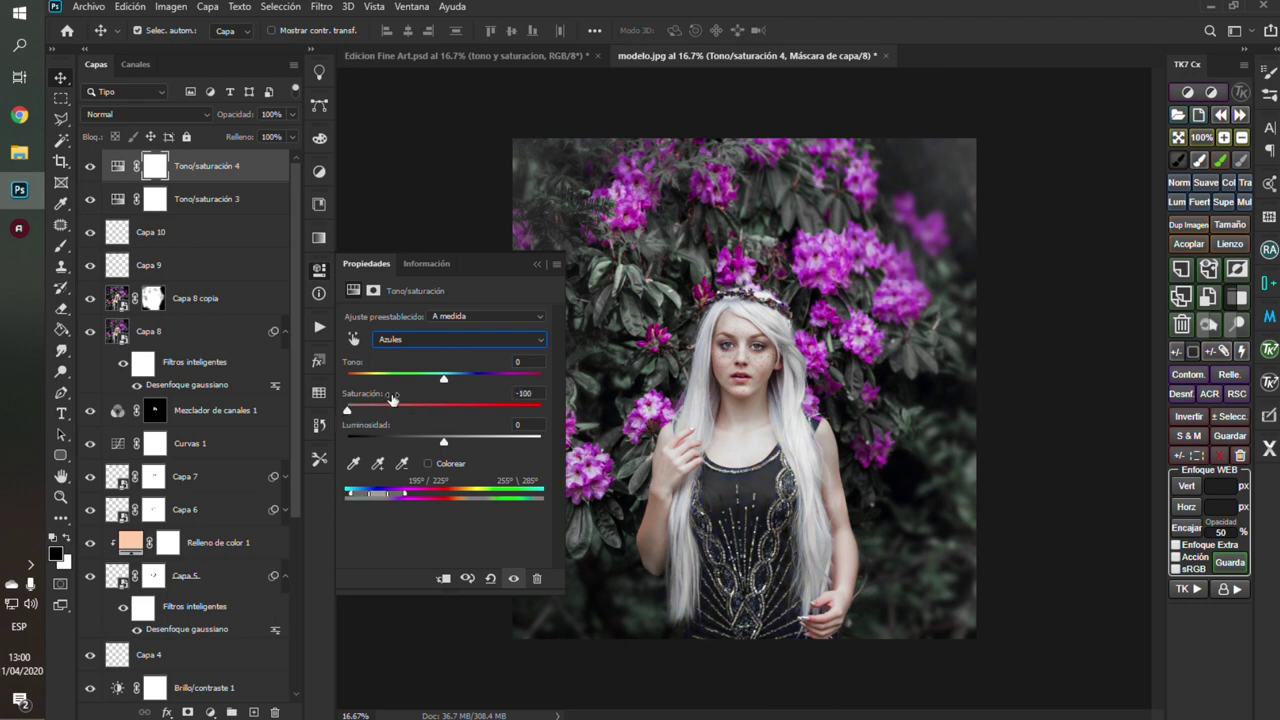
left_click(425, 340)
left_click(398, 428)
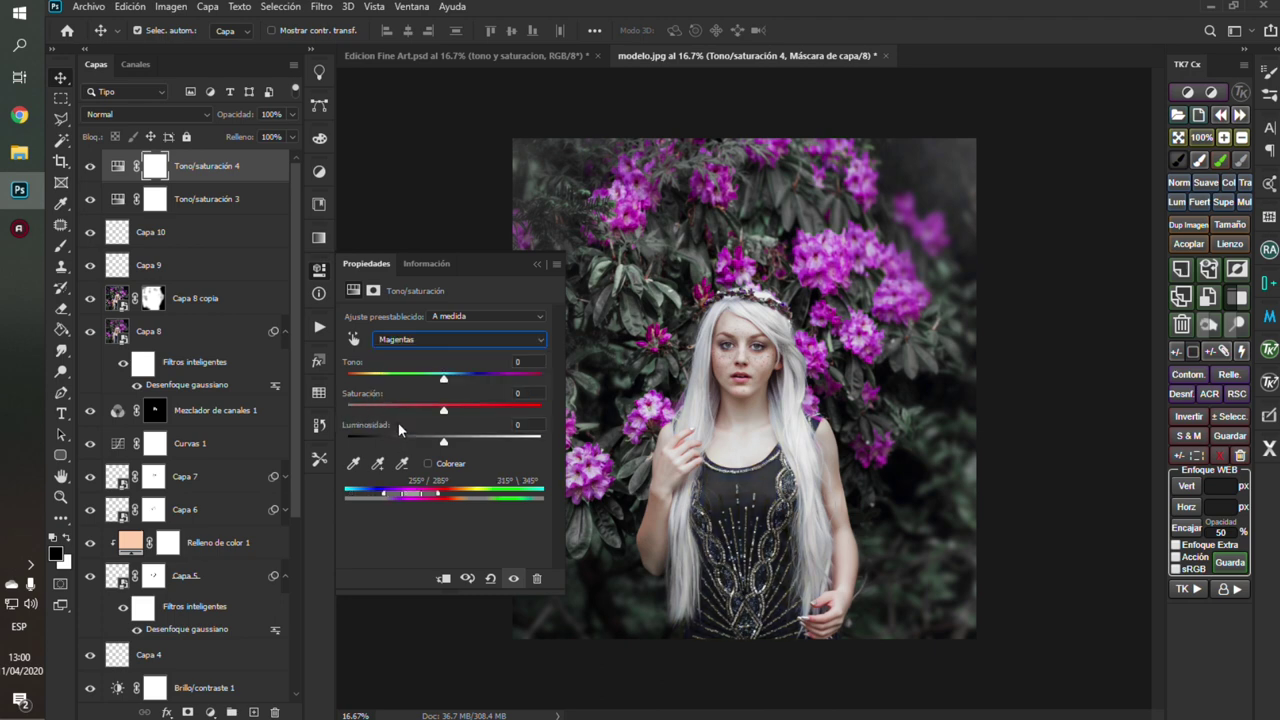
mouse_move(443, 411)
left_mouse_down()
mouse_move(345, 414)
mouse_move(402, 411)
left_mouse_up()
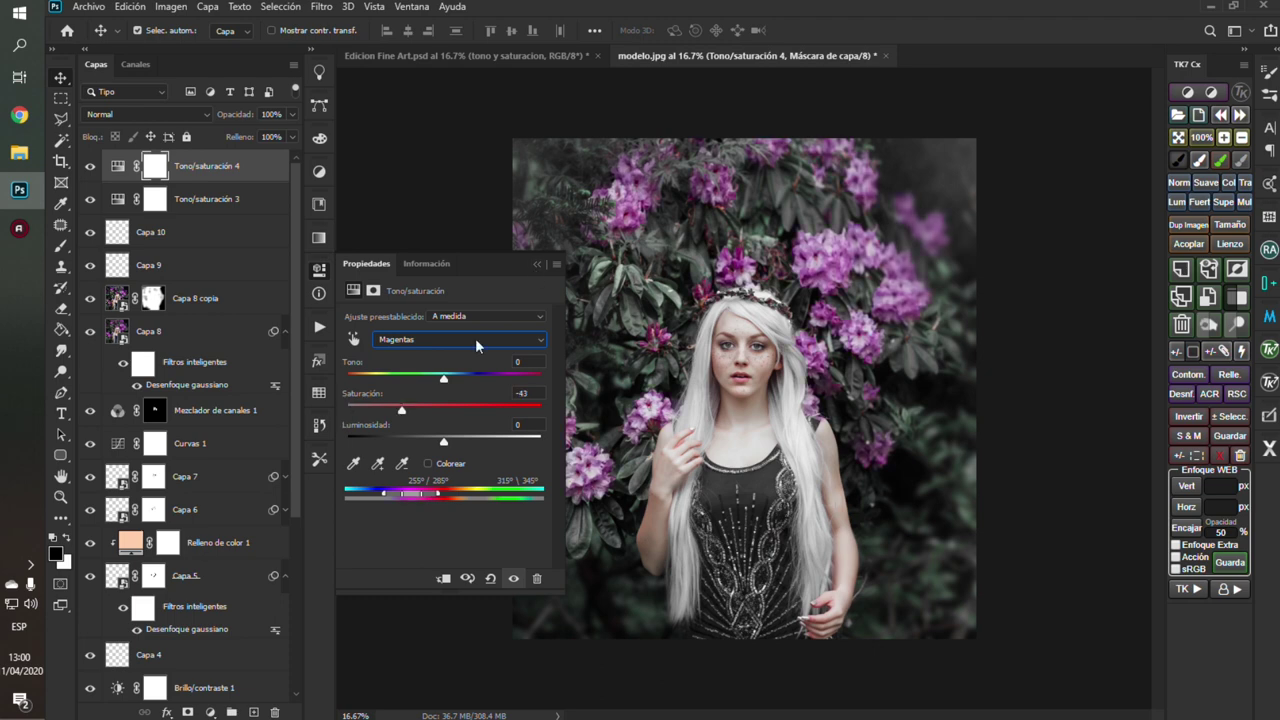
left_click(537, 264)
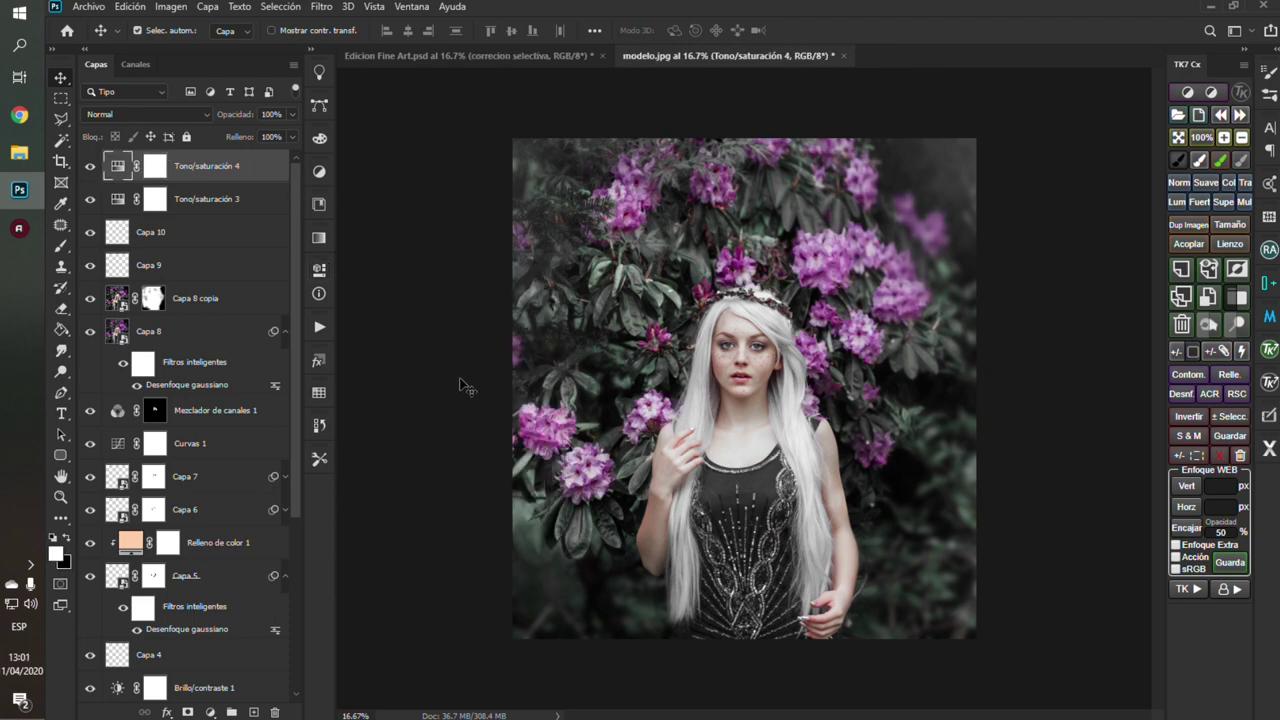
Step: Add Corrección selectiva 1 with Reds set to Cyan -100, Magenta +20, Yellow +54, Black +27
left_click(208, 712)
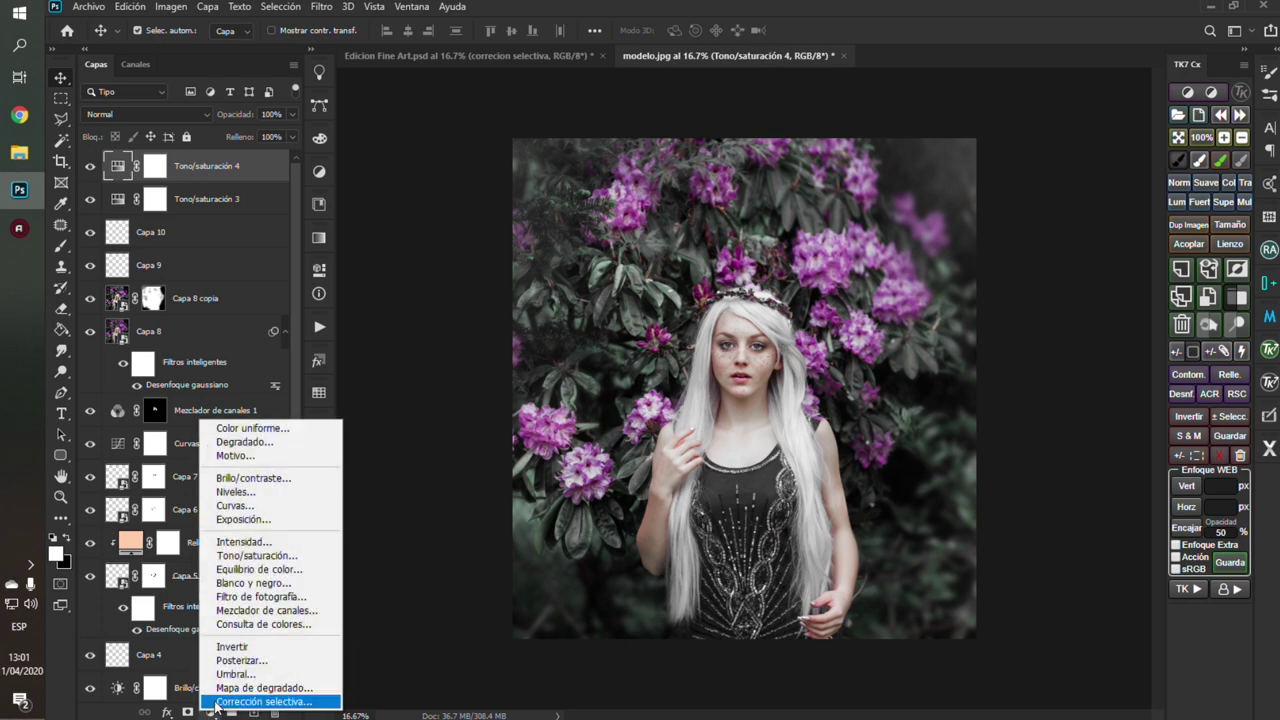
left_click(216, 702)
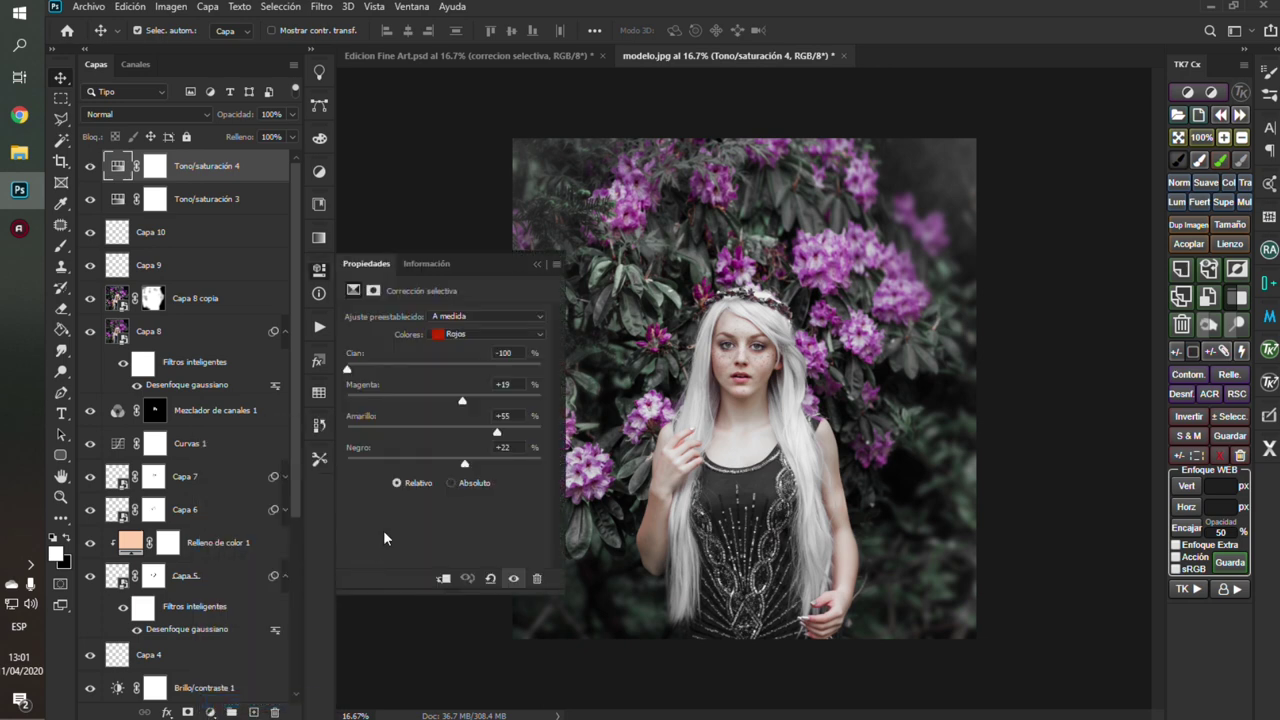
left_click(446, 338)
left_click(449, 335)
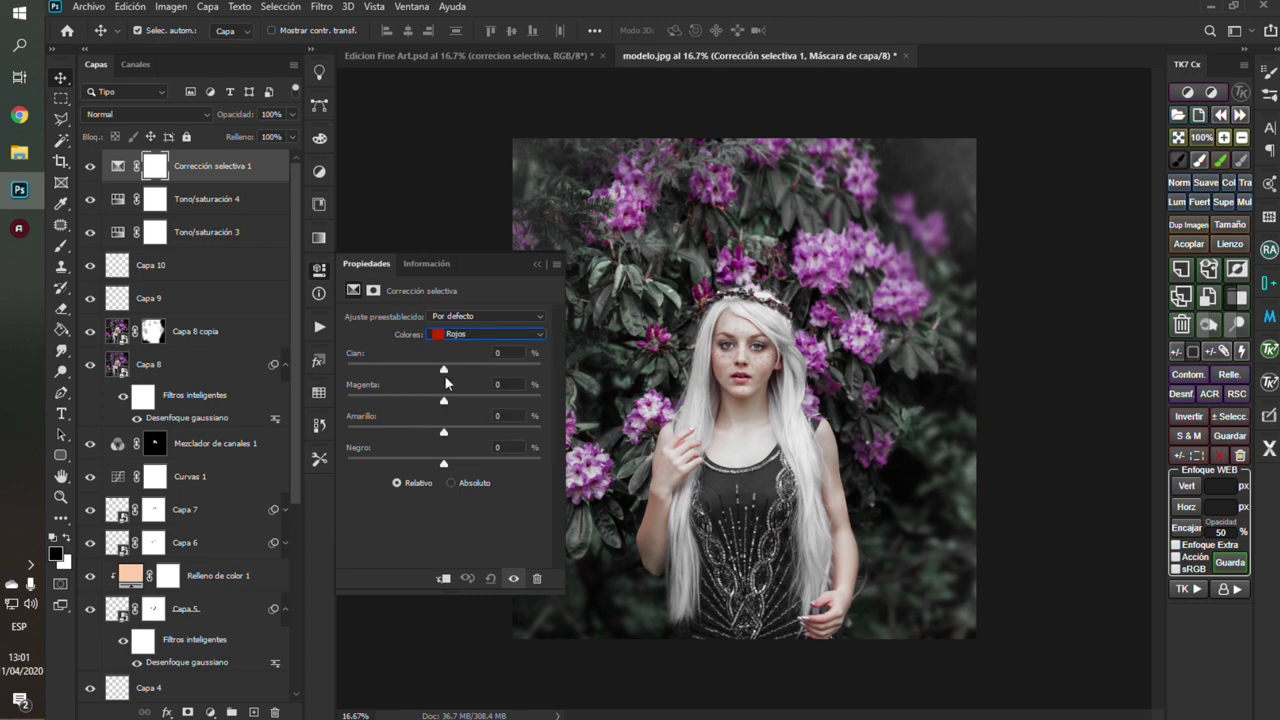
left_click_drag(445, 370, 348, 369)
left_click_drag(446, 432, 500, 433)
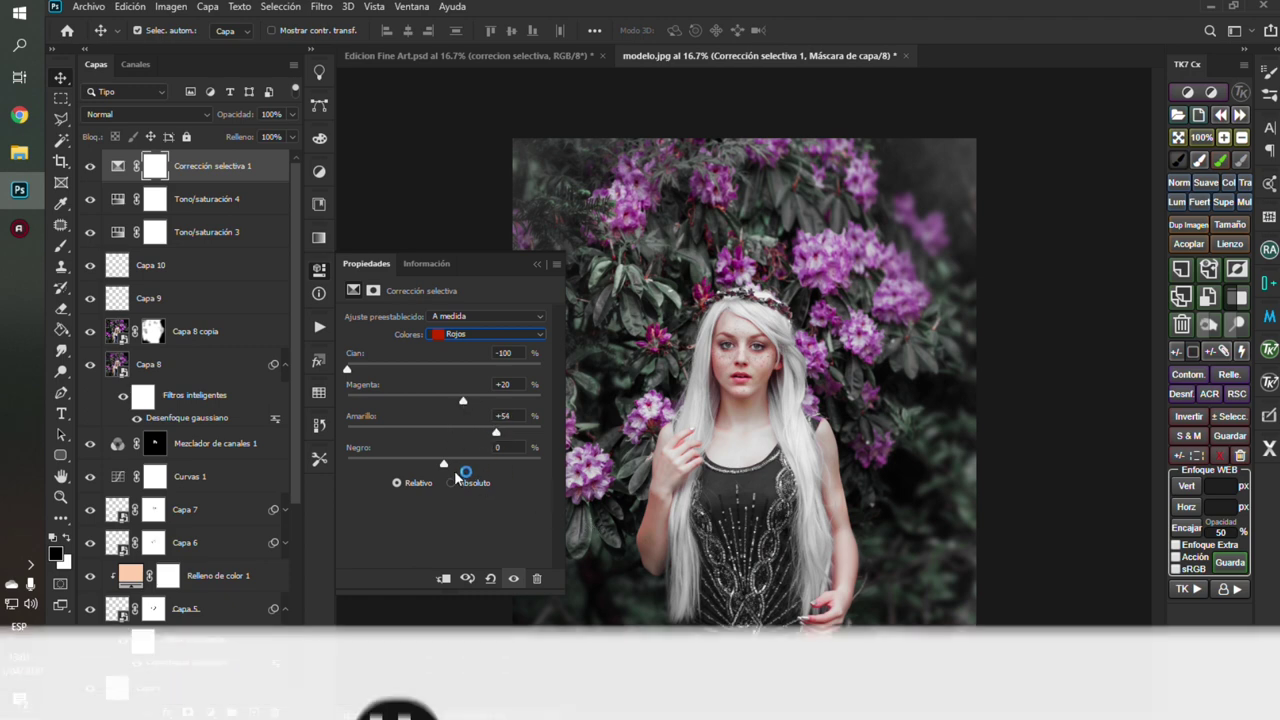
left_click_drag(446, 463, 473, 463)
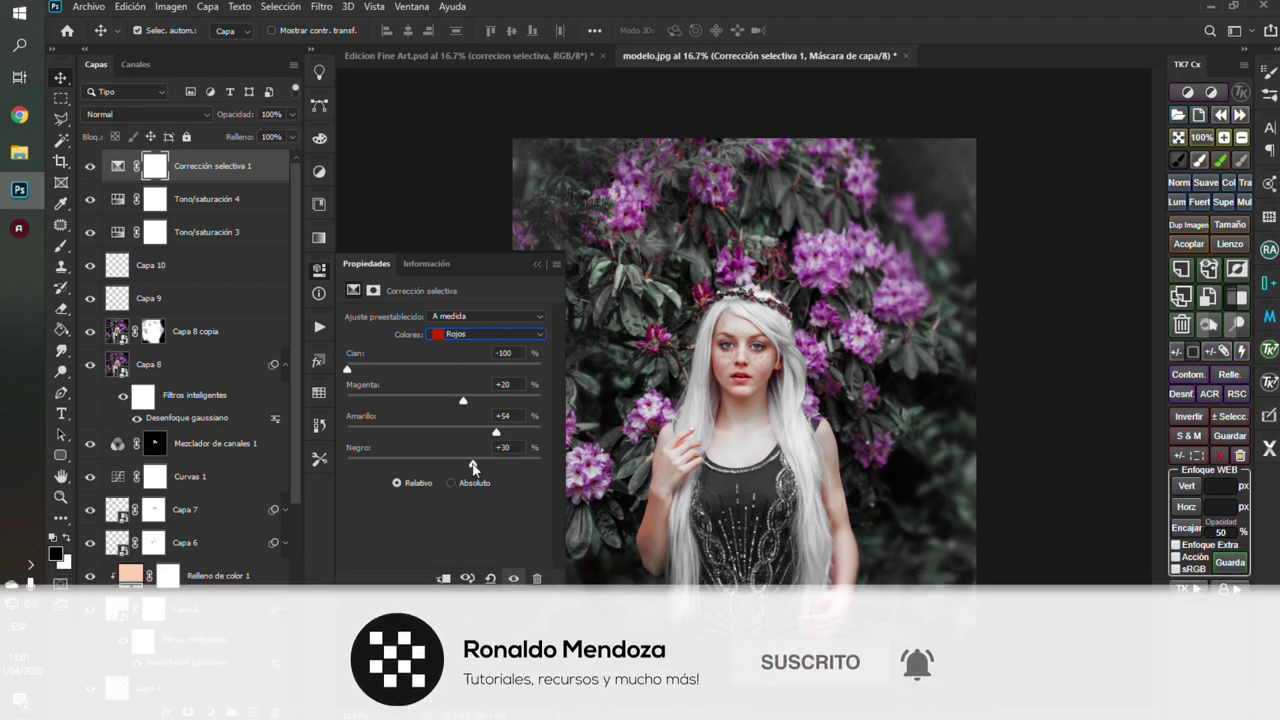
left_click_drag(472, 464, 469, 464)
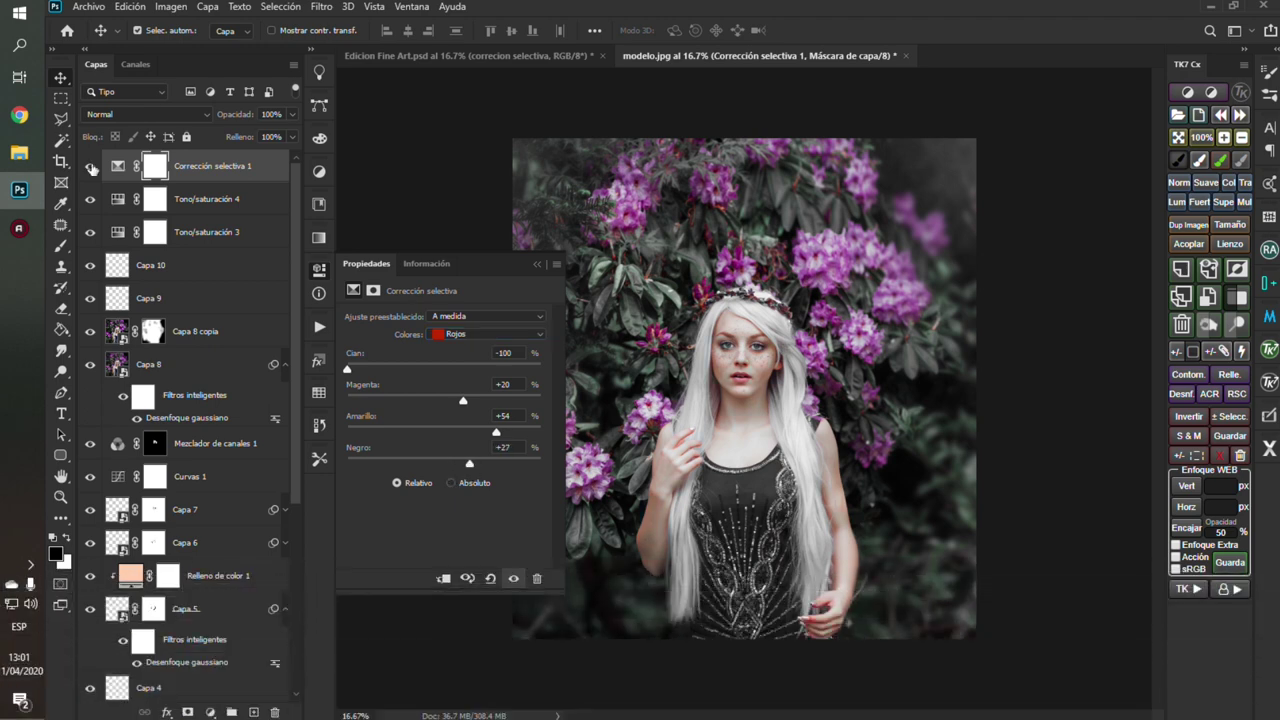
left_click(535, 265)
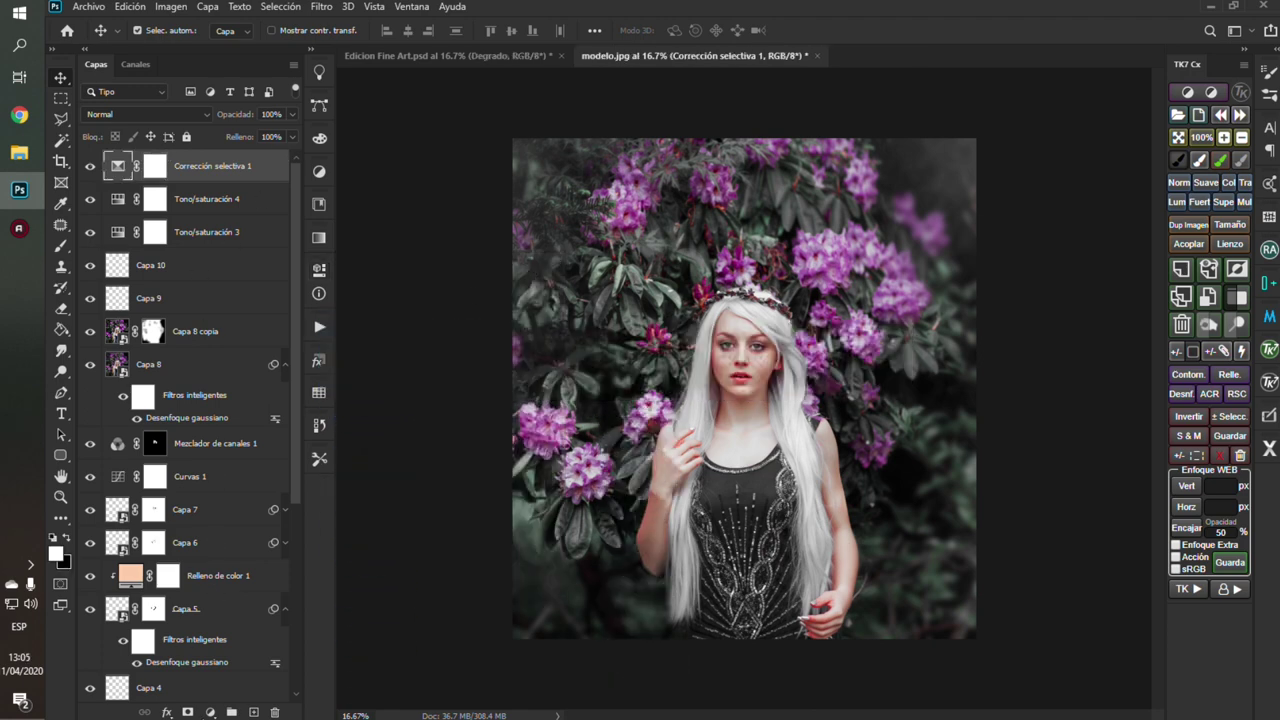
left_click(210, 712)
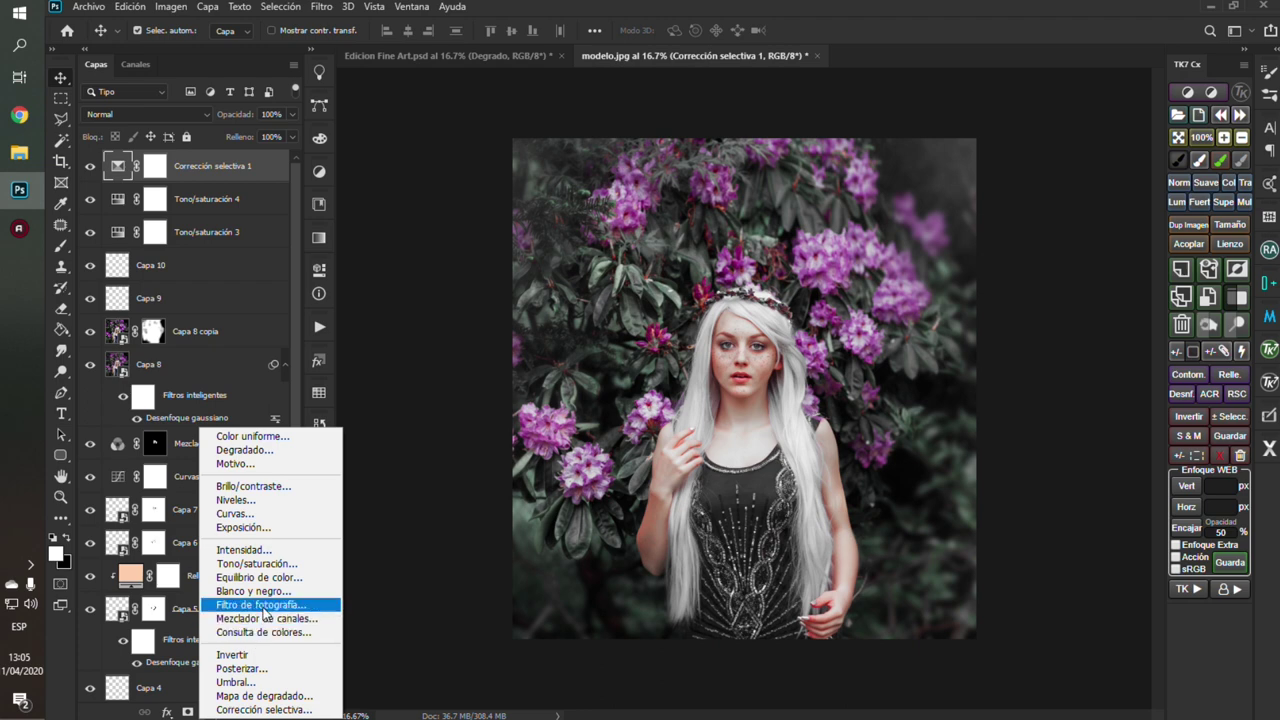
Step: Add a Color Balance layer with shadows shifted toward cyan, slightly green and blue
left_click(268, 578)
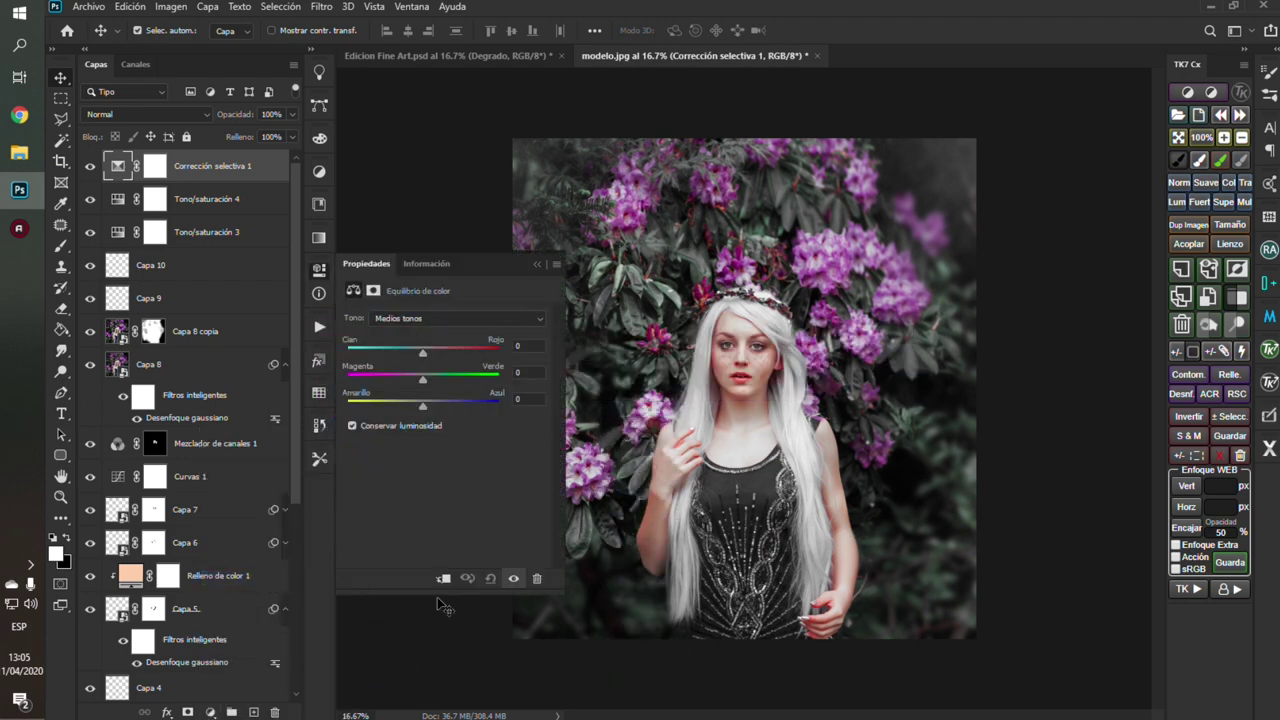
left_click(424, 318)
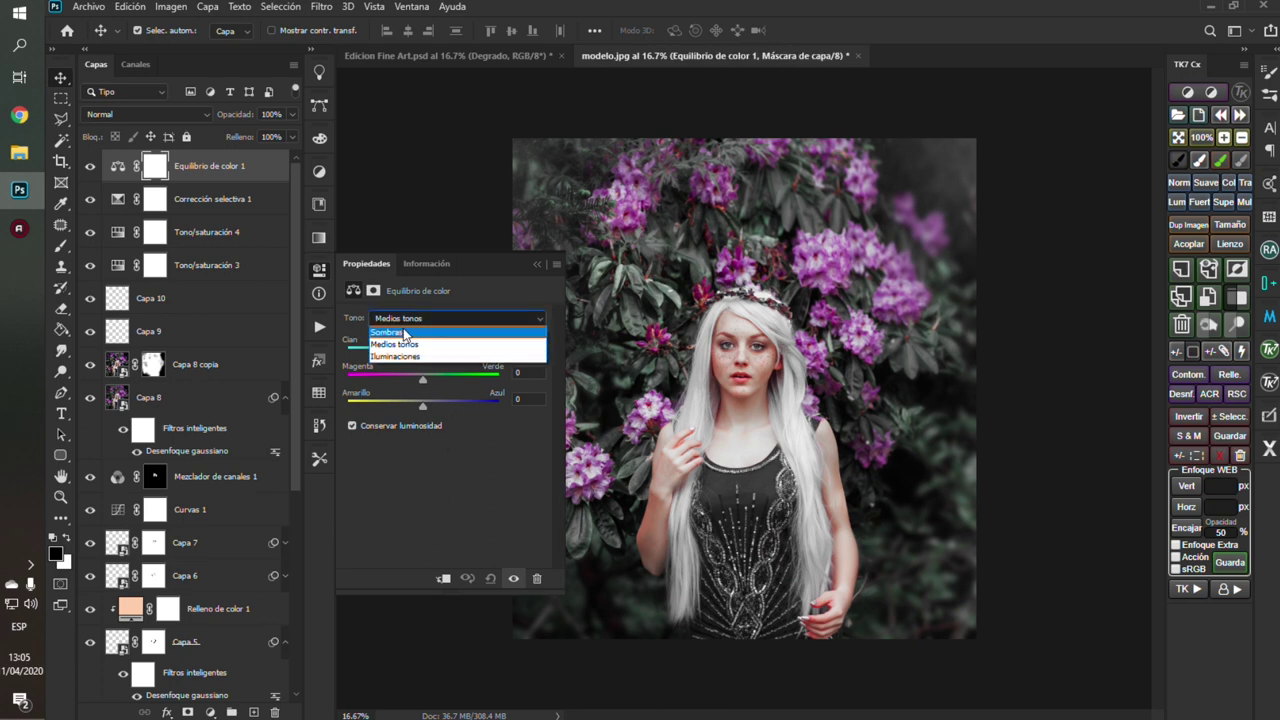
left_click(405, 330)
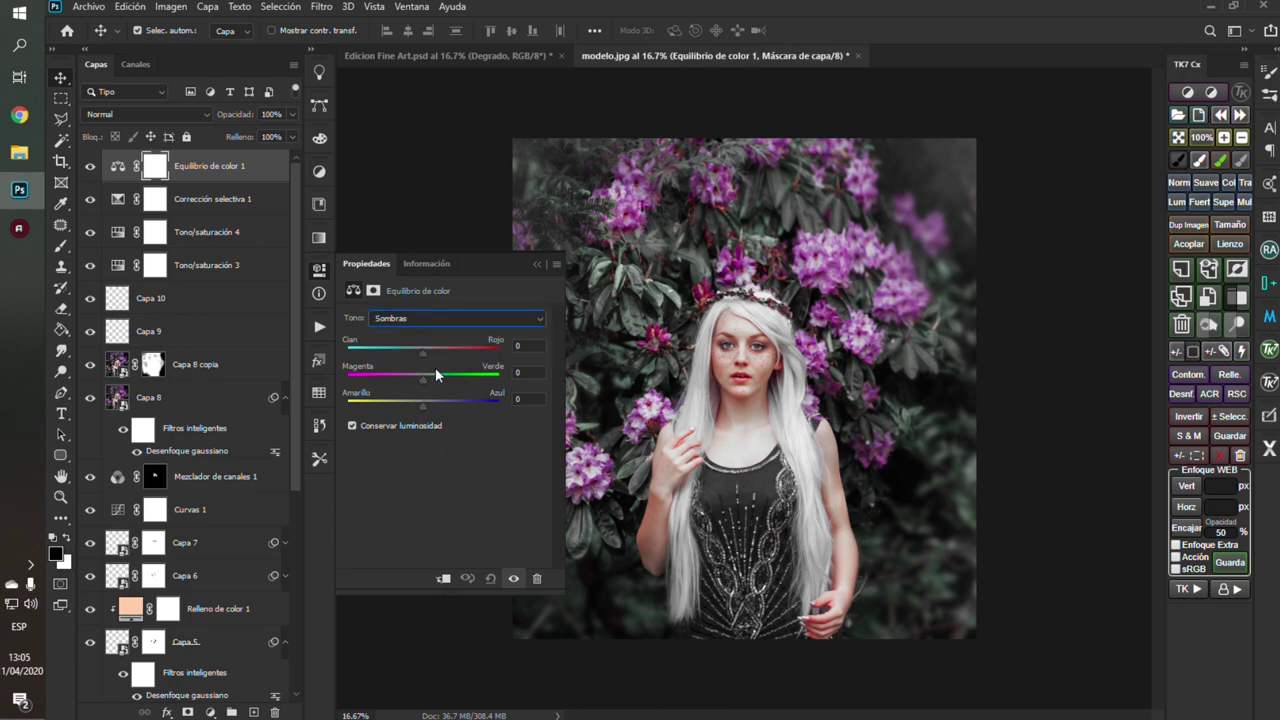
left_click_drag(421, 355, 411, 354)
left_click_drag(422, 379, 424, 379)
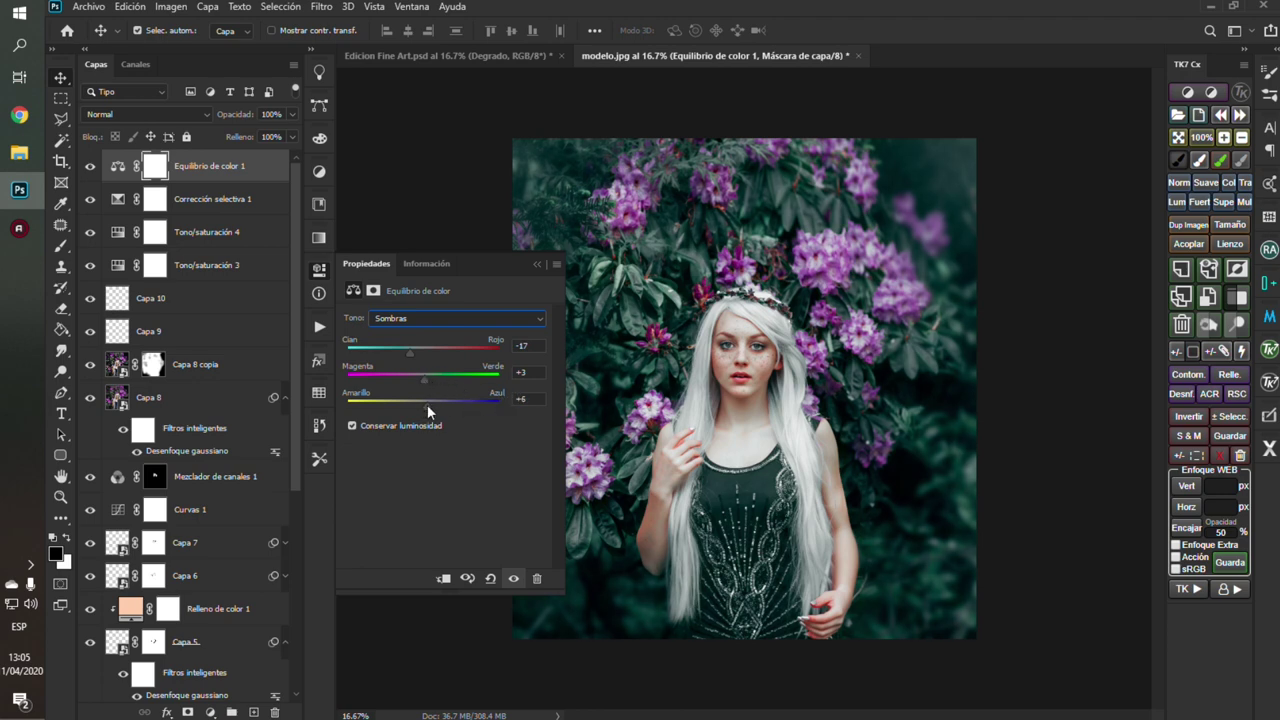
left_click_drag(427, 404, 430, 402)
Step: Shift the Color Balance midtones toward cyan and magenta
left_click(407, 318)
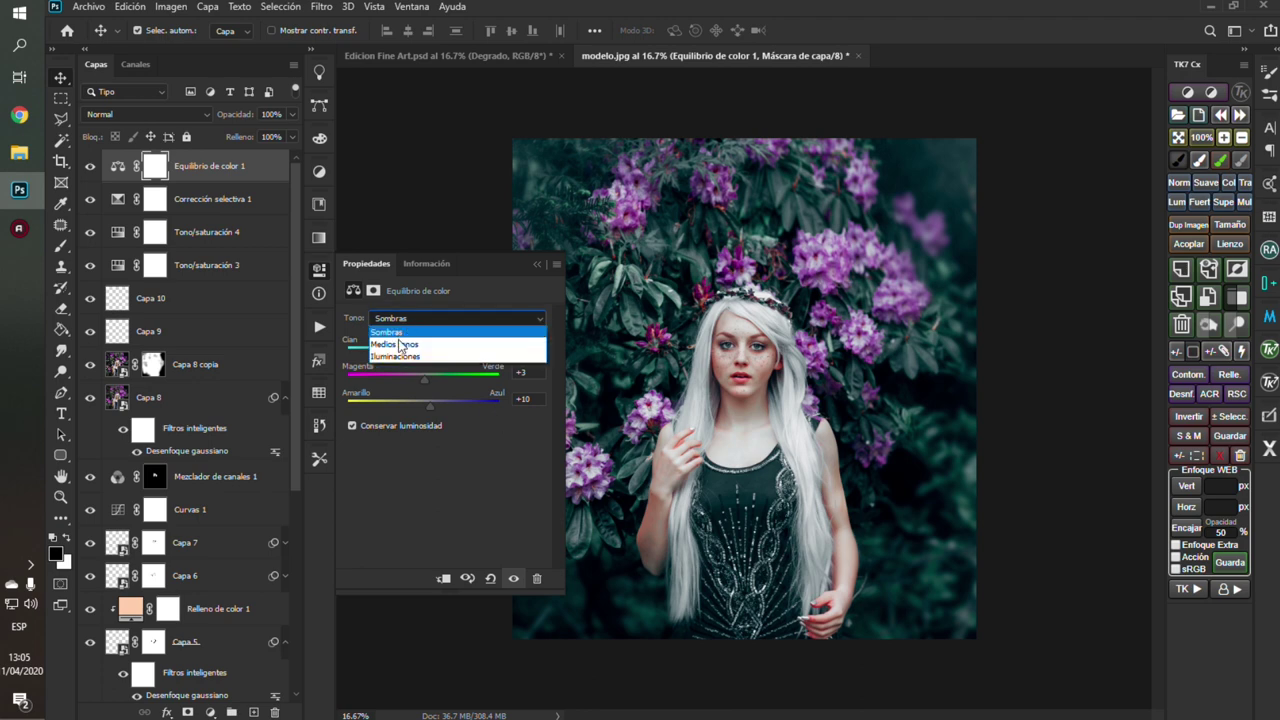
left_click(402, 335)
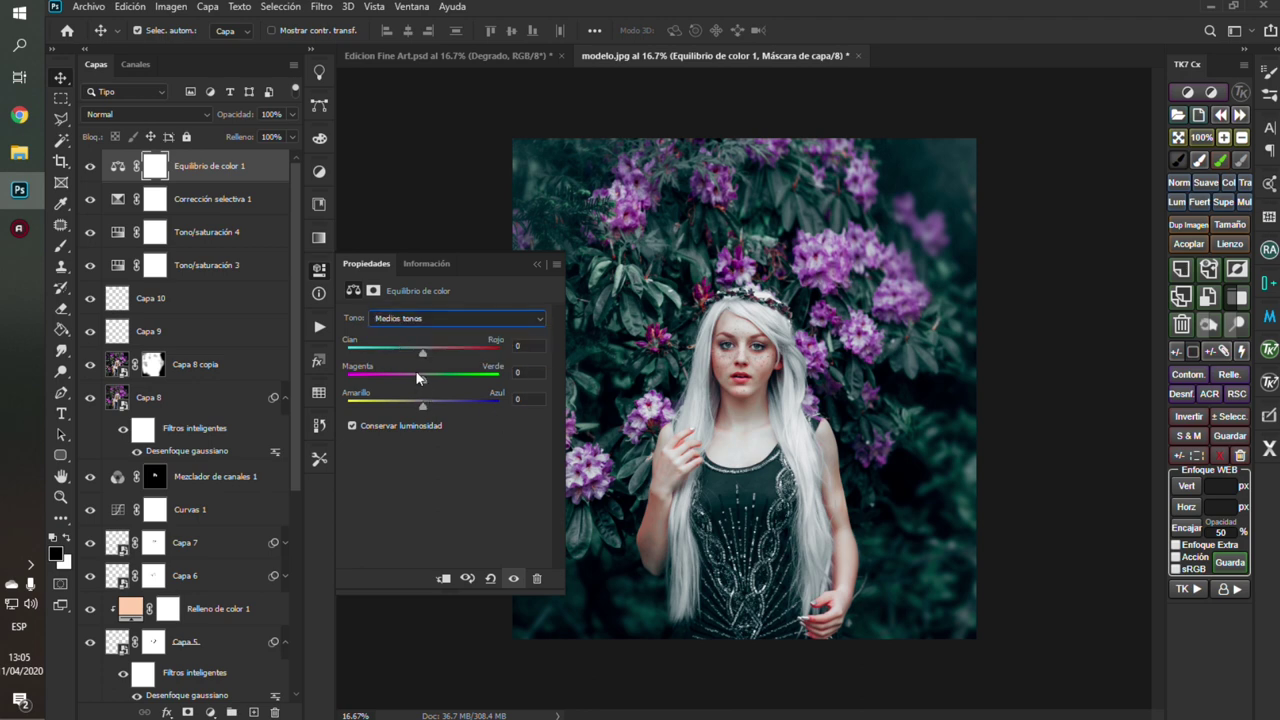
left_click_drag(421, 350, 406, 357)
left_click_drag(422, 377, 417, 381)
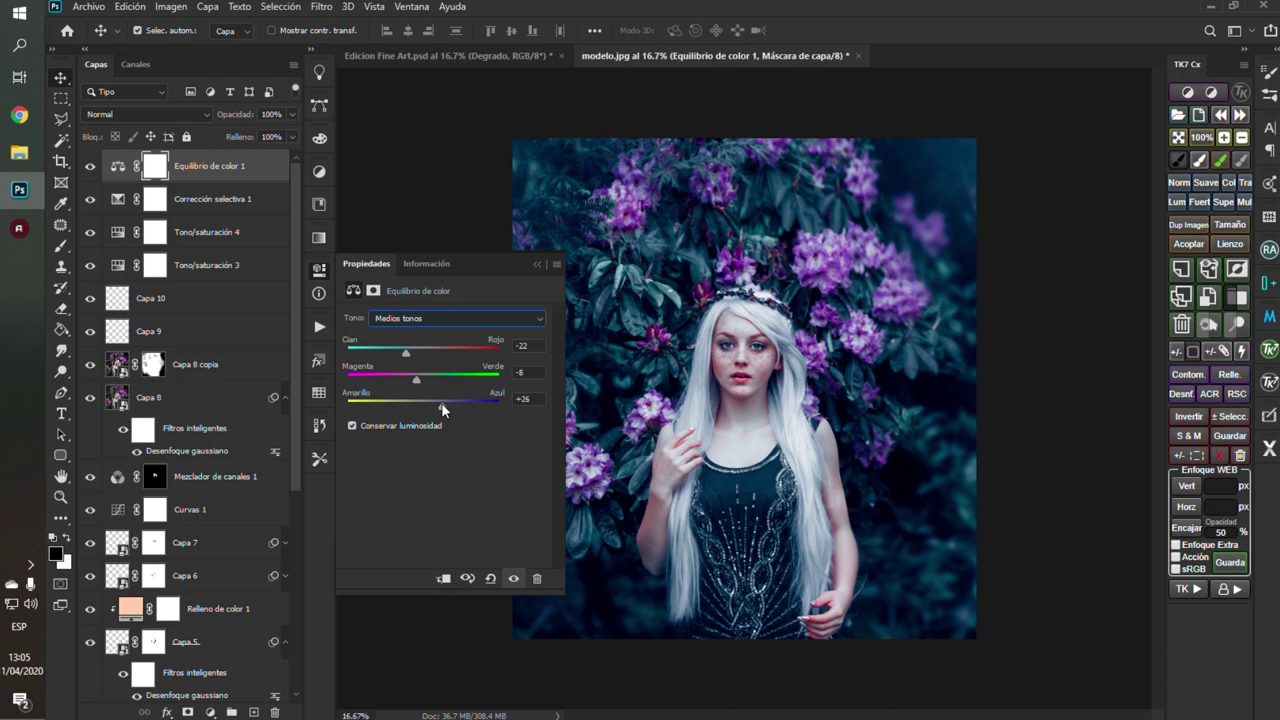
Step: Set the highlights to Cyan-Red +18, Magenta-Green +13, Yellow-Blue -16
left_click(435, 318)
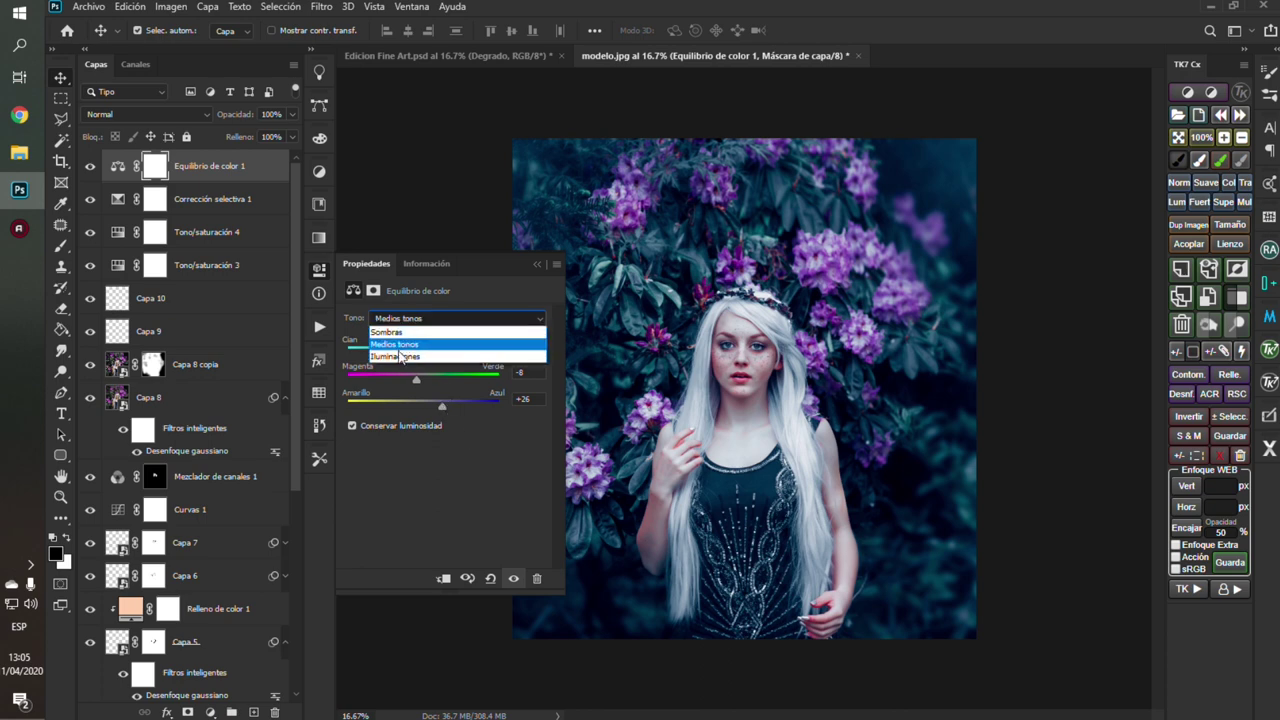
left_click(401, 357)
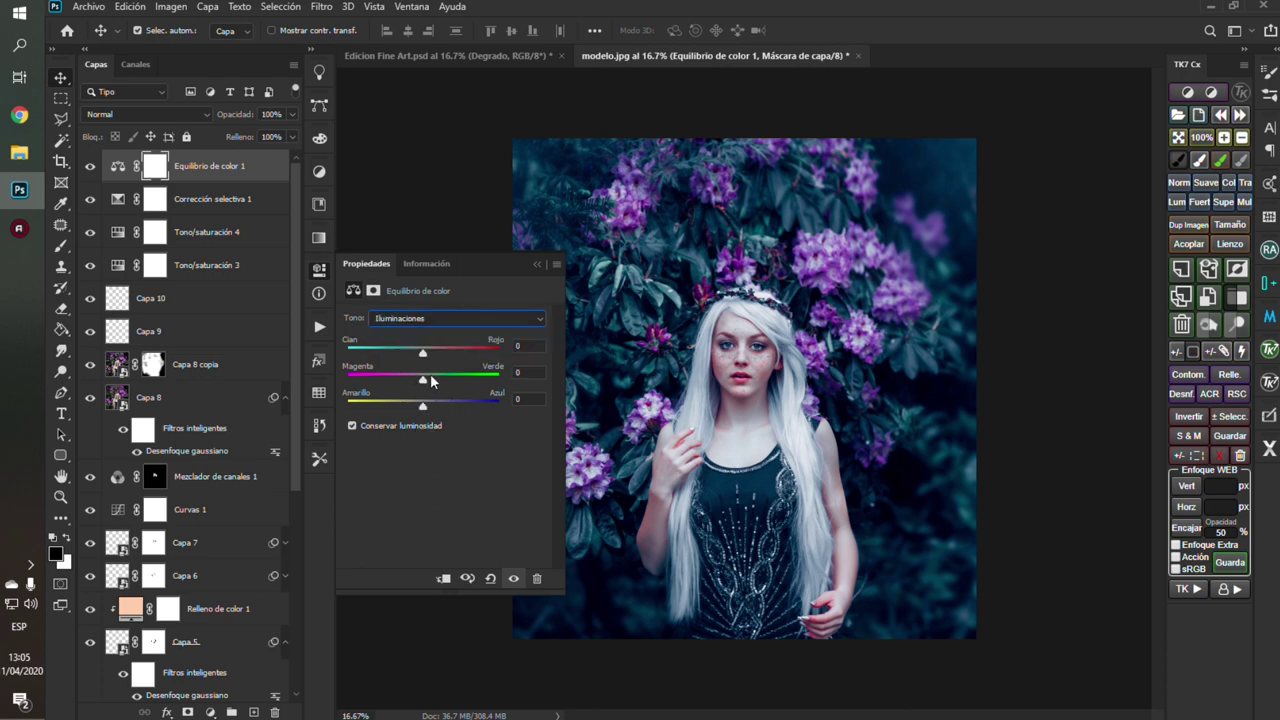
left_click_drag(423, 353, 436, 358)
mouse_move(425, 378)
left_mouse_down()
mouse_move(438, 377)
mouse_move(408, 407)
left_mouse_up()
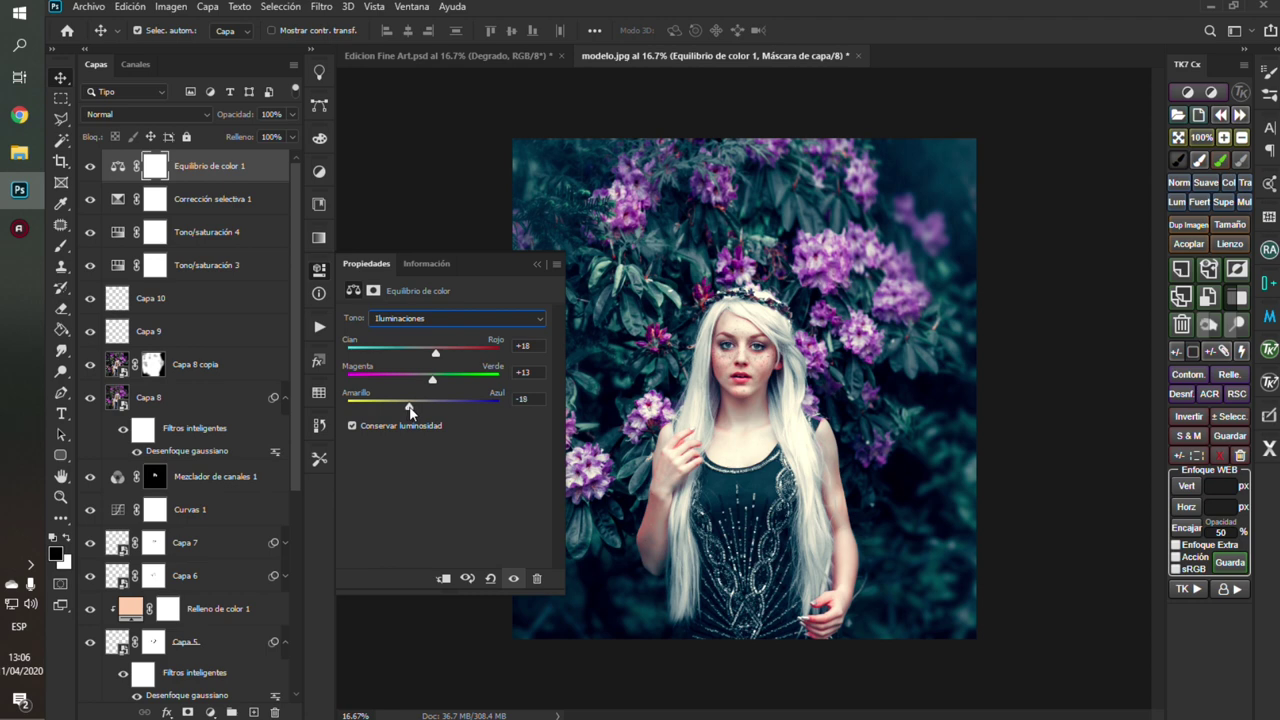
left_click_drag(408, 410, 411, 411)
key("Escape")
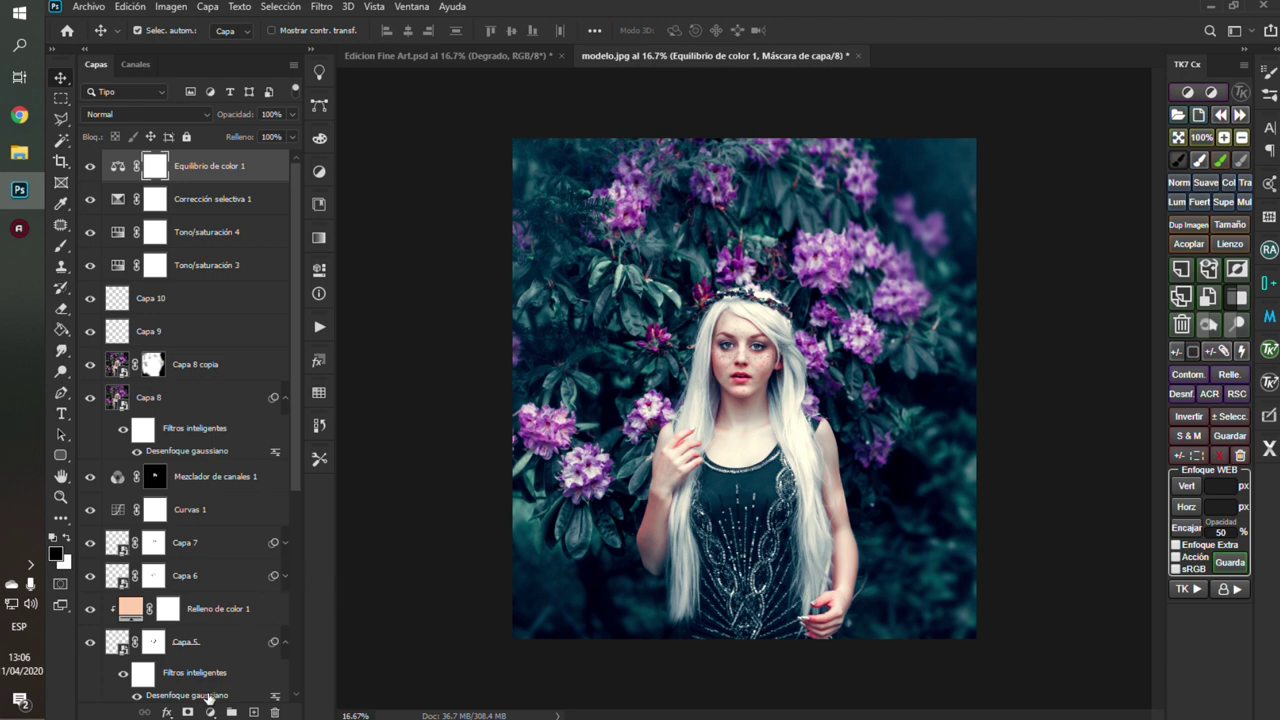
Step: Add Corrección selectiva 2 with Yellows set to Cyan -41, Magenta +13, Yellow -27, Black +43
left_click(211, 711)
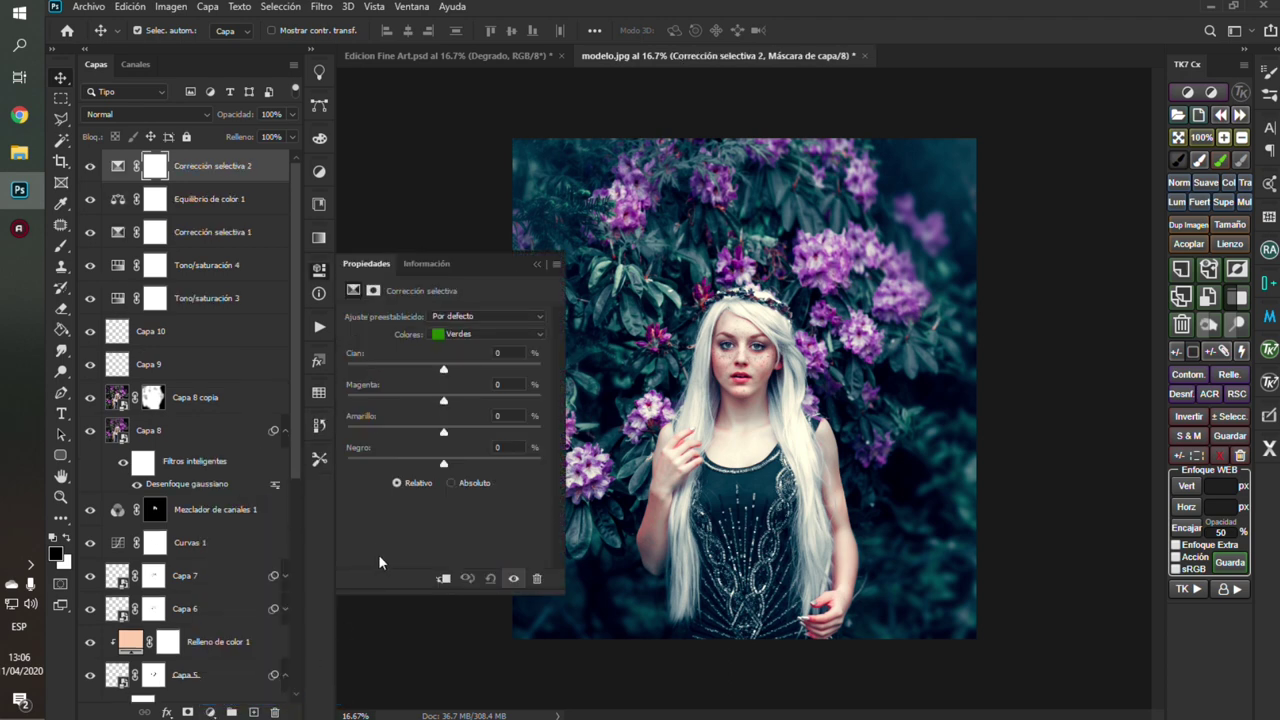
left_click(468, 334)
left_click_drag(443, 368, 406, 374)
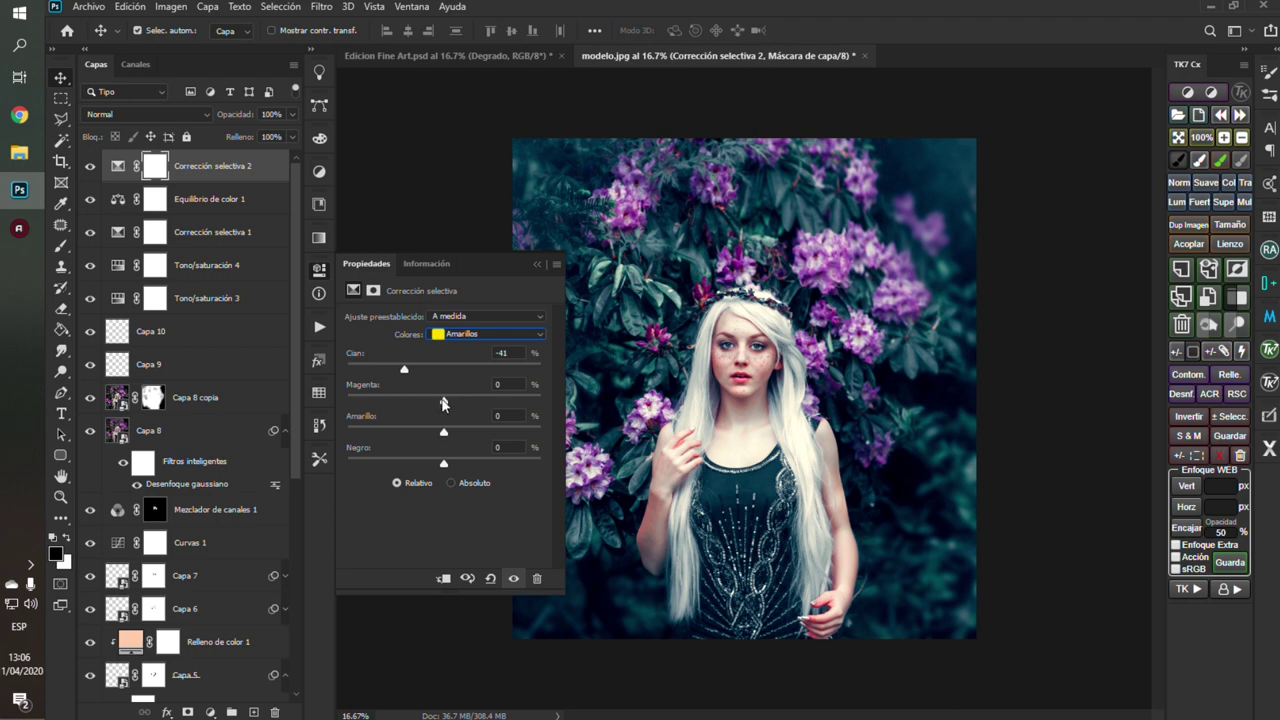
left_click_drag(444, 403, 457, 403)
left_click_drag(443, 436, 418, 437)
left_click_drag(445, 464, 486, 467)
Step: Add a Gradient Map using the jh 01 blue-grey-to-white preset
left_click(210, 712)
left_click(234, 691)
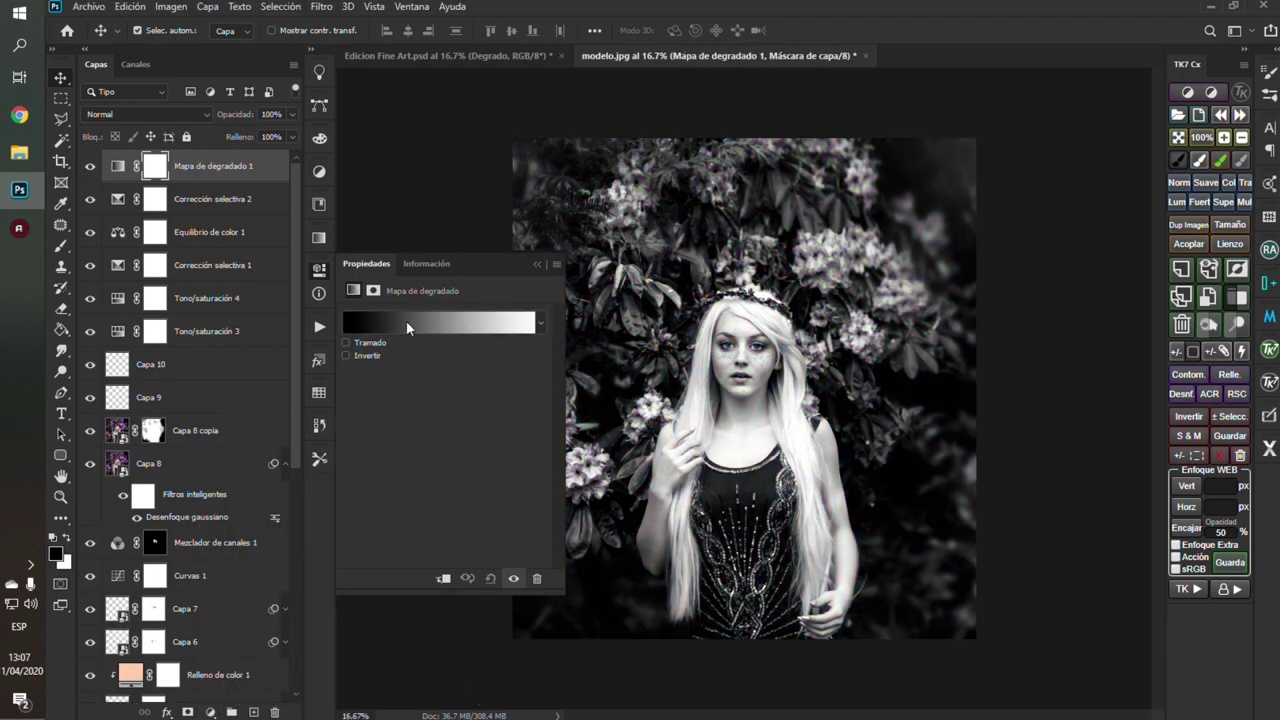
left_click(406, 322)
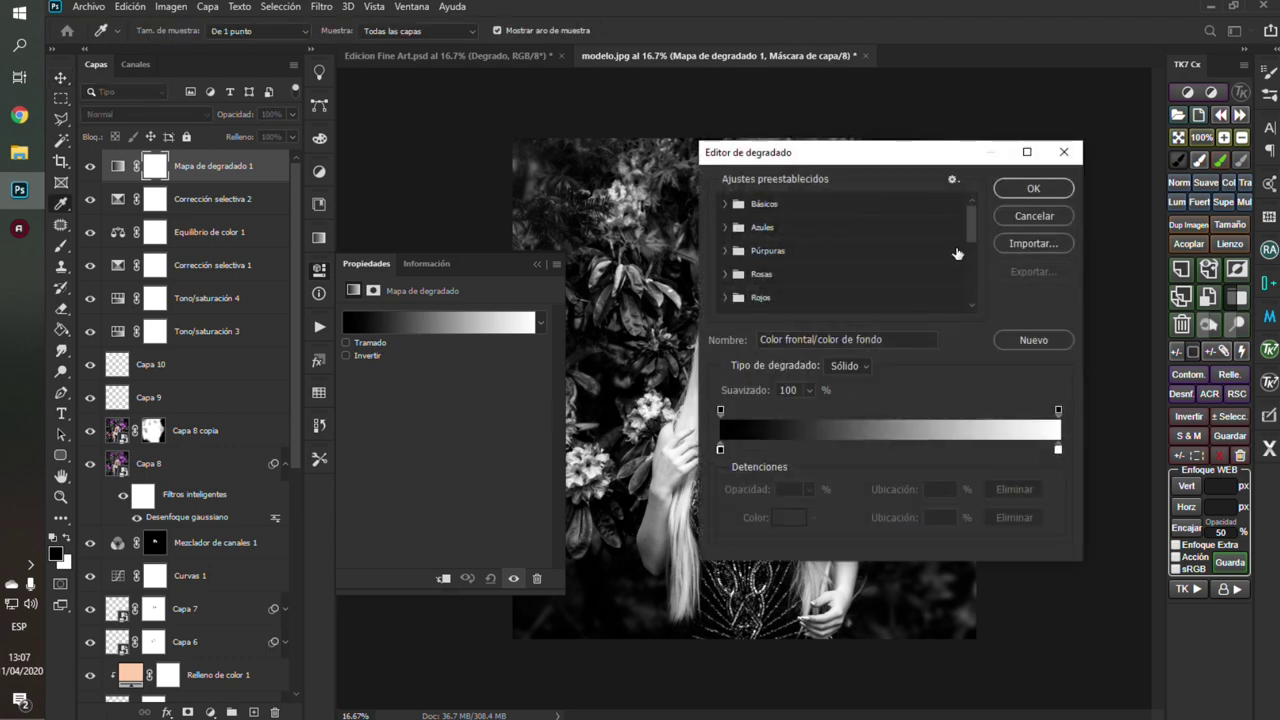
scroll(925, 260, "down", 3)
scroll(915, 276, "down", 2)
left_click(730, 300)
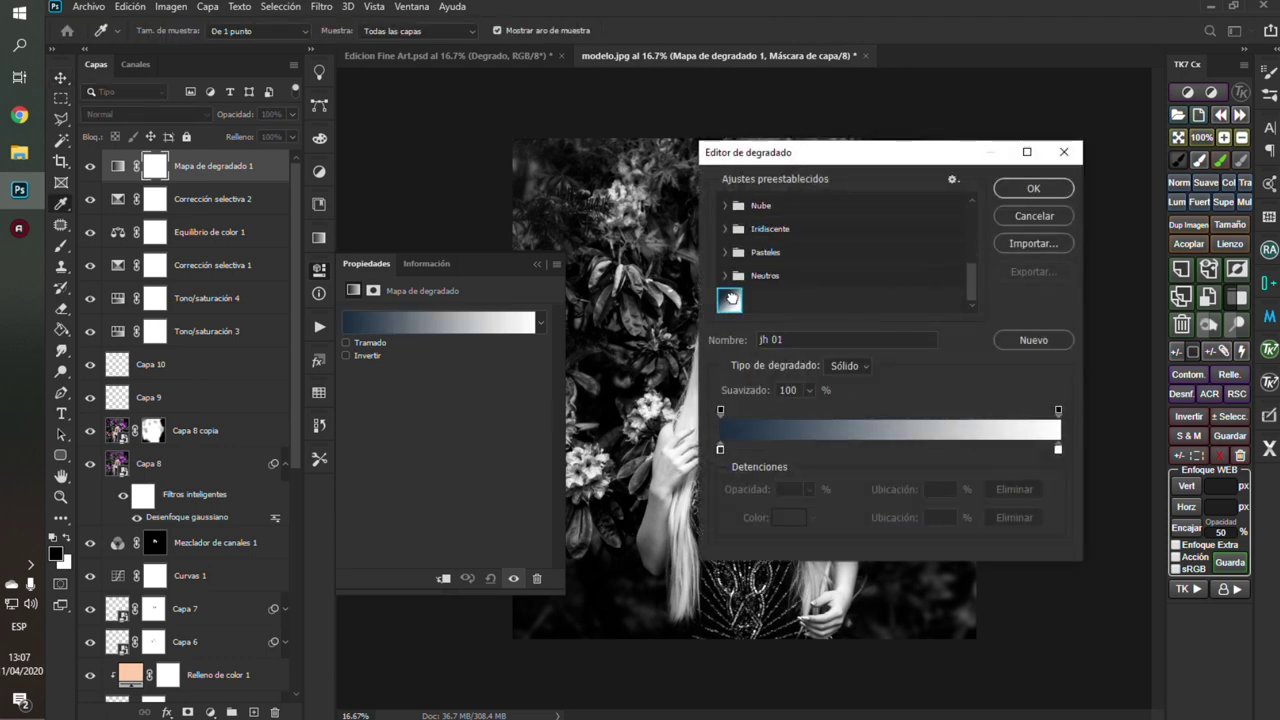
double_click(719, 448)
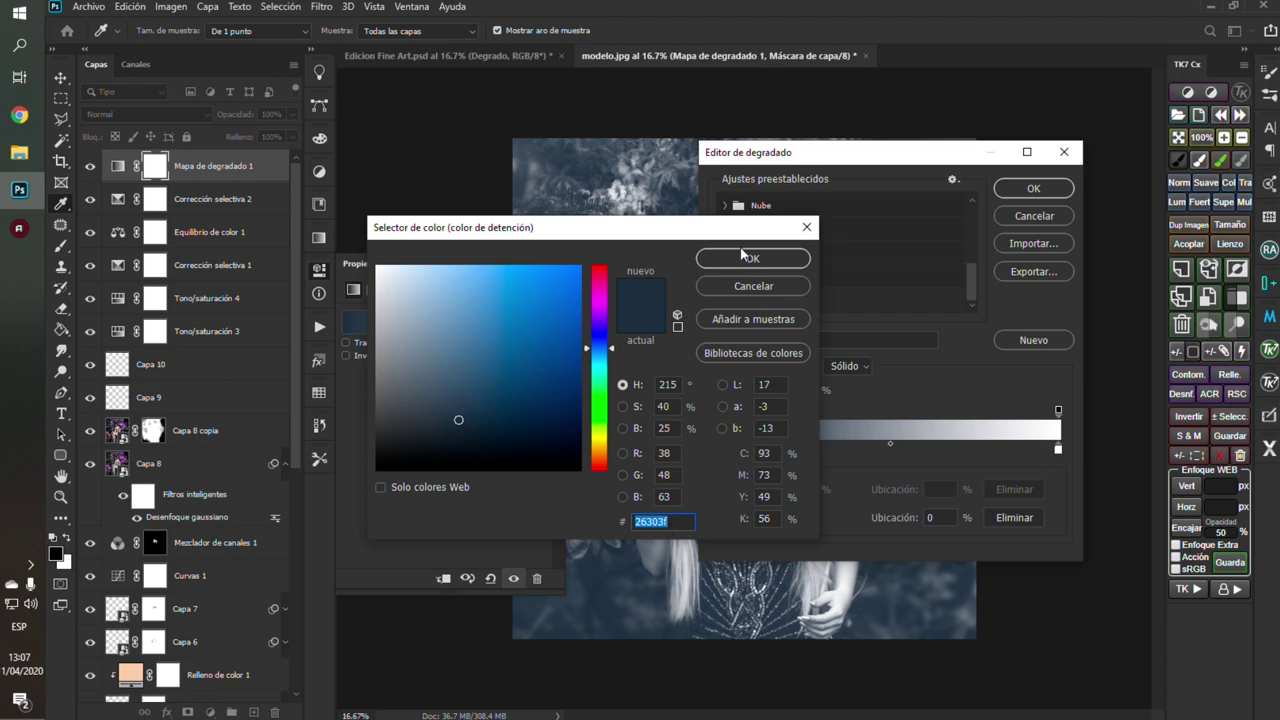
left_click(752, 258)
double_click(1058, 449)
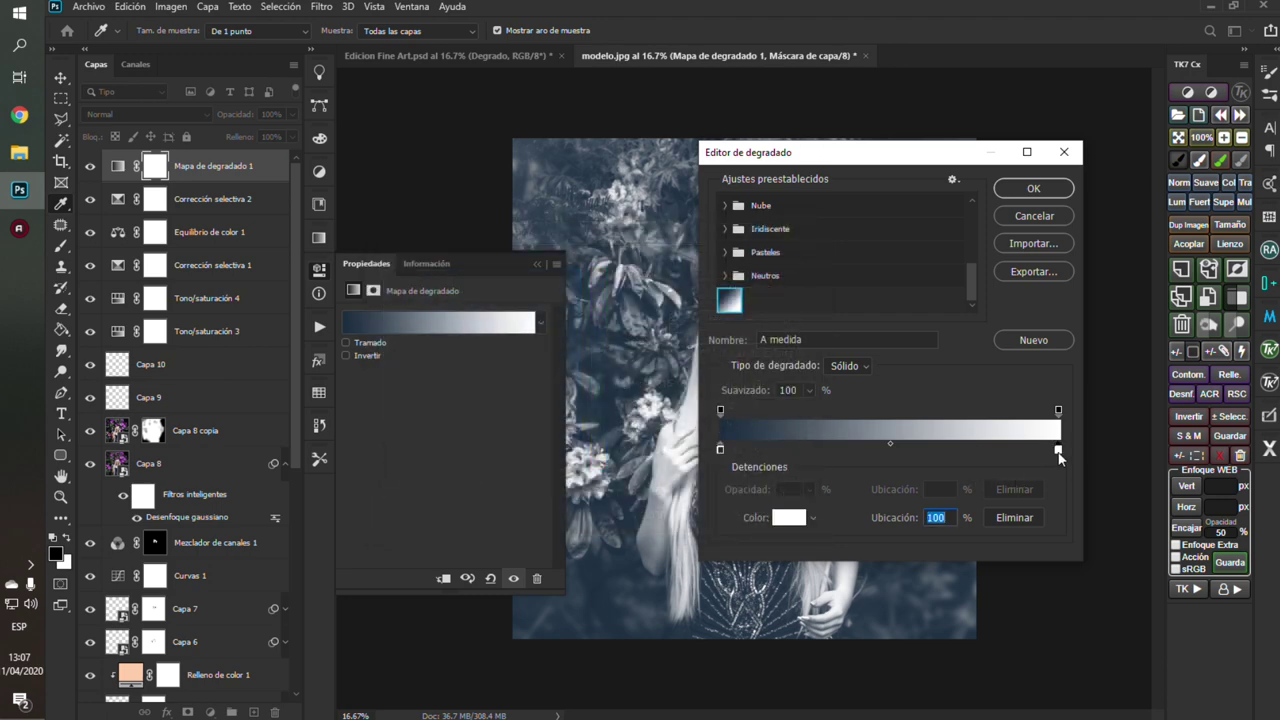
left_click(790, 262)
left_click(1010, 192)
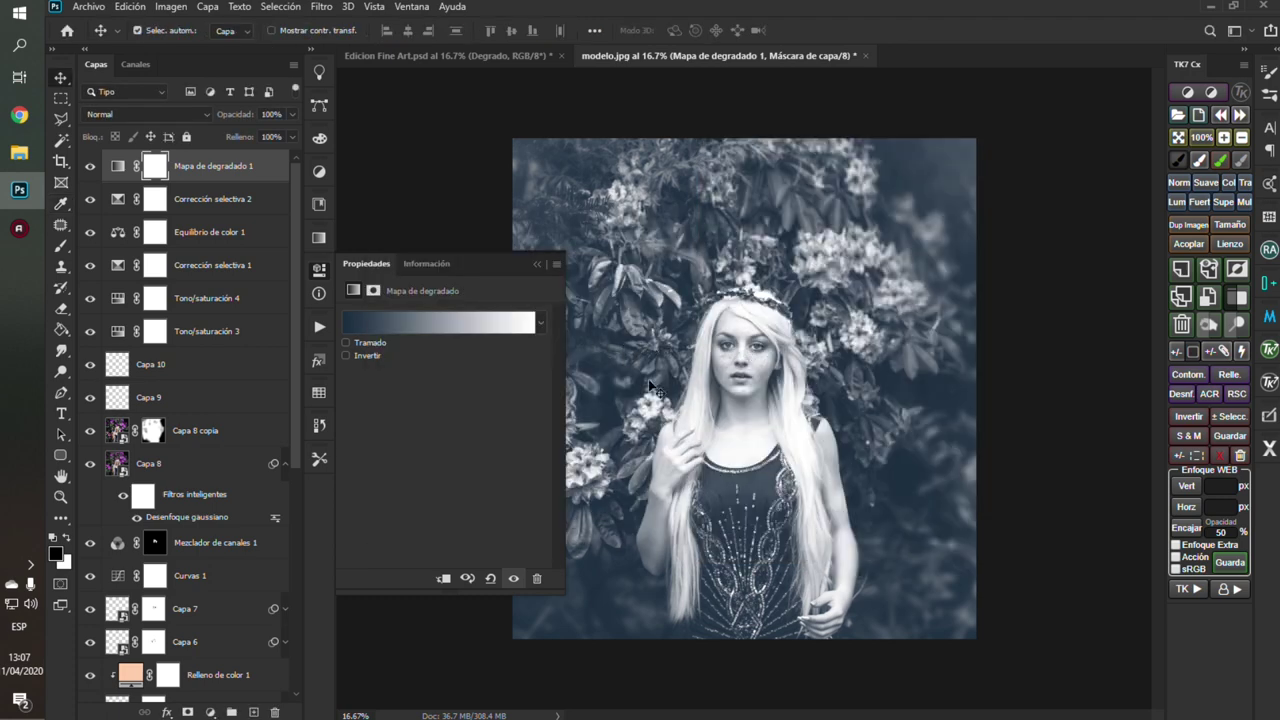
Step: Set the gradient map to Luminosidad blend mode at 63% opacity
left_click(145, 114)
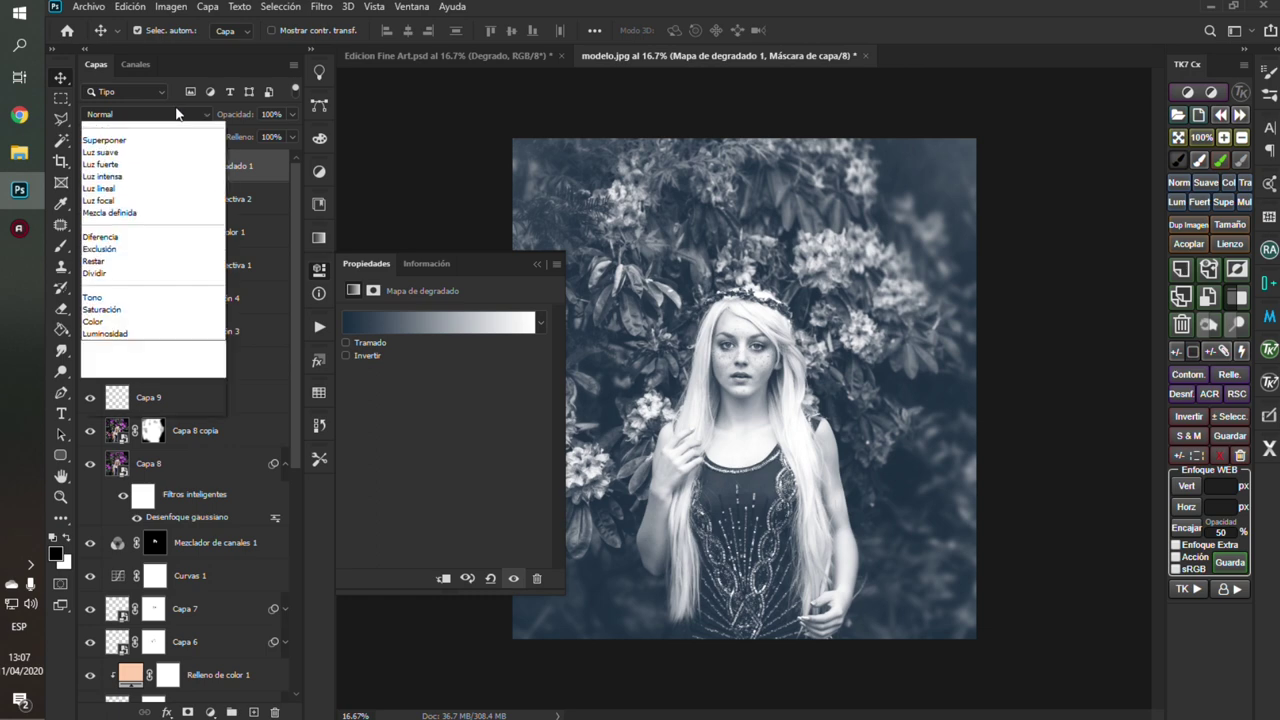
left_click(100, 502)
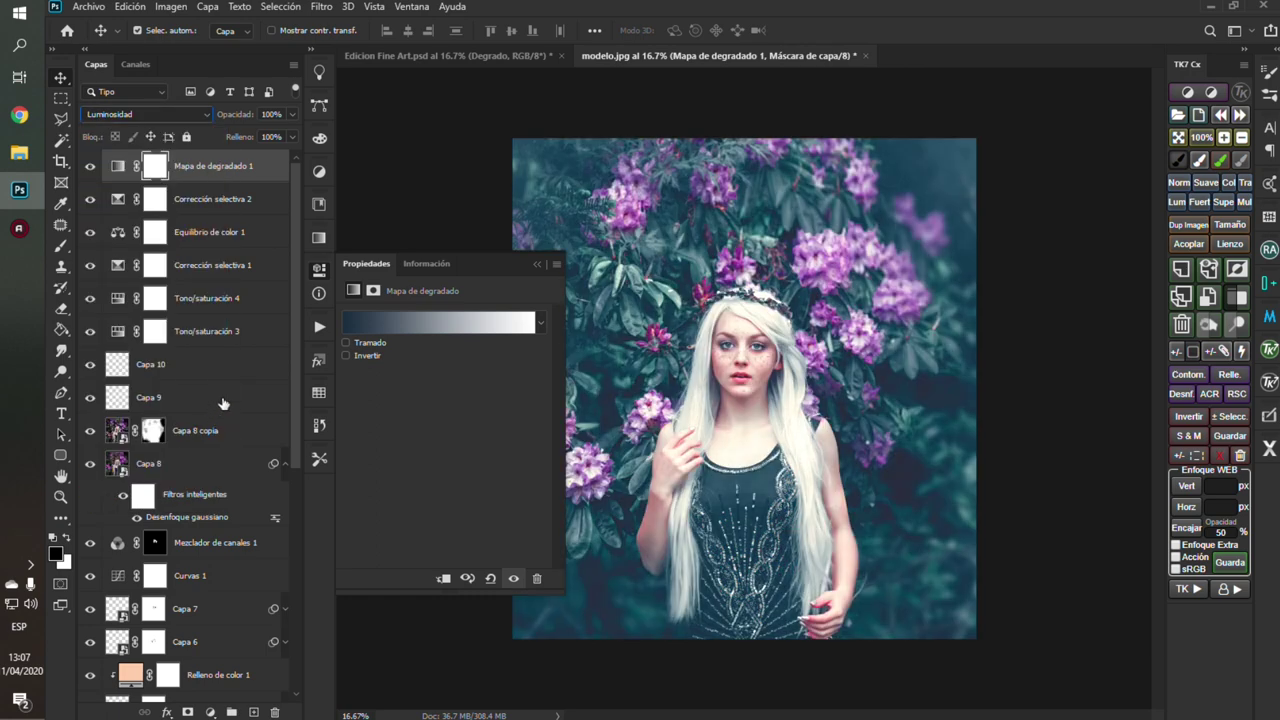
left_click(293, 114)
left_click_drag(269, 135, 263, 128)
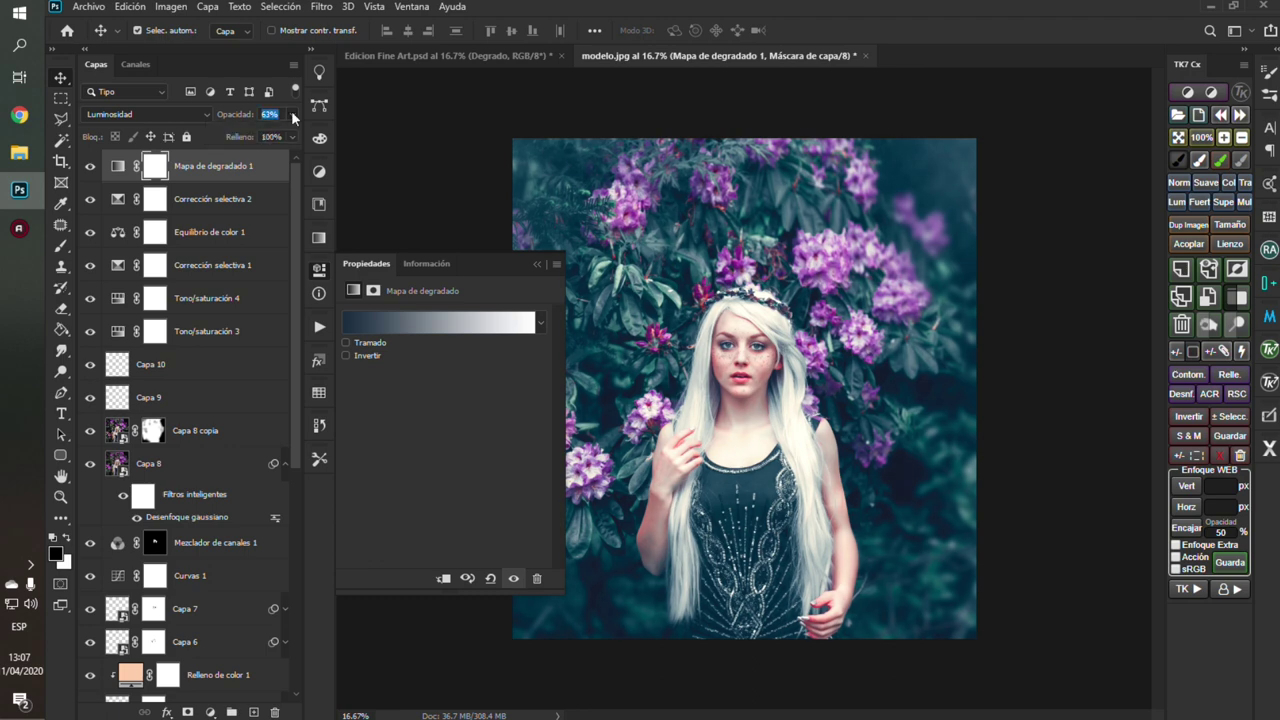
left_click(540, 264)
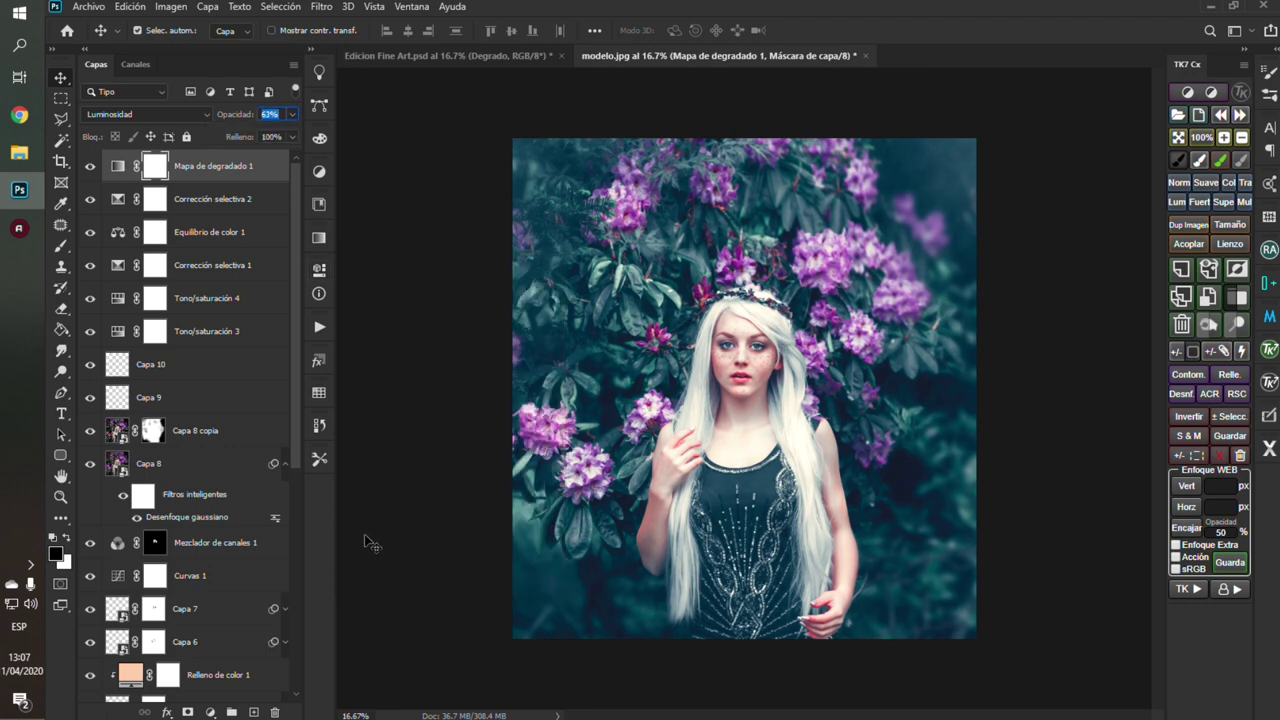
Step: Create a new layer and set up a black-to-transparent gradient
key("ctrl+shift+alt+n")
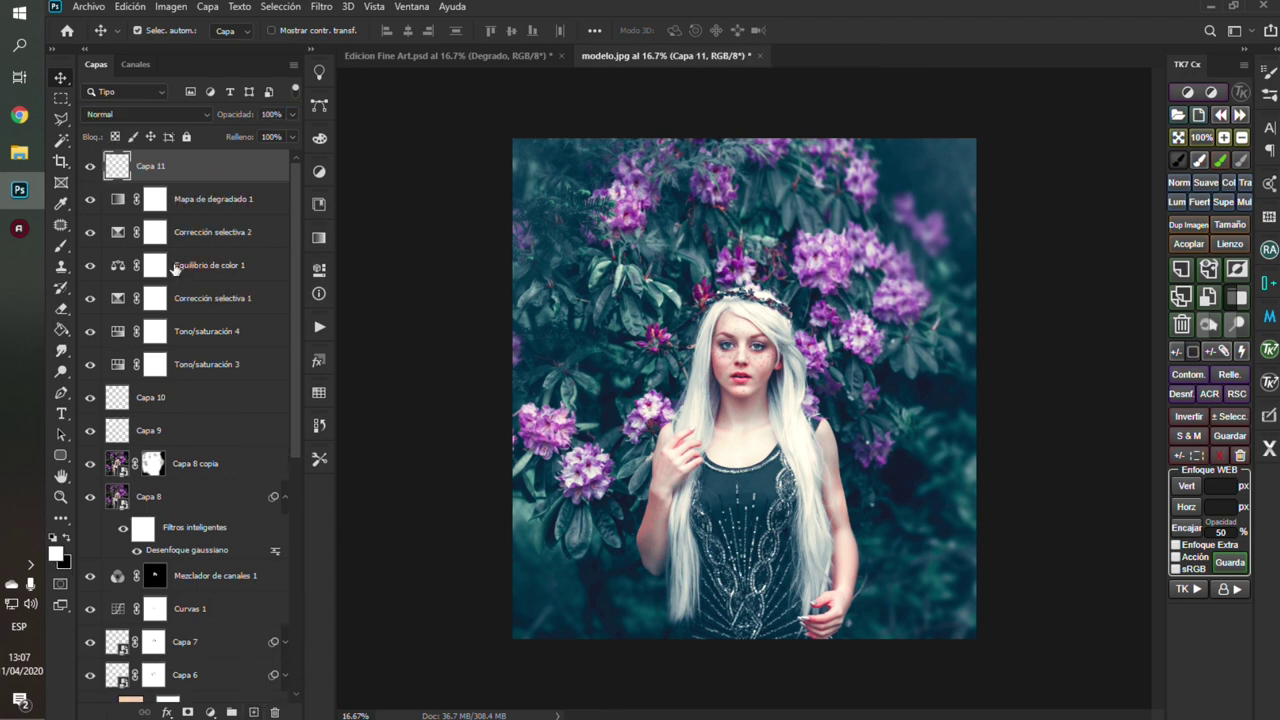
left_click(62, 329)
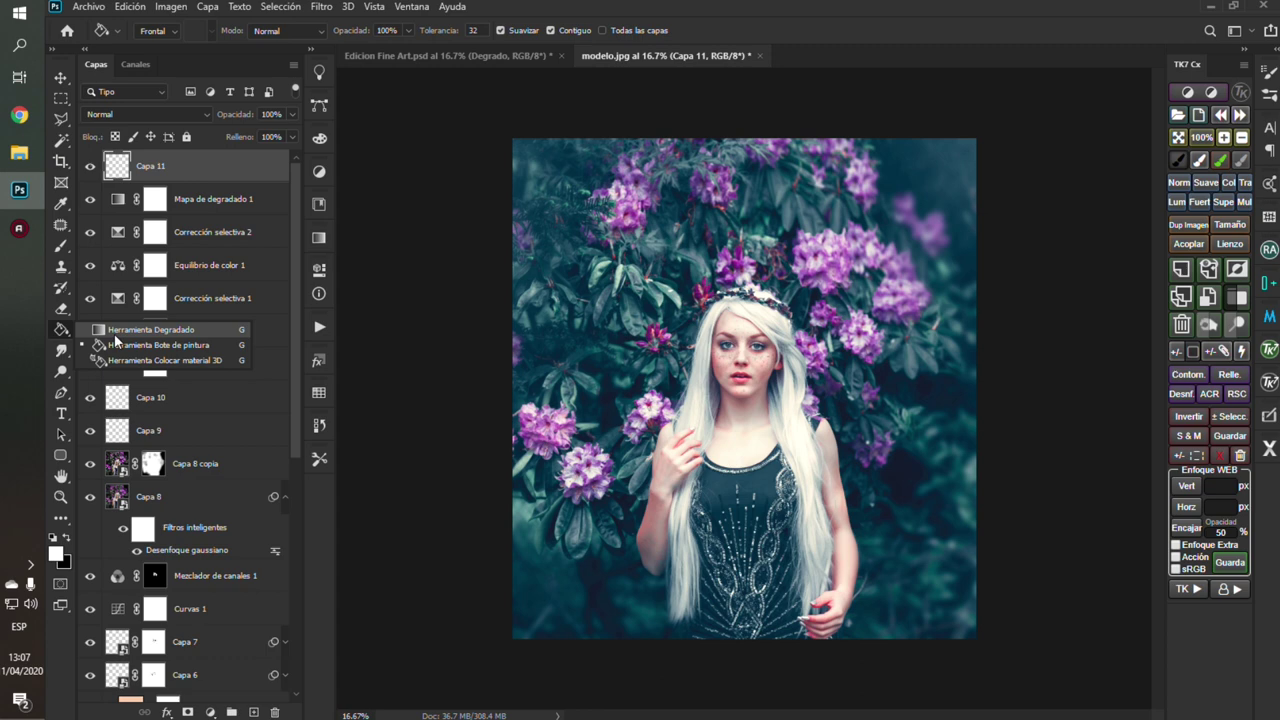
left_click(114, 333)
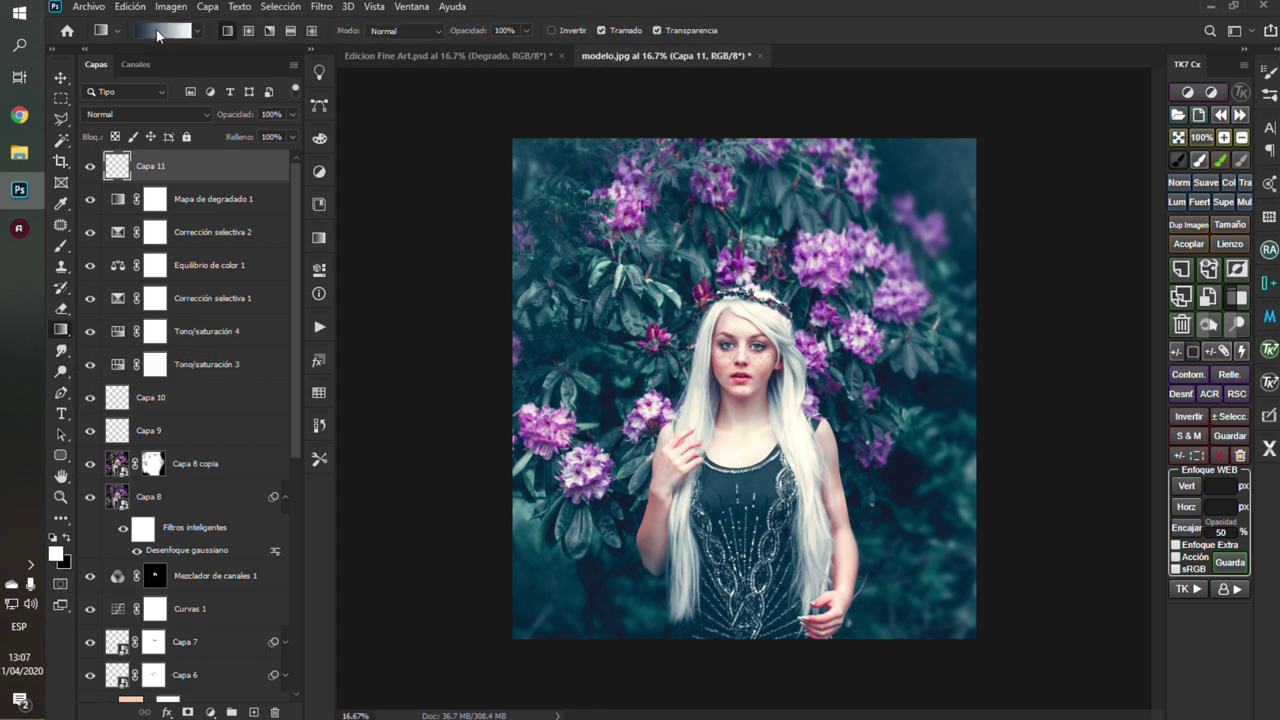
left_click(154, 30)
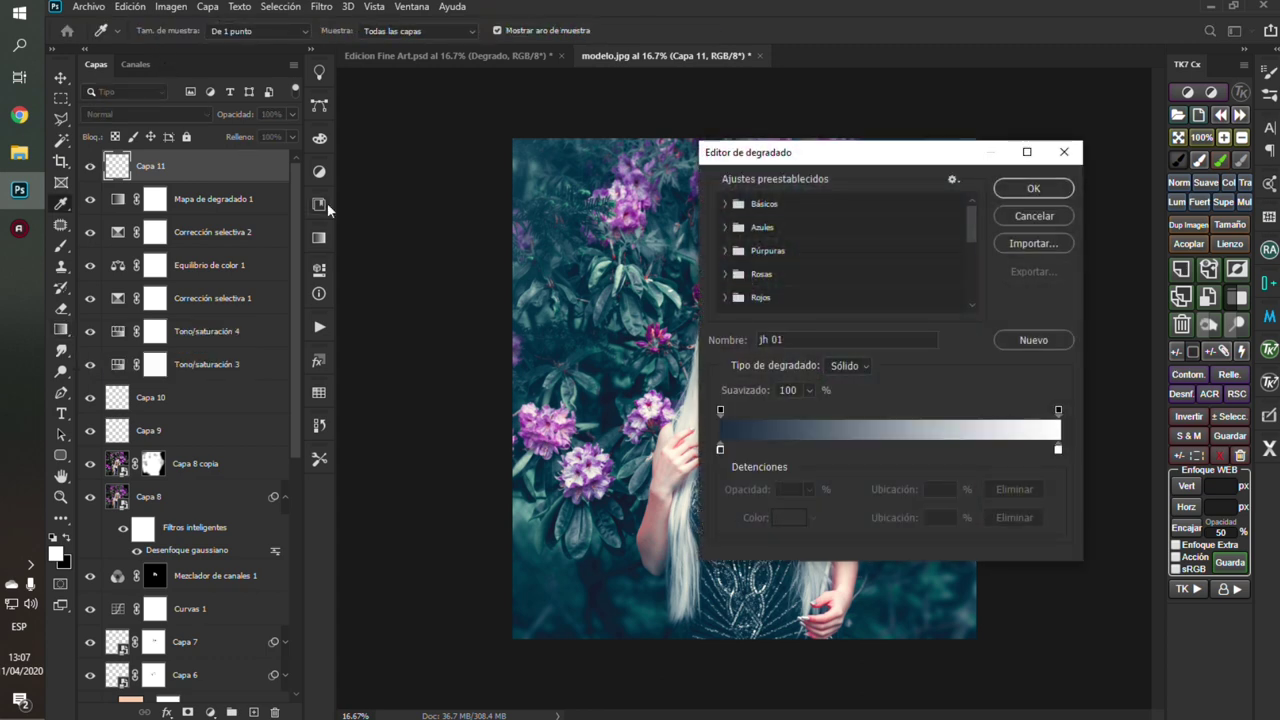
left_click(720, 449)
left_click(789, 517)
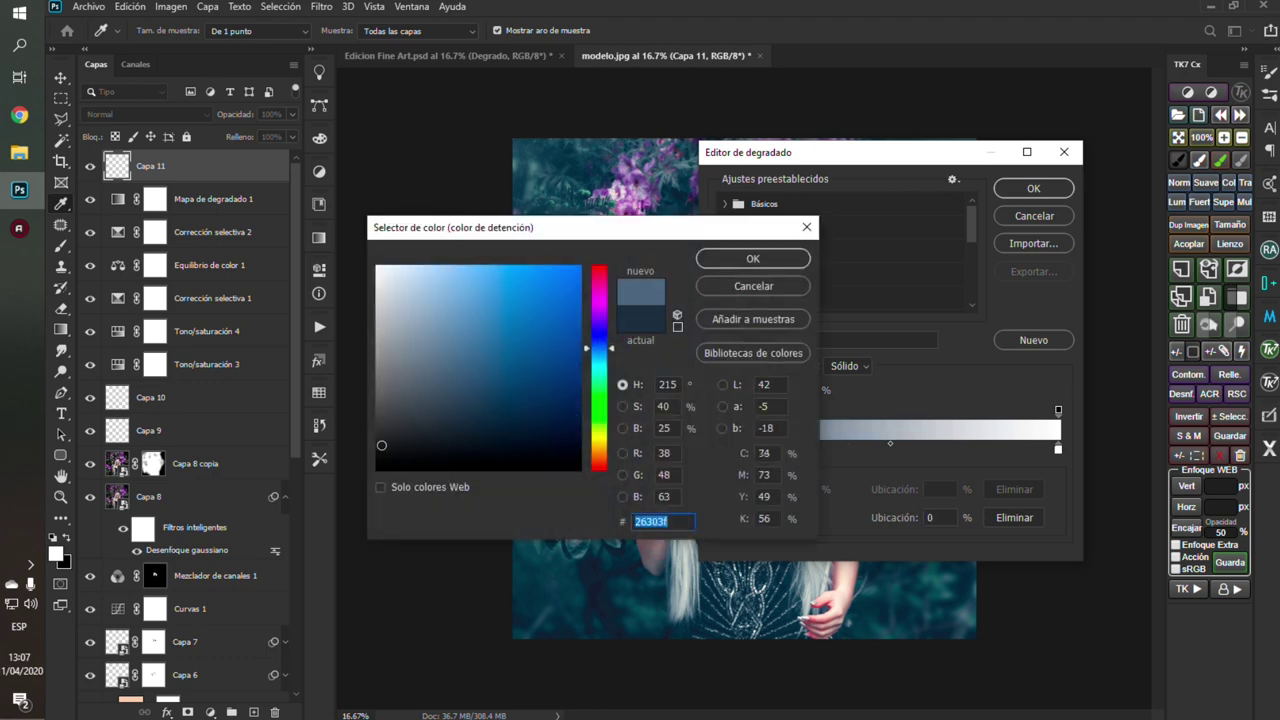
left_click(378, 468)
left_click(724, 259)
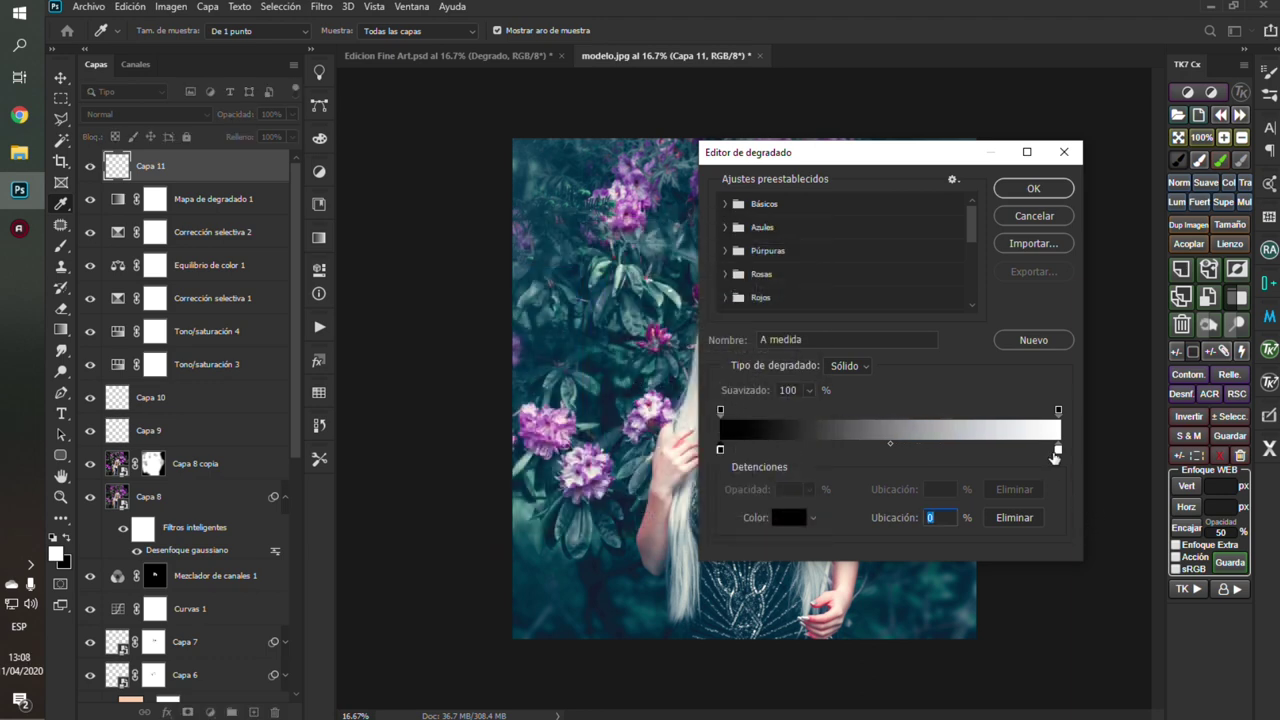
left_click(1059, 411)
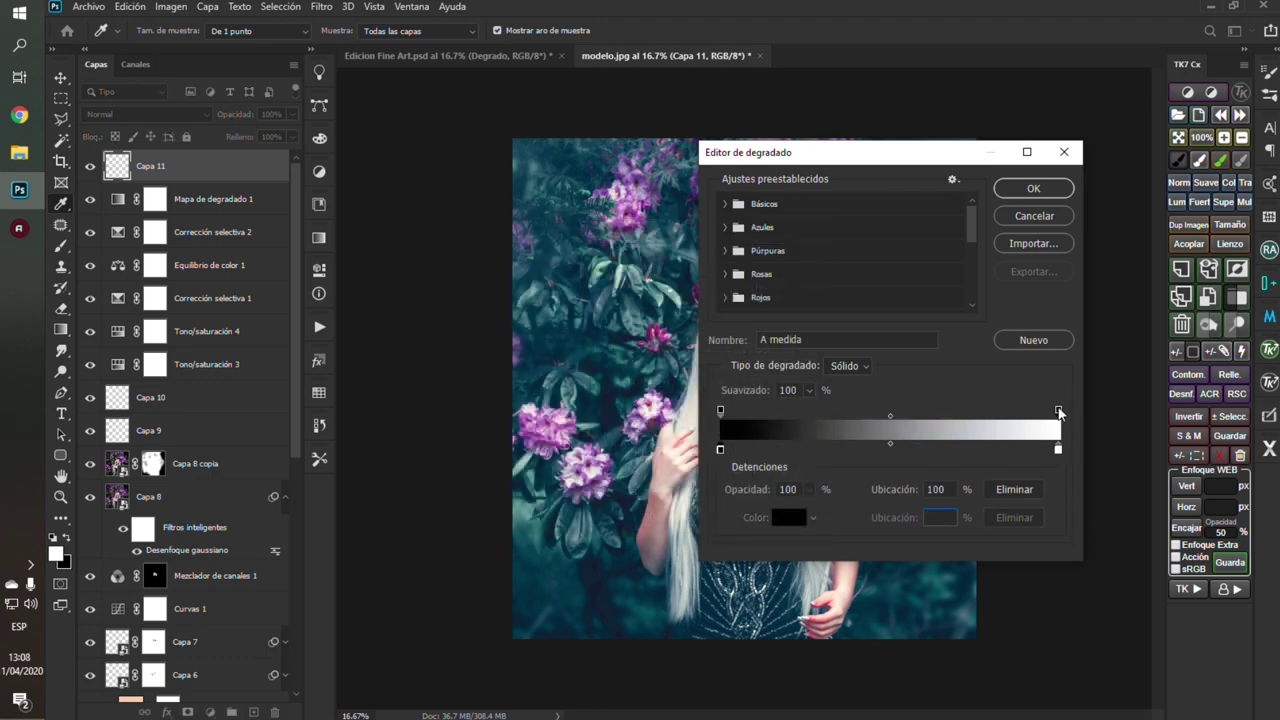
left_click_drag(752, 494, 532, 478)
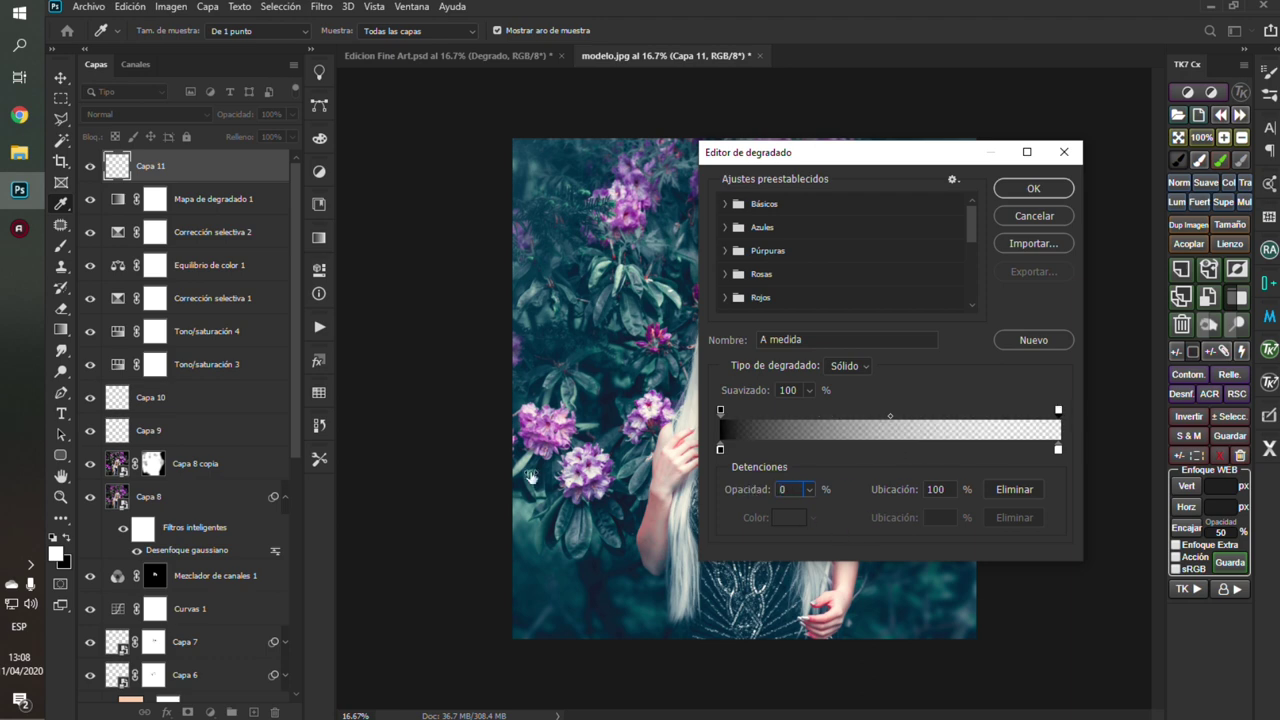
left_click(1025, 191)
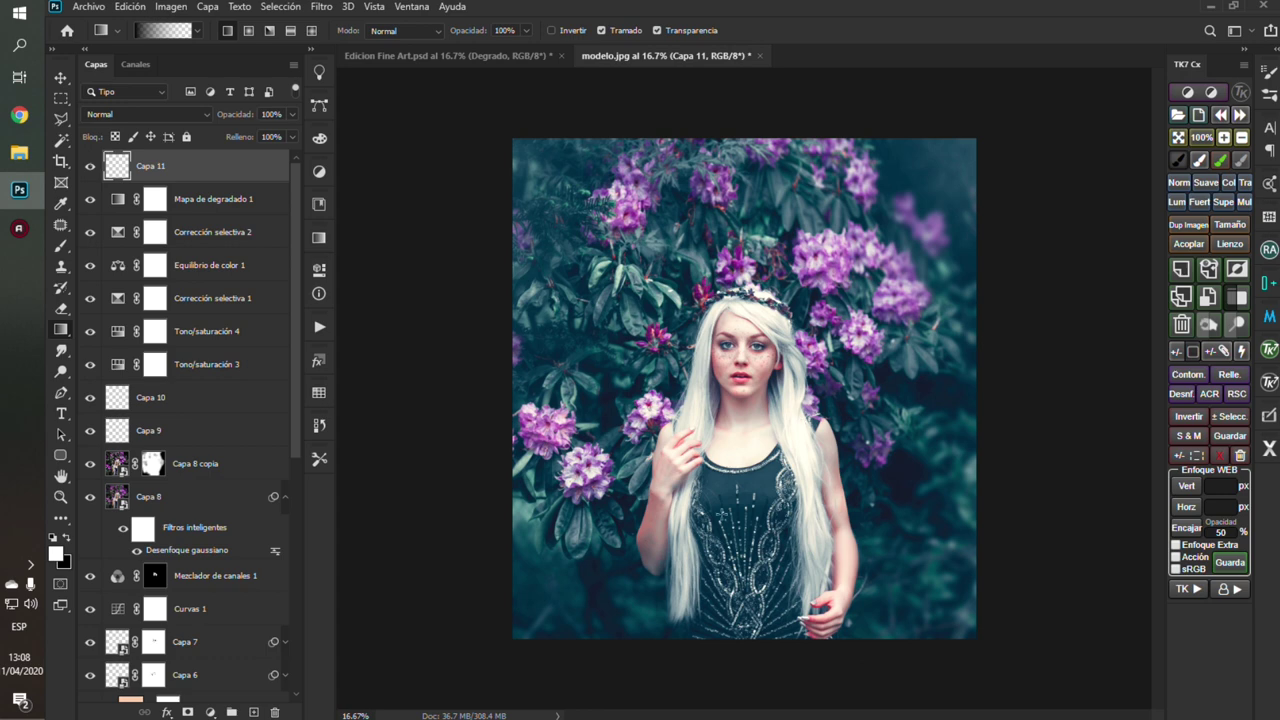
Step: Drag the gradient up from the photo's bottom and blend it as Luz suave at 67%
left_click_drag(745, 653, 750, 340)
left_click_drag(749, 340, 758, 260)
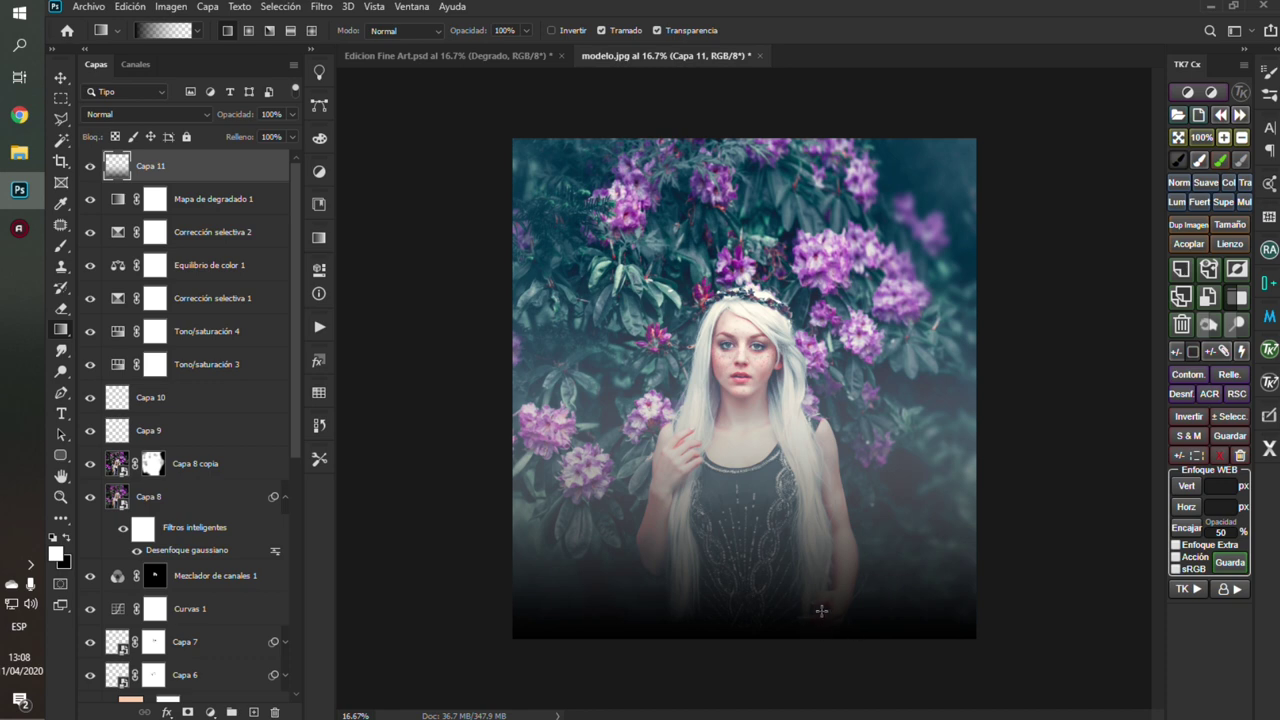
left_click(140, 114)
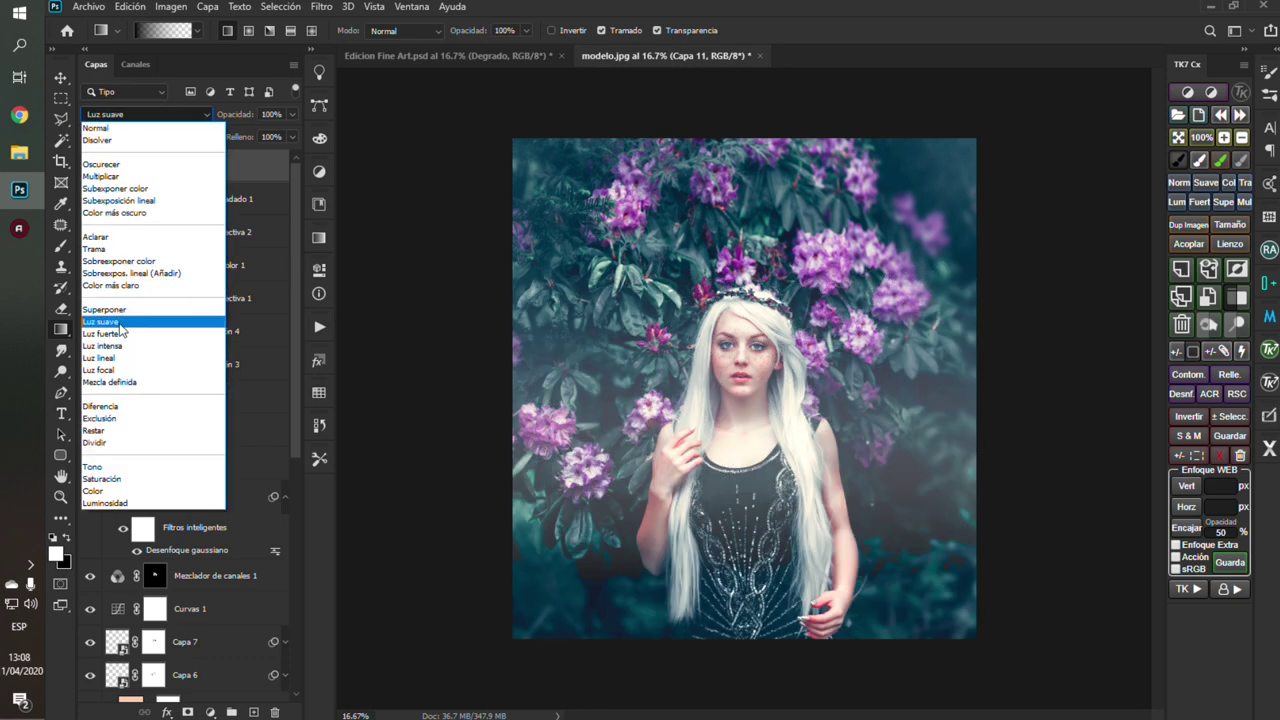
left_click(118, 322)
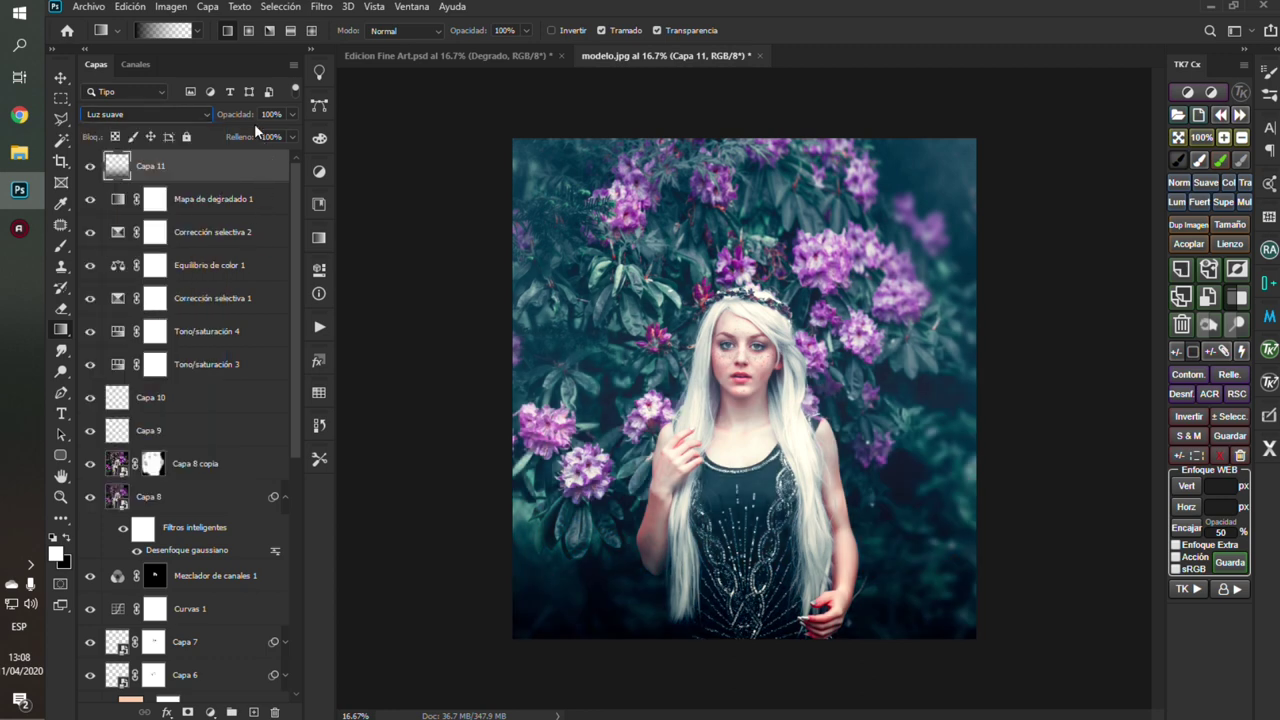
left_click_drag(254, 123, 216, 117)
key("v")
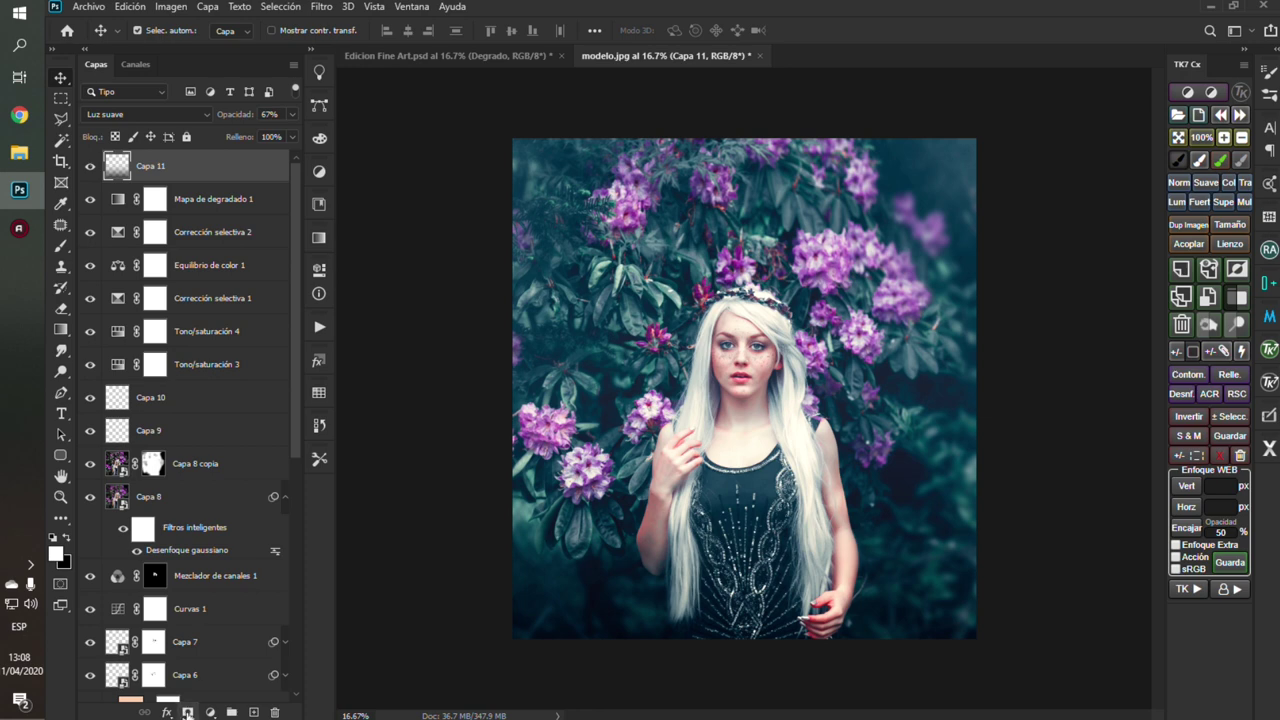
Step: Mask Capa 11 and paint black over the model's lower hand with a soft 158 px brush
left_click(187, 712)
key("b")
key("x")
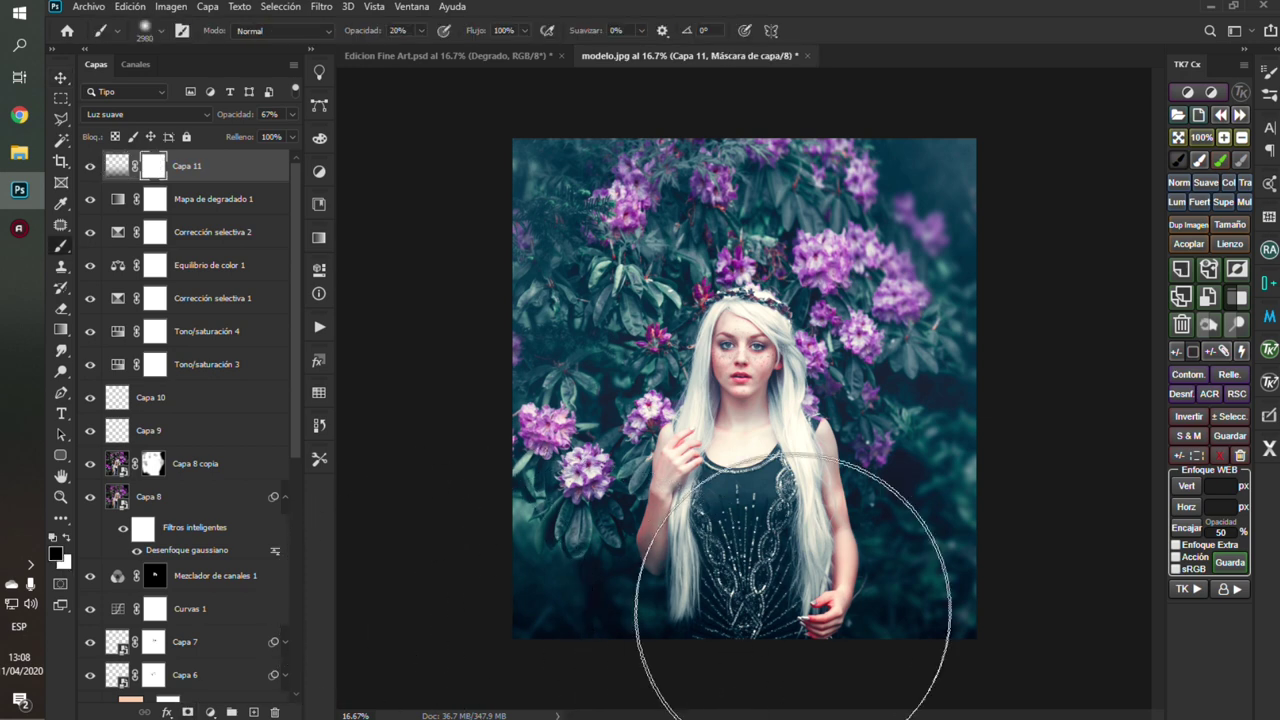
mouse_move(842, 570)
left_mouse_down()
mouse_move(659, 588)
mouse_move(700, 600)
left_mouse_up()
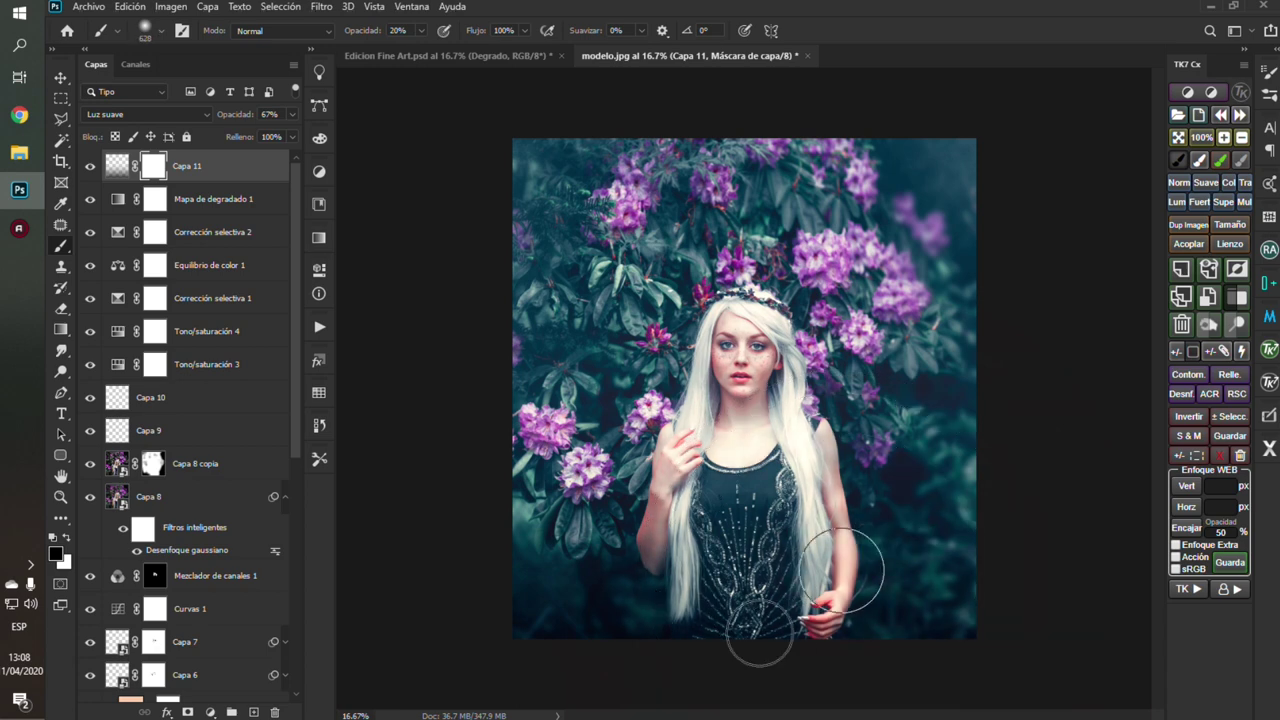
scroll(872, 625, "up", 1, "alt")
mouse_move(872, 625)
left_mouse_down()
mouse_move(870, 547)
mouse_move(792, 539)
left_mouse_up()
scroll(860, 555, "up", 1)
scroll(857, 555, "up", 1)
scroll(857, 555, "up", 1)
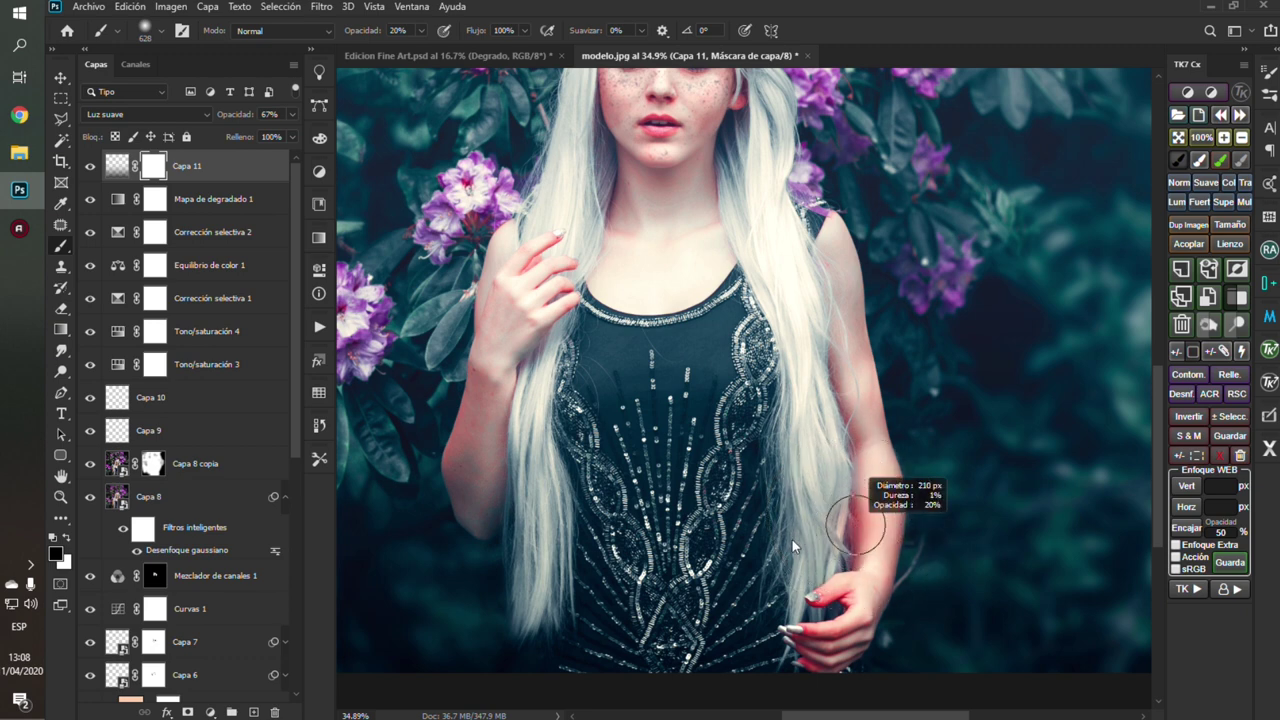
left_click_drag(845, 605, 822, 597)
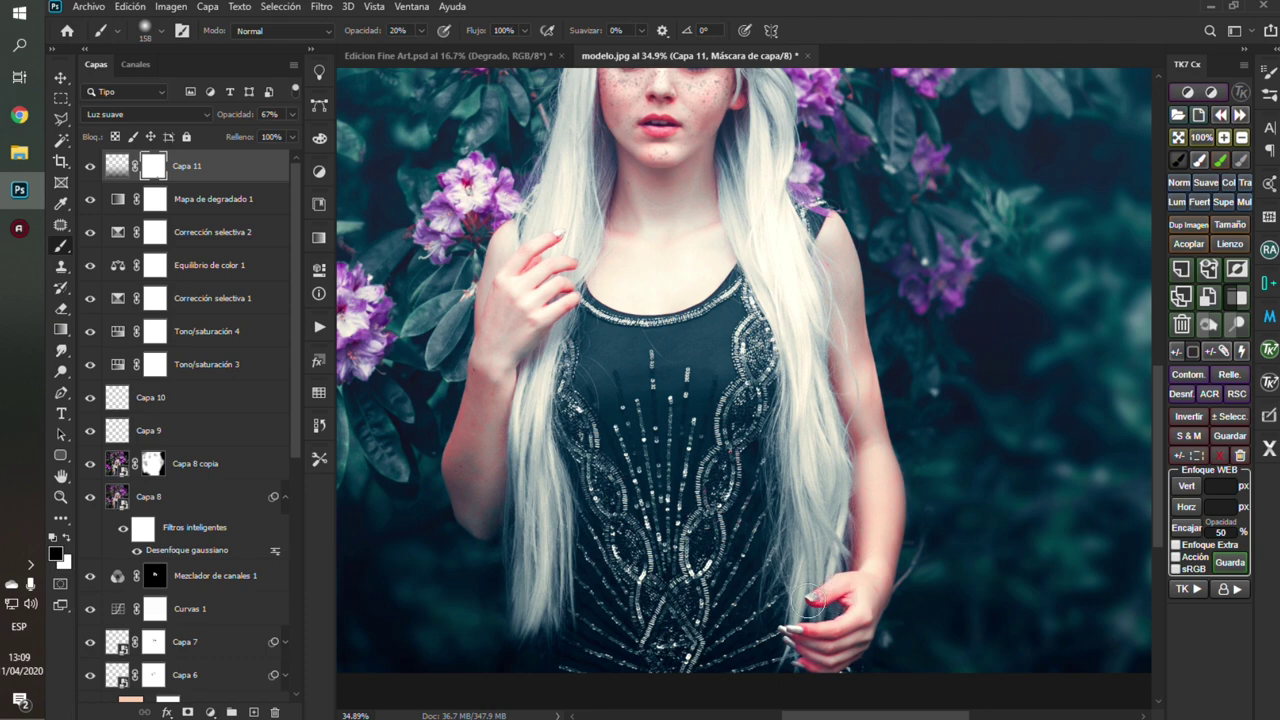
key("ctrl+minus")
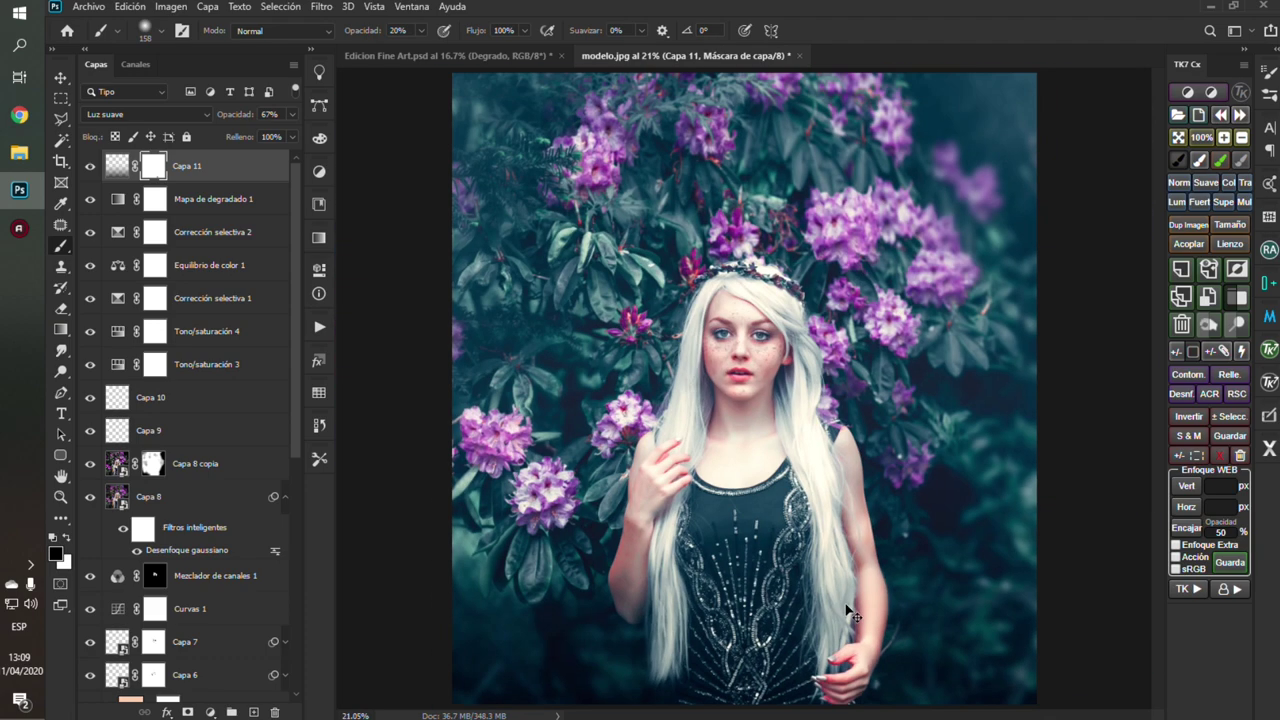
key("ctrl+minus")
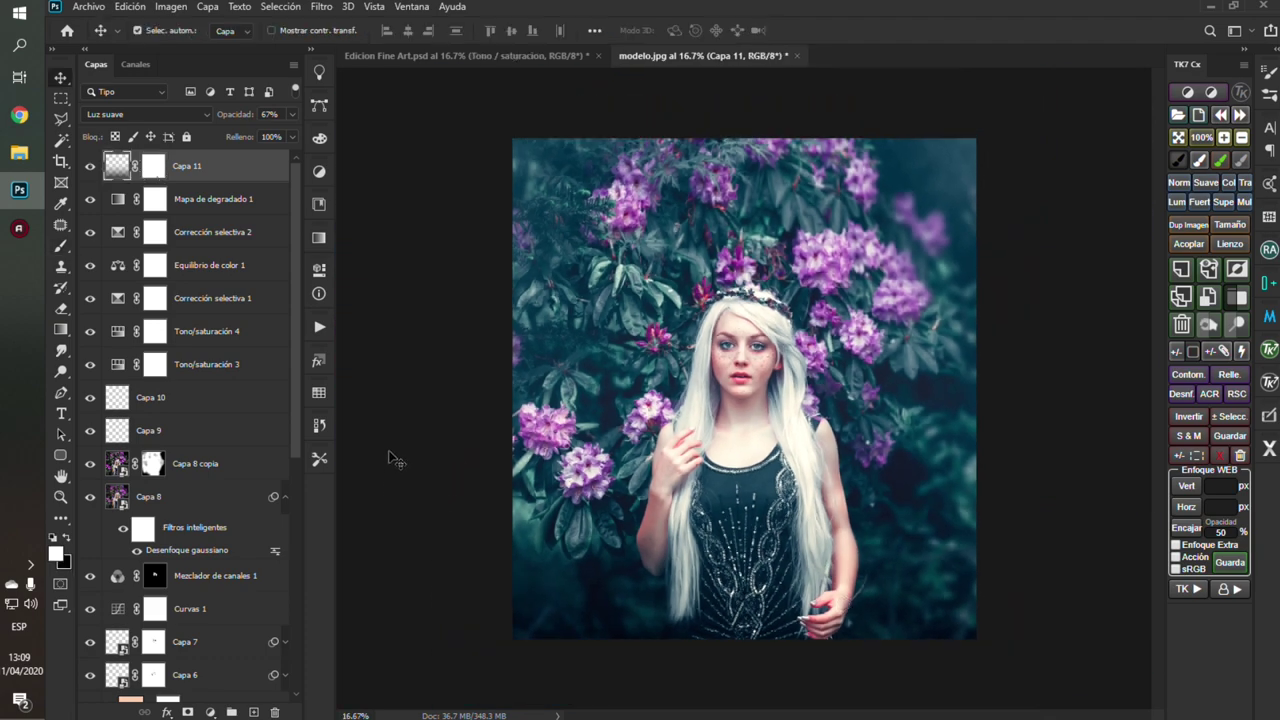
Step: Add a Hue/Saturation layer and raise the Cyans saturation to +7
left_click(210, 712)
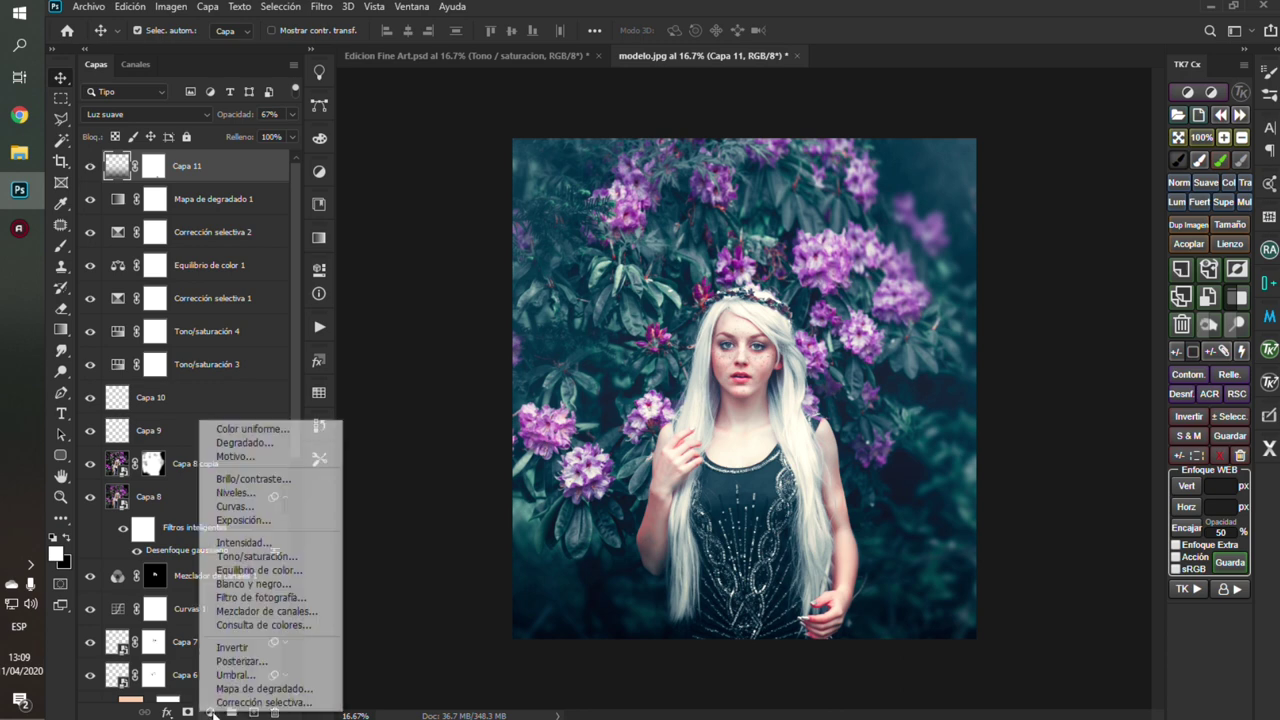
left_click(262, 556)
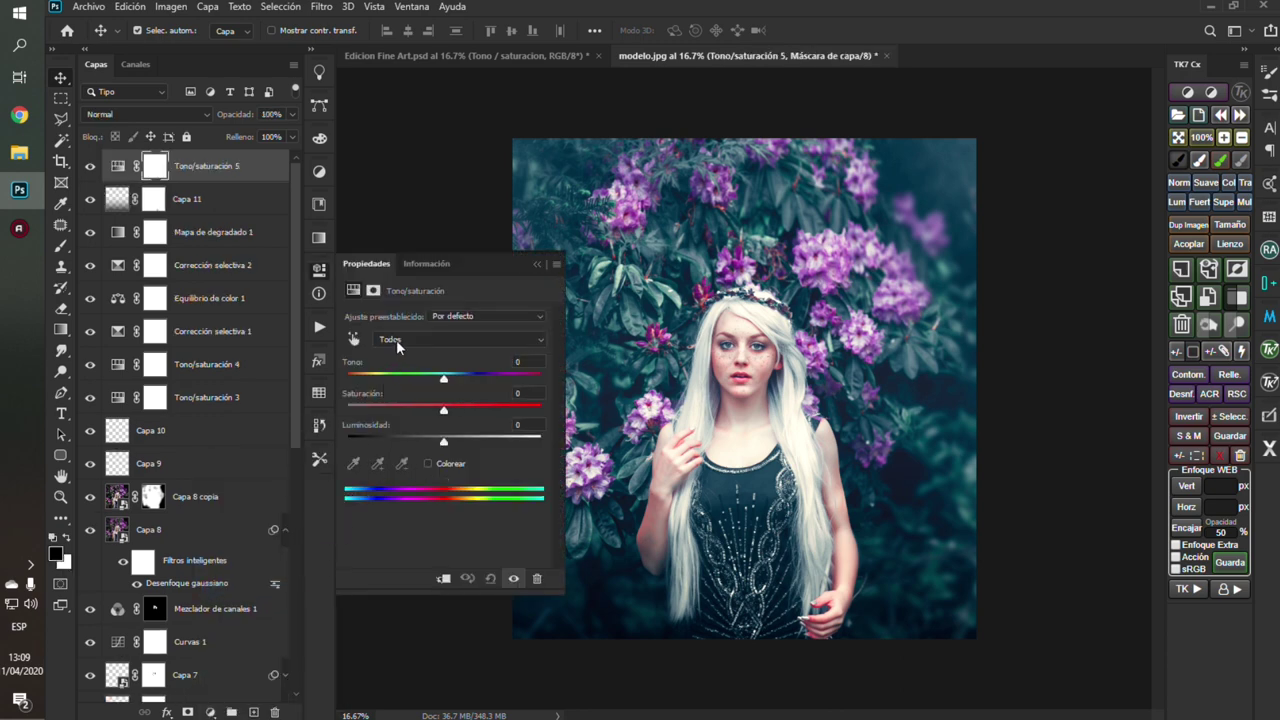
left_click(396, 340)
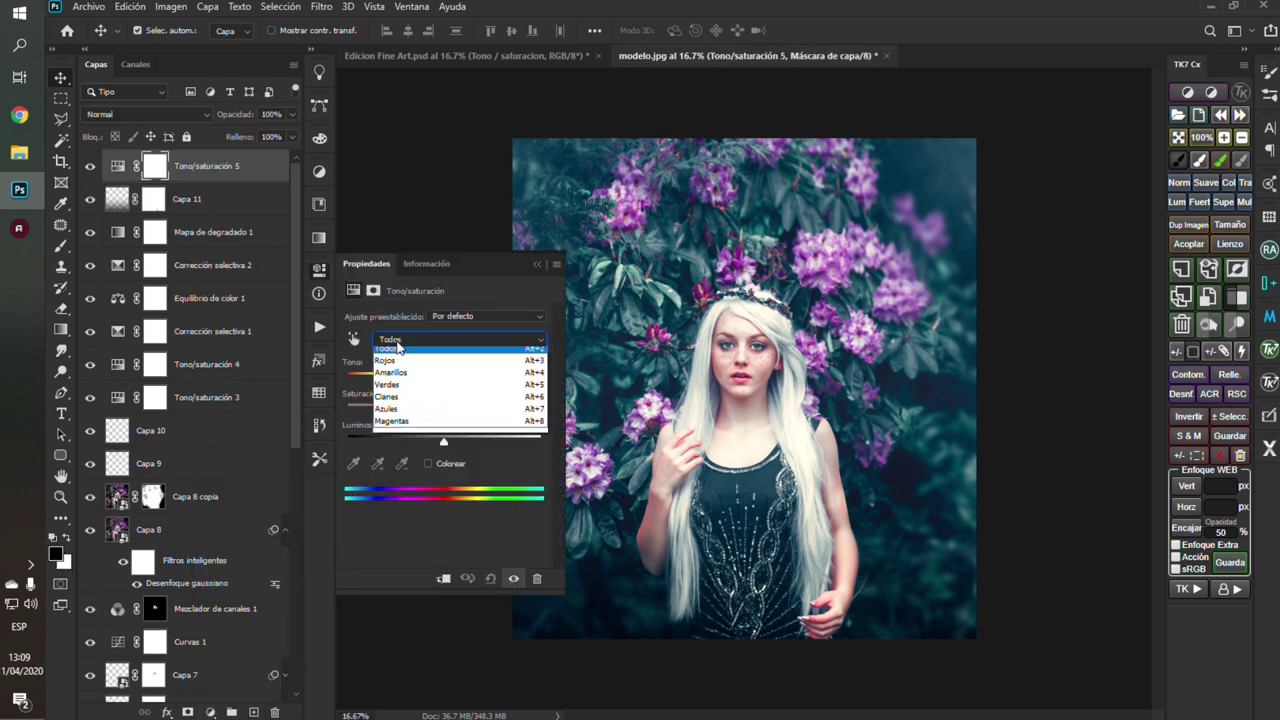
left_click(396, 403)
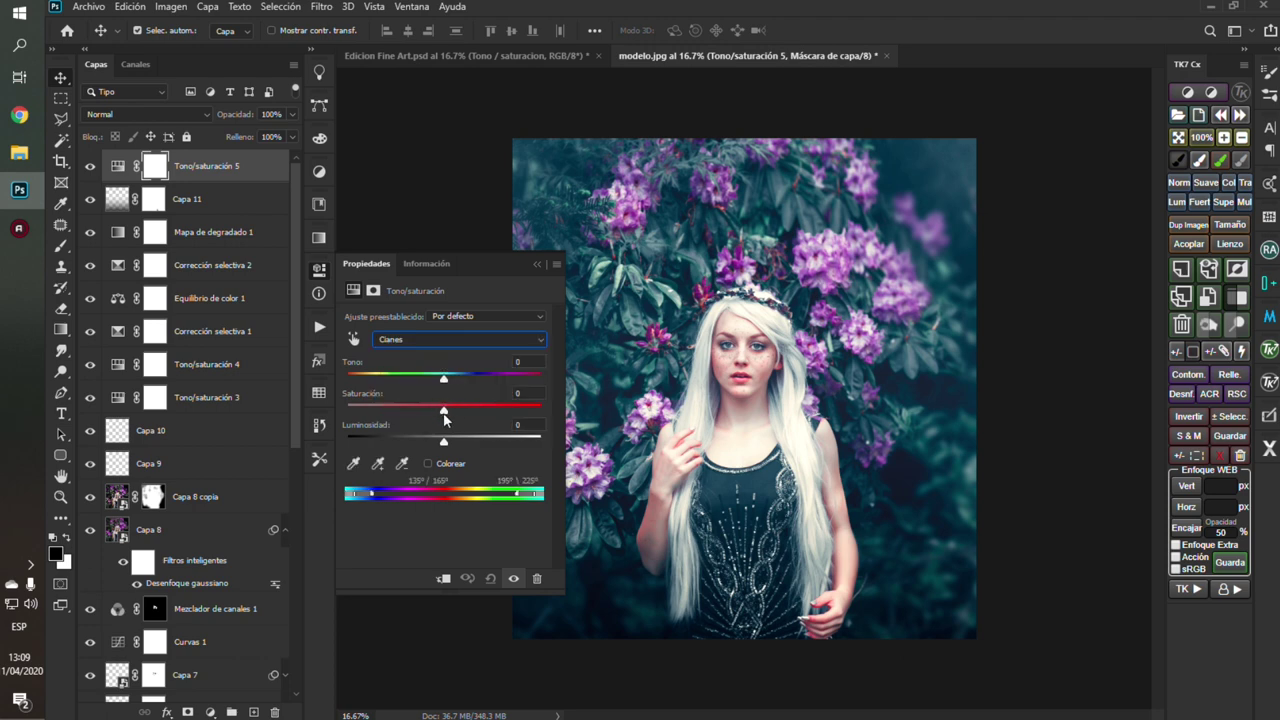
left_click_drag(444, 411, 450, 411)
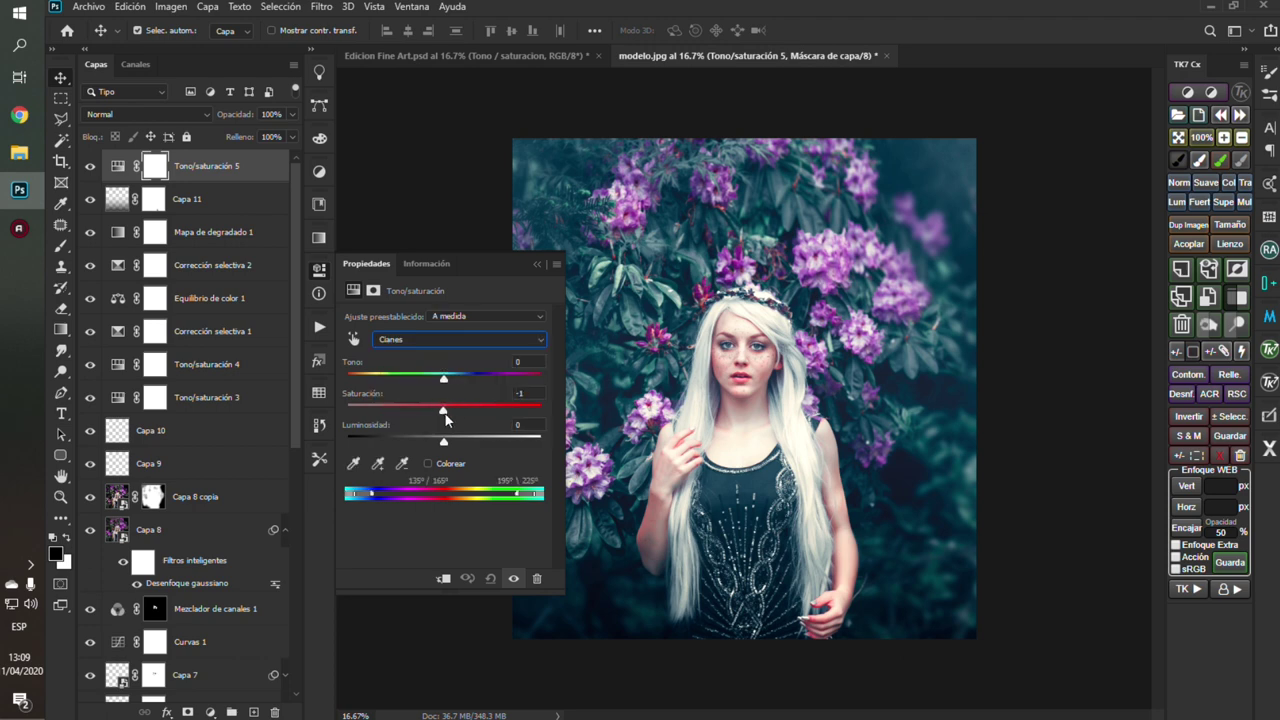
Step: Set the Blues range to hue +1 and saturation +8
left_click(406, 340)
left_click(390, 414)
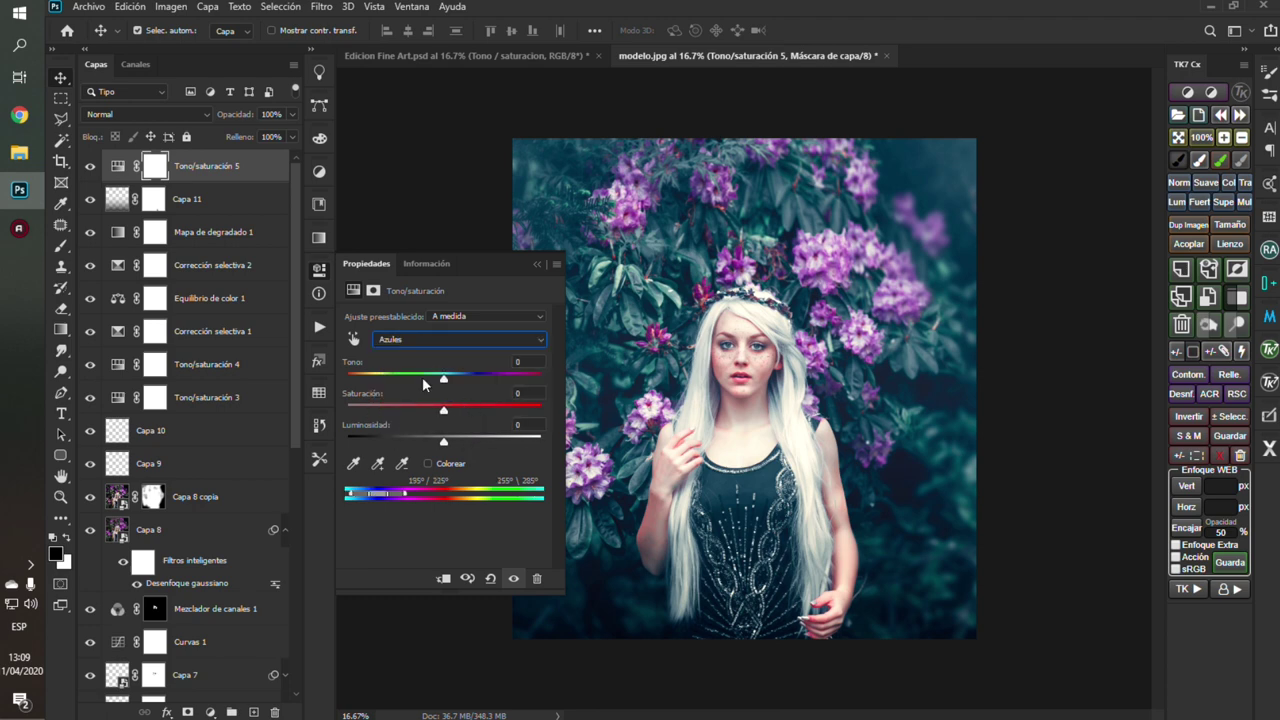
left_click(518, 362)
type("1")
left_click_drag(444, 410, 455, 418)
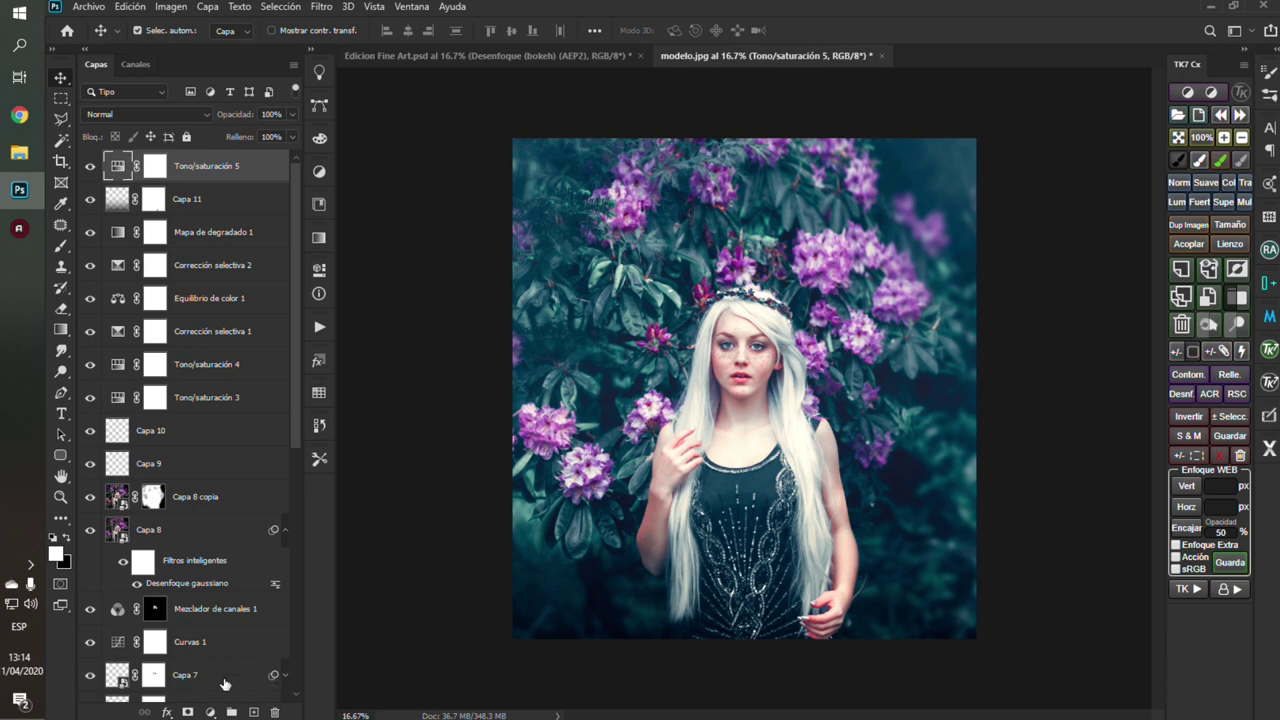
Step: Add a Selective Color layer setting Yellows to Cyan −42, Magenta +30, Yellow +24, Black −8
left_click(210, 713)
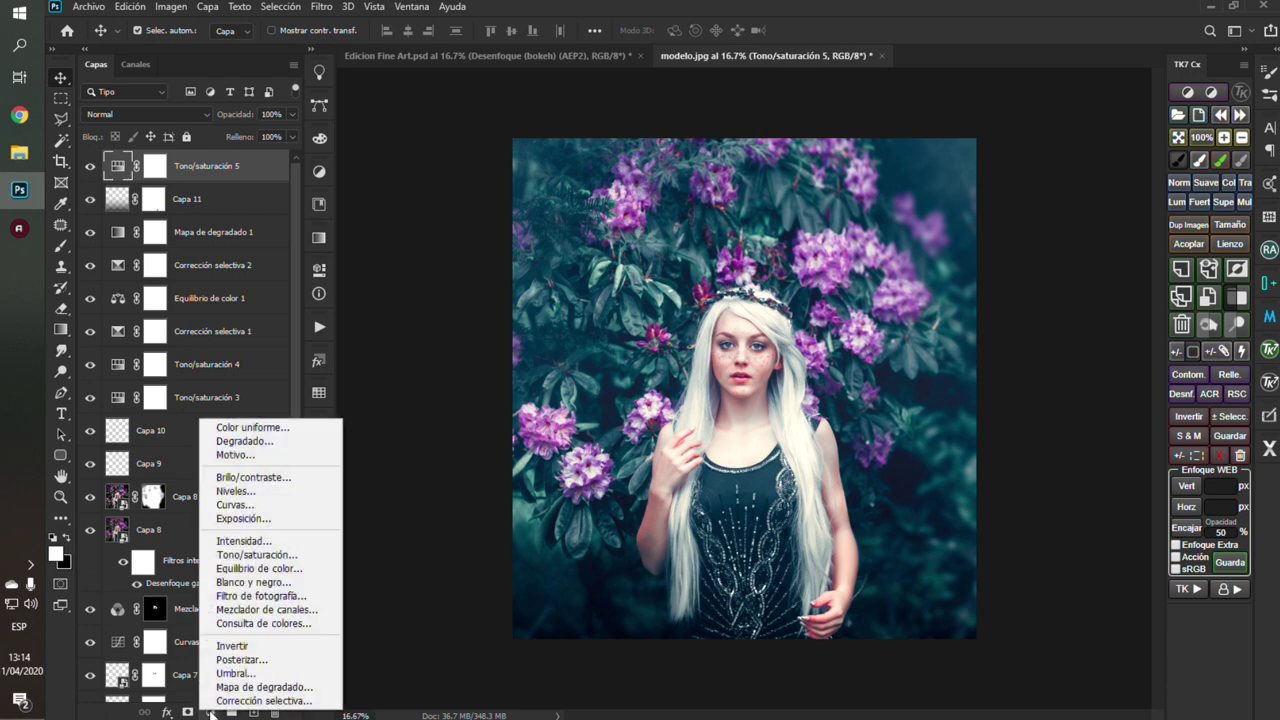
left_click(214, 701)
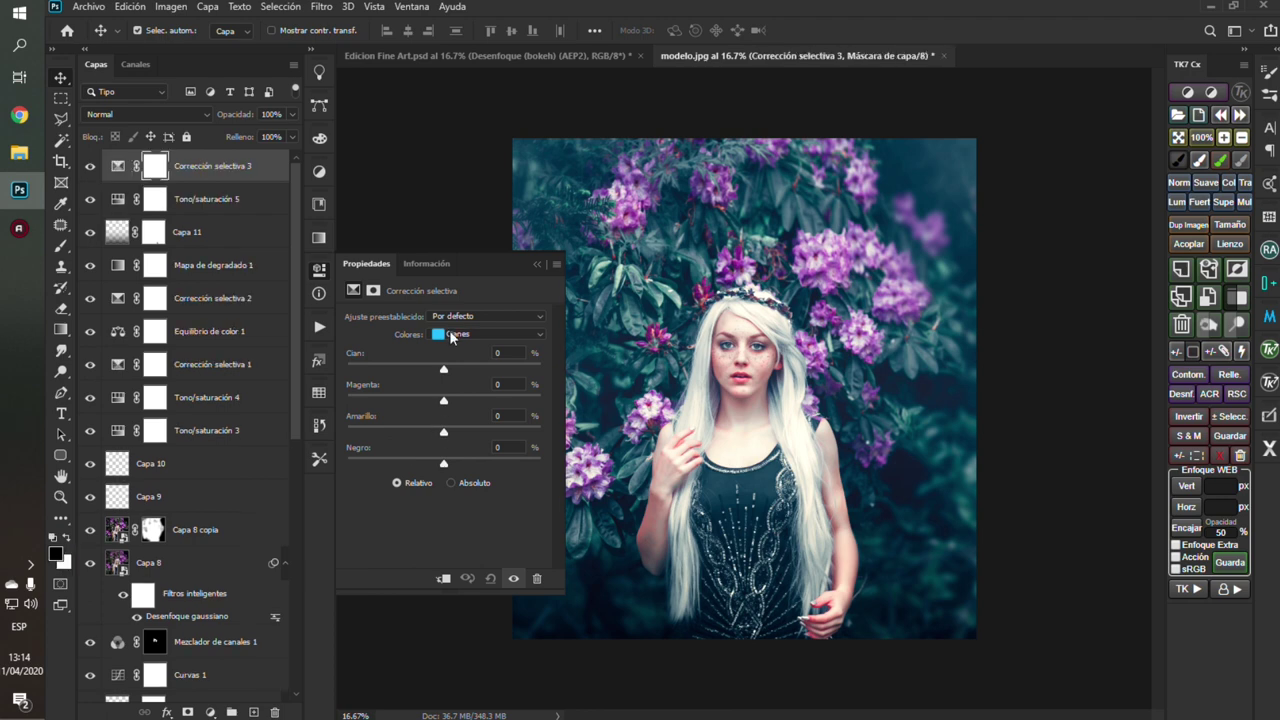
left_click(450, 333)
left_click(453, 366)
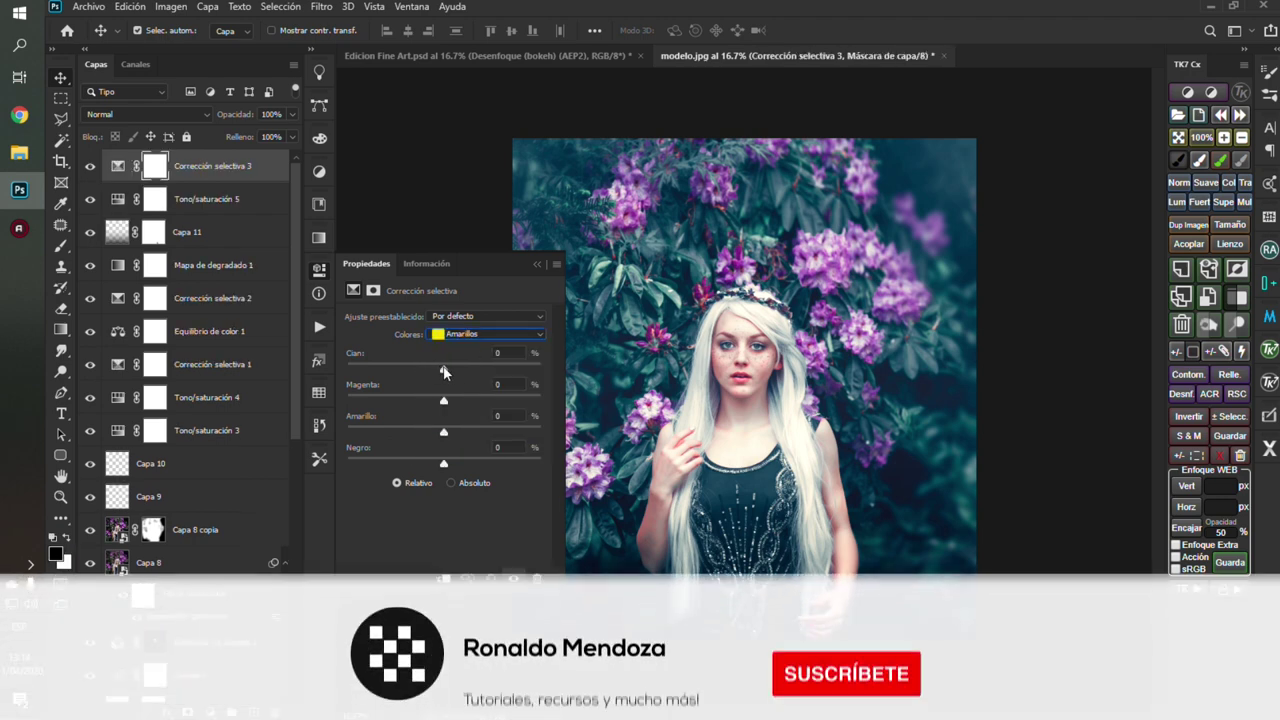
left_click_drag(443, 368, 404, 372)
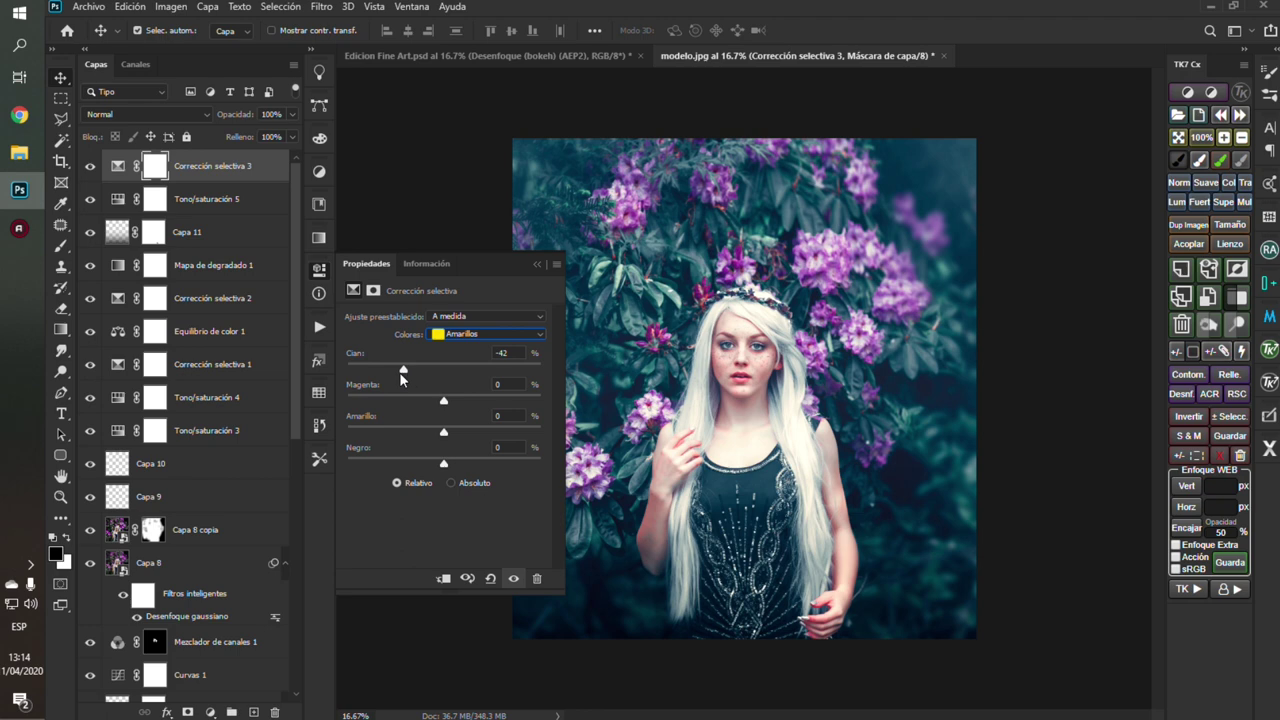
left_click_drag(443, 401, 464, 401)
mouse_move(444, 434)
left_mouse_down()
mouse_move(467, 435)
mouse_move(475, 404)
left_mouse_up()
left_click_drag(446, 468, 436, 470)
left_click(210, 710)
Step: Add a Selective Color layer with Cyans at Cyan −28, Magenta −14, then collapse Properties
left_click(270, 694)
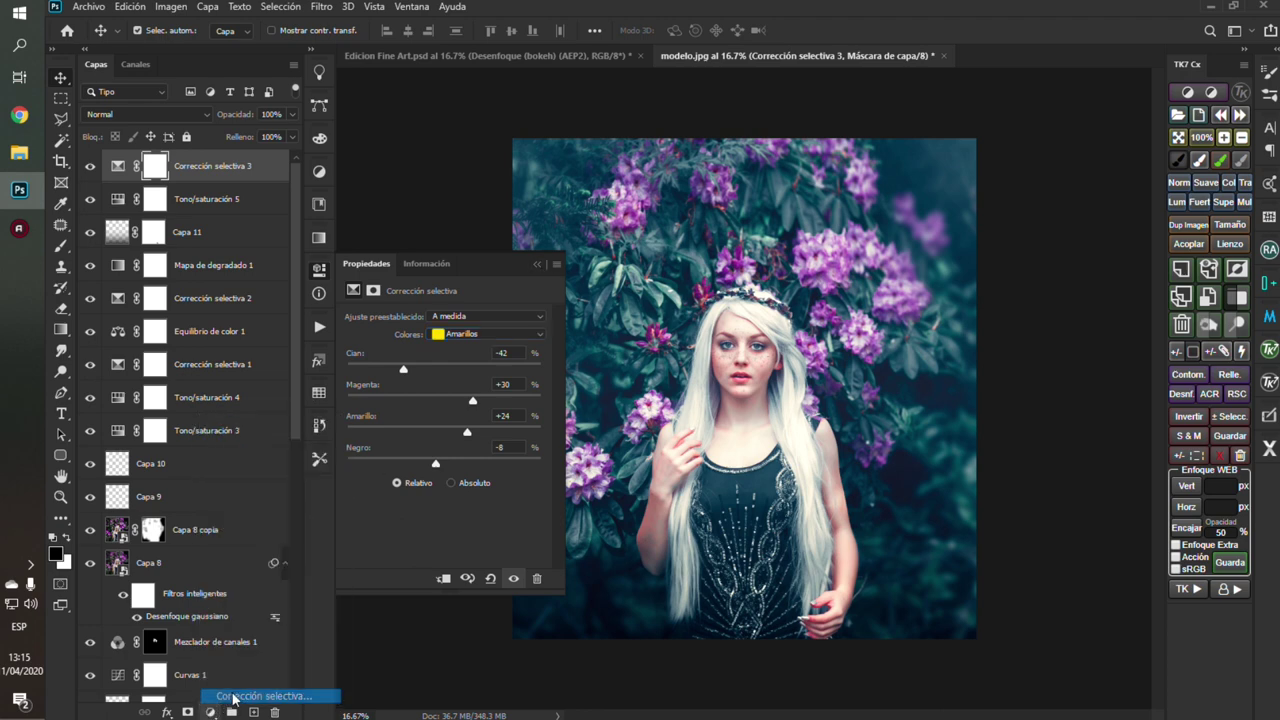
left_click(452, 335)
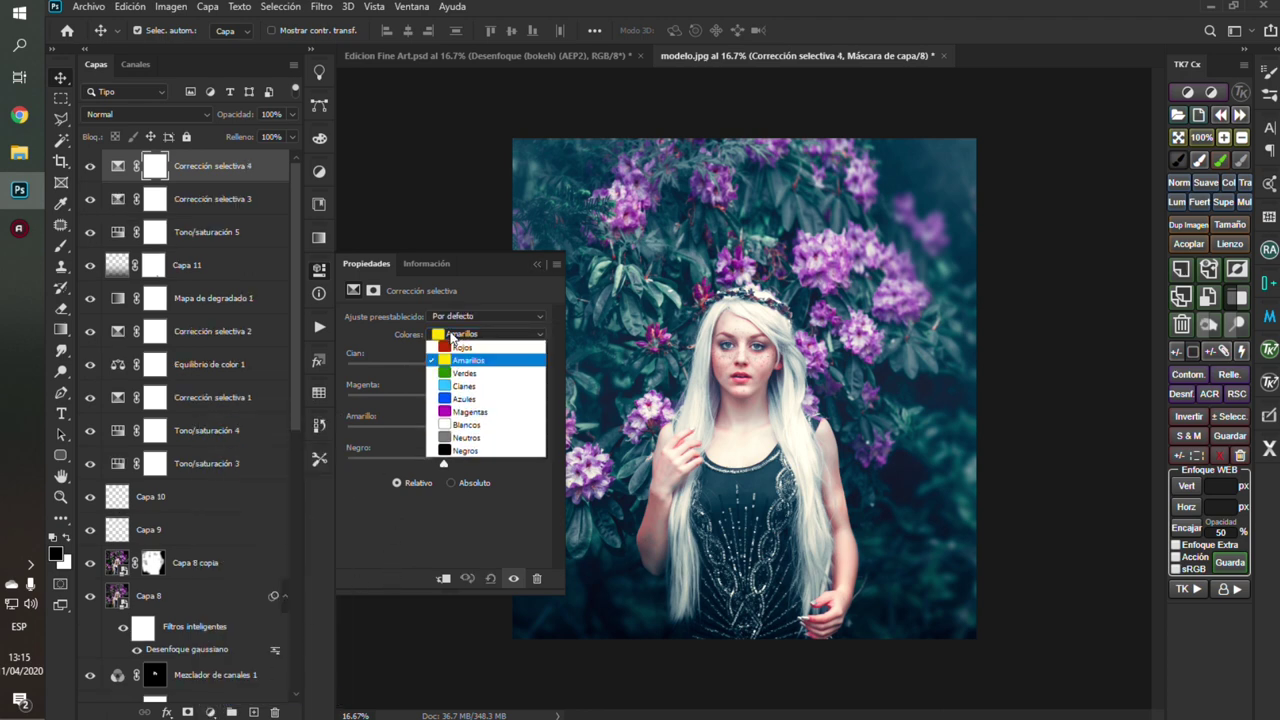
left_click(462, 386)
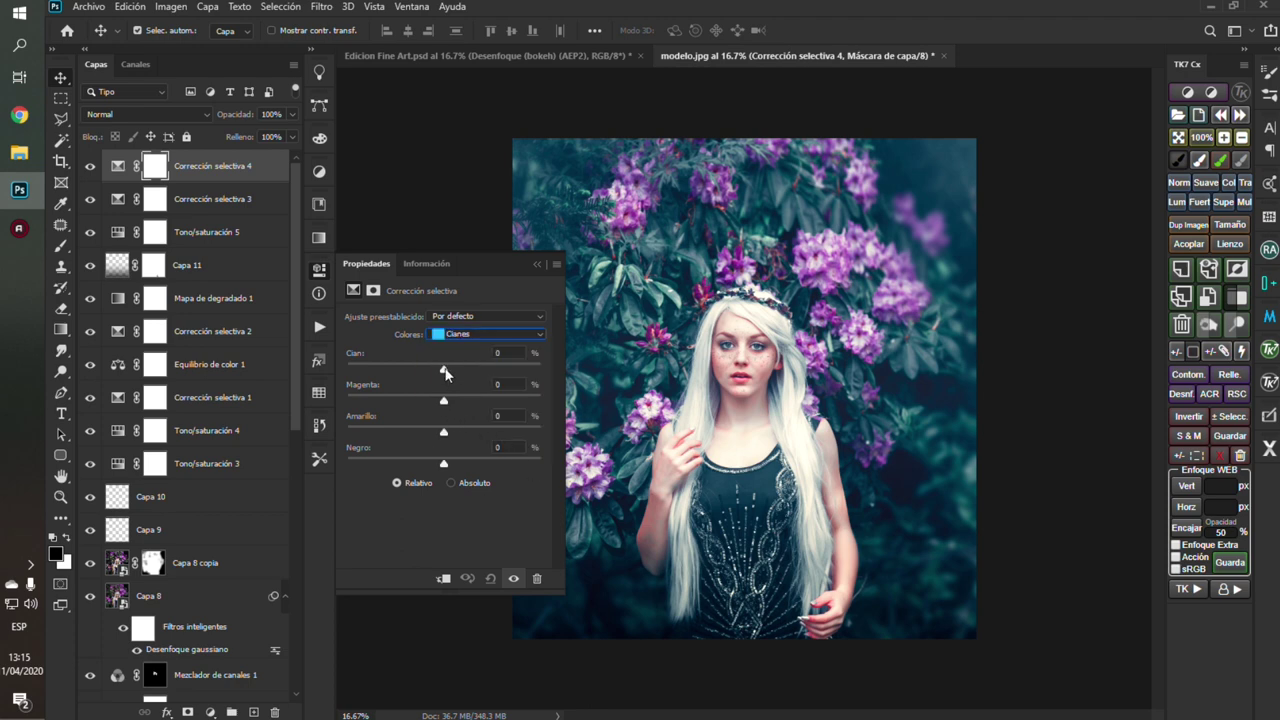
left_click_drag(443, 373, 418, 373)
mouse_move(443, 400)
left_mouse_down()
mouse_move(412, 434)
mouse_move(430, 436)
left_mouse_up()
left_click(536, 265)
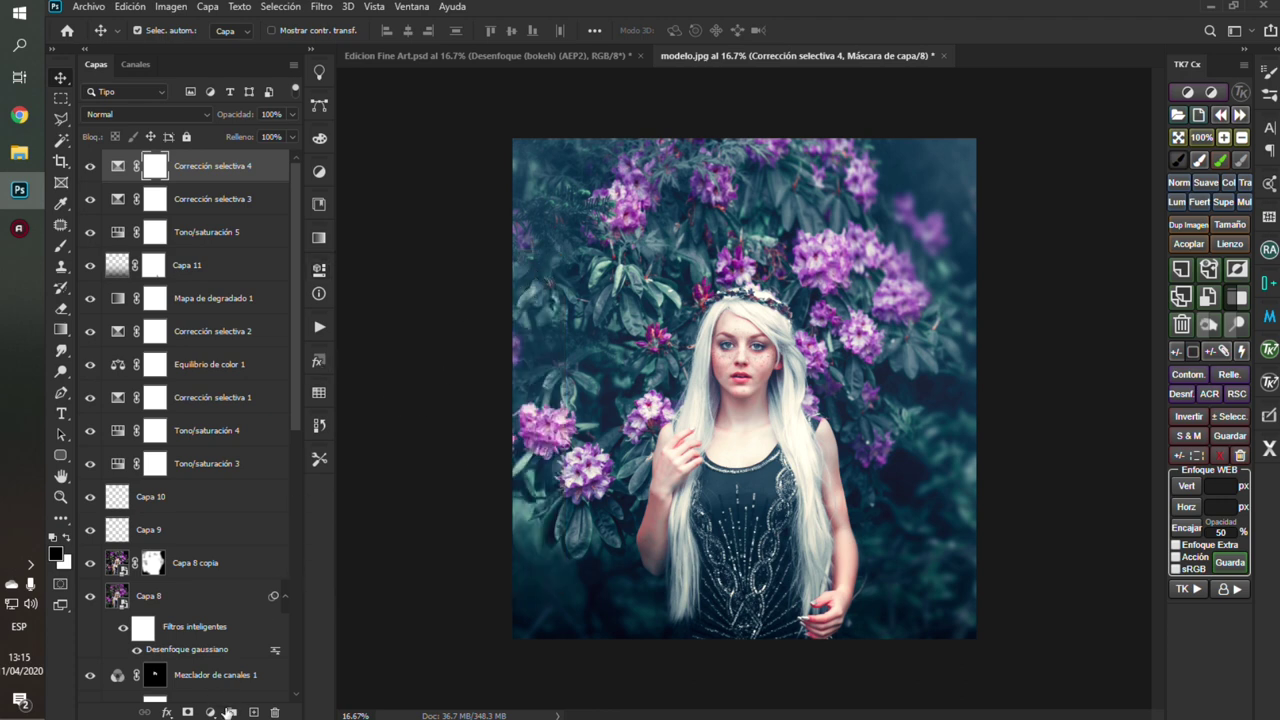
Step: Add a Levels layer and set the Red channel midtone to 1.08
left_click(211, 713)
left_click(240, 490)
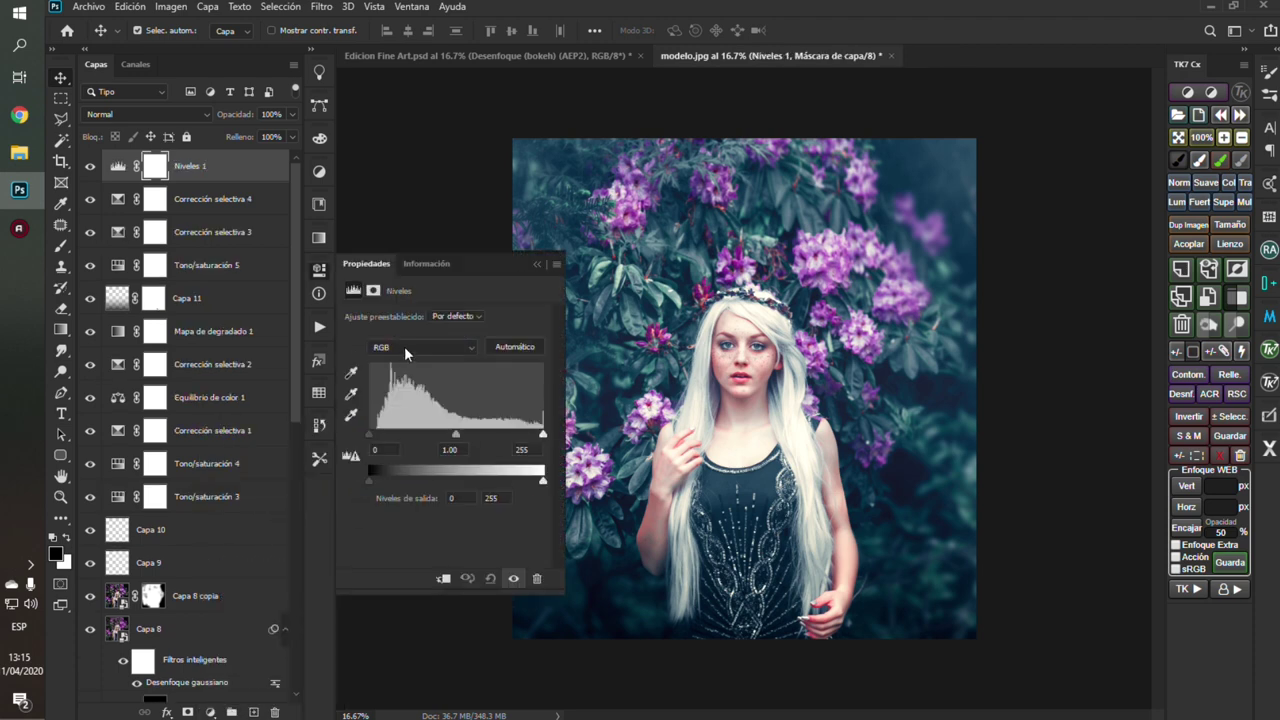
left_click(404, 347)
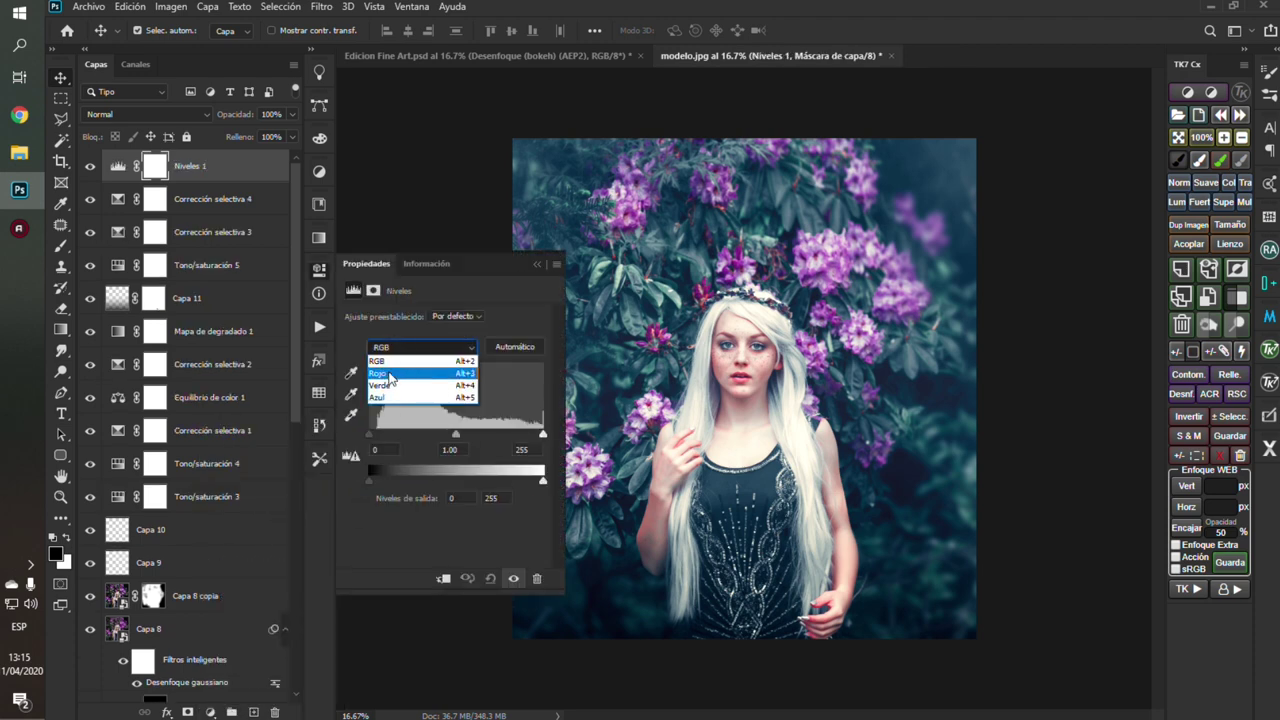
left_click(390, 375)
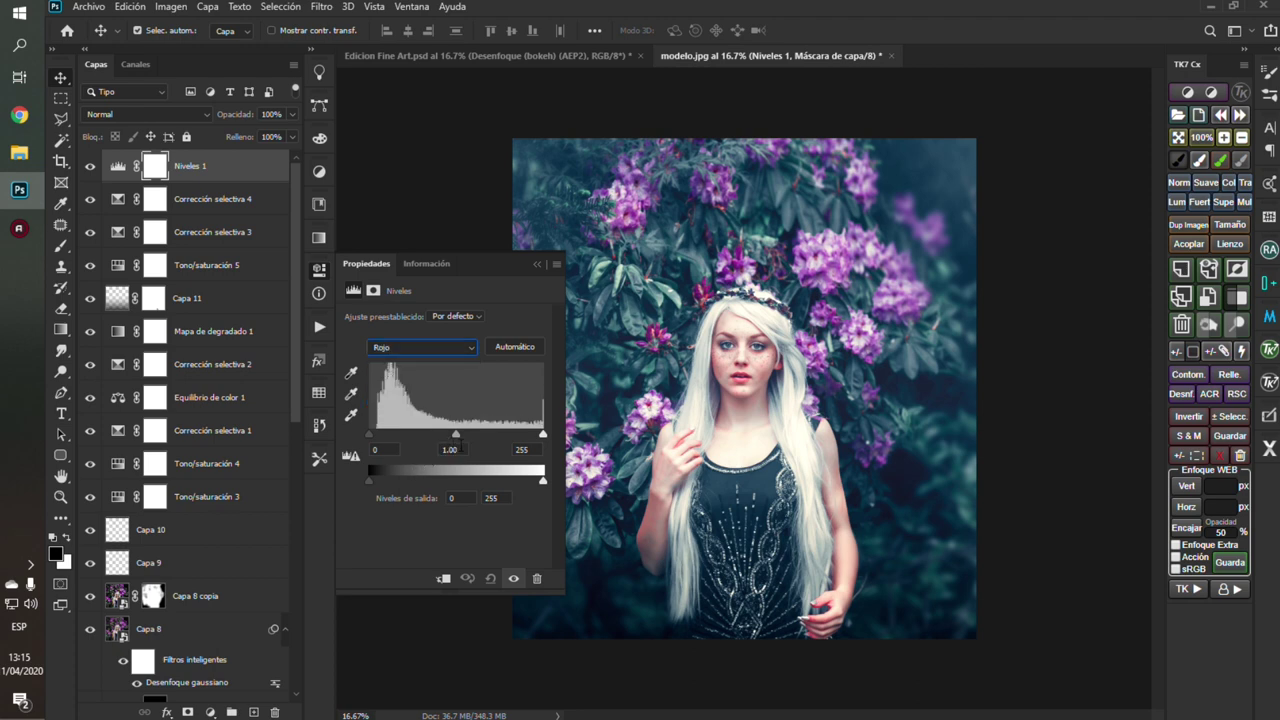
left_click(455, 449)
type("8")
Step: Set the Green channel midtone to 0.90
left_click(427, 347)
left_click(400, 388)
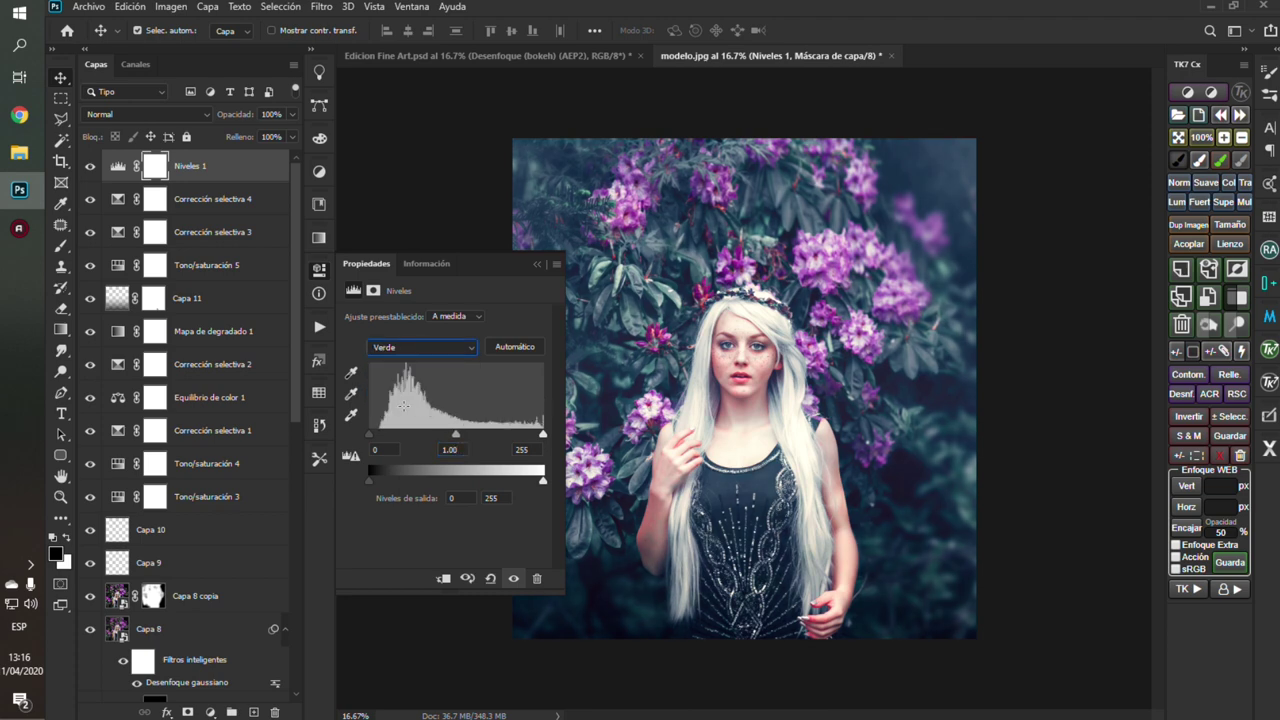
left_click(462, 451)
type("1.5")
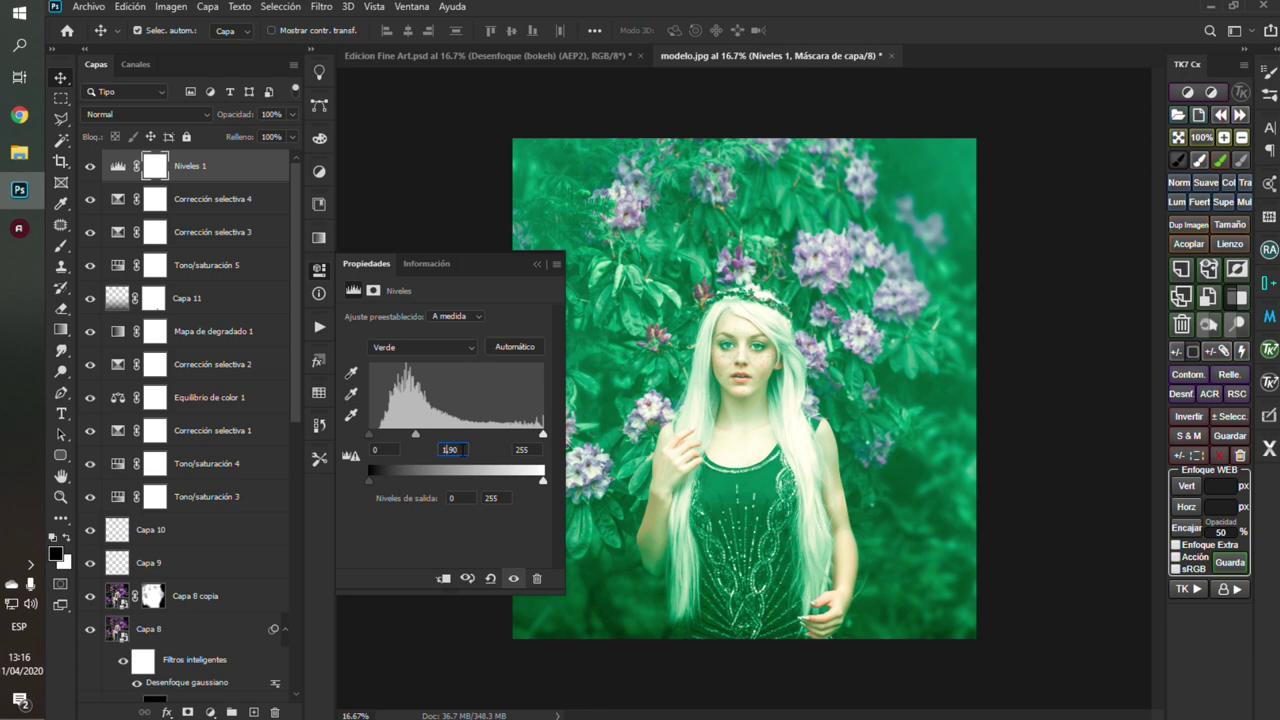
key("BackSpace")
type("0.9")
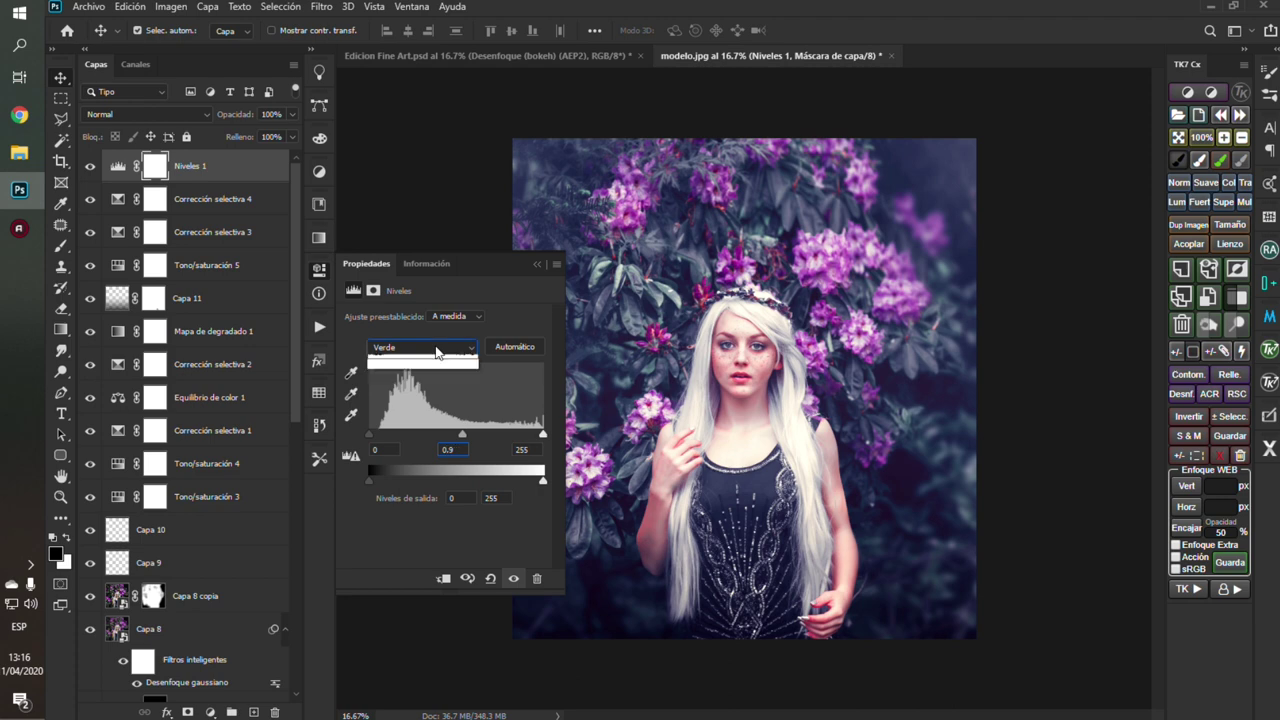
Step: Try a new Blue midtone, undo it, and return to the RGB composite channel
left_click(435, 347)
left_click(410, 398)
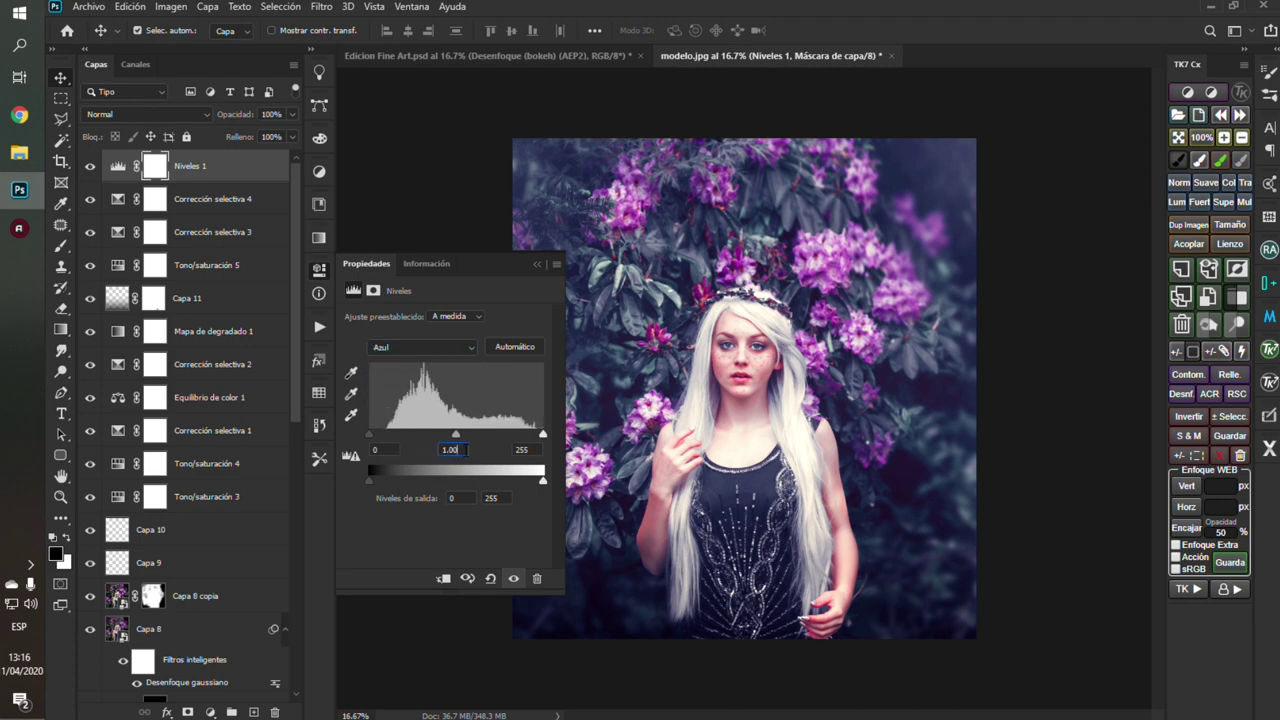
key("BackSpace")
type("9")
type("5")
key("ctrl+z")
key("alt+2")
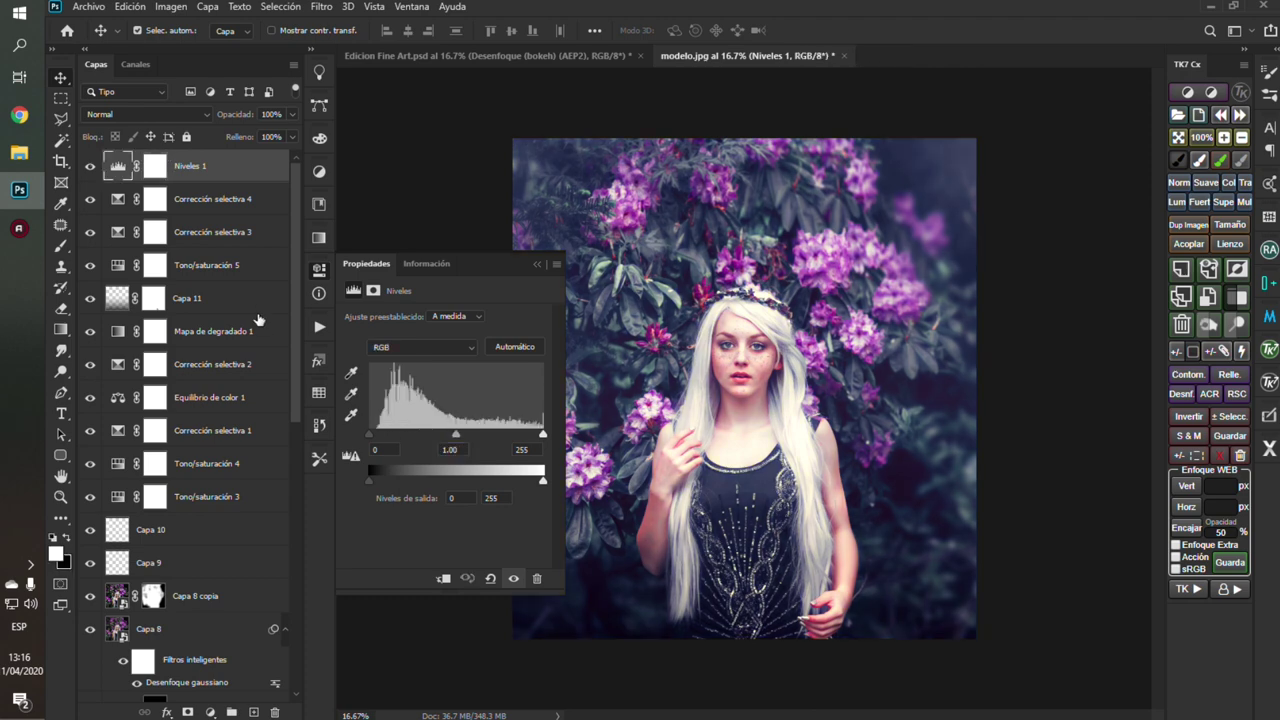
Step: Add a Vibrance layer with Vibrance raised to +40
left_click(210, 712)
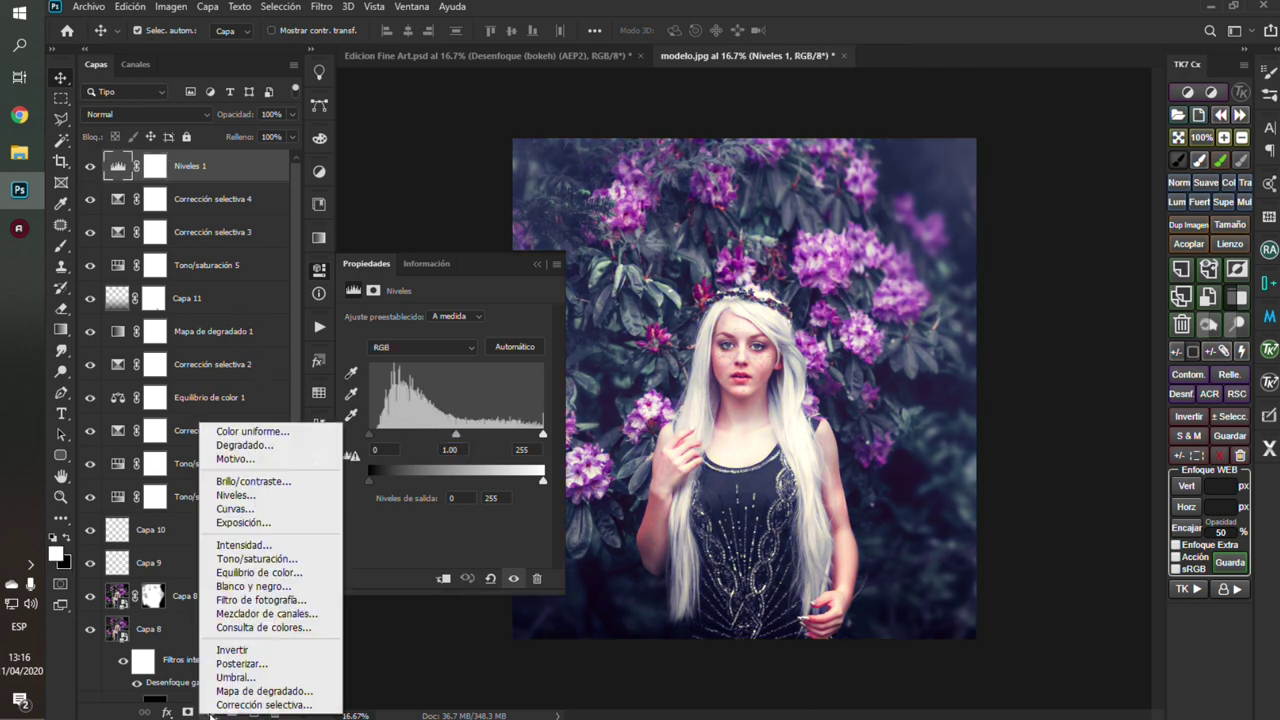
left_click(245, 547)
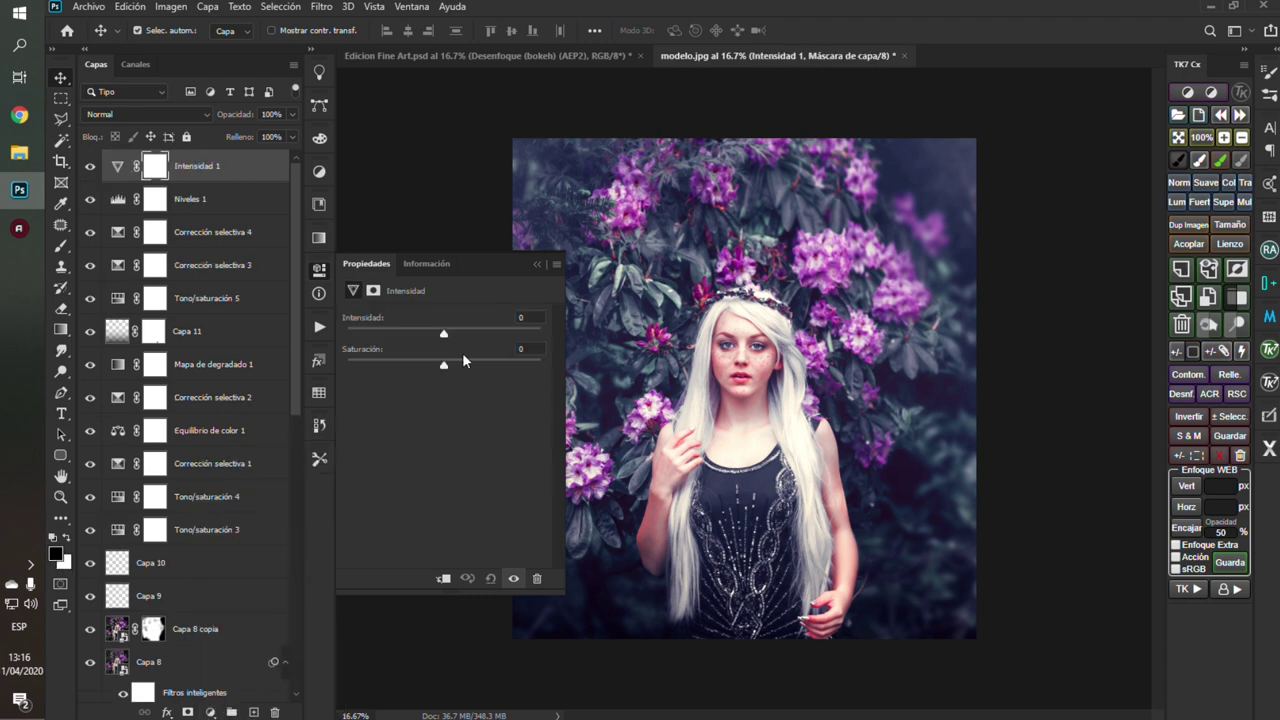
left_click_drag(442, 336, 483, 339)
left_click(210, 712)
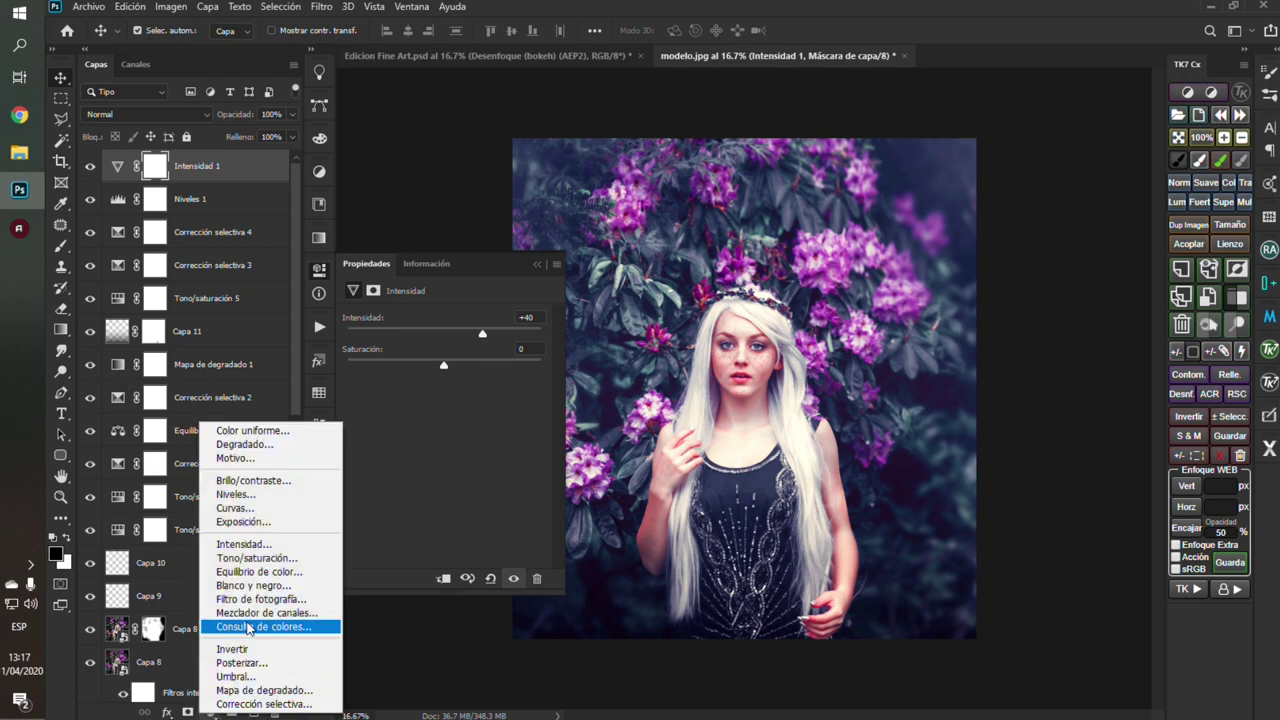
Step: Add an Exposure layer with exposure set to −0.81
left_click(246, 521)
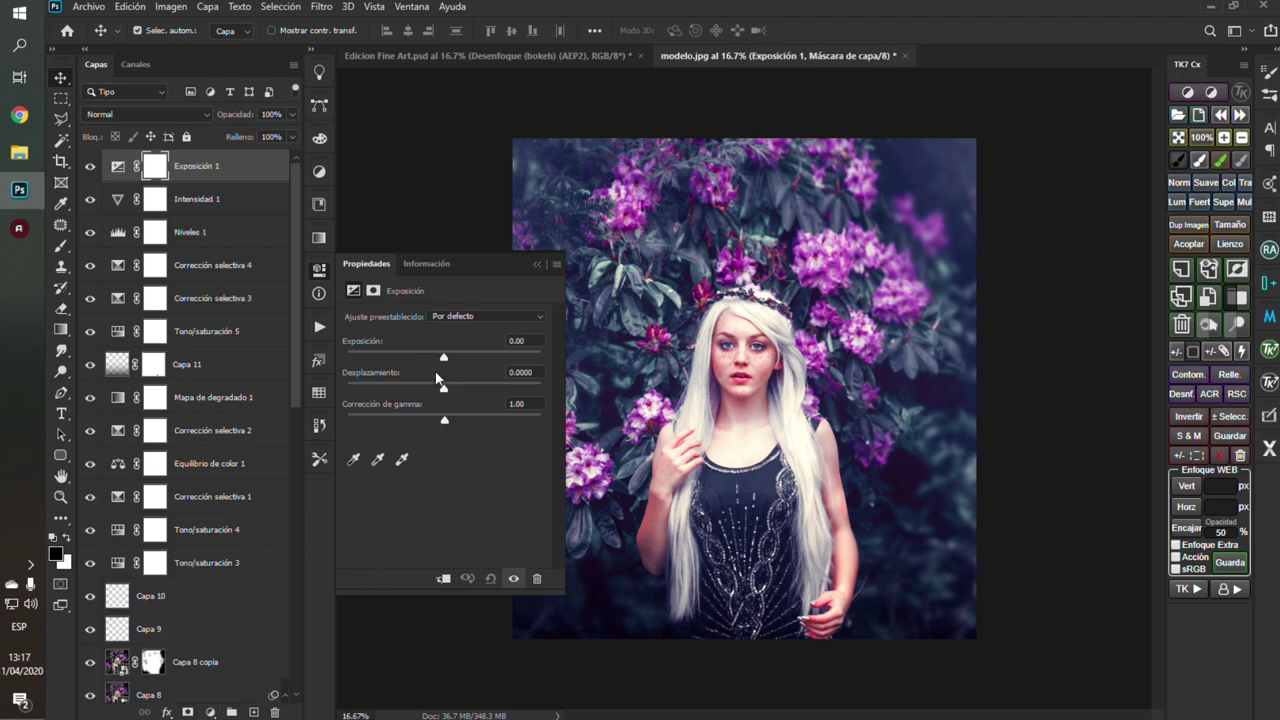
left_click(533, 341)
key("BackSpace")
type("8")
type("1")
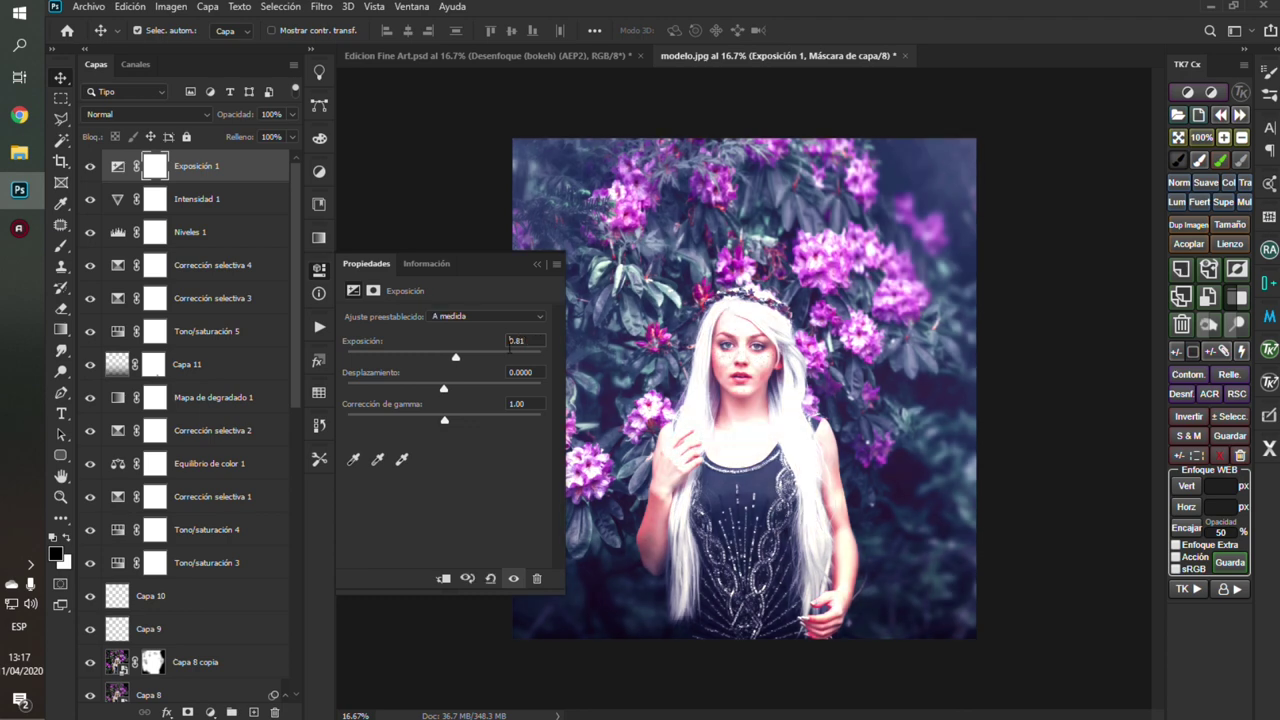
type("-")
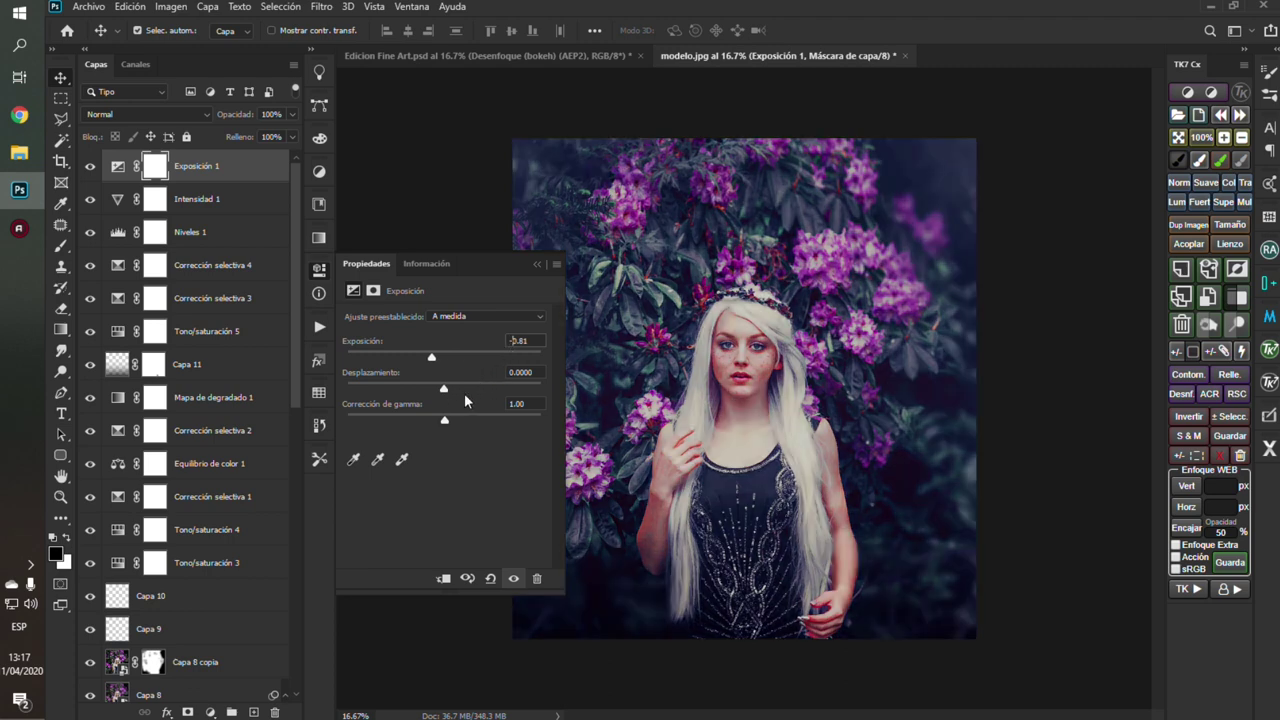
Step: Set offset +0.0021 and gamma 1.06, and lower the layer opacity to 49%
left_click(540, 373)
key("BackSpace")
key("BackSpace")
key("BackSpace")
type("21")
type("0")
key("Tab")
type("6")
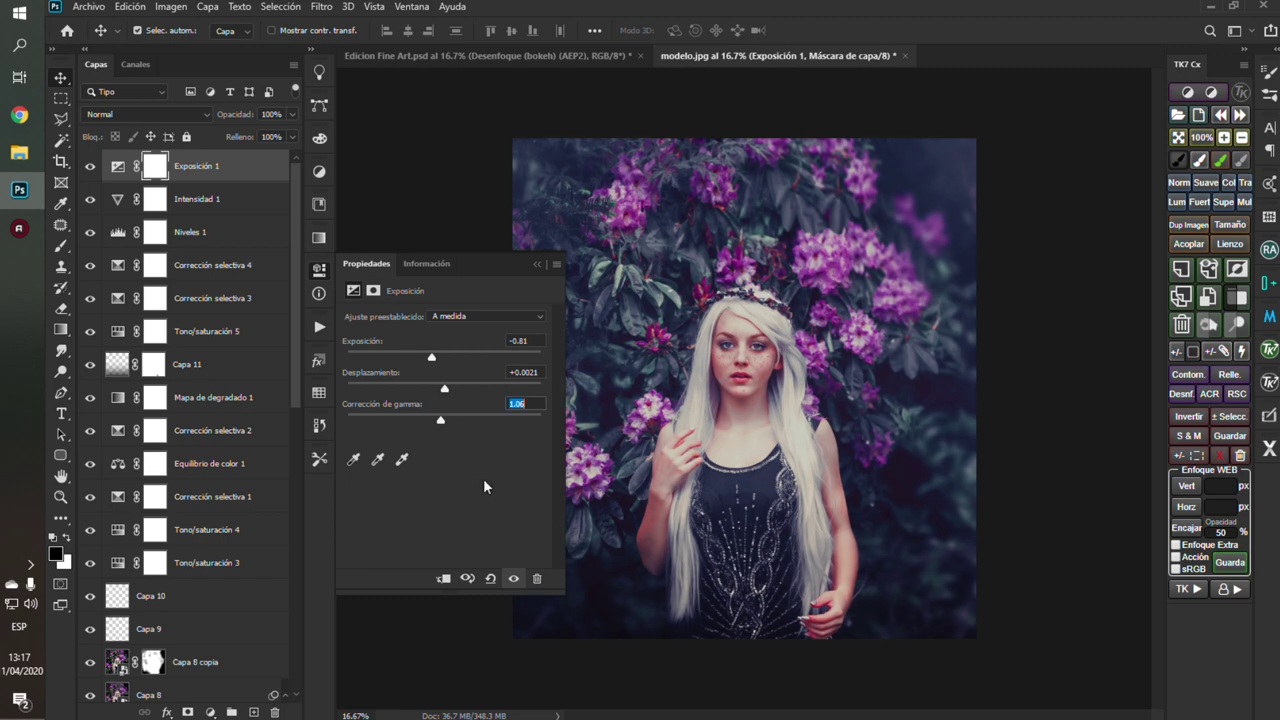
left_click(118, 166)
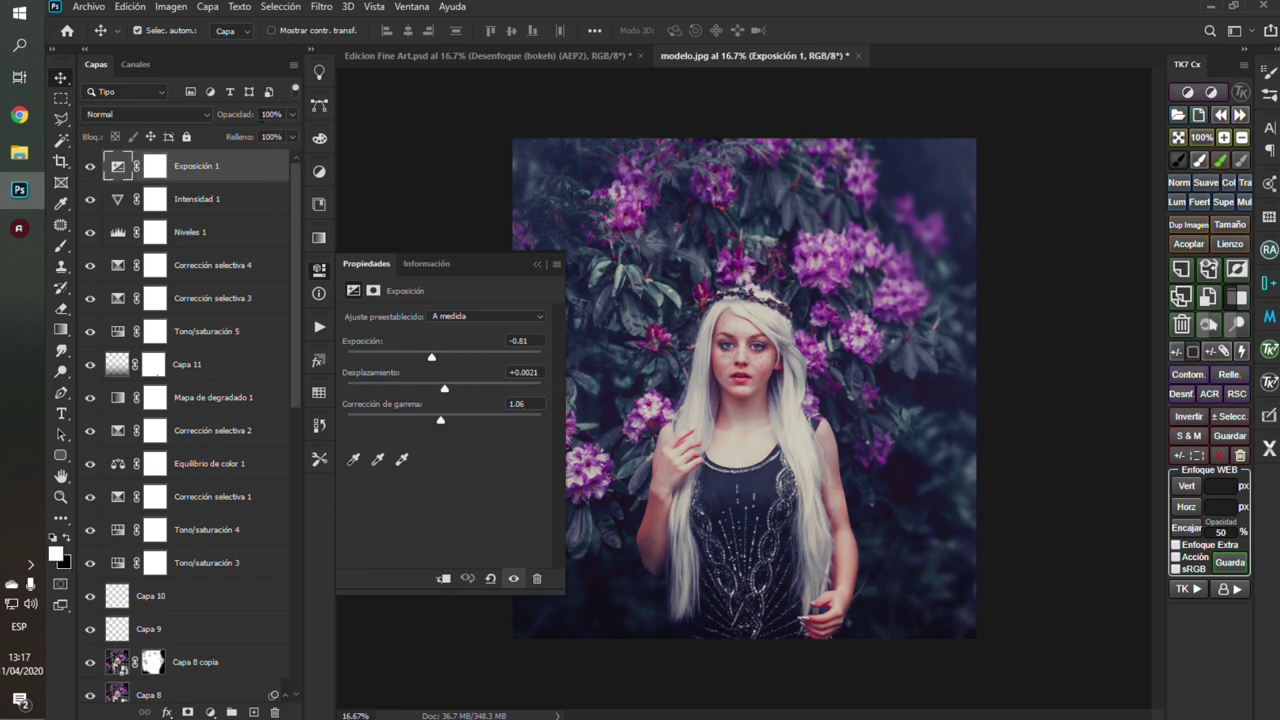
left_click_drag(249, 114, 226, 121)
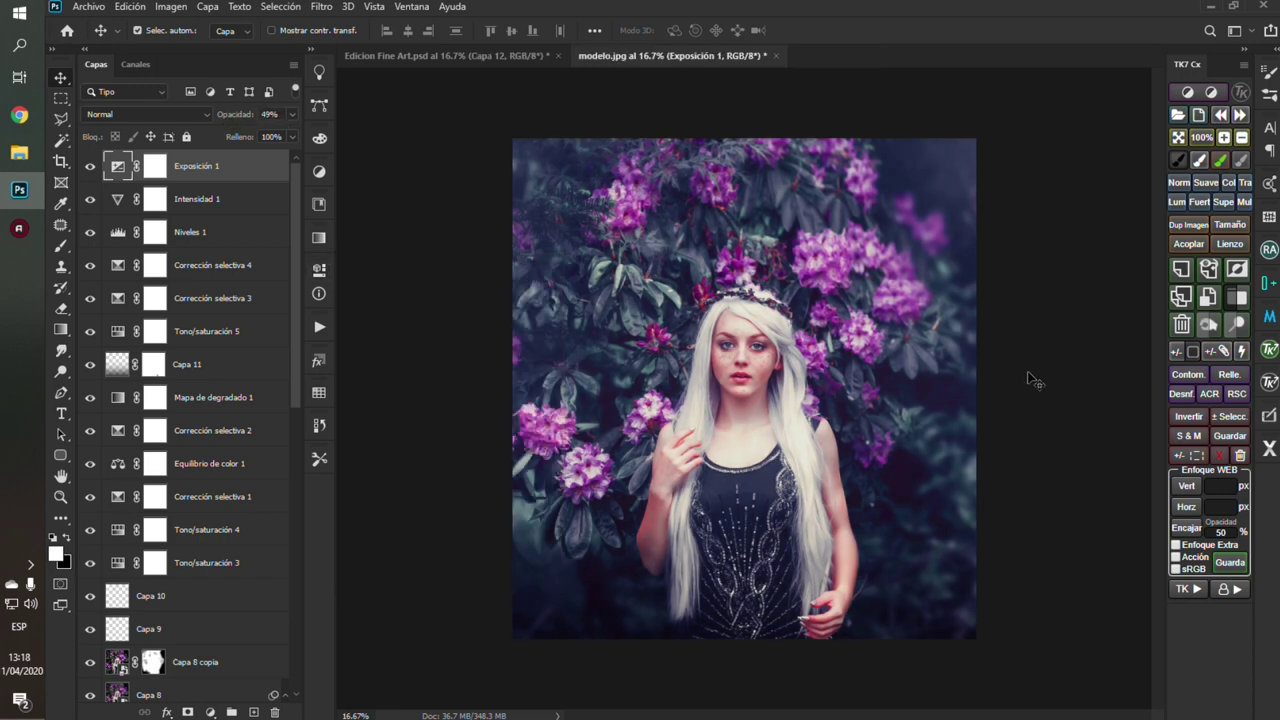
Step: Create Capa 12 and stamp the merged image into it with Apply Image
left_click(254, 712)
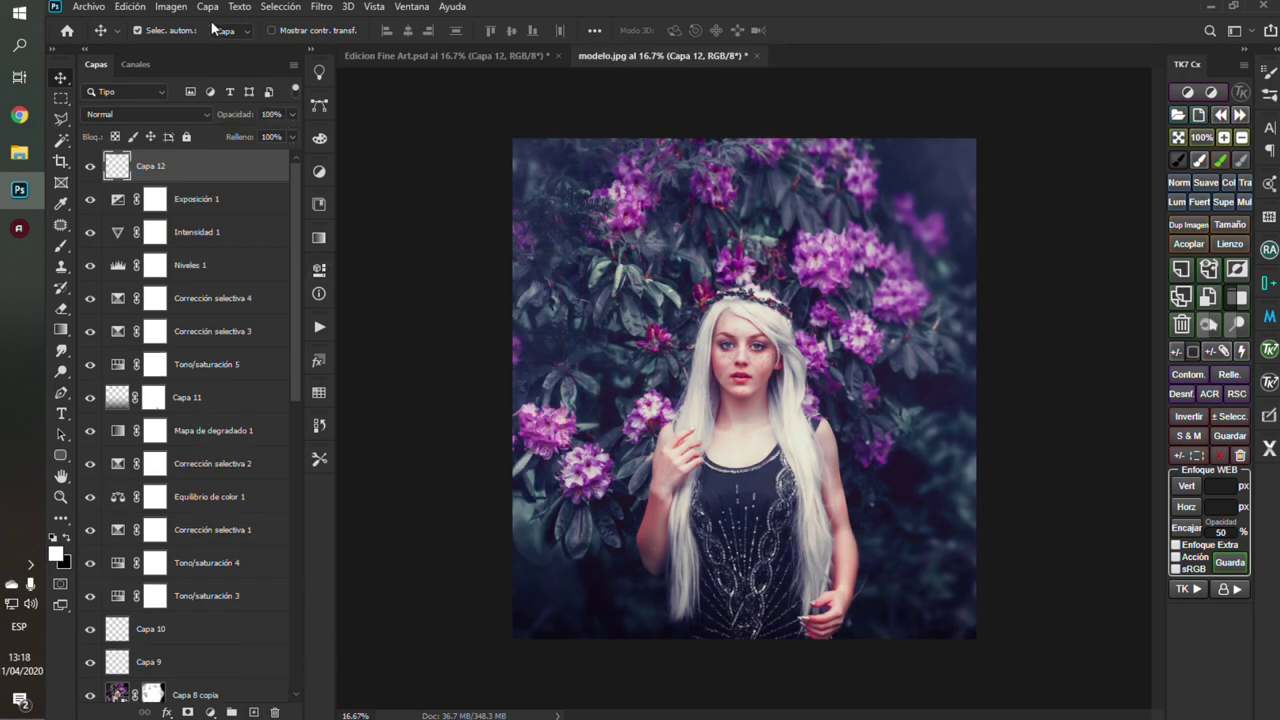
left_click(176, 8)
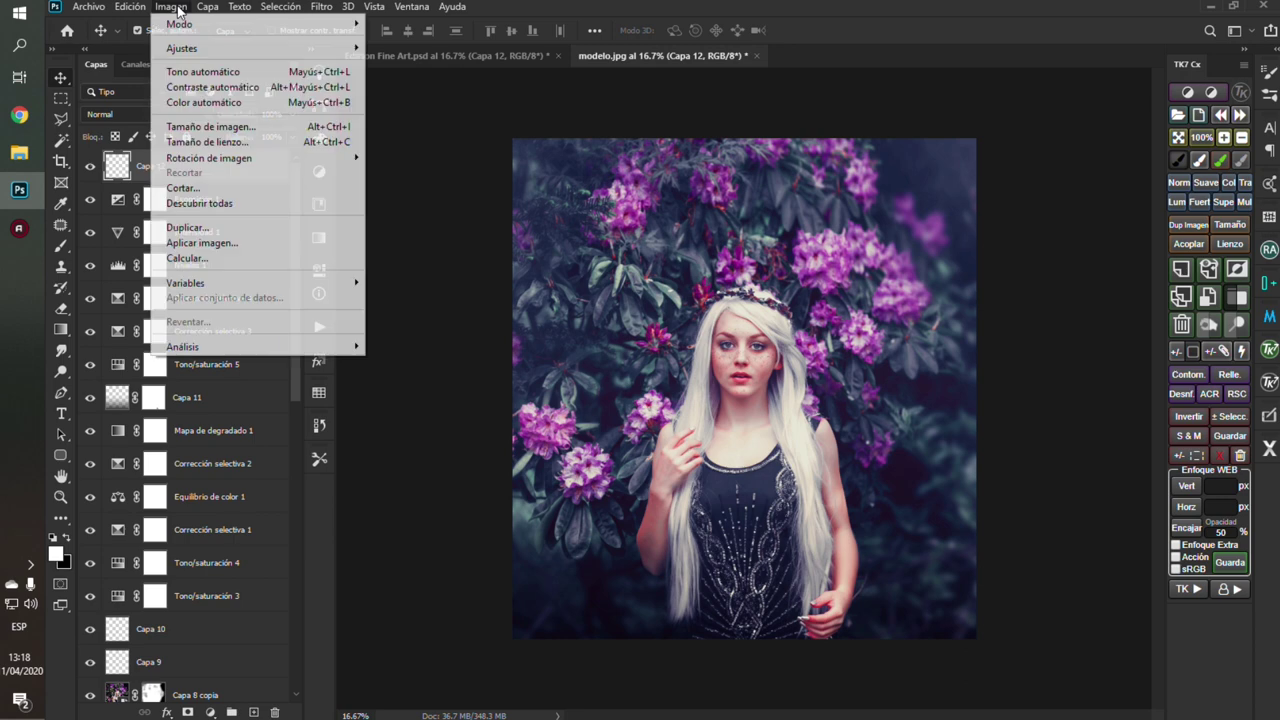
left_click(208, 245)
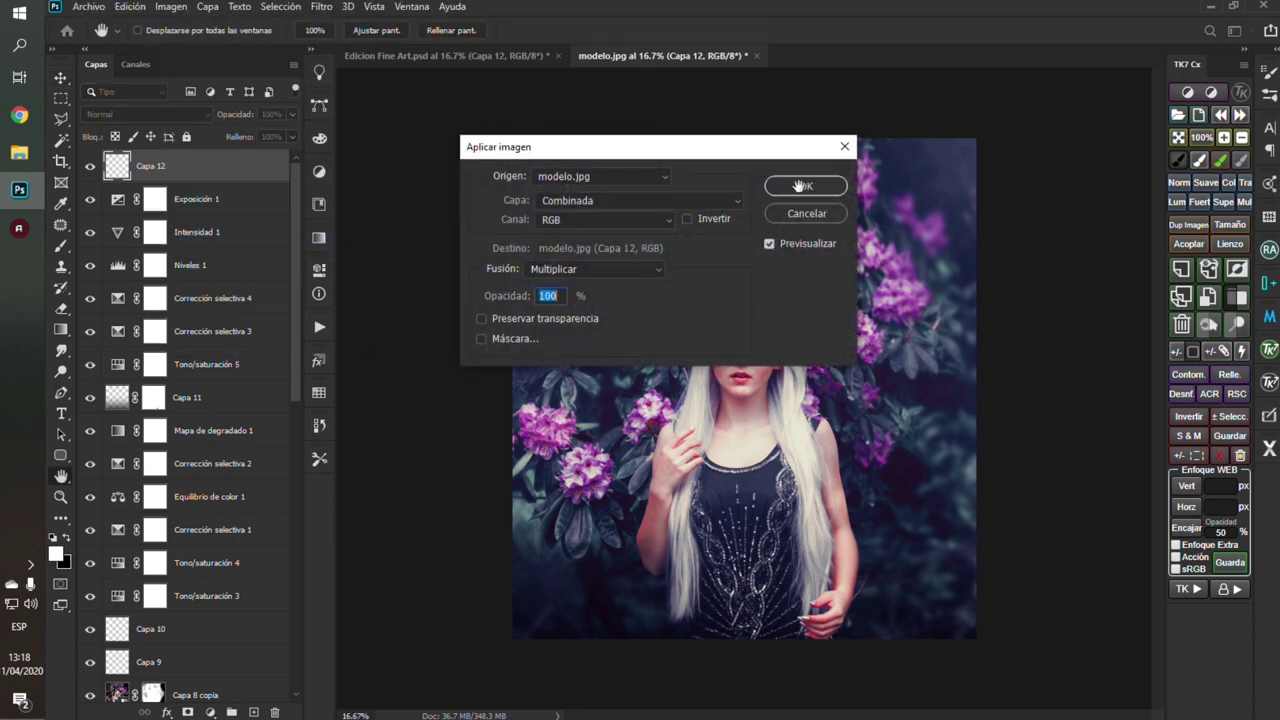
left_click(798, 188)
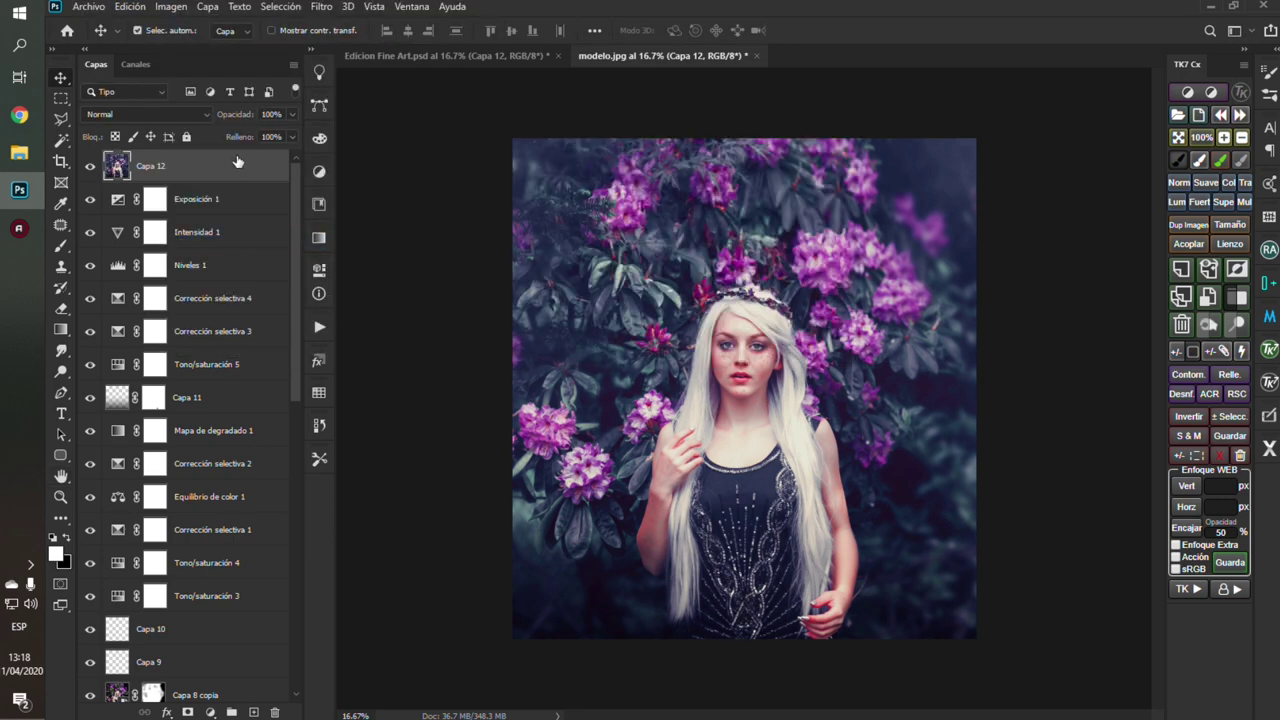
Step: Convert Capa 12 to a smart object, duplicate it, and reselect Capa 12
right_click(230, 159)
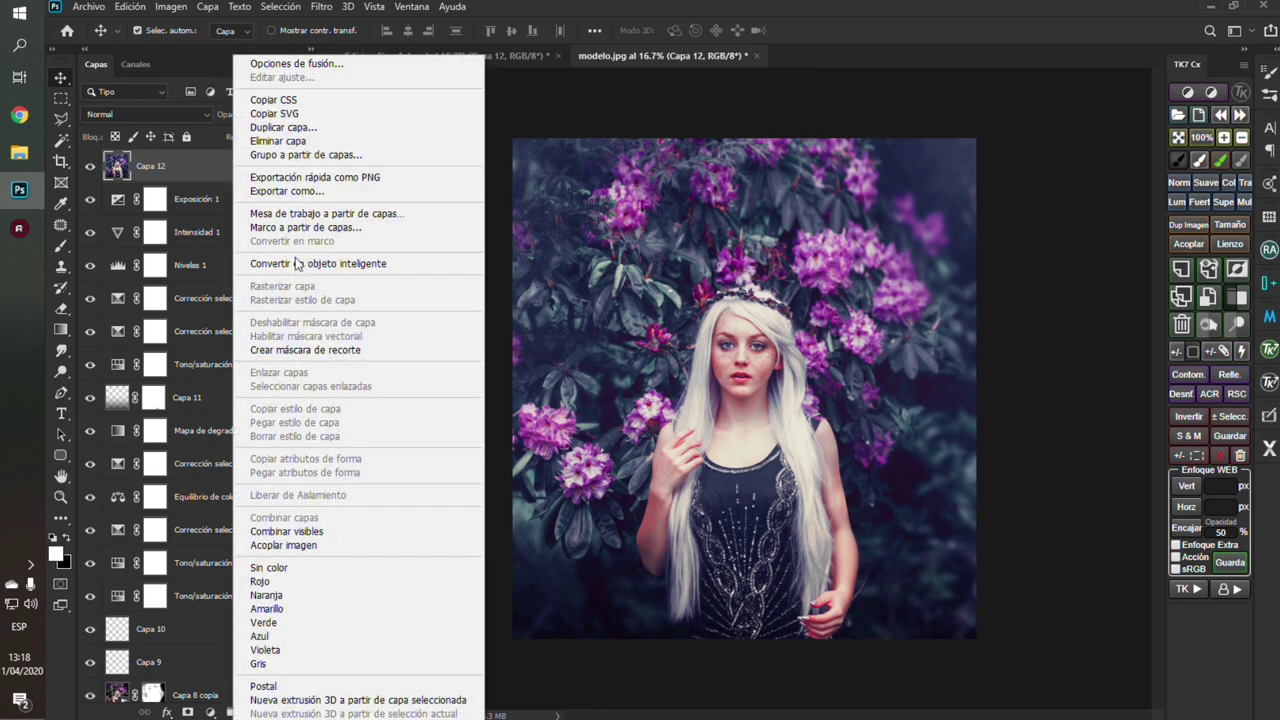
left_click(297, 264)
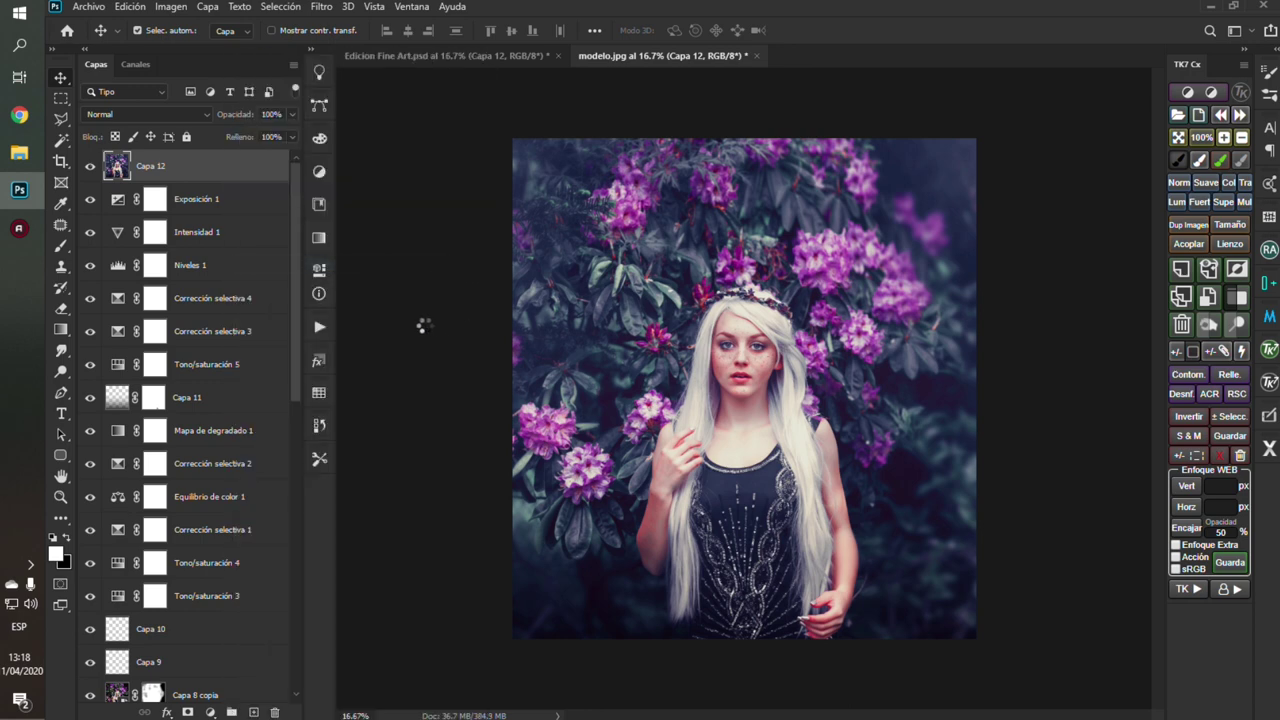
key("ctrl+j")
left_click(199, 200)
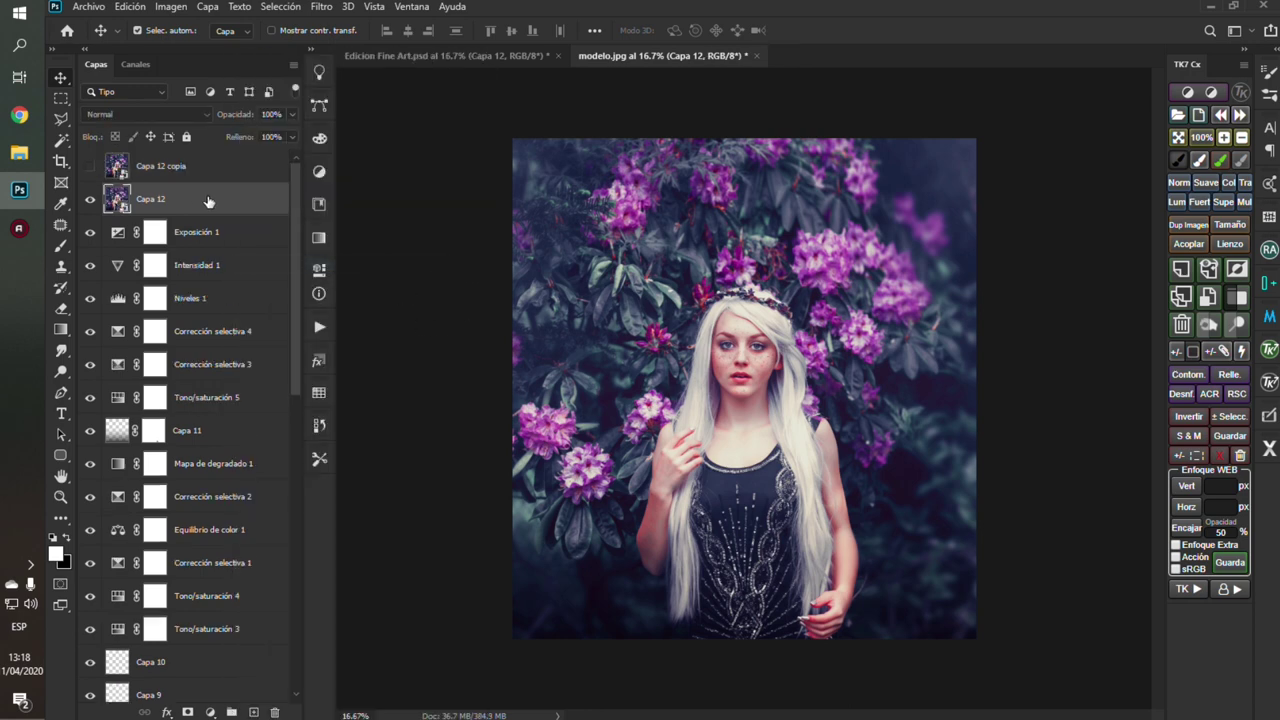
Step: Apply Lens Correction with vignette amount −54 and midpoint +33
left_click(321, 6)
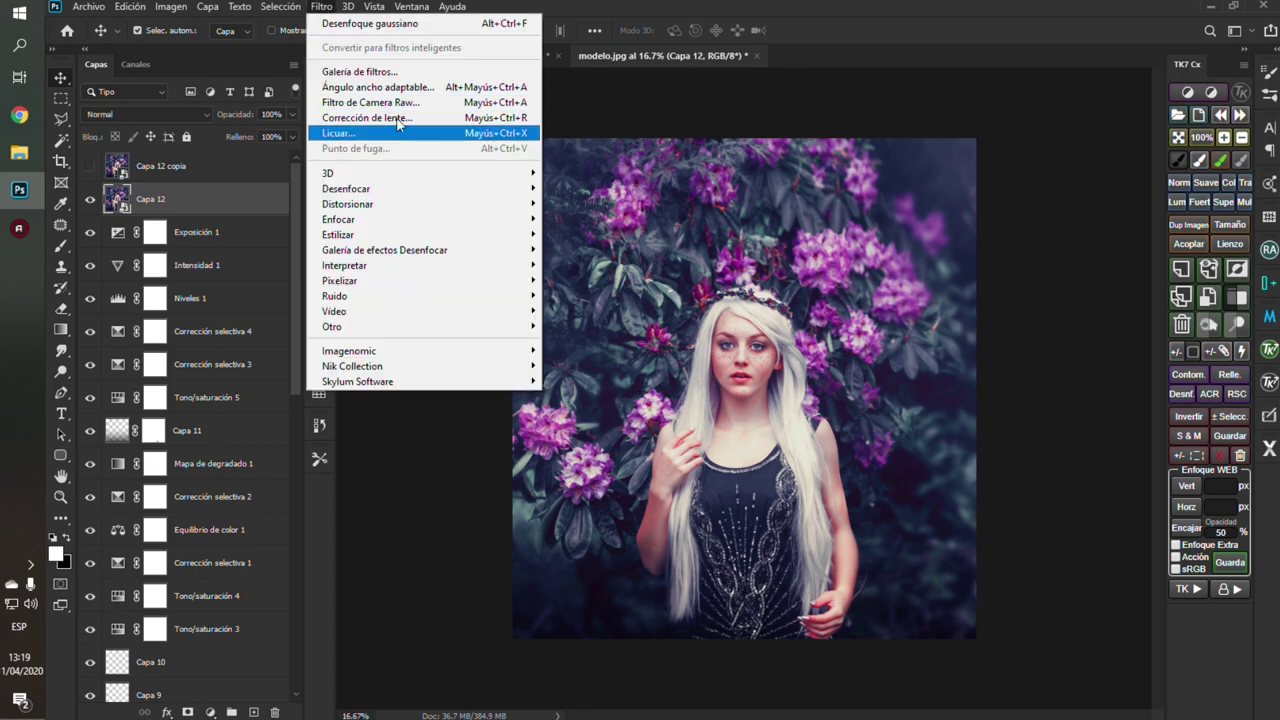
left_click(398, 119)
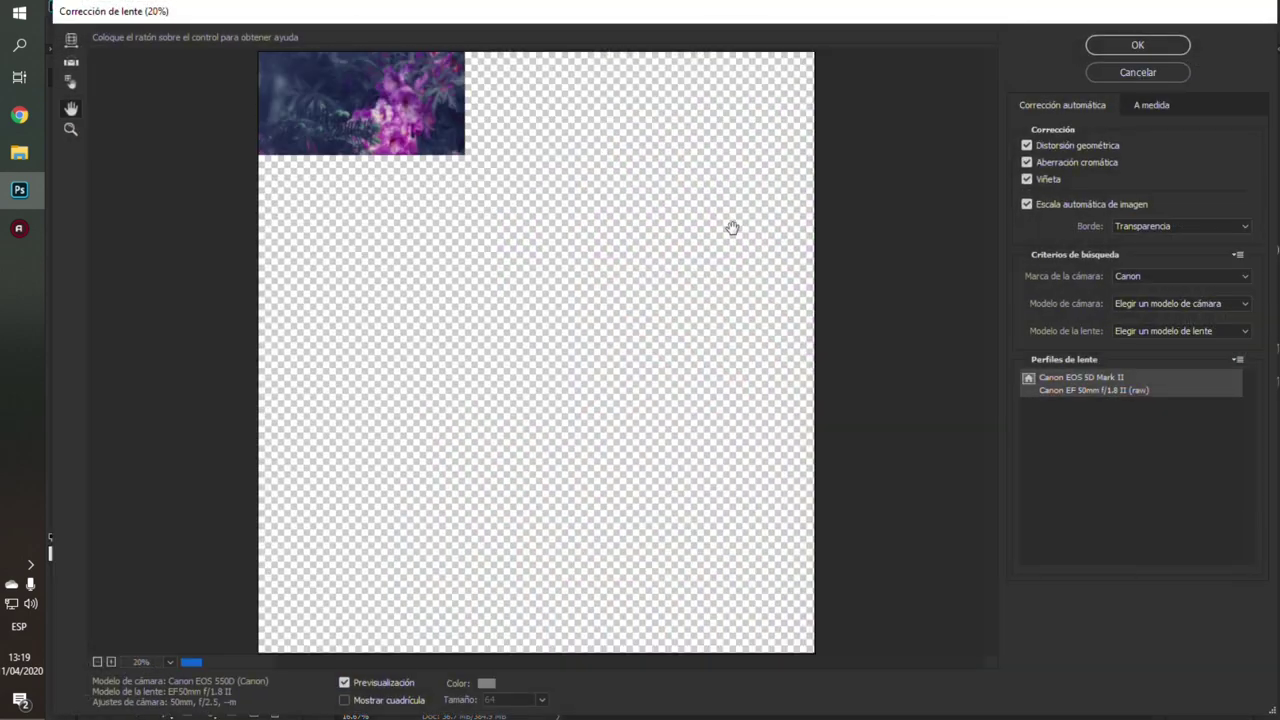
left_click(1148, 106)
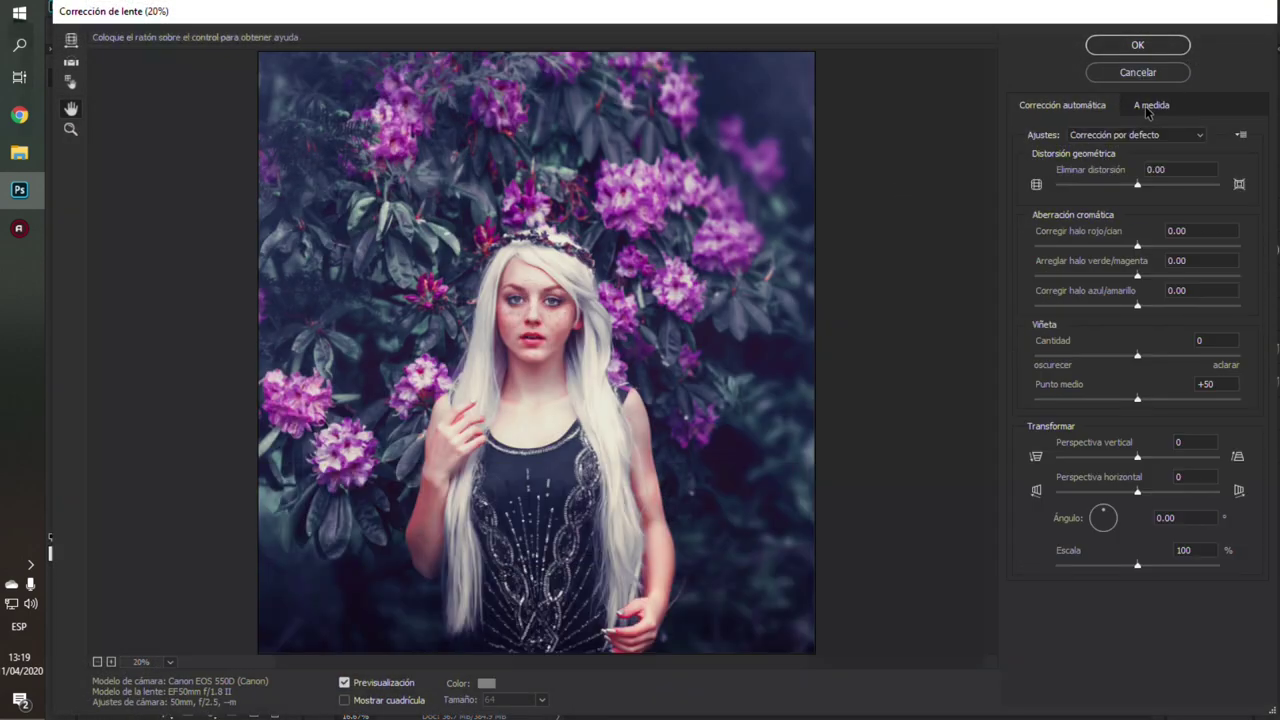
left_click(1080, 355)
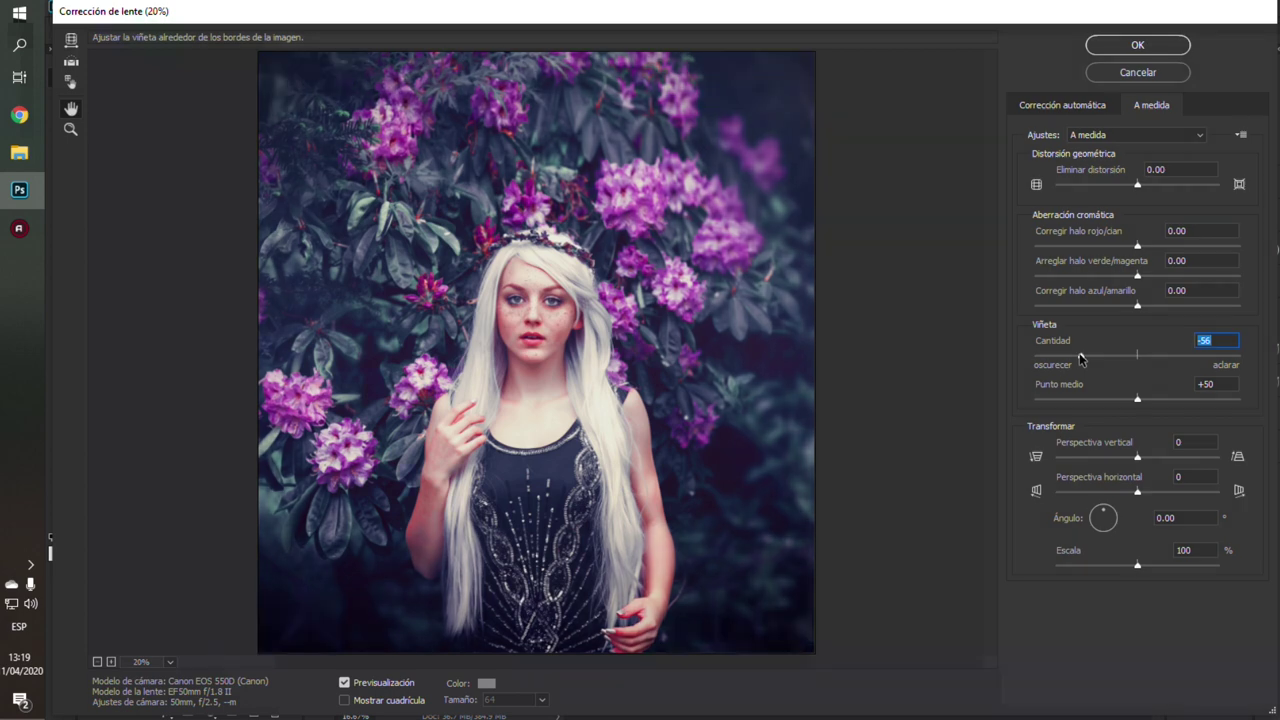
left_click(1082, 356)
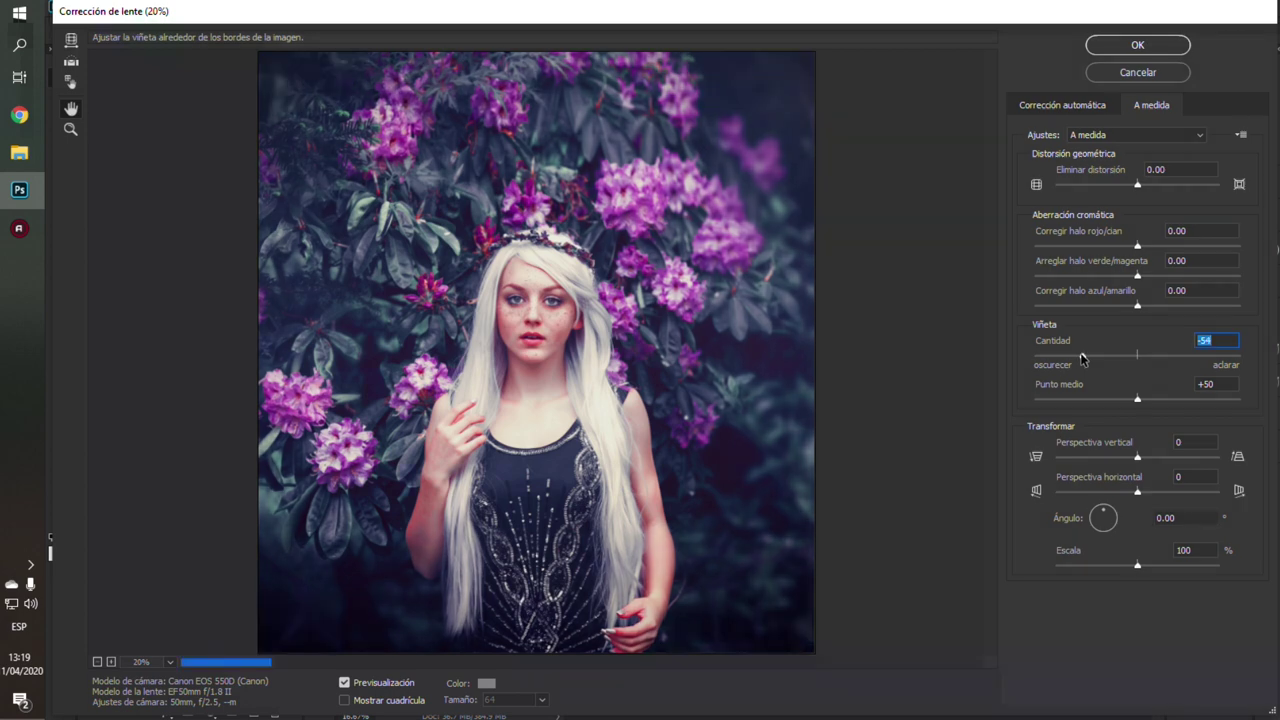
left_click(1109, 399)
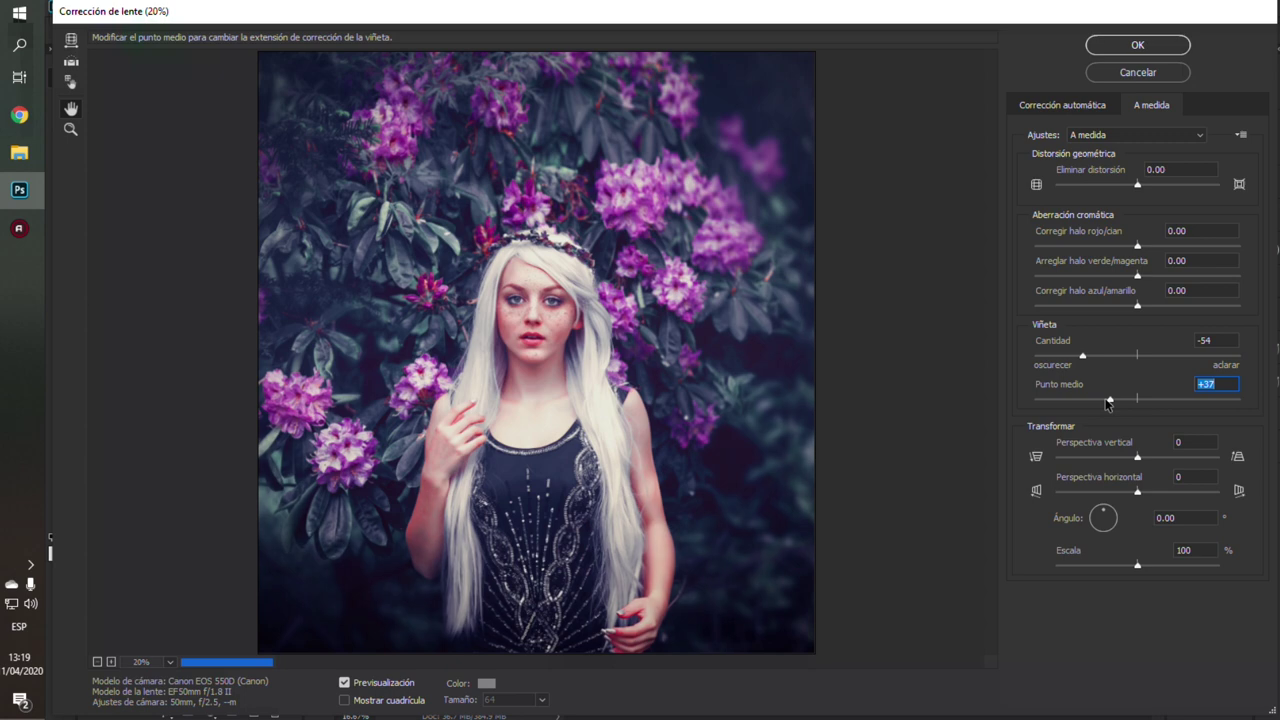
left_click_drag(1106, 399, 1100, 399)
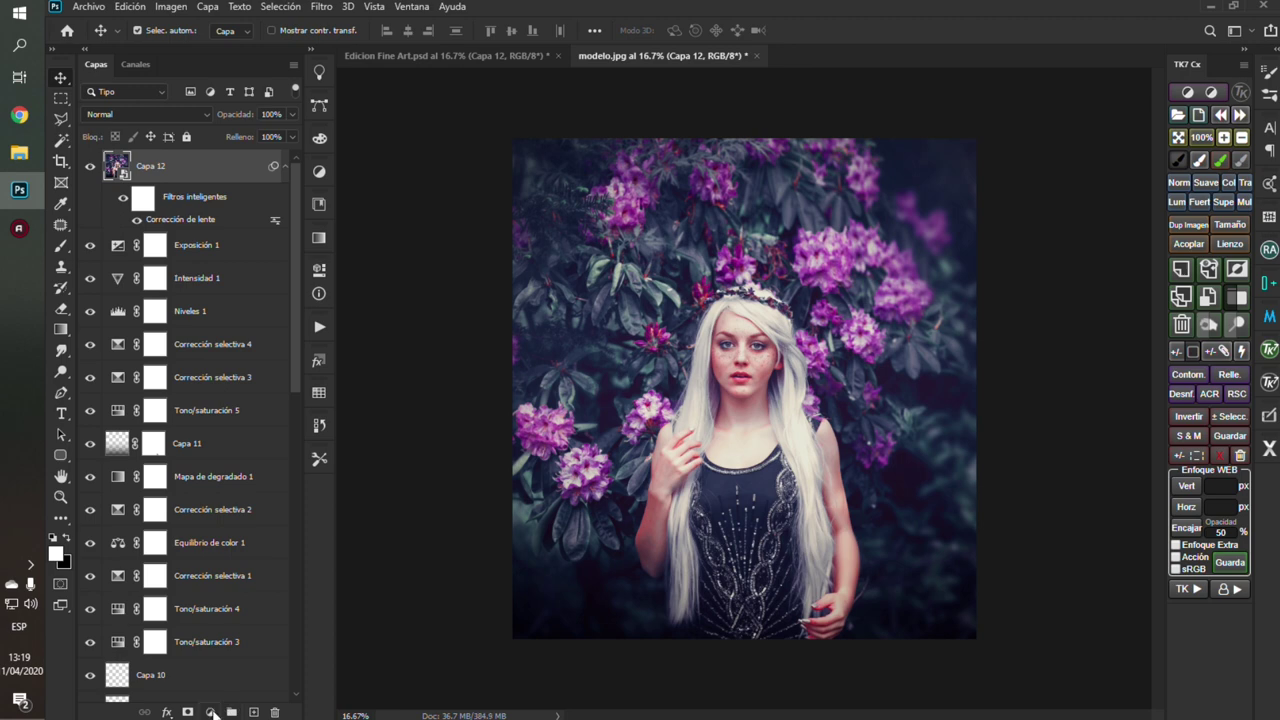
Step: Add a Brightness/Contrast layer with Contrast raised to 16, then close Properties
left_click(212, 712)
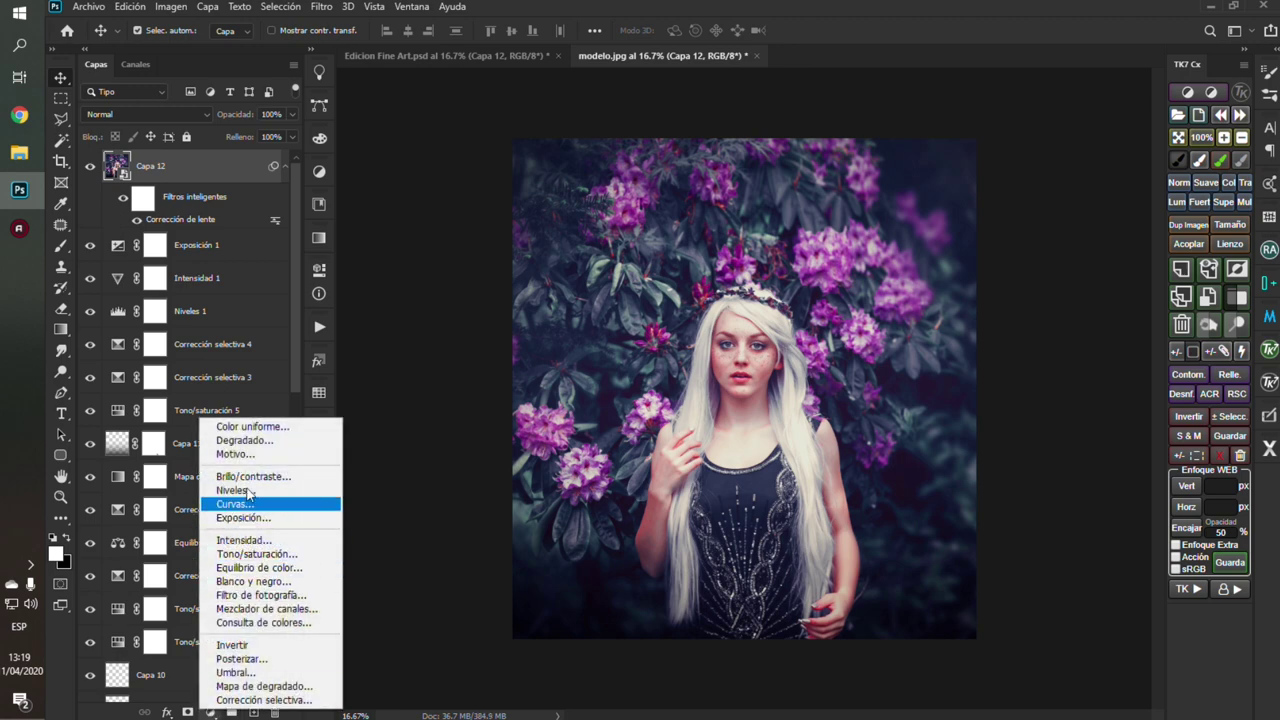
left_click(247, 477)
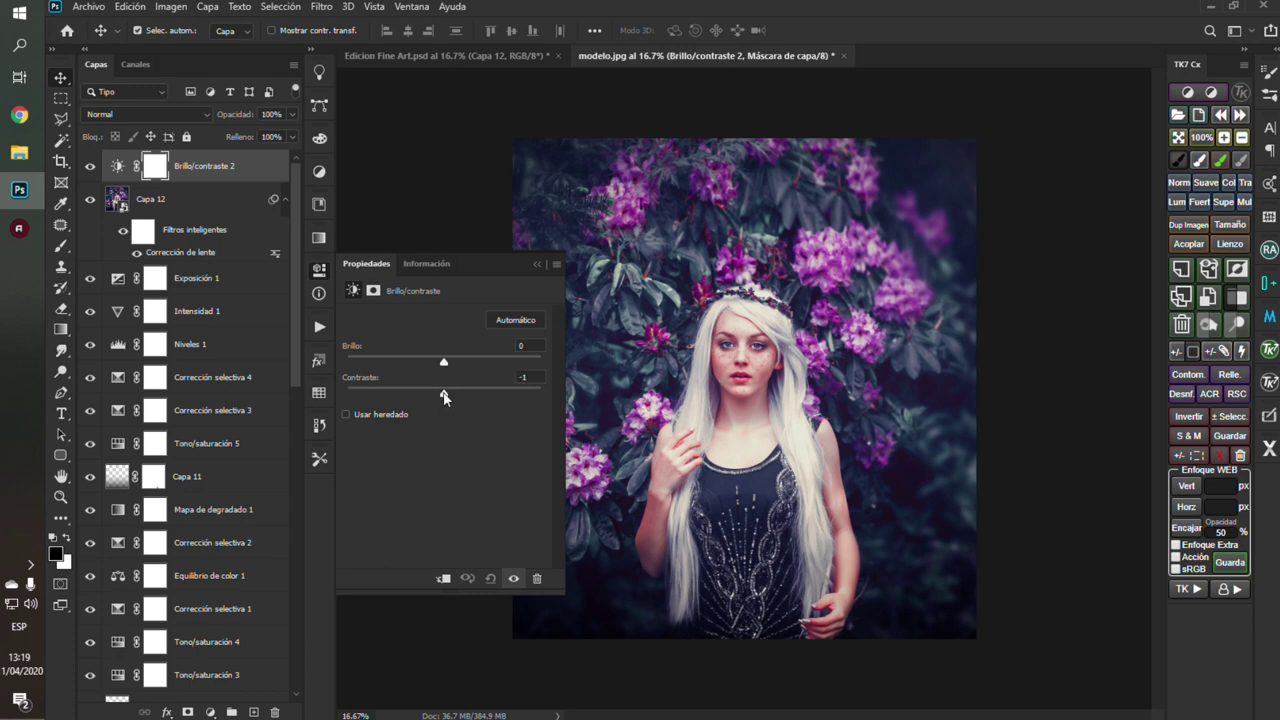
left_click_drag(444, 396, 459, 396)
left_click(547, 265)
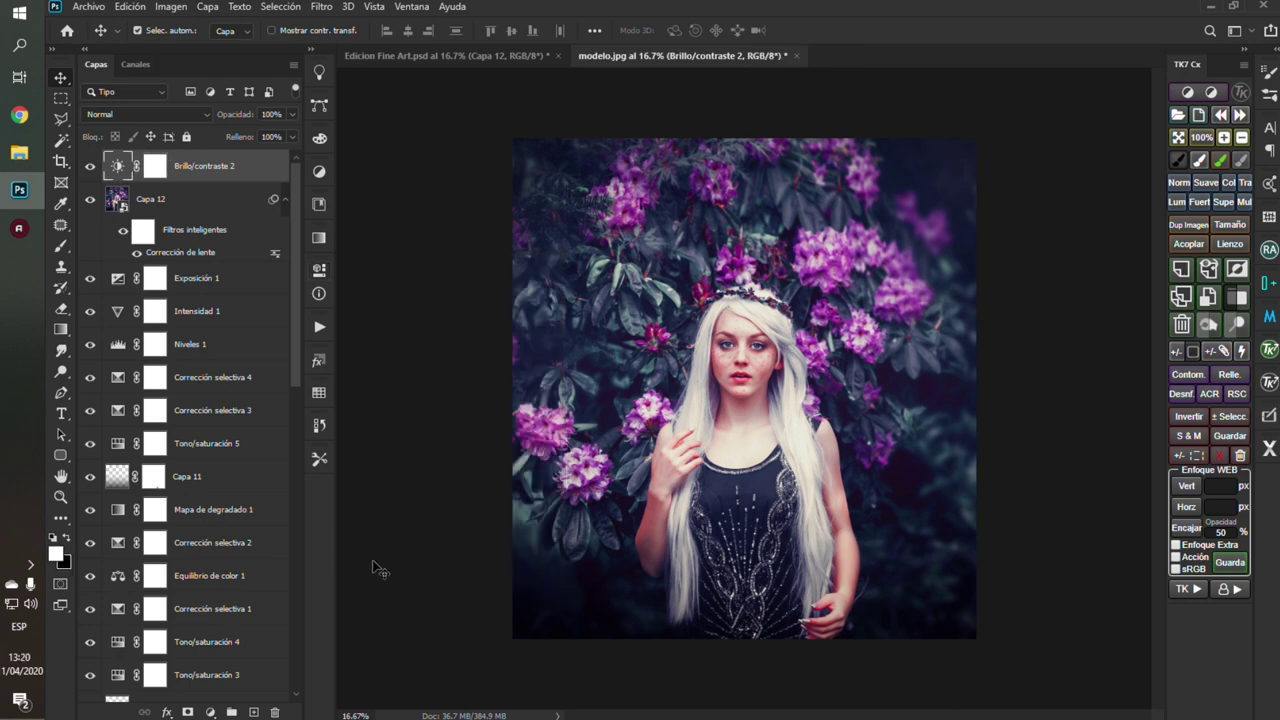
left_click(211, 712)
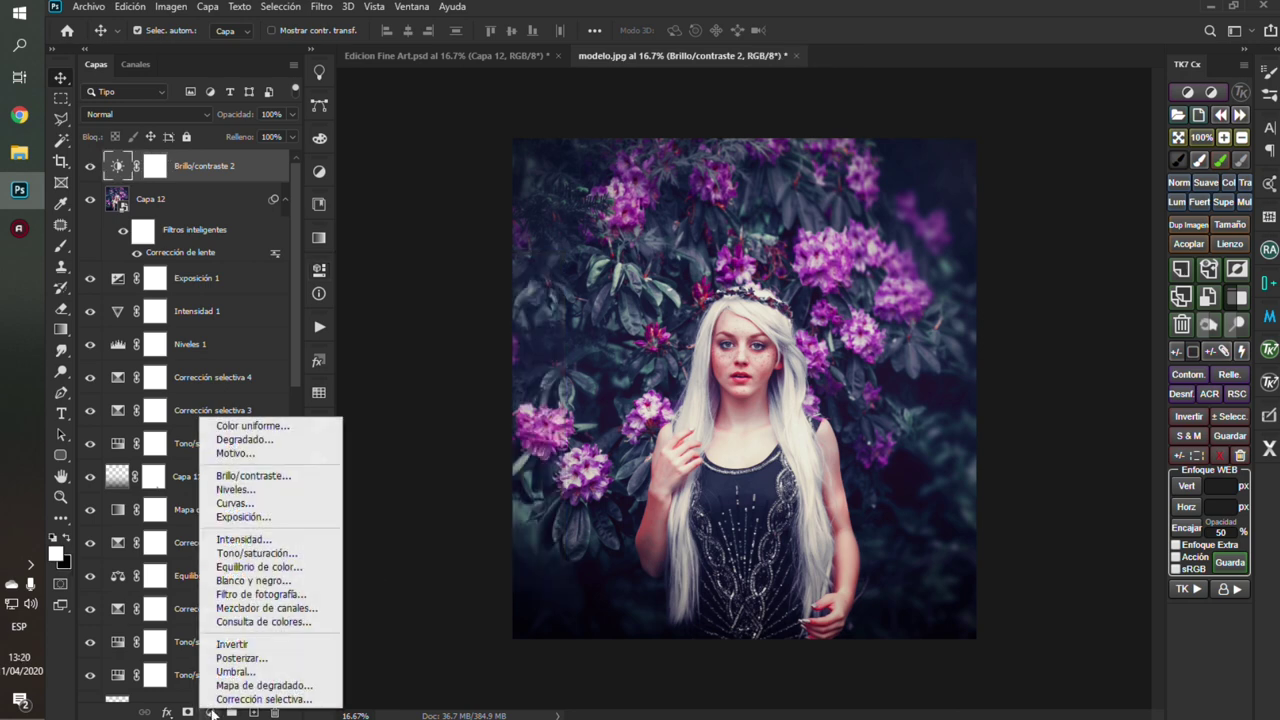
Step: Add a Hue/Saturation layer, lower master saturation, and boost the Reds' saturation
left_click(283, 556)
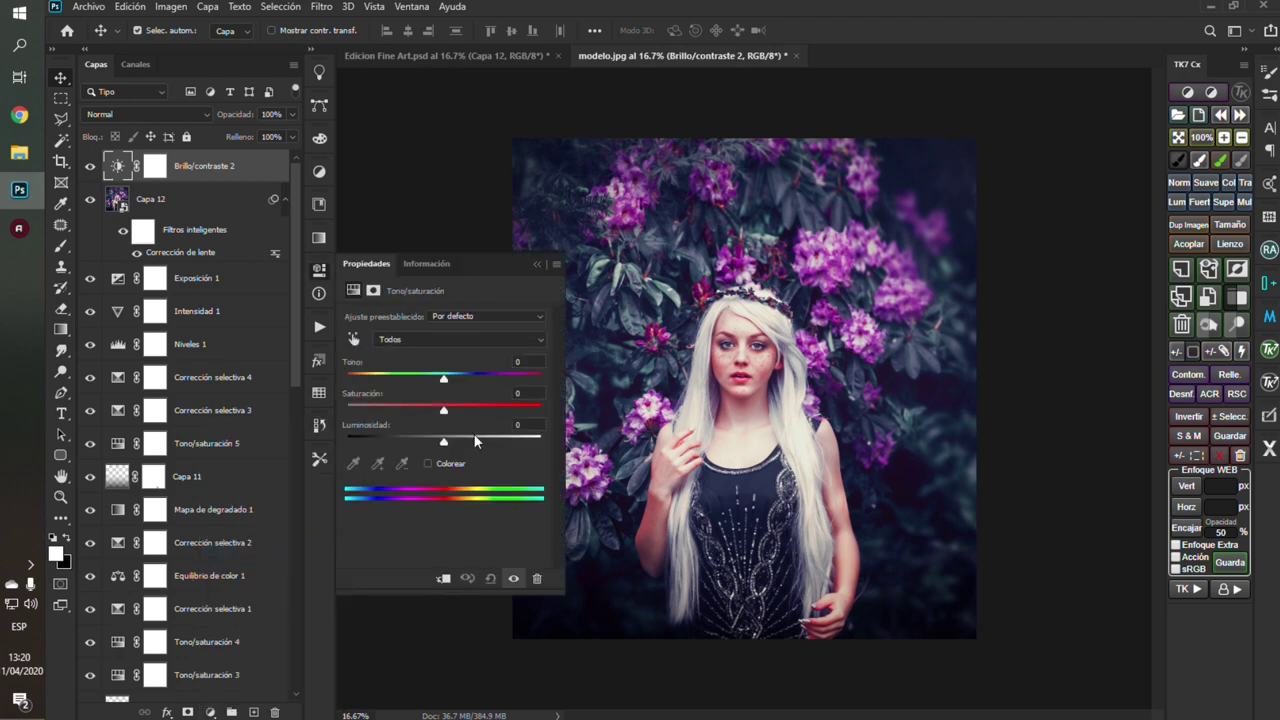
left_click_drag(444, 410, 417, 413)
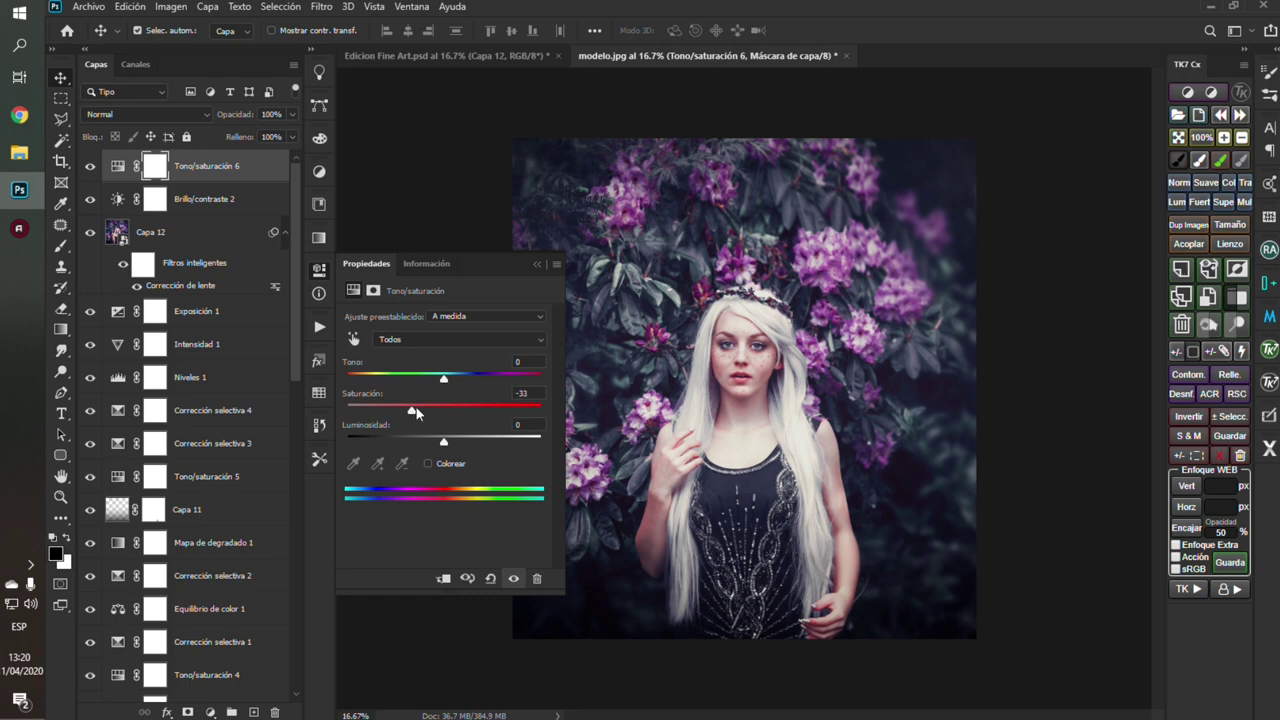
left_click(417, 337)
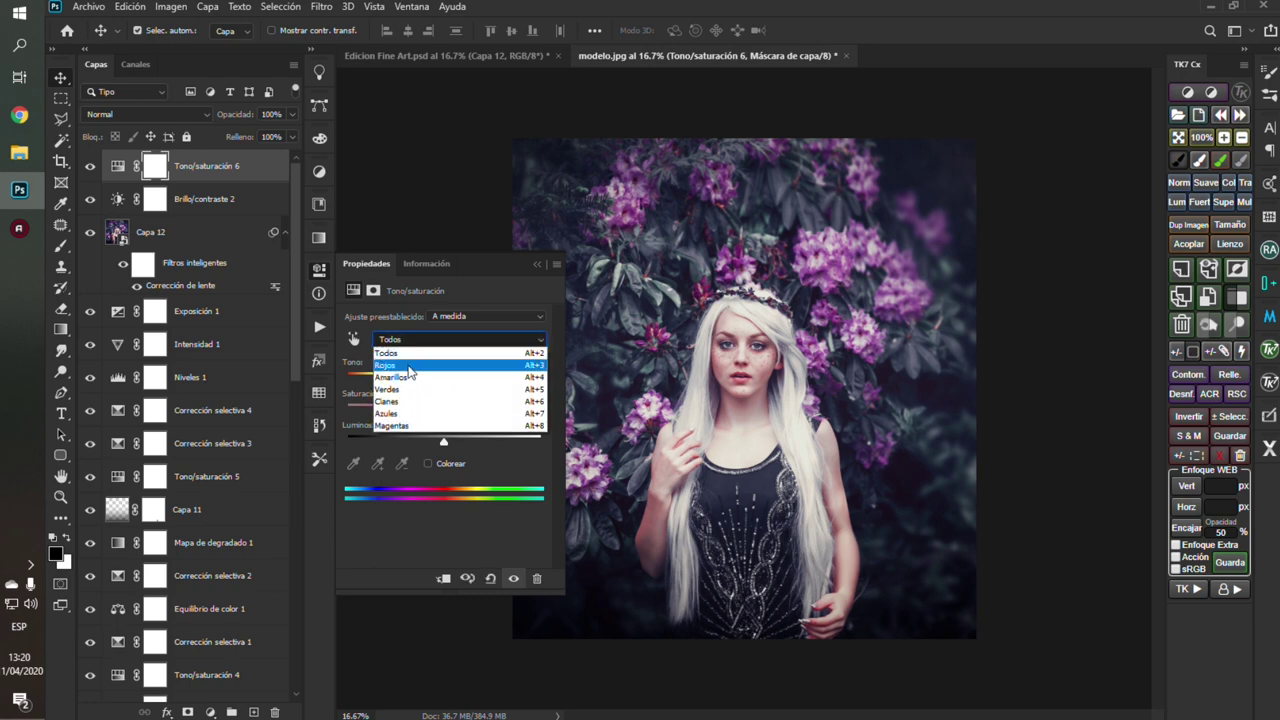
left_click(408, 366)
mouse_move(444, 411)
left_mouse_down()
mouse_move(497, 413)
mouse_move(462, 416)
left_mouse_up()
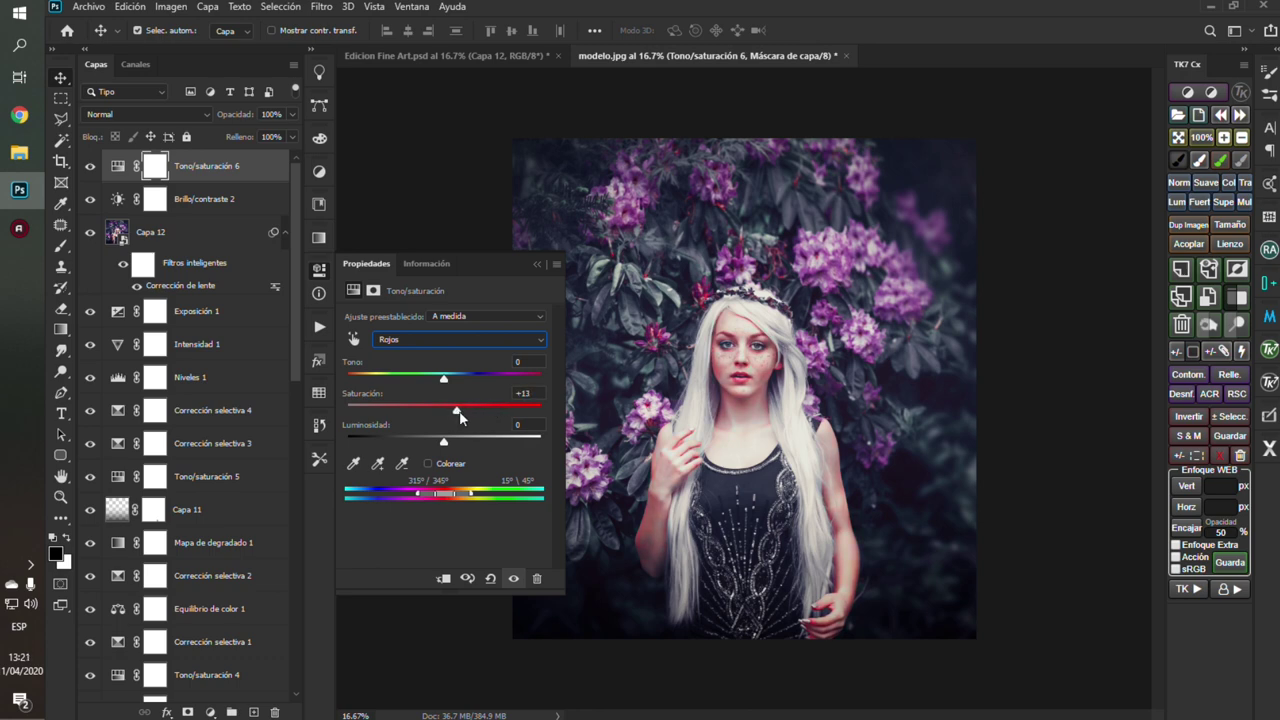
Step: Boost the Magentas' saturation, then raise the Cyans' saturation to +67
left_click(418, 350)
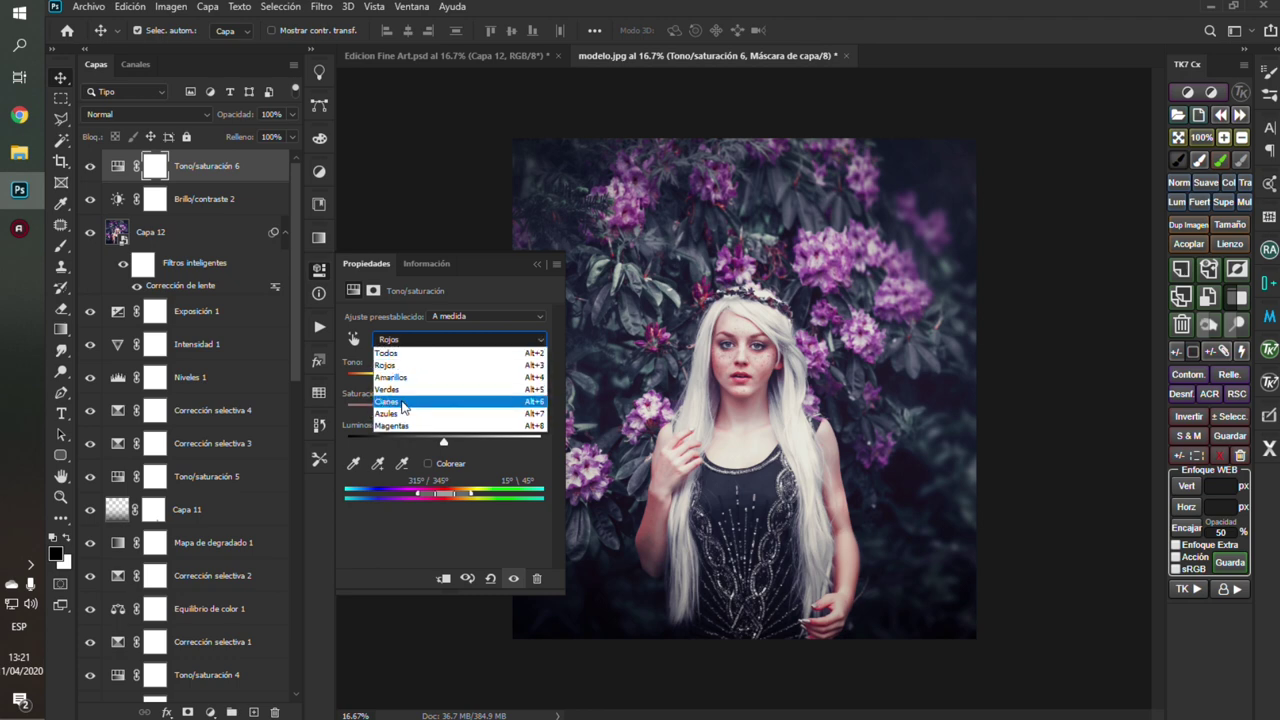
left_click(400, 426)
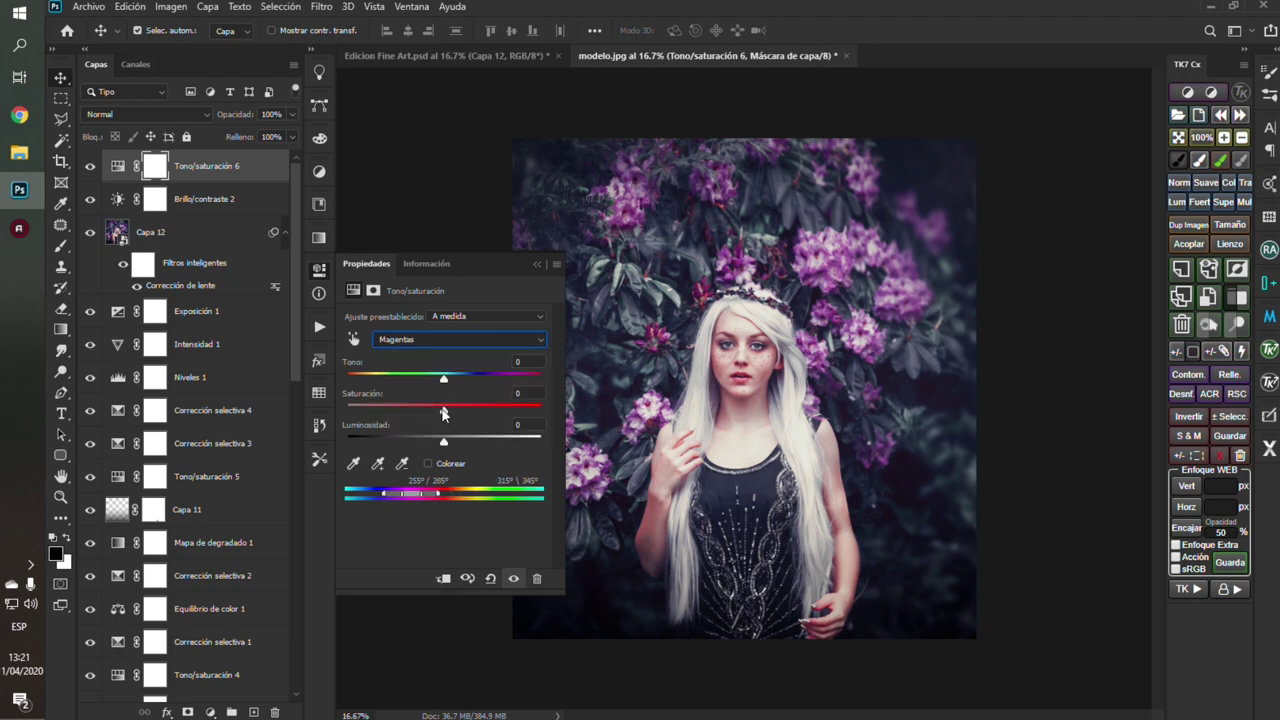
mouse_move(444, 413)
left_mouse_down()
mouse_move(479, 414)
mouse_move(465, 423)
left_mouse_up()
left_click(417, 341)
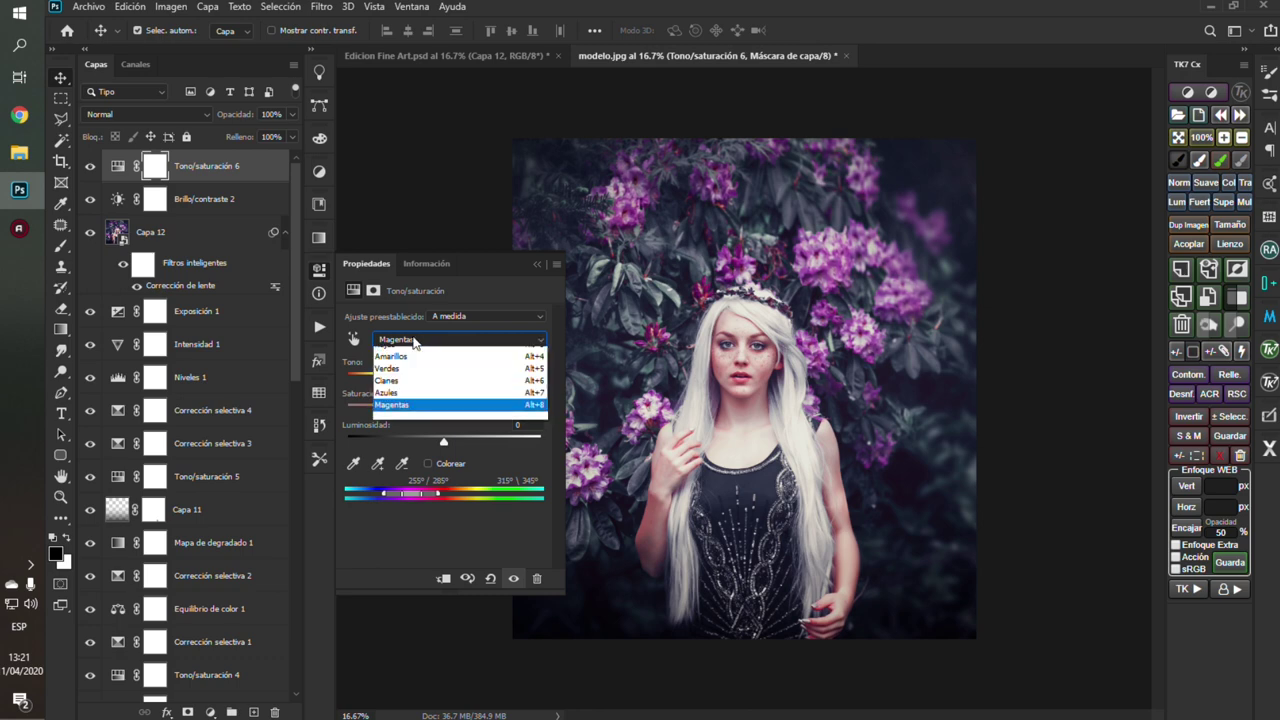
left_click(403, 389)
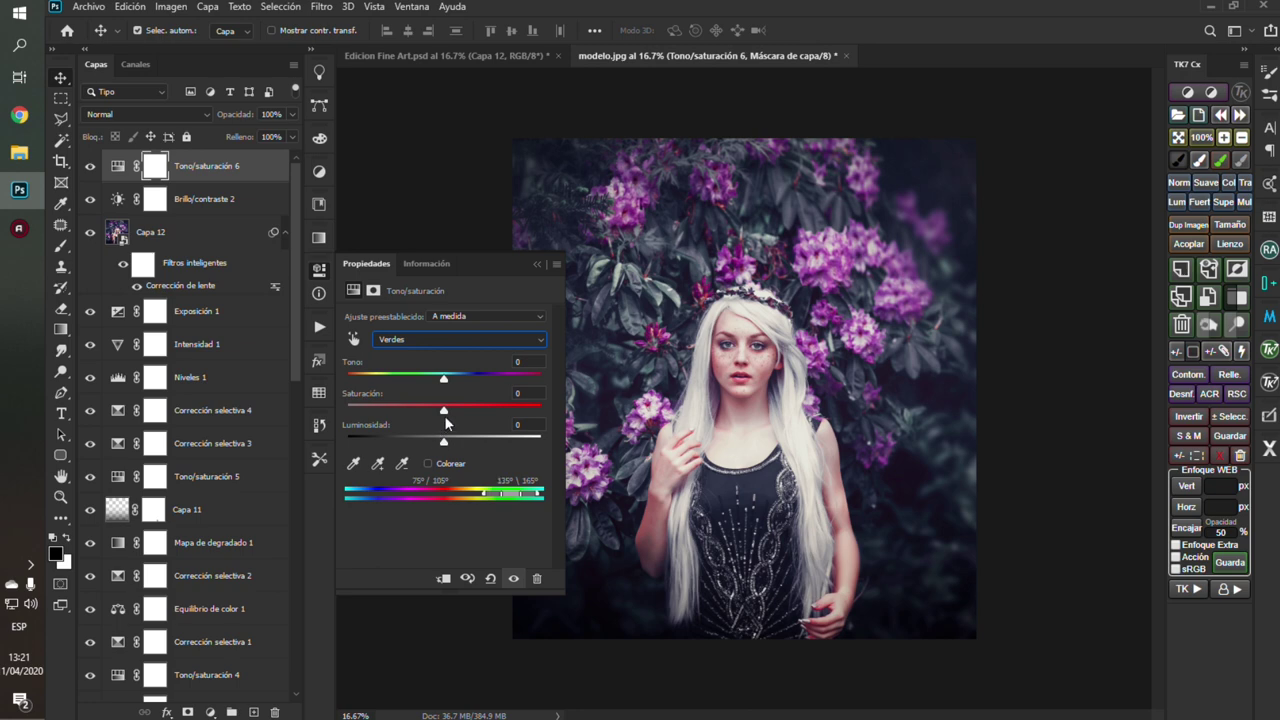
left_click(424, 340)
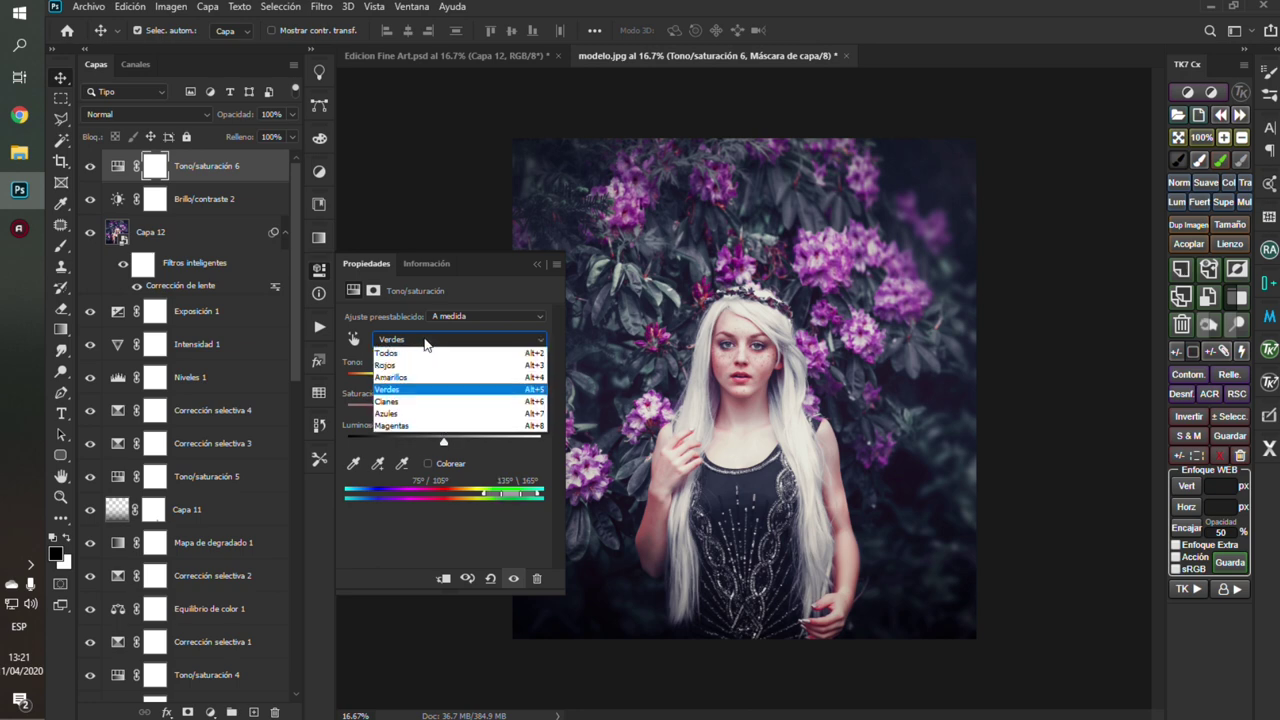
left_click(403, 403)
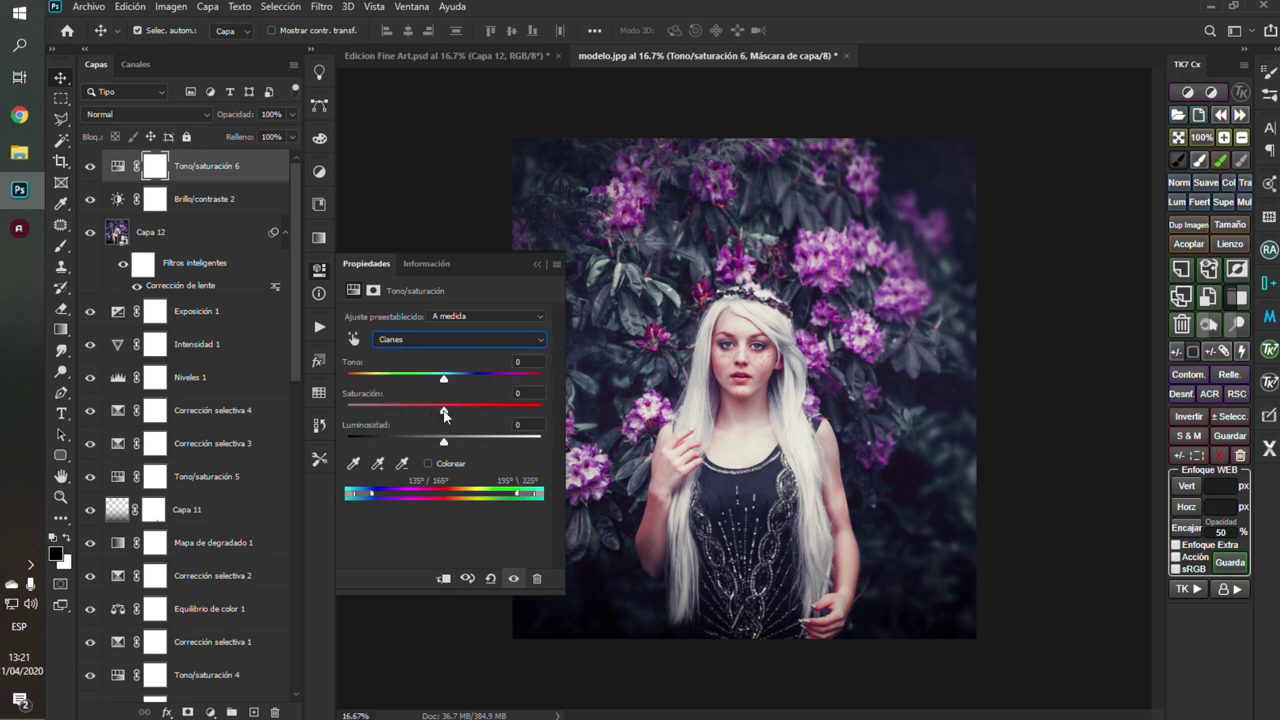
left_click_drag(444, 412, 504, 412)
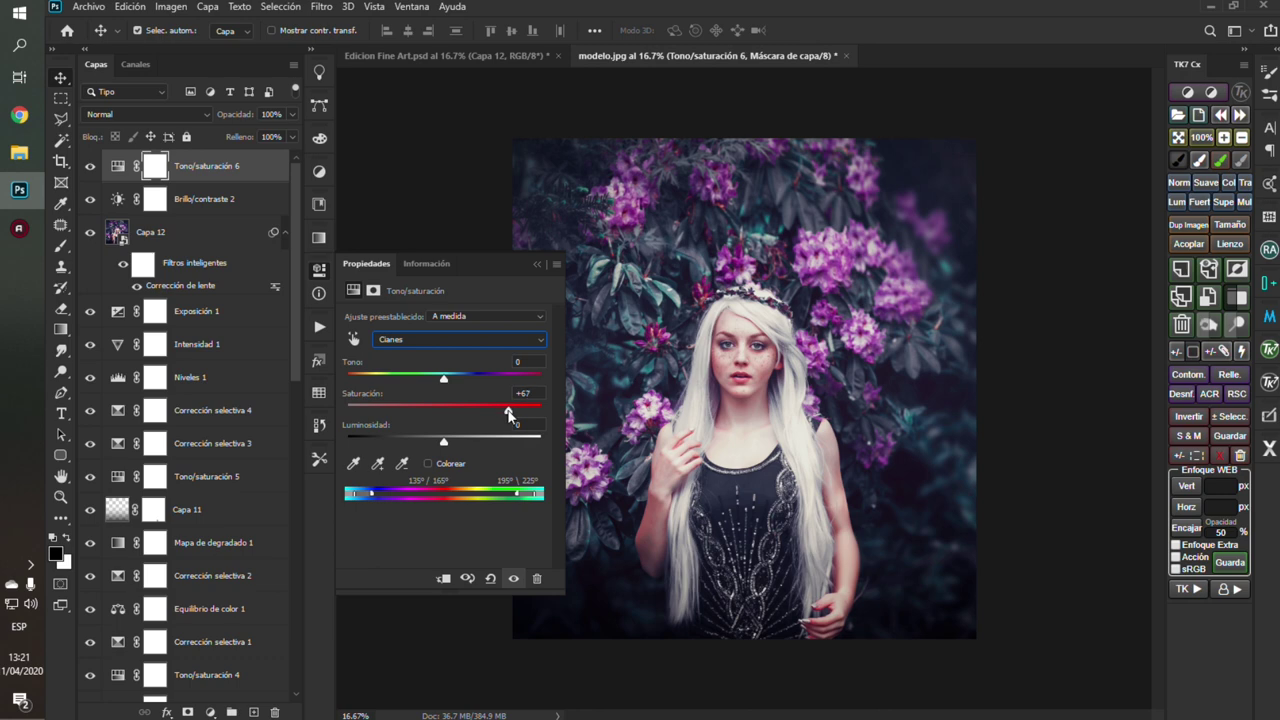
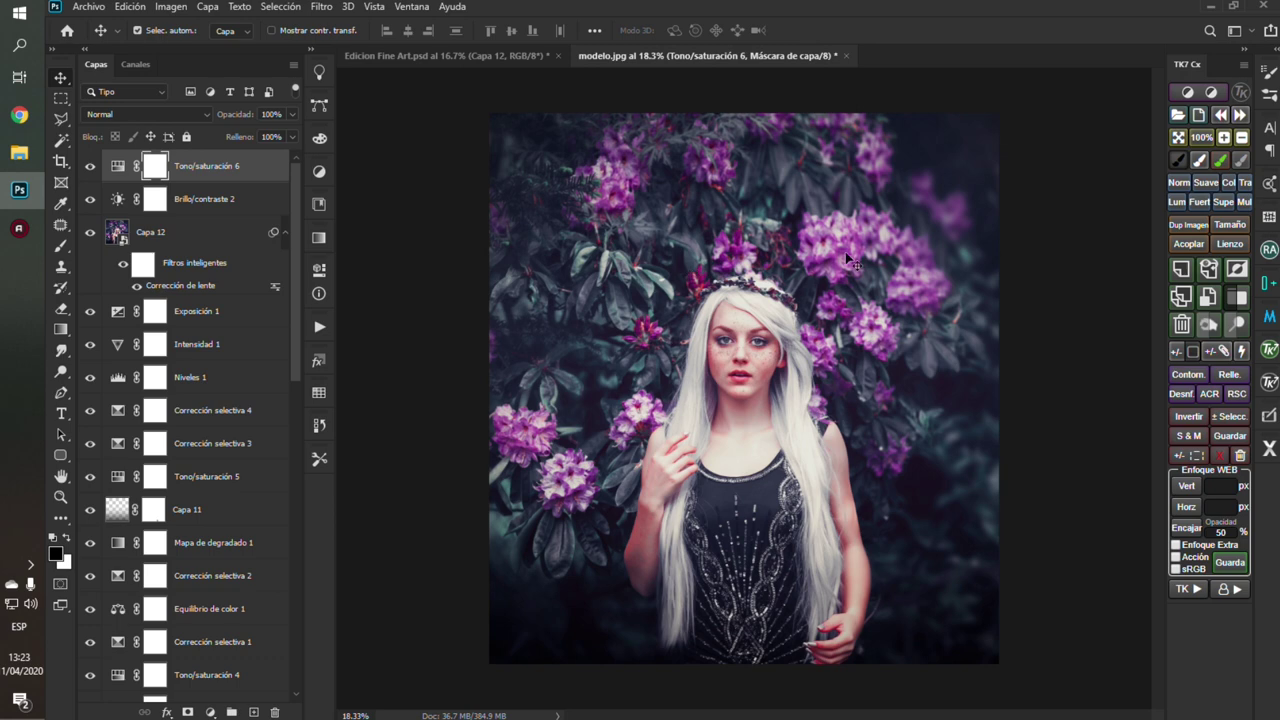
Step: Add new layer Capa 13 and stamp the visible image into it via Apply Image (Combinada, 100%)
left_click(253, 710)
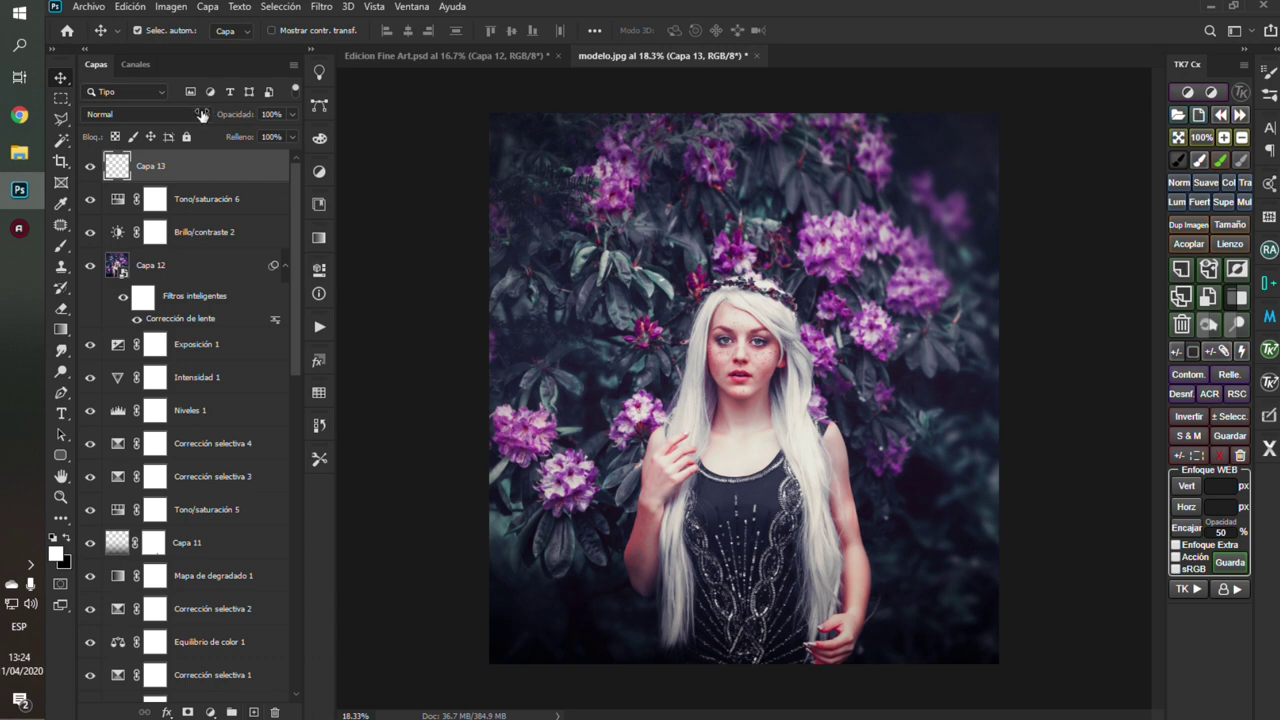
left_click(171, 7)
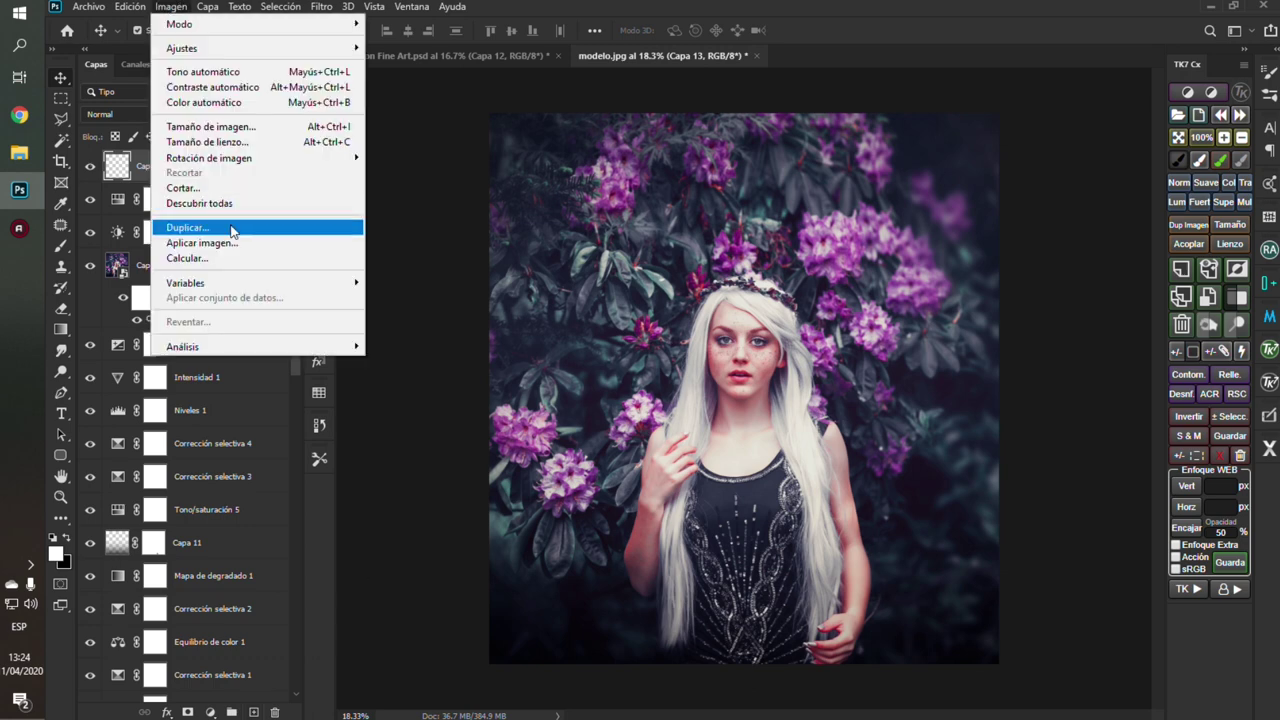
left_click(205, 243)
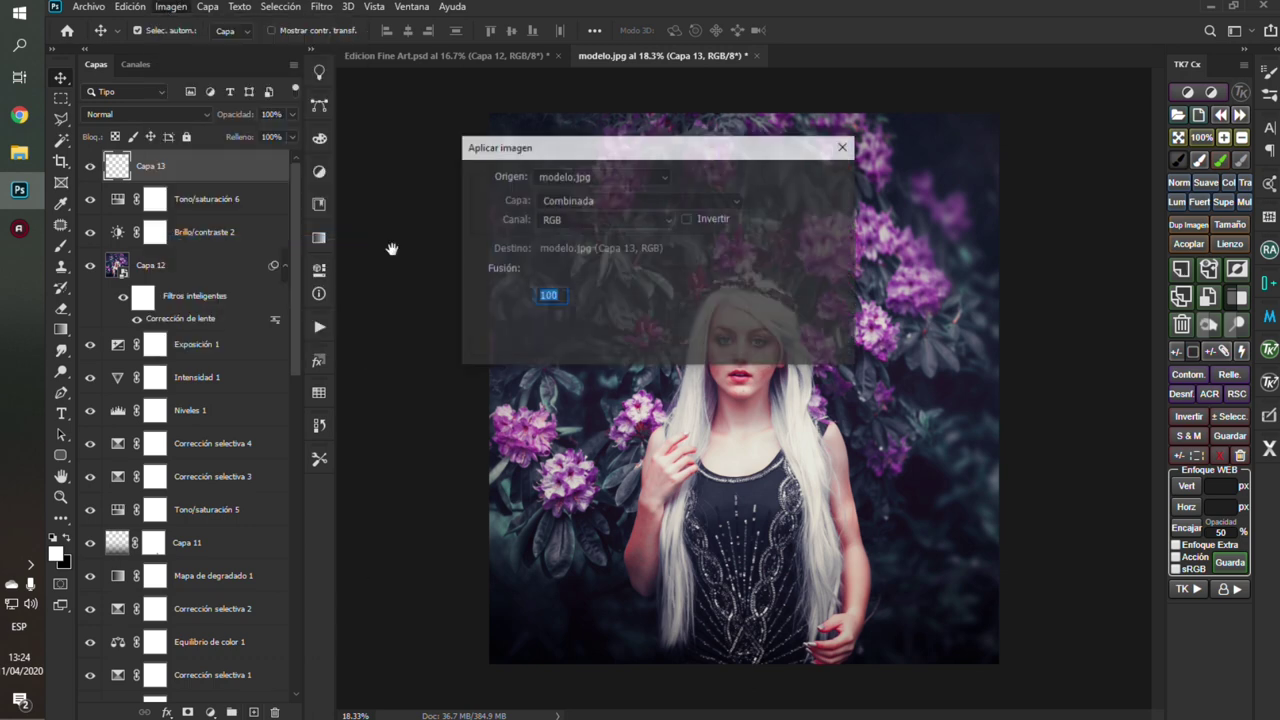
left_click(812, 188)
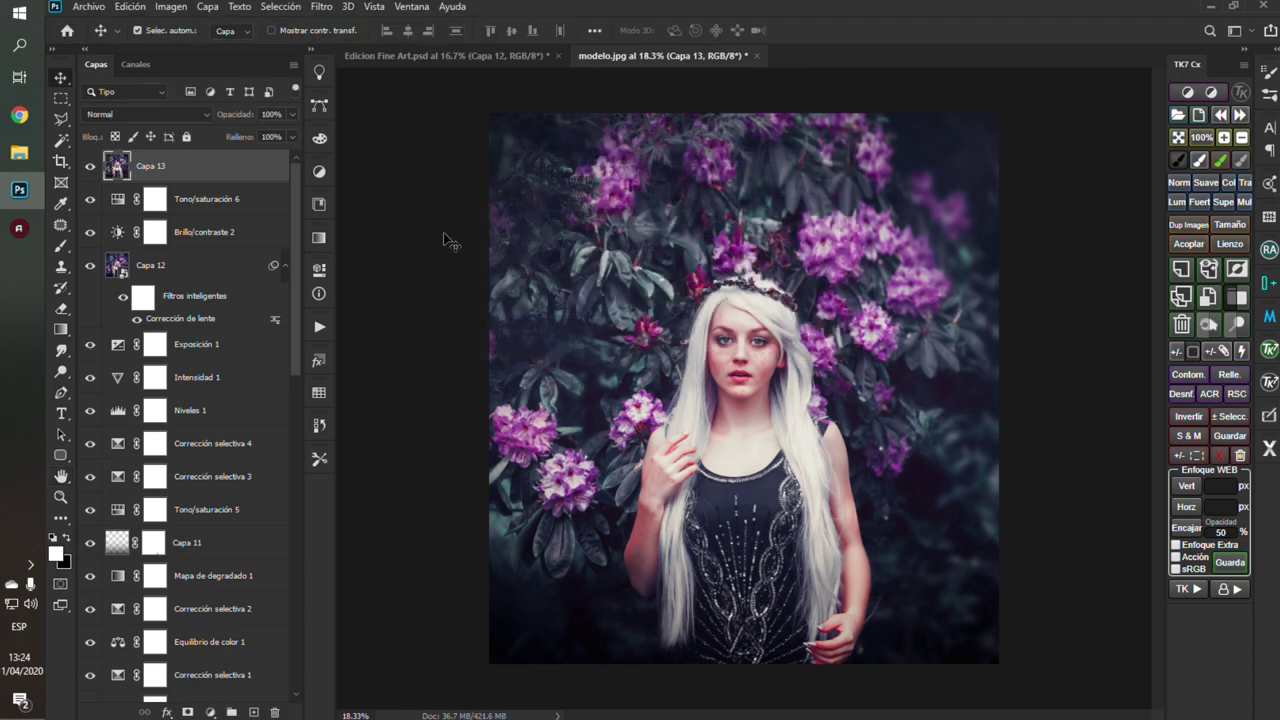
left_click(320, 25)
Step: In Camera Raw HSL Tono, set Púrpuras +65, Magentas +30 and Azules -41 with the targeted tool
left_click(355, 103)
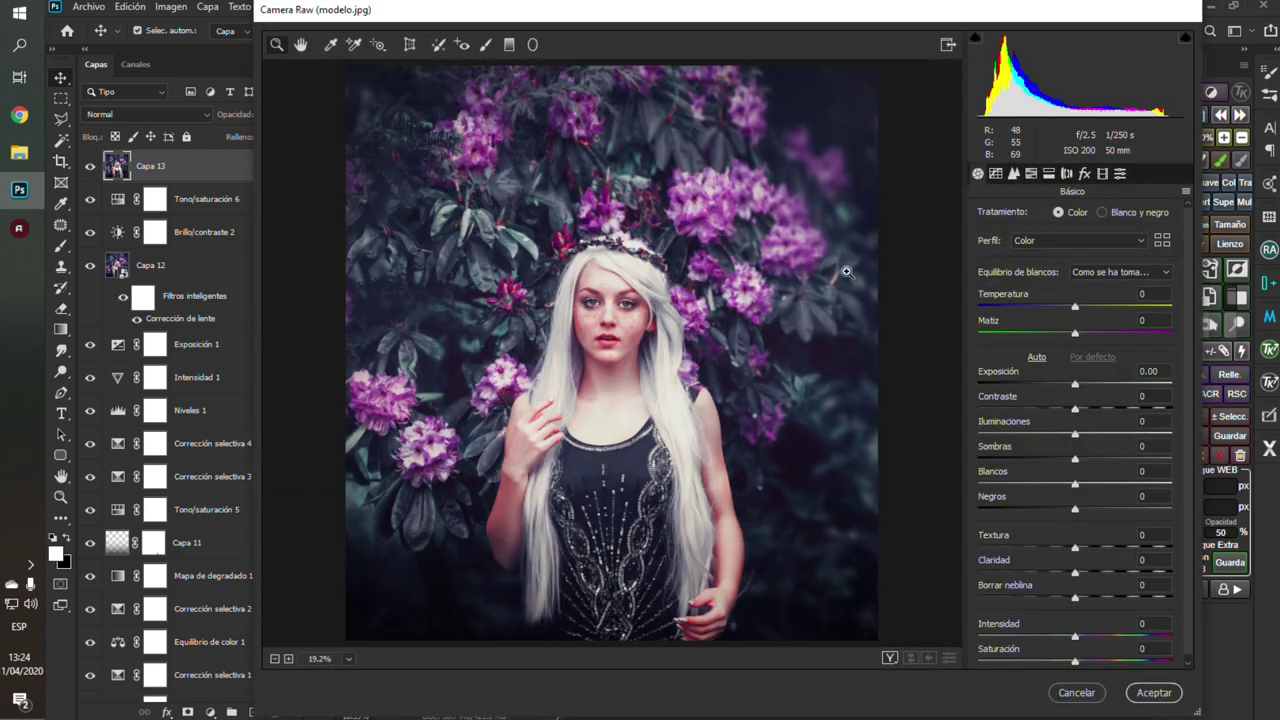
left_click(1030, 174)
left_click(989, 218)
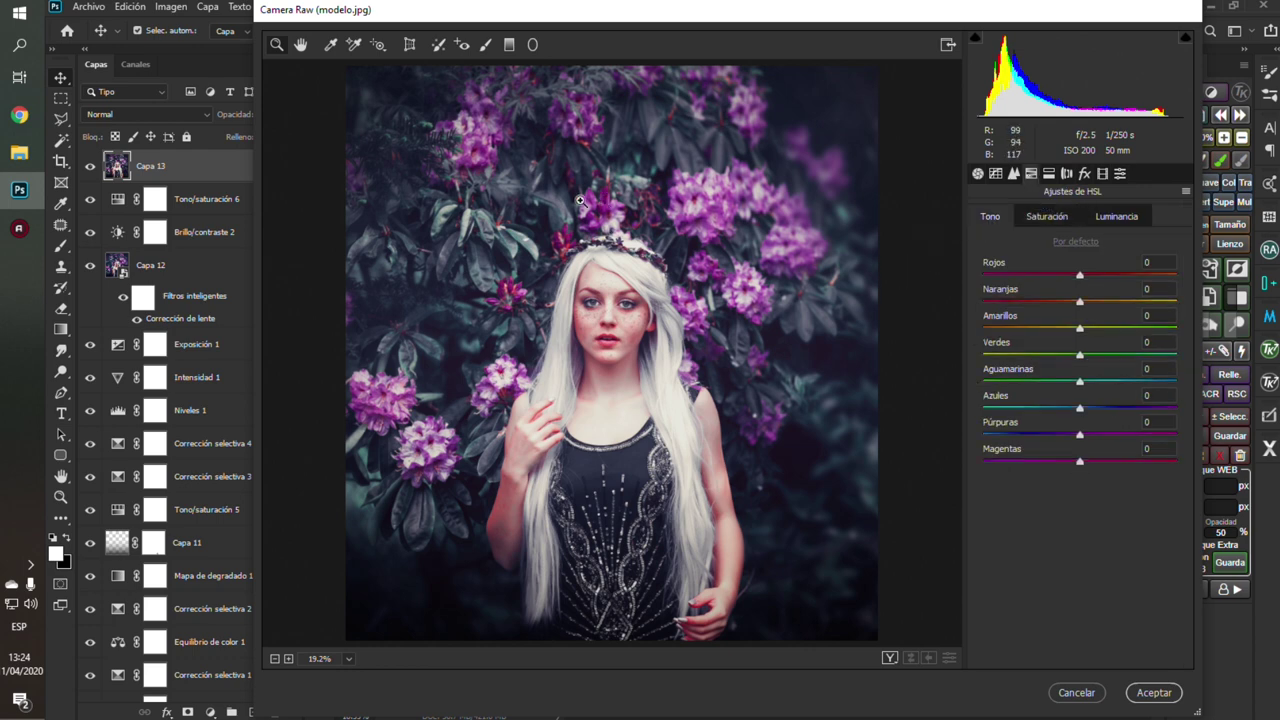
left_click(378, 48)
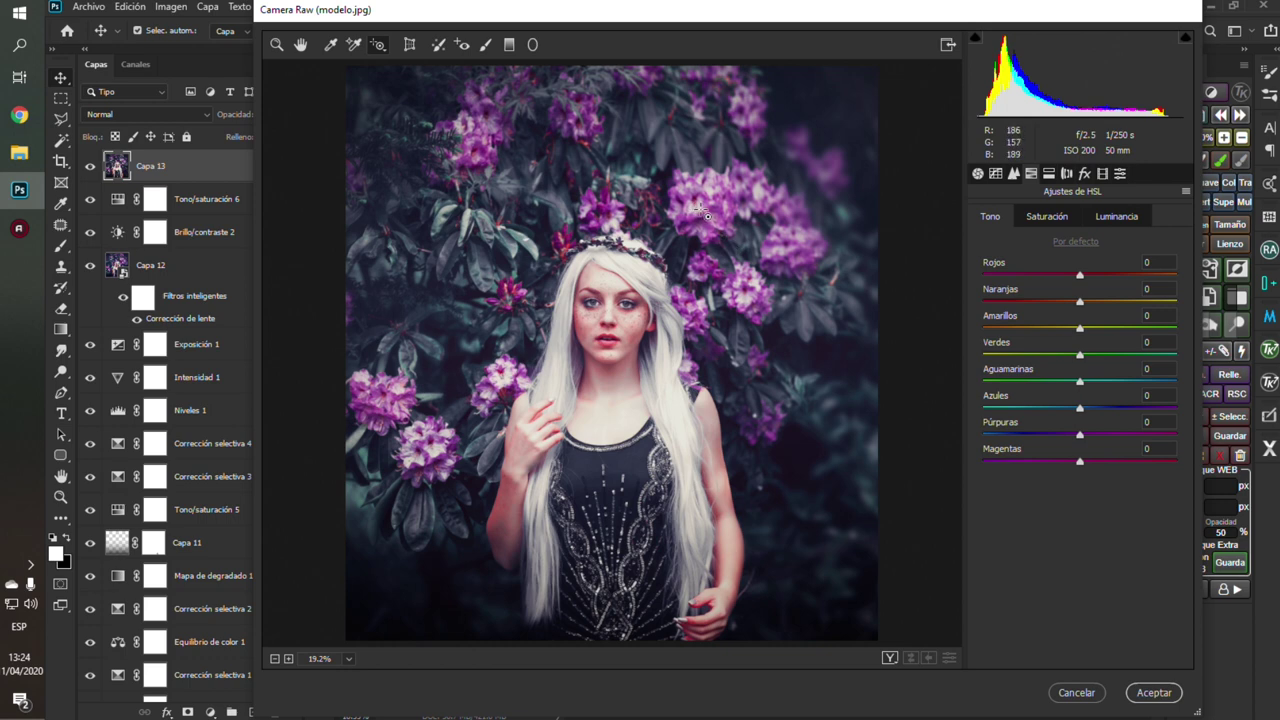
left_click_drag(703, 211, 748, 205)
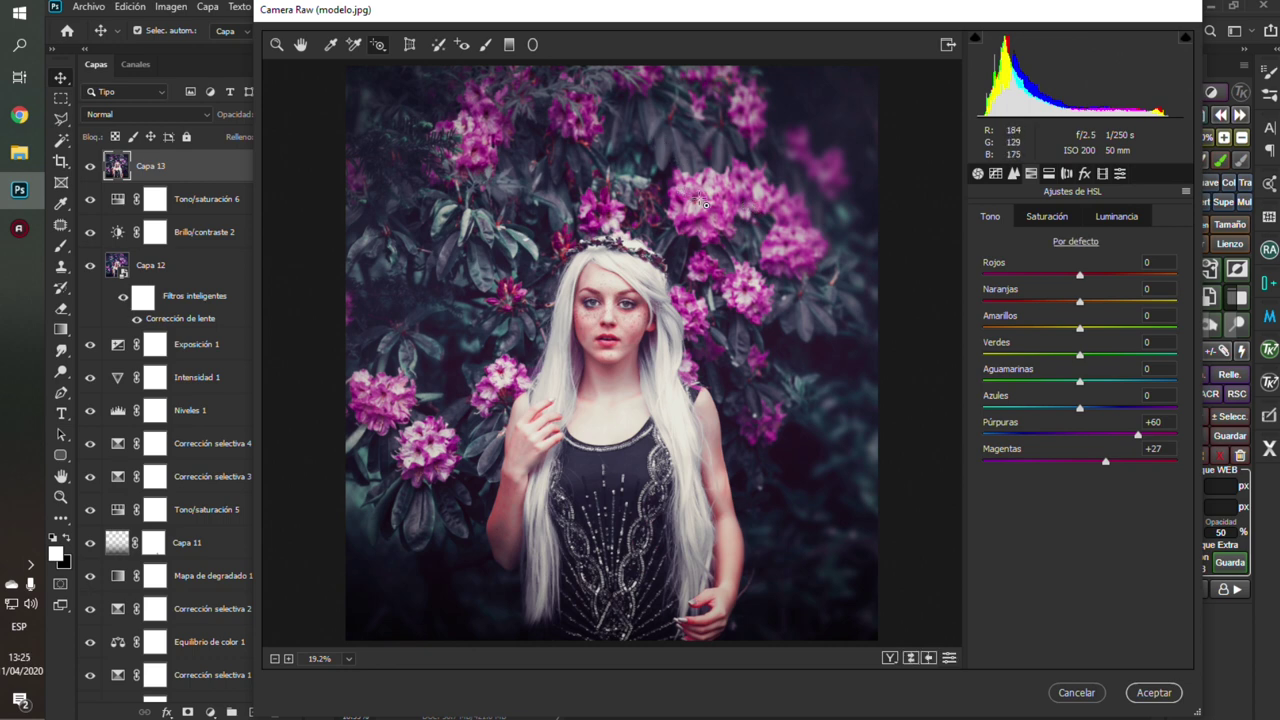
left_click_drag(704, 199, 711, 197)
mouse_move(674, 150)
left_mouse_down()
mouse_move(614, 151)
mouse_move(650, 154)
left_mouse_up()
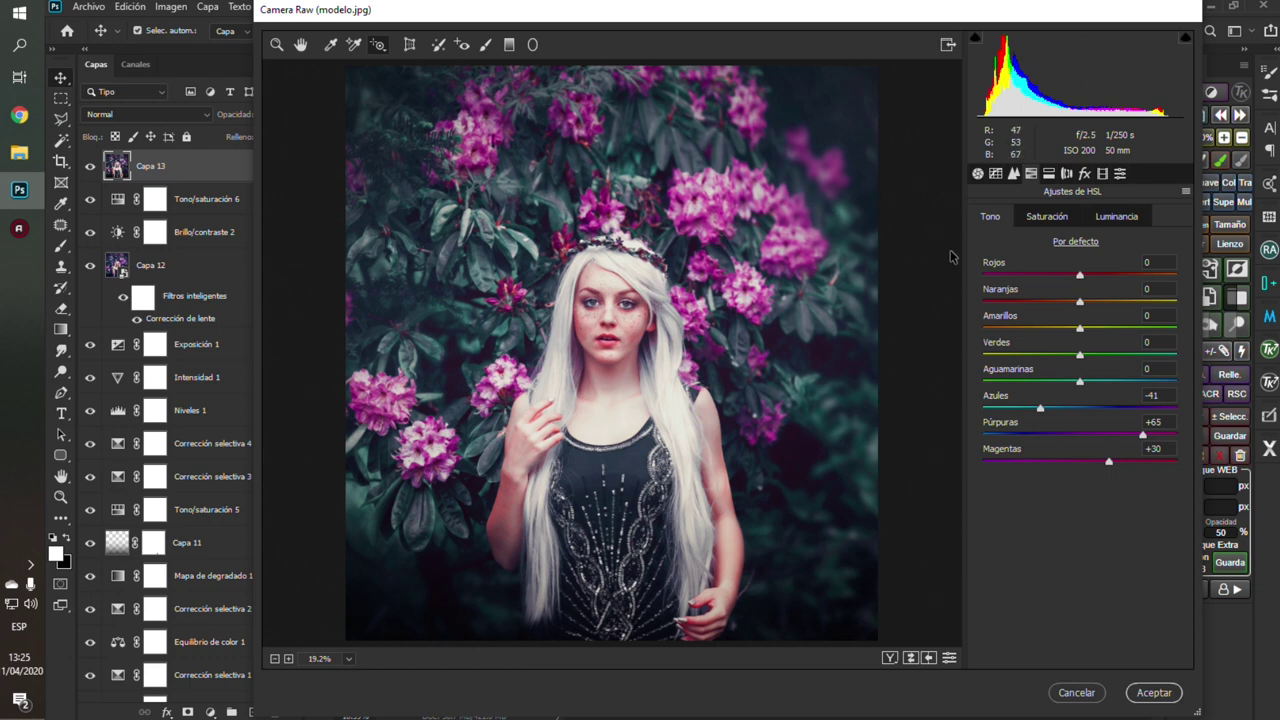
Step: In HSL Saturación, desaturate the blues and boost saturation of the pink flowers and skin
left_click(1048, 218)
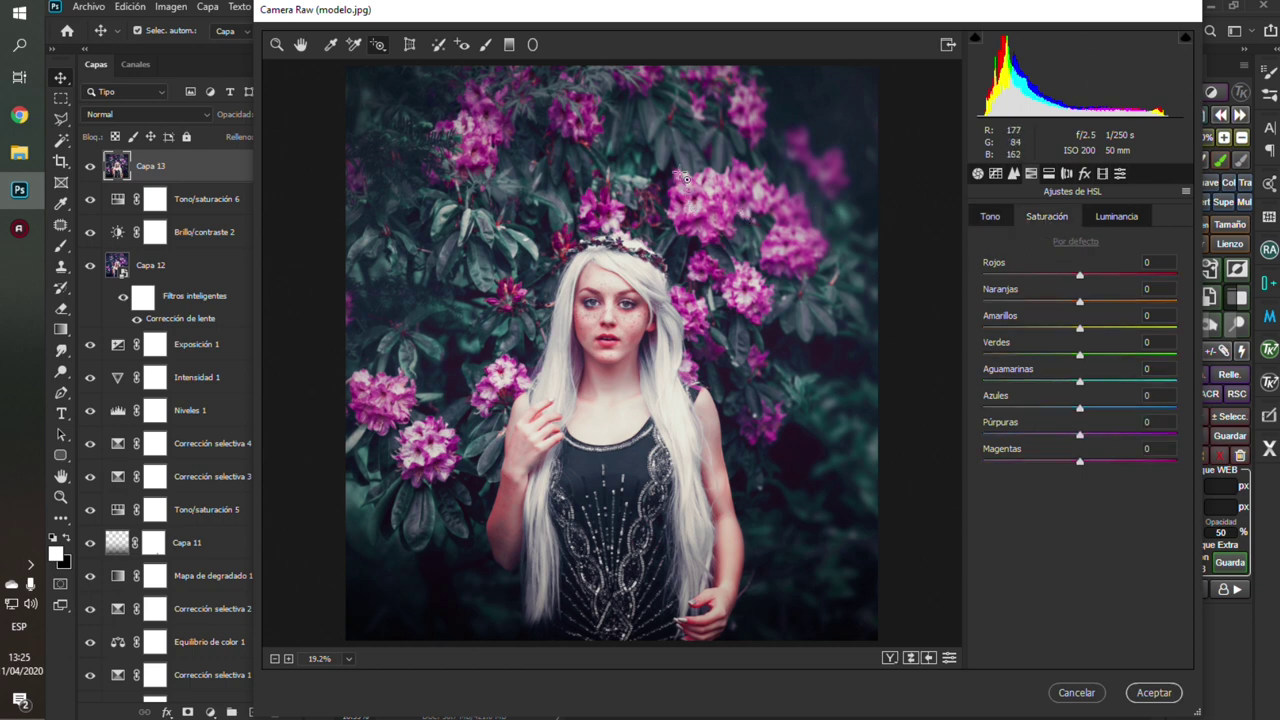
left_click_drag(663, 143, 636, 152)
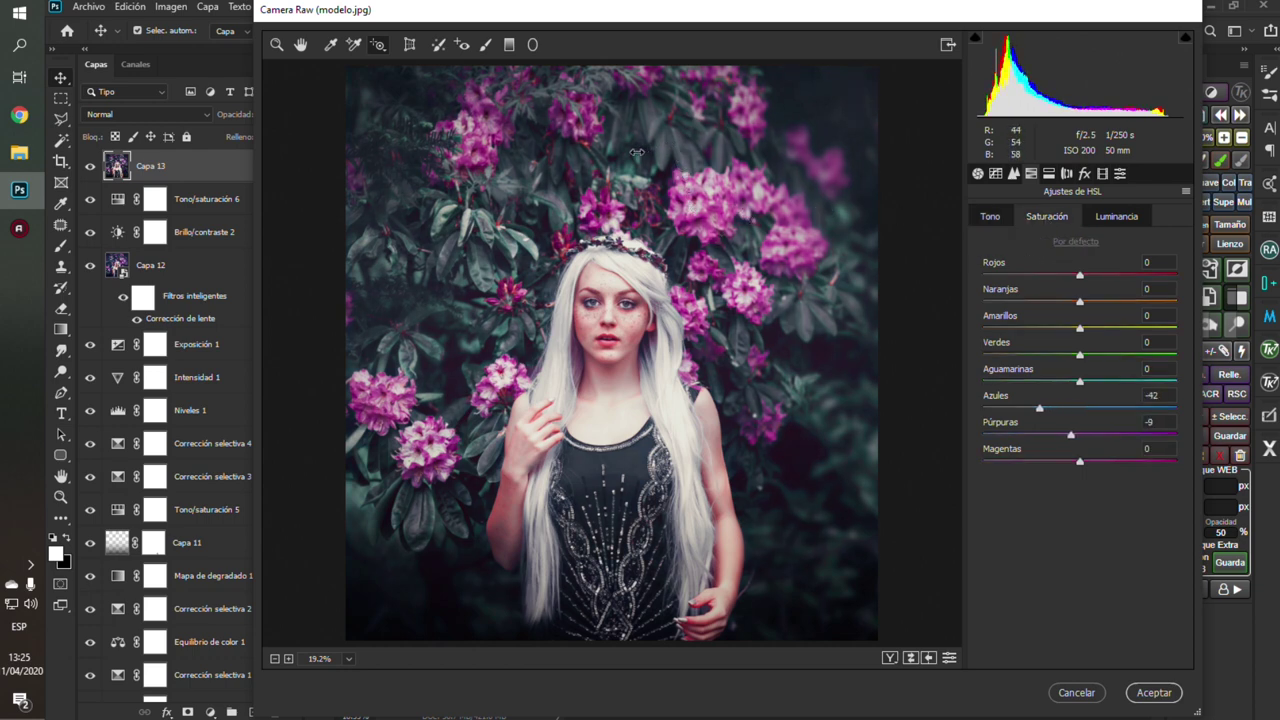
mouse_move(720, 222)
left_mouse_down()
mouse_move(713, 209)
mouse_move(684, 214)
left_mouse_up()
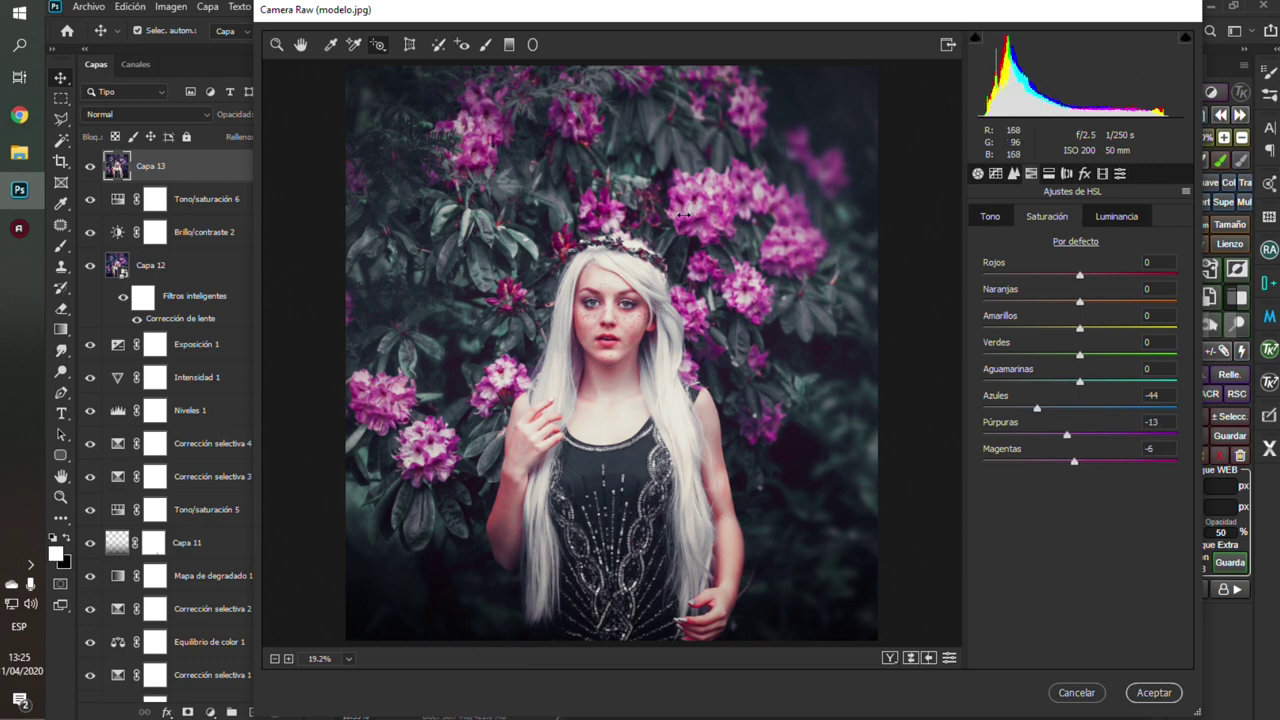
left_click_drag(684, 214, 688, 213)
left_click_drag(580, 331, 582, 327)
left_click_drag(689, 212, 686, 212)
Step: Push HSL hues further to Púrpuras +89, Magentas +41 and Azules -58
left_click(988, 216)
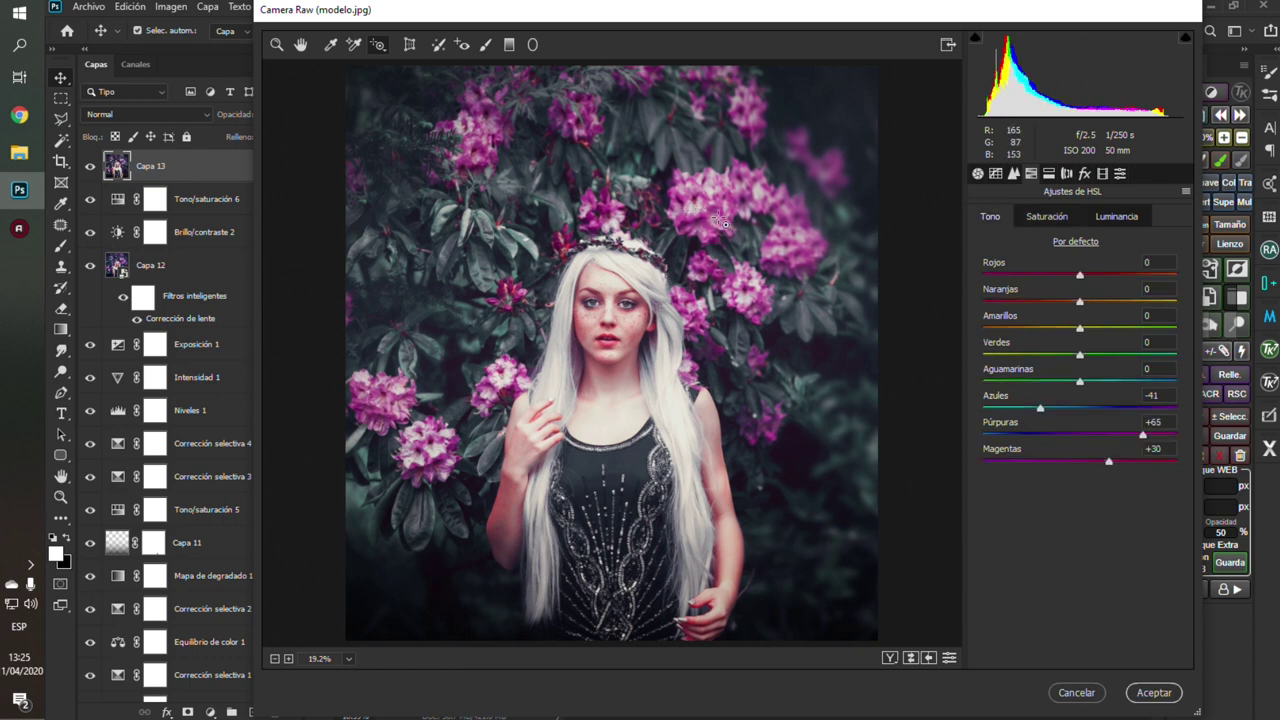
mouse_move(714, 210)
left_mouse_down()
mouse_move(691, 214)
mouse_move(730, 208)
left_mouse_up()
mouse_move(686, 154)
left_mouse_down()
mouse_move(647, 146)
mouse_move(663, 147)
left_mouse_up()
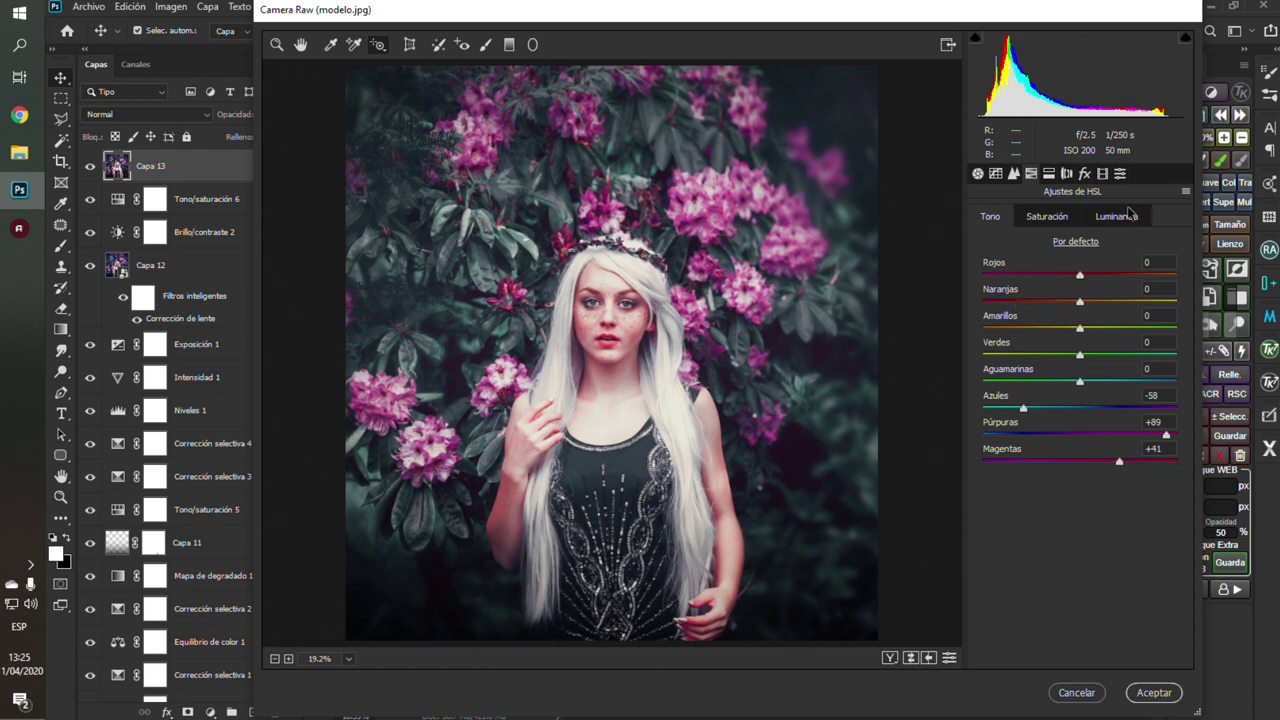
Step: Brighten the flowers in HSL Luminancia (Azules -55, Púrpuras +14, Magentas +3) and apply Camera Raw
left_click(1133, 213)
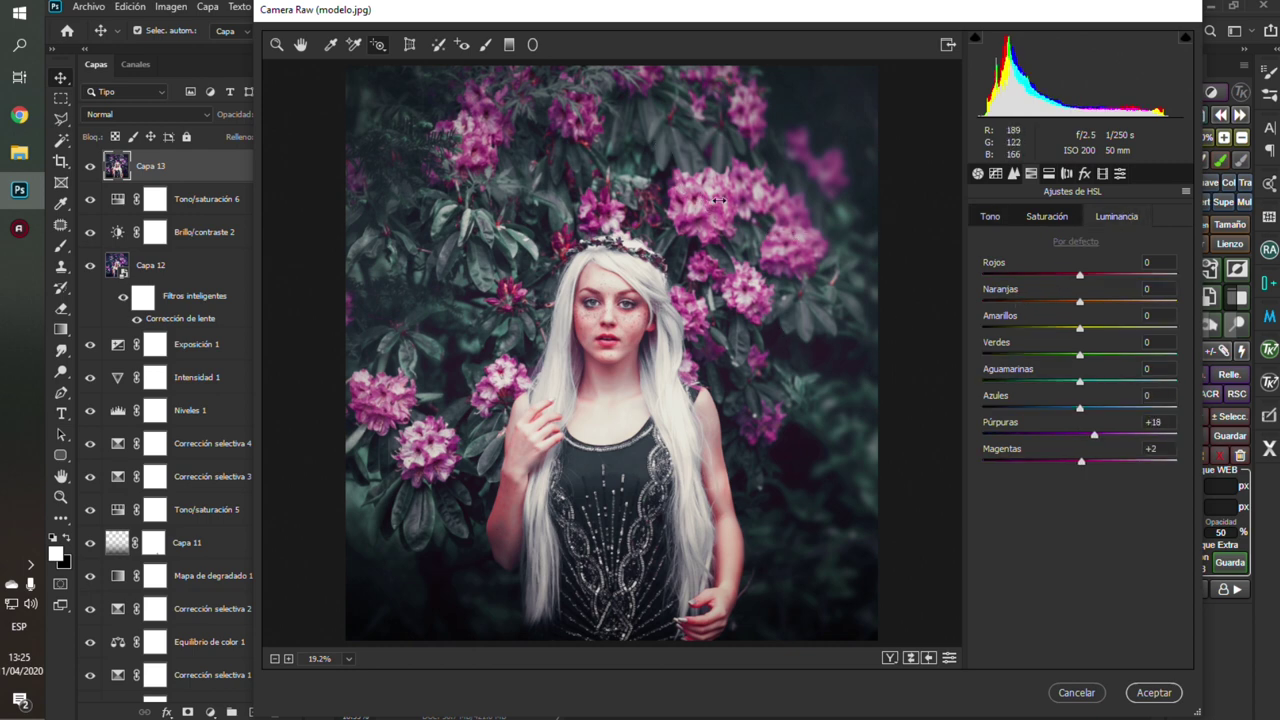
mouse_move(706, 207)
left_mouse_down()
mouse_move(650, 137)
mouse_move(614, 147)
left_mouse_up()
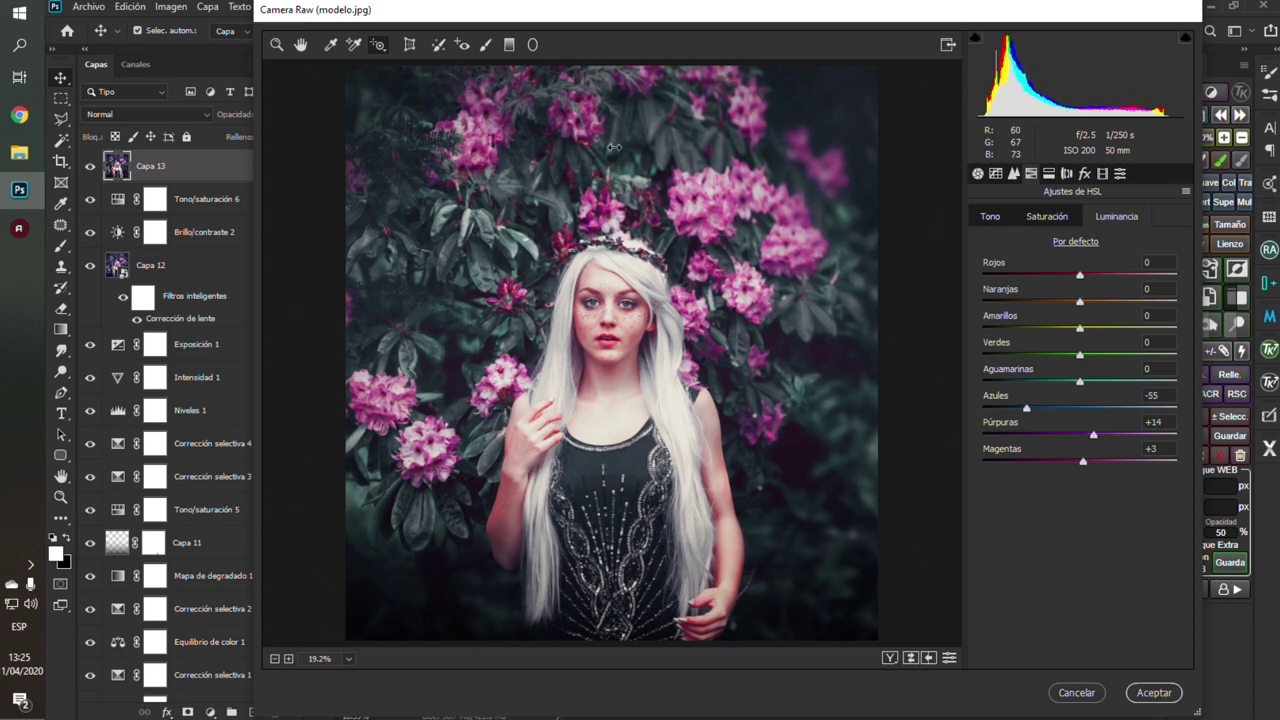
left_click(951, 663)
left_click(951, 663)
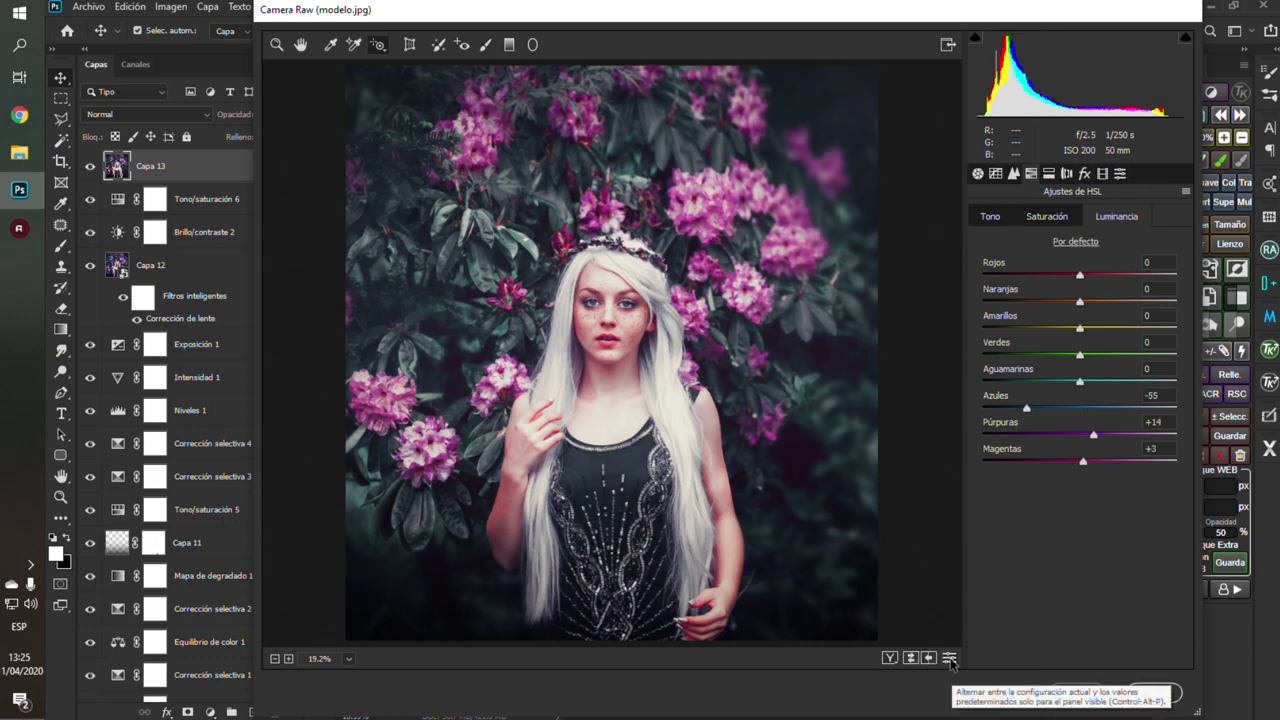
left_click(1154, 692)
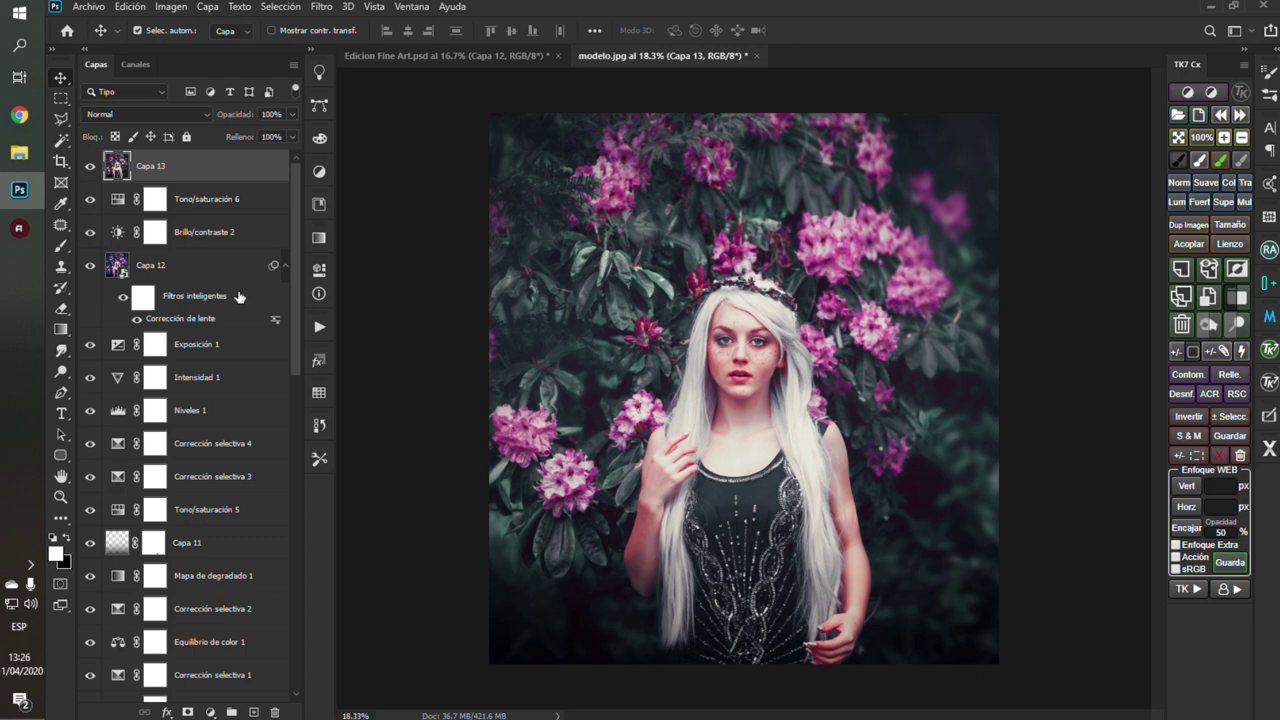
Step: Select all edit layers above Fondo and put them into a new group
scroll(218, 410, "down", 3)
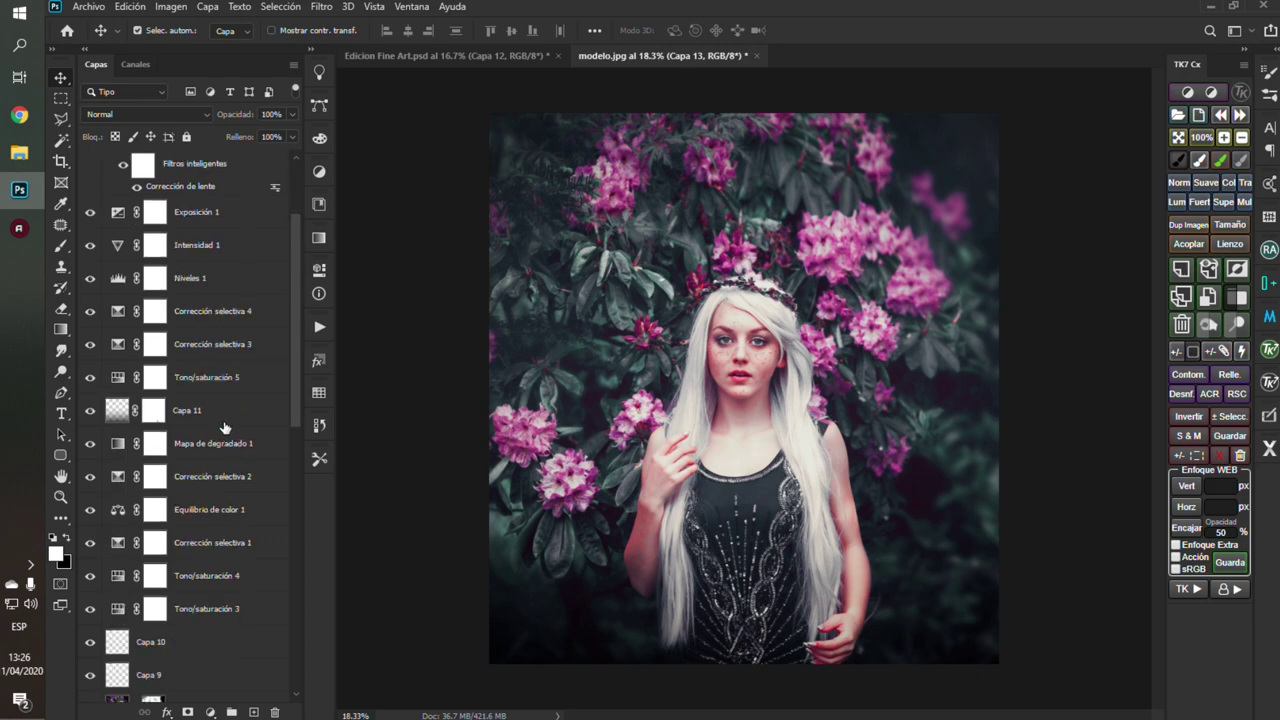
scroll(224, 428, "down", 3)
scroll(222, 420, "down", 4)
scroll(220, 412, "down", 4)
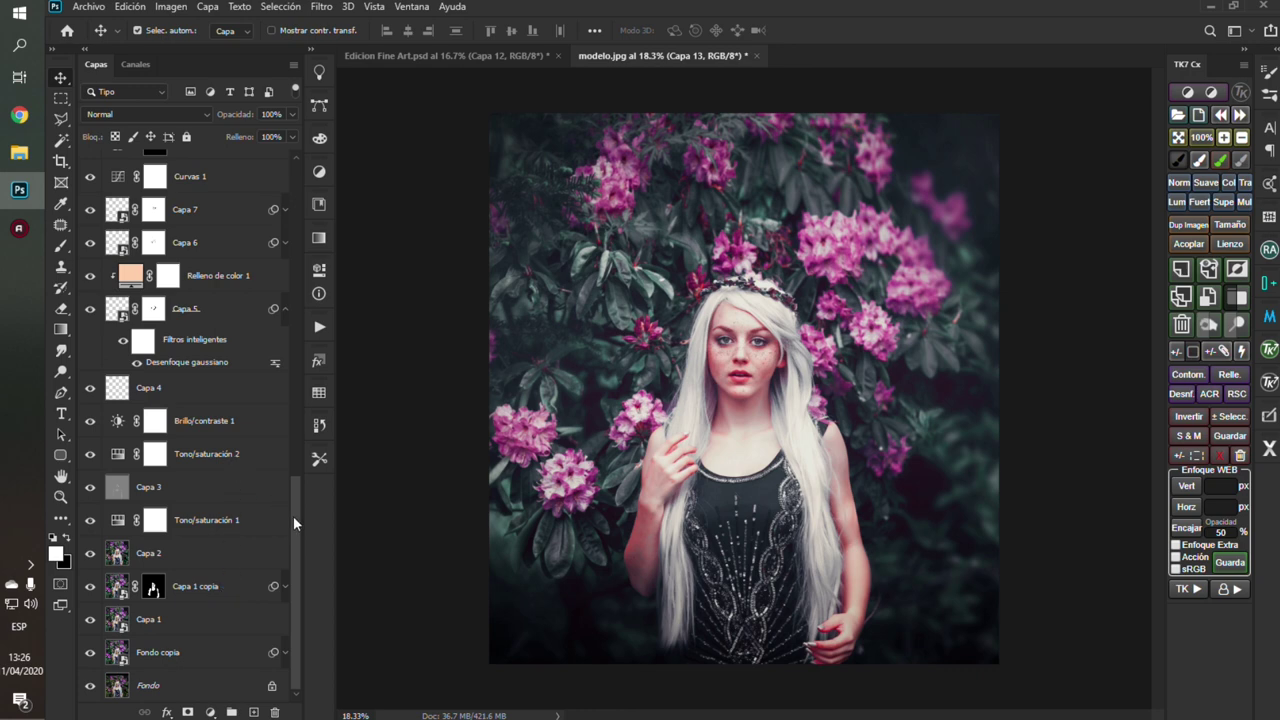
mouse_move(293, 516)
left_mouse_down()
mouse_move(306, 175)
mouse_move(284, 600)
left_mouse_up()
left_click(228, 653, "shift")
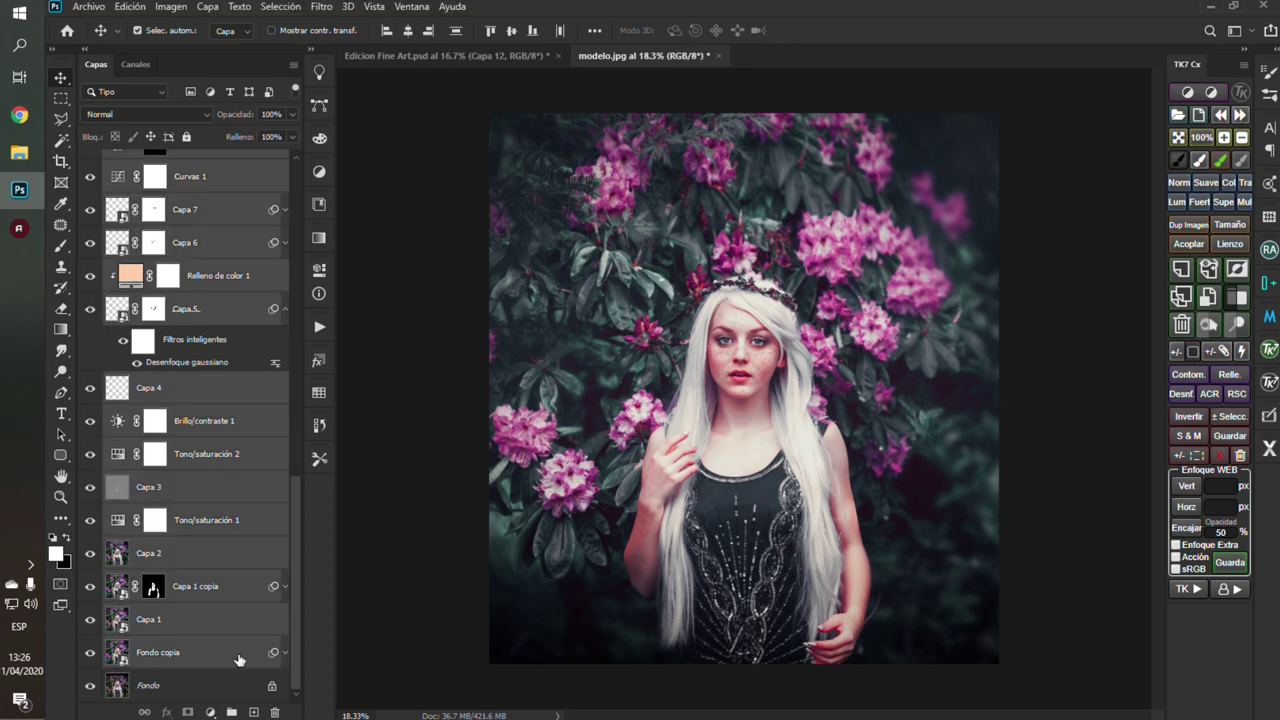
left_click_drag(238, 652, 236, 712)
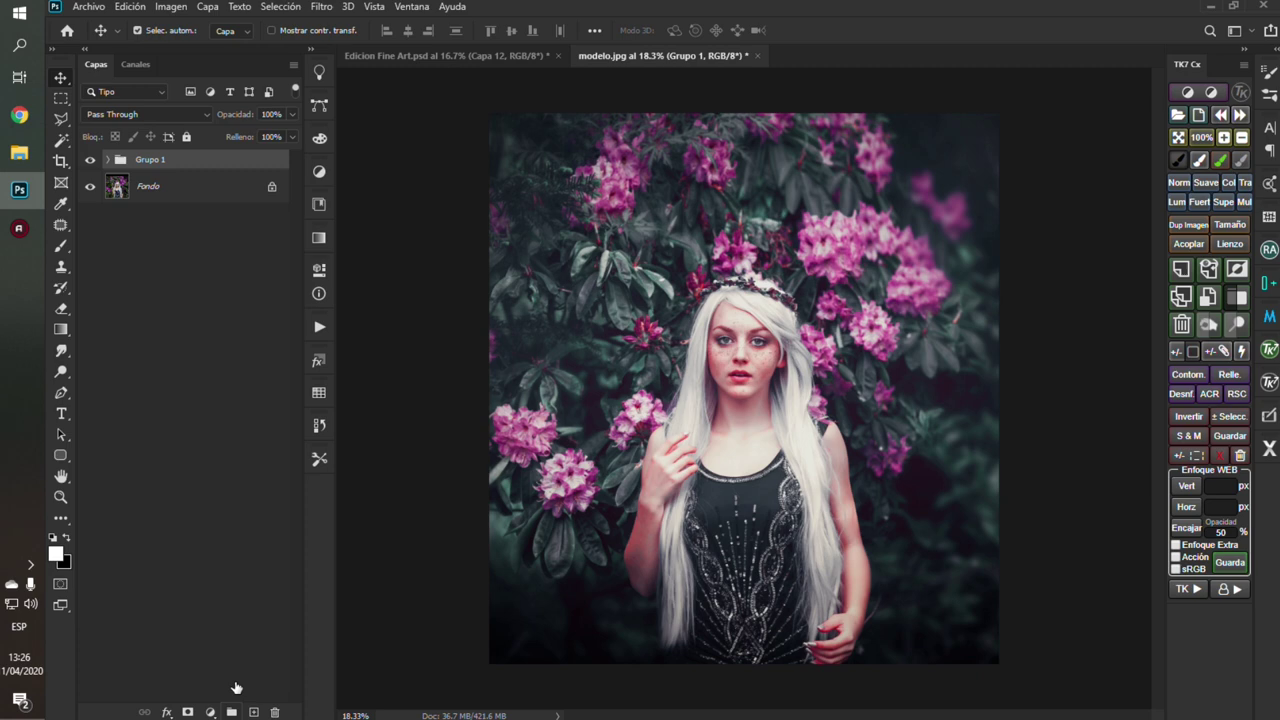
Step: Rename the group 'fine art' and toggle its visibility to compare with the original
double_click(151, 160)
type("fine art")
key("Return")
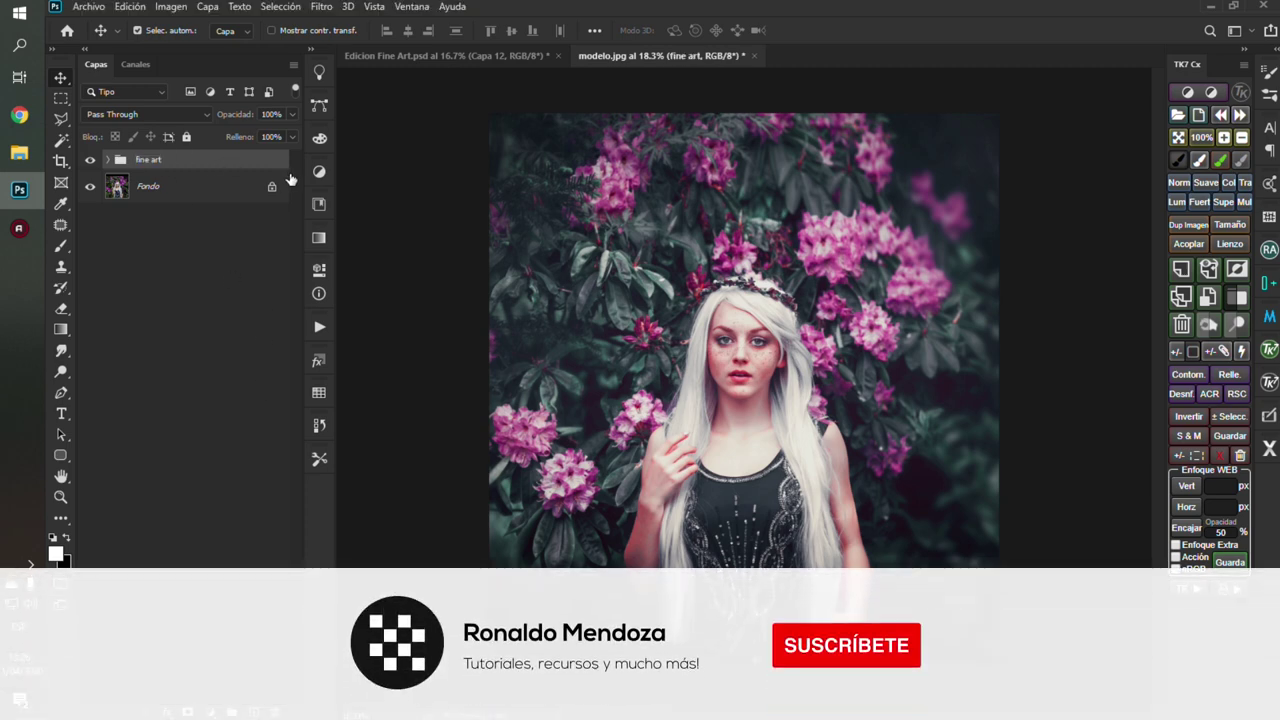
left_click(90, 160)
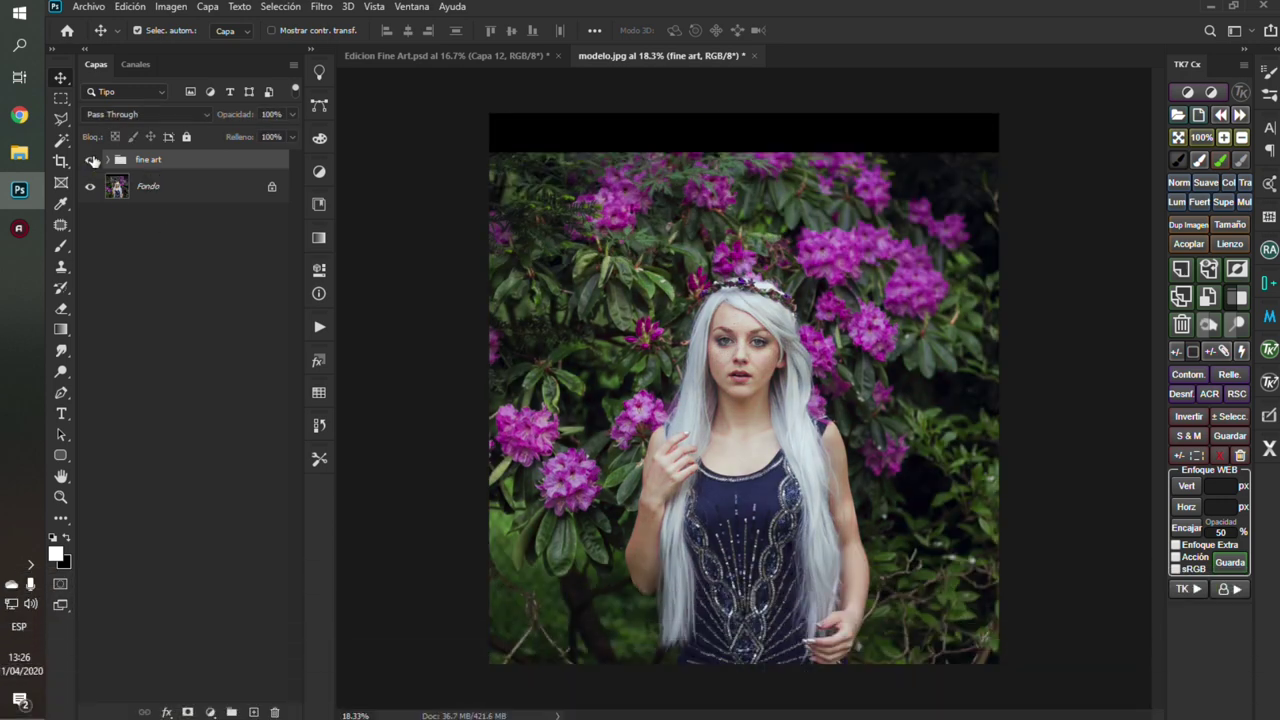
left_click(90, 160)
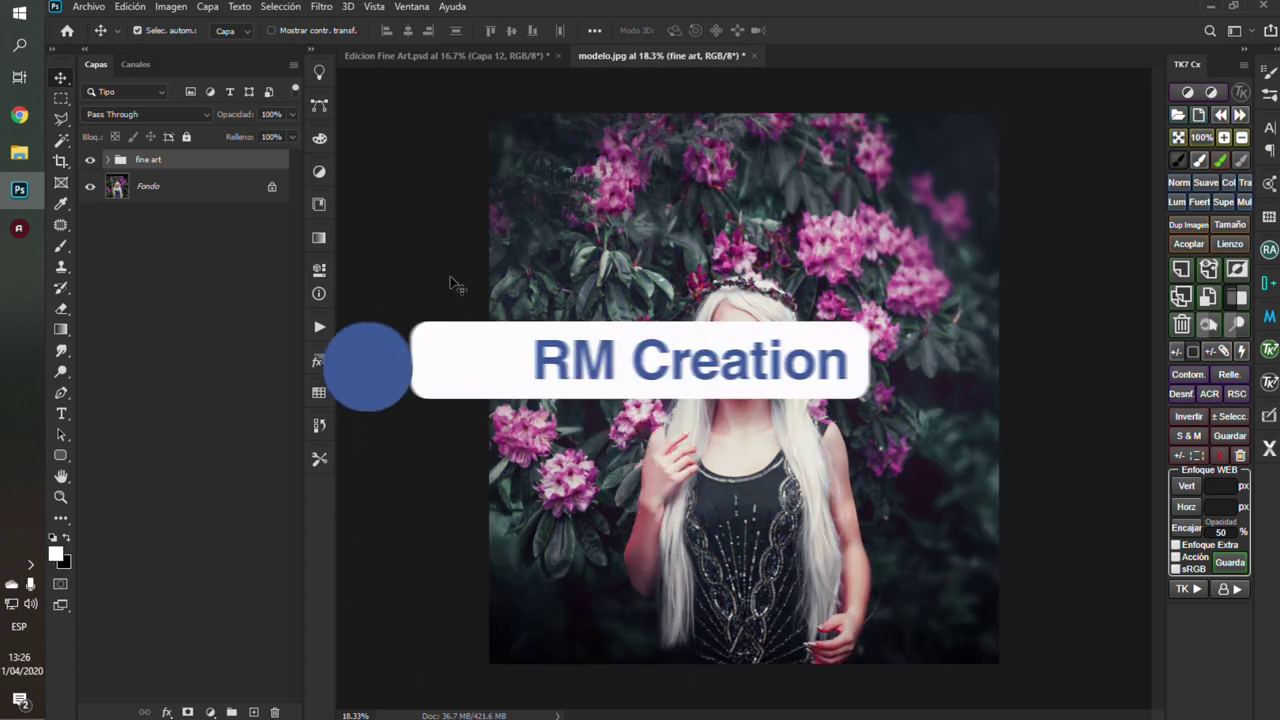